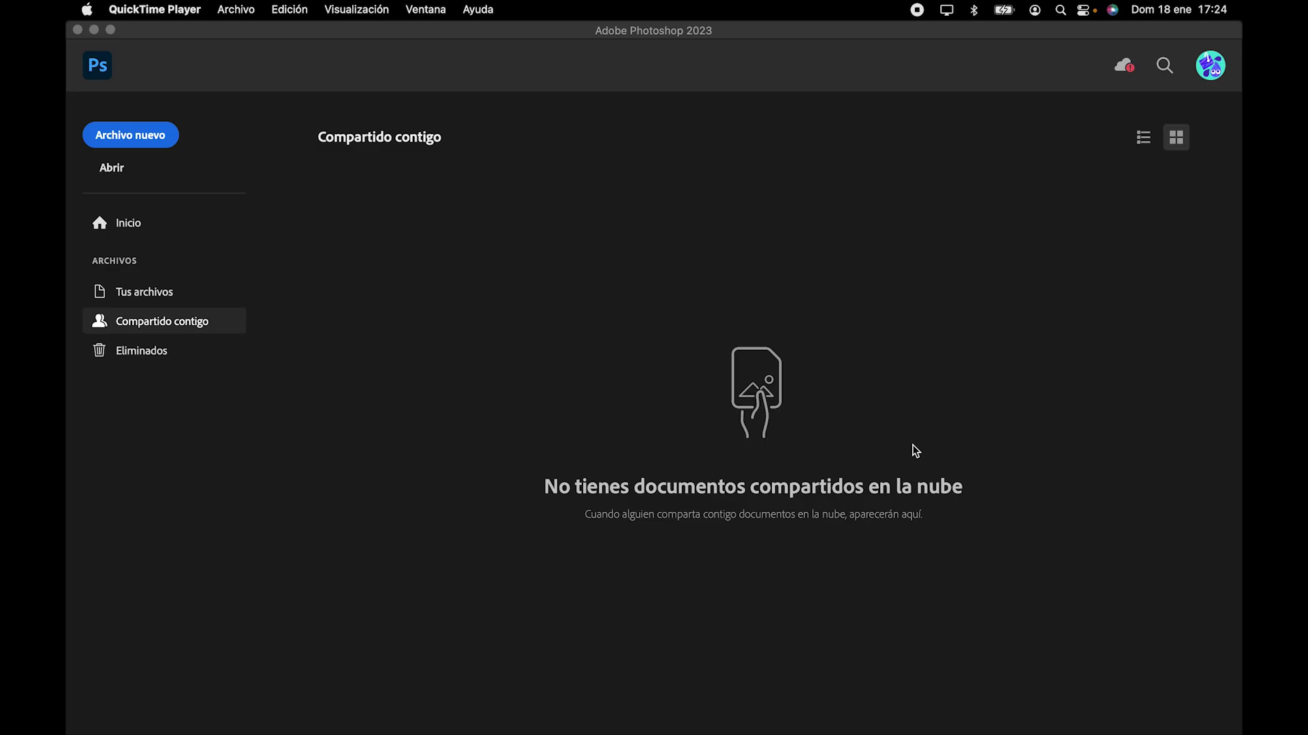
Step: Switch to the ELECTROLUX Finder space and preview the original Electrolux ad
{"action": "key", "text": "ctrl+Up"}
{"action": "left_click", "coordinate": [780, 56]}
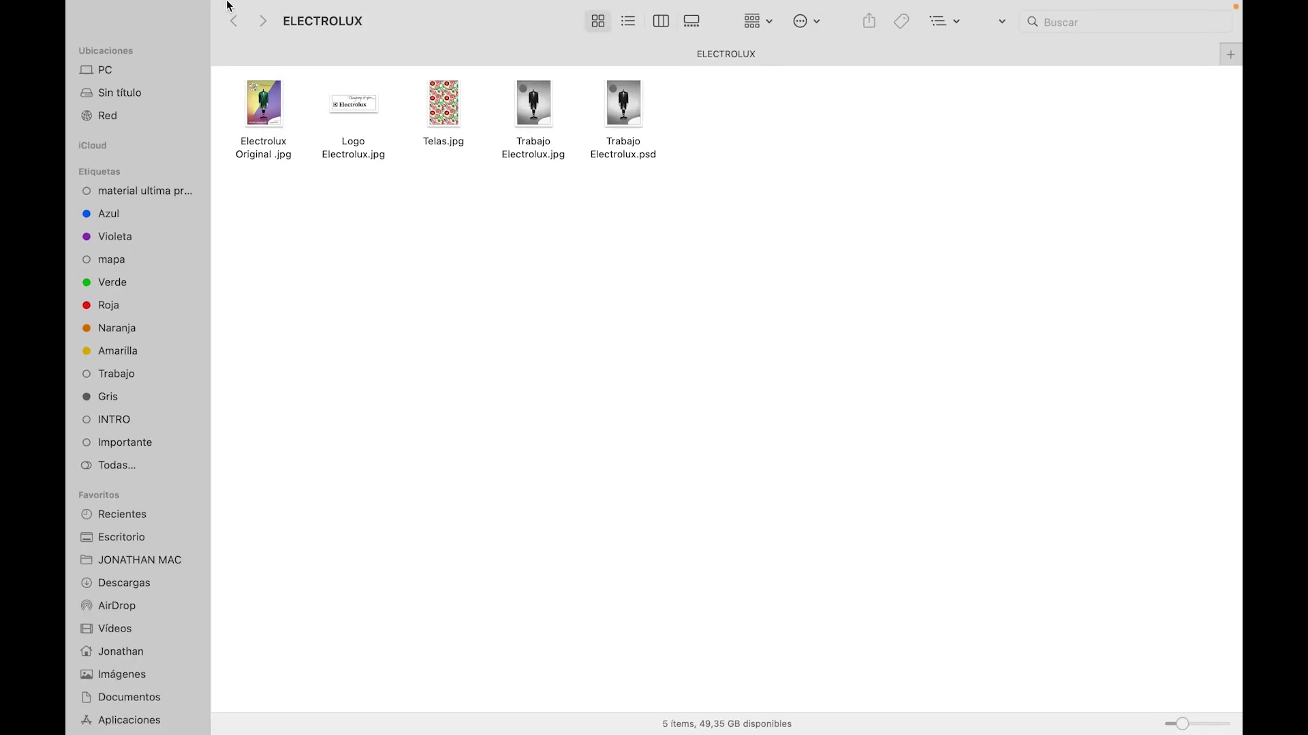
{"action": "mouse_move", "coordinate": [227, 2]}
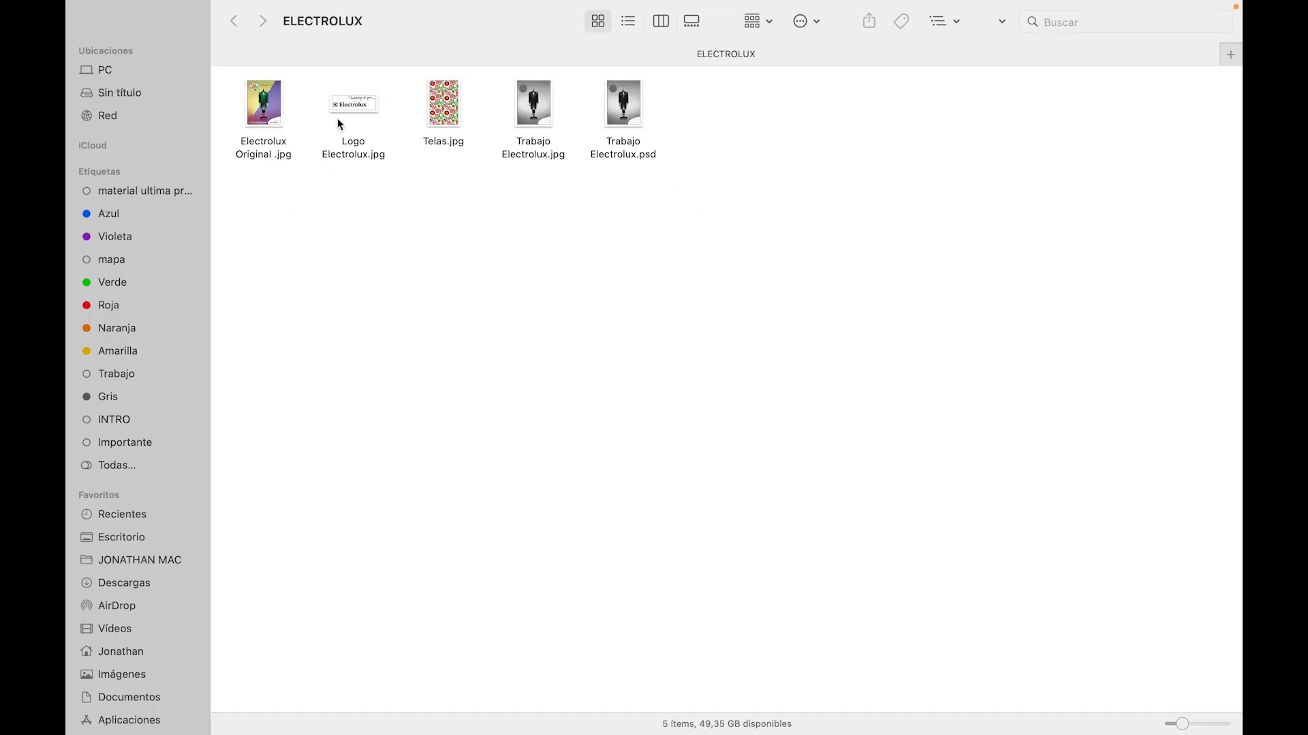
{"action": "left_click", "coordinate": [254, 113]}
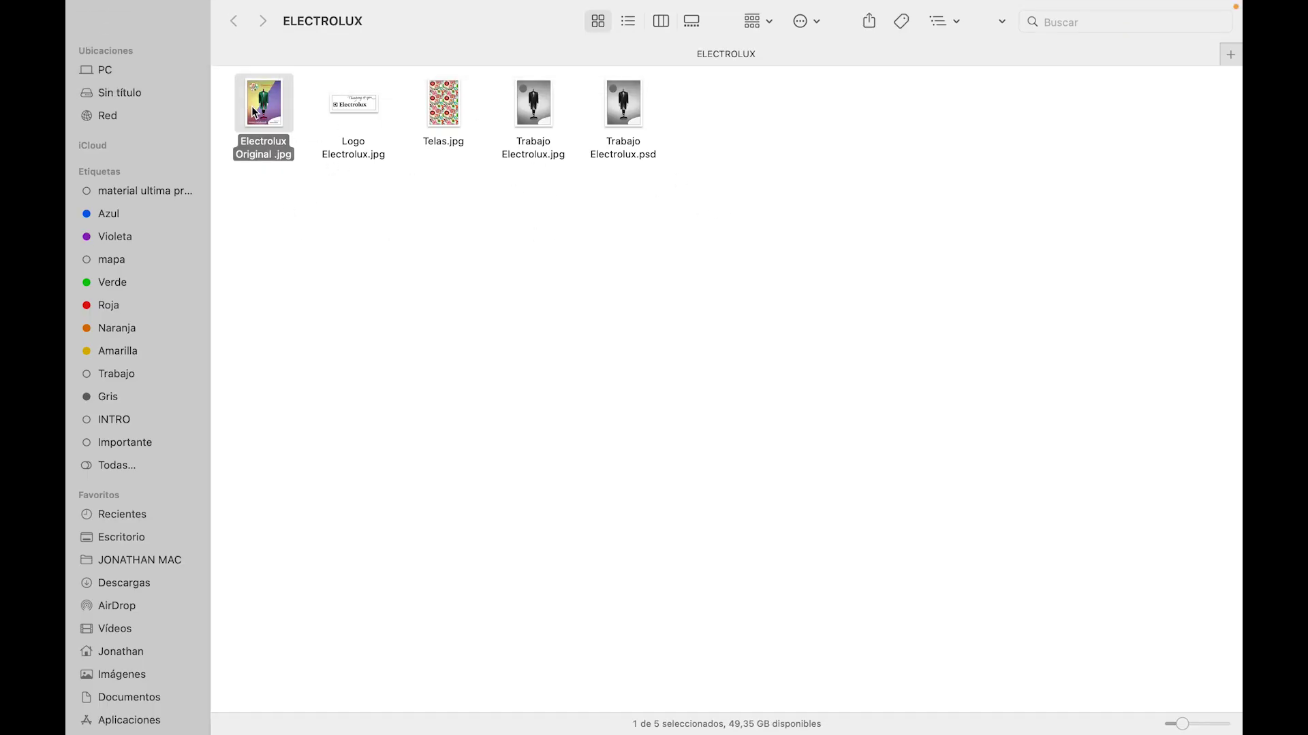
{"action": "key", "text": "space"}
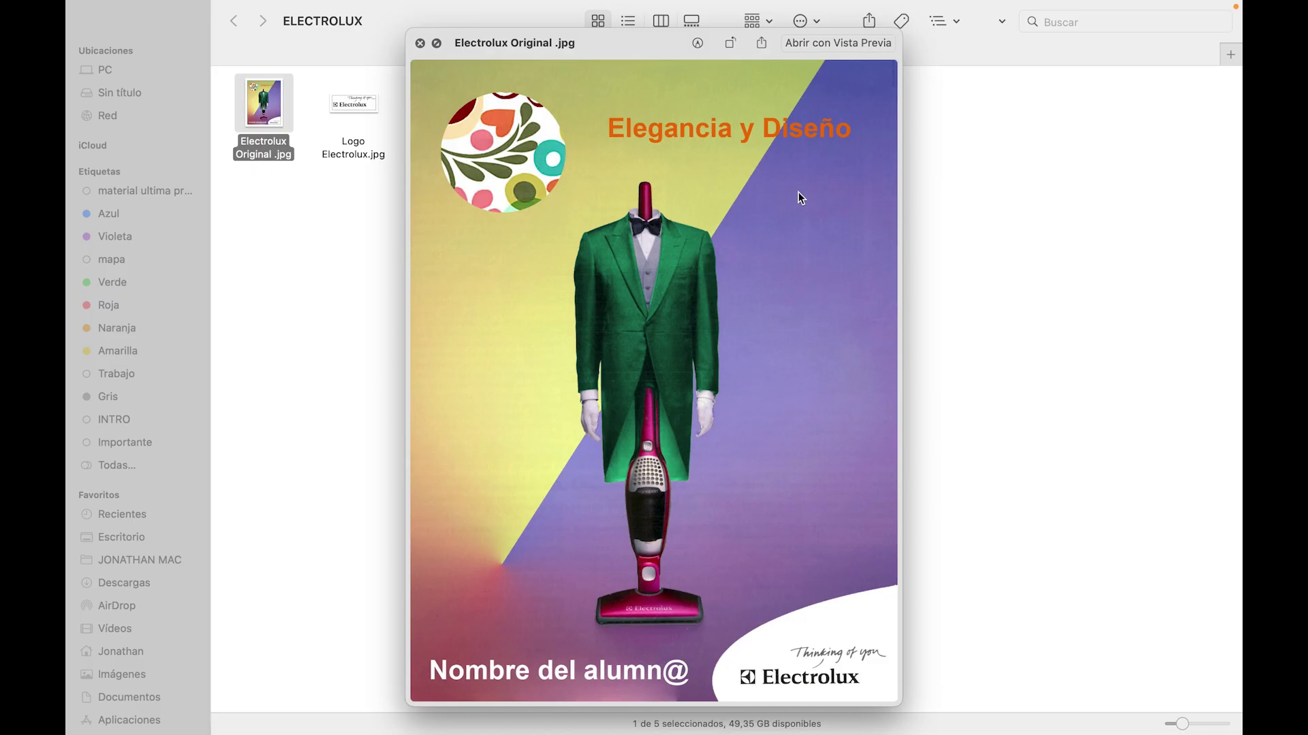
{"action": "key", "text": "space"}
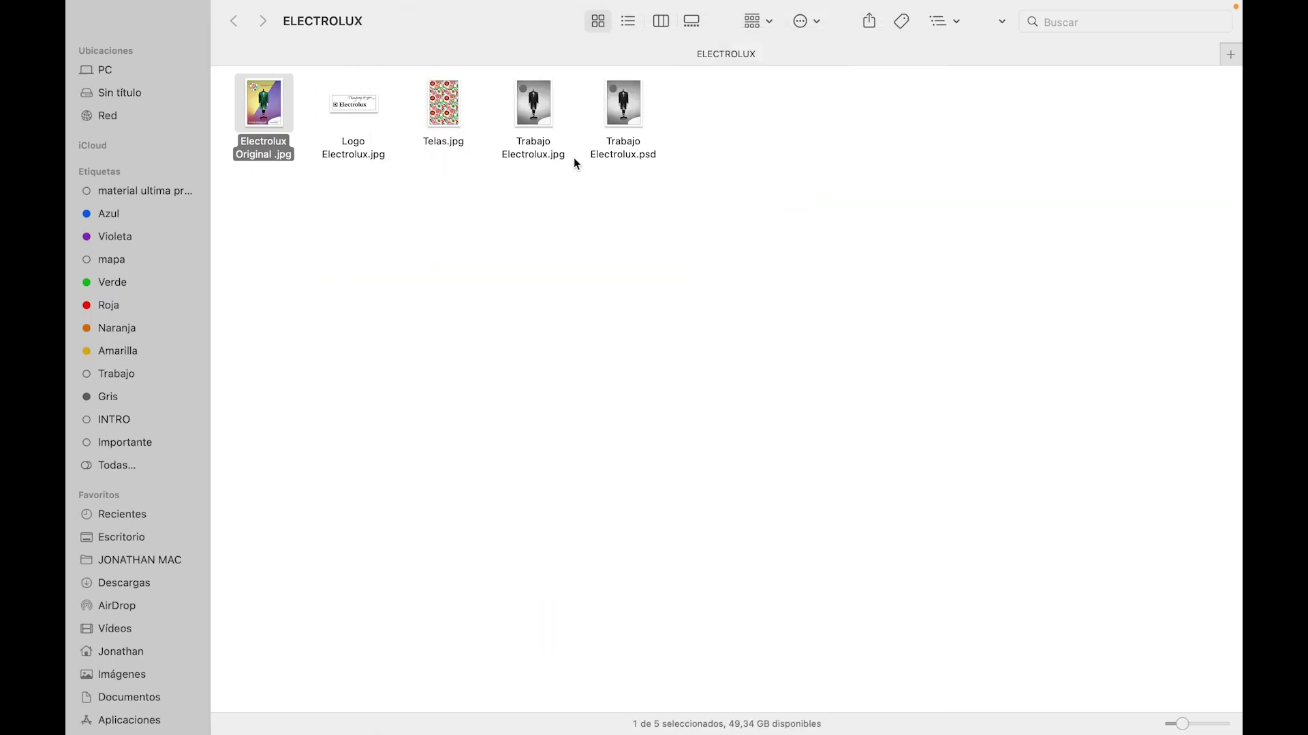
Step: Preview the grey Trabajo Electrolux.jpg and the original ad again, then select all five files
{"action": "left_click", "coordinate": [540, 154]}
{"action": "key", "text": "space"}
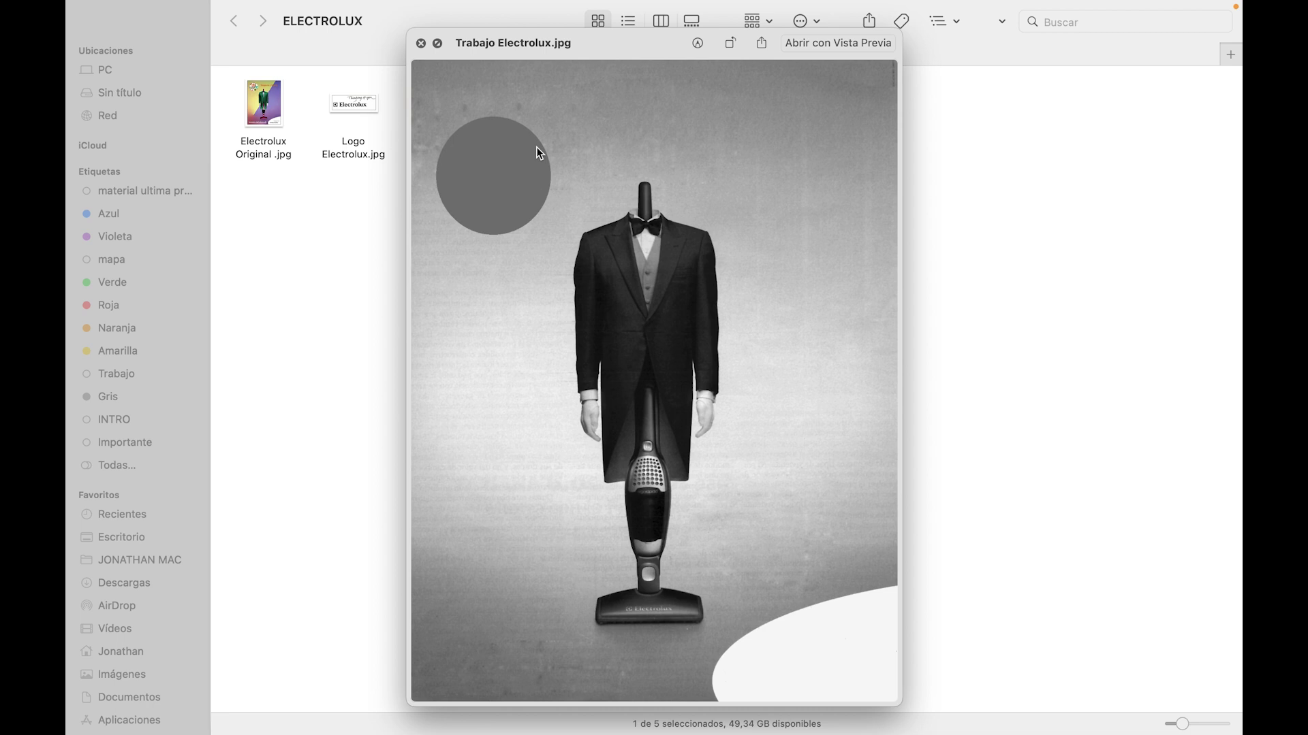
{"action": "key", "text": "space"}
{"action": "left_click", "coordinate": [261, 114]}
{"action": "key", "text": "space"}
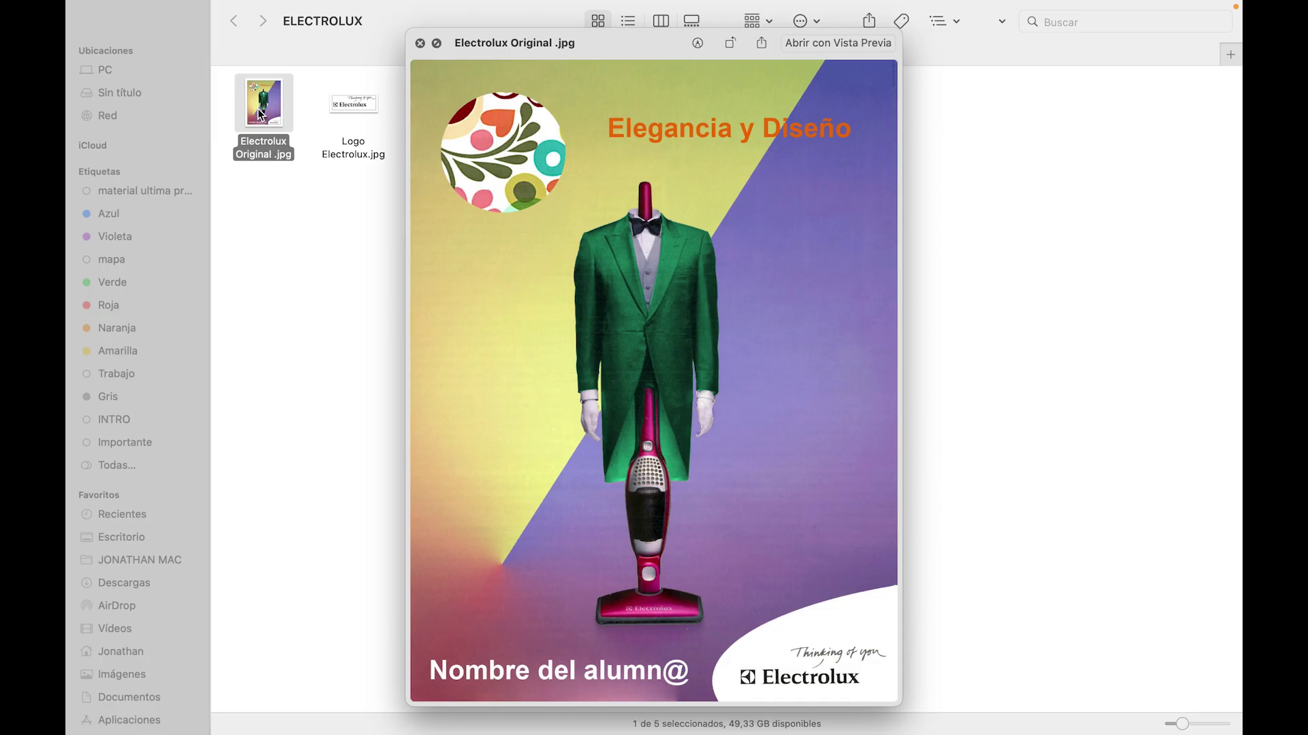
{"action": "key", "text": "space"}
{"action": "left_click_drag", "start_coordinate": [683, 193], "coordinate": [270, 122]}
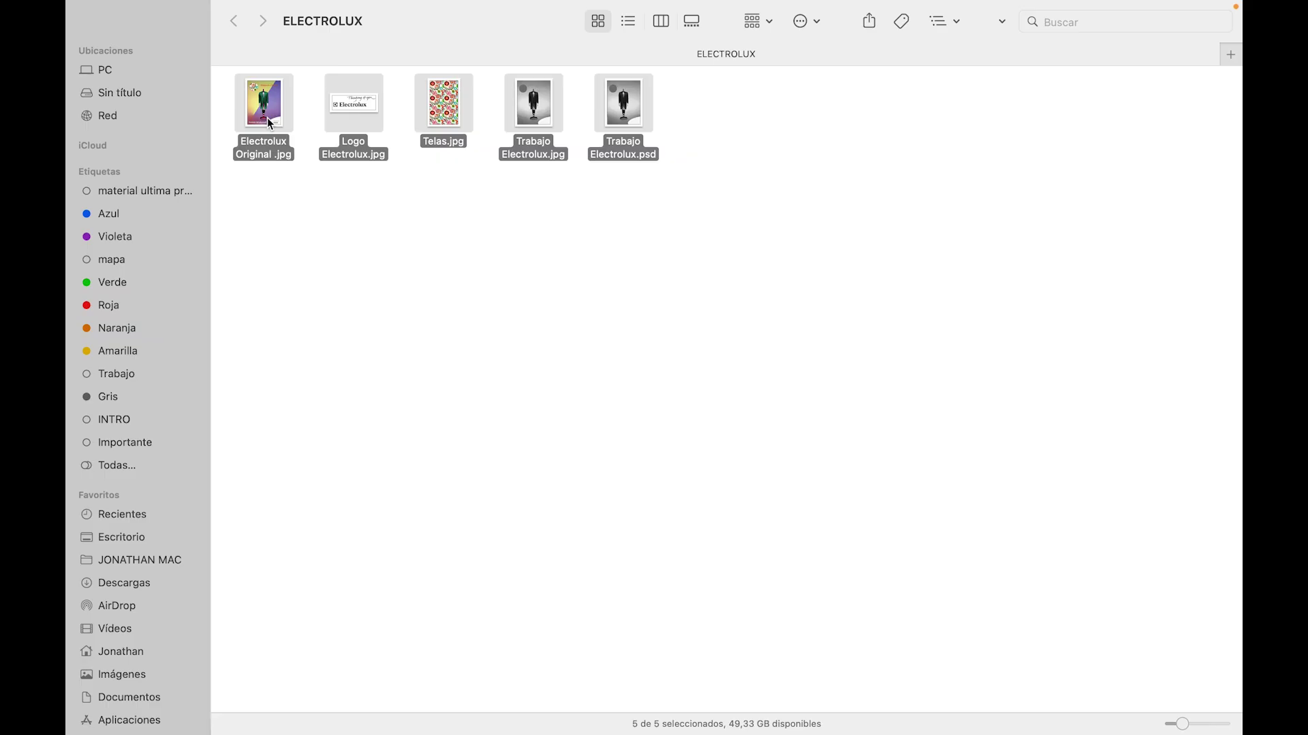
Step: Open the selected files in Photoshop, leaving the PSD unprofiled and opening the original ad from Camera Raw
{"action": "right_click", "coordinate": [440, 95]}
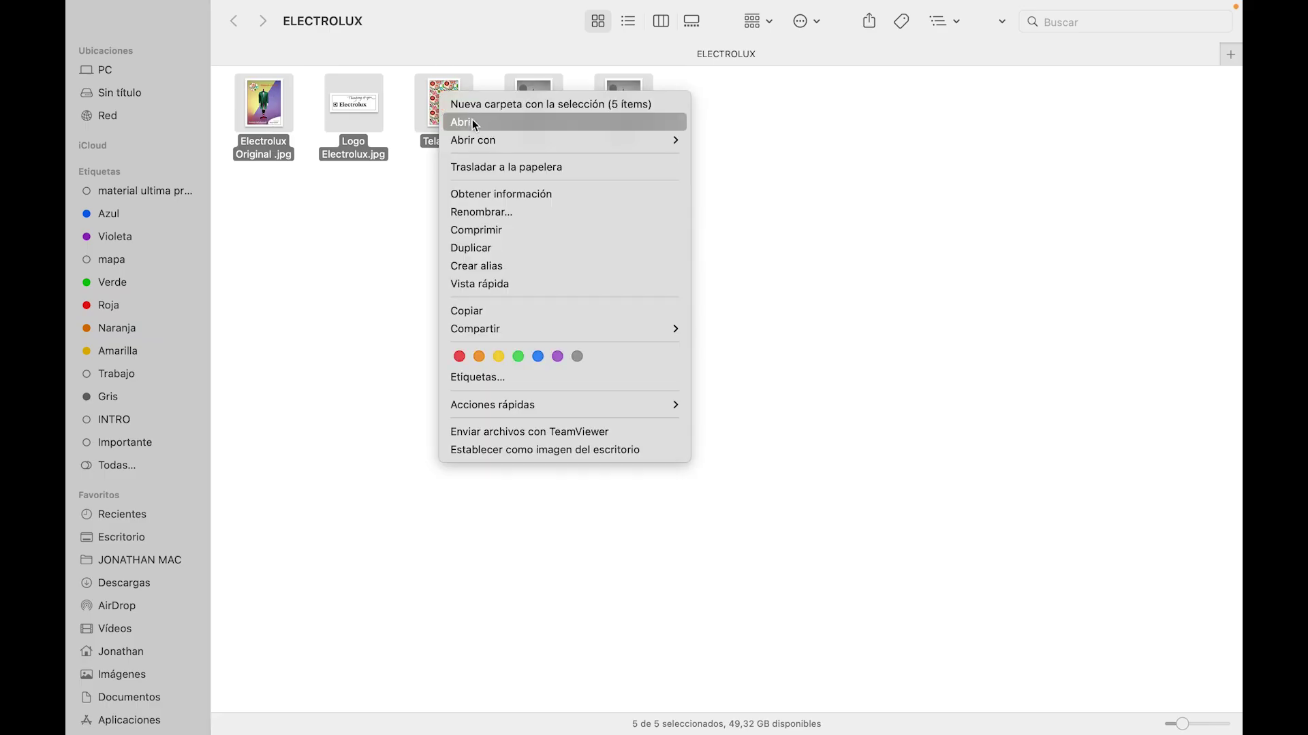
{"action": "mouse_move", "coordinate": [483, 141]}
{"action": "left_click", "coordinate": [783, 185]}
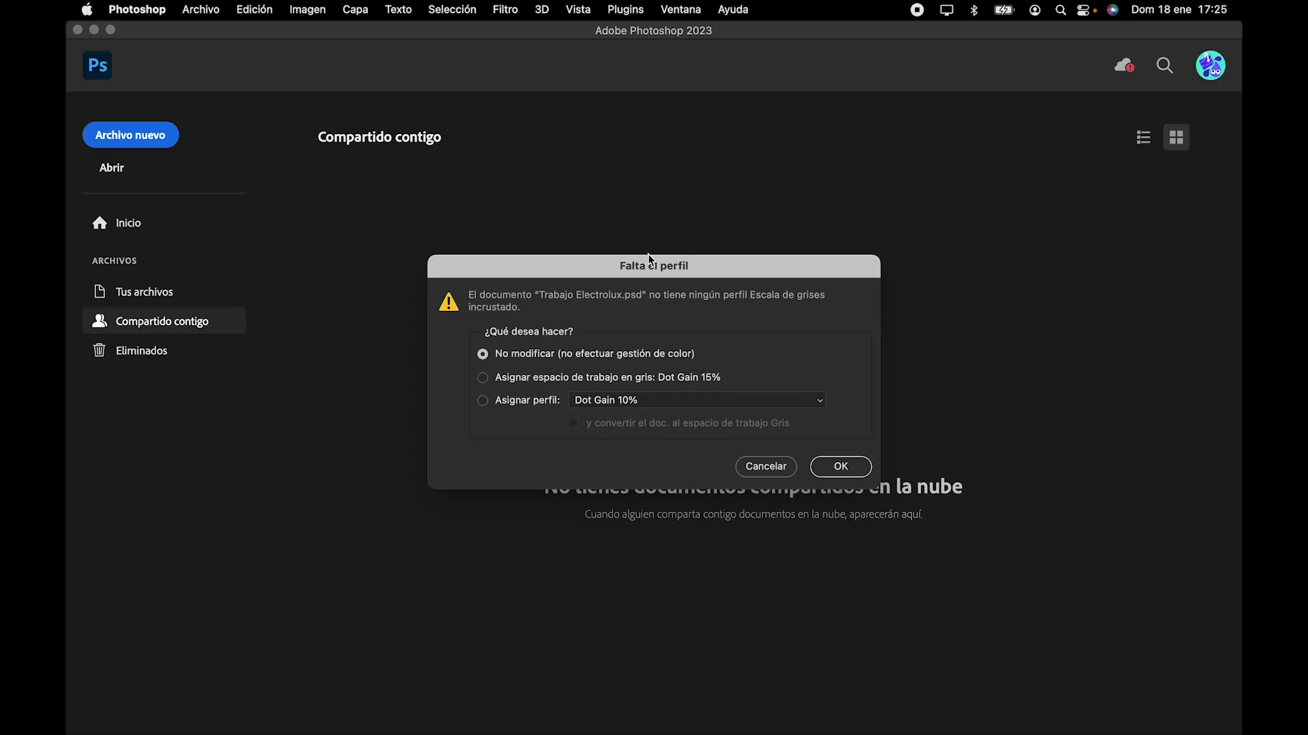
{"action": "left_click", "coordinate": [851, 466]}
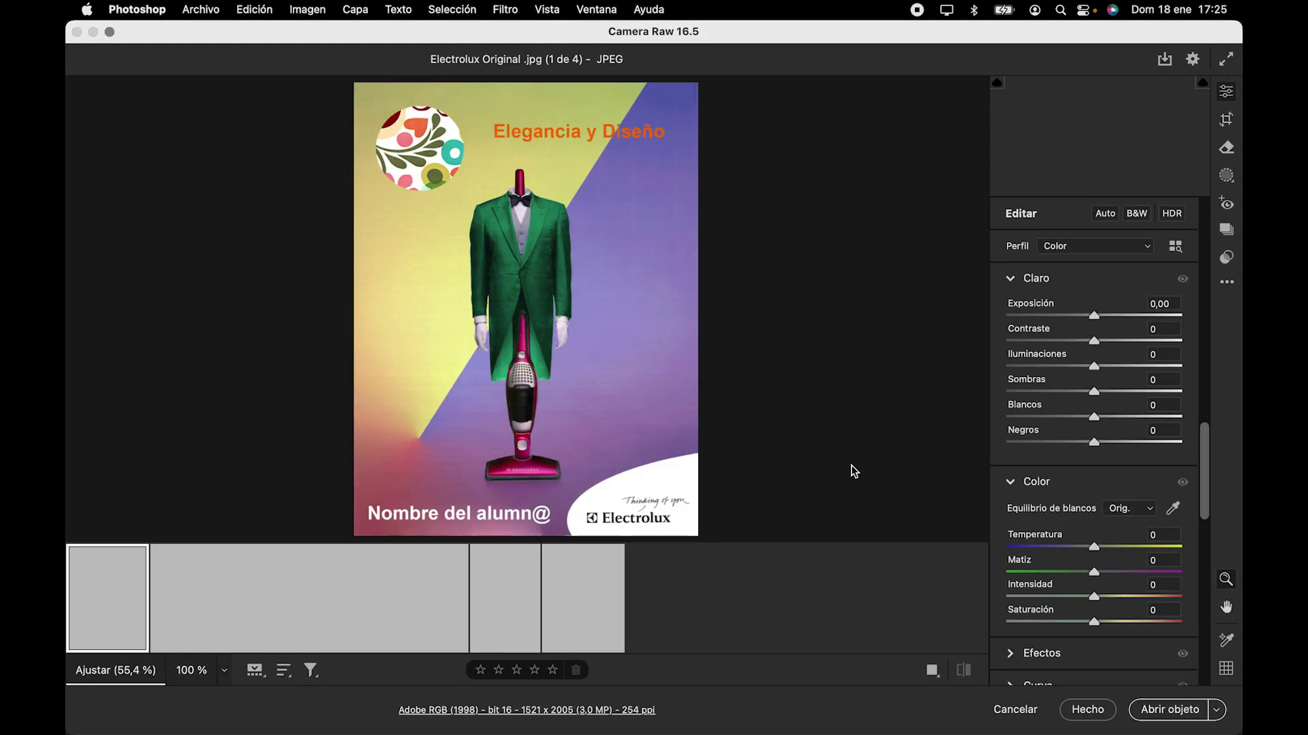
{"action": "left_click", "coordinate": [1216, 710]}
{"action": "left_click", "coordinate": [1171, 683]}
{"action": "left_click", "coordinate": [246, 80]}
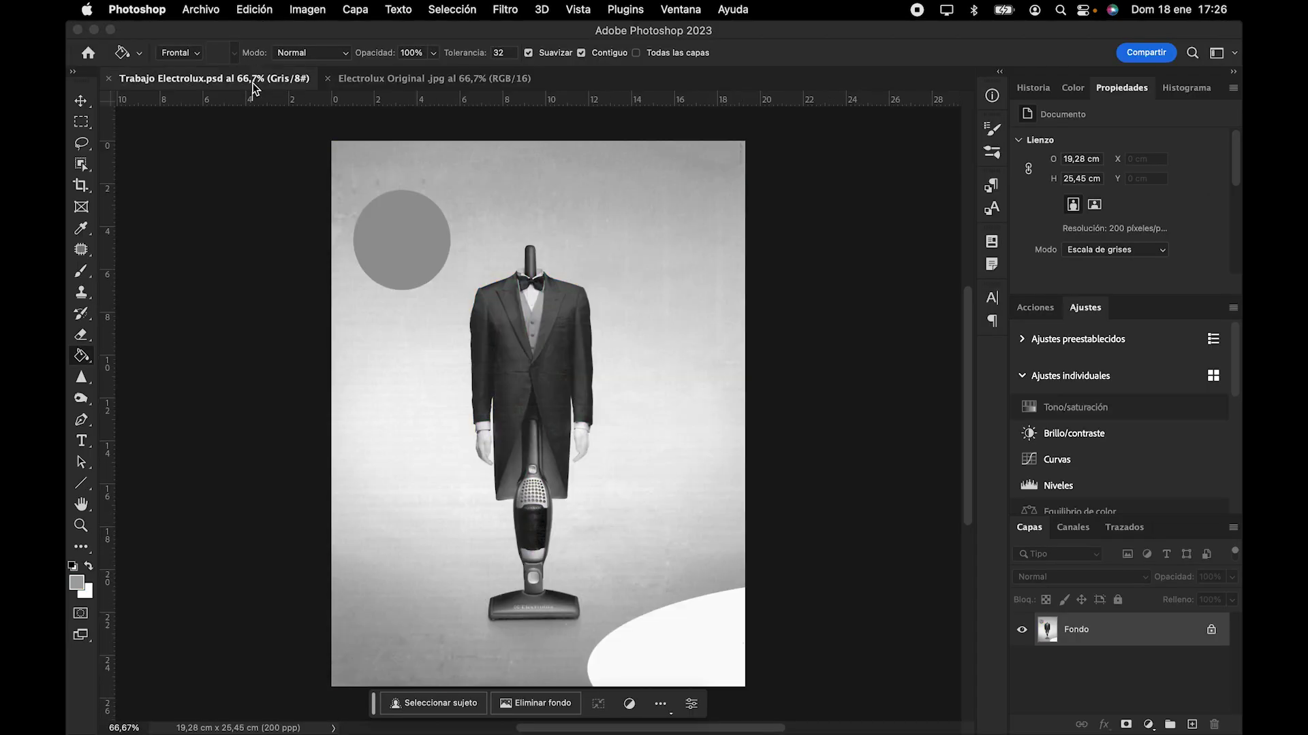
{"action": "left_click", "coordinate": [412, 80]}
{"action": "left_click", "coordinate": [254, 79]}
Step: Open Telas.jpg in Photoshop 2023 as a regular document
{"action": "key", "text": "ctrl+Up"}
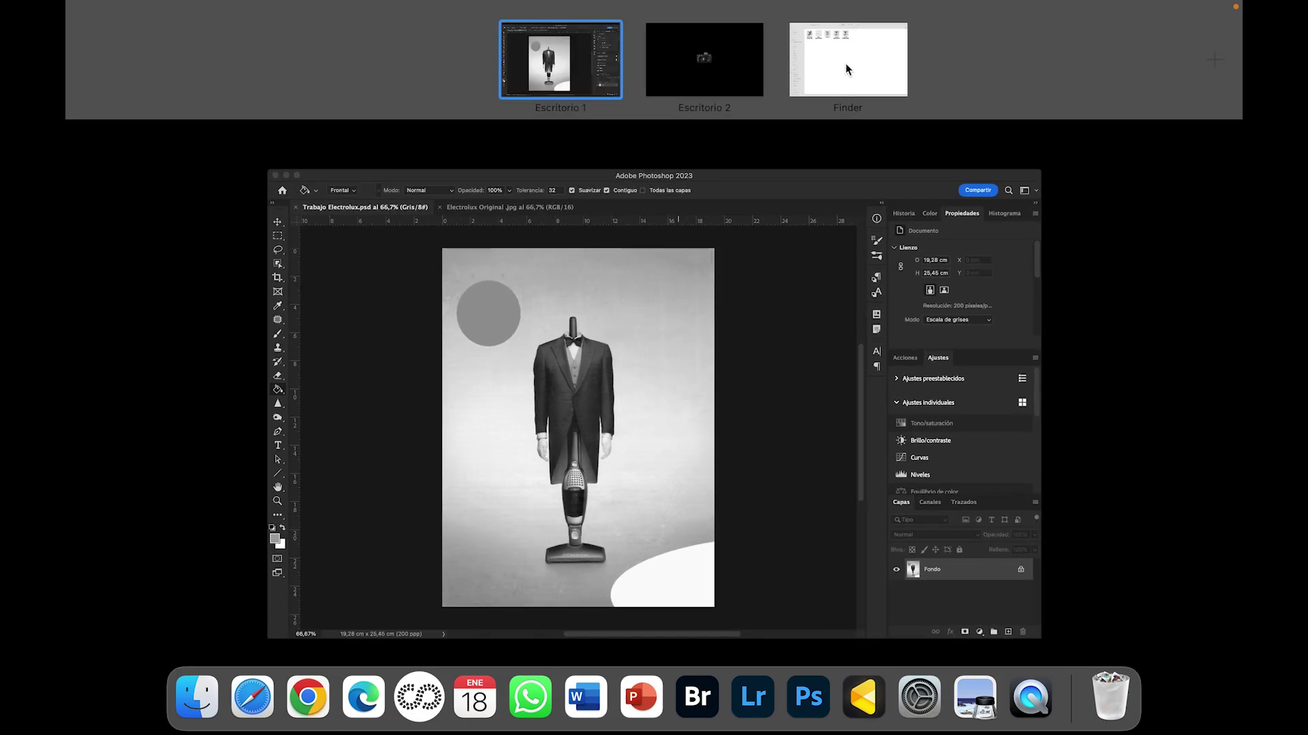
{"action": "left_click", "coordinate": [846, 62]}
{"action": "right_click", "coordinate": [442, 120]}
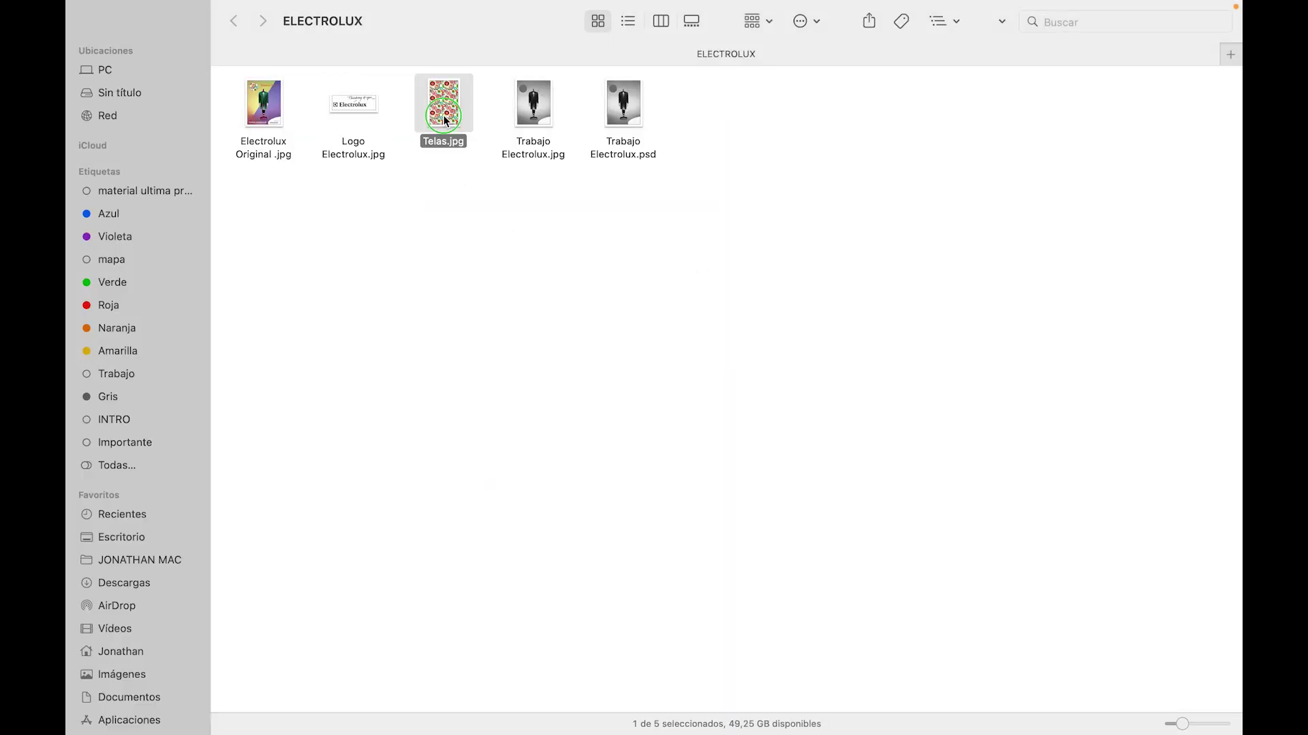
{"action": "mouse_move", "coordinate": [475, 141]}
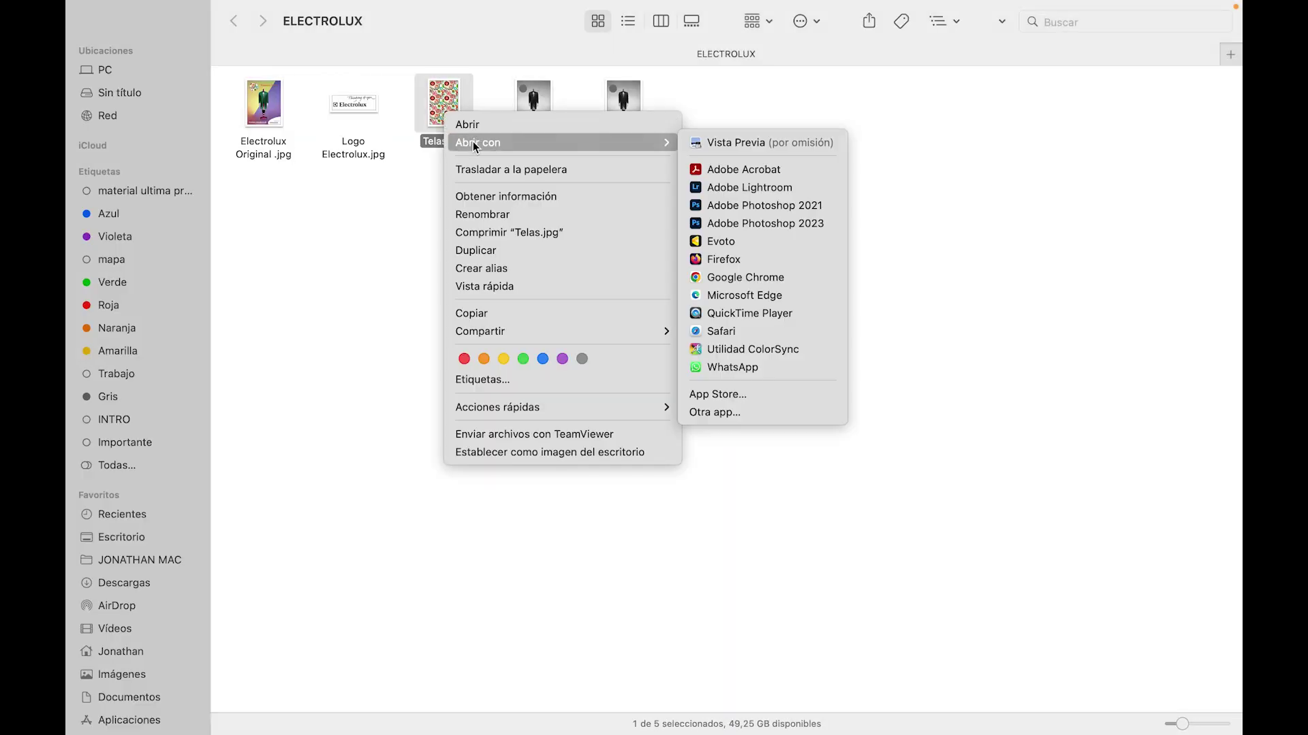
{"action": "left_click", "coordinate": [779, 222]}
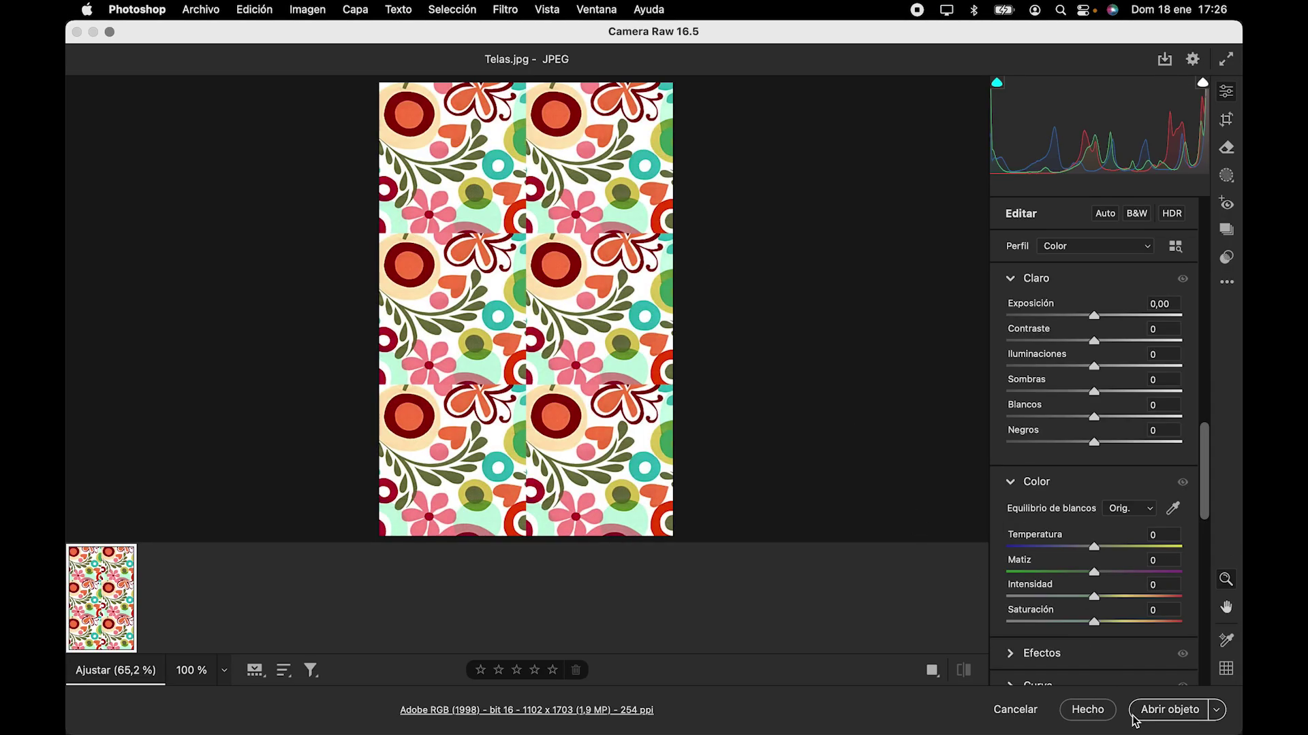
{"action": "left_click", "coordinate": [1219, 711]}
{"action": "left_click", "coordinate": [1148, 682]}
{"action": "left_click", "coordinate": [1168, 715]}
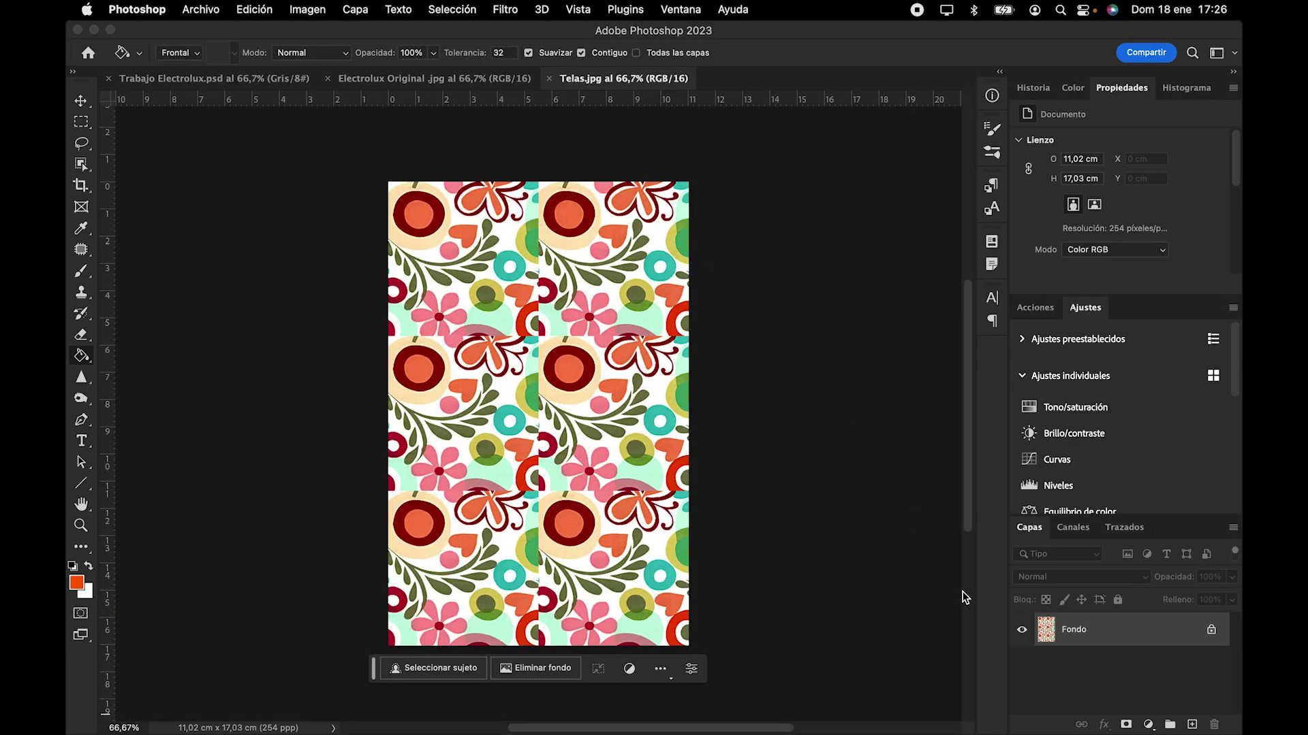
Step: Open Logo Electrolux.jpg in Photoshop 2023 and return to the ELECTROLUX folder
{"action": "key", "text": "ctrl+Up"}
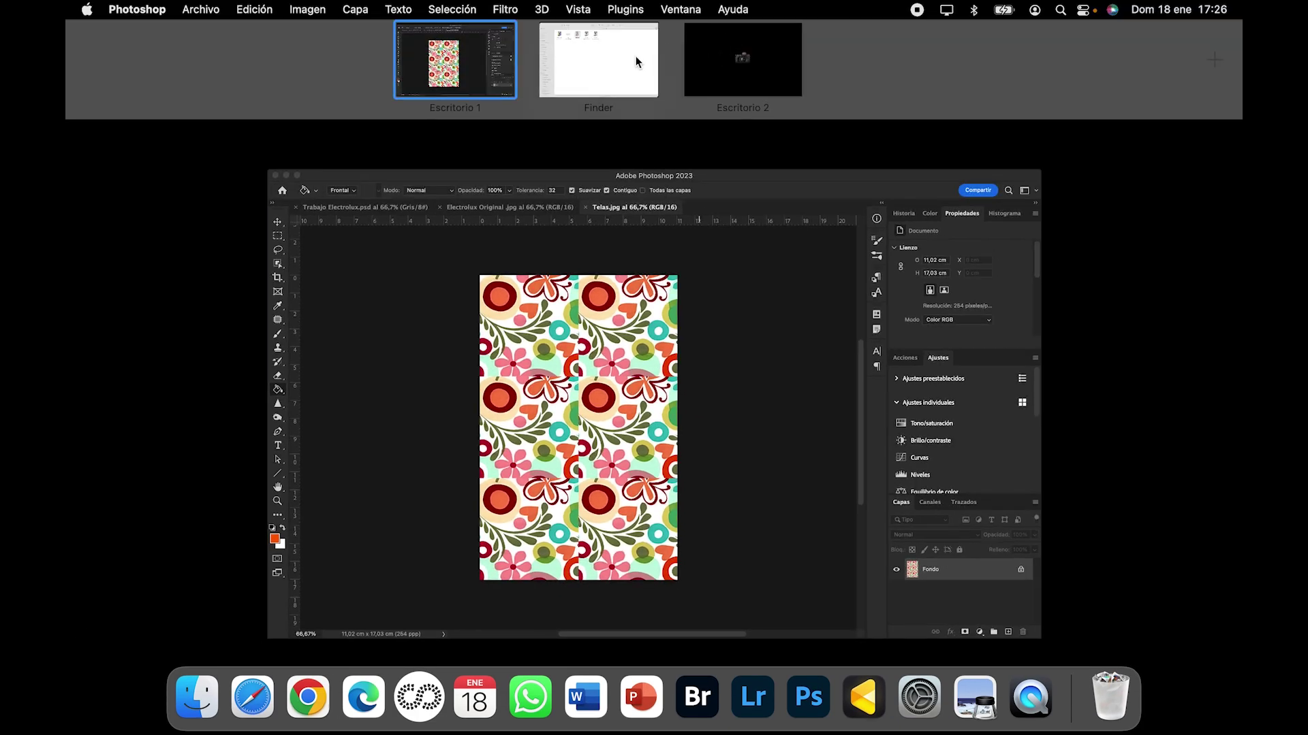
{"action": "left_click", "coordinate": [635, 59]}
{"action": "left_click", "coordinate": [352, 117]}
{"action": "right_click", "coordinate": [355, 113]}
{"action": "mouse_move", "coordinate": [404, 147]}
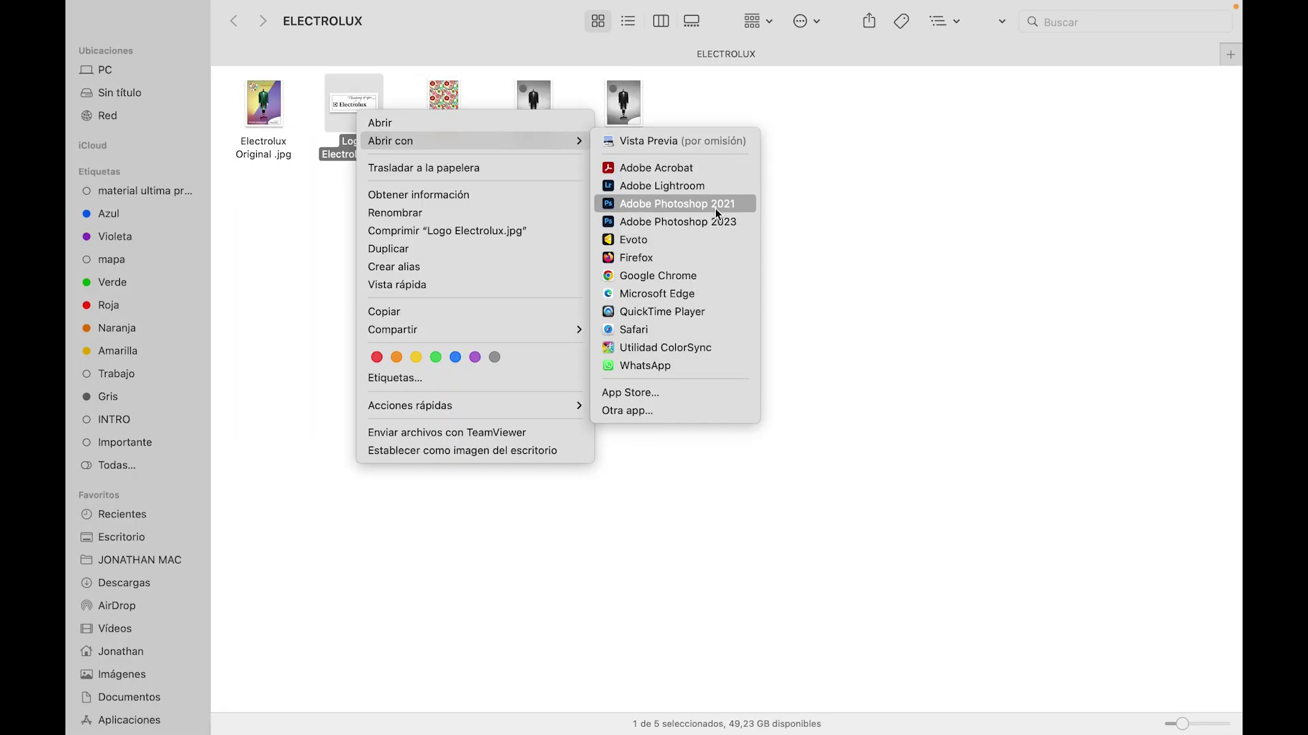
{"action": "left_click", "coordinate": [720, 225]}
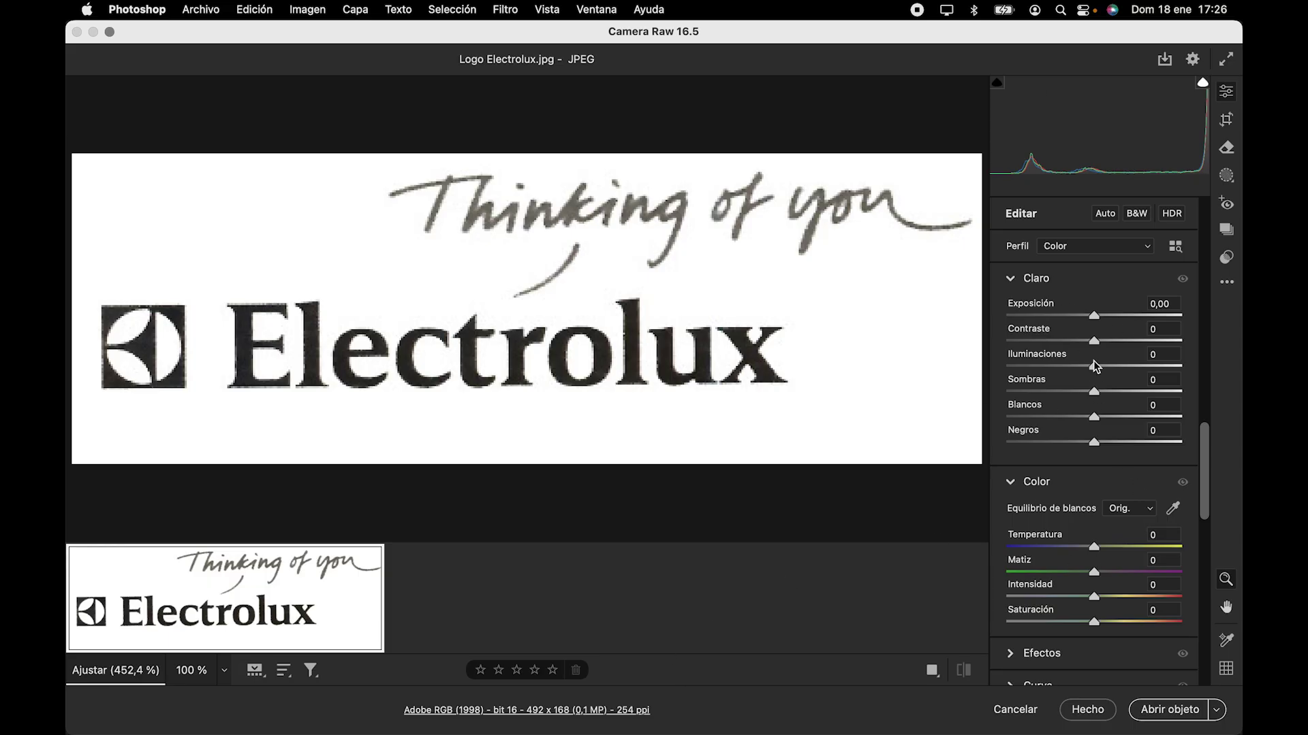
{"action": "left_click", "coordinate": [1215, 710]}
{"action": "left_click", "coordinate": [1196, 685]}
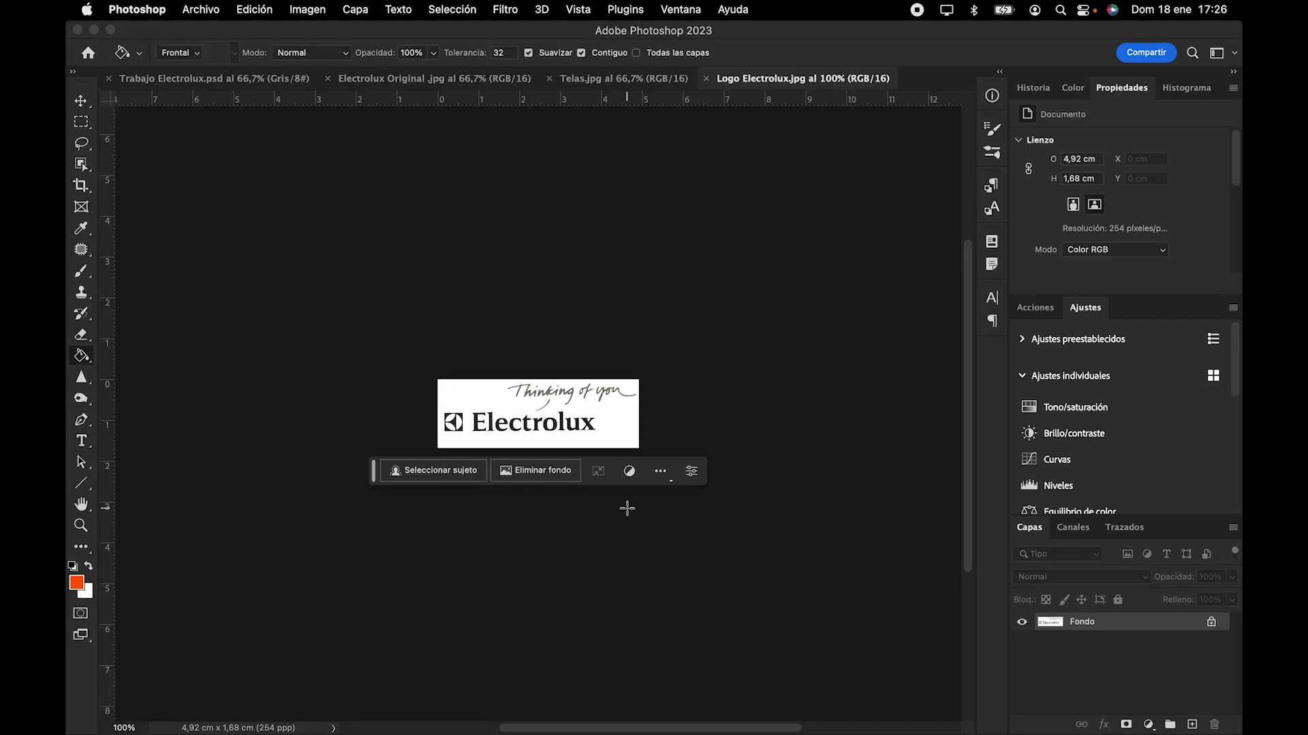
{"action": "key", "text": "ctrl+Up"}
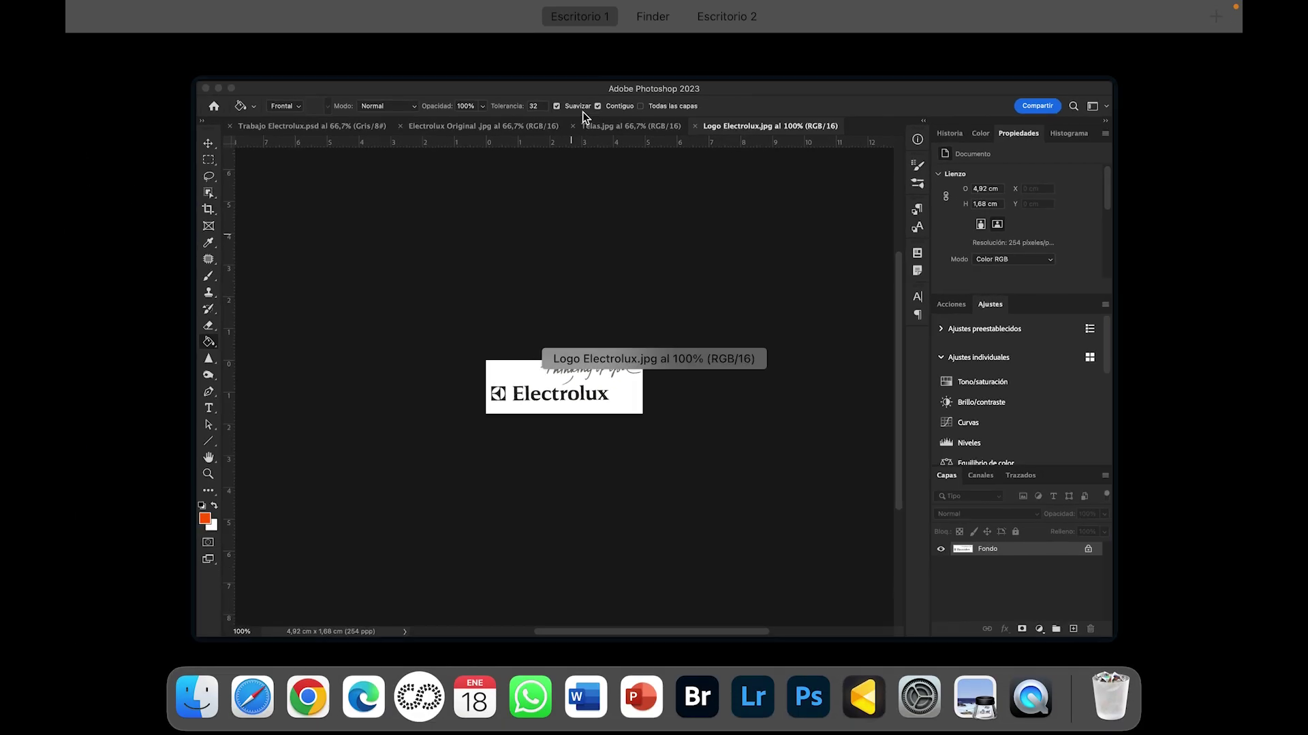
{"action": "left_click", "coordinate": [754, 52]}
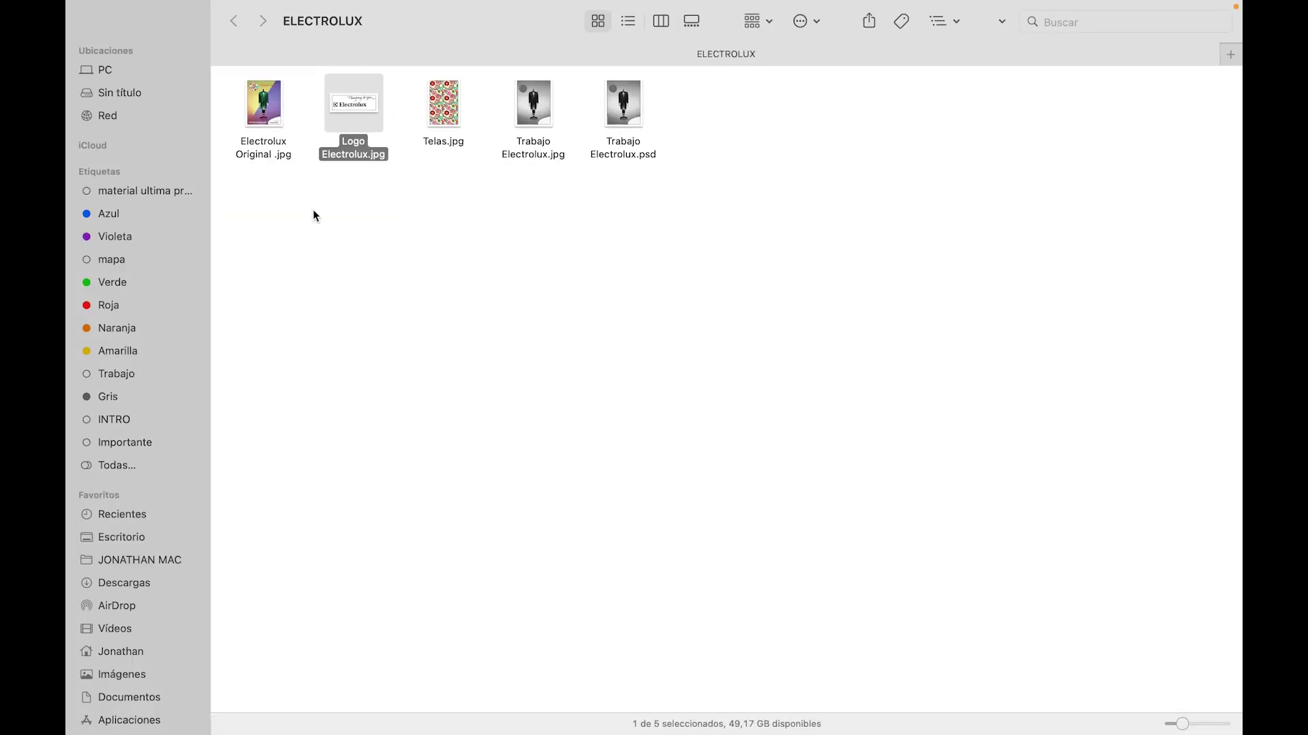
Step: Open Trabajo Electrolux.psd with Photoshop 2023 and view the Image > Mode options
{"action": "left_click", "coordinate": [627, 153]}
{"action": "right_click", "coordinate": [627, 153]}
{"action": "mouse_move", "coordinate": [670, 181]}
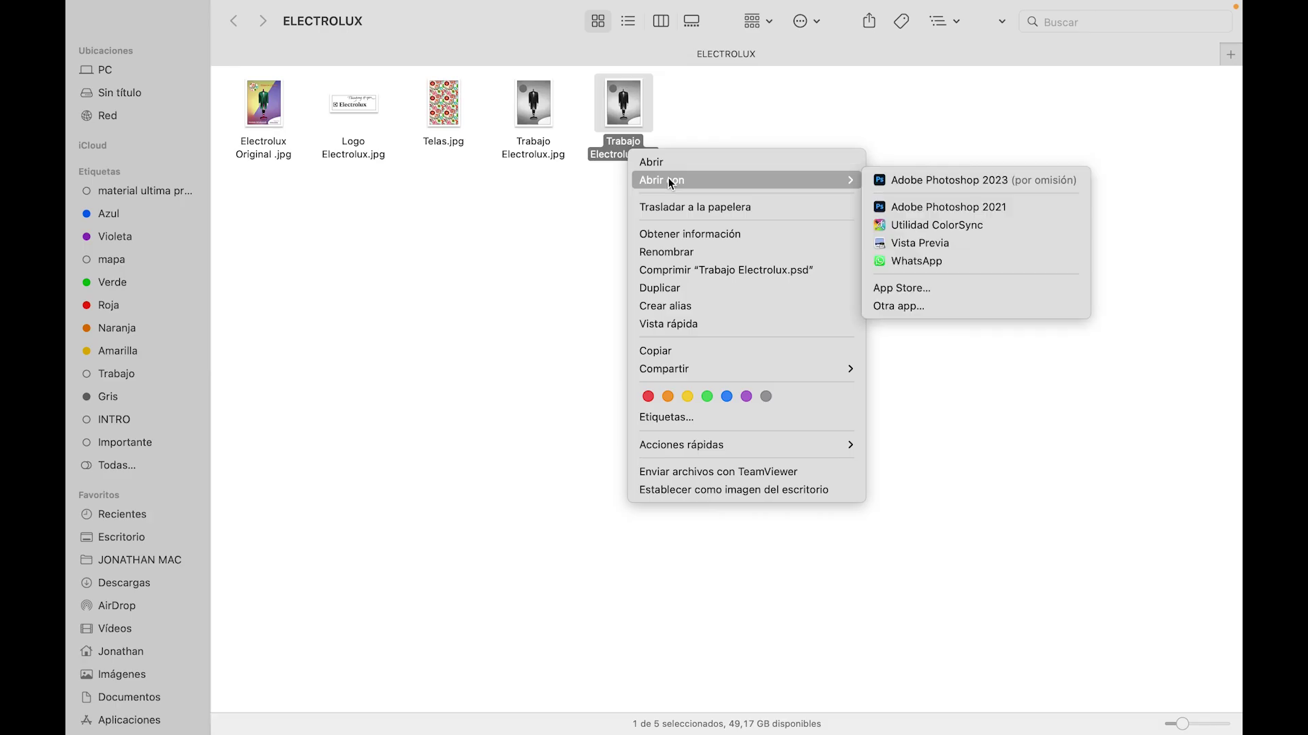
{"action": "left_click", "coordinate": [937, 183]}
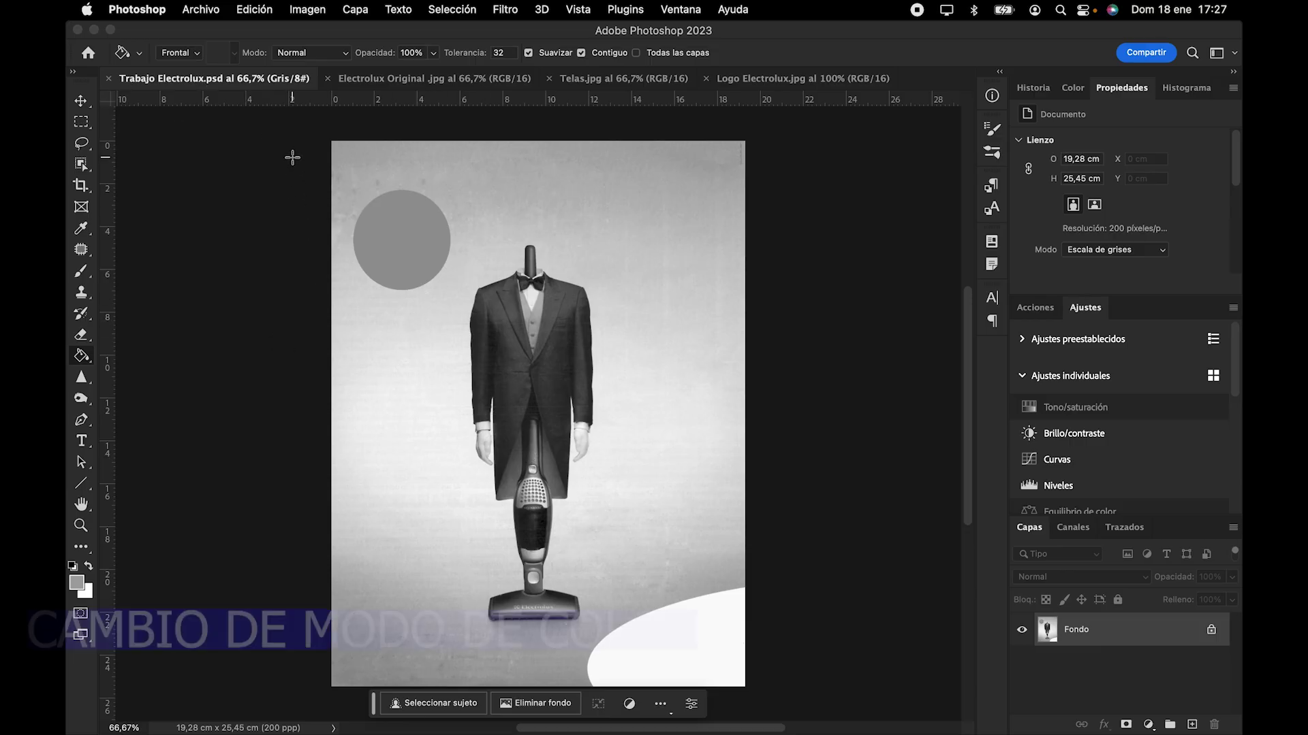
{"action": "left_click", "coordinate": [306, 10]}
{"action": "mouse_move", "coordinate": [315, 36]}
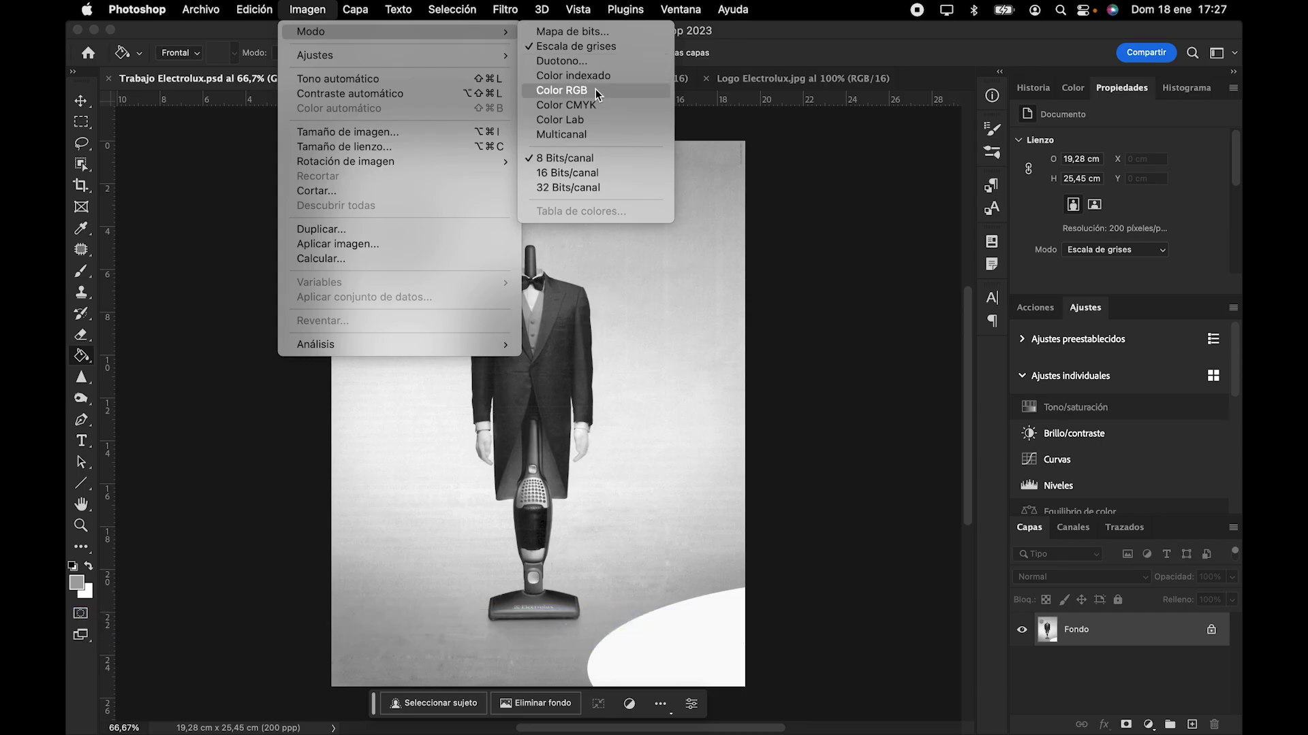
Step: Pick a darker orange-brown foreground, paint soft test strokes on the suit, then revert them
{"action": "left_click", "coordinate": [716, 311]}
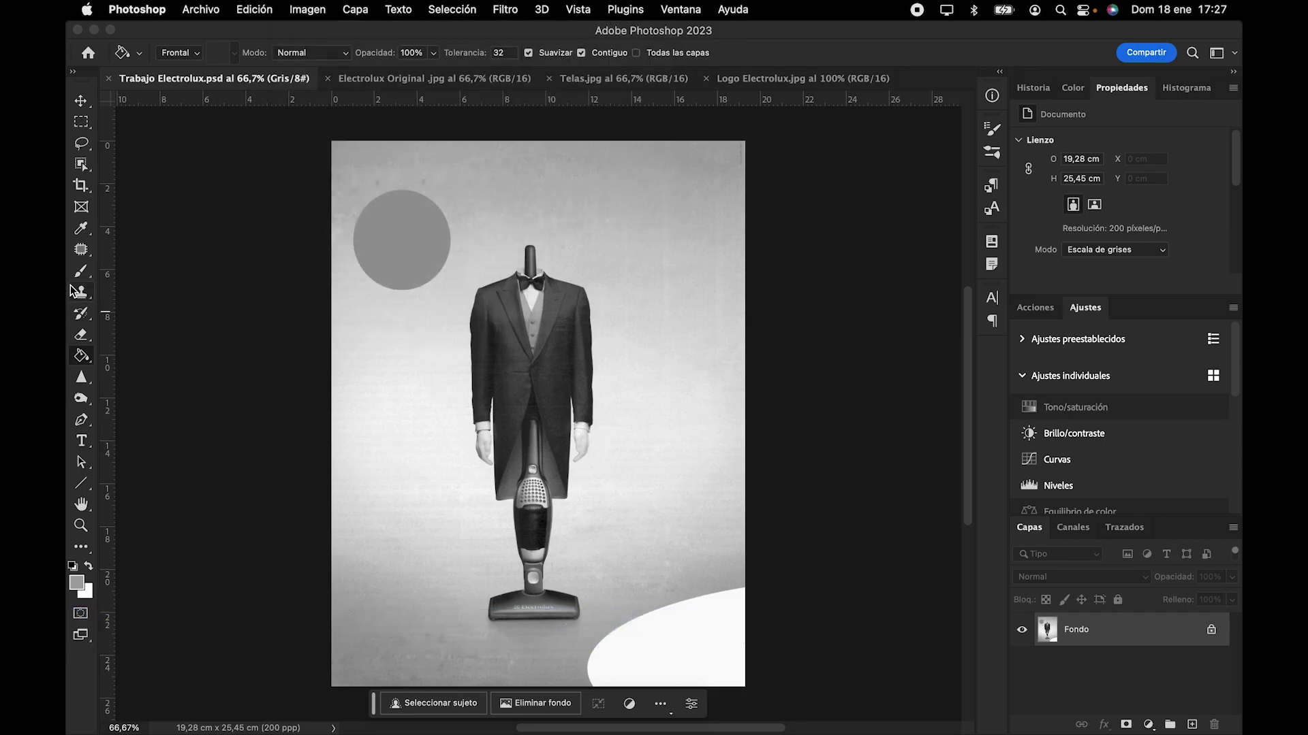
{"action": "key", "text": "i"}
{"action": "left_click", "coordinate": [77, 583]}
{"action": "mouse_move", "coordinate": [872, 378]}
{"action": "left_mouse_down"}
{"action": "mouse_move", "coordinate": [929, 377]}
{"action": "mouse_move", "coordinate": [998, 442]}
{"action": "left_mouse_up"}
{"action": "left_click", "coordinate": [1172, 341]}
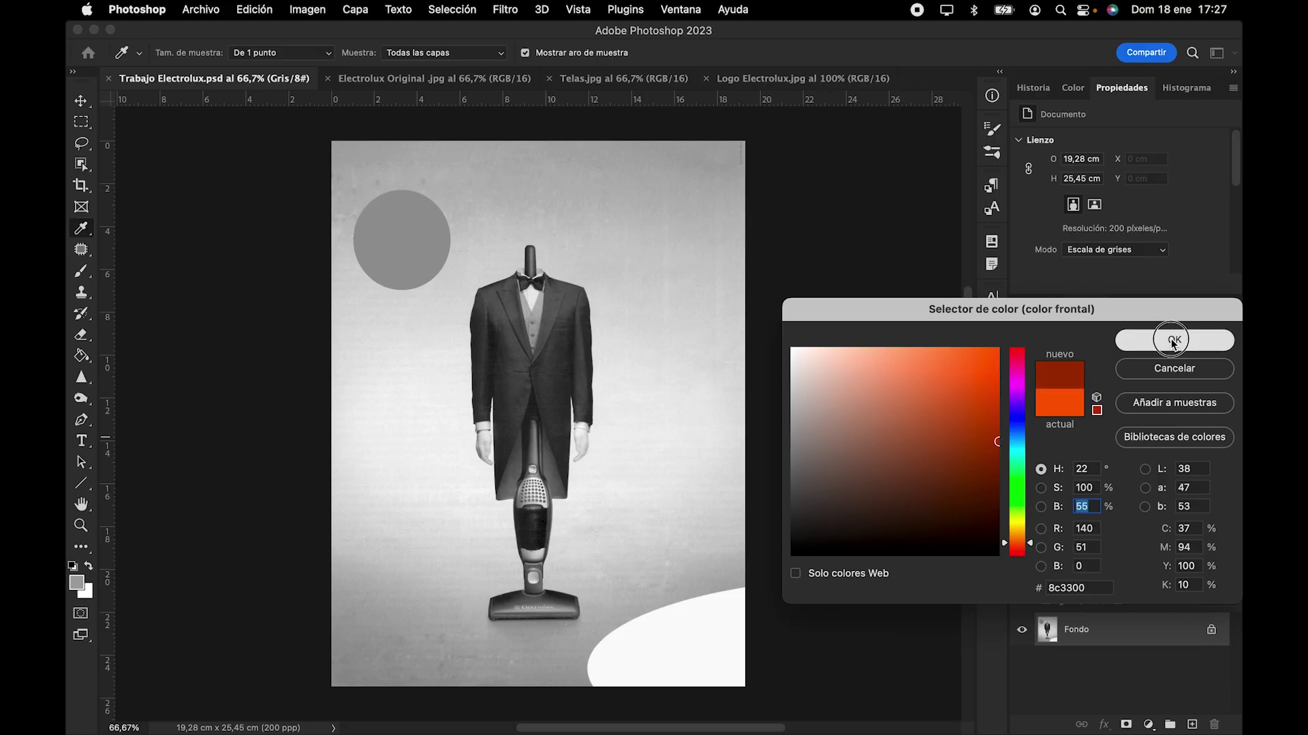
{"action": "key", "text": "b"}
{"action": "mouse_move", "coordinate": [652, 364]}
{"action": "left_mouse_down"}
{"action": "mouse_move", "coordinate": [529, 469]}
{"action": "mouse_move", "coordinate": [624, 352]}
{"action": "mouse_move", "coordinate": [600, 302]}
{"action": "mouse_move", "coordinate": [524, 495]}
{"action": "mouse_move", "coordinate": [673, 356]}
{"action": "mouse_move", "coordinate": [512, 483]}
{"action": "mouse_move", "coordinate": [588, 507]}
{"action": "left_mouse_up"}
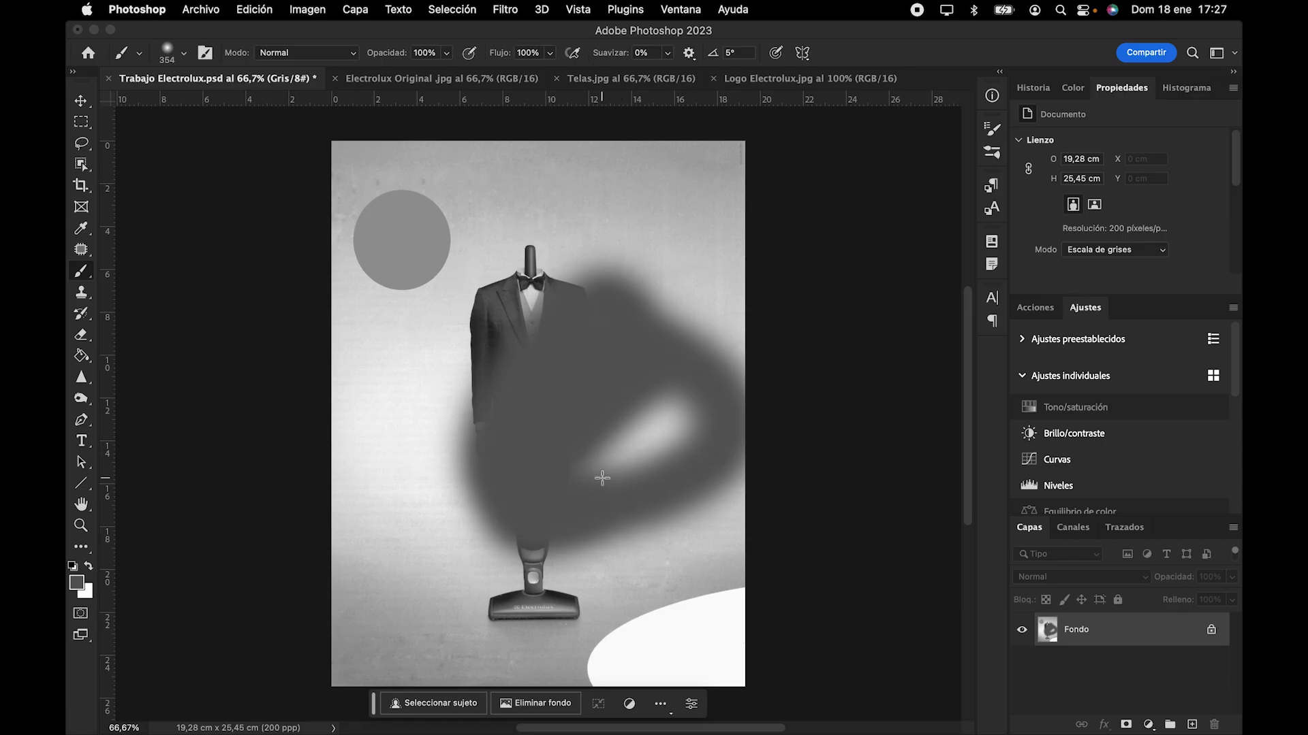
{"action": "key", "text": "F12"}
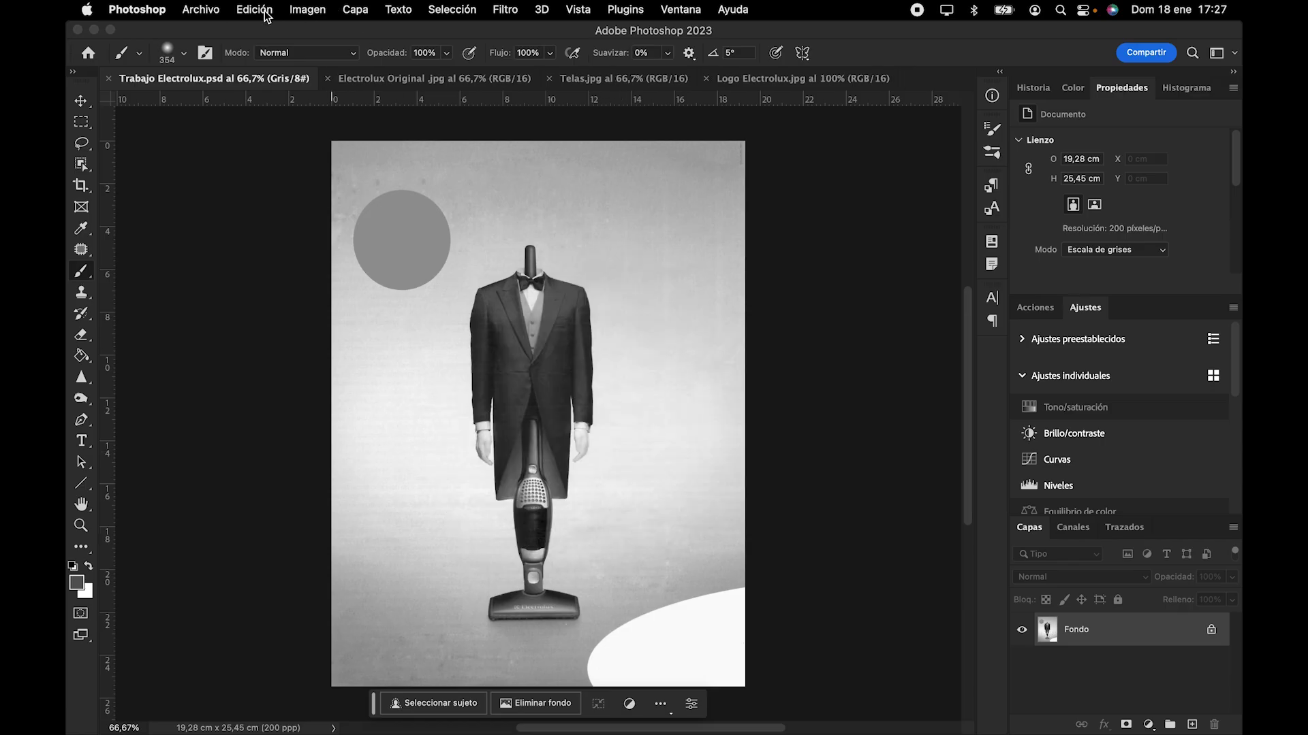
Step: Convert the poster to RGB Color at 8 Bits/Channel, then test a red stroke and undo it
{"action": "left_click", "coordinate": [309, 10]}
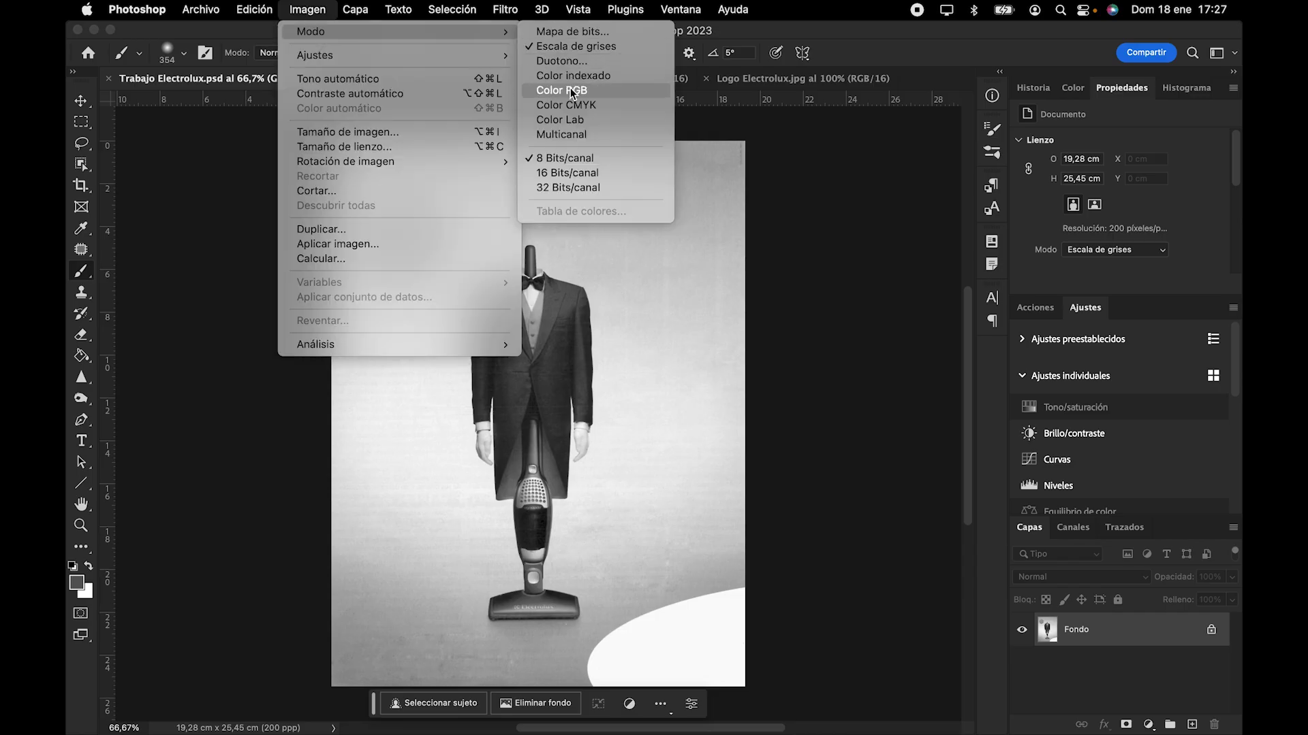
{"action": "left_click", "coordinate": [570, 91]}
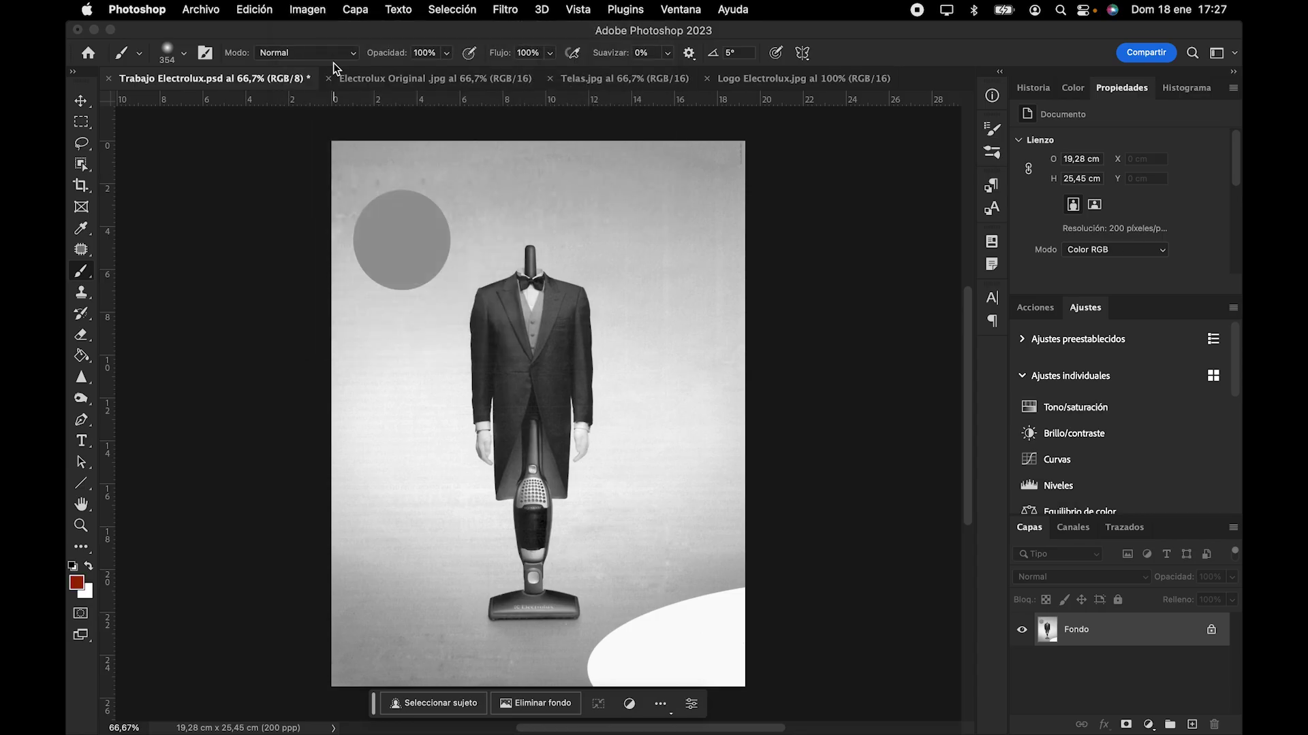
{"action": "left_click", "coordinate": [311, 9]}
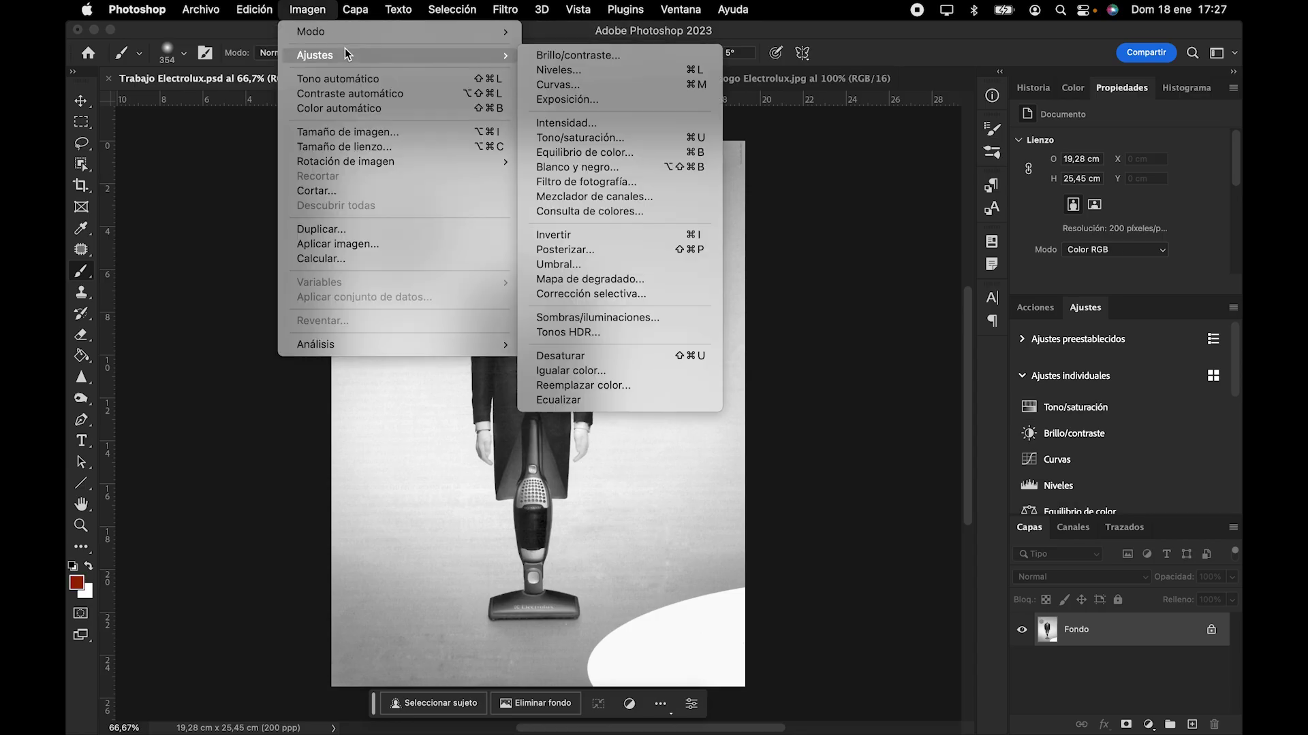
{"action": "mouse_move", "coordinate": [490, 32]}
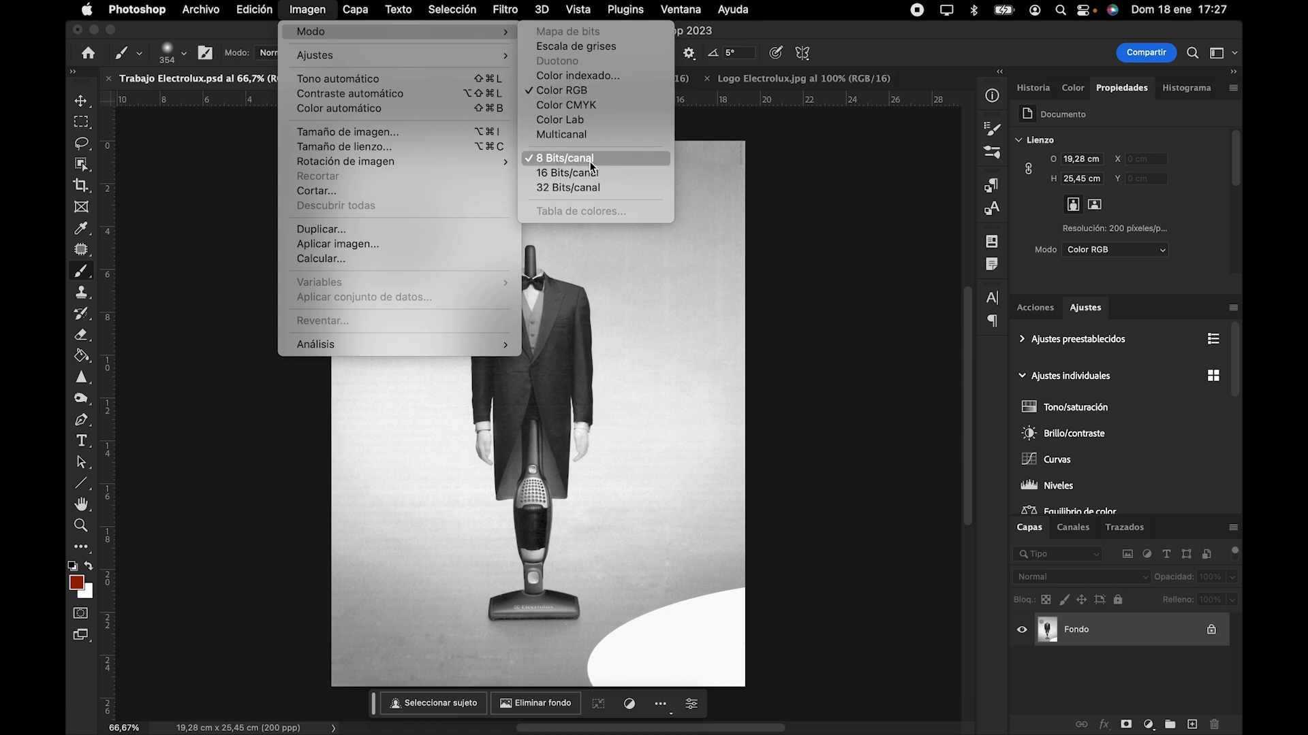
{"action": "left_click", "coordinate": [401, 240]}
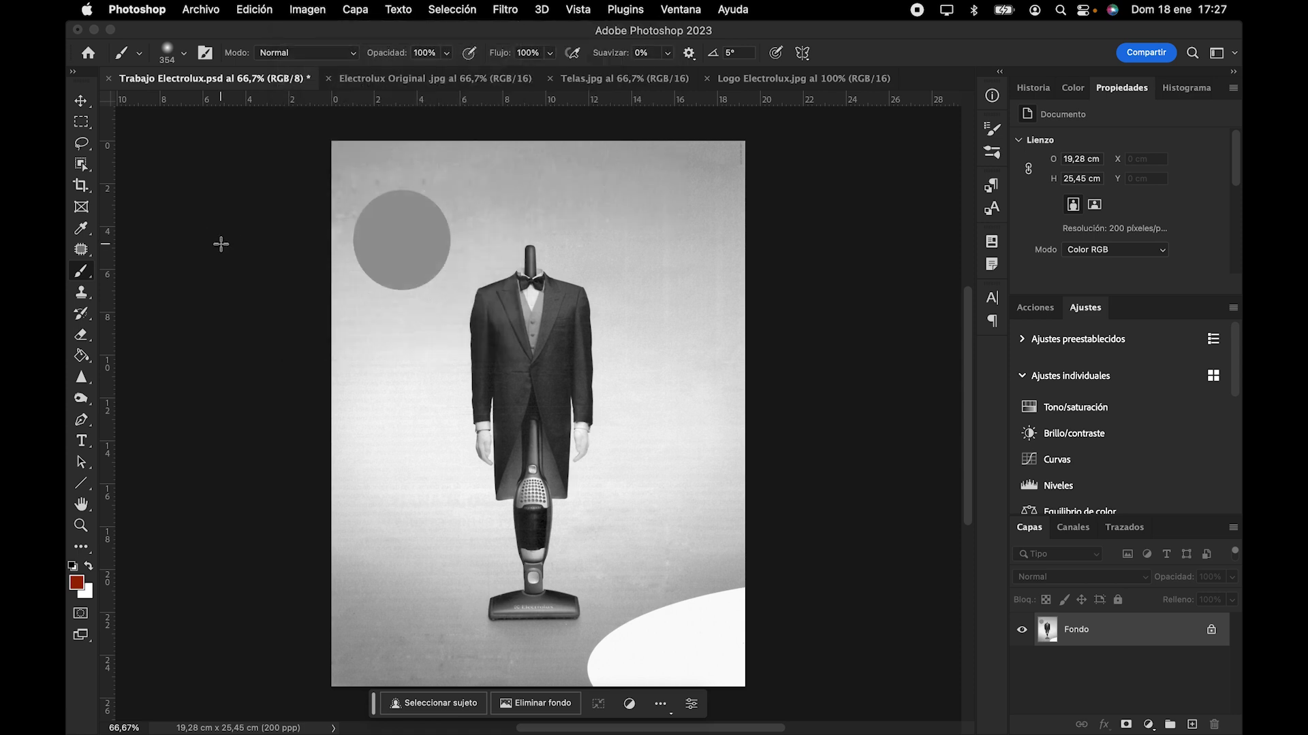
{"action": "mouse_move", "coordinate": [404, 258]}
{"action": "left_mouse_down"}
{"action": "mouse_move", "coordinate": [509, 341]}
{"action": "mouse_move", "coordinate": [606, 472]}
{"action": "left_mouse_up"}
{"action": "key", "text": "super+z"}
Step: On Telas.jpg, draw a circular Elliptical Marquee selection of the floral pattern at top-left
{"action": "left_click", "coordinate": [450, 80]}
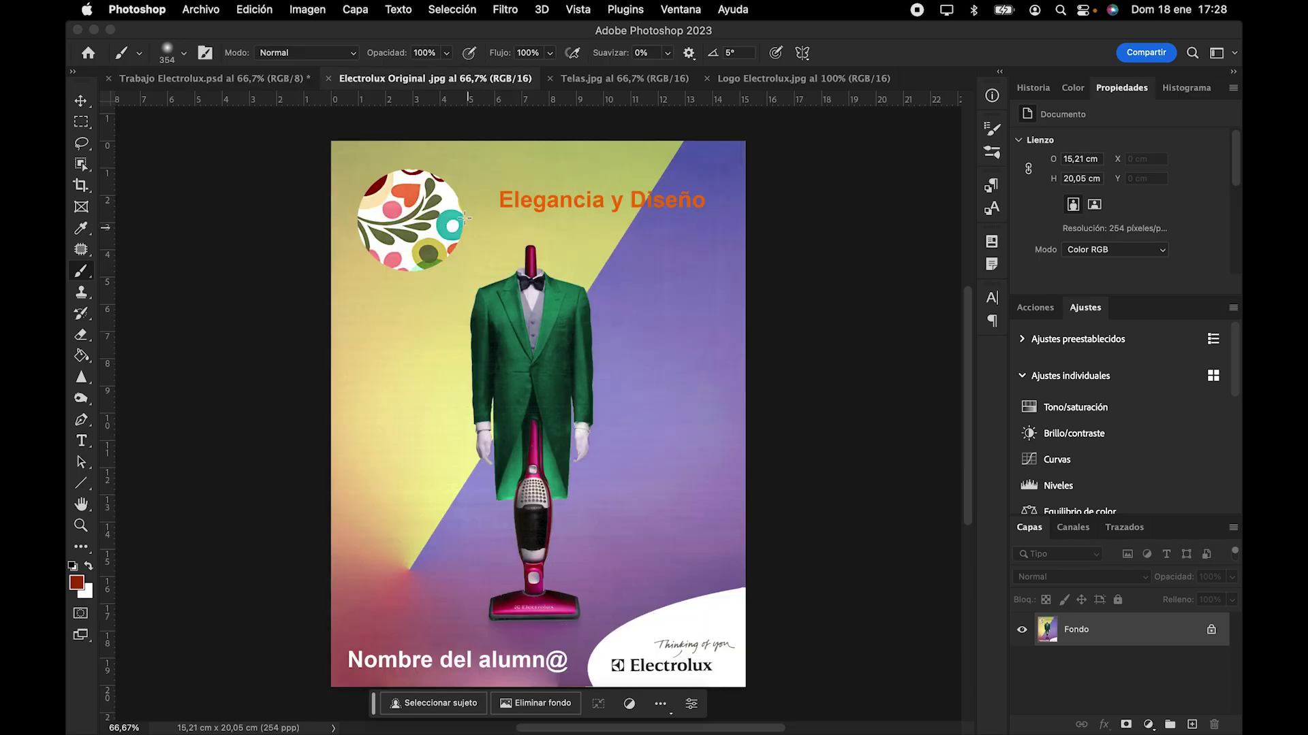
{"action": "left_click", "coordinate": [646, 81]}
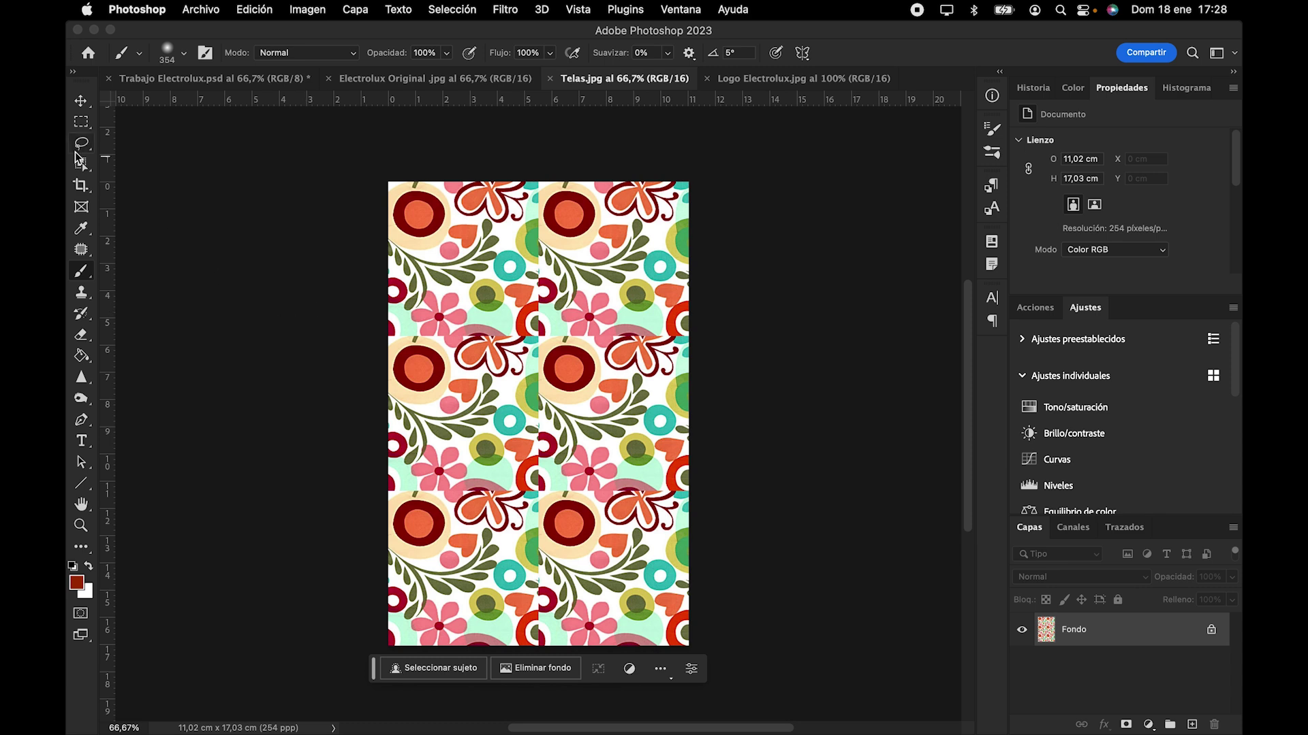
{"action": "left_click", "coordinate": [83, 124]}
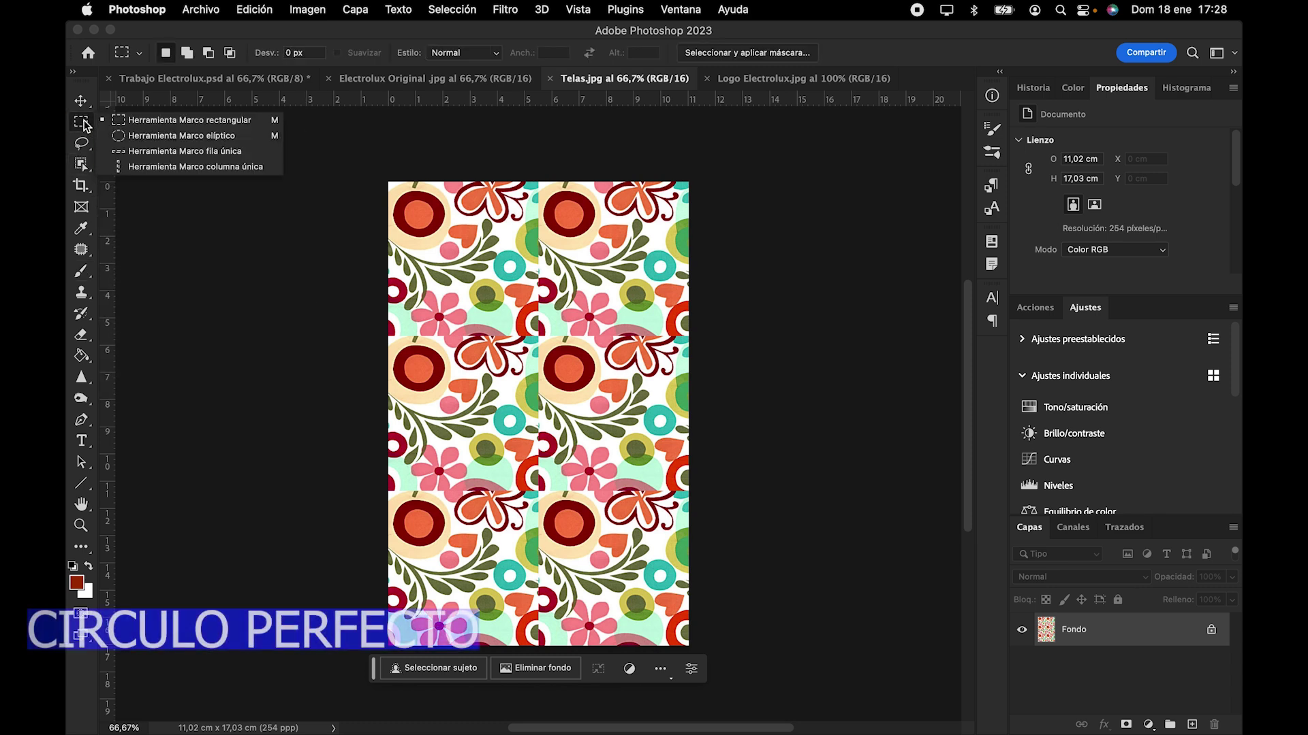
{"action": "left_click", "coordinate": [158, 137]}
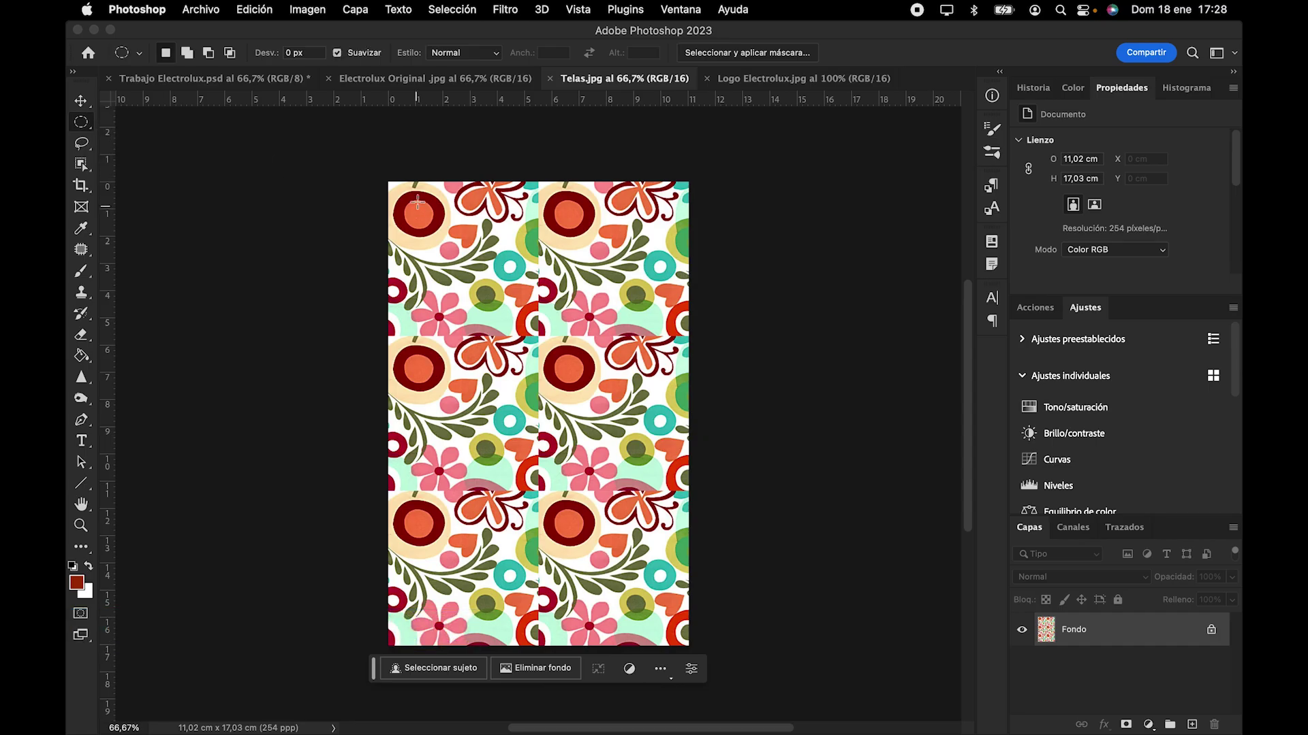
{"action": "left_click_drag", "start_coordinate": [402, 198], "coordinate": [529, 329]}
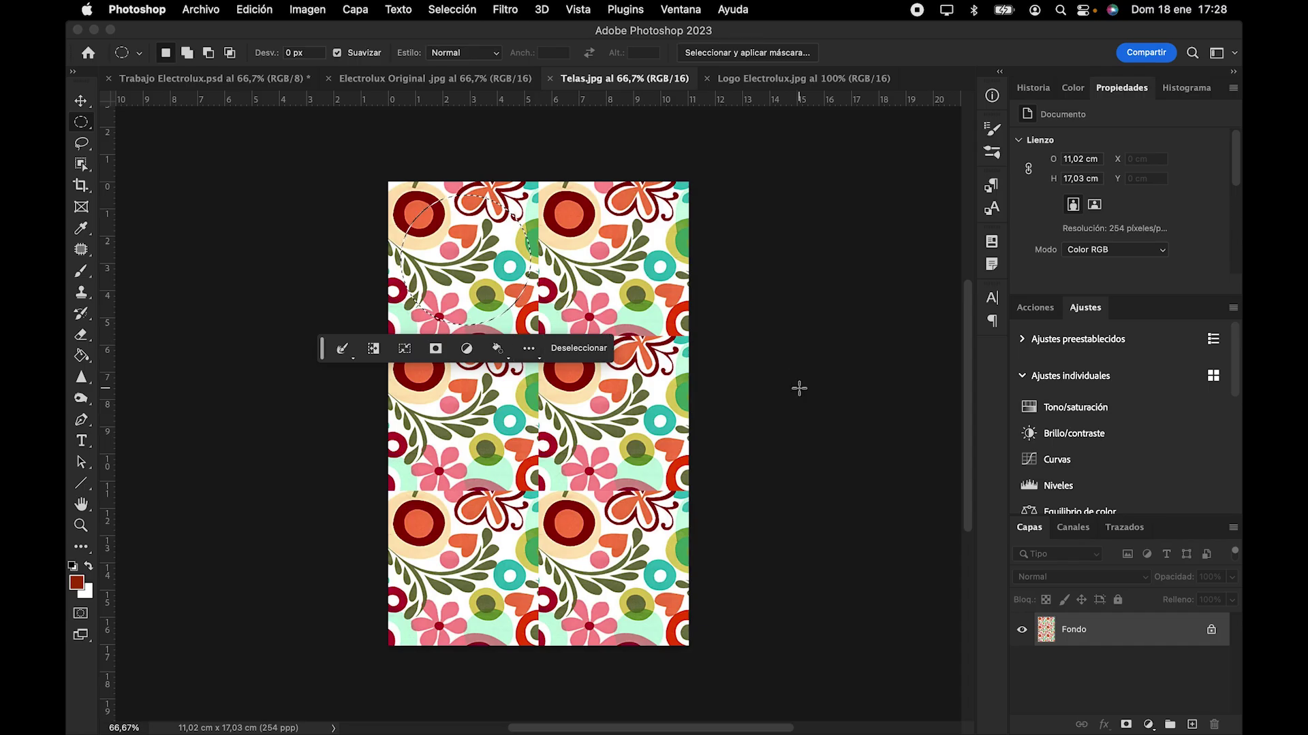
{"action": "key", "text": "v"}
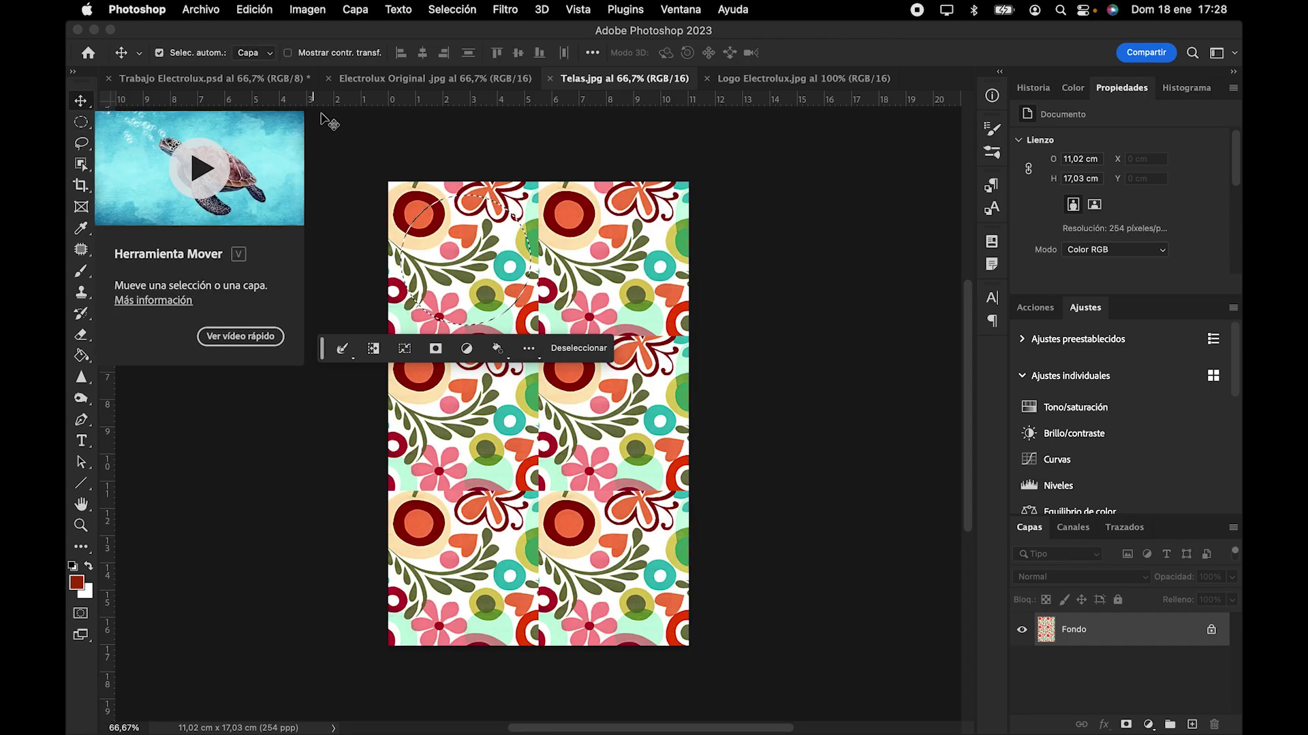
Step: Drag the floral circle into the working poster and add guides at the grey circle's left and top
{"action": "left_click_drag", "start_coordinate": [470, 272], "coordinate": [576, 266]}
{"action": "left_click_drag", "start_coordinate": [109, 323], "coordinate": [352, 335]}
{"action": "left_click_drag", "start_coordinate": [426, 102], "coordinate": [390, 188]}
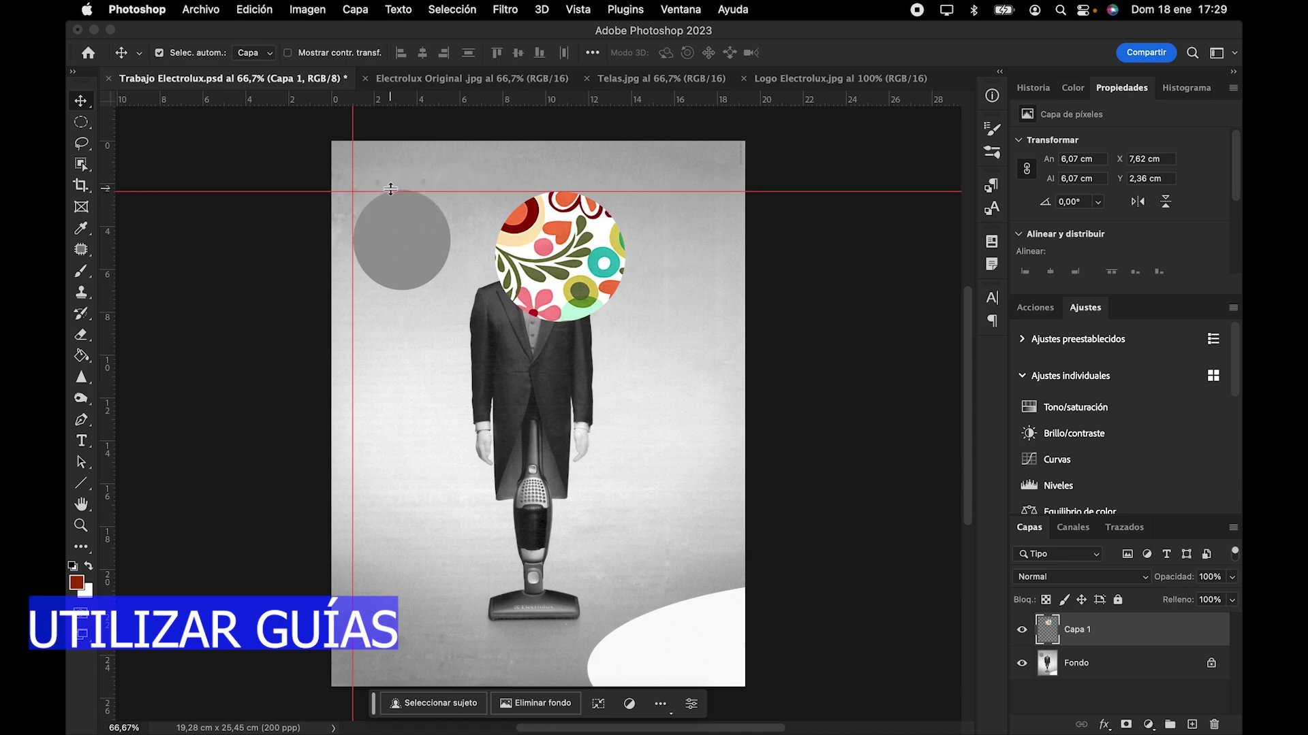
{"action": "scroll", "coordinate": [391, 189], "scroll_direction": "up", "scroll_amount": 5}
{"action": "left_click_drag", "start_coordinate": [484, 374], "coordinate": [481, 368]}
Step: Add guides at the grey circle's right and bottom, then move the floral layer onto it
{"action": "left_click_drag", "start_coordinate": [106, 475], "coordinate": [595, 461]}
{"action": "scroll", "coordinate": [491, 361], "scroll_direction": "up", "scroll_amount": 5}
{"action": "left_click_drag", "start_coordinate": [494, 368], "coordinate": [436, 455]}
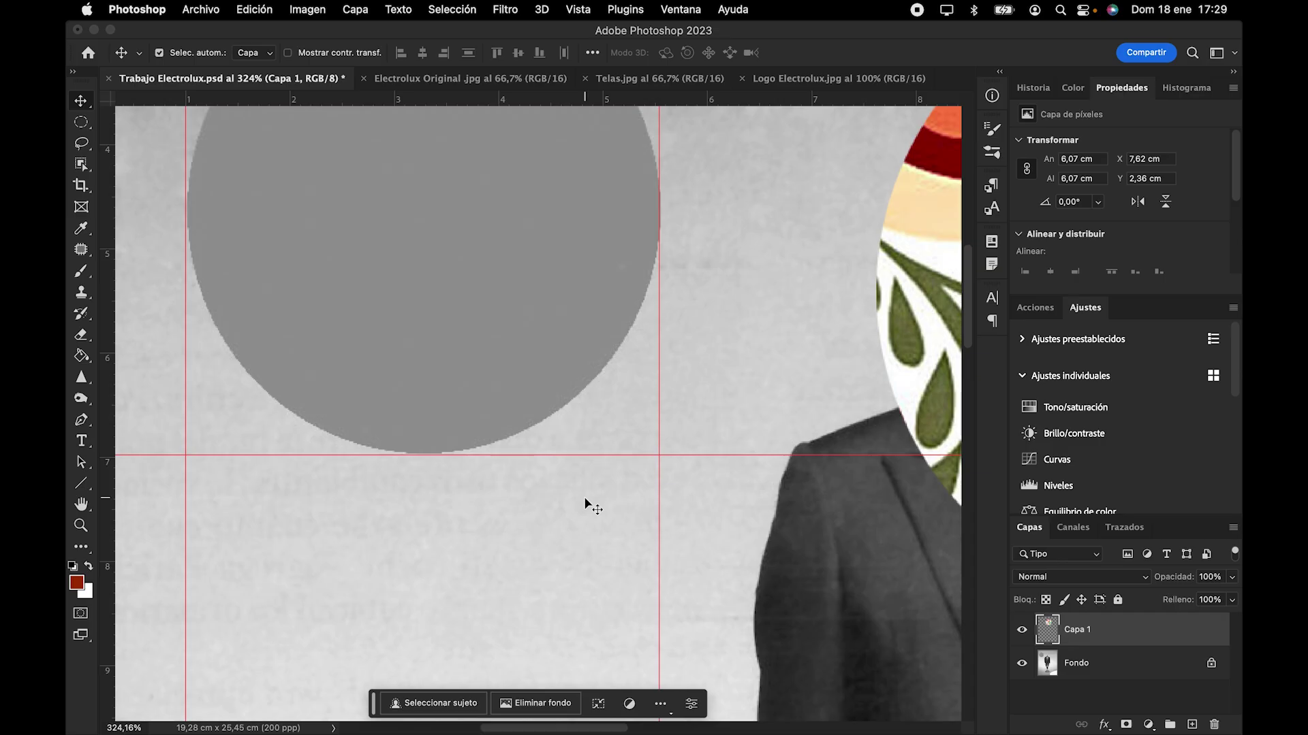
{"action": "scroll", "coordinate": [585, 502], "scroll_direction": "down", "scroll_amount": 5}
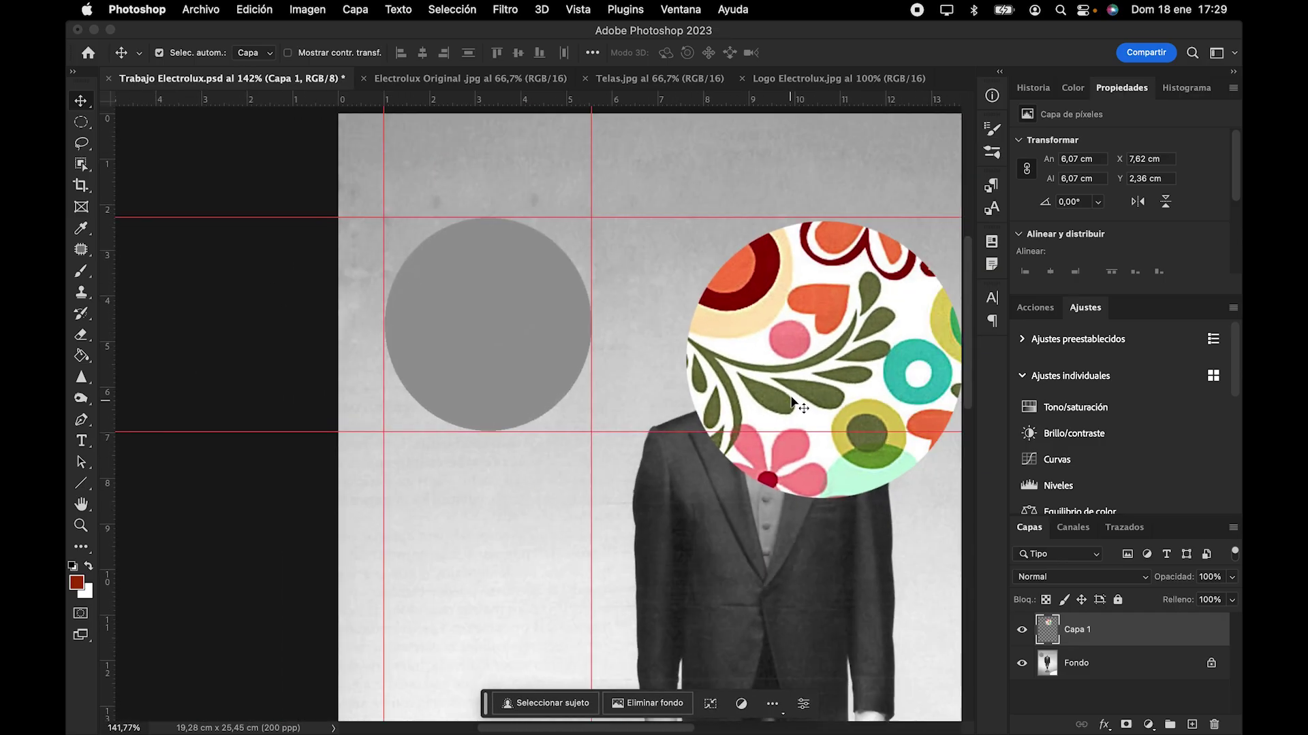
{"action": "left_click_drag", "start_coordinate": [822, 374], "coordinate": [477, 337]}
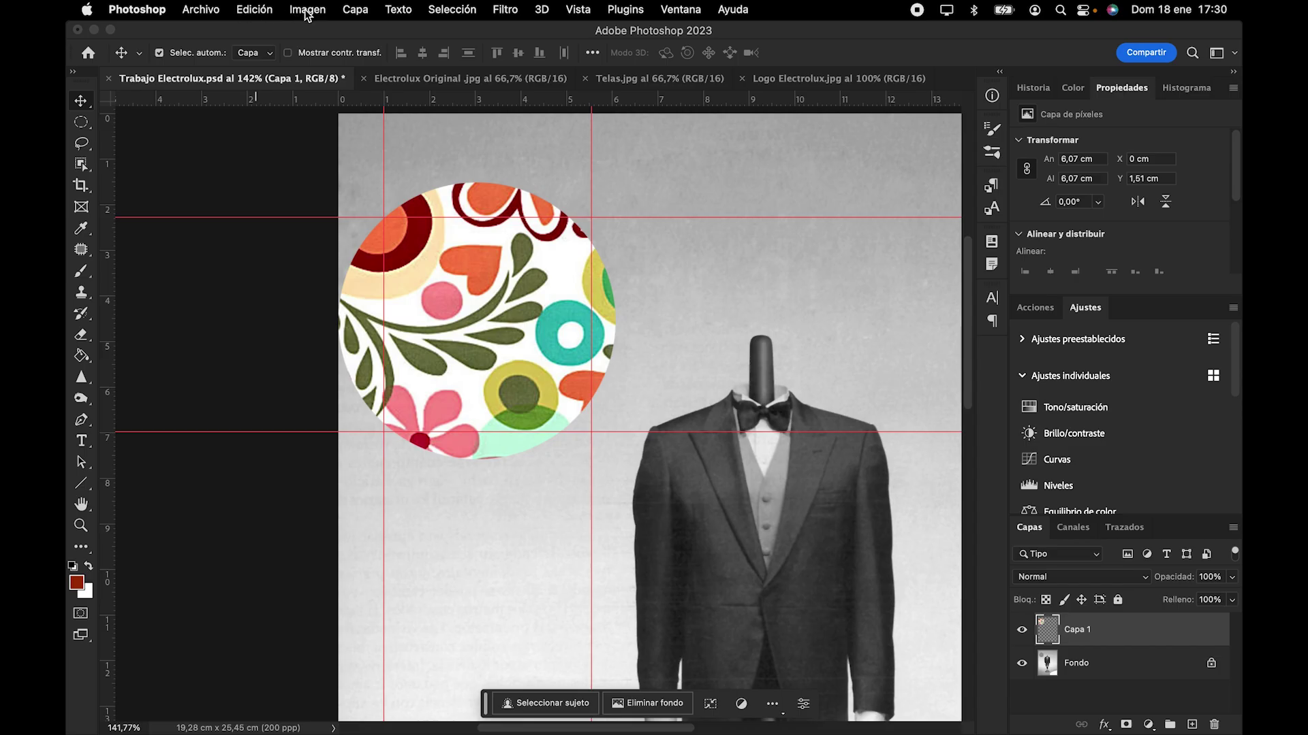
{"action": "left_click", "coordinate": [271, 13]}
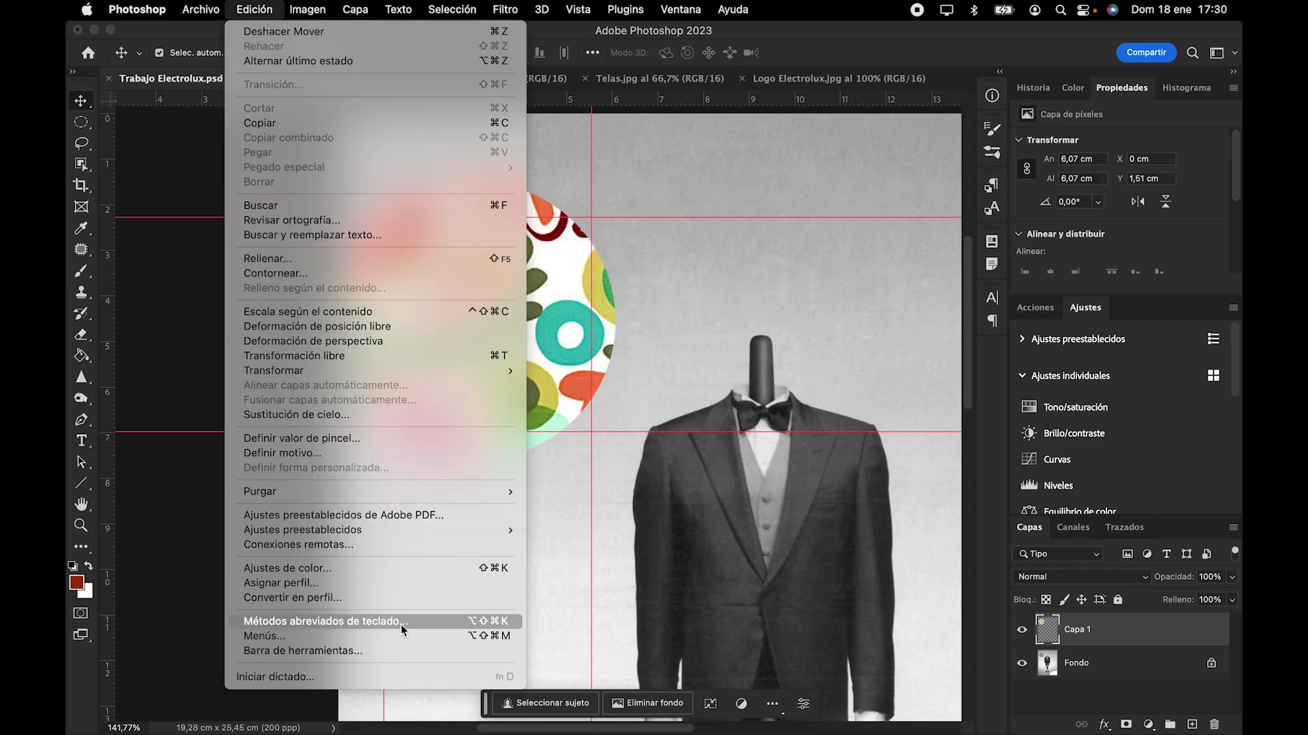
Step: Scale the floral circle to 4.65 × 4.66 cm at X 0.95, Y 2.3 cm within the guides
{"action": "mouse_move", "coordinate": [436, 375]}
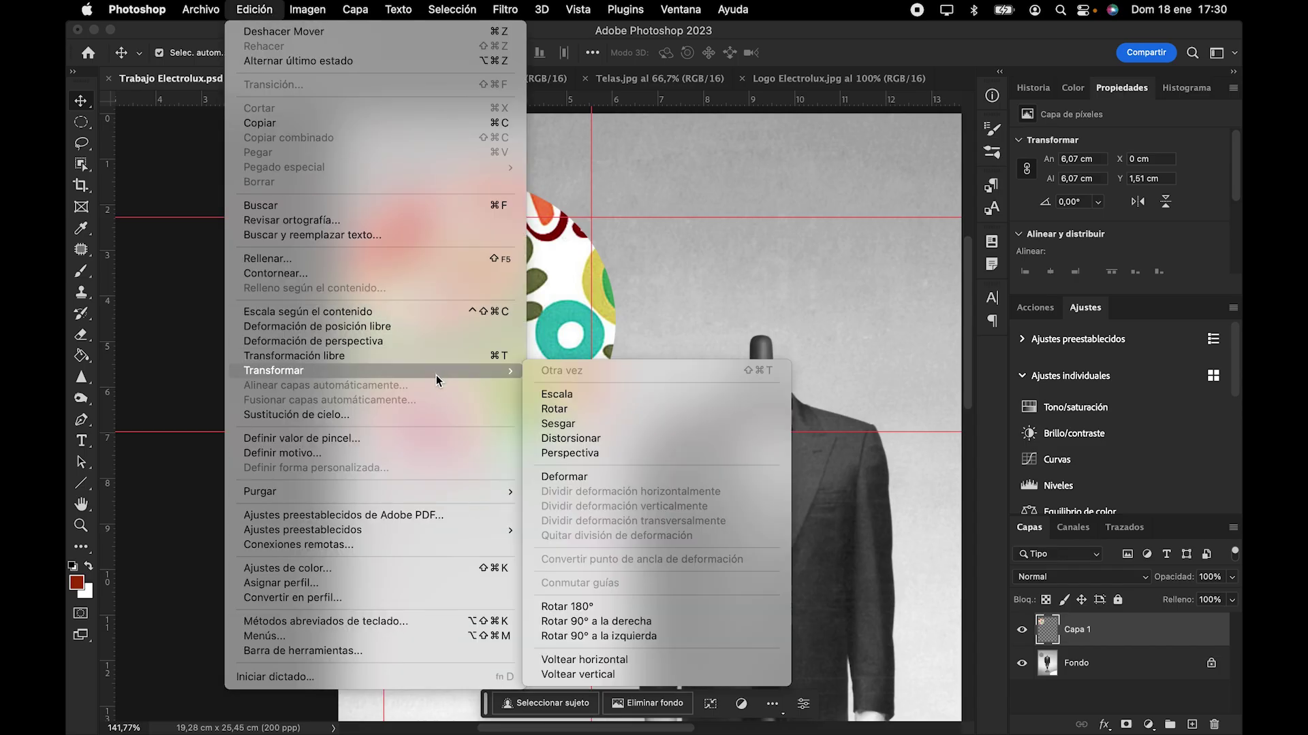
{"action": "left_click", "coordinate": [571, 396]}
{"action": "left_click_drag", "start_coordinate": [615, 458], "coordinate": [529, 376]}
{"action": "left_click_drag", "start_coordinate": [528, 361], "coordinate": [513, 354]}
{"action": "left_click_drag", "start_coordinate": [575, 408], "coordinate": [597, 430]}
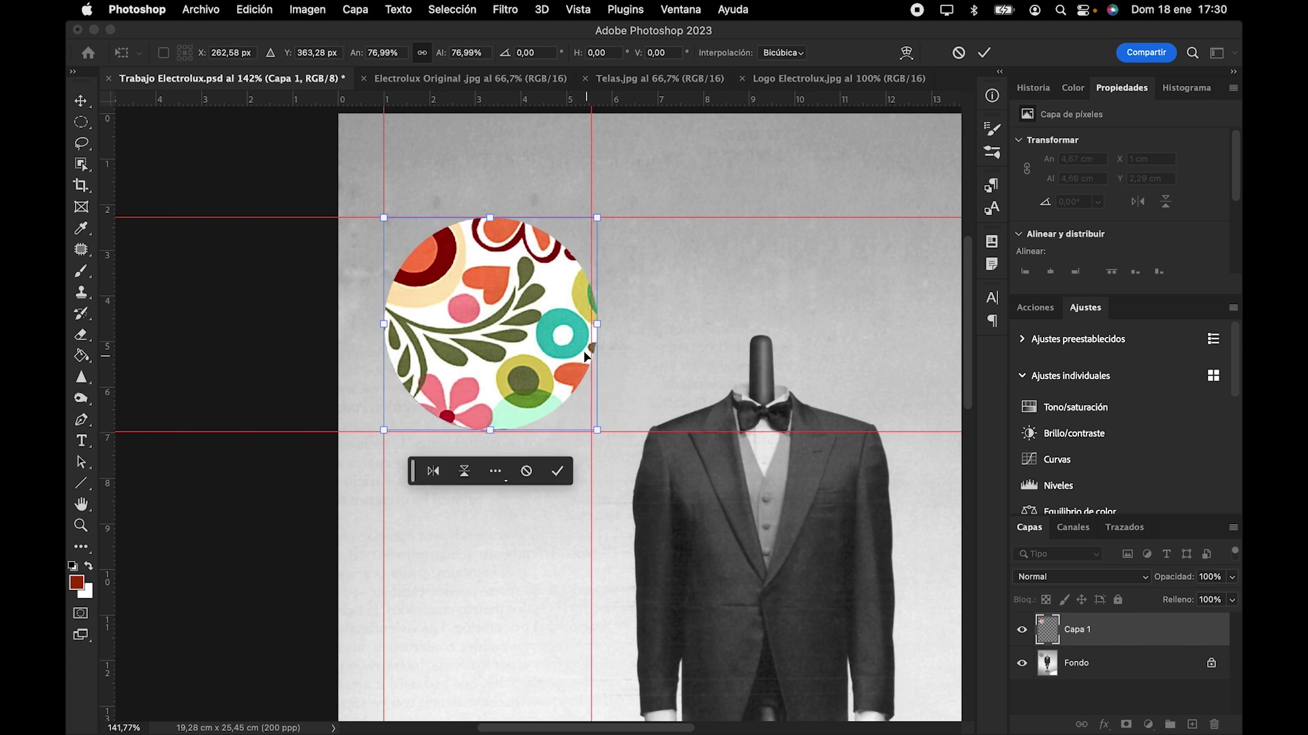
{"action": "key", "text": "Left"}
{"action": "key", "text": "Left"}
{"action": "key", "text": "Left"}
{"action": "key", "text": "Left"}
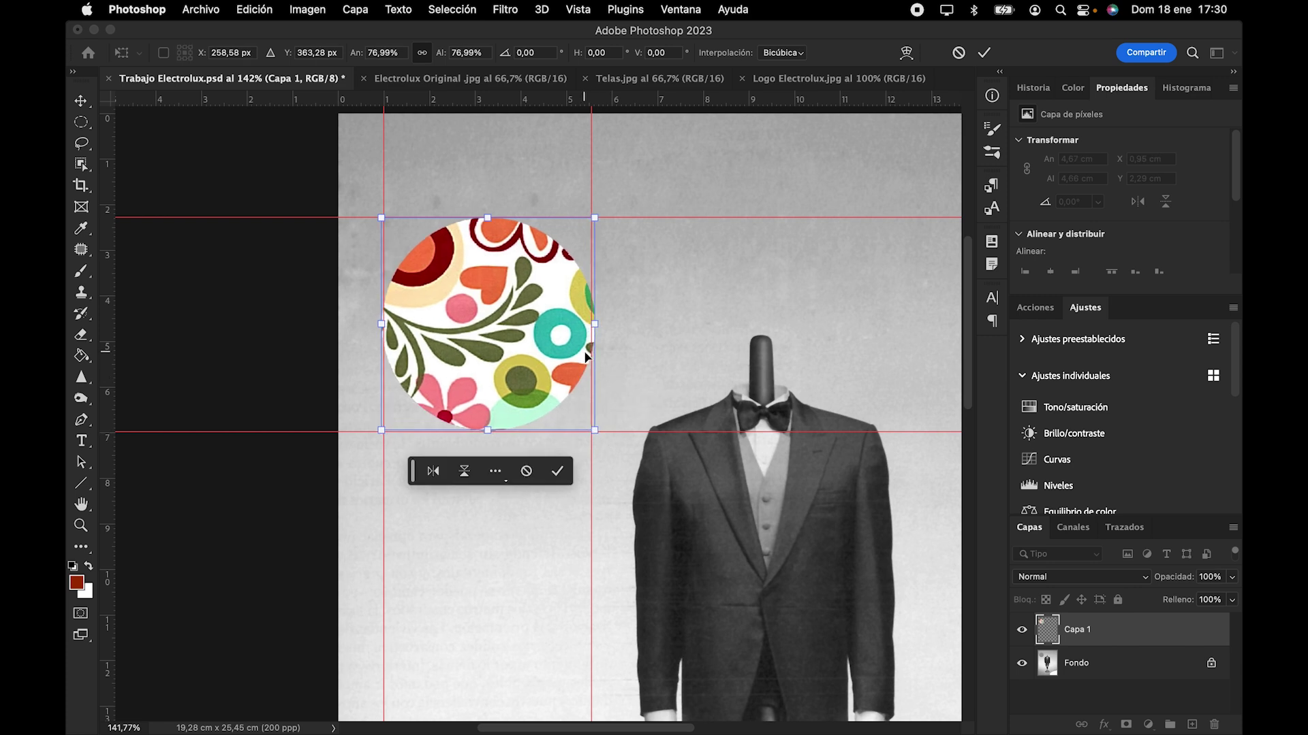
{"action": "left_click_drag", "start_coordinate": [595, 430], "coordinate": [591, 427]}
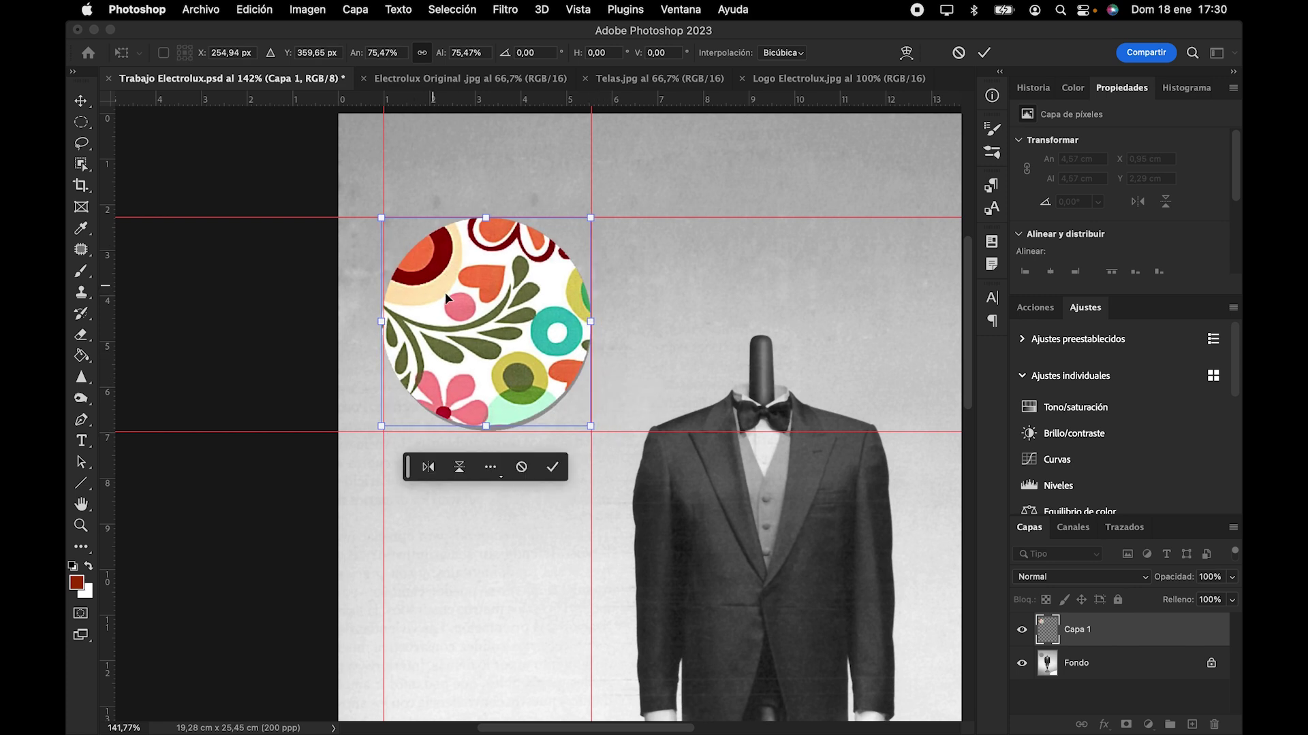
{"action": "key", "text": "Right"}
{"action": "key", "text": "Right"}
{"action": "key", "text": "Right"}
{"action": "key", "text": "Down"}
{"action": "key", "text": "Down"}
{"action": "key", "text": "Down"}
{"action": "key", "text": "Down"}
{"action": "key", "text": "Down"}
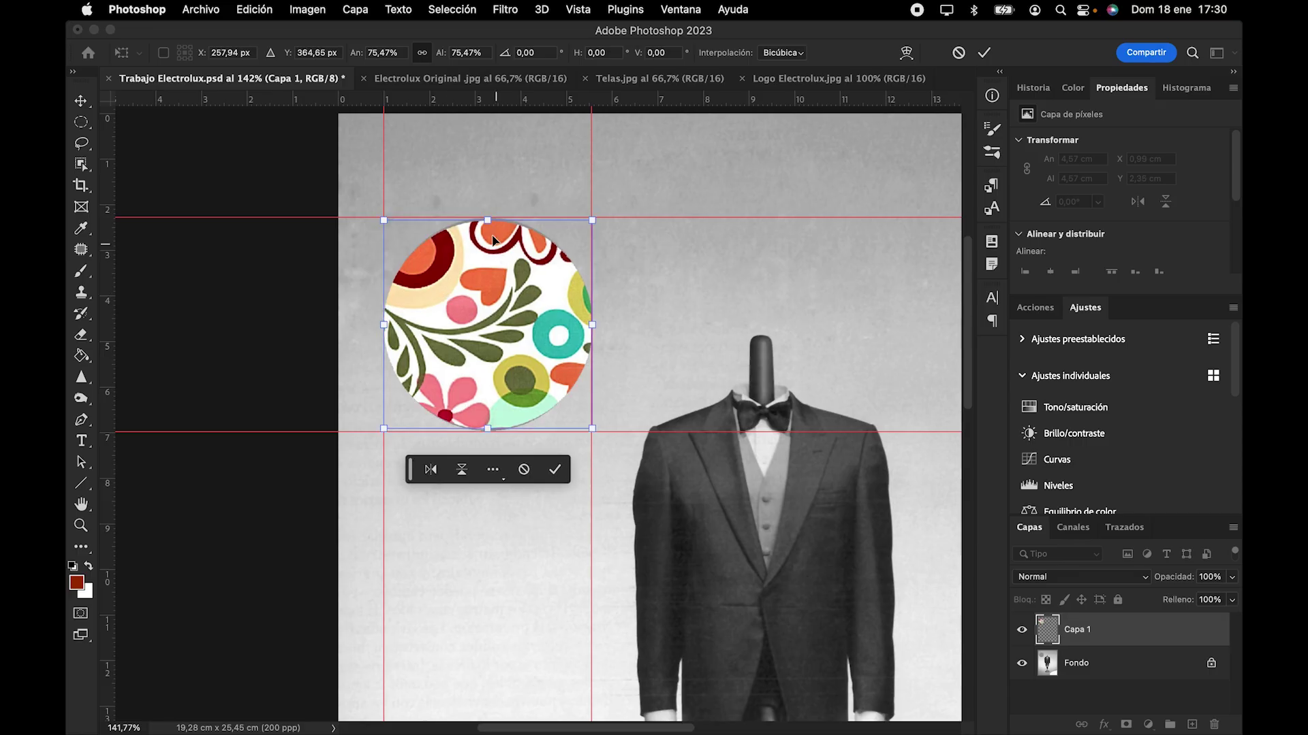
{"action": "key", "text": "Return"}
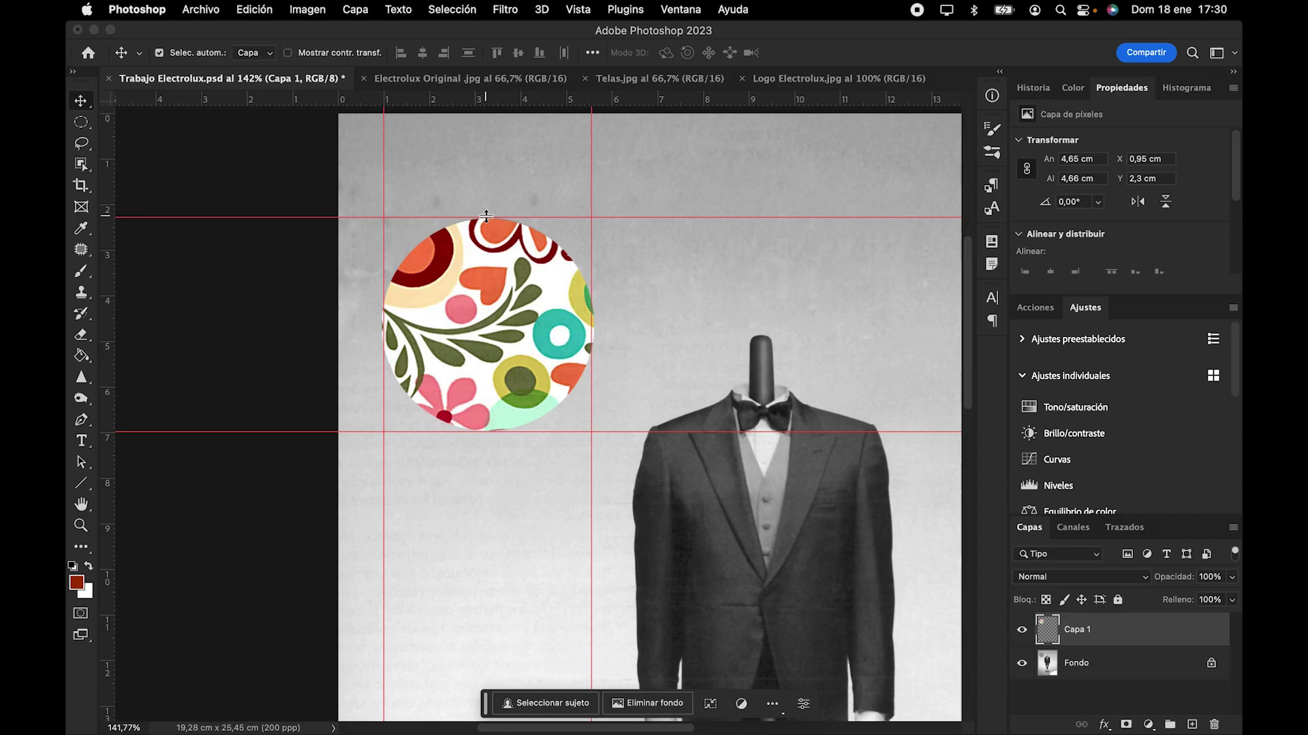
{"action": "key", "text": "super+0"}
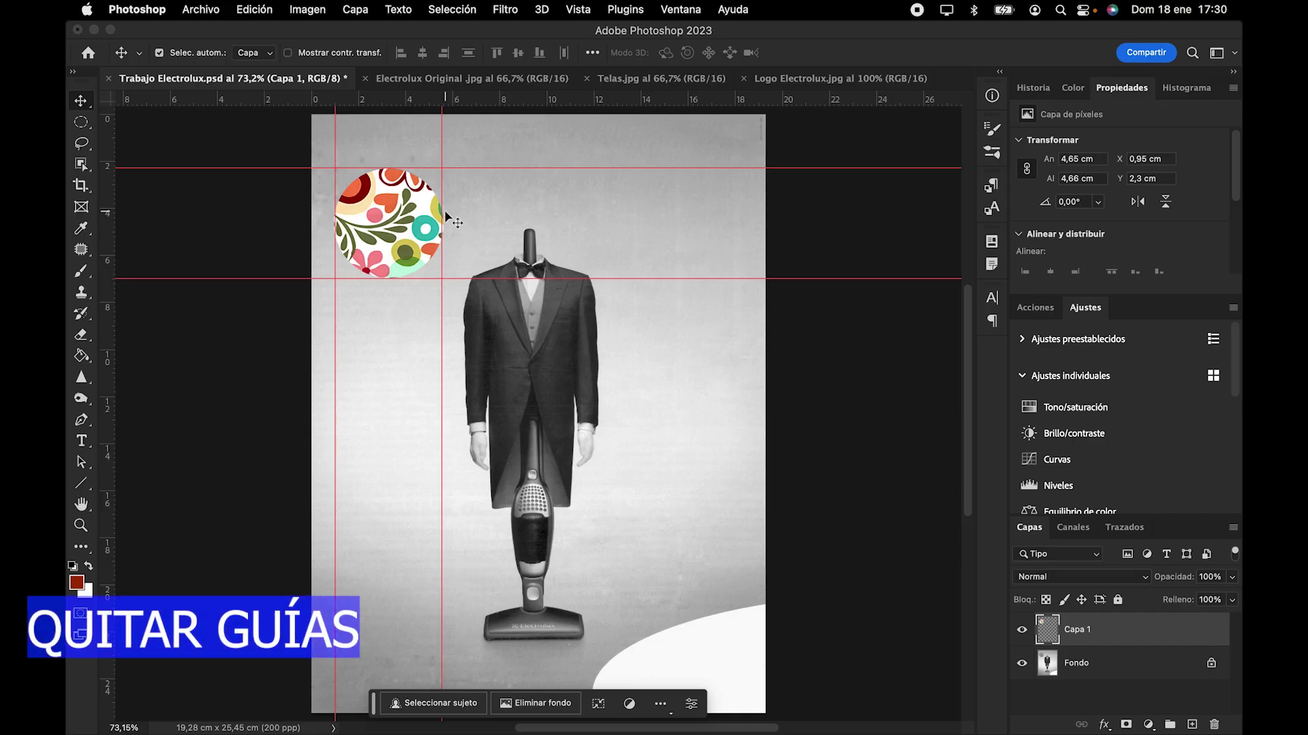
Step: Reposition the right-edge vertical guide, then hide guides by turning off View > Extras
{"action": "left_click_drag", "start_coordinate": [442, 213], "coordinate": [68, 216]}
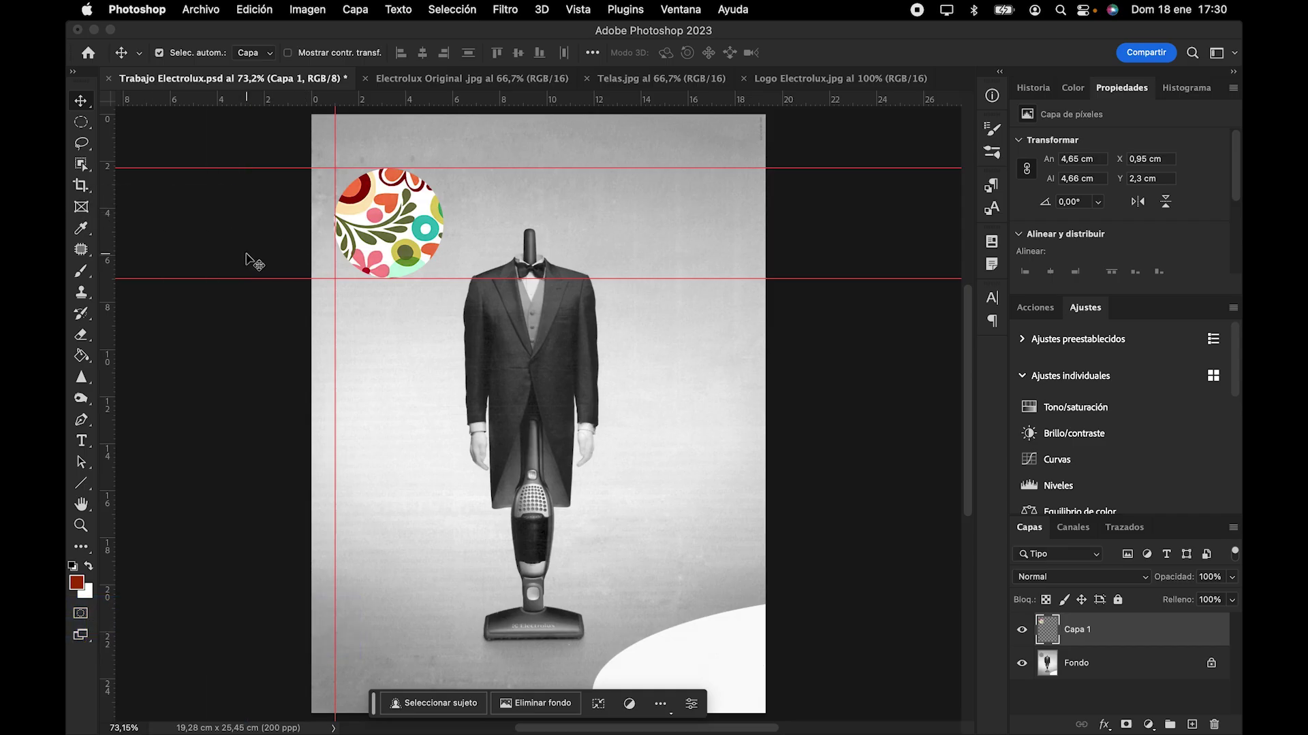
{"action": "left_click_drag", "start_coordinate": [108, 247], "coordinate": [443, 271]}
{"action": "key", "text": "ctrl+h"}
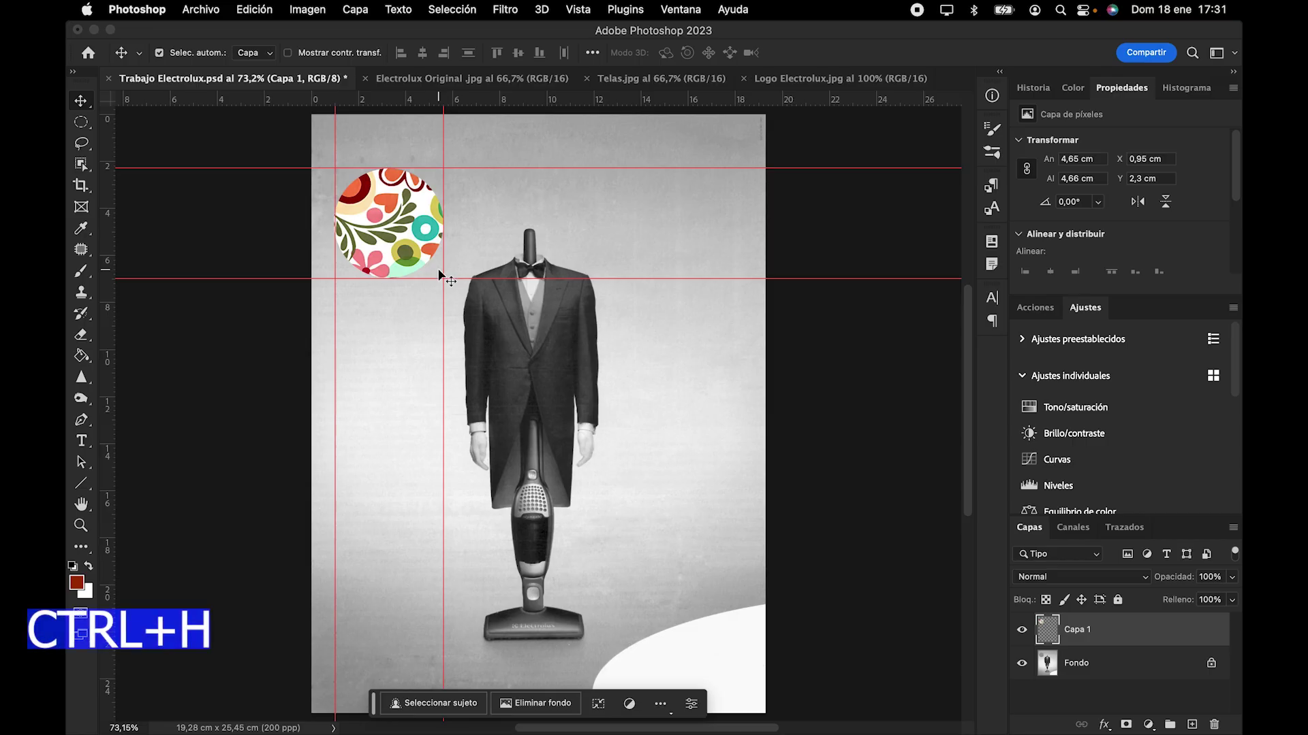
{"action": "key", "text": "ctrl+h"}
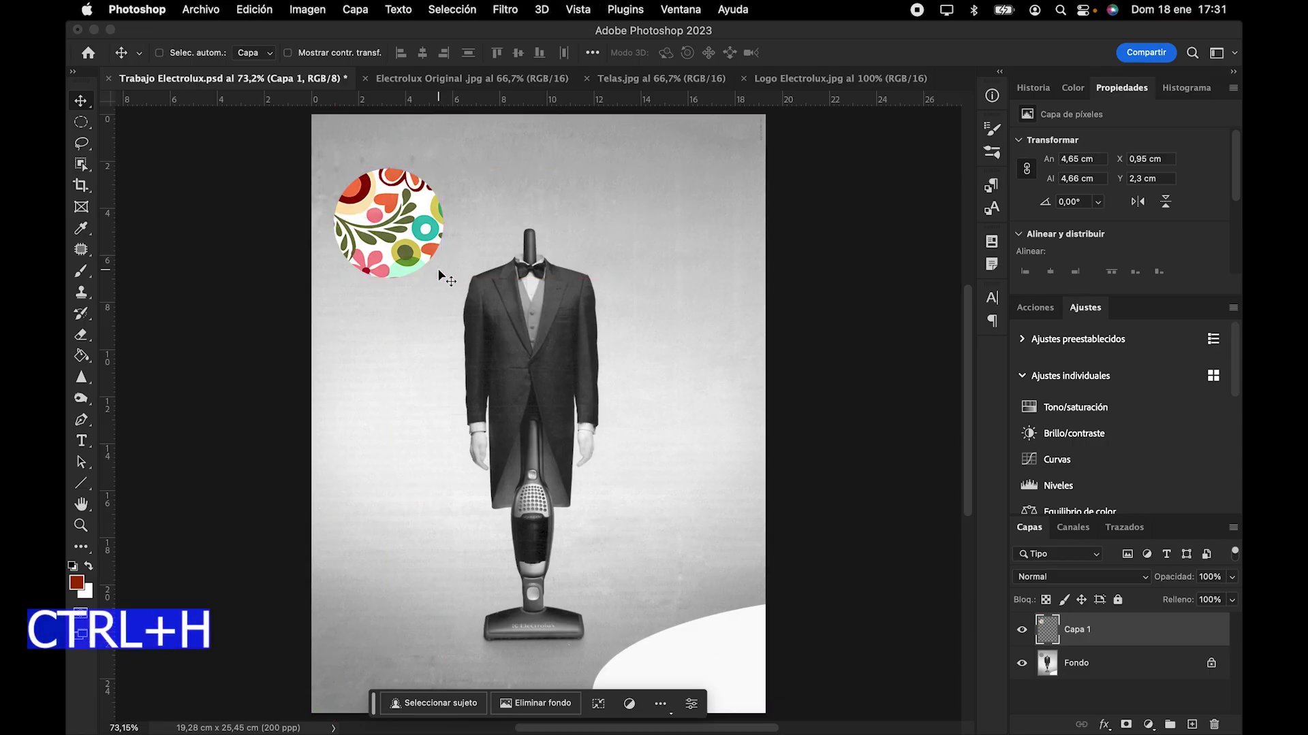
{"action": "key", "text": "ctrl+h"}
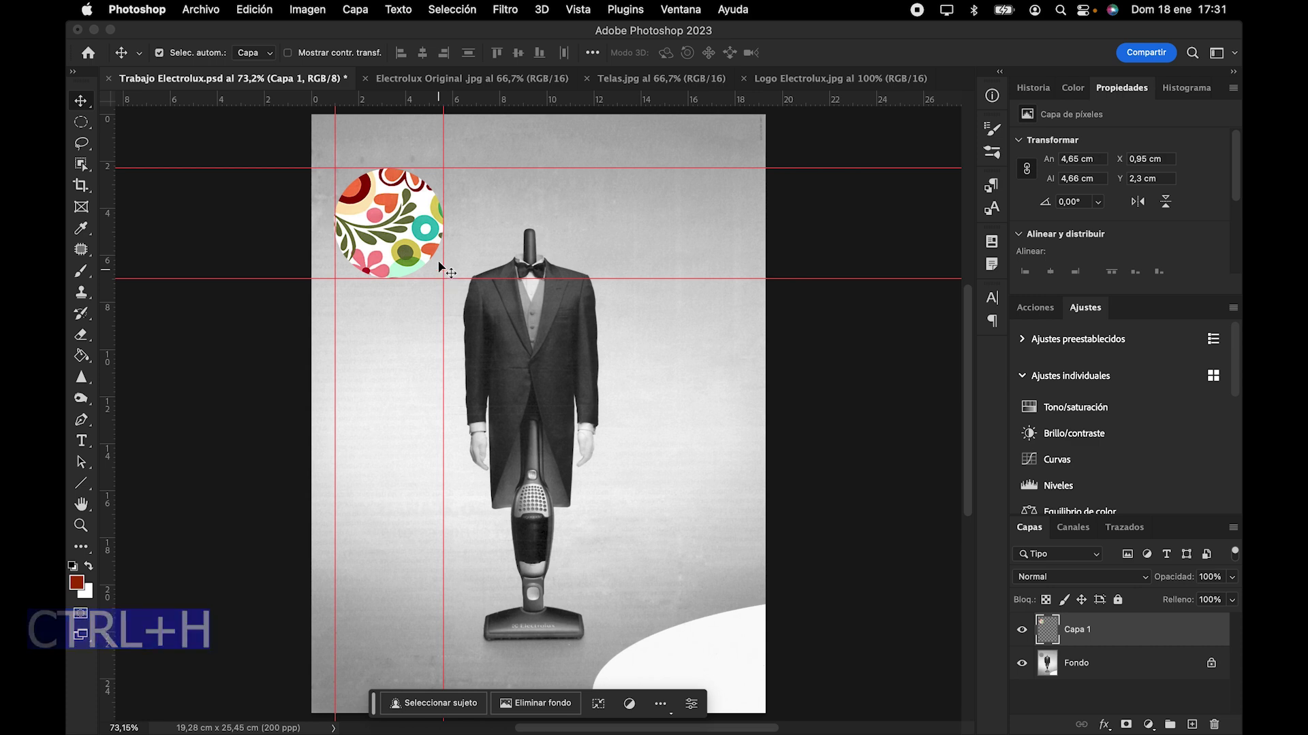
{"action": "left_click", "coordinate": [578, 12]}
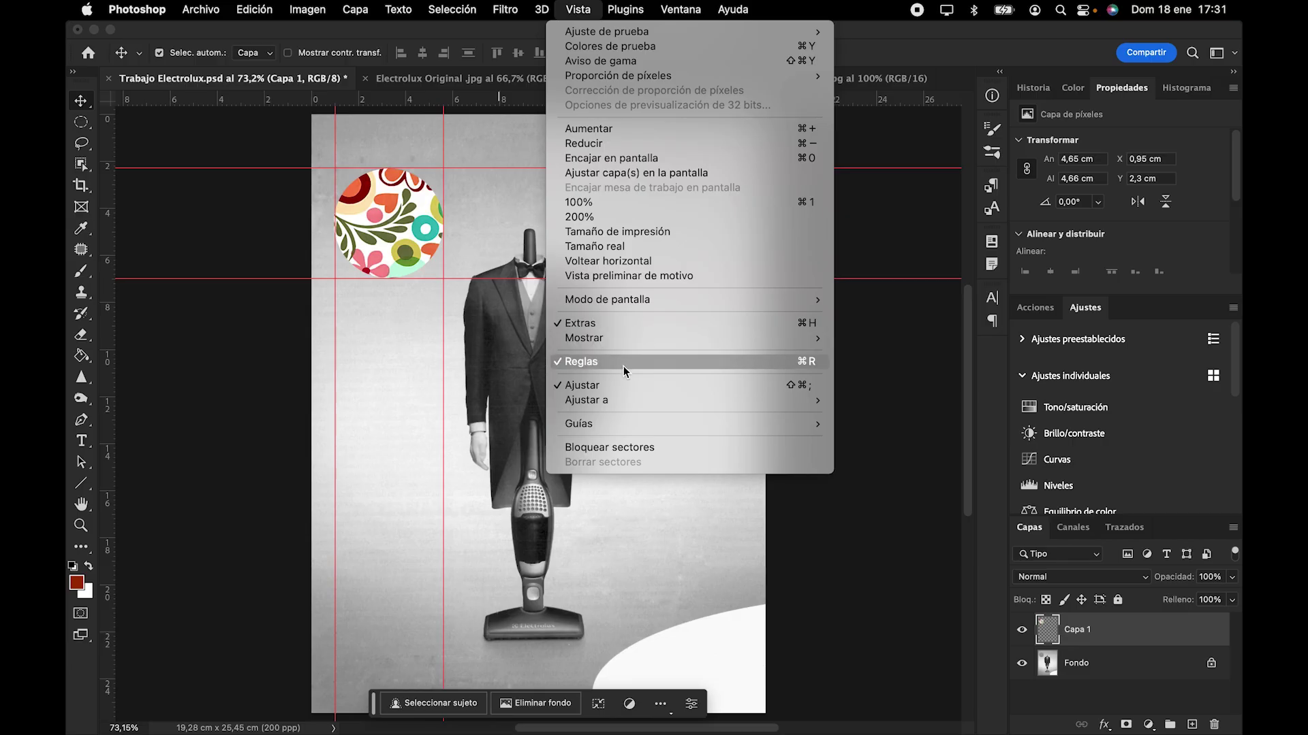
{"action": "left_click", "coordinate": [641, 322]}
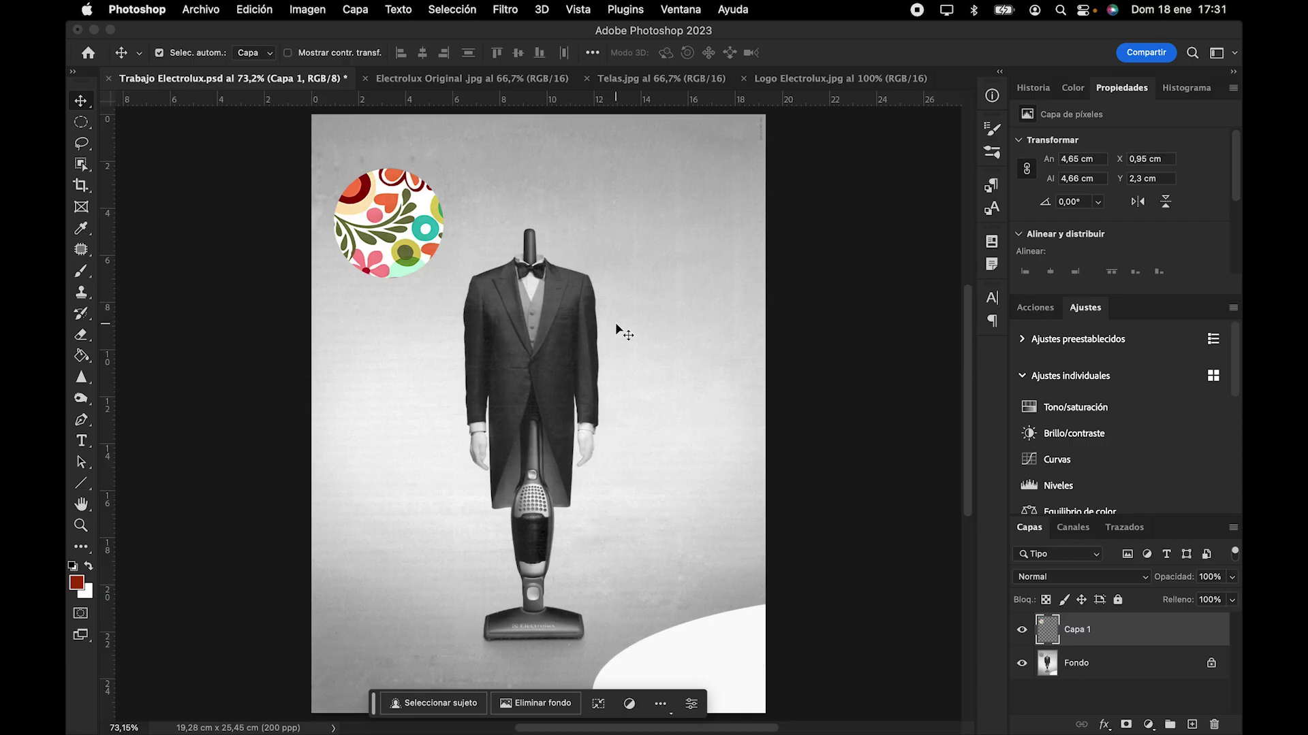
{"action": "scroll", "coordinate": [562, 290], "scroll_direction": "up", "scroll_amount": 6}
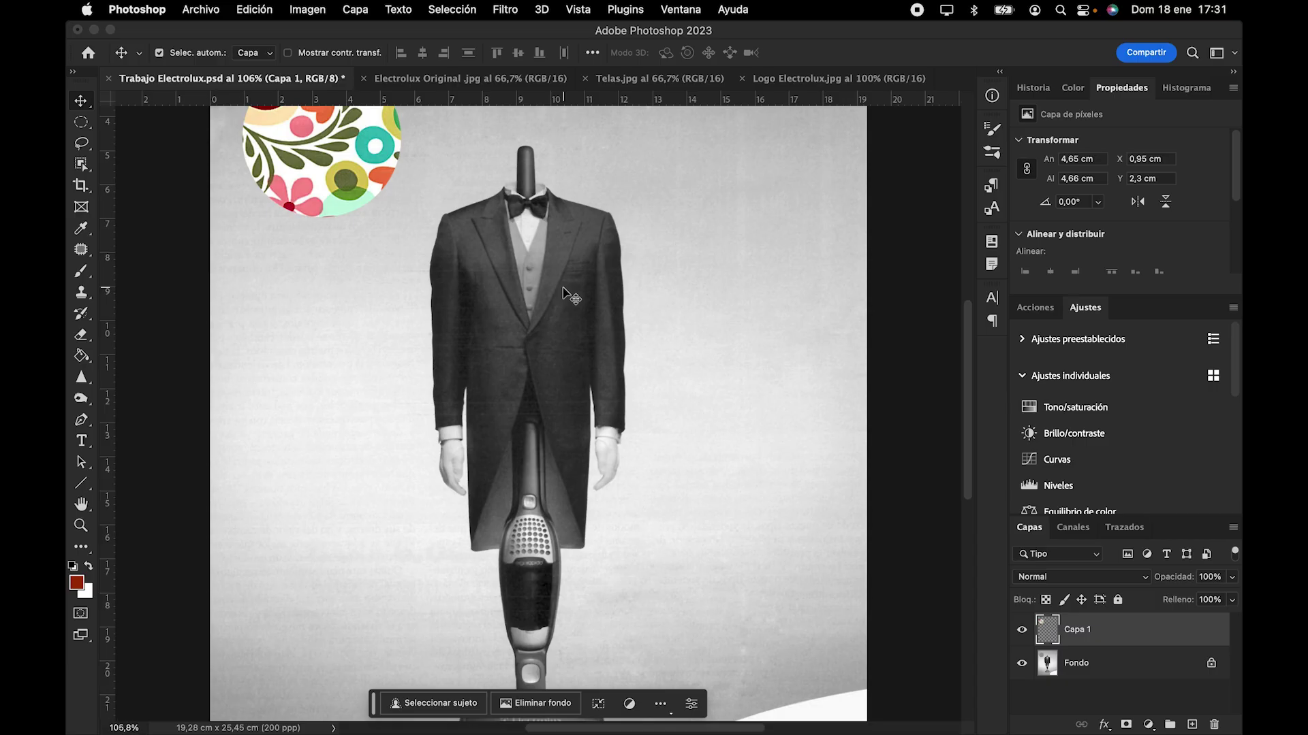
Step: Unlock the Fondo background into an editable Capa 0 layer and hide Capa 1
{"action": "scroll", "coordinate": [563, 290], "scroll_direction": "up", "scroll_amount": 2}
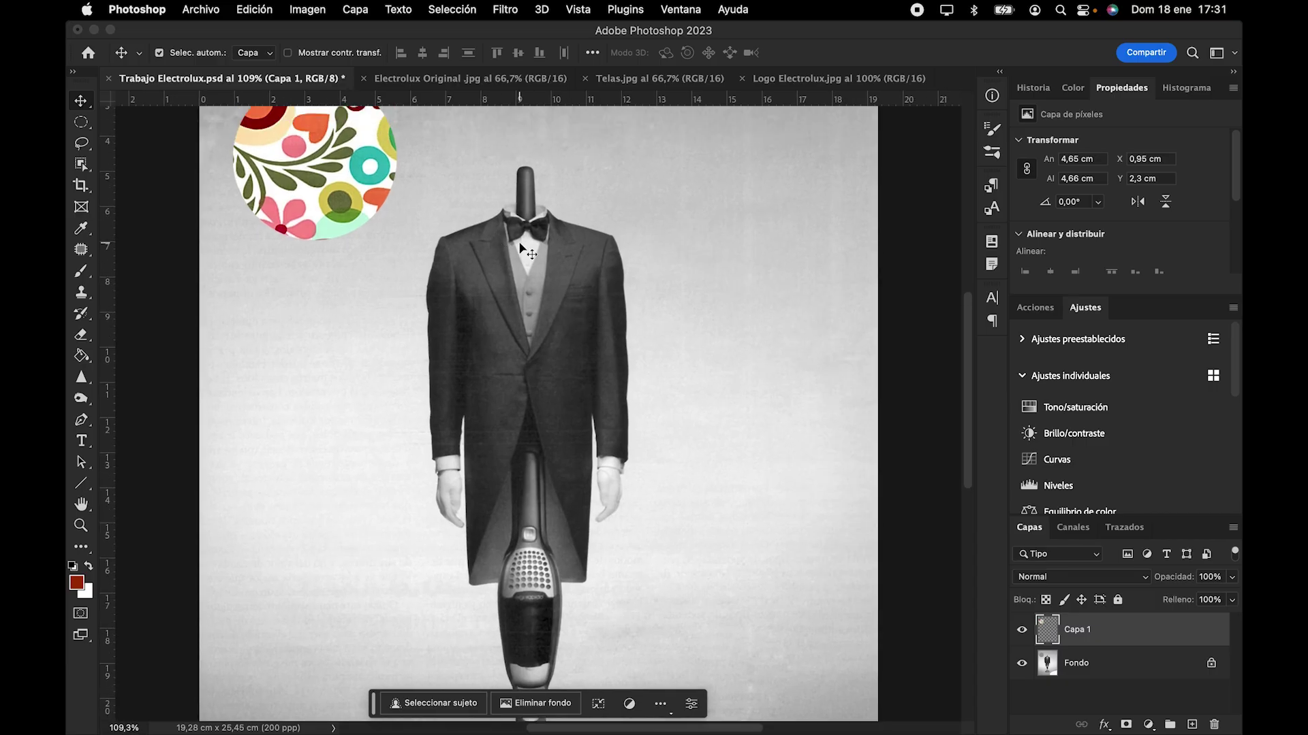
{"action": "left_click", "coordinate": [81, 165]}
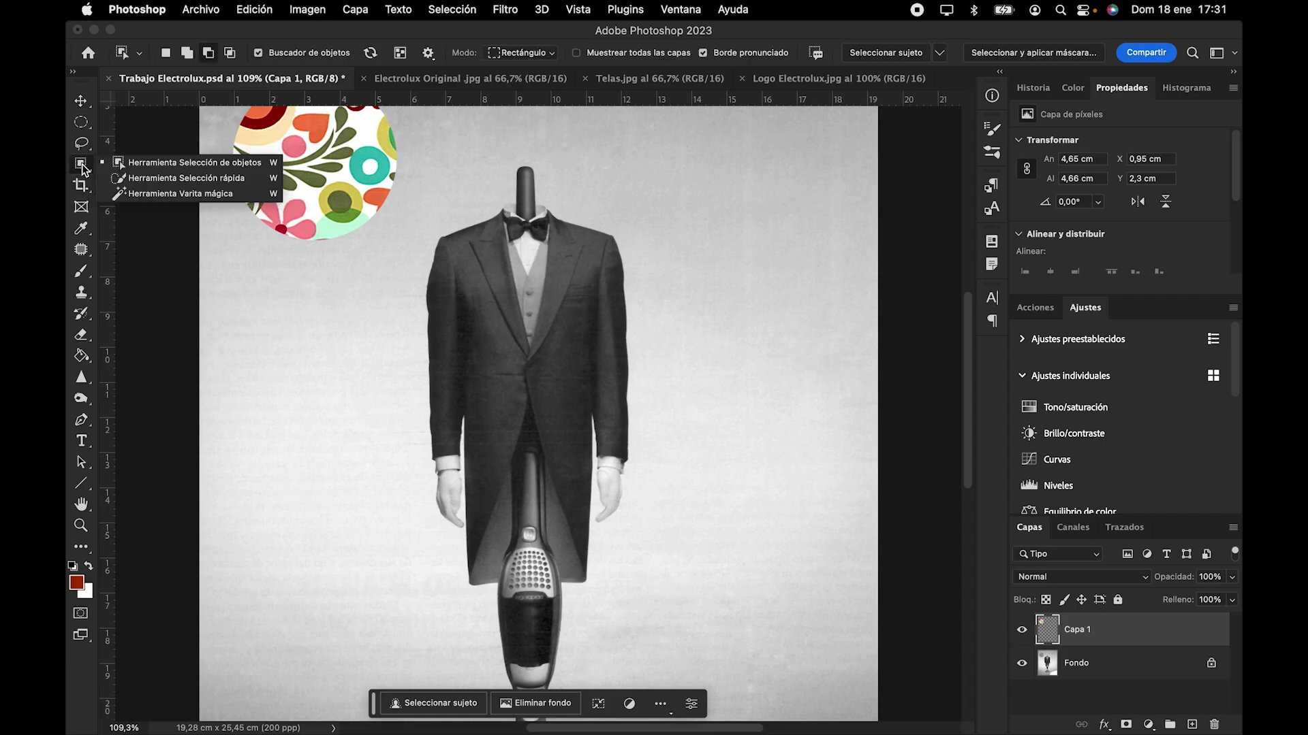
{"action": "left_click", "coordinate": [150, 167]}
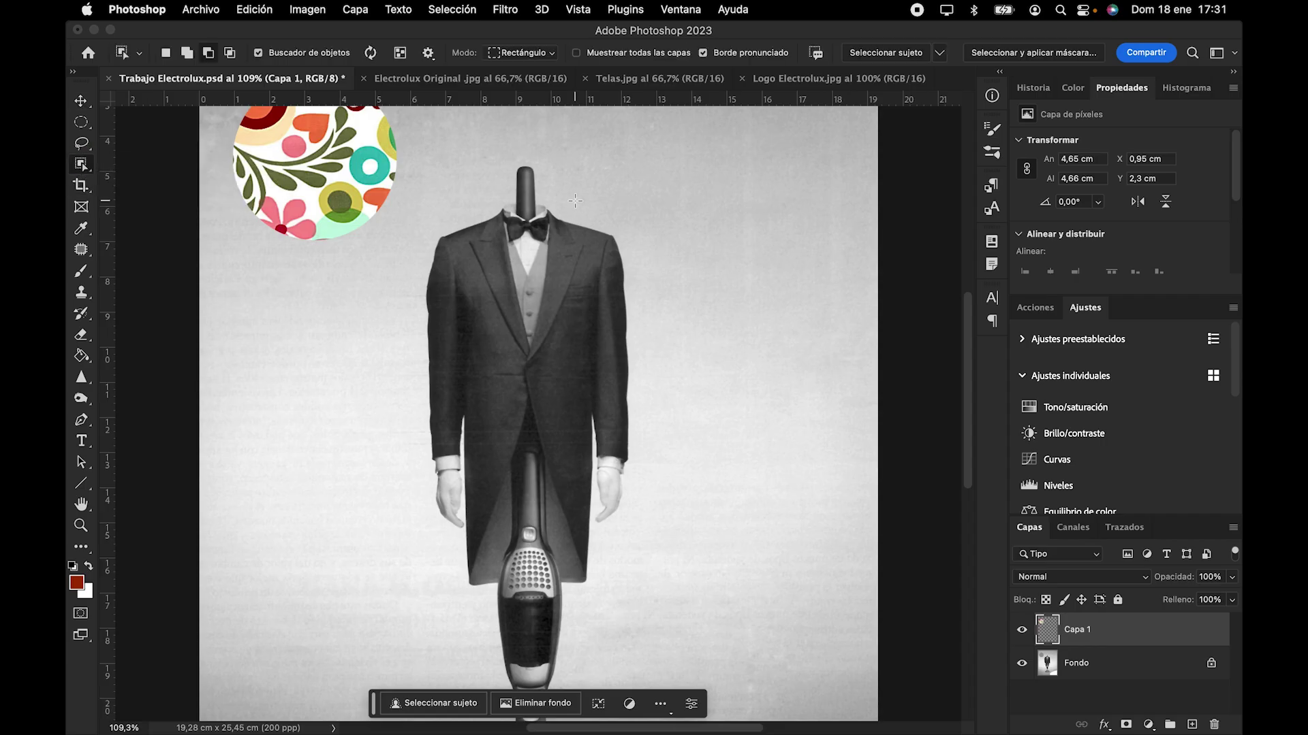
{"action": "left_click", "coordinate": [1122, 666]}
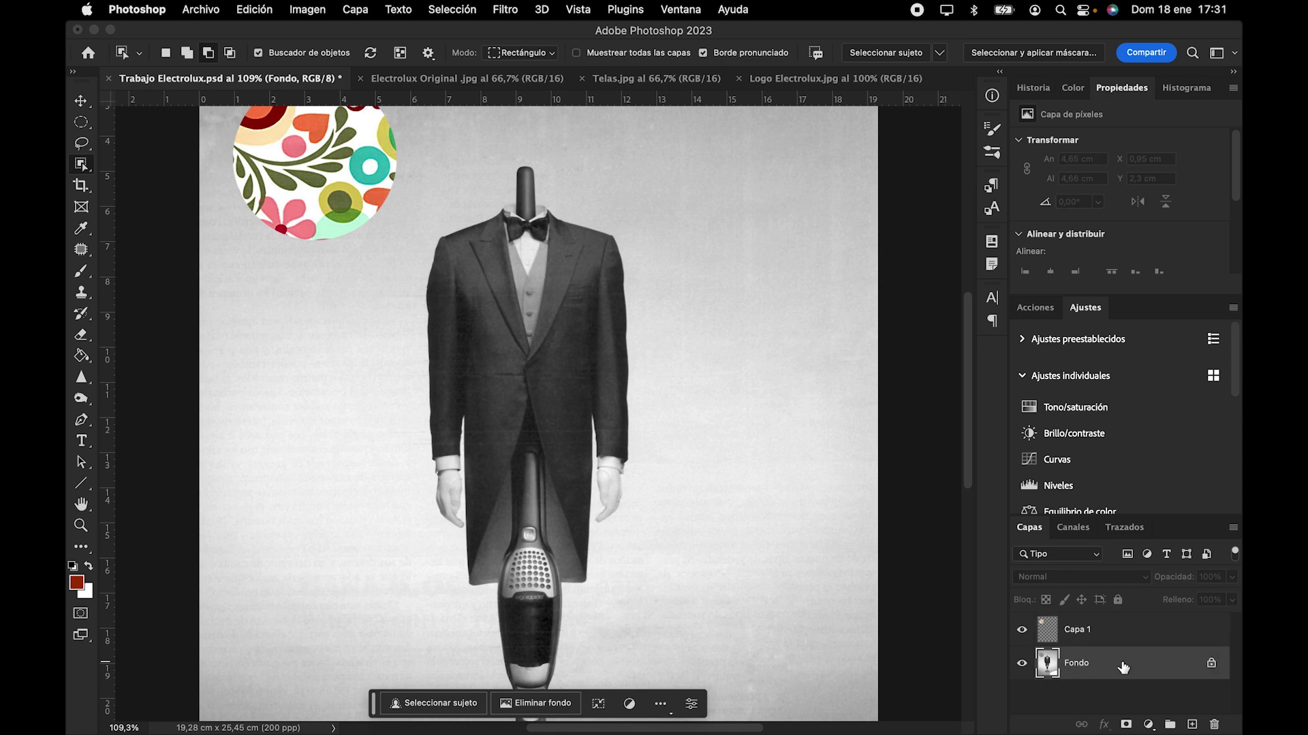
{"action": "left_click", "coordinate": [1210, 665]}
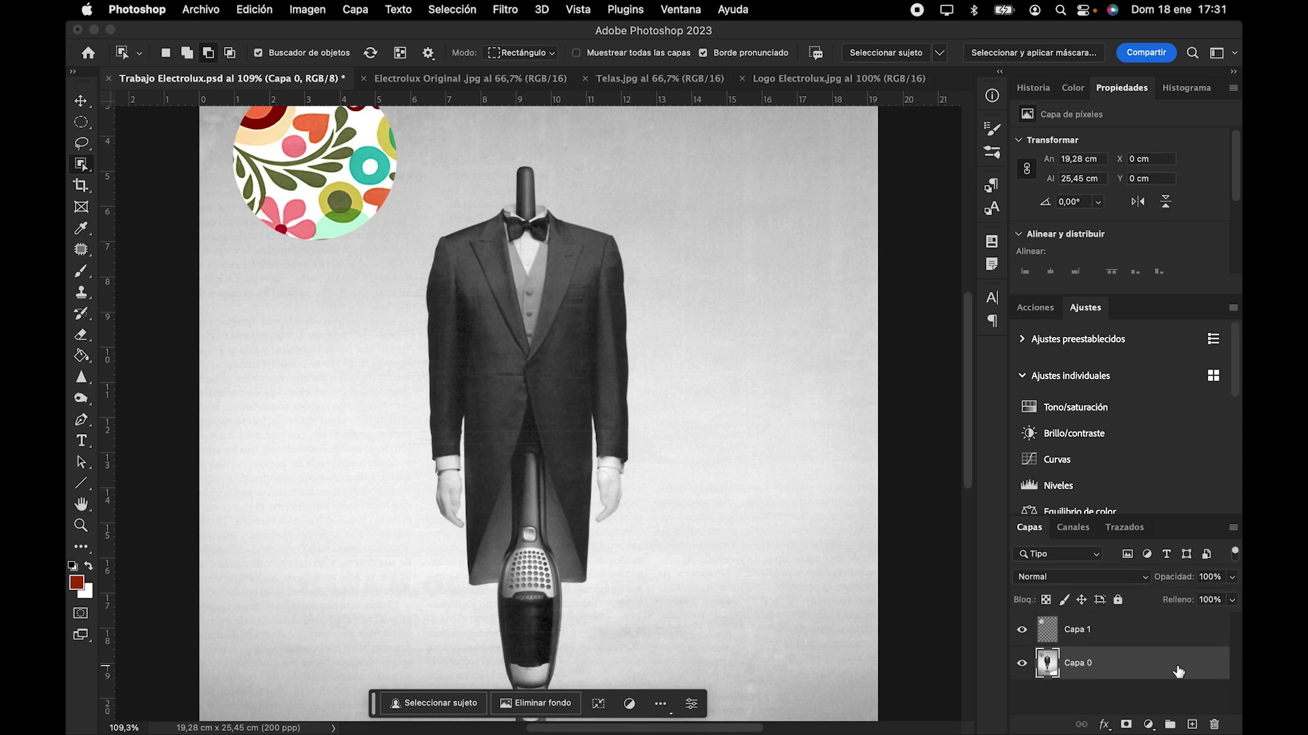
{"action": "key", "text": "super+j"}
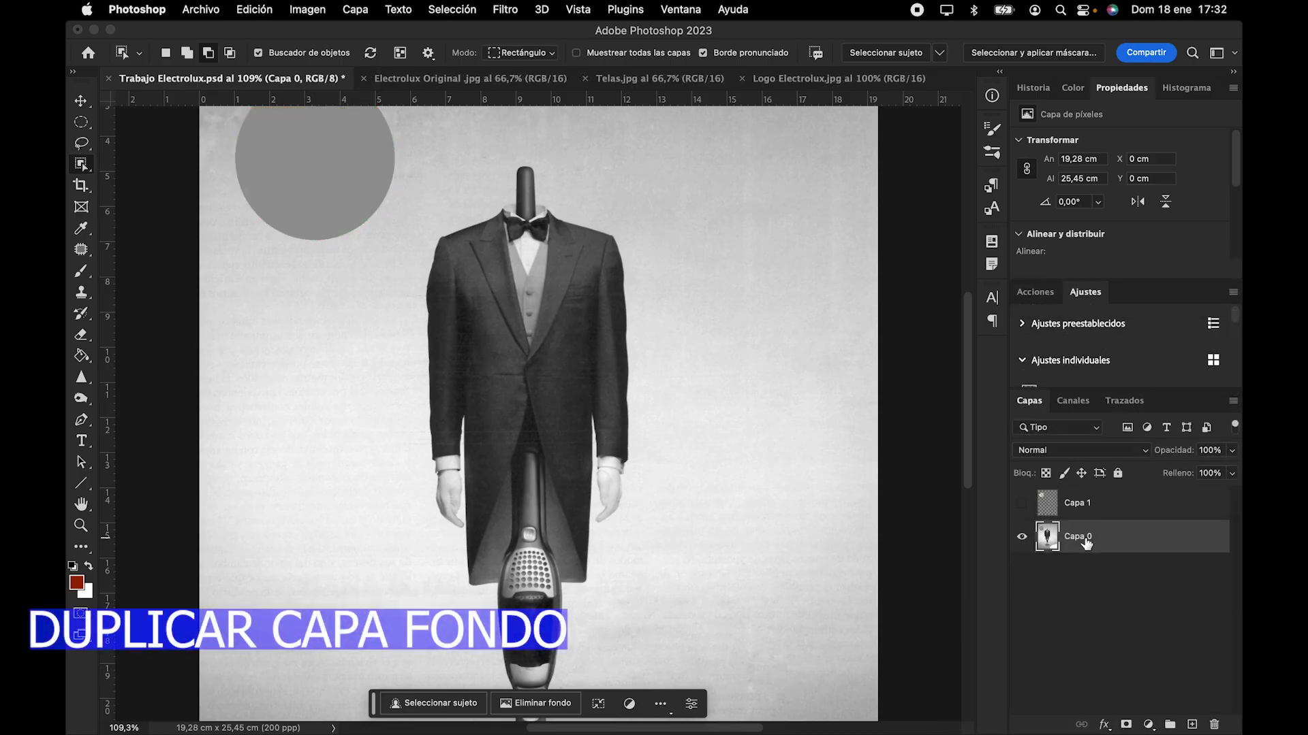
{"action": "right_click", "coordinate": [1084, 542]}
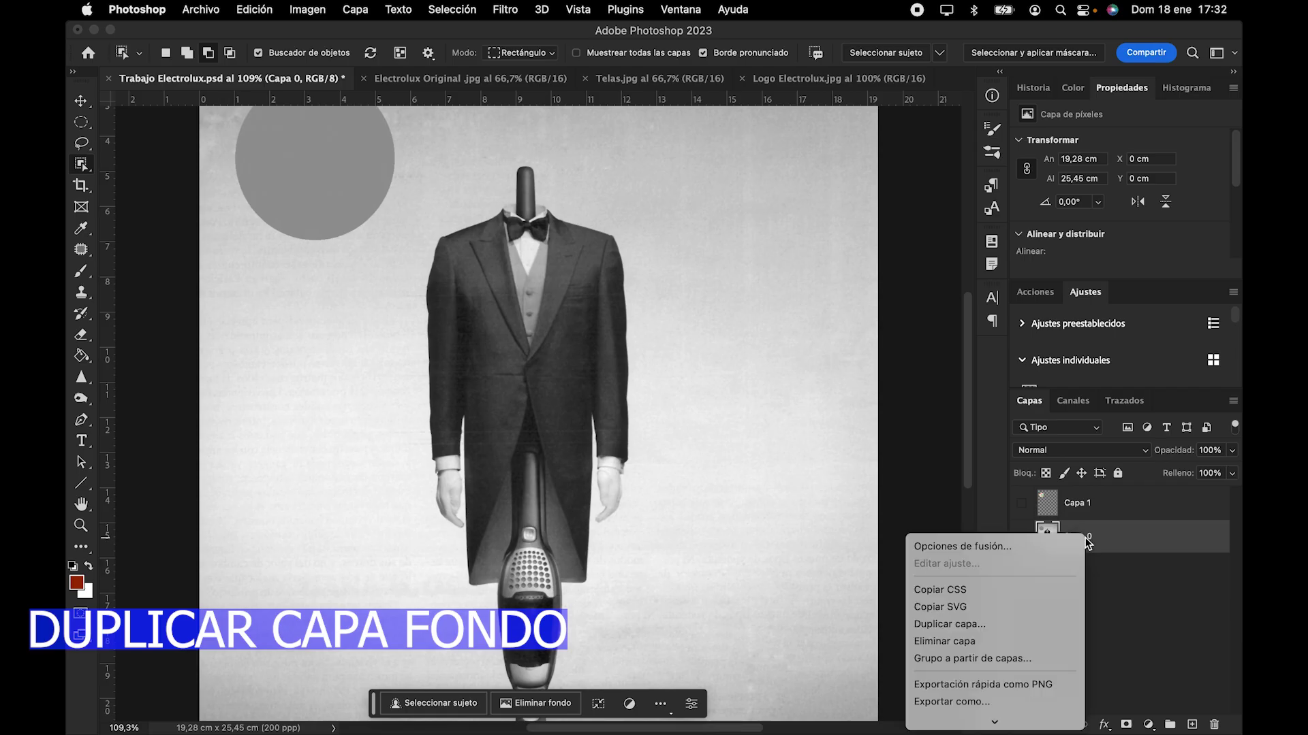
Step: Duplicate Capa 0 as Capa 0 copia and make Capa 1 visible again
{"action": "mouse_move", "coordinate": [995, 729]}
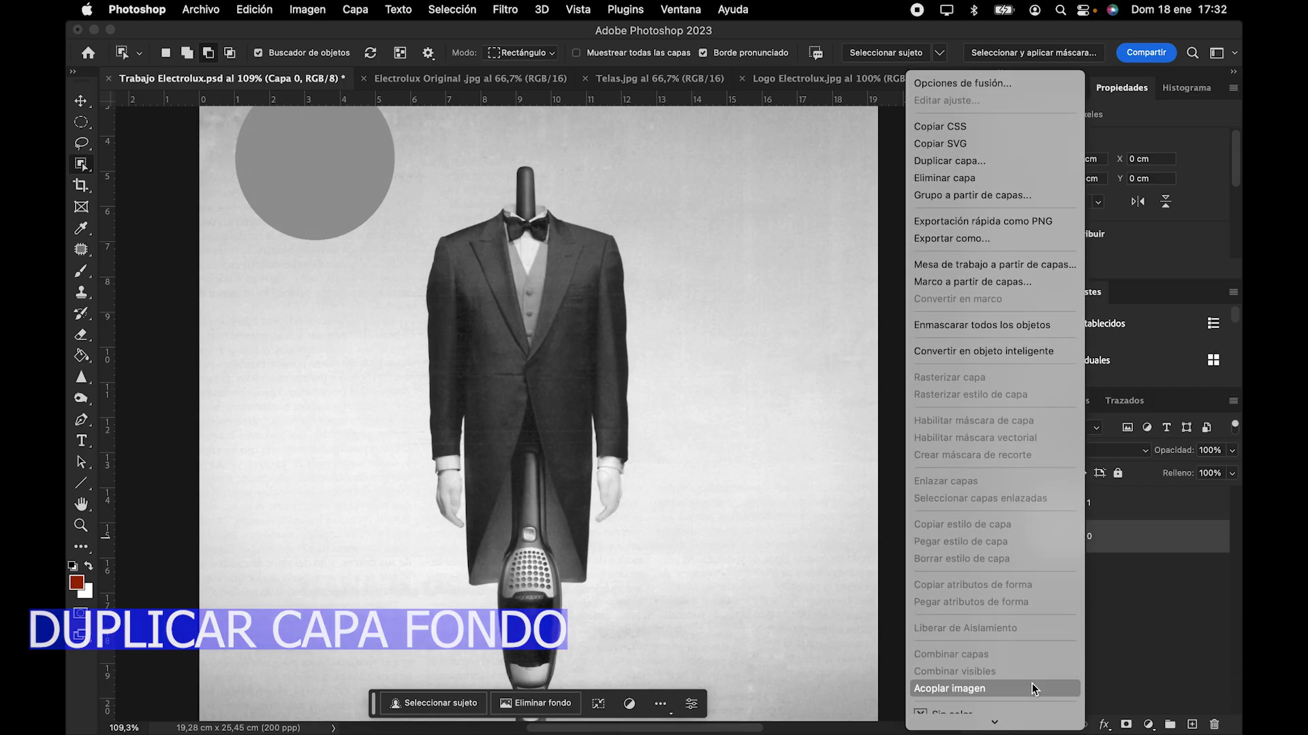
{"action": "left_click", "coordinate": [958, 166]}
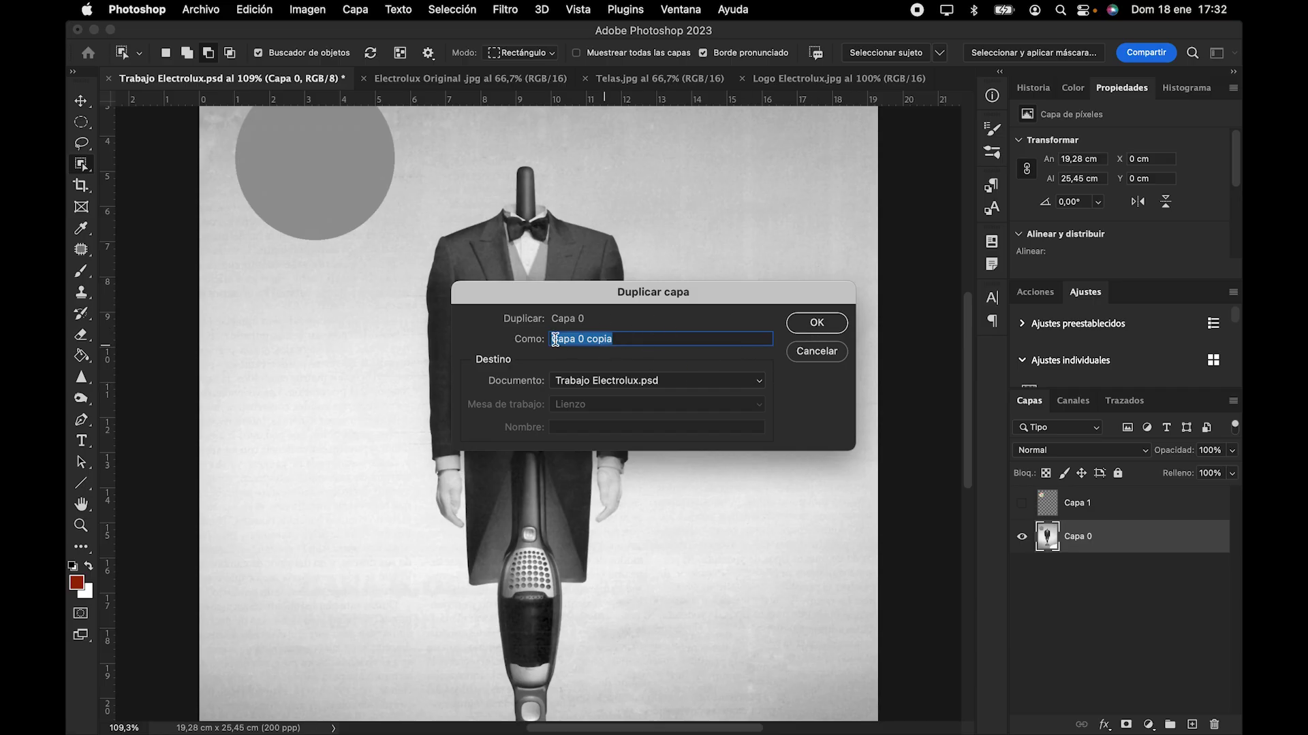
{"action": "left_click", "coordinate": [837, 324]}
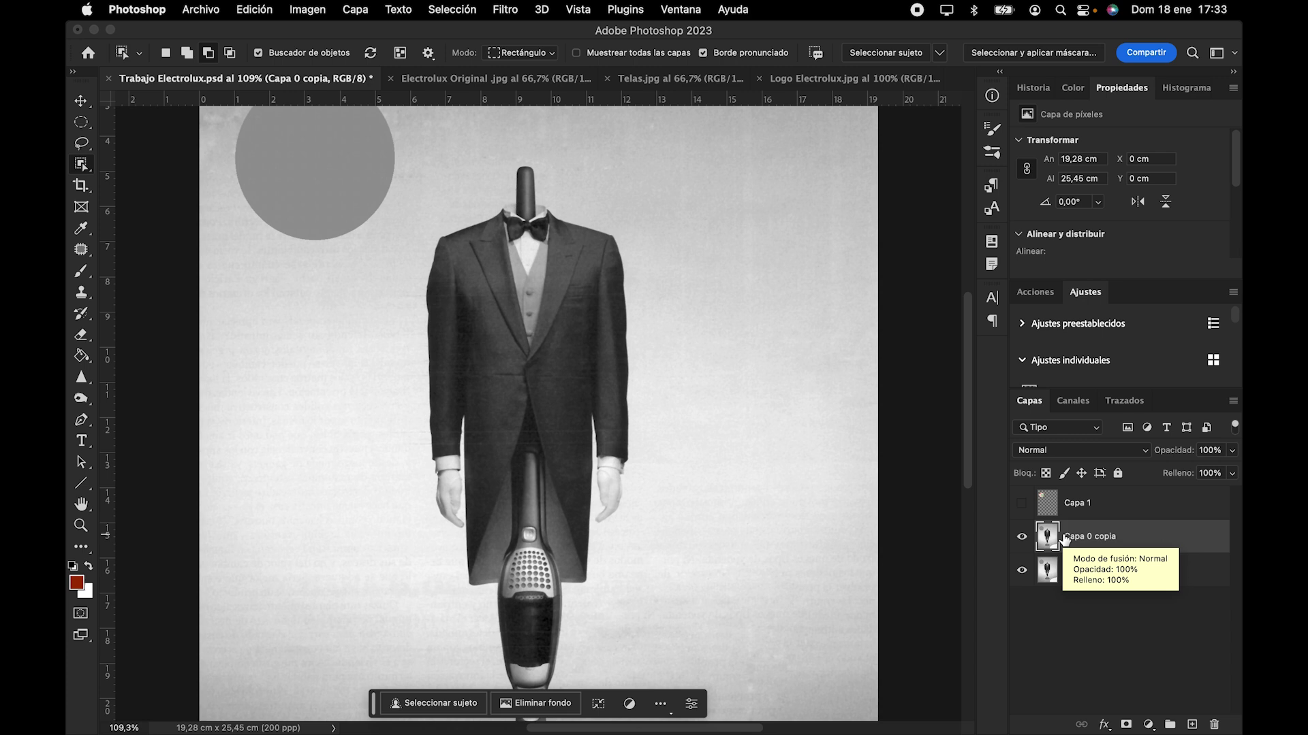
{"action": "left_click", "coordinate": [1022, 504]}
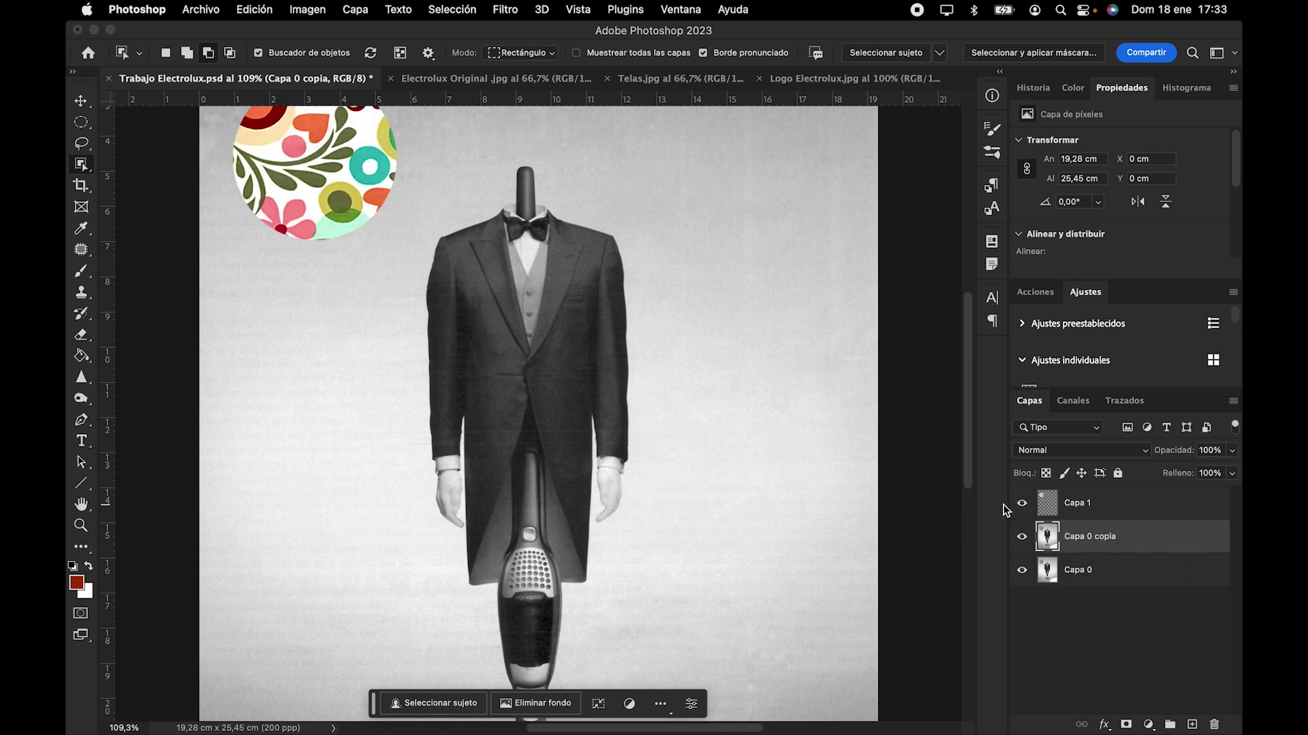
{"action": "scroll", "coordinate": [635, 418], "scroll_direction": "up", "scroll_amount": 5}
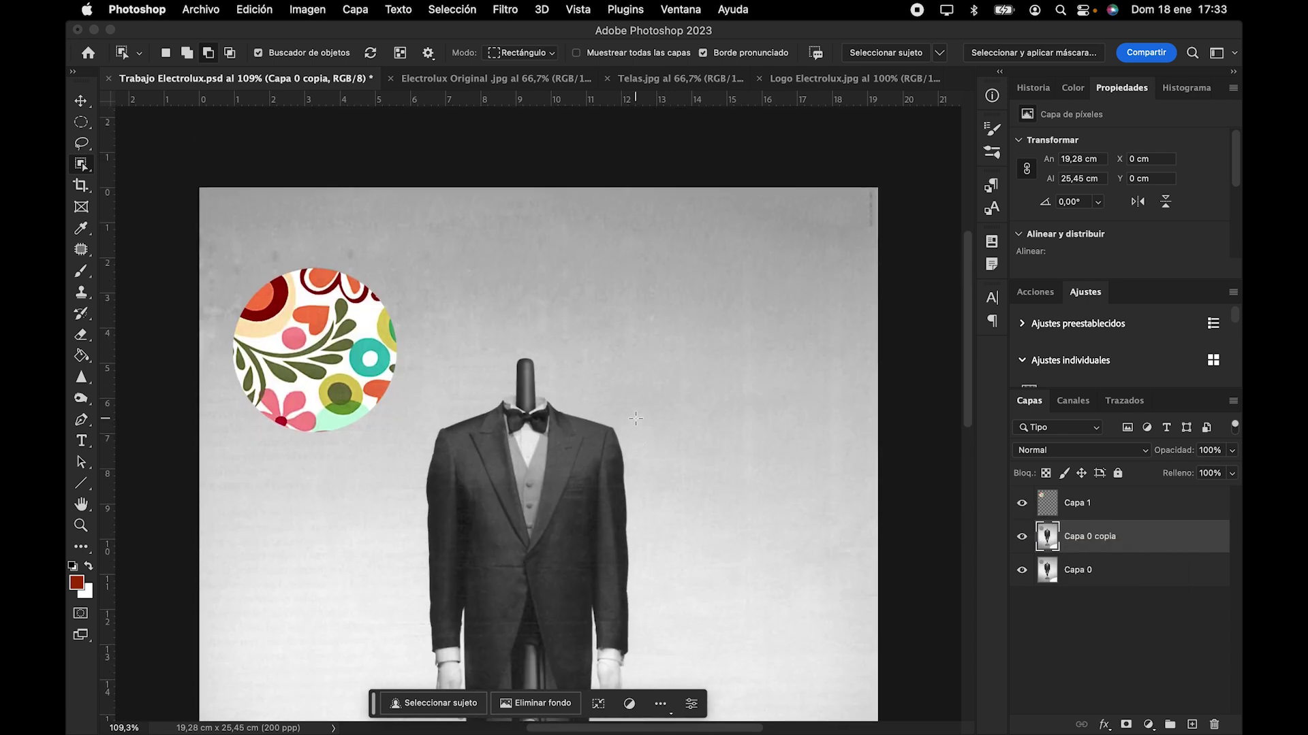
{"action": "scroll", "coordinate": [636, 418], "scroll_direction": "down", "scroll_amount": 5}
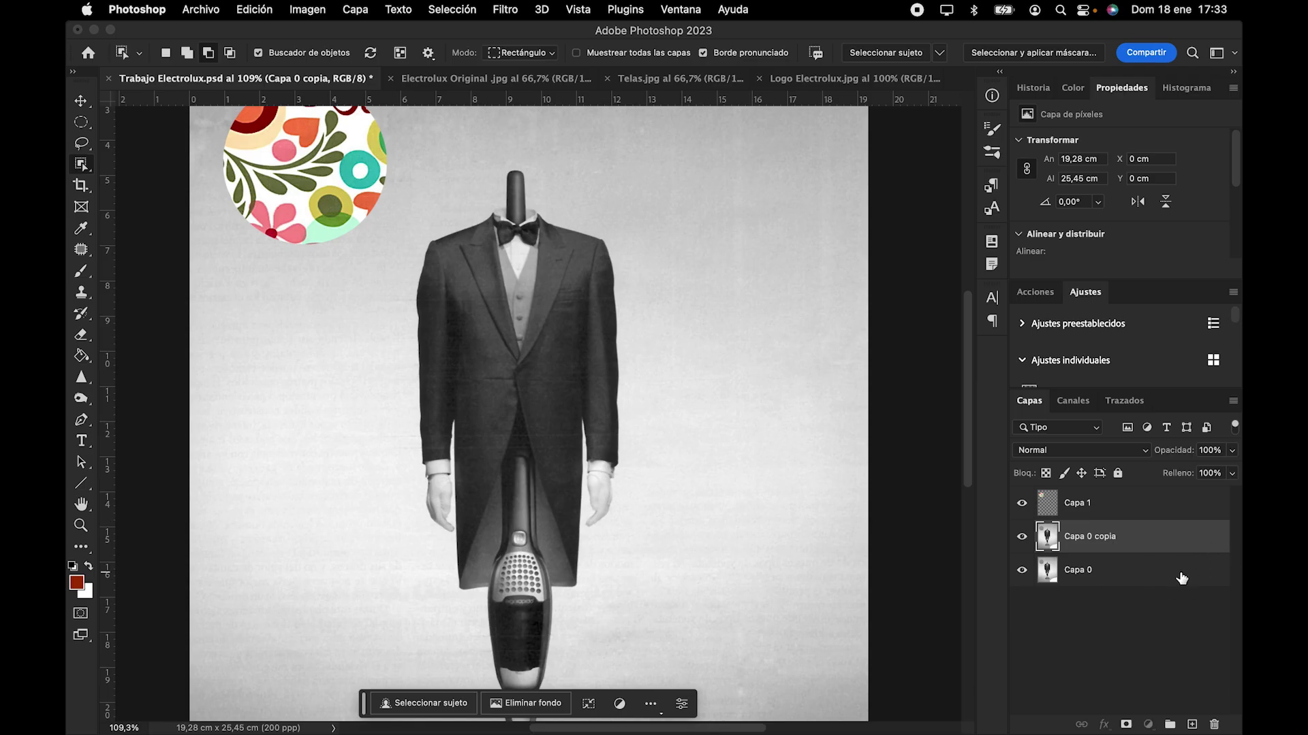
Step: Apply Lock all to Capa 0, then select the Capa 0 copia layer
{"action": "left_click", "coordinate": [1182, 578]}
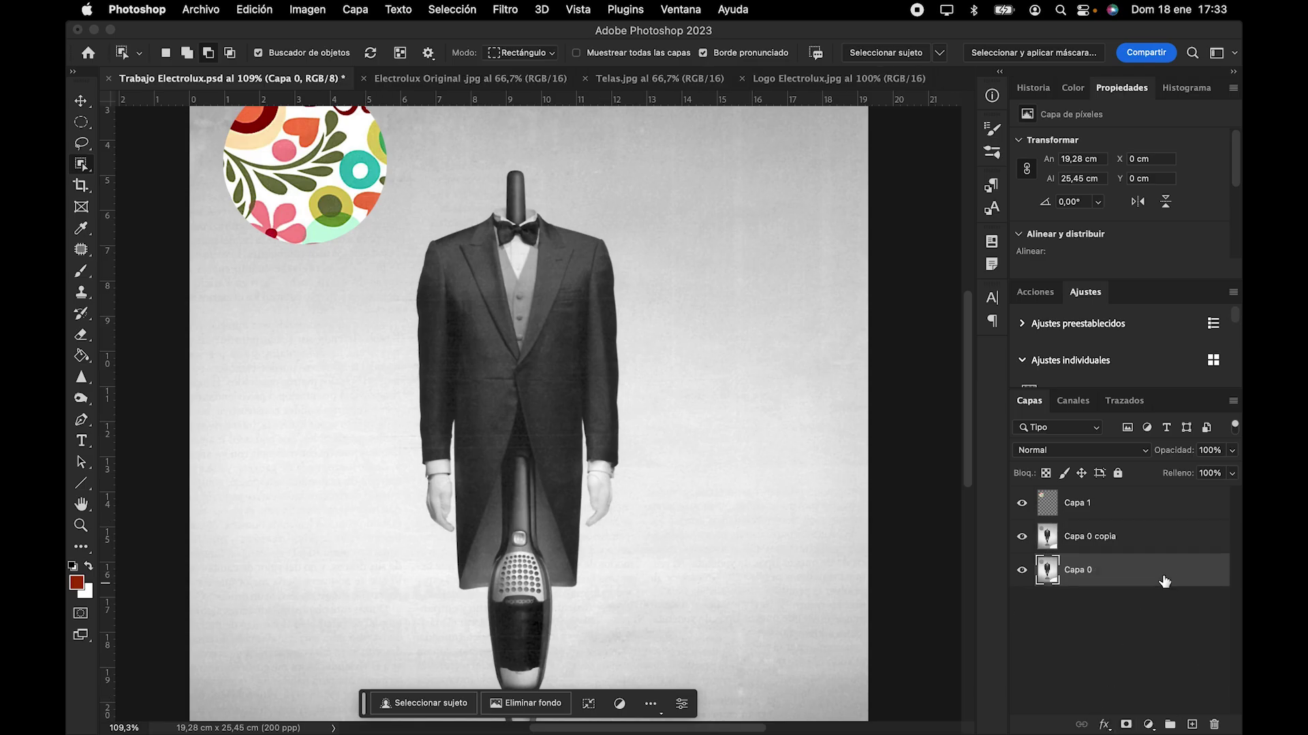
{"action": "right_click", "coordinate": [1165, 581]}
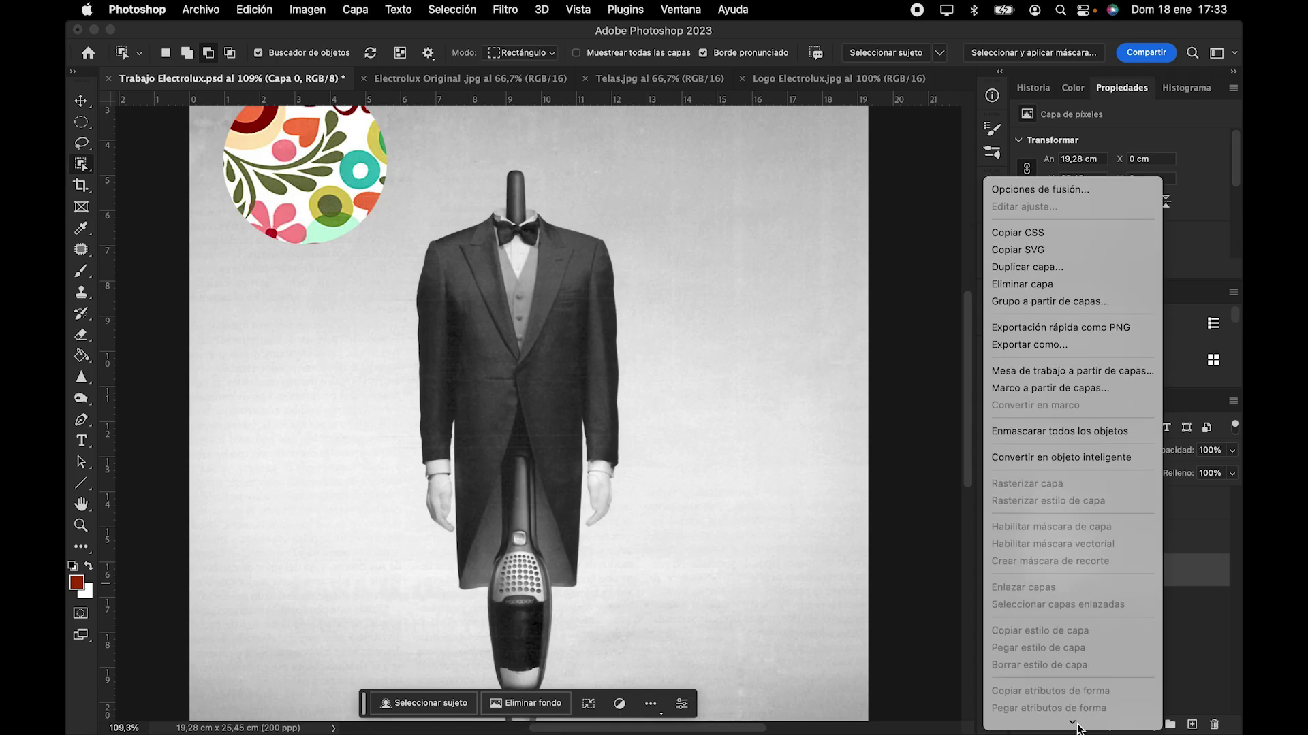
{"action": "left_click", "coordinate": [1214, 613]}
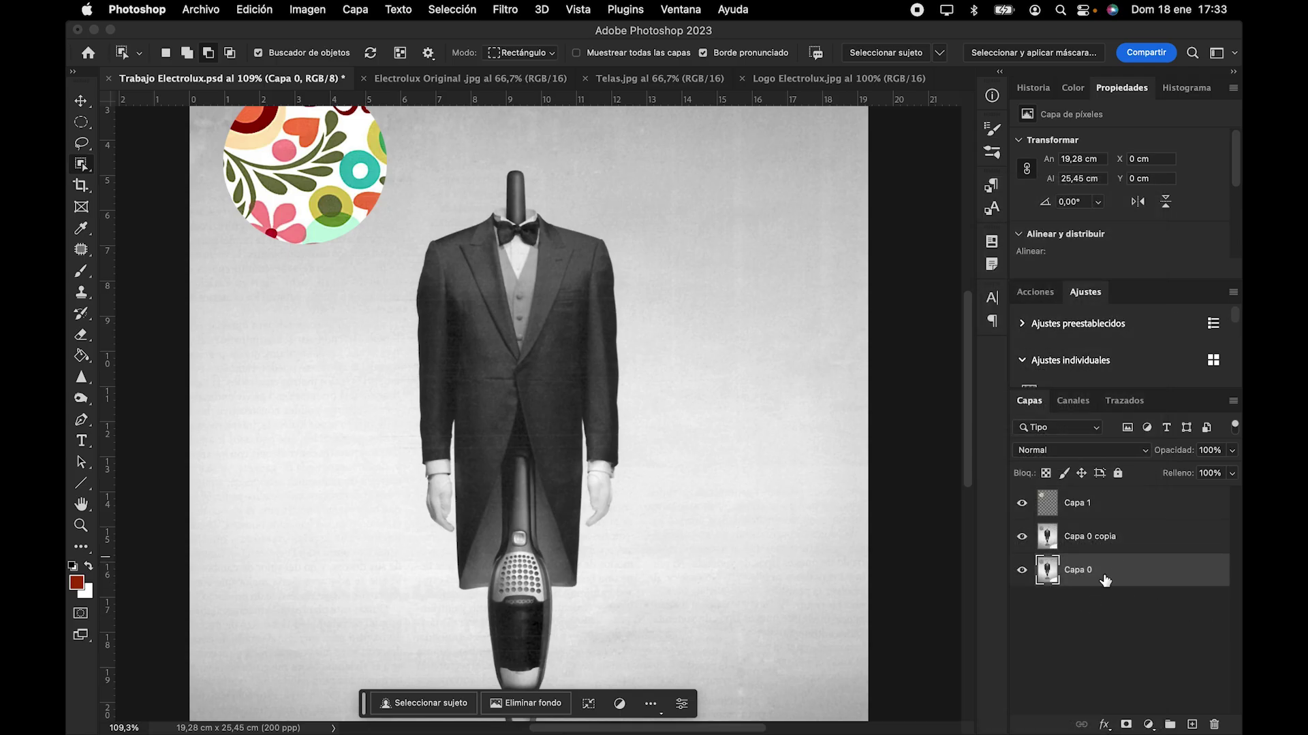
{"action": "left_click", "coordinate": [1118, 474]}
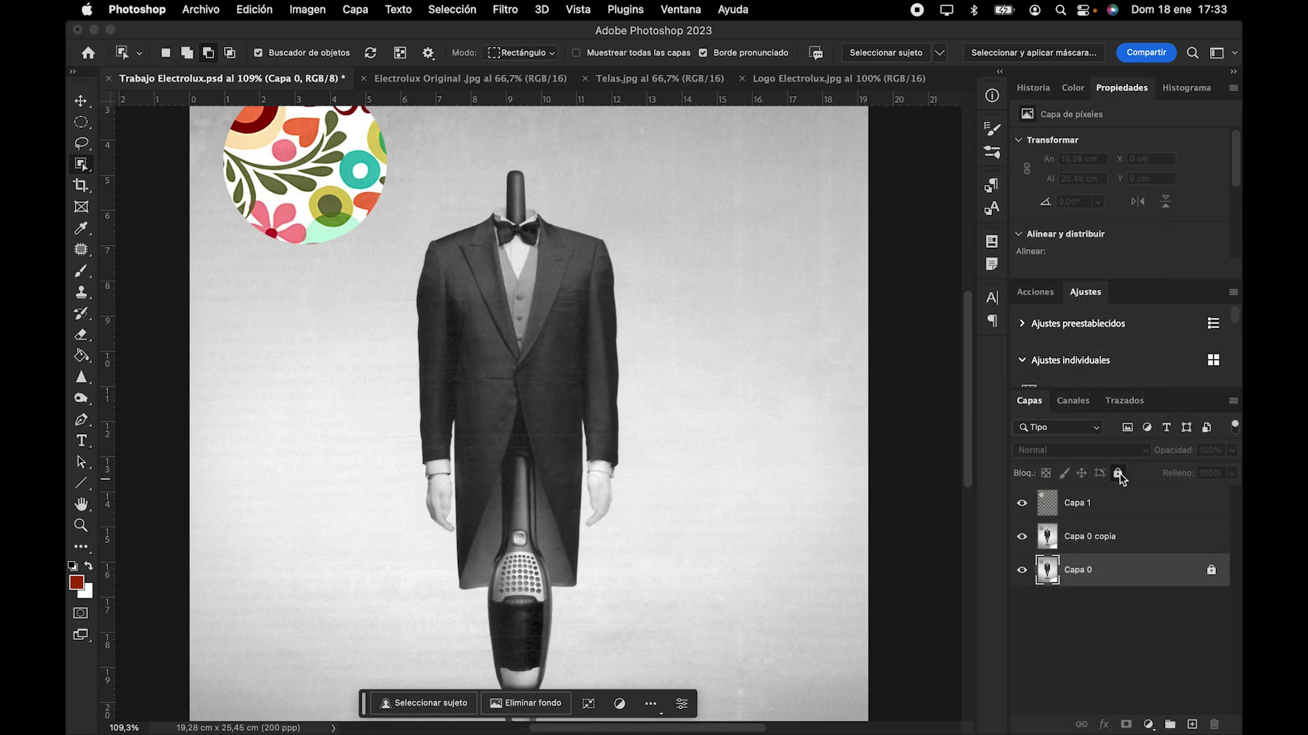
{"action": "left_click", "coordinate": [1110, 545]}
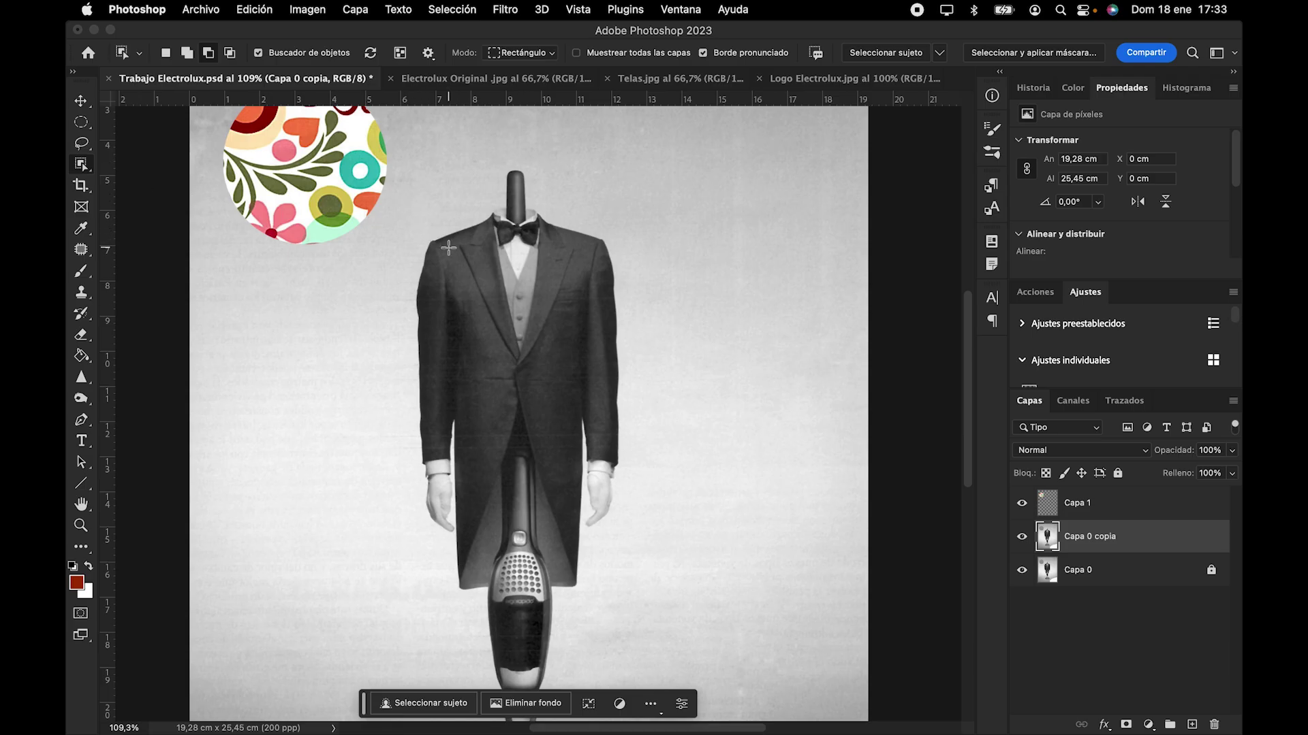
Step: Box the suit with the Object Selection tool to select the tailcoat, then show it as a quick mask
{"action": "left_click_drag", "start_coordinate": [81, 163], "coordinate": [131, 169]}
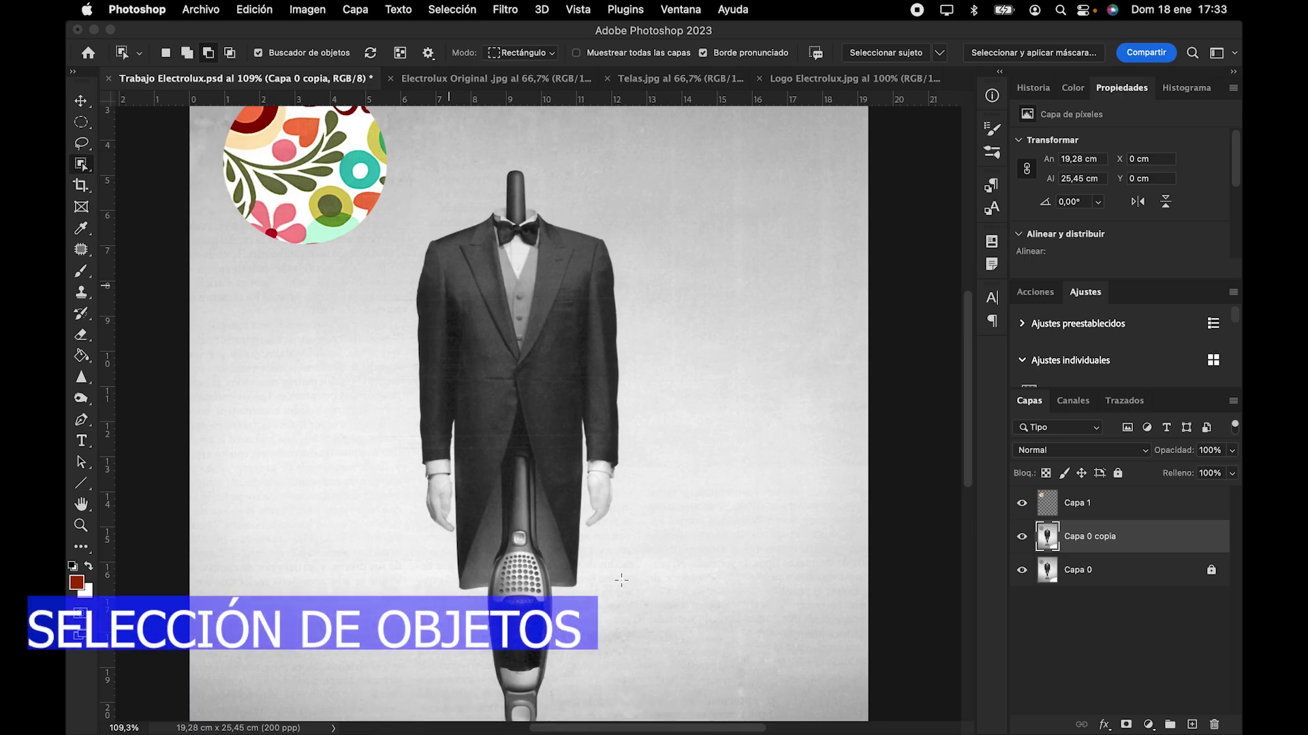
{"action": "left_click_drag", "start_coordinate": [428, 209], "coordinate": [623, 581]}
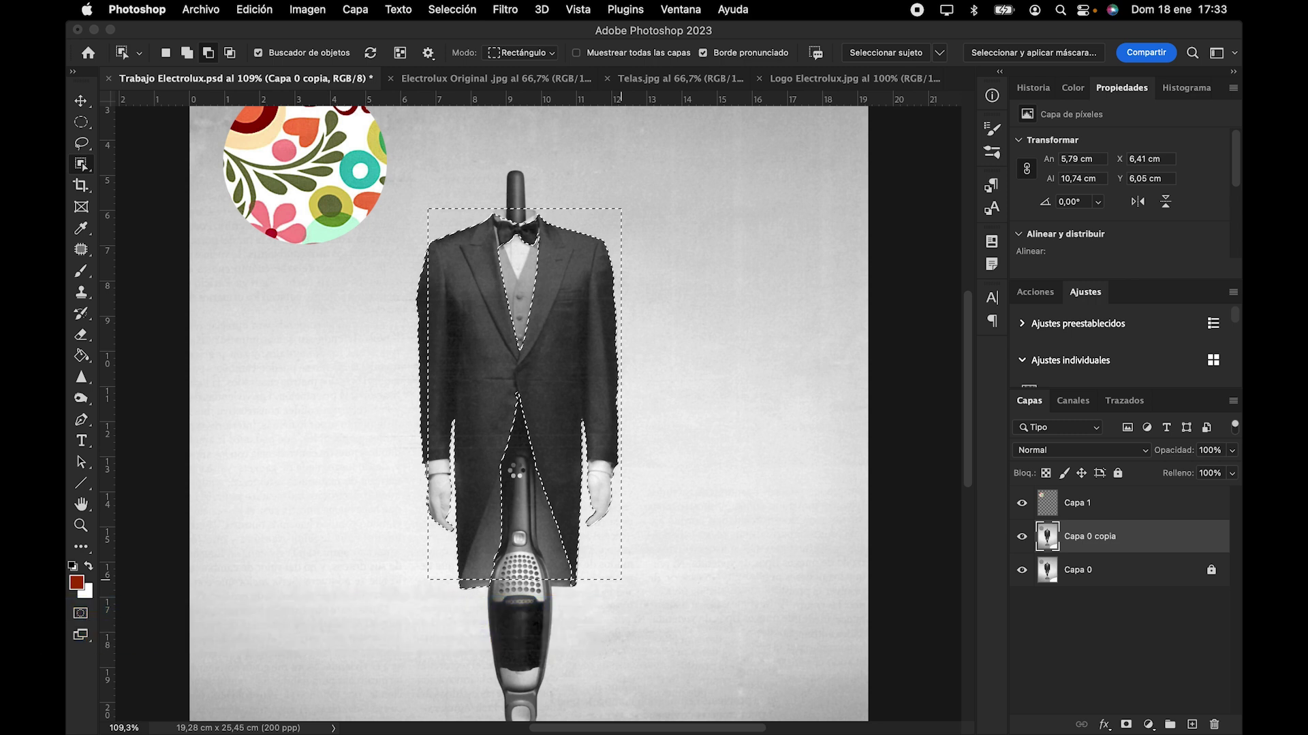
{"action": "left_click_drag", "start_coordinate": [415, 215], "coordinate": [632, 597]}
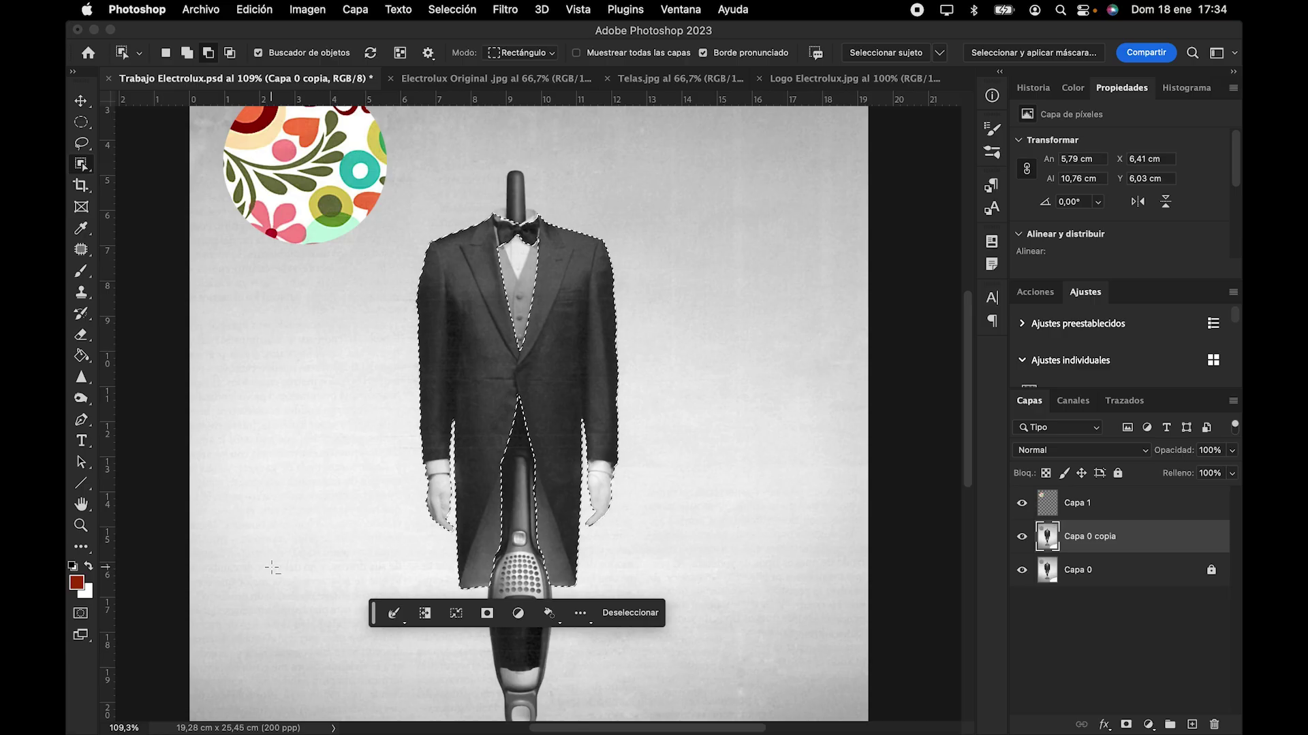
{"action": "left_click", "coordinate": [80, 614]}
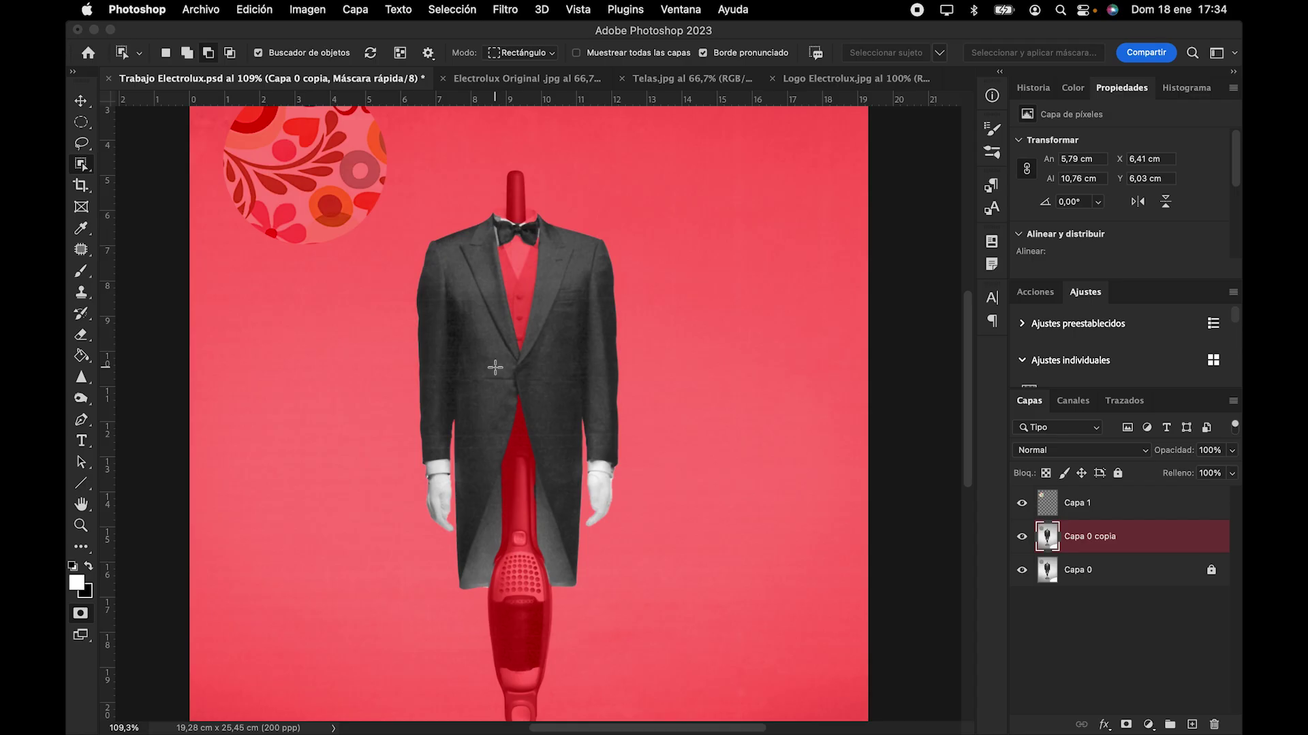
Step: Set up a slightly harder 114 px brush painting black for the quick mask
{"action": "left_click", "coordinate": [80, 272]}
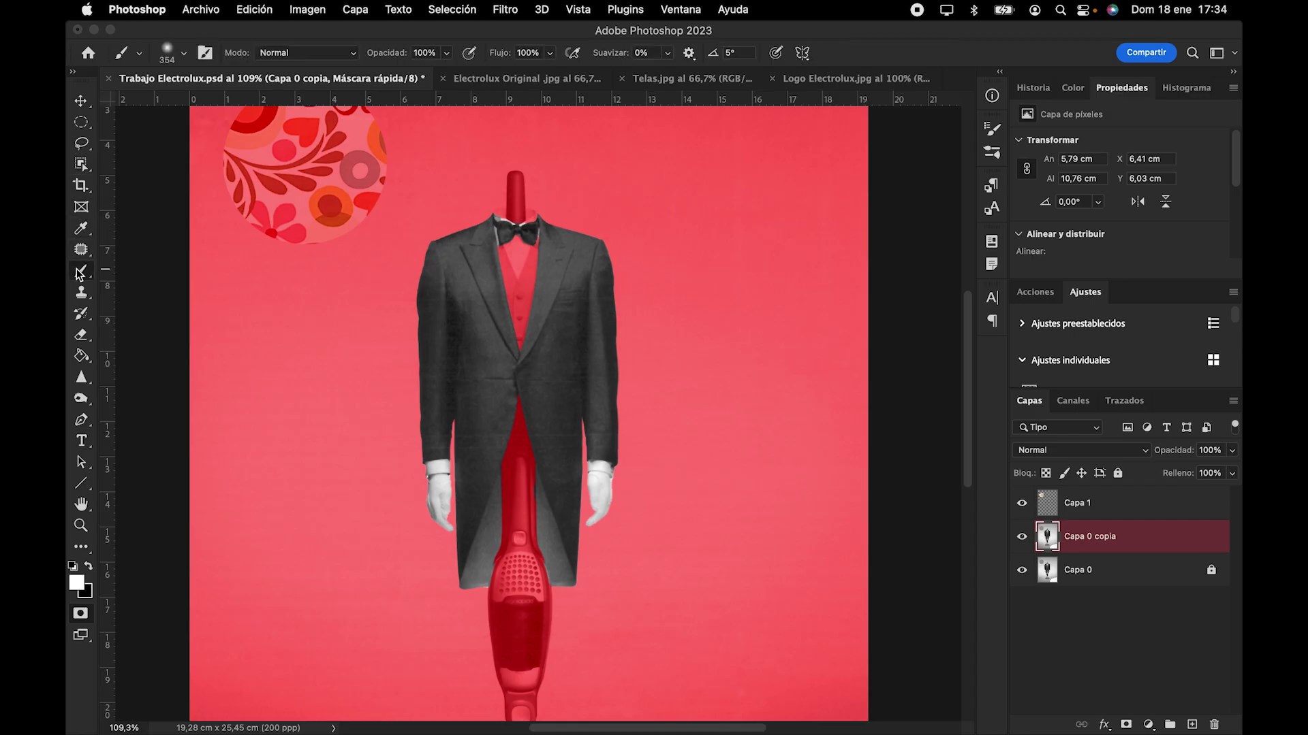
{"action": "left_click", "coordinate": [176, 57]}
{"action": "mouse_move", "coordinate": [235, 104]}
{"action": "left_mouse_down"}
{"action": "mouse_move", "coordinate": [176, 104]}
{"action": "mouse_move", "coordinate": [193, 140]}
{"action": "mouse_move", "coordinate": [151, 139]}
{"action": "mouse_move", "coordinate": [193, 147]}
{"action": "mouse_move", "coordinate": [156, 143]}
{"action": "left_mouse_up"}
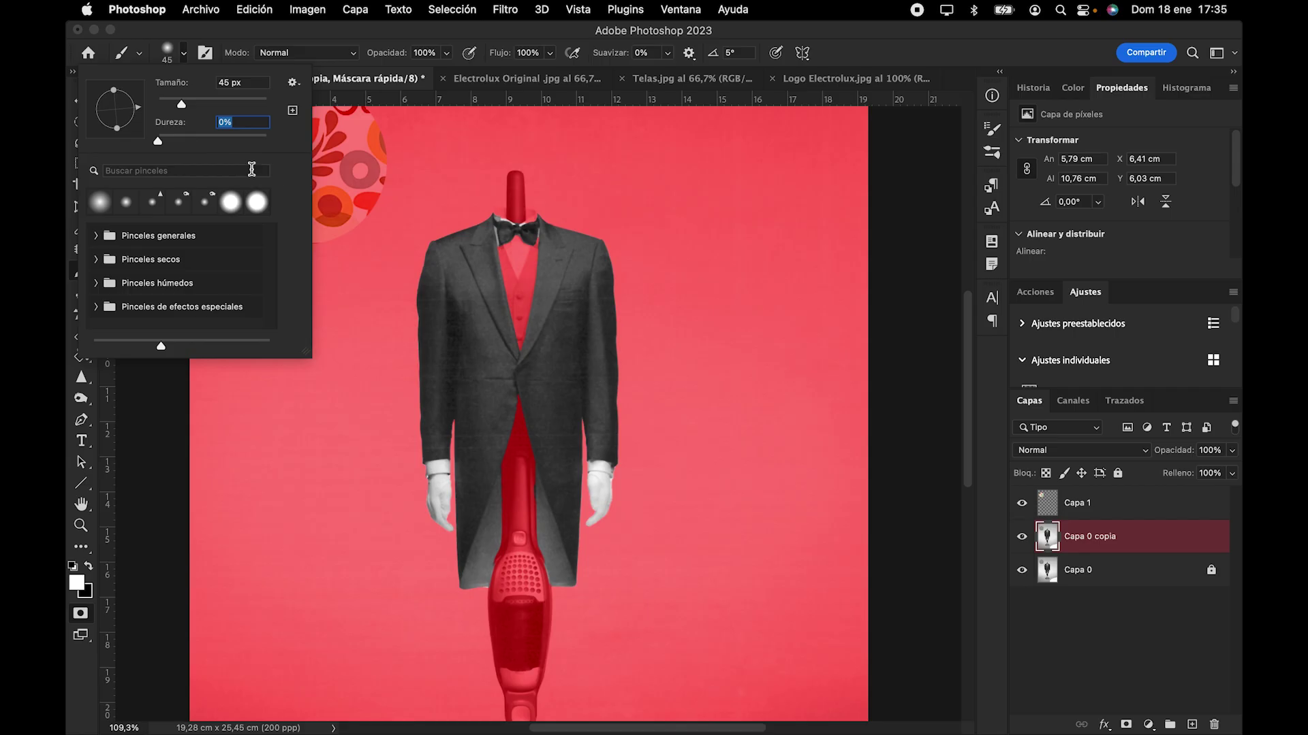
{"action": "left_click_drag", "start_coordinate": [159, 141], "coordinate": [187, 141]}
{"action": "left_click", "coordinate": [475, 313]}
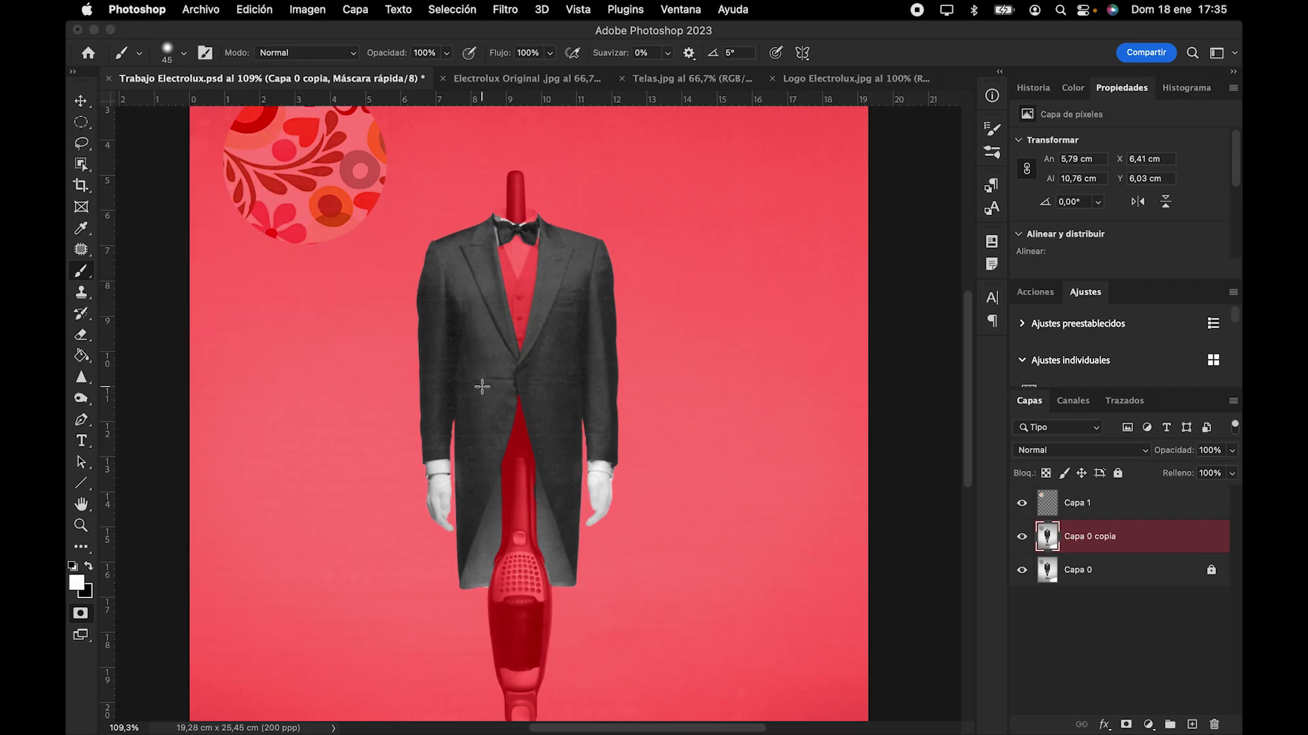
{"action": "left_click", "coordinate": [89, 566]}
{"action": "left_click", "coordinate": [179, 61]}
{"action": "mouse_move", "coordinate": [194, 103]}
{"action": "left_mouse_down"}
{"action": "mouse_move", "coordinate": [216, 104]}
{"action": "mouse_move", "coordinate": [158, 141]}
{"action": "left_mouse_up"}
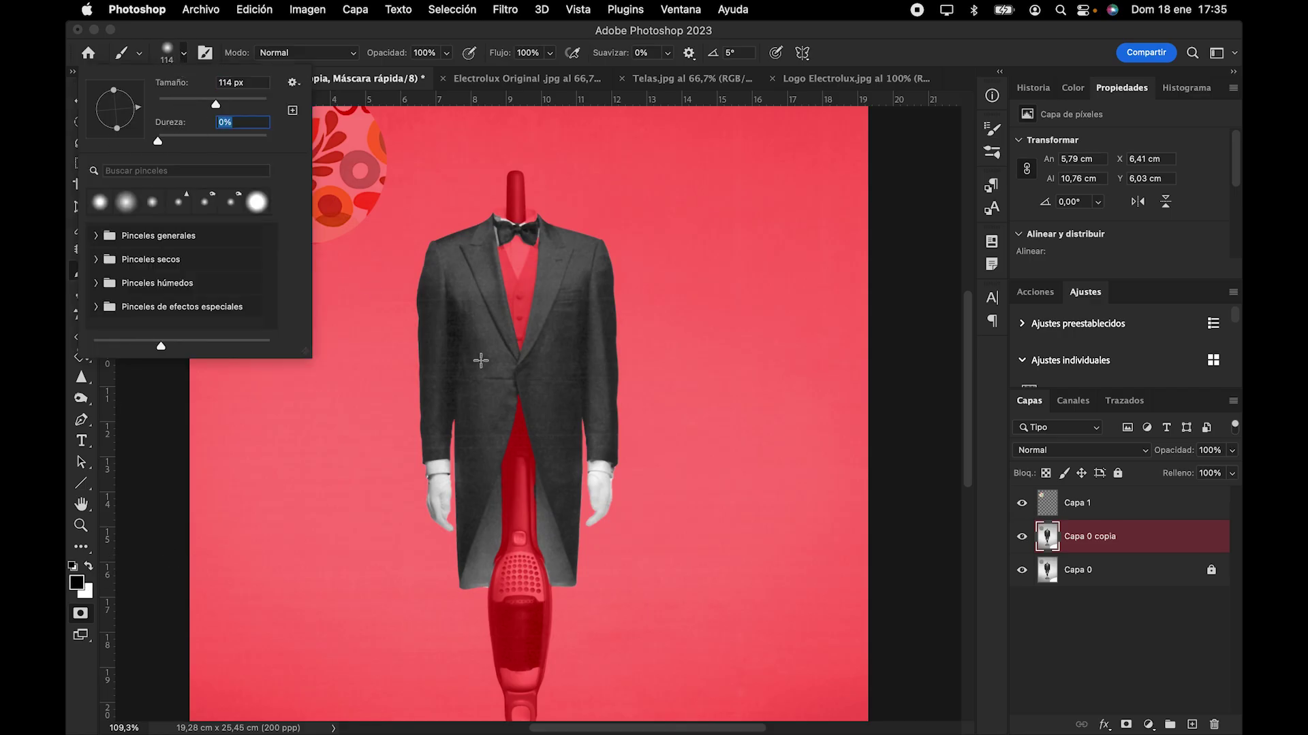
{"action": "left_click", "coordinate": [477, 347]}
Step: Try test mask strokes on and beside the jacket, undoing both
{"action": "left_click_drag", "start_coordinate": [476, 370], "coordinate": [478, 415]}
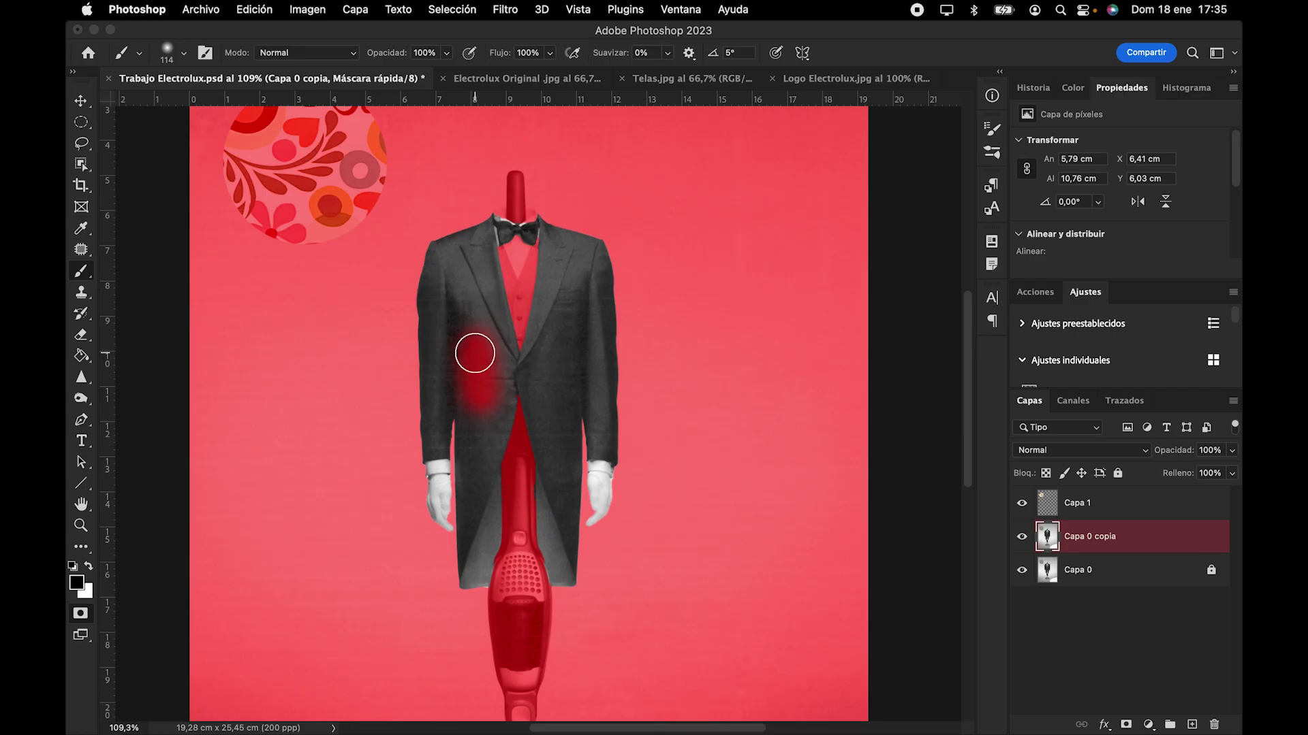
{"action": "key", "text": "ctrl+z"}
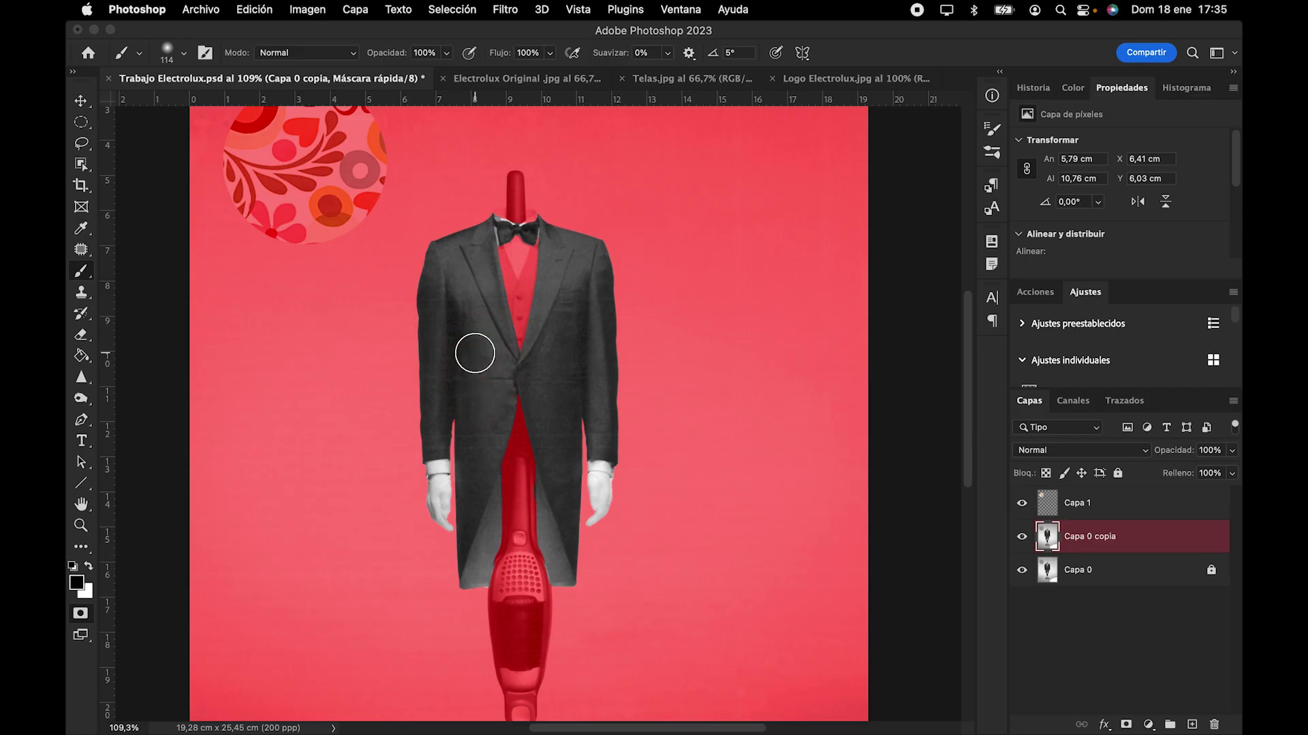
{"action": "left_click", "coordinate": [88, 566]}
{"action": "left_click_drag", "start_coordinate": [341, 385], "coordinate": [518, 384]}
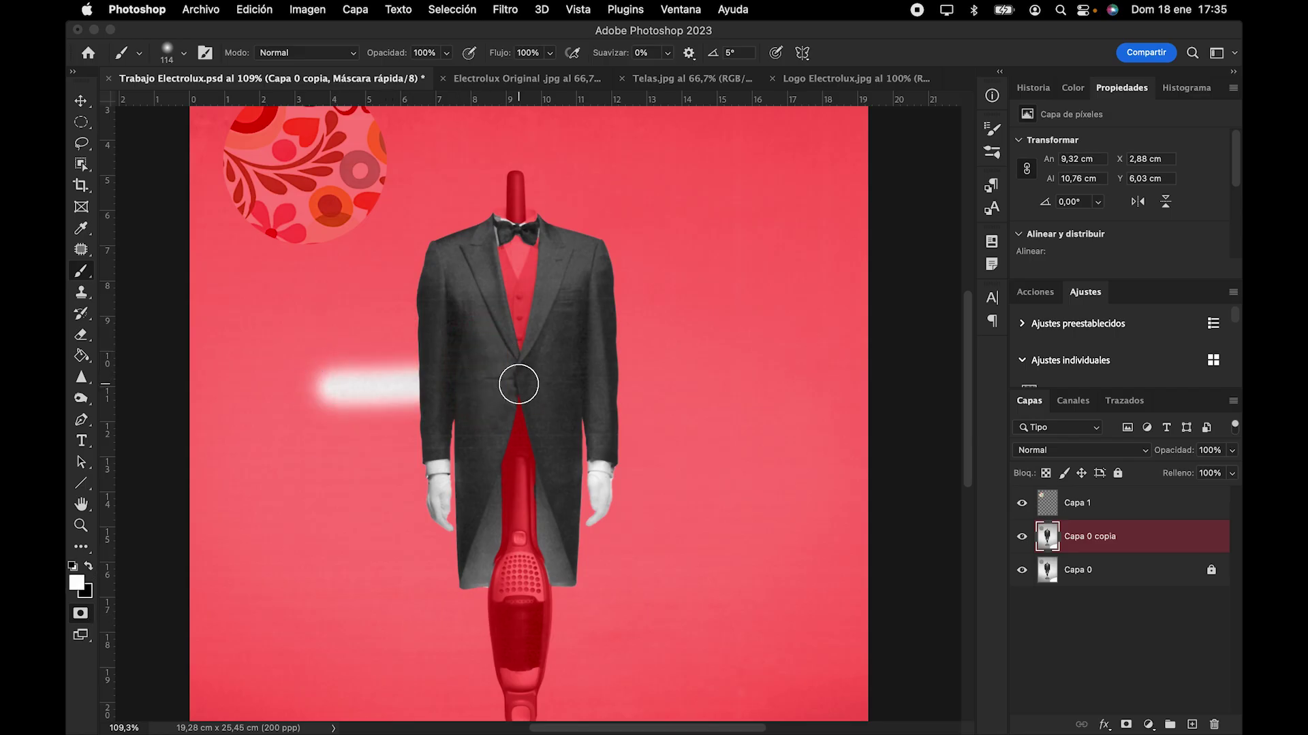
{"action": "key", "text": "super+z"}
Step: Make the brush fully hard and shrink it to 25 px
{"action": "left_click", "coordinate": [170, 56]}
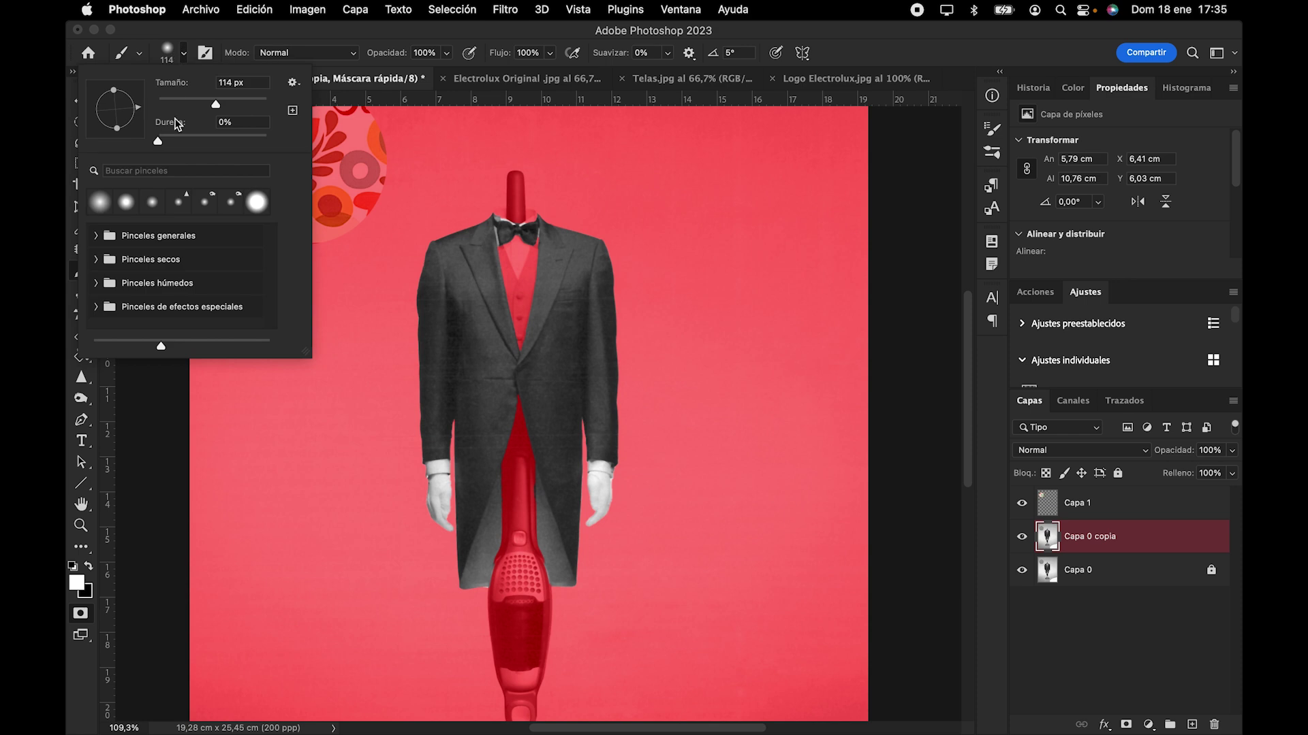
{"action": "left_click_drag", "start_coordinate": [222, 141], "coordinate": [269, 140]}
{"action": "left_click", "coordinate": [189, 106]}
{"action": "left_click_drag", "start_coordinate": [188, 104], "coordinate": [171, 104]}
{"action": "scroll", "coordinate": [530, 503], "scroll_direction": "up", "scroll_amount": 5}
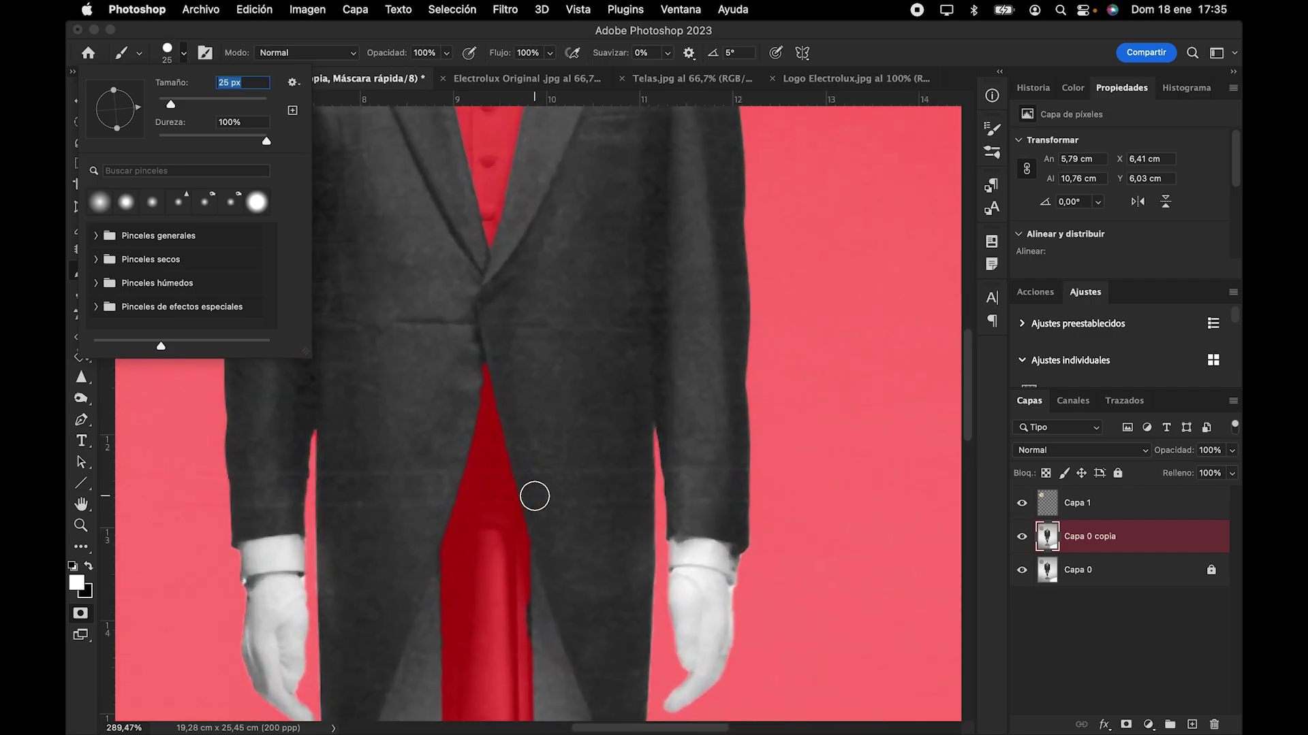
{"action": "scroll", "coordinate": [534, 496], "scroll_direction": "up", "scroll_amount": 1}
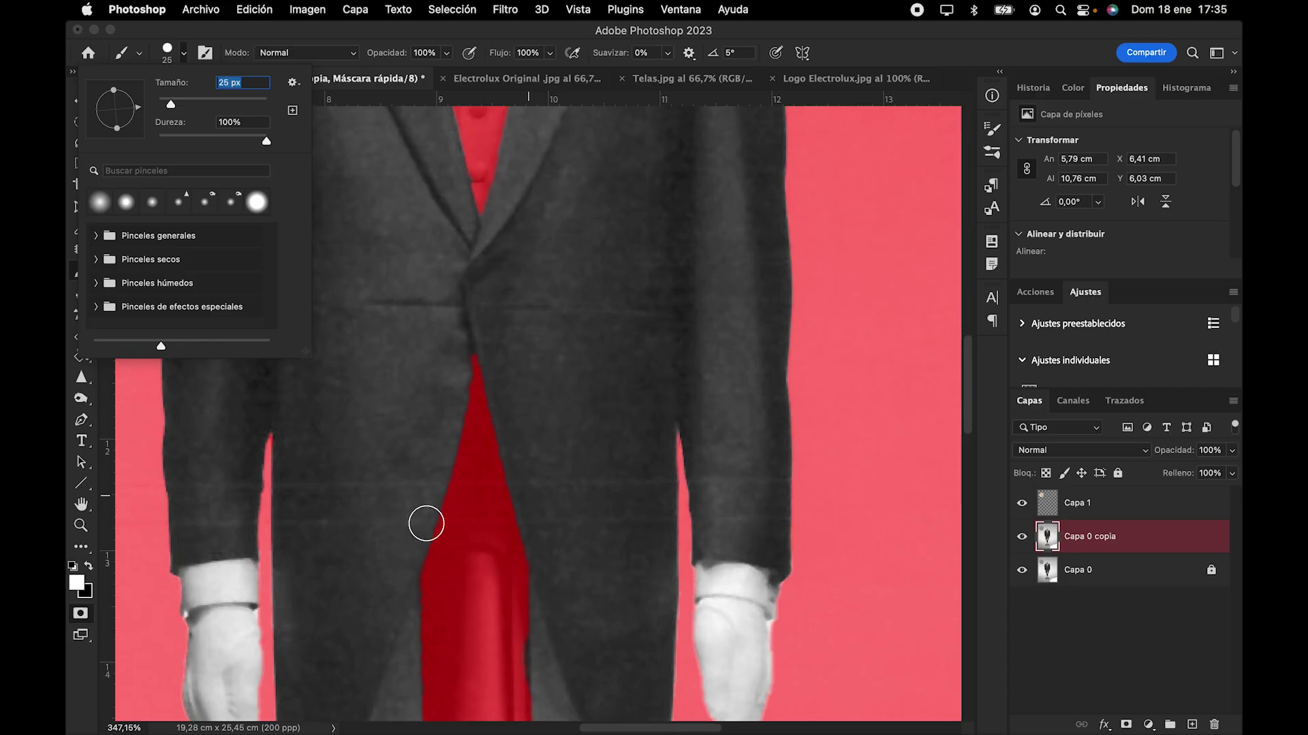
{"action": "left_click", "coordinate": [426, 525]}
Step: Refine the mask along the left coat-tail edge and both edges of the vacuum handle
{"action": "mouse_move", "coordinate": [426, 525]}
{"action": "left_mouse_down"}
{"action": "mouse_move", "coordinate": [461, 517]}
{"action": "mouse_move", "coordinate": [525, 538]}
{"action": "left_mouse_up"}
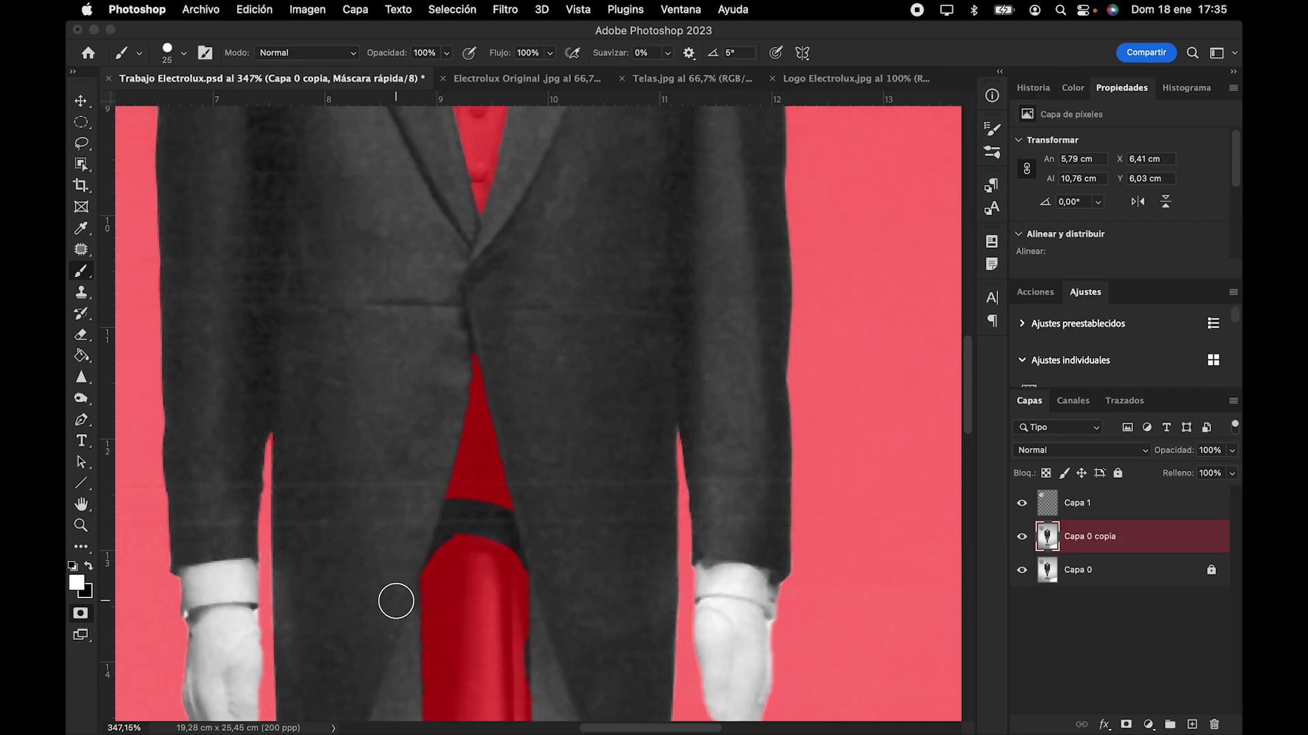
{"action": "mouse_move", "coordinate": [417, 558]}
{"action": "left_mouse_down"}
{"action": "mouse_move", "coordinate": [436, 527]}
{"action": "mouse_move", "coordinate": [501, 534]}
{"action": "mouse_move", "coordinate": [533, 577]}
{"action": "mouse_move", "coordinate": [405, 534]}
{"action": "mouse_move", "coordinate": [432, 540]}
{"action": "left_mouse_up"}
{"action": "scroll", "coordinate": [586, 622], "scroll_direction": "down", "scroll_amount": 5}
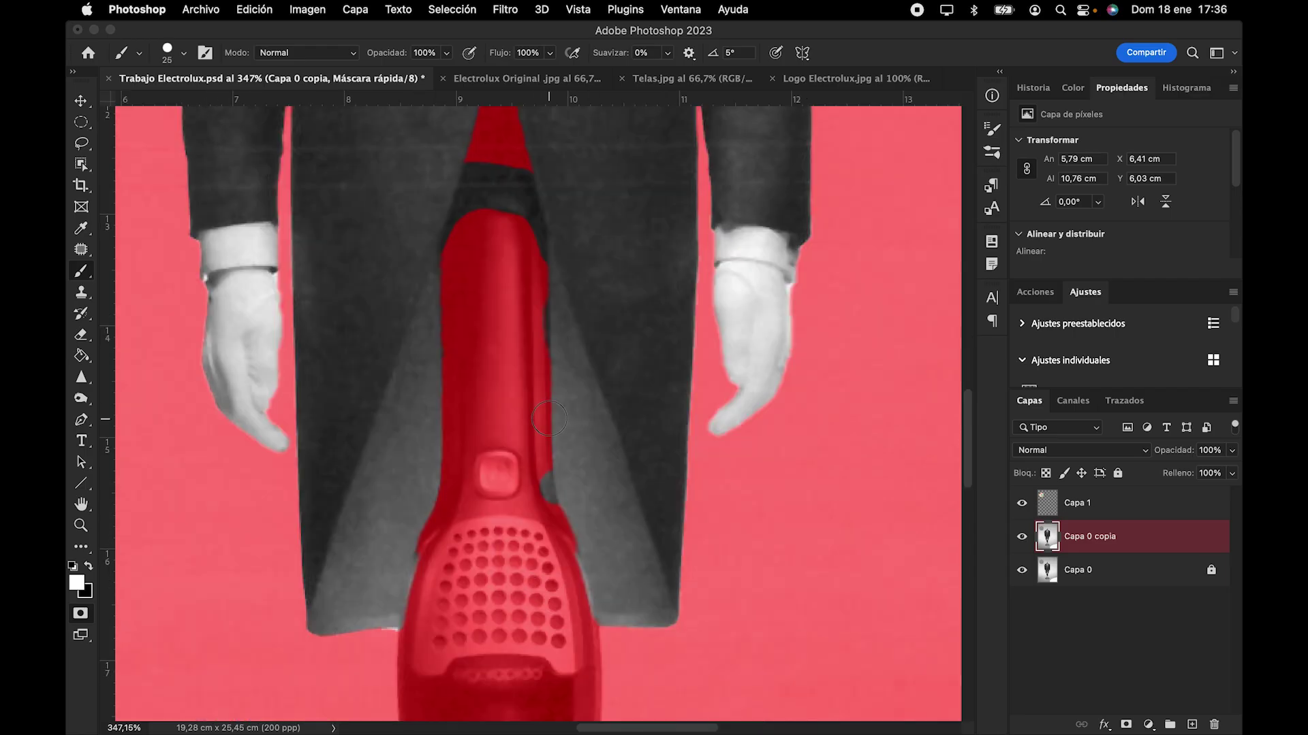
{"action": "left_click_drag", "start_coordinate": [542, 481], "coordinate": [564, 290]}
{"action": "key", "text": "x"}
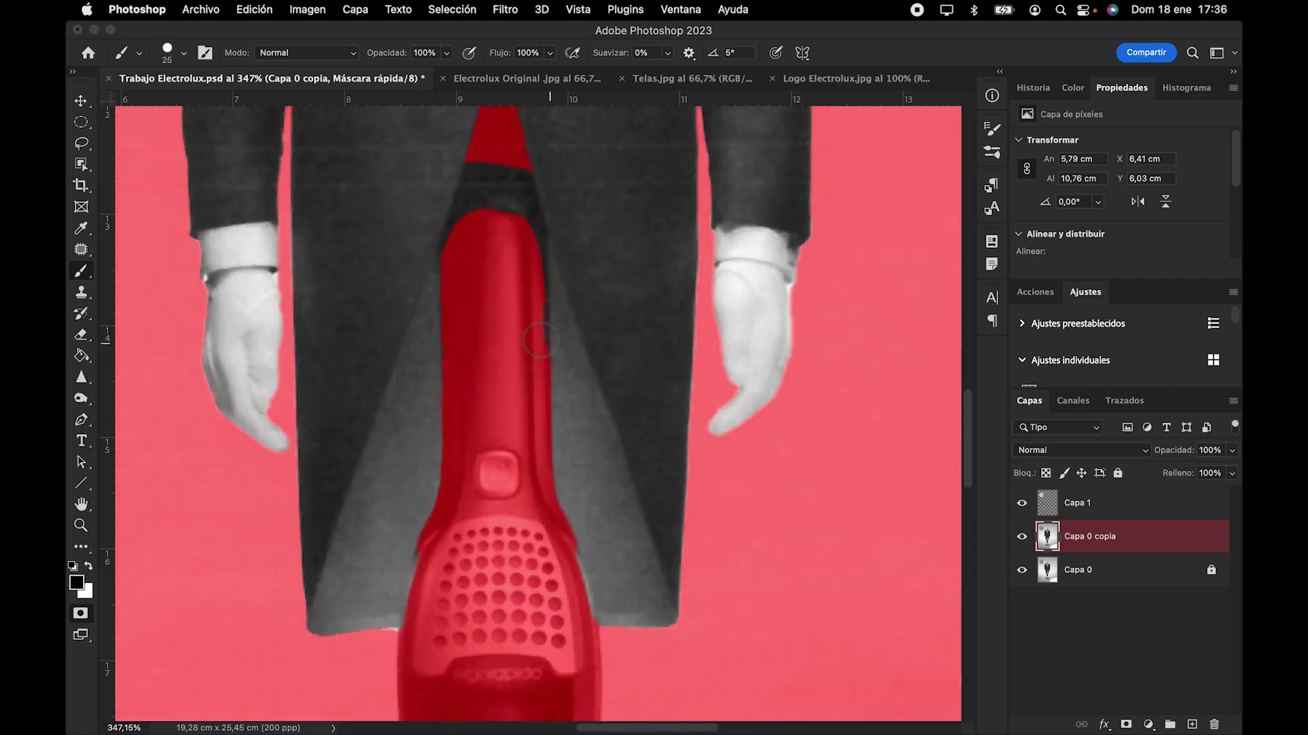
{"action": "left_click_drag", "start_coordinate": [528, 310], "coordinate": [530, 365]}
{"action": "left_click_drag", "start_coordinate": [568, 553], "coordinate": [565, 555]}
{"action": "mouse_move", "coordinate": [578, 624]}
{"action": "left_mouse_down"}
{"action": "mouse_move", "coordinate": [581, 593]}
{"action": "mouse_move", "coordinate": [576, 616]}
{"action": "left_mouse_up"}
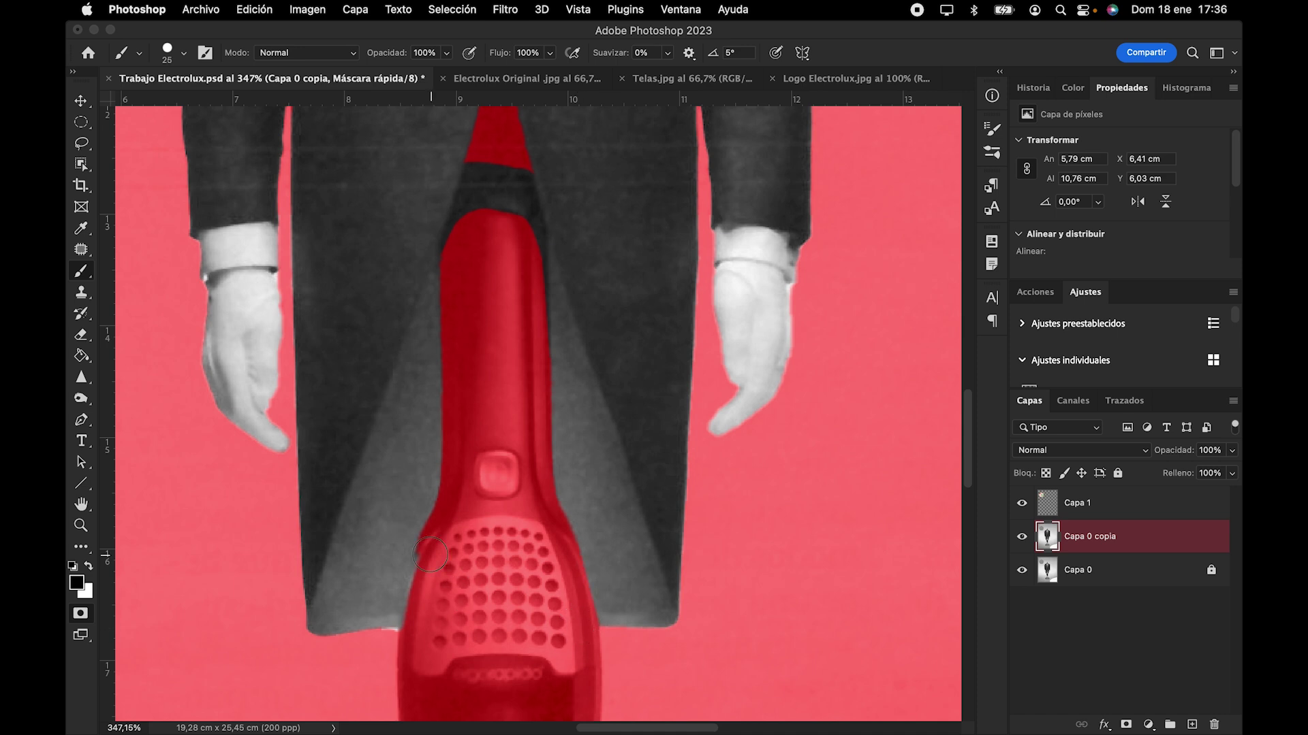
{"action": "left_click_drag", "start_coordinate": [430, 558], "coordinate": [406, 644]}
Step: Zoom in on the suit and mask over the bow tie
{"action": "left_click", "coordinate": [89, 565]}
{"action": "left_click", "coordinate": [183, 53]}
{"action": "key", "text": "super+plus"}
{"action": "key", "text": "super+plus"}
{"action": "key", "text": "super+plus"}
{"action": "key", "text": "Return"}
{"action": "key", "text": "x"}
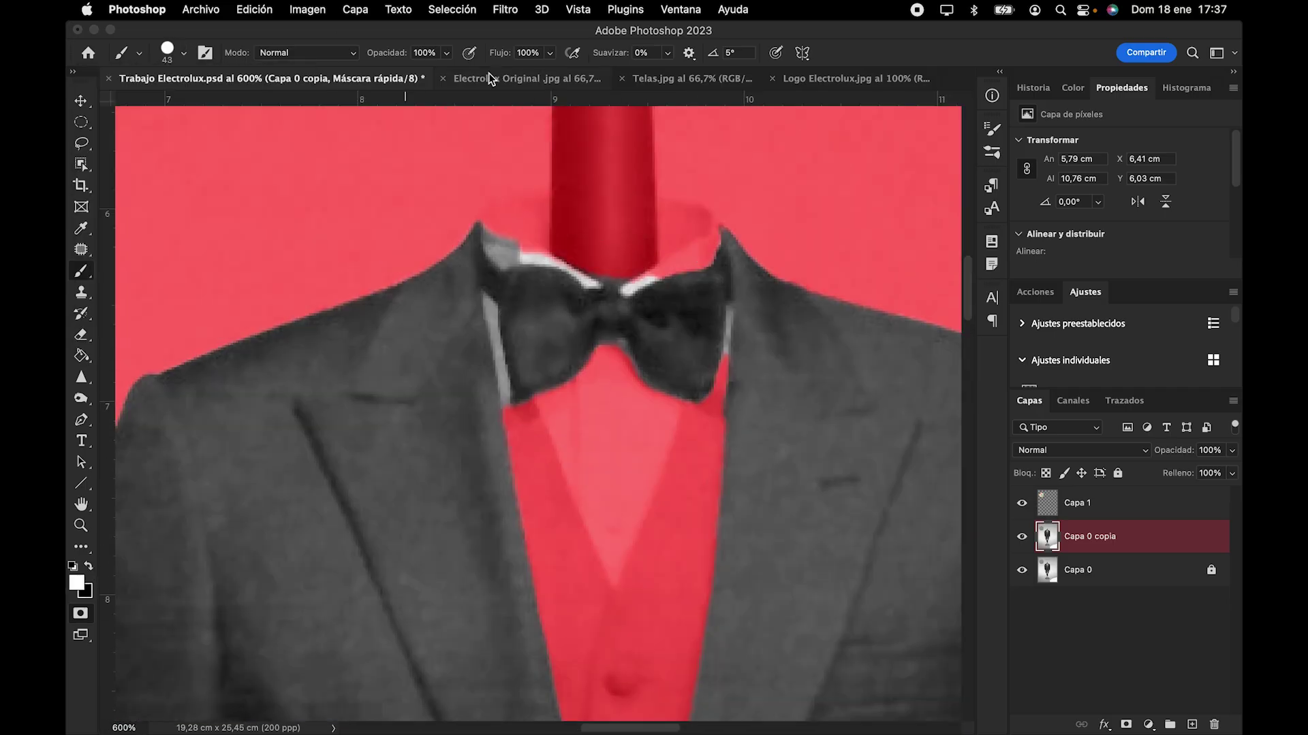
{"action": "mouse_move", "coordinate": [538, 361]}
{"action": "left_mouse_down"}
{"action": "mouse_move", "coordinate": [534, 301]}
{"action": "mouse_move", "coordinate": [687, 320]}
{"action": "left_mouse_up"}
{"action": "left_click", "coordinate": [184, 52]}
{"action": "key", "text": "Return"}
{"action": "key", "text": "x"}
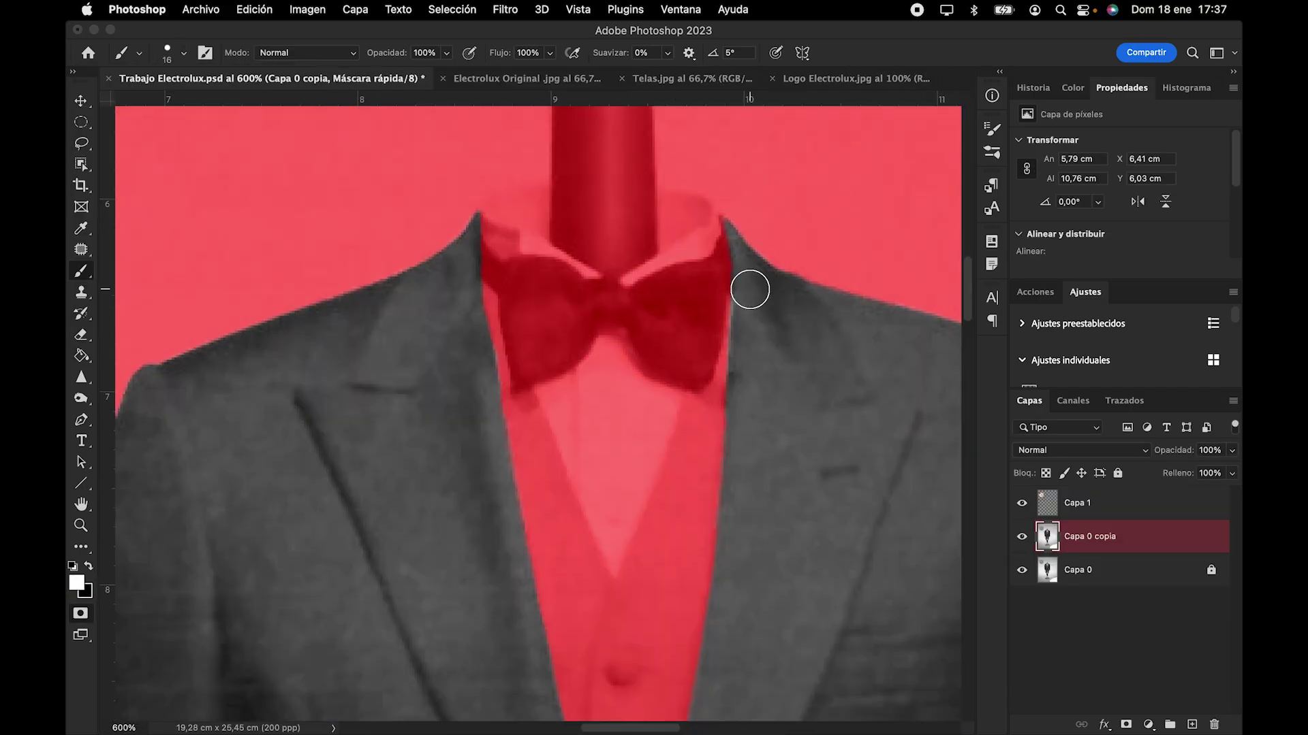
Step: Mask the first shirt cuff and the whole first hand with straight brush strokes
{"action": "scroll", "coordinate": [852, 390], "scroll_direction": "down", "scroll_amount": 10}
{"action": "scroll", "coordinate": [852, 391], "scroll_direction": "left", "scroll_amount": 3}
{"action": "scroll", "coordinate": [854, 395], "scroll_direction": "down", "scroll_amount": 15}
{"action": "scroll", "coordinate": [854, 395], "scroll_direction": "left", "scroll_amount": 4}
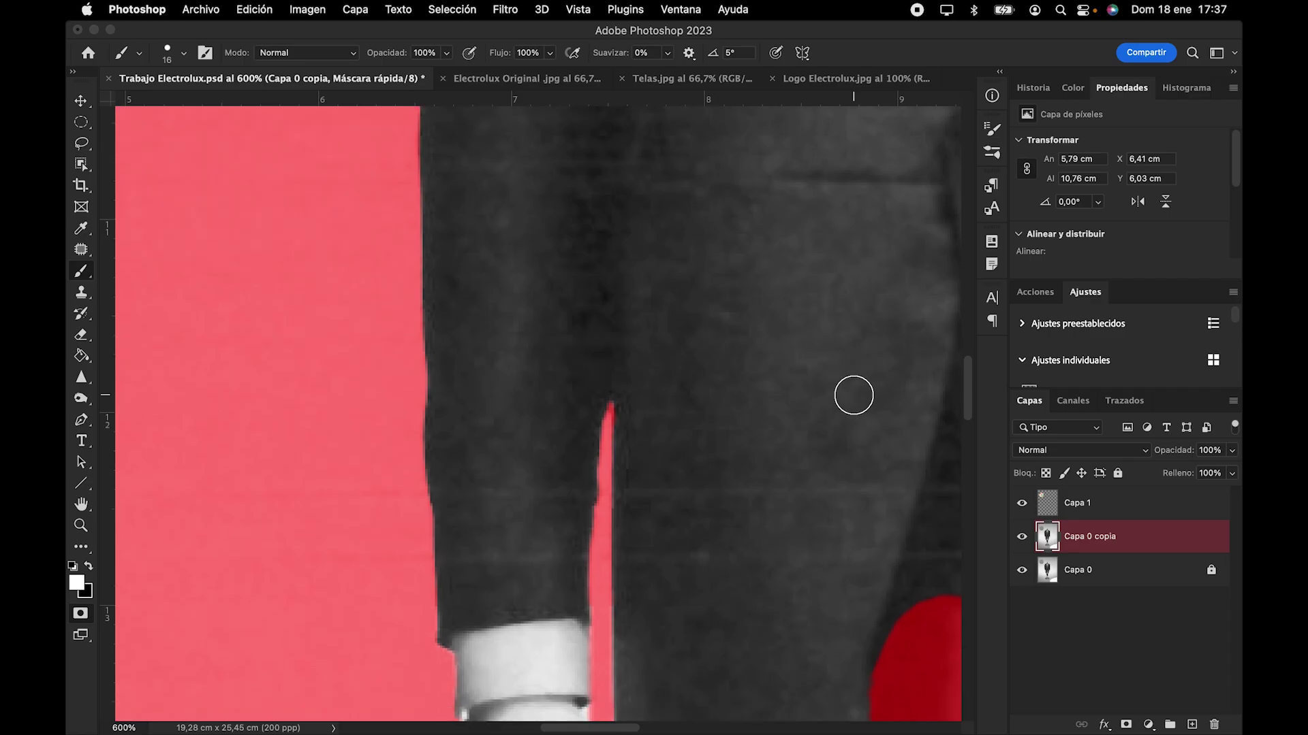
{"action": "left_click", "coordinate": [90, 567]}
{"action": "left_click", "coordinate": [451, 351]}
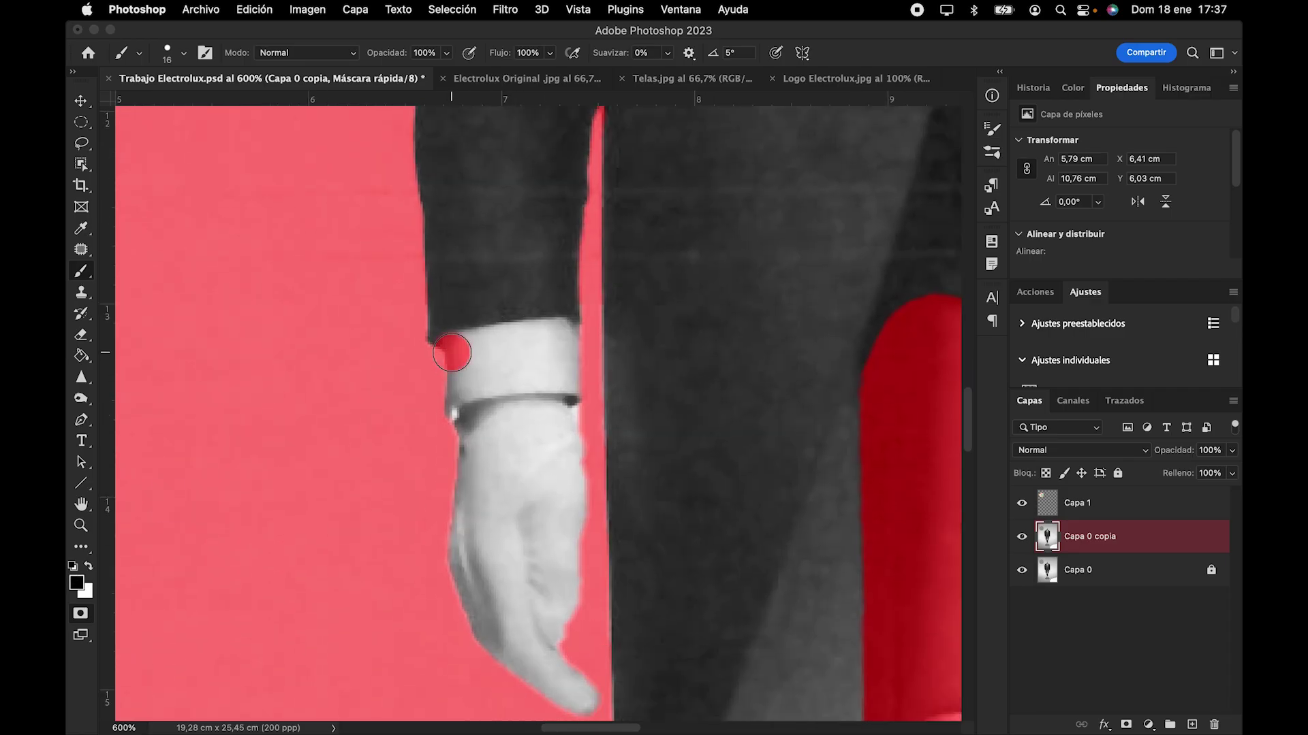
{"action": "left_click", "coordinate": [540, 339], "text": "shift"}
{"action": "left_click_drag", "start_coordinate": [570, 338], "coordinate": [569, 688]}
{"action": "left_click", "coordinate": [521, 361]}
{"action": "left_click", "coordinate": [534, 695], "text": "shift"}
{"action": "left_click", "coordinate": [506, 364]}
{"action": "left_click", "coordinate": [519, 676], "text": "shift"}
{"action": "left_click", "coordinate": [506, 674], "text": "shift"}
{"action": "left_click", "coordinate": [491, 376]}
{"action": "left_click", "coordinate": [500, 650], "text": "shift"}
{"action": "left_click", "coordinate": [481, 647]}
{"action": "left_click", "coordinate": [454, 413], "text": "shift"}
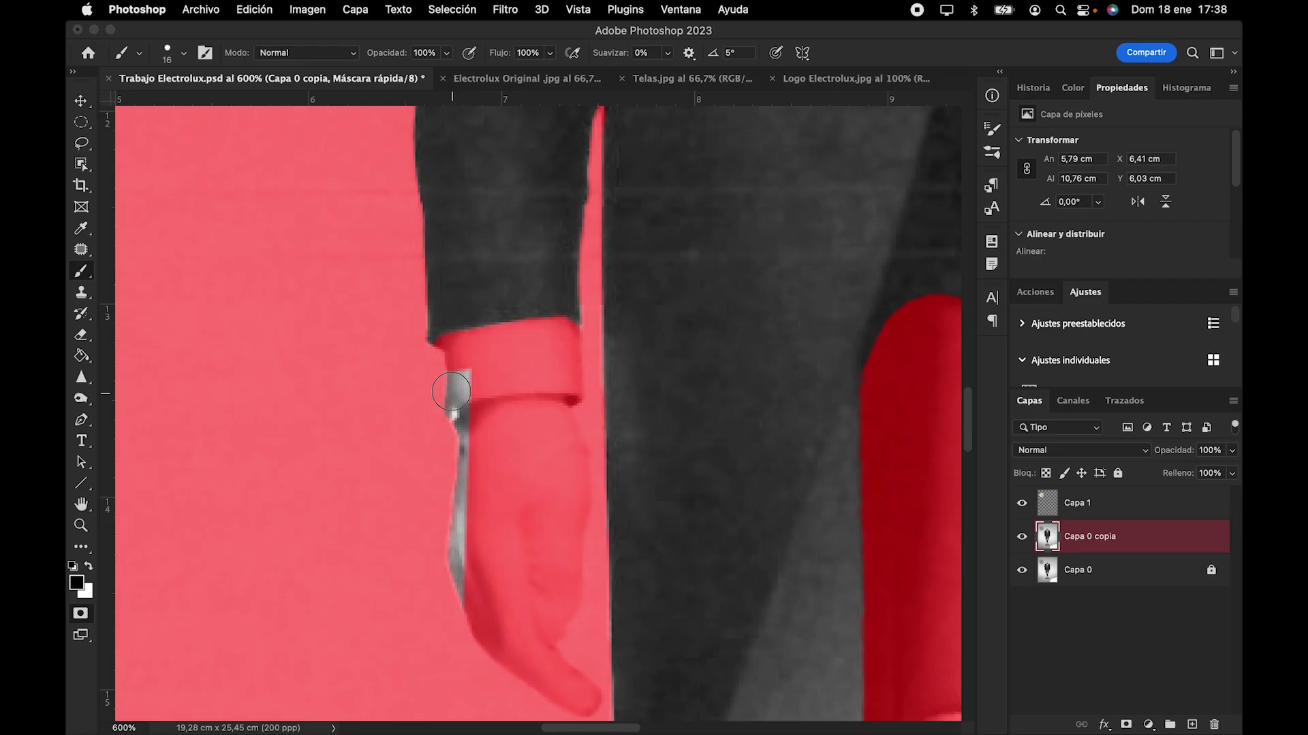
{"action": "left_click", "coordinate": [449, 599]}
{"action": "left_click", "coordinate": [452, 383], "text": "shift"}
{"action": "left_click", "coordinate": [465, 595]}
{"action": "left_click", "coordinate": [444, 497], "text": "shift"}
{"action": "left_click", "coordinate": [441, 390]}
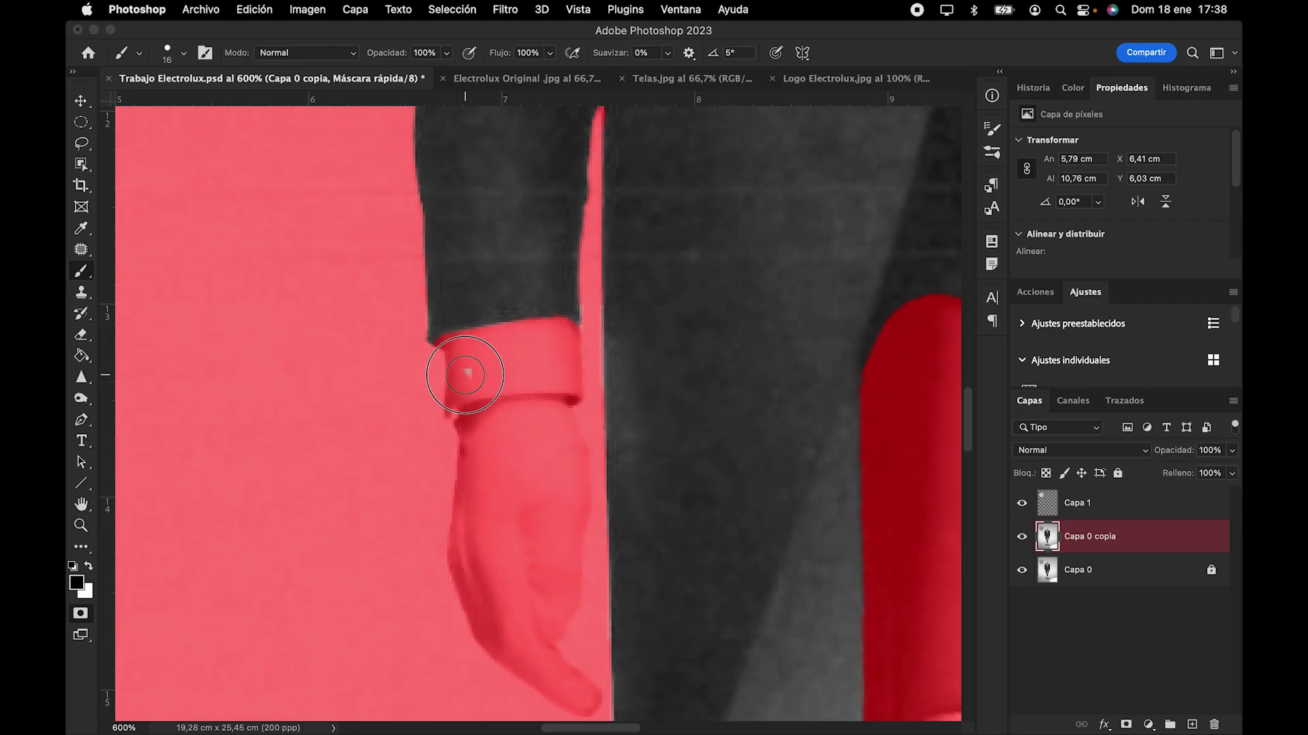
{"action": "scroll", "coordinate": [449, 381], "scroll_direction": "right", "scroll_amount": 10}
{"action": "left_click", "coordinate": [379, 254]}
Step: Mask the second cuff and the entire second hand
{"action": "left_click", "coordinate": [504, 279], "text": "shift"}
{"action": "left_click", "coordinate": [407, 565]}
{"action": "left_click", "coordinate": [406, 293], "text": "shift"}
{"action": "left_click", "coordinate": [432, 284]}
{"action": "left_click", "coordinate": [431, 572], "text": "shift"}
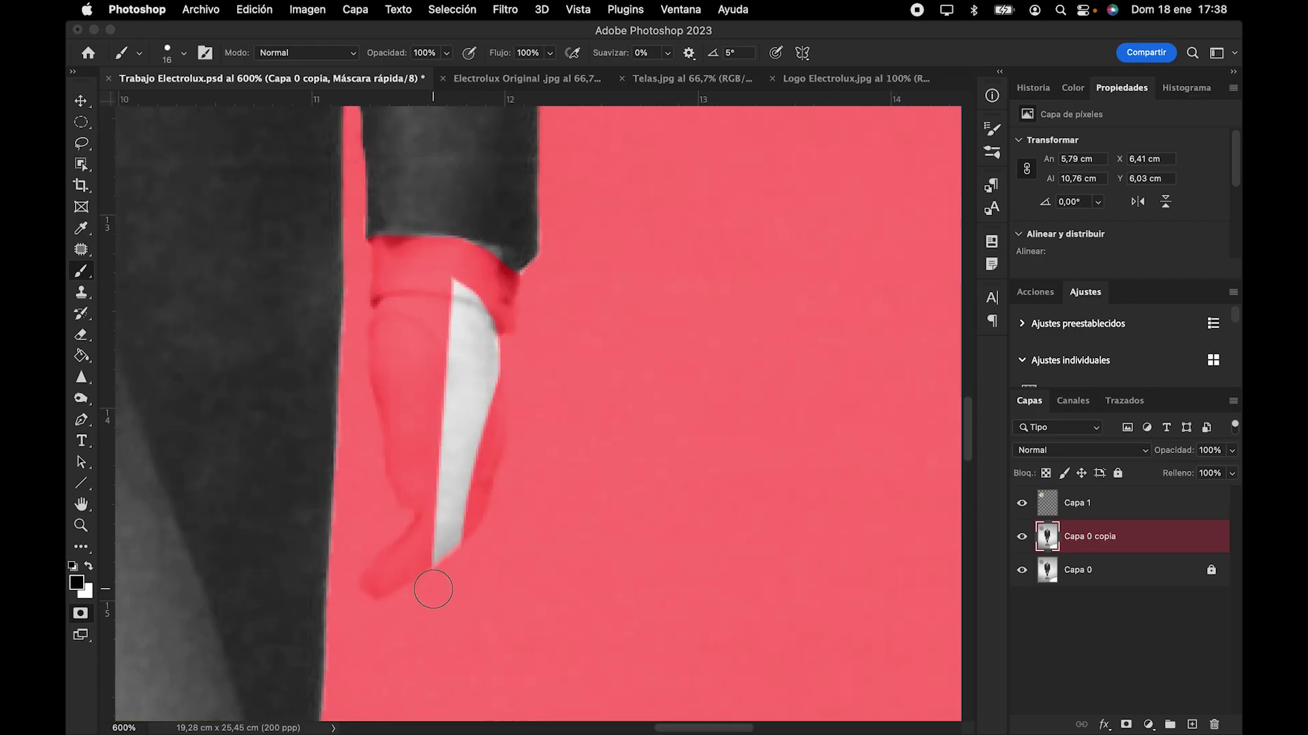
{"action": "left_click", "coordinate": [446, 596]}
{"action": "left_click", "coordinate": [455, 297], "text": "shift"}
{"action": "left_click", "coordinate": [459, 278]}
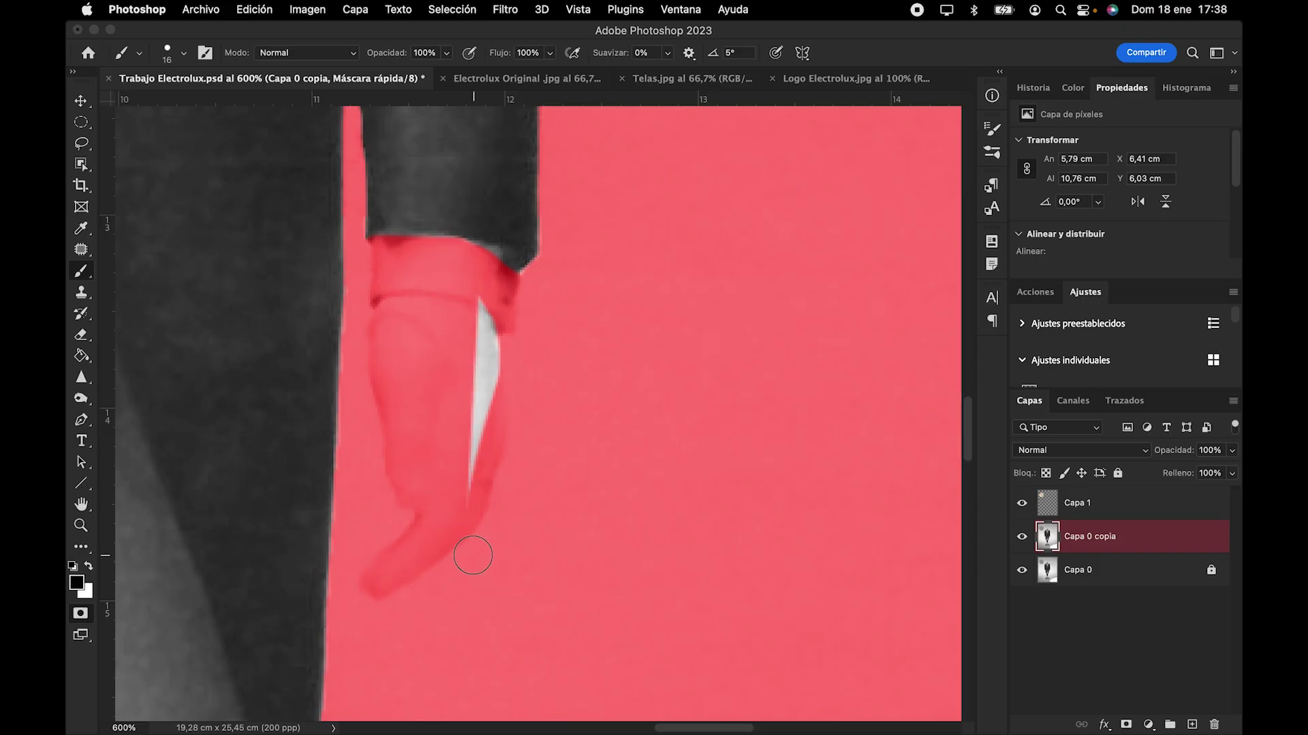
{"action": "left_click", "coordinate": [476, 552], "text": "shift"}
{"action": "left_click", "coordinate": [482, 299]}
{"action": "left_click", "coordinate": [512, 473], "text": "shift"}
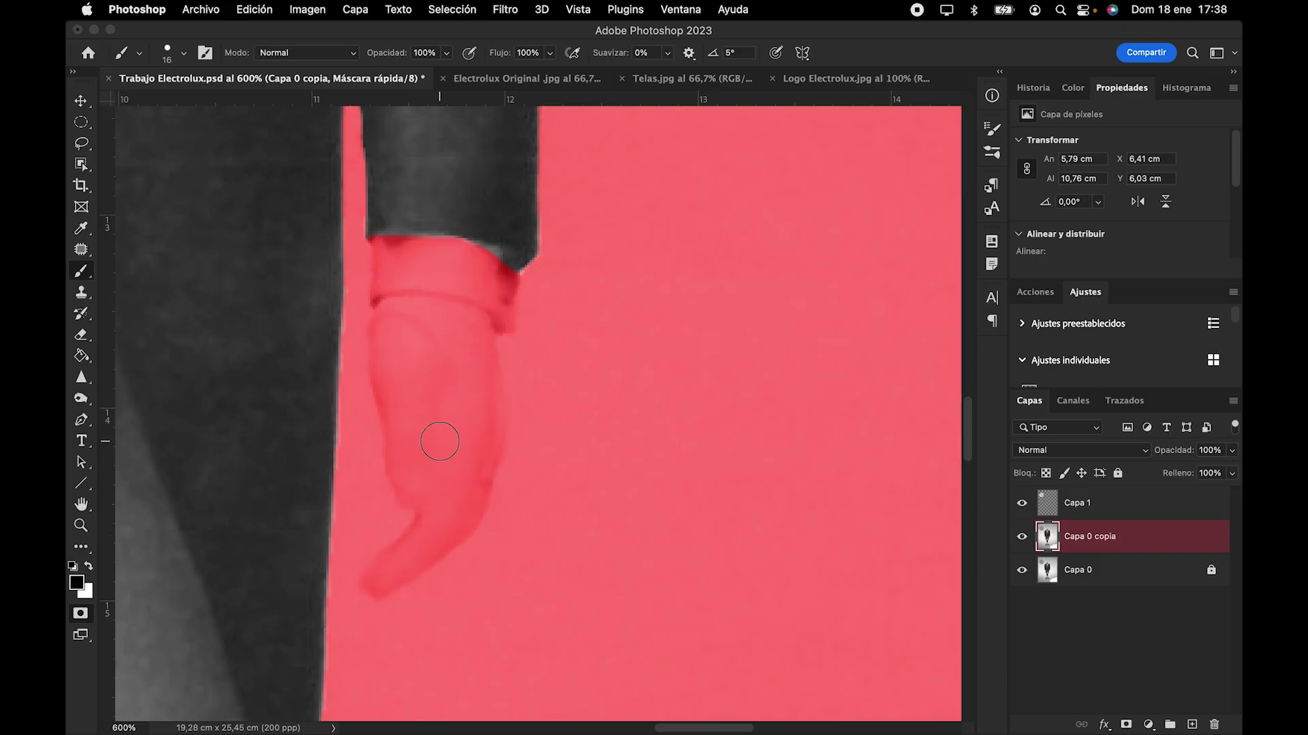
Step: Fit the document in view and convert the quick mask back into the jacket selection
{"action": "scroll", "coordinate": [368, 594], "scroll_direction": "down", "scroll_amount": 5}
{"action": "key", "text": "super+0"}
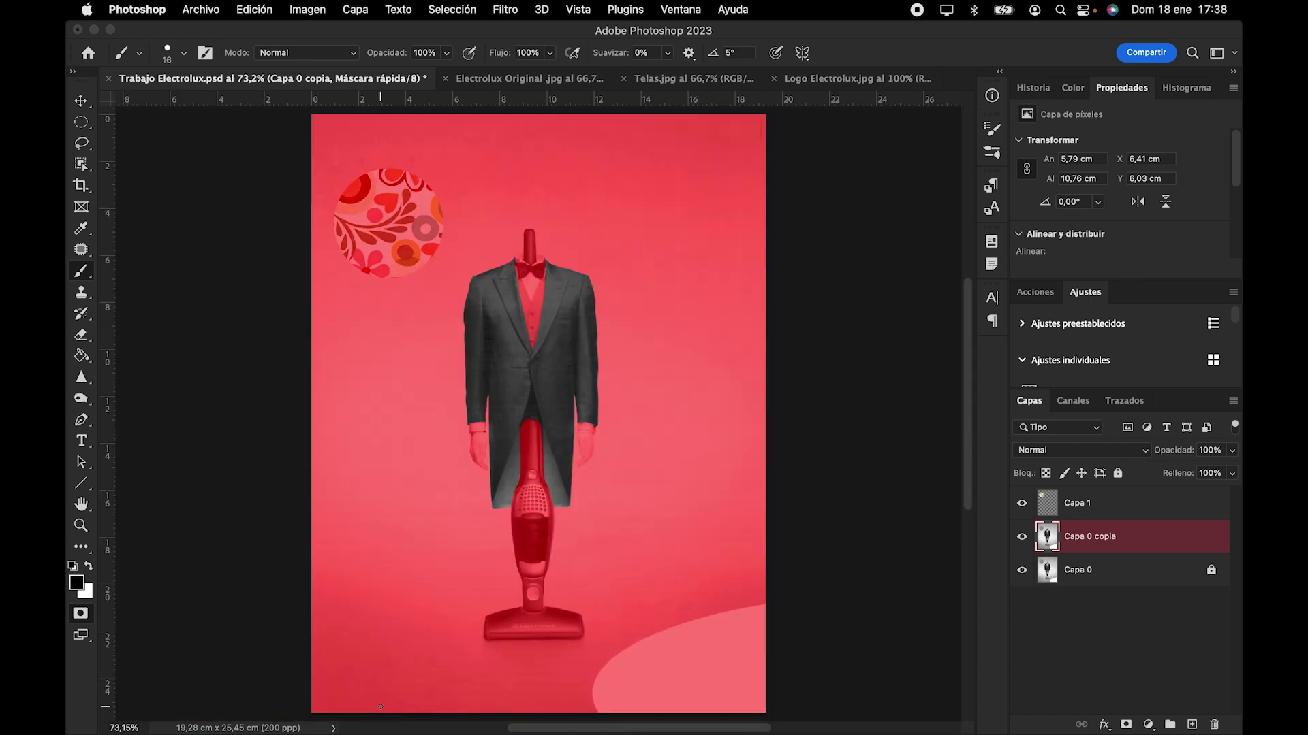
{"action": "left_click", "coordinate": [81, 614]}
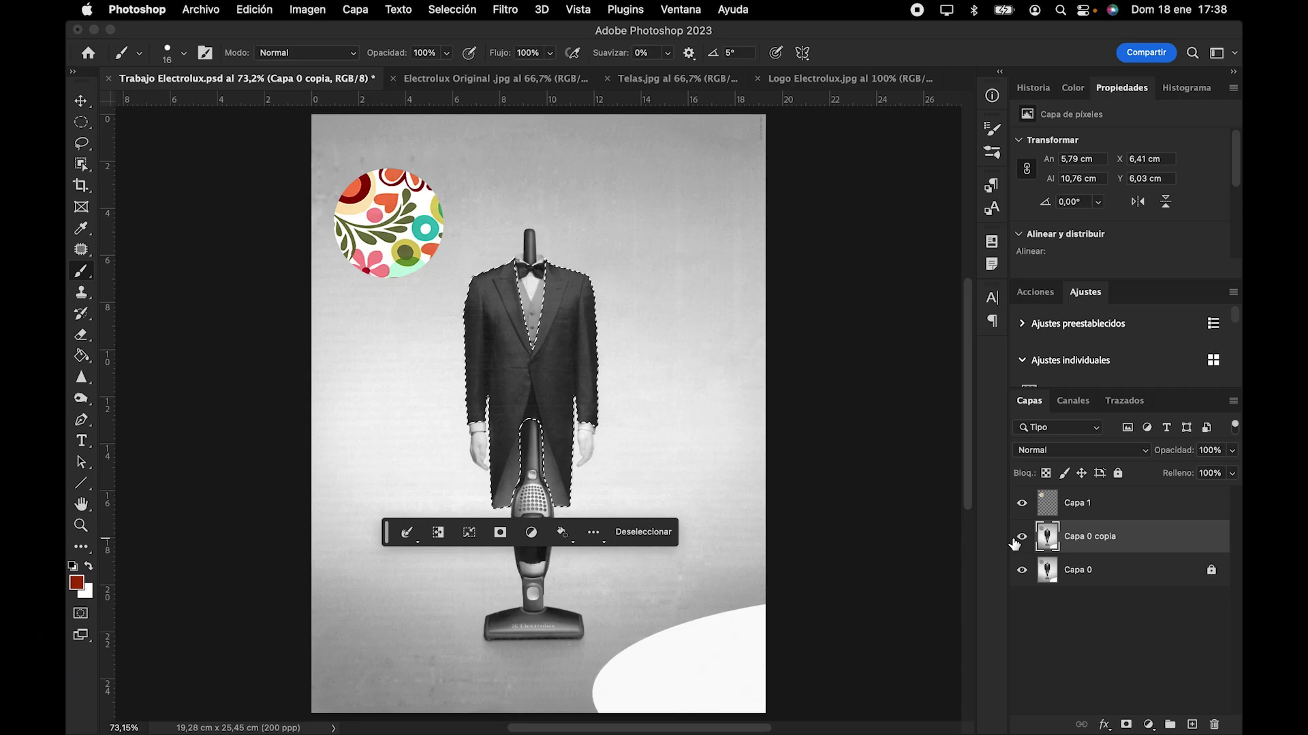
Step: Copy the selected jacket onto a new layer, Capa 2, via Capa > Nueva > Capa vía copiar
{"action": "left_click", "coordinate": [355, 11]}
{"action": "mouse_move", "coordinate": [364, 31]}
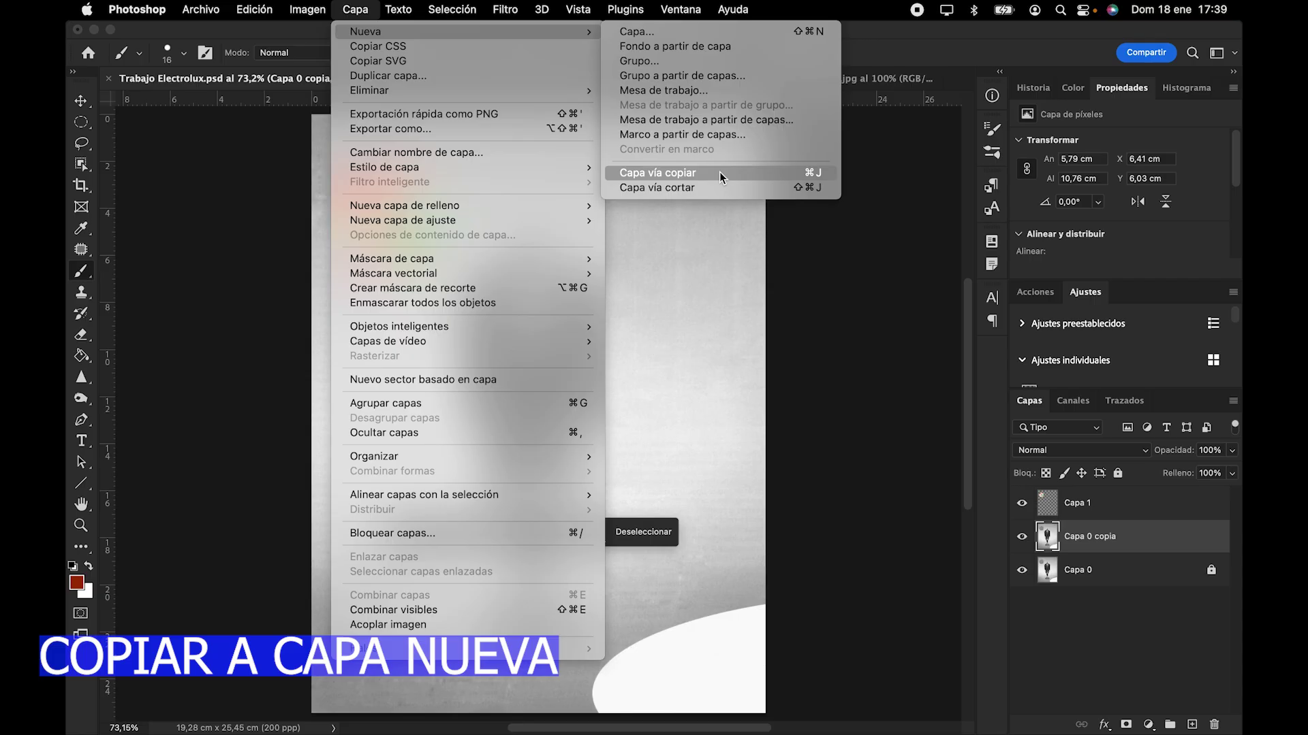
{"action": "left_click", "coordinate": [804, 174]}
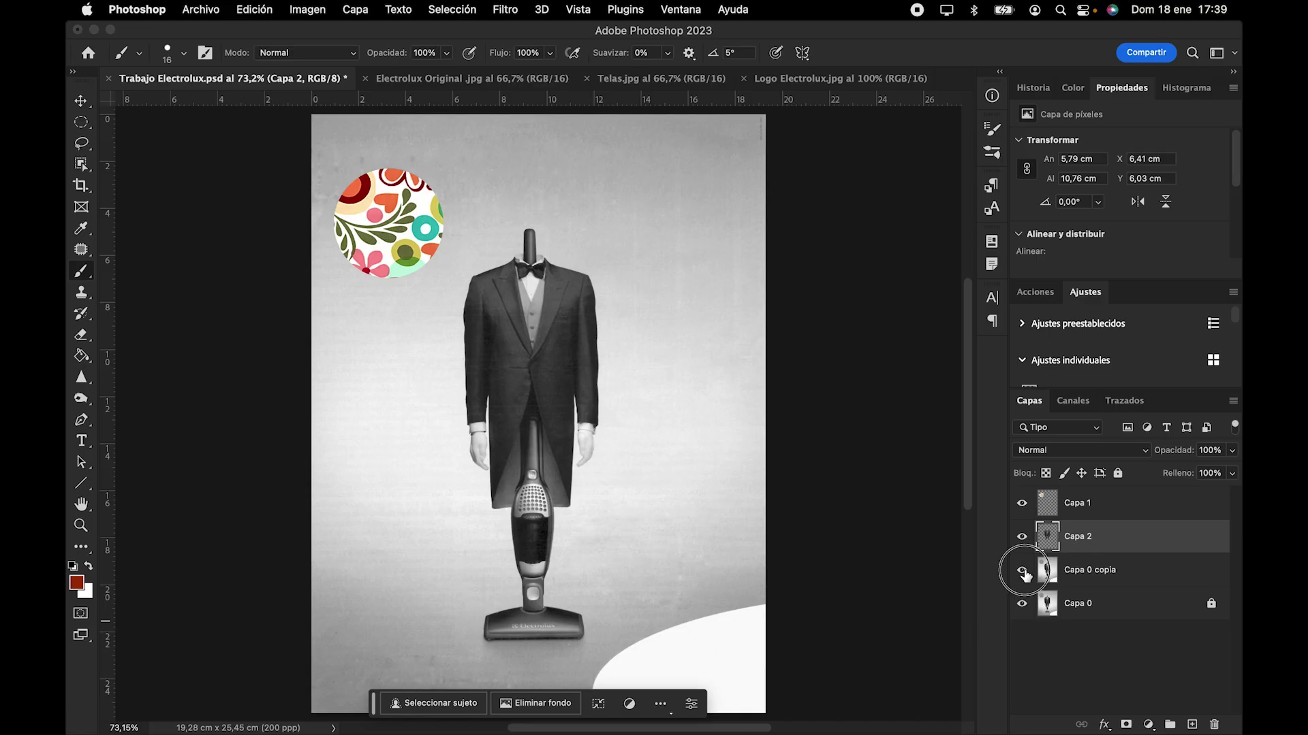
Step: Toggle the floral circle, background and base layers' visibility to check the jacket alone
{"action": "left_click_drag", "start_coordinate": [1021, 570], "coordinate": [1023, 606]}
{"action": "left_click", "coordinate": [1021, 504]}
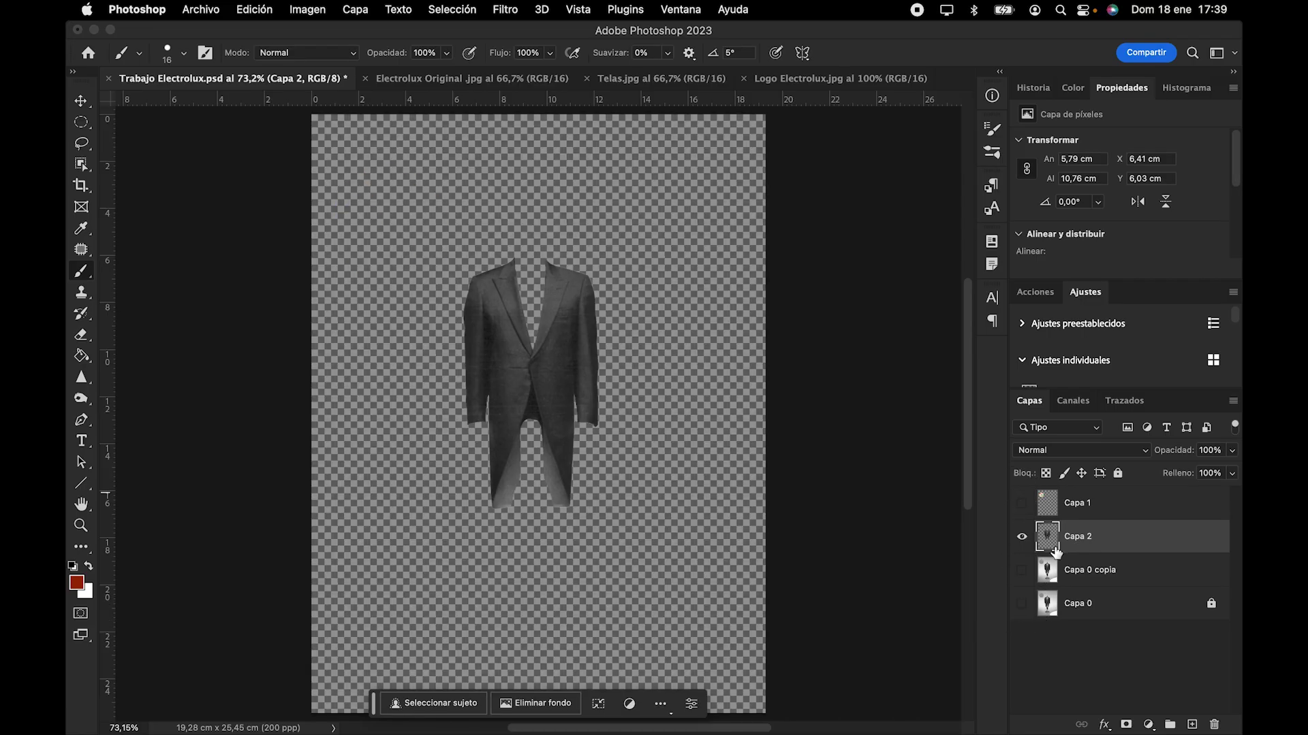
{"action": "left_click", "coordinate": [1022, 504]}
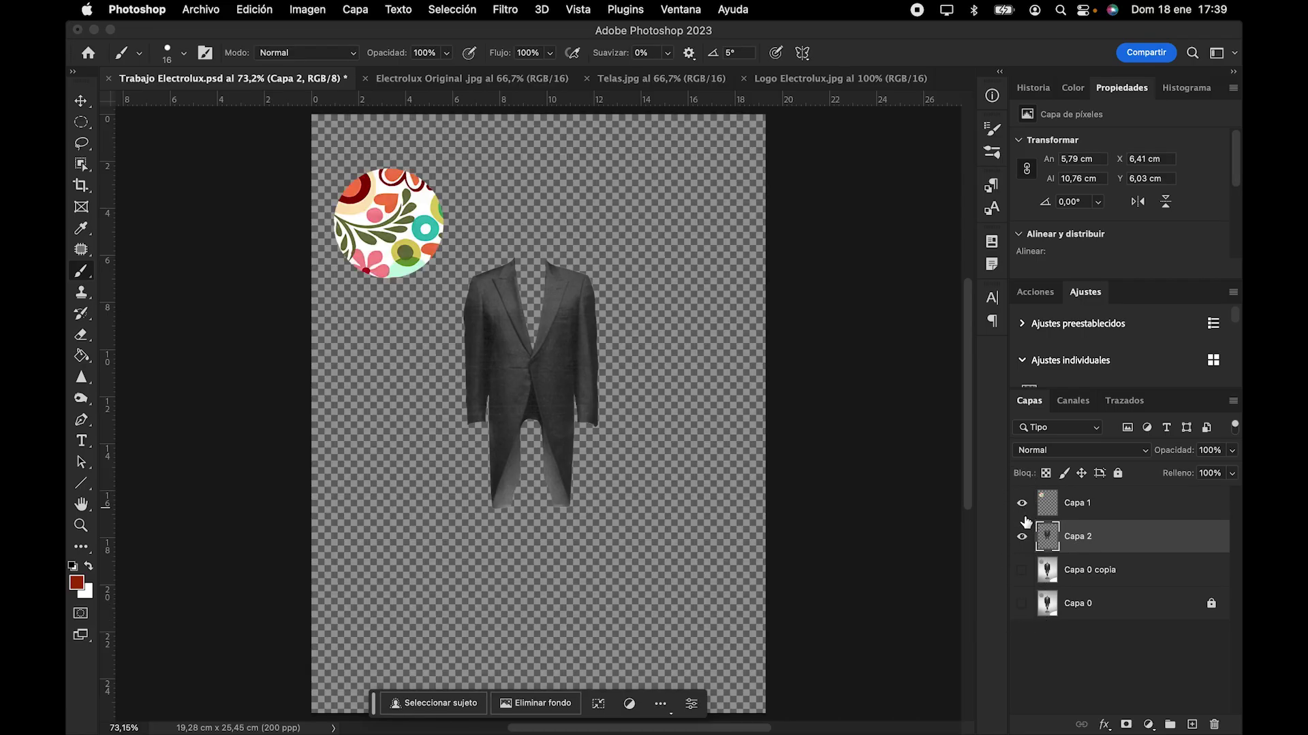
{"action": "left_click", "coordinate": [1022, 505]}
{"action": "left_click", "coordinate": [1022, 505]}
{"action": "left_click", "coordinate": [1022, 505]}
{"action": "left_click", "coordinate": [1022, 505]}
{"action": "left_click", "coordinate": [1022, 504]}
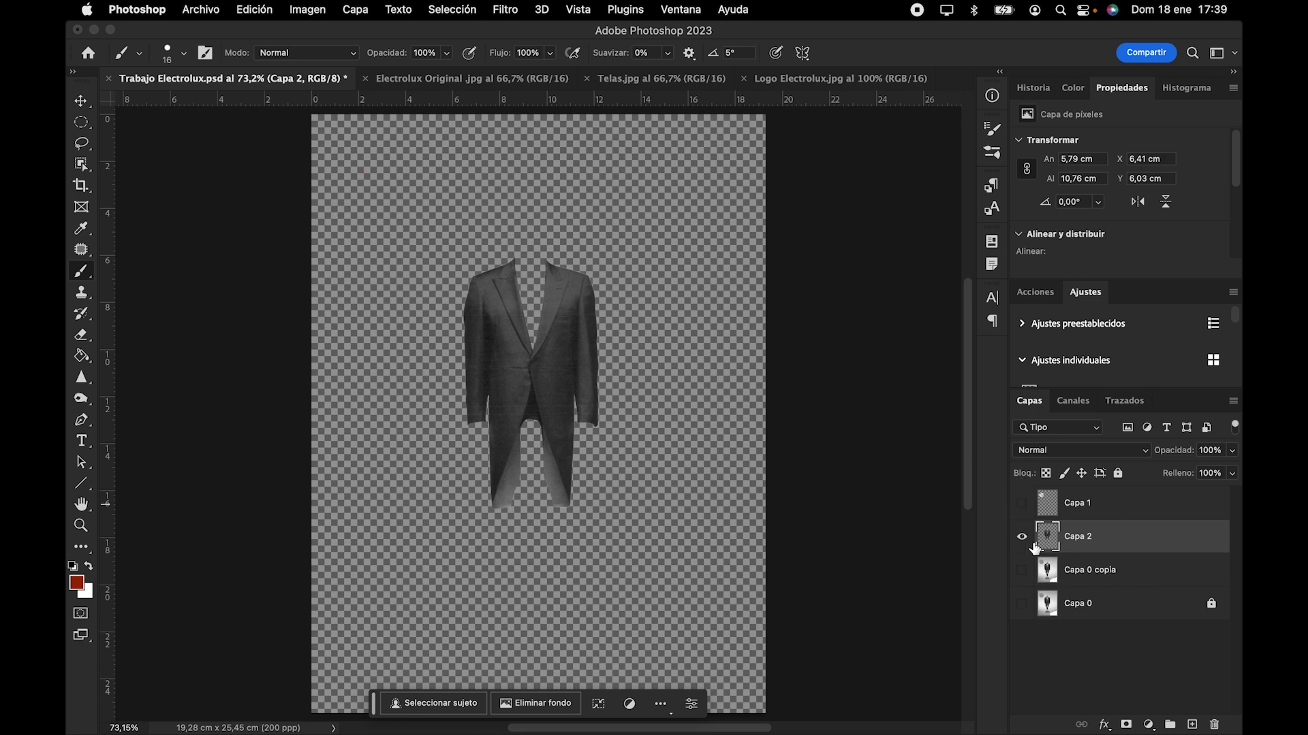
{"action": "left_click", "coordinate": [1022, 570]}
{"action": "left_click", "coordinate": [1021, 570]}
{"action": "left_click", "coordinate": [1021, 570]}
{"action": "left_click", "coordinate": [1022, 604]}
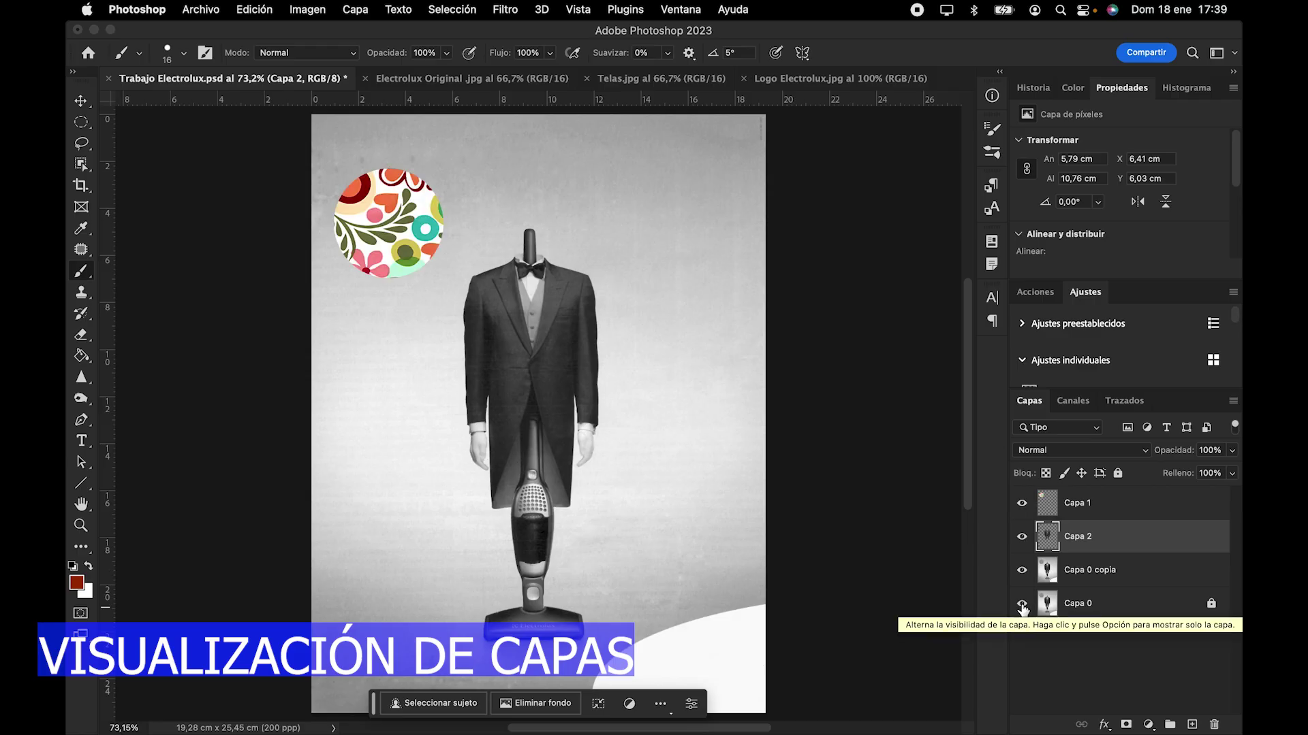
{"action": "left_click", "coordinate": [1023, 572]}
{"action": "left_click", "coordinate": [1022, 503]}
{"action": "left_click", "coordinate": [1022, 604]}
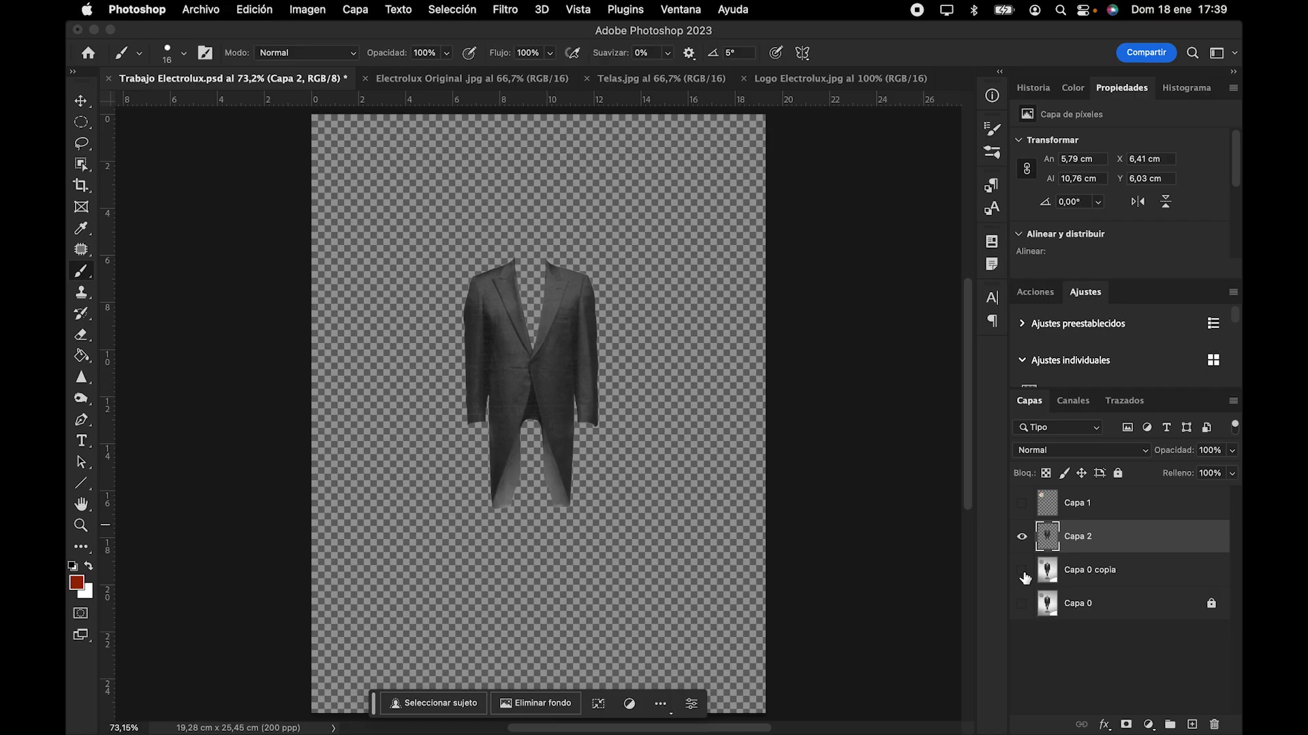
{"action": "left_click", "coordinate": [1021, 536], "text": "alt"}
Step: Rename the jacket layer 'chaqueta' and give it a red colour label
{"action": "double_click", "coordinate": [1077, 538]}
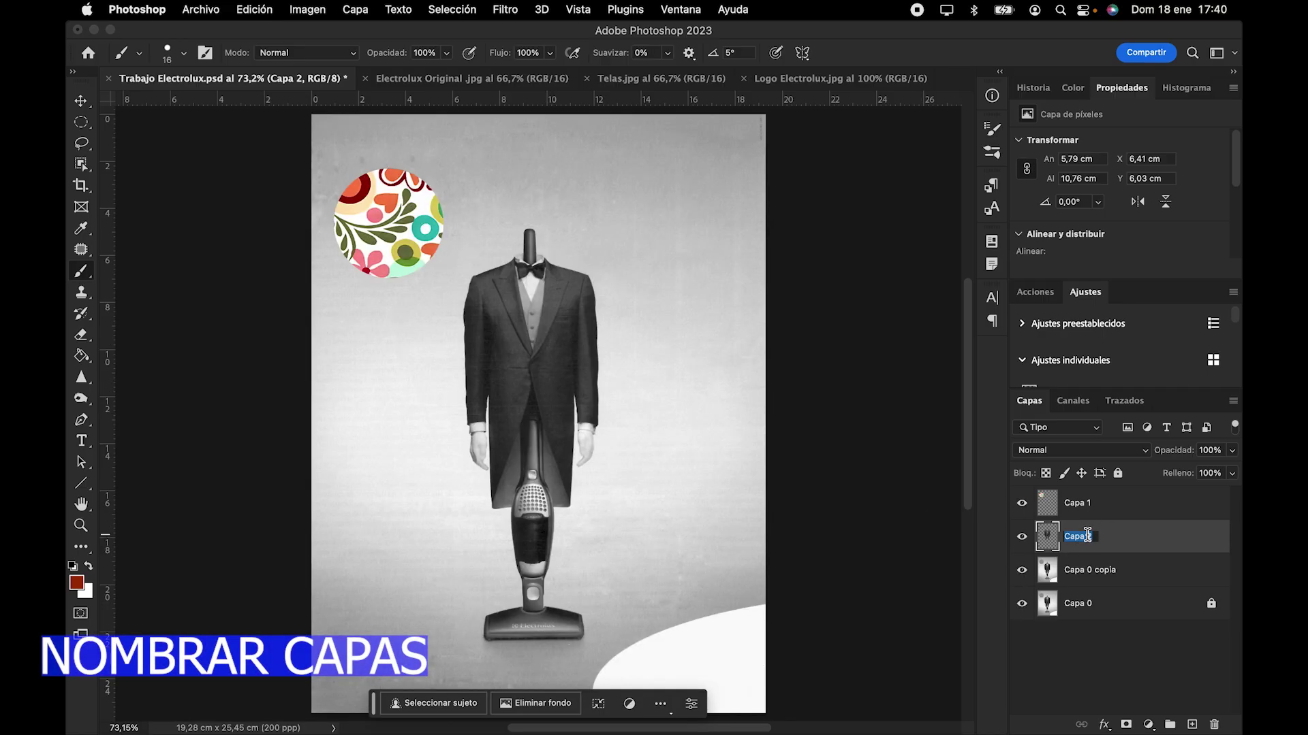
{"action": "type", "text": "chaqueta"}
{"action": "key", "text": "Return"}
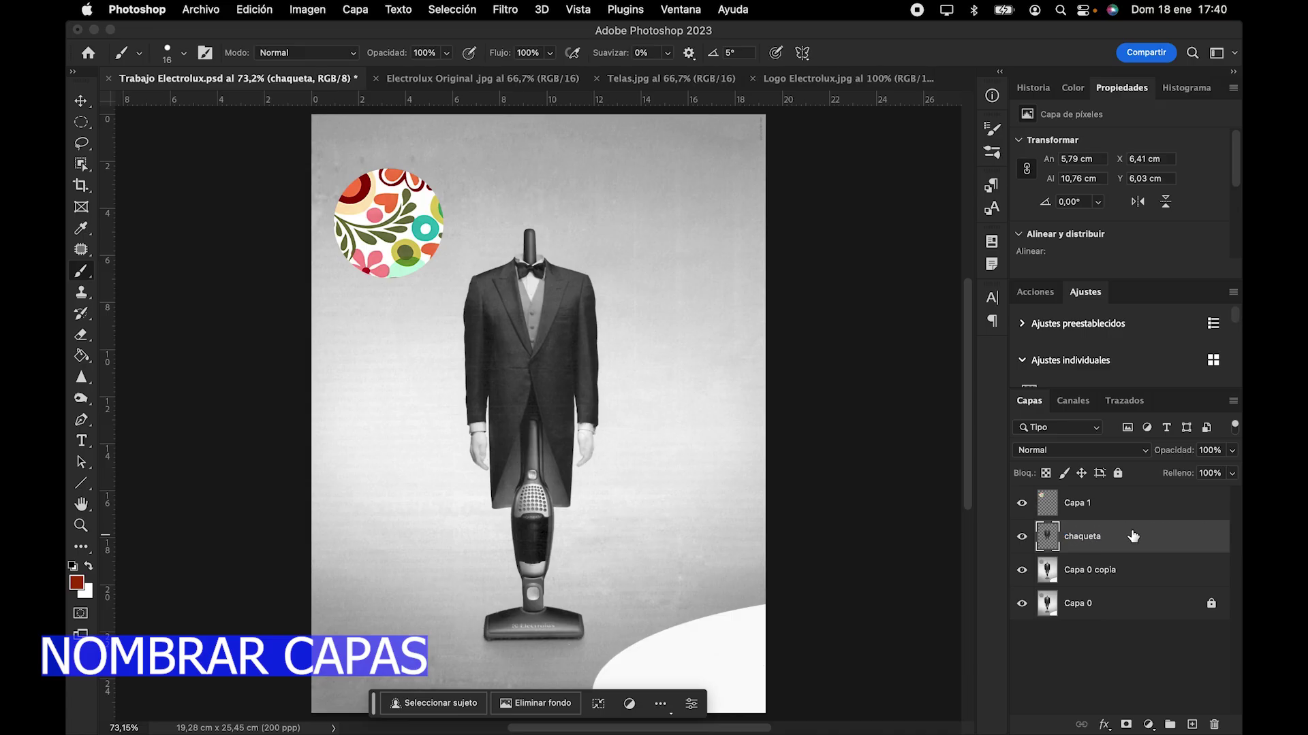
{"action": "right_click", "coordinate": [1132, 536]}
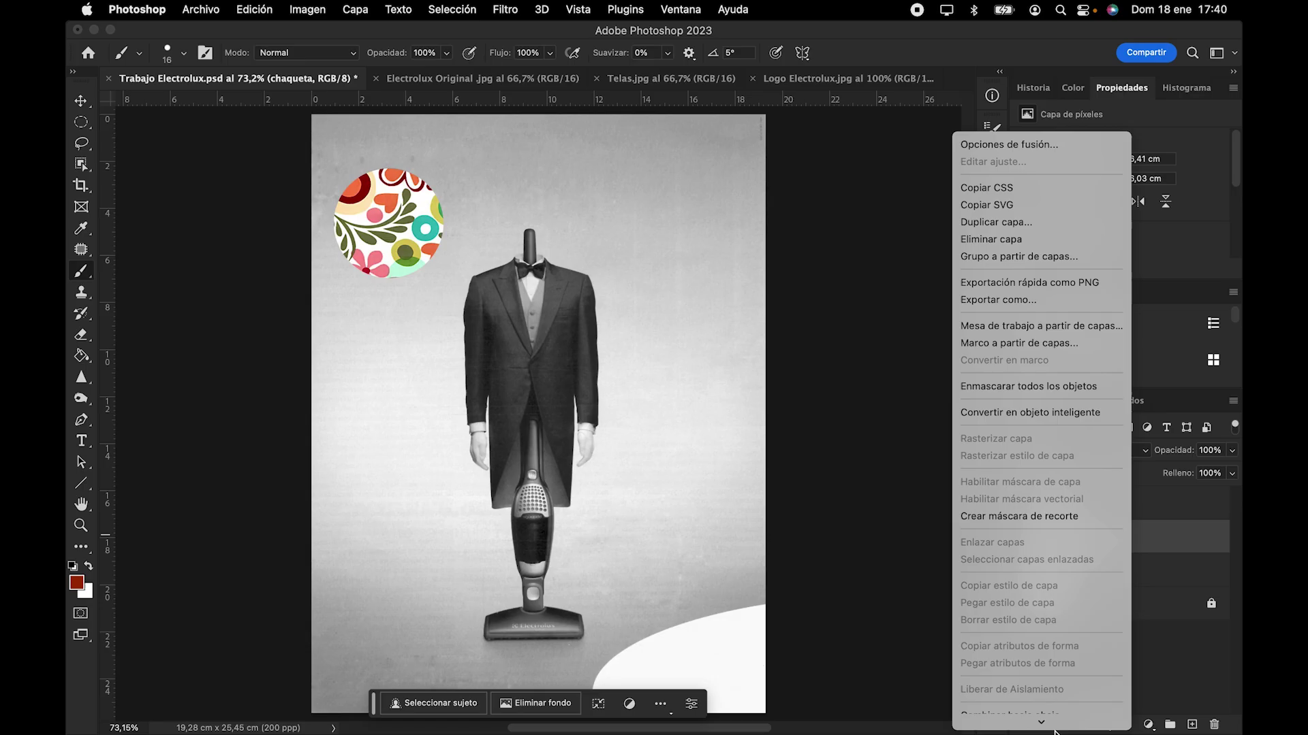
{"action": "mouse_move", "coordinate": [1055, 732]}
{"action": "left_click", "coordinate": [1016, 617]}
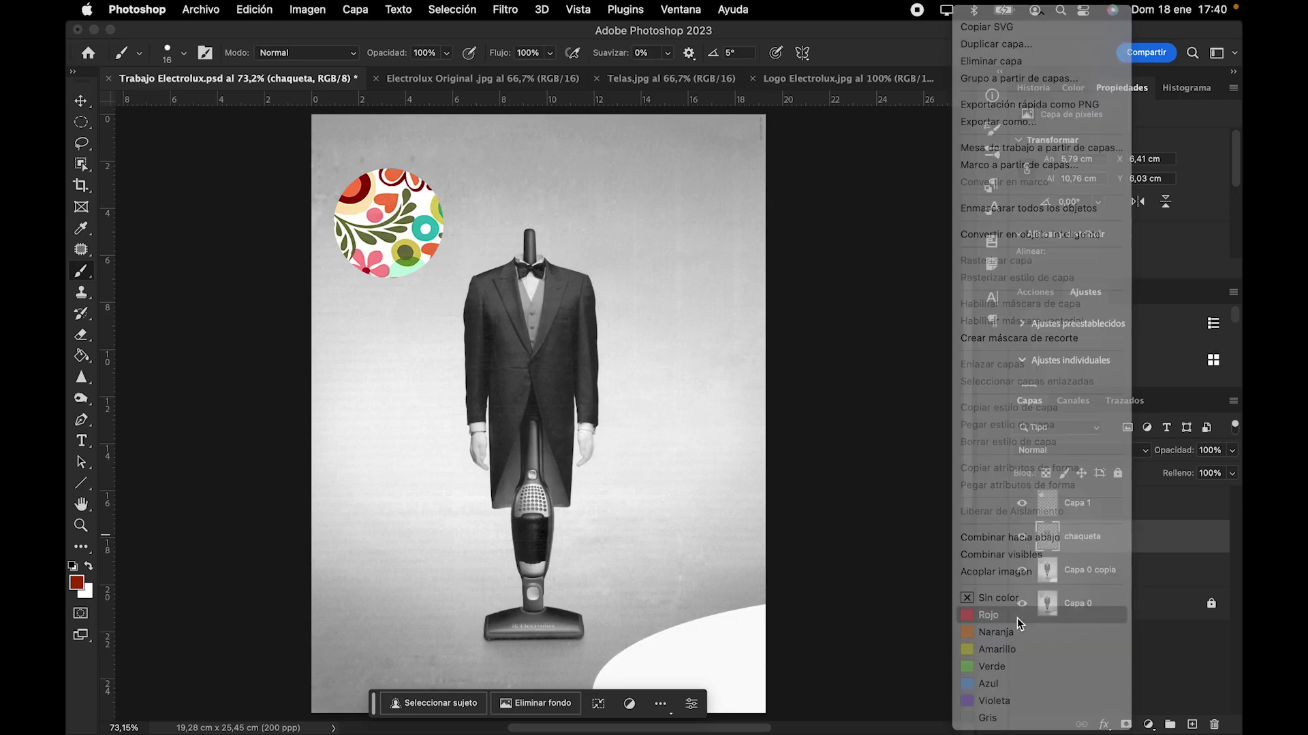
{"action": "left_click", "coordinate": [1092, 649]}
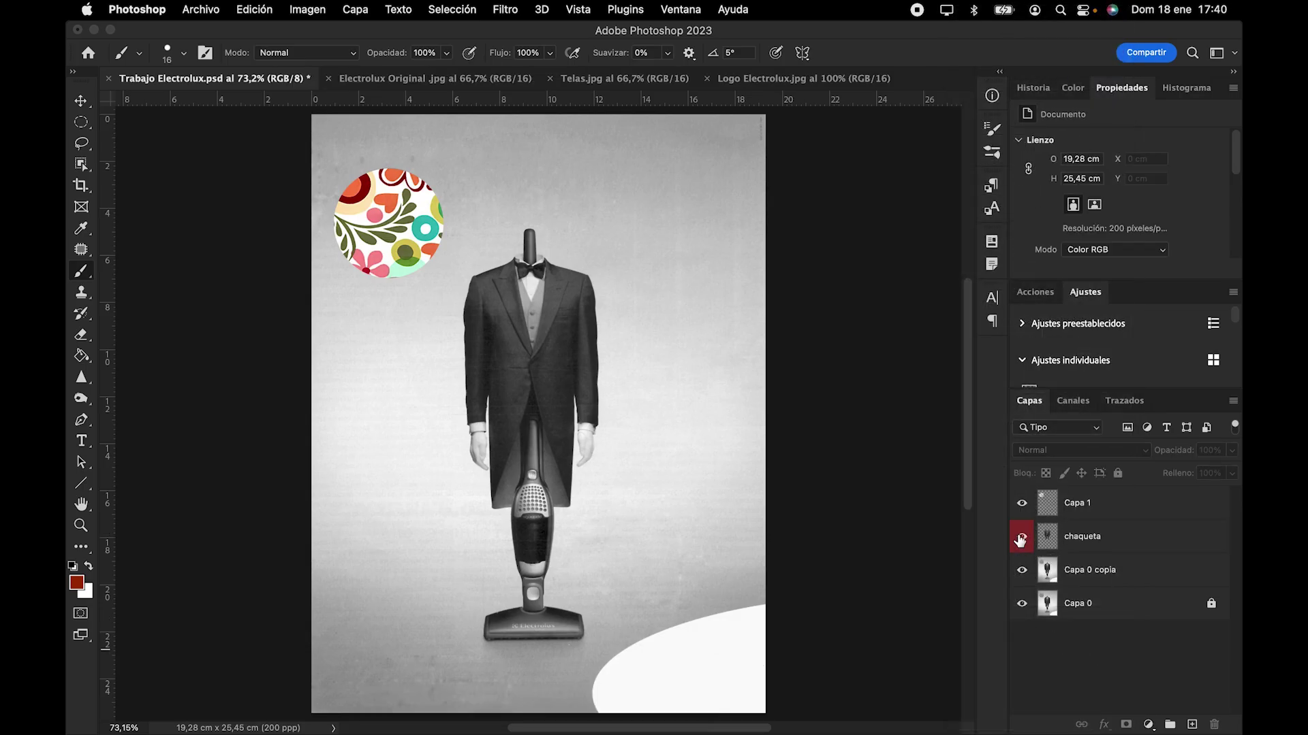
Step: Rename the floral circle layer 'circulo de tela' with an orange colour label
{"action": "left_click", "coordinate": [1089, 503]}
{"action": "right_click", "coordinate": [1095, 508]}
{"action": "left_click", "coordinate": [1100, 489]}
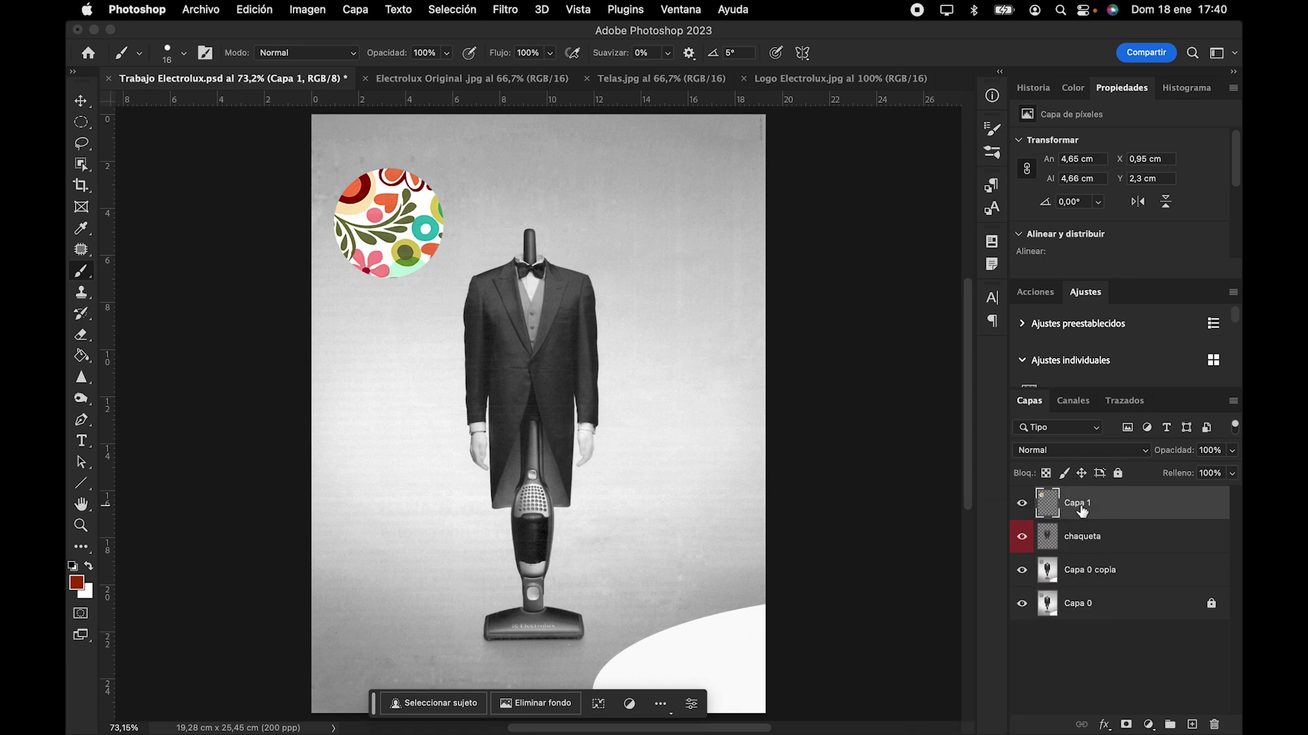
{"action": "double_click", "coordinate": [1081, 505]}
{"action": "type", "text": "circulo de tela"}
{"action": "key", "text": "Return"}
{"action": "right_click", "coordinate": [1096, 504]}
{"action": "left_click", "coordinate": [963, 633]}
Step: Rename Capa 0 copia to 'fondo' and give it a green colour label
{"action": "double_click", "coordinate": [1086, 571]}
{"action": "type", "text": "fondo"}
{"action": "key", "text": "Return"}
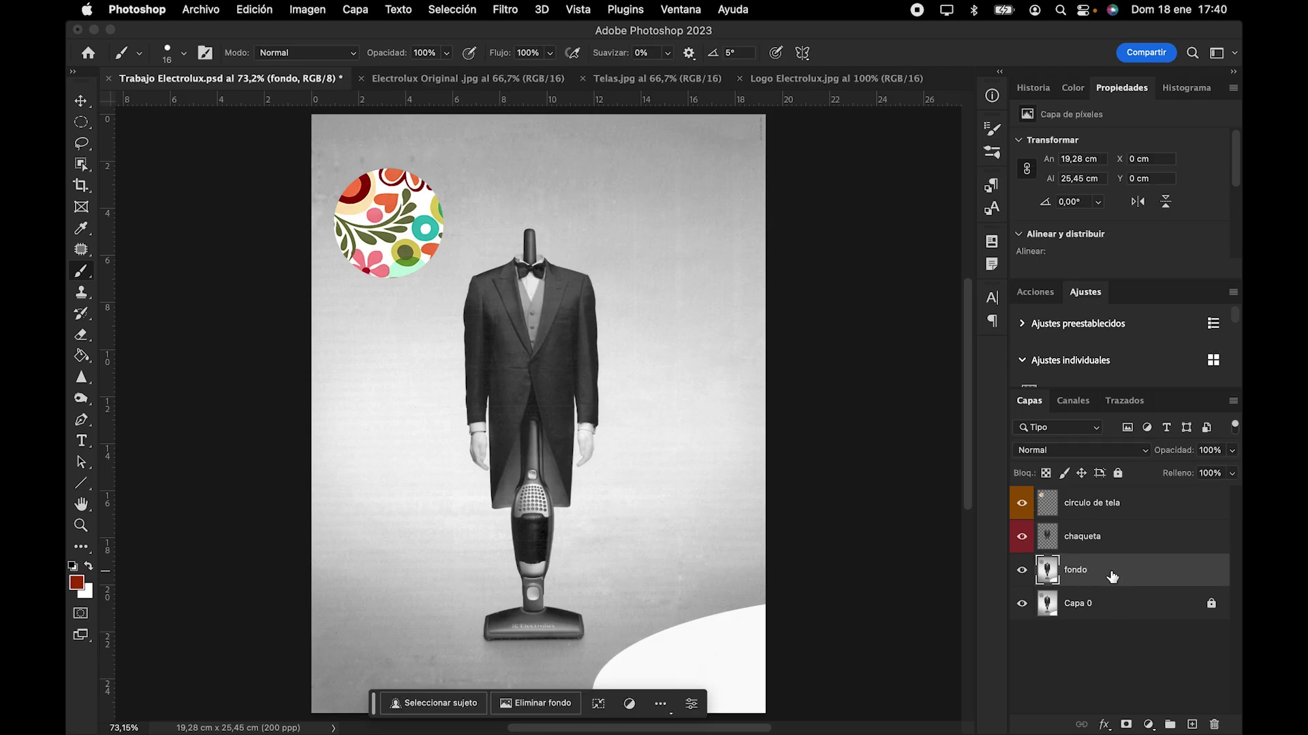
{"action": "right_click", "coordinate": [1124, 576]}
{"action": "left_click", "coordinate": [1003, 686]}
{"action": "left_click", "coordinate": [1124, 503]}
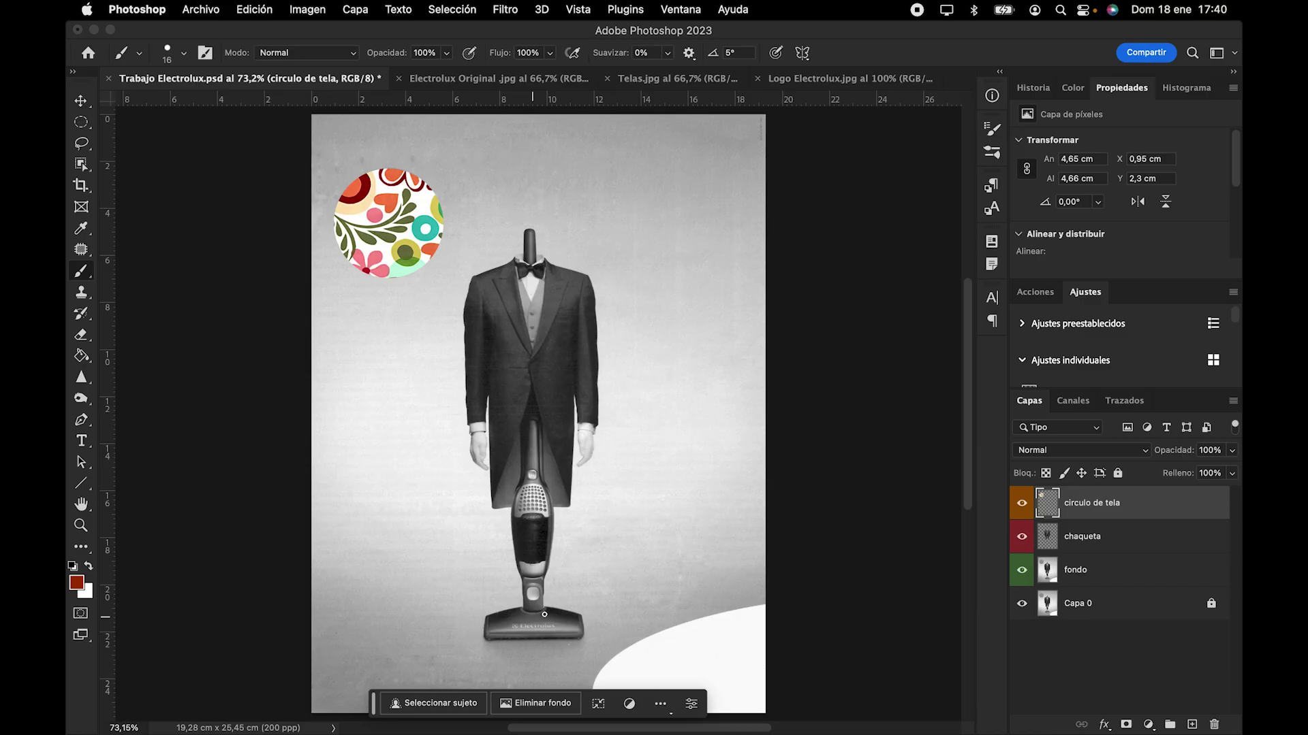
{"action": "scroll", "coordinate": [533, 538], "scroll_direction": "up", "scroll_amount": 5}
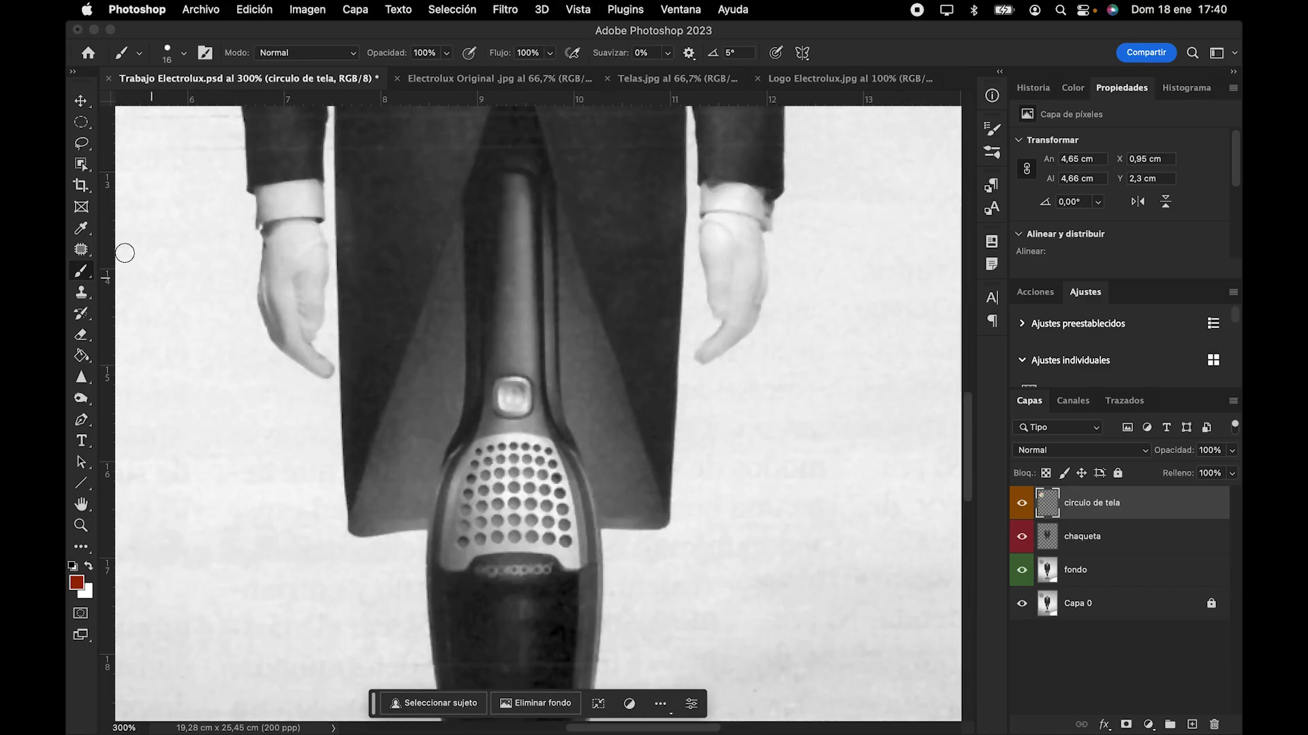
{"action": "left_click", "coordinate": [84, 420]}
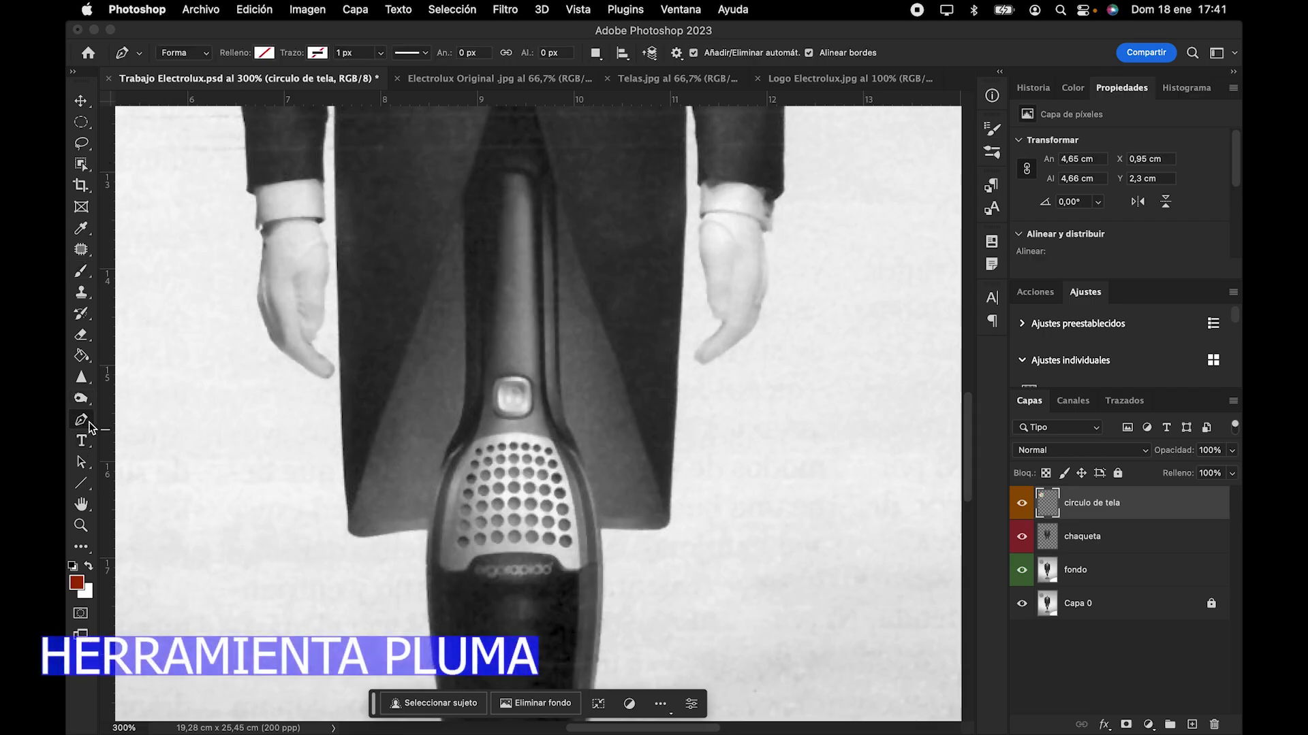
Step: Start the pen path at the handle's top with a curved anchor and a corner point, undoing misplaced points
{"action": "left_click", "coordinate": [515, 151]}
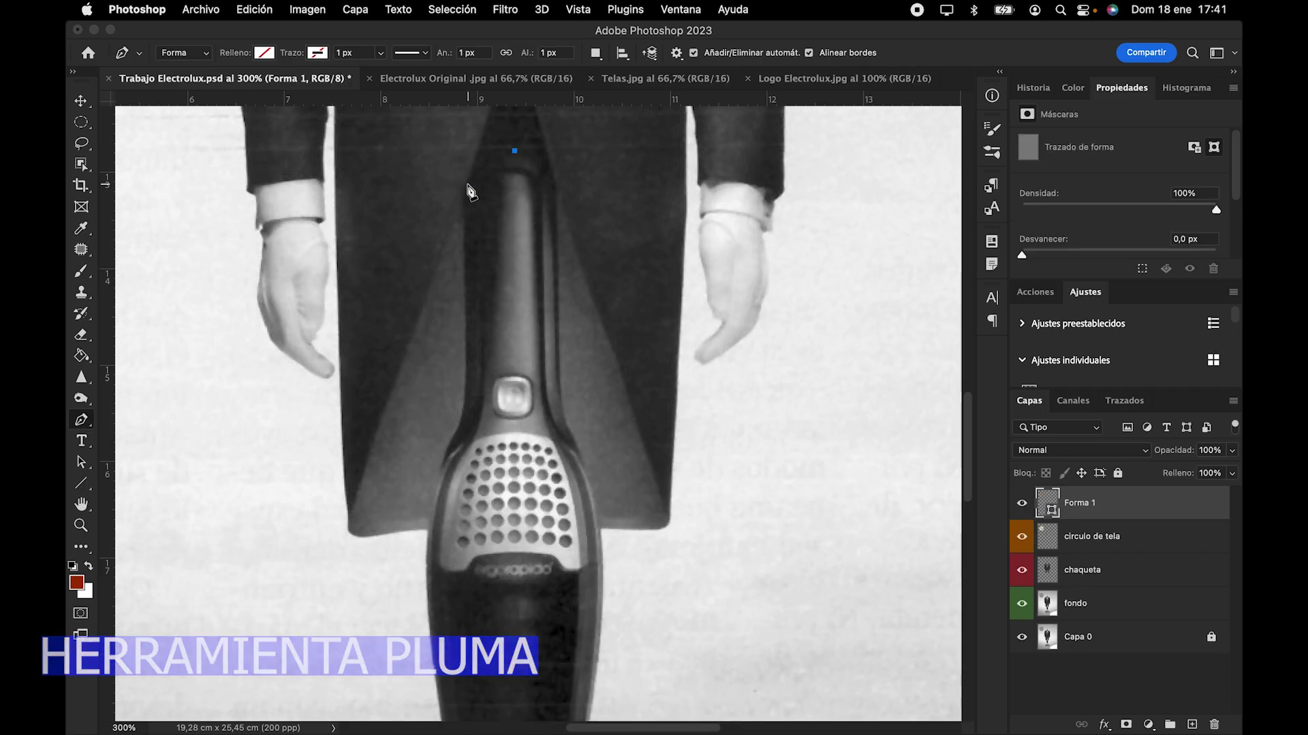
{"action": "left_click_drag", "start_coordinate": [467, 184], "coordinate": [465, 210]}
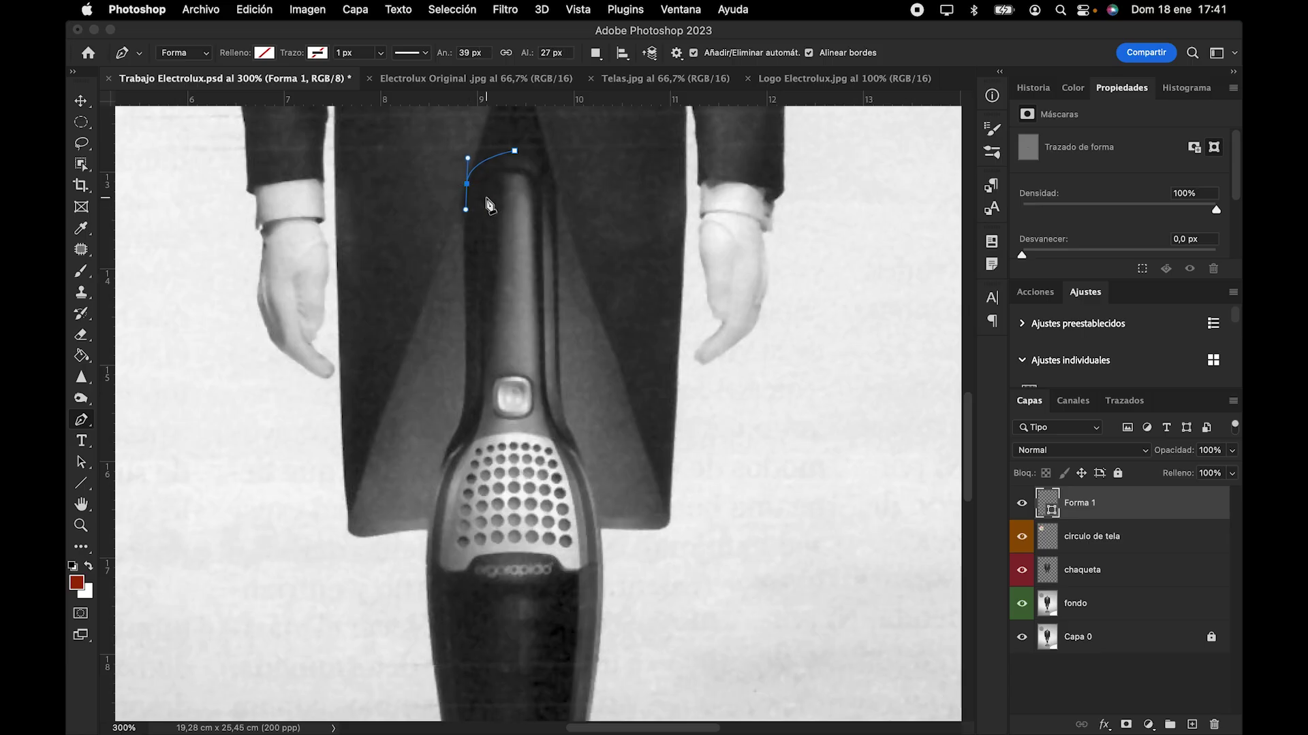
{"action": "left_click", "coordinate": [467, 184], "text": "alt"}
{"action": "left_click", "coordinate": [466, 310]}
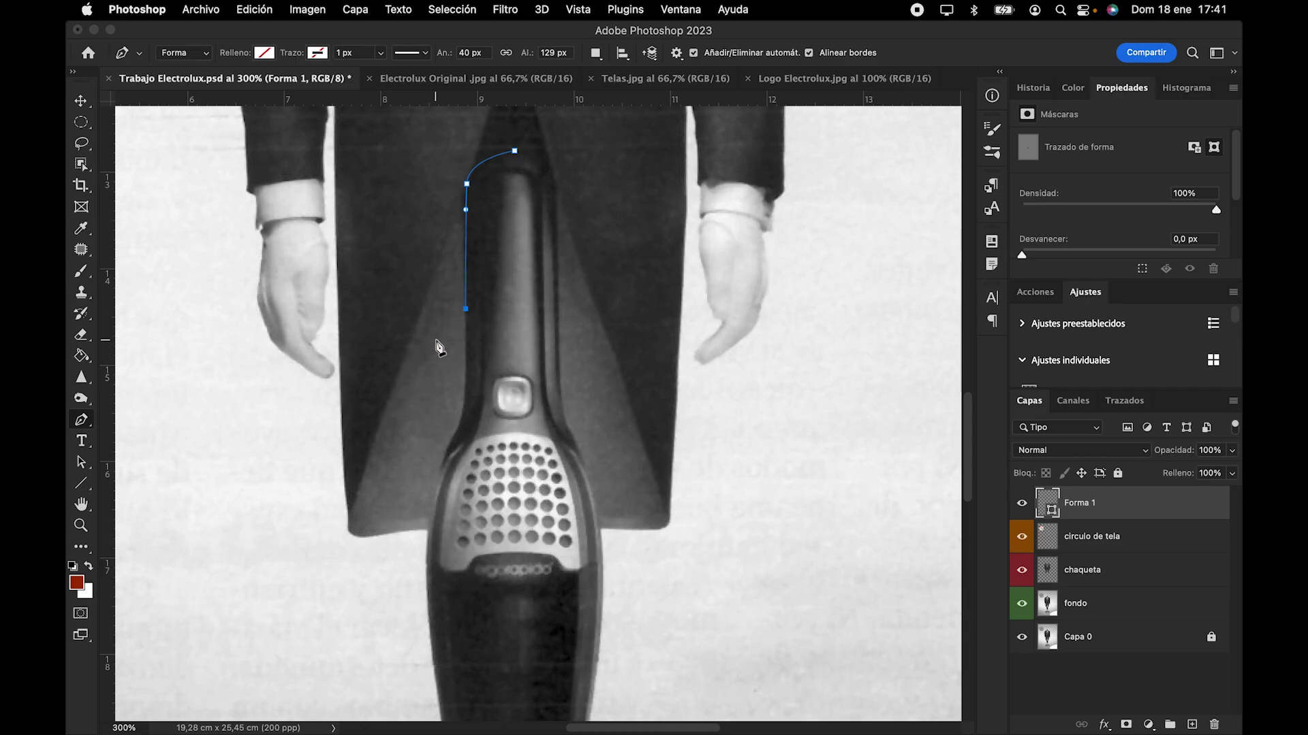
{"action": "key", "text": "super+z"}
{"action": "left_click", "coordinate": [444, 260]}
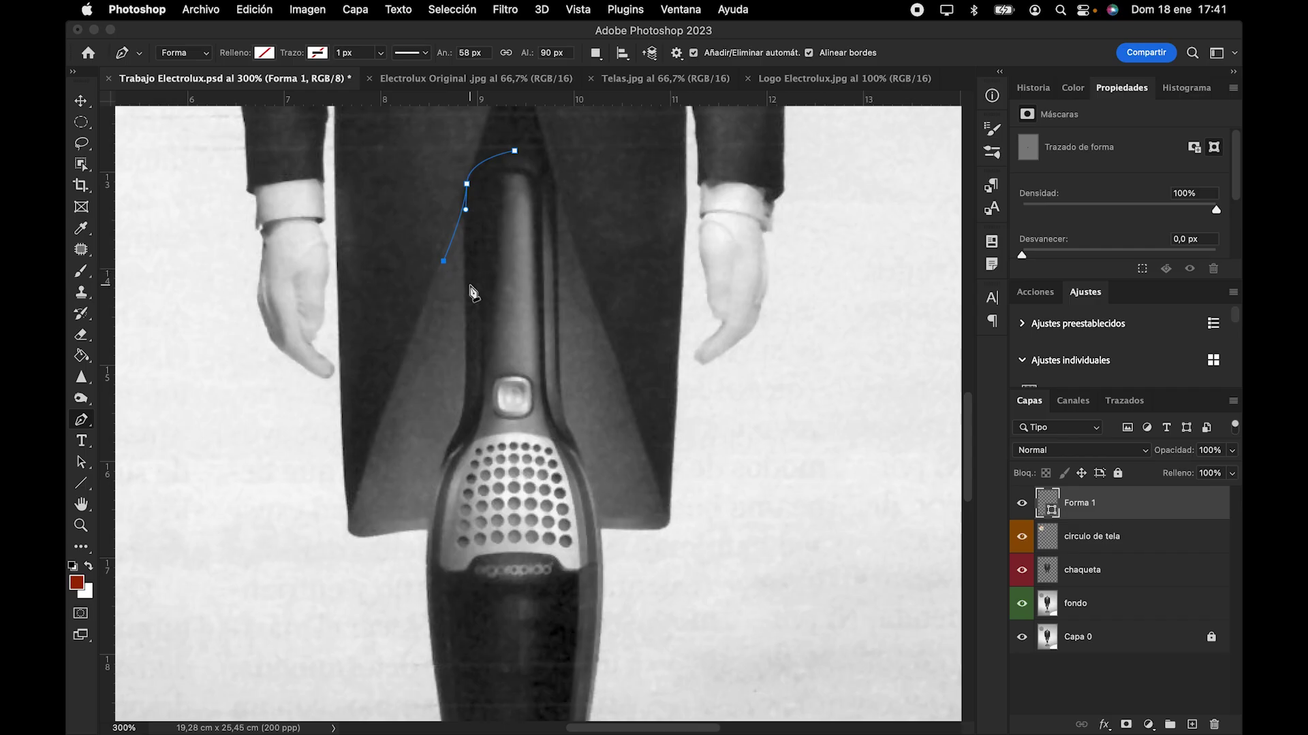
{"action": "key", "text": "super+z"}
{"action": "left_click", "coordinate": [467, 186]}
{"action": "left_click", "coordinate": [466, 300]}
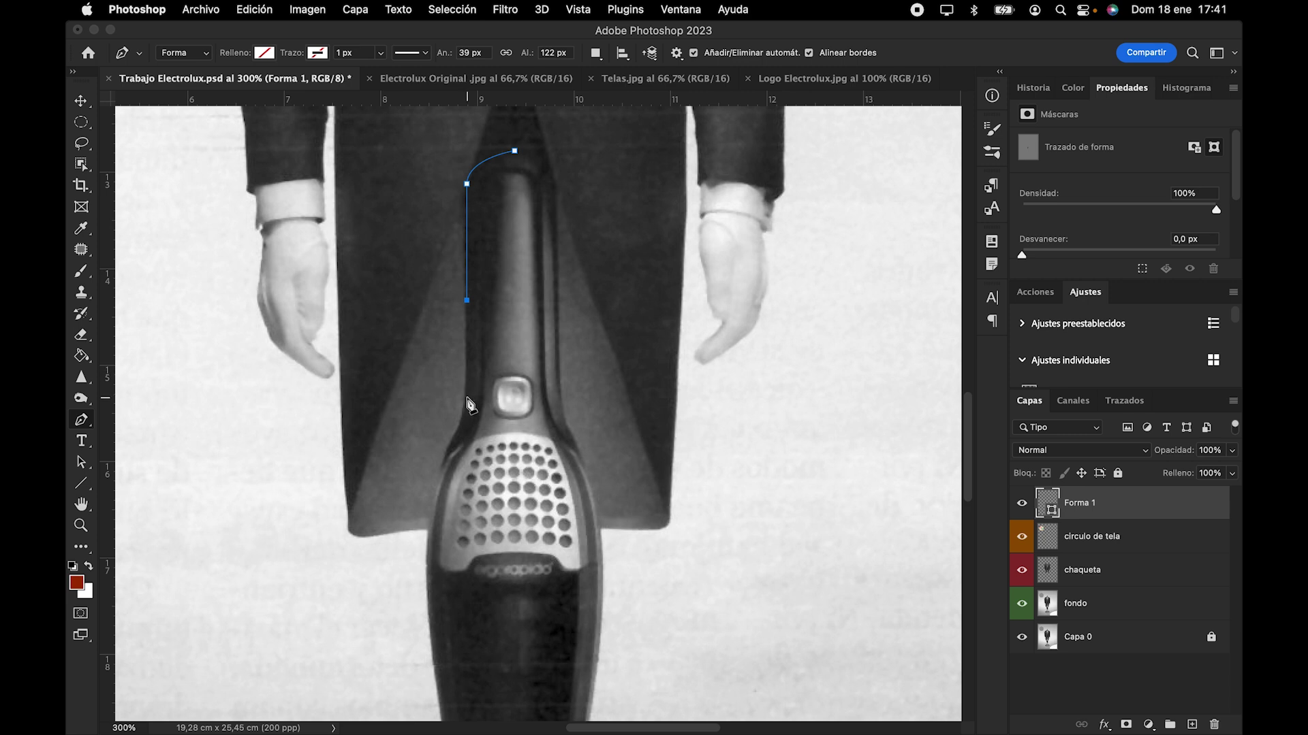
{"action": "key", "text": "ctrl+z"}
Step: Reshape the top anchor and extend the path down the handle's left edge to the nozzle
{"action": "left_click", "coordinate": [467, 185]}
{"action": "left_click_drag", "start_coordinate": [469, 191], "coordinate": [466, 192]}
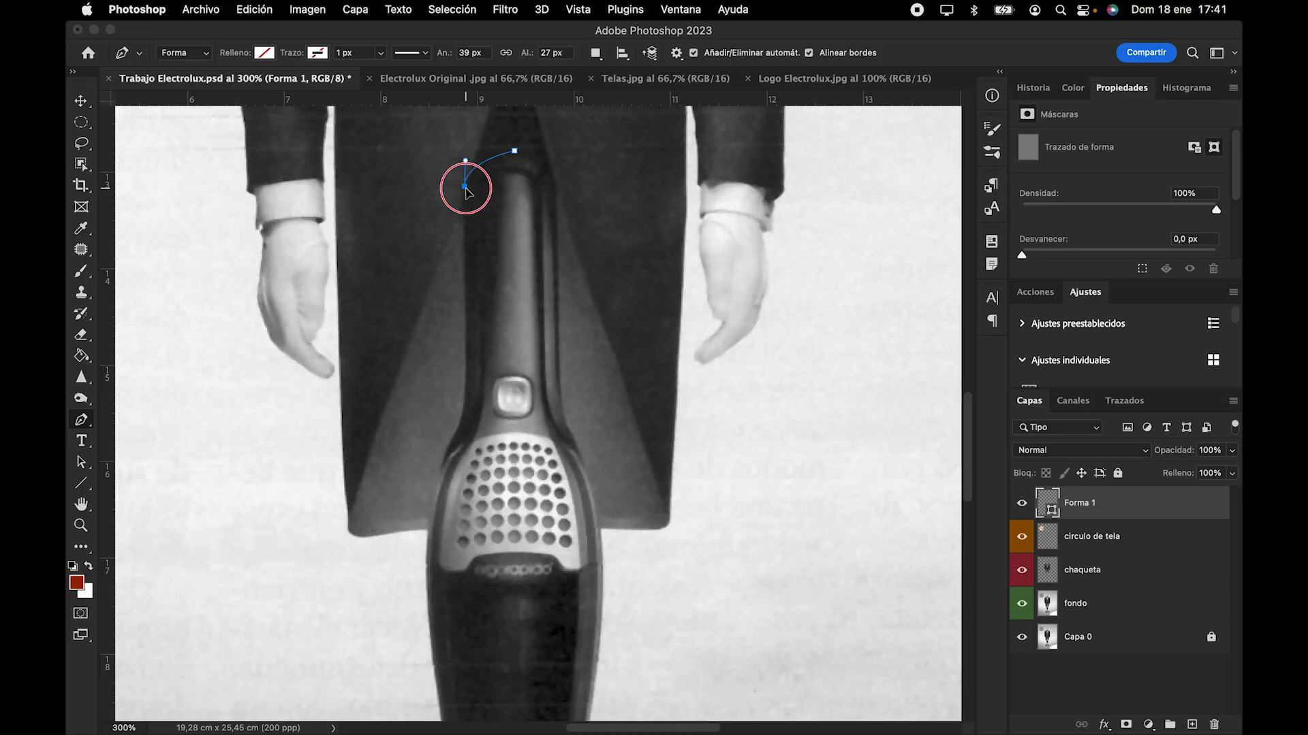
{"action": "left_click", "coordinate": [467, 307]}
{"action": "left_click", "coordinate": [467, 392]}
{"action": "left_click_drag", "start_coordinate": [449, 443], "coordinate": [436, 454]}
{"action": "left_click_drag", "start_coordinate": [426, 538], "coordinate": [427, 542]}
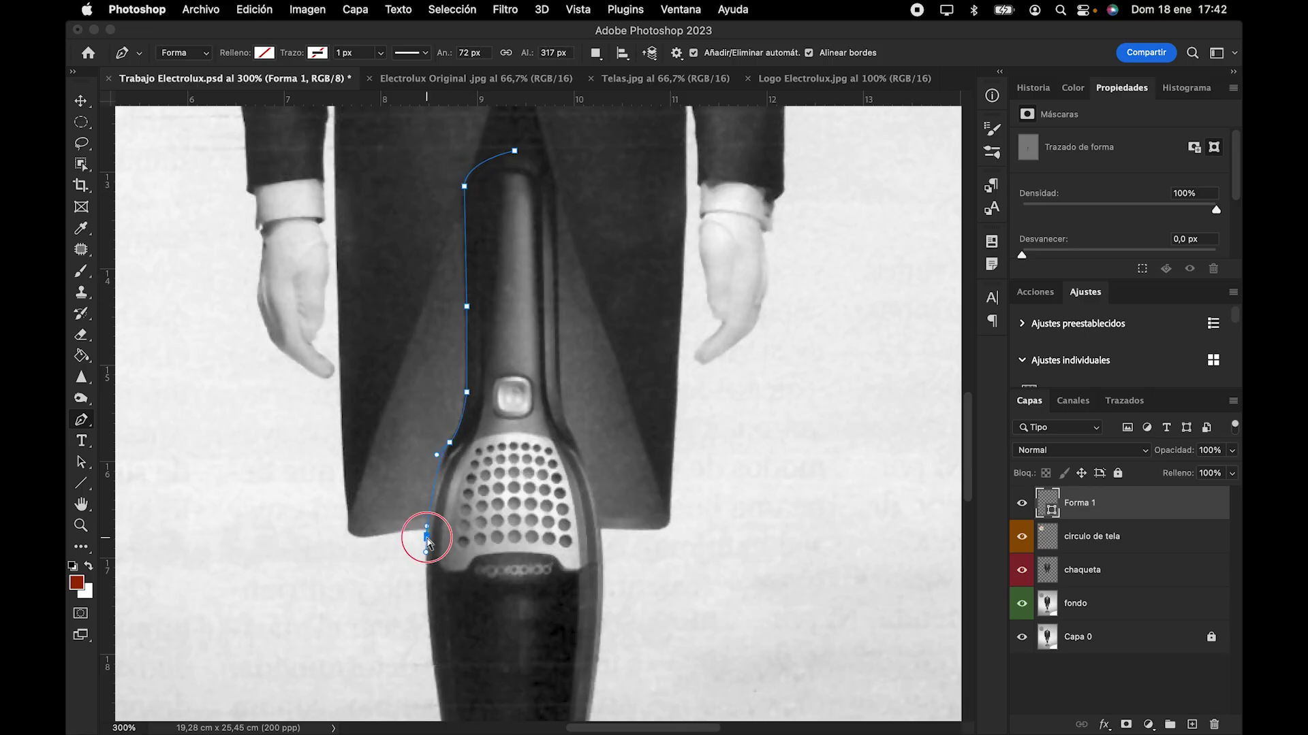
{"action": "key", "text": "super+z"}
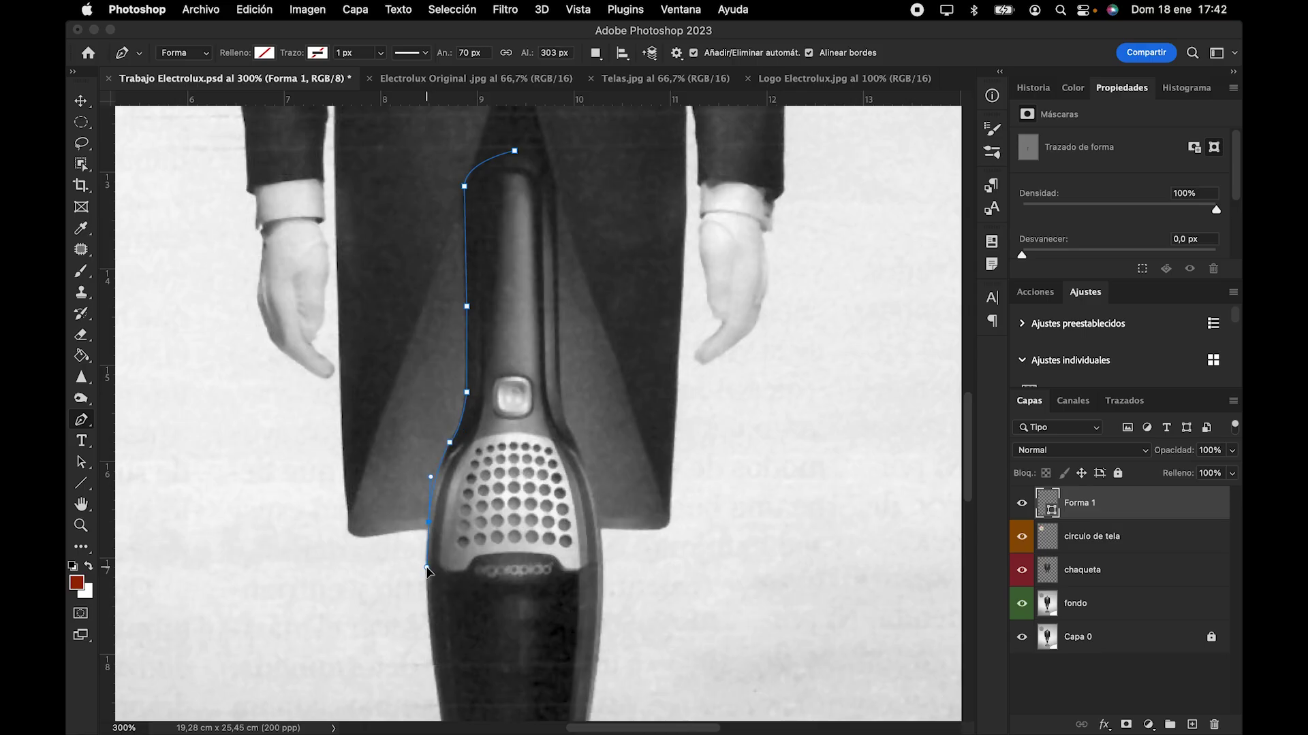
{"action": "left_click", "coordinate": [474, 526]}
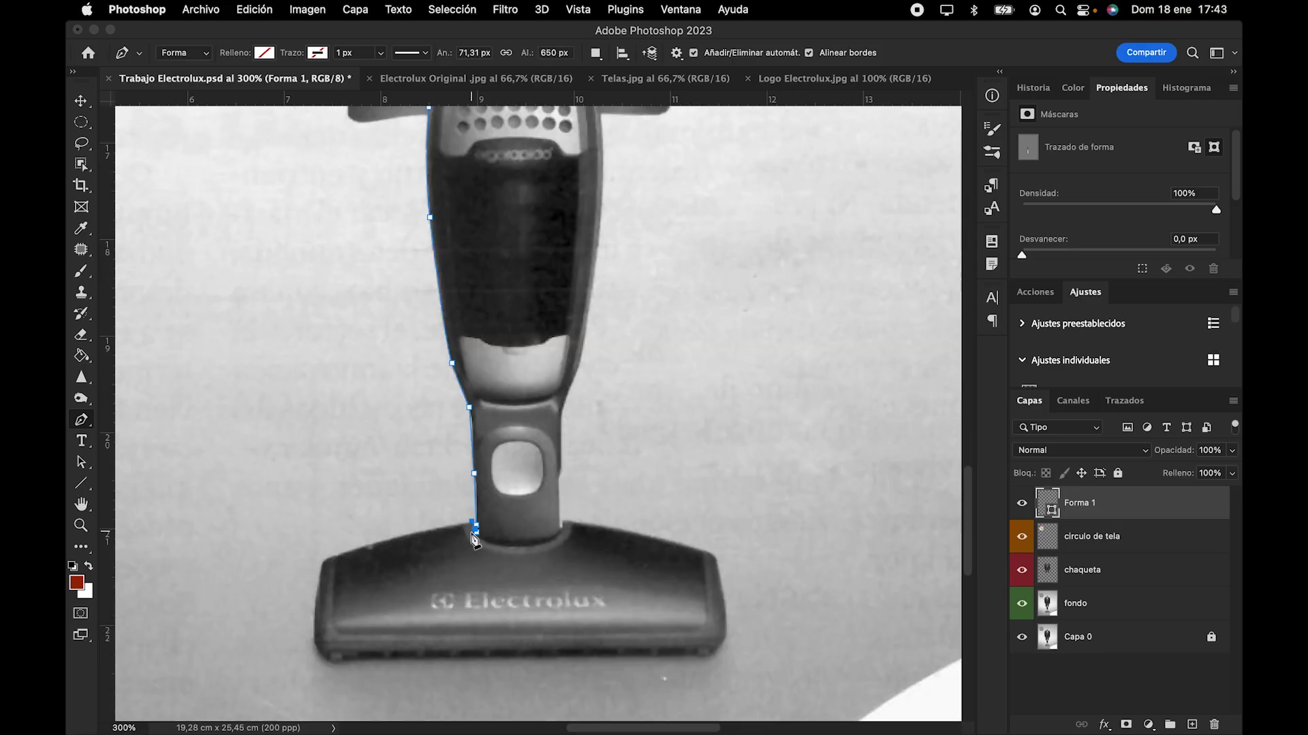
Step: Zoom in and add anchors around the base's right end and top corner, removing stray points
{"action": "key", "text": "super+plus"}
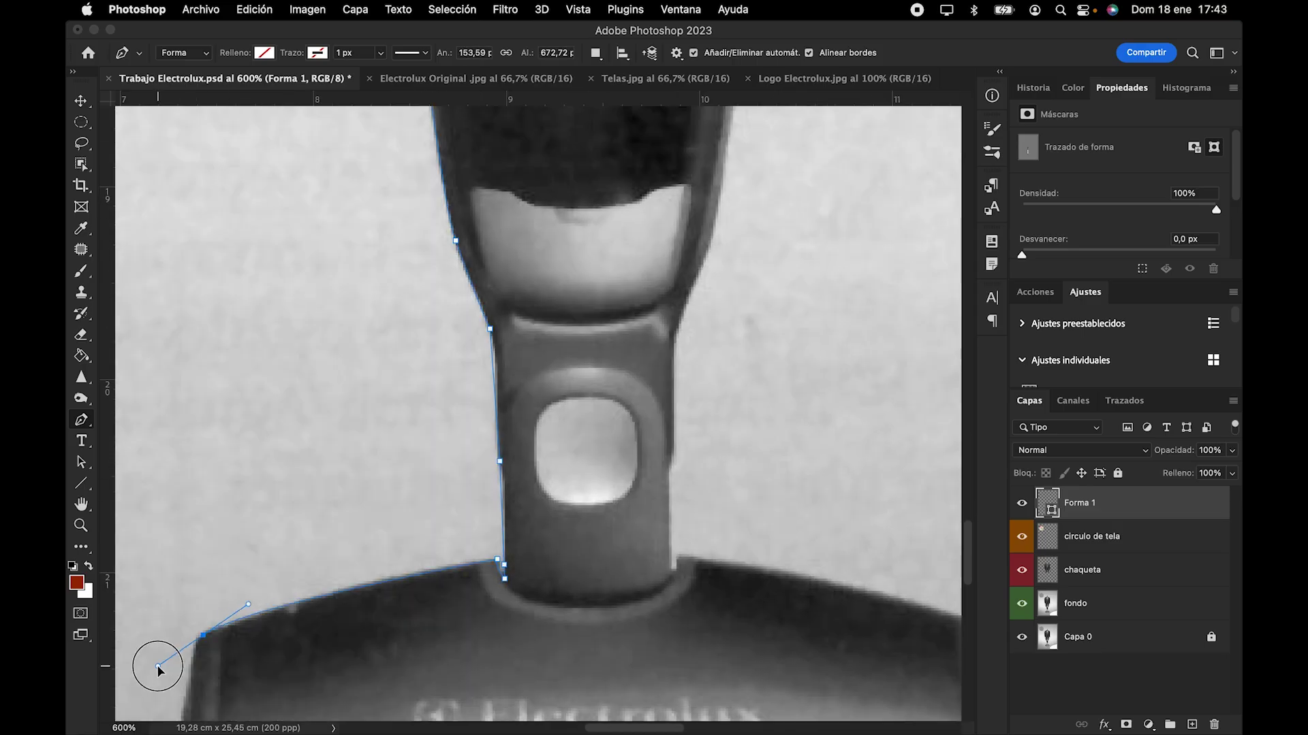
{"action": "scroll", "coordinate": [477, 408], "scroll_direction": "down", "scroll_amount": 5}
{"action": "scroll", "coordinate": [477, 409], "scroll_direction": "right", "scroll_amount": 5}
{"action": "left_click", "coordinate": [666, 580]}
{"action": "left_click_drag", "start_coordinate": [382, 307], "coordinate": [460, 313]}
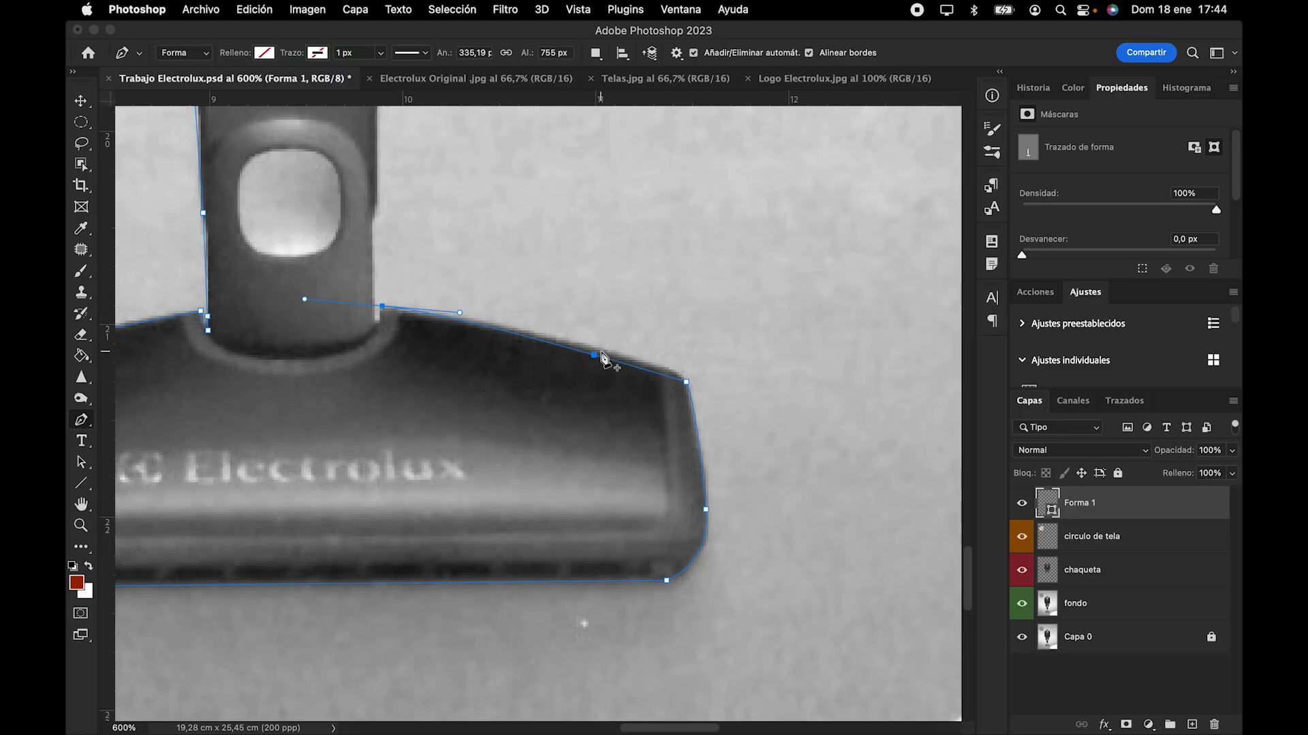
{"action": "left_click", "coordinate": [561, 346]}
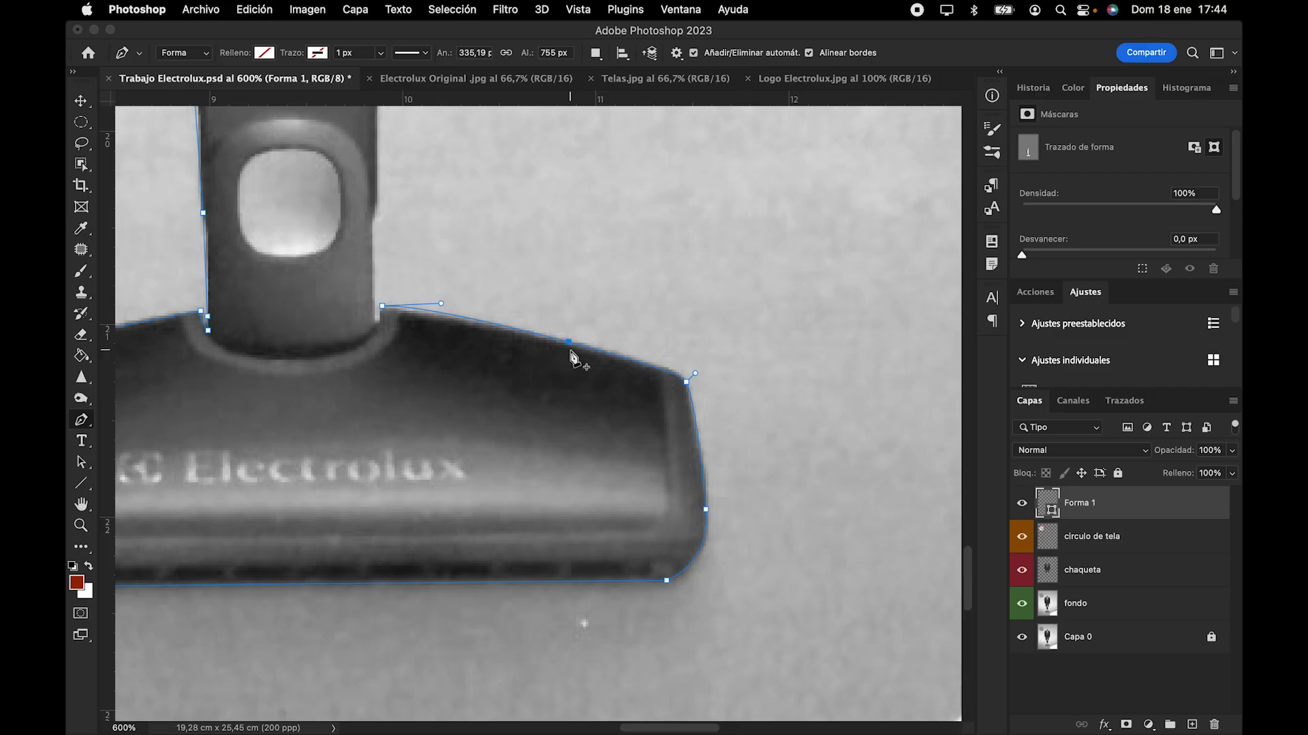
{"action": "left_click", "coordinate": [382, 308]}
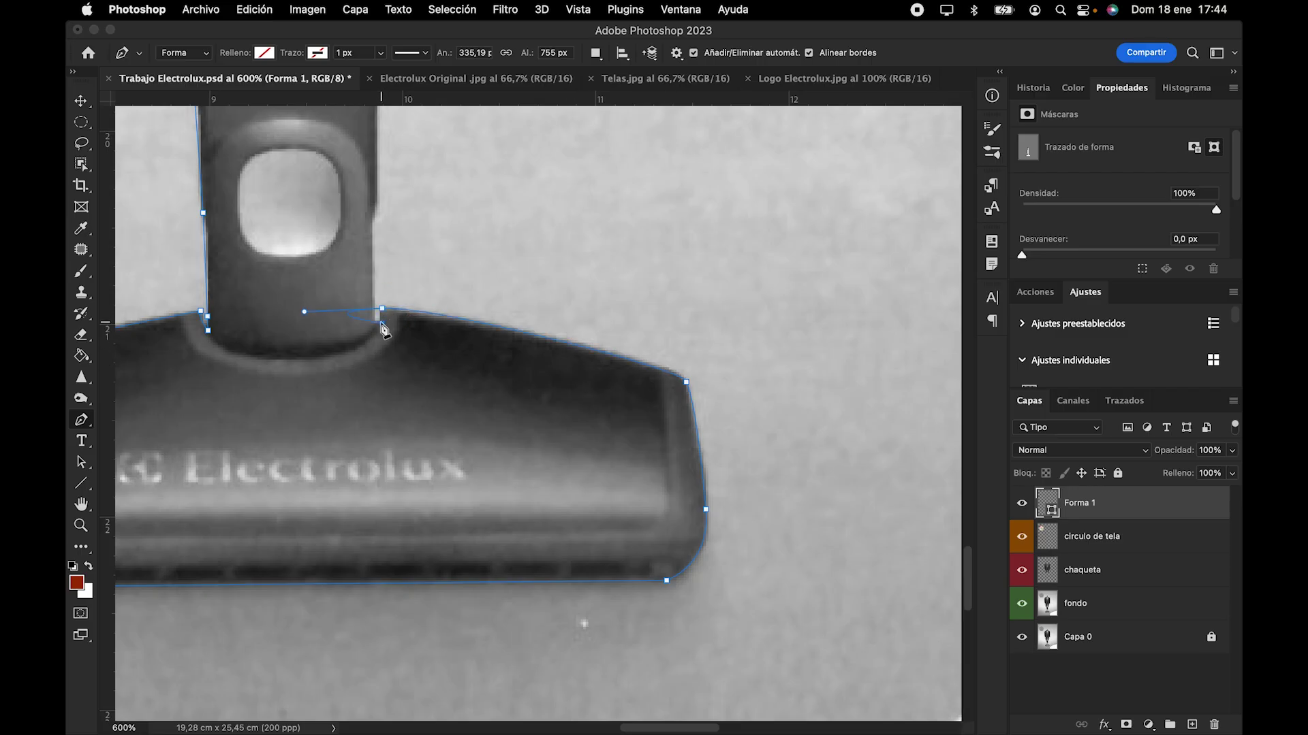
{"action": "left_click", "coordinate": [380, 318]}
{"action": "left_click", "coordinate": [384, 318]}
Step: Curve the path around the handle top to close the outline, then fit the image to the window
{"action": "scroll", "coordinate": [392, 204], "scroll_direction": "up", "scroll_amount": 15}
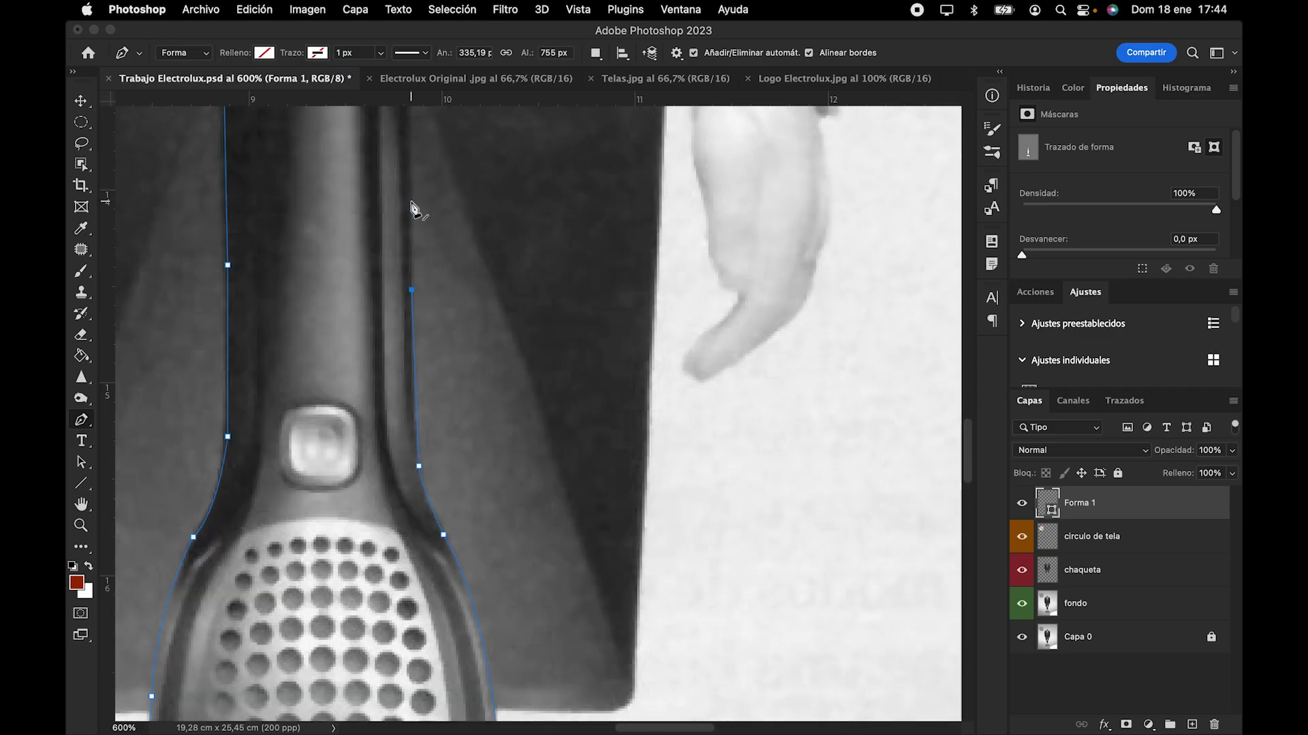
{"action": "scroll", "coordinate": [412, 207], "scroll_direction": "up", "scroll_amount": 5}
{"action": "left_click_drag", "start_coordinate": [279, 191], "coordinate": [371, 202]}
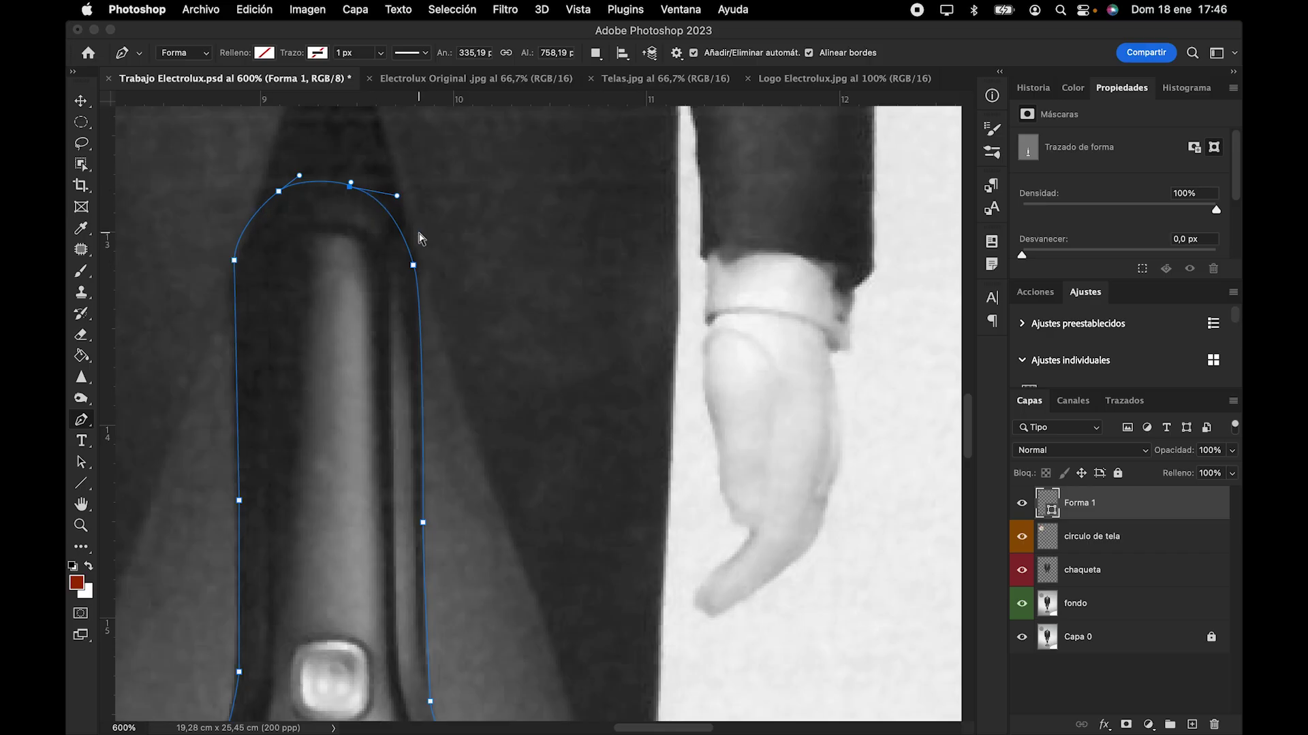
{"action": "key", "text": "super+0"}
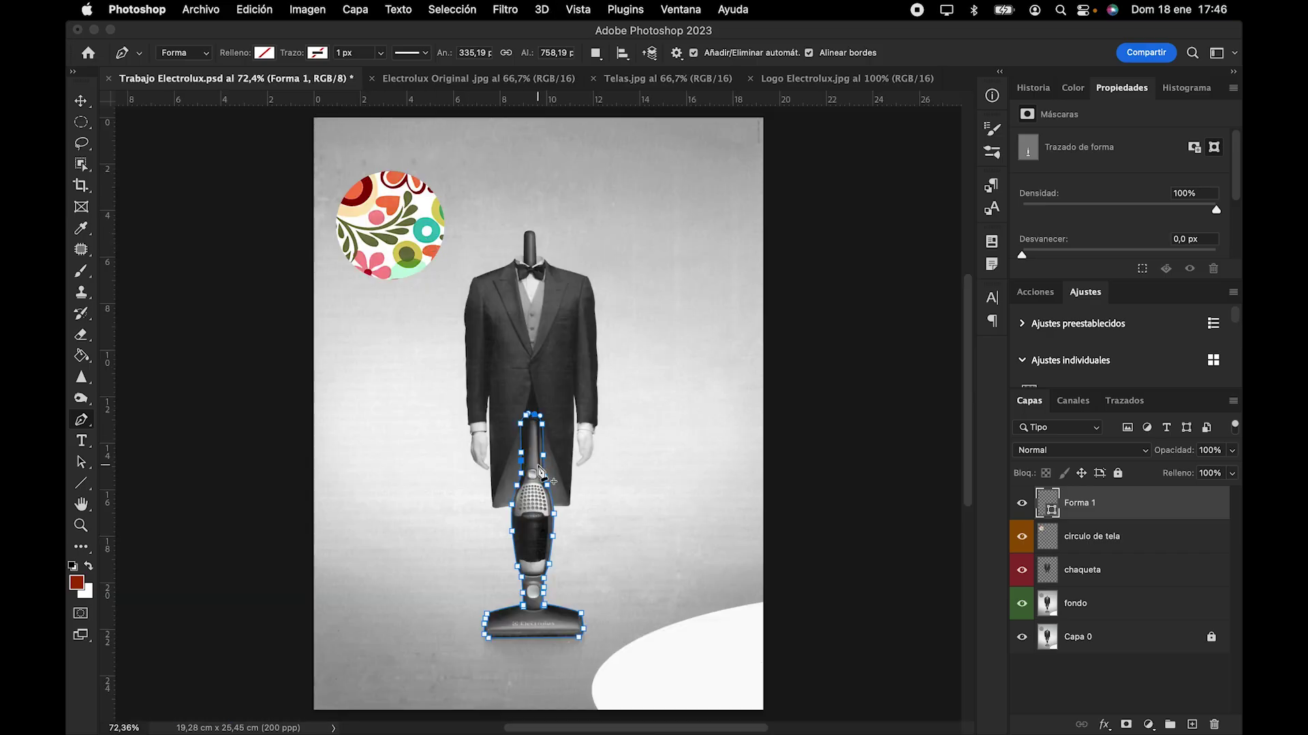
{"action": "scroll", "coordinate": [538, 470], "scroll_direction": "up", "scroll_amount": 5}
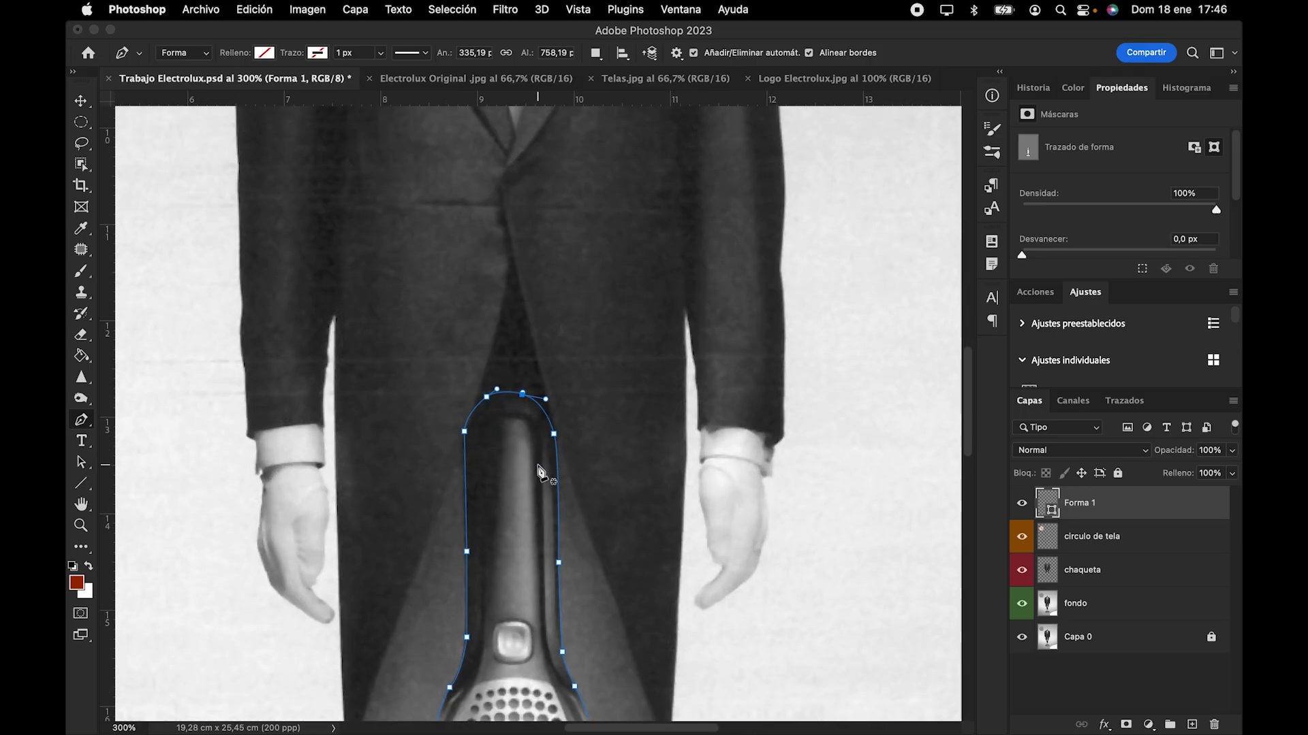
Step: Make a selection from the vacuum path with a 1 px feather radius and anti-aliasing
{"action": "right_click", "coordinate": [545, 393]}
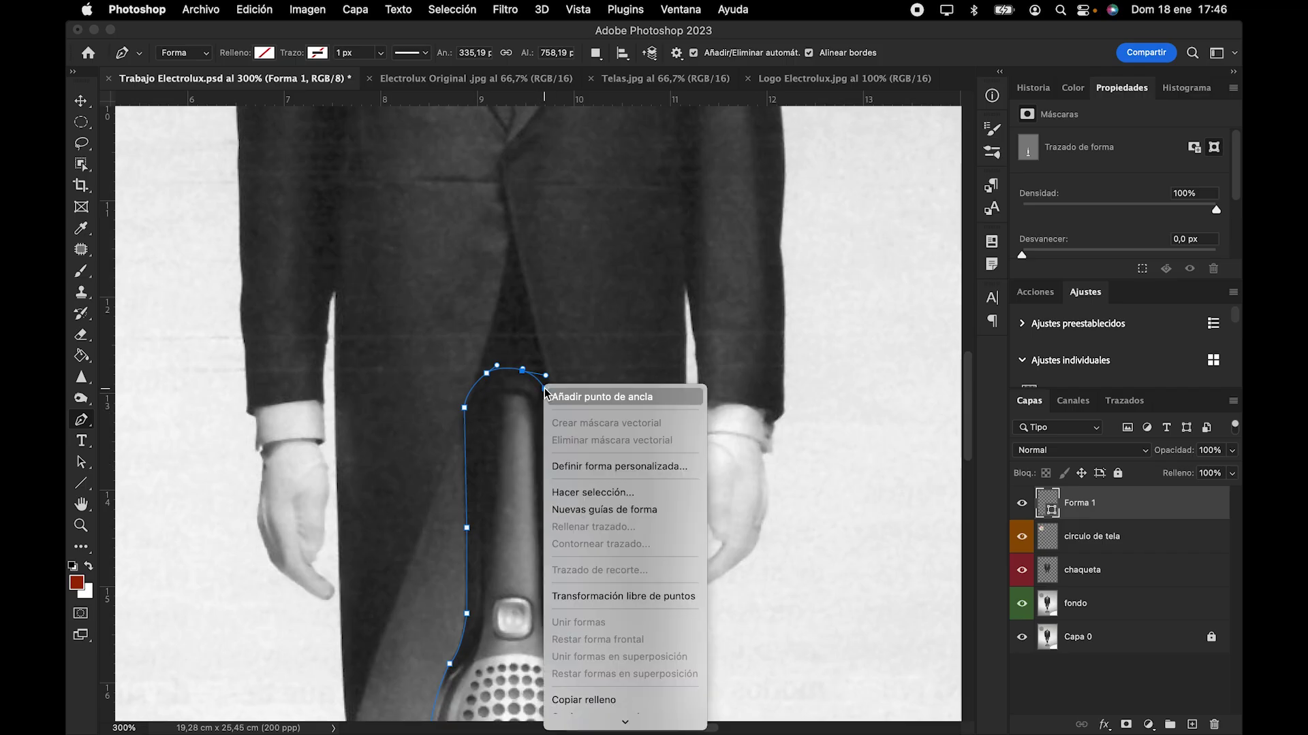
{"action": "left_click", "coordinate": [602, 495]}
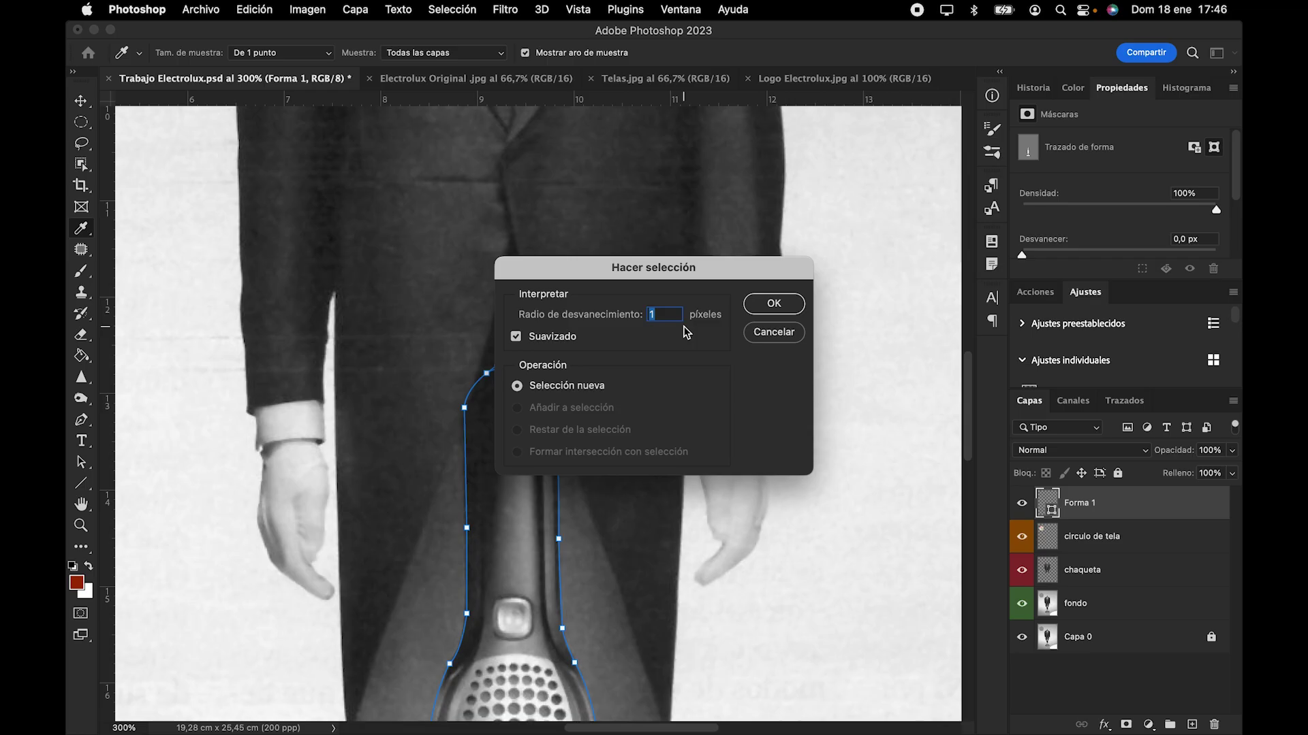
{"action": "key", "text": "Return"}
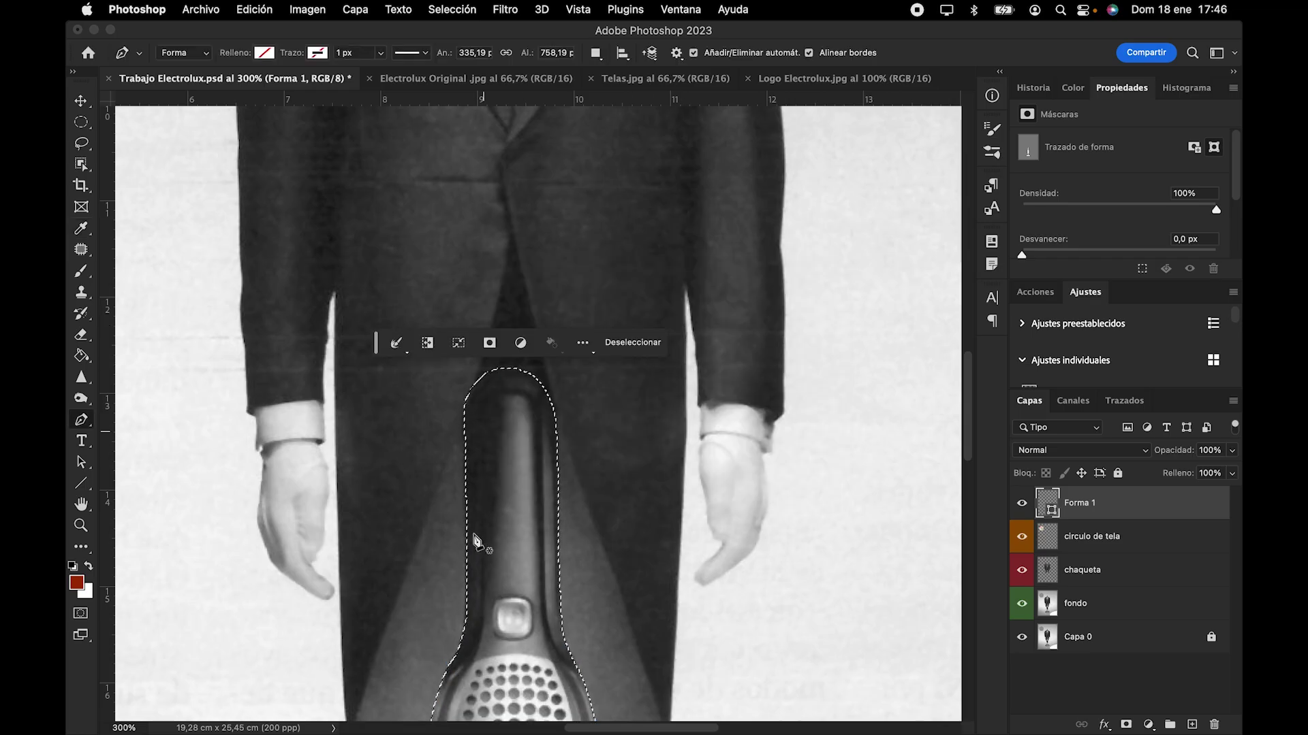
{"action": "key", "text": "super+0"}
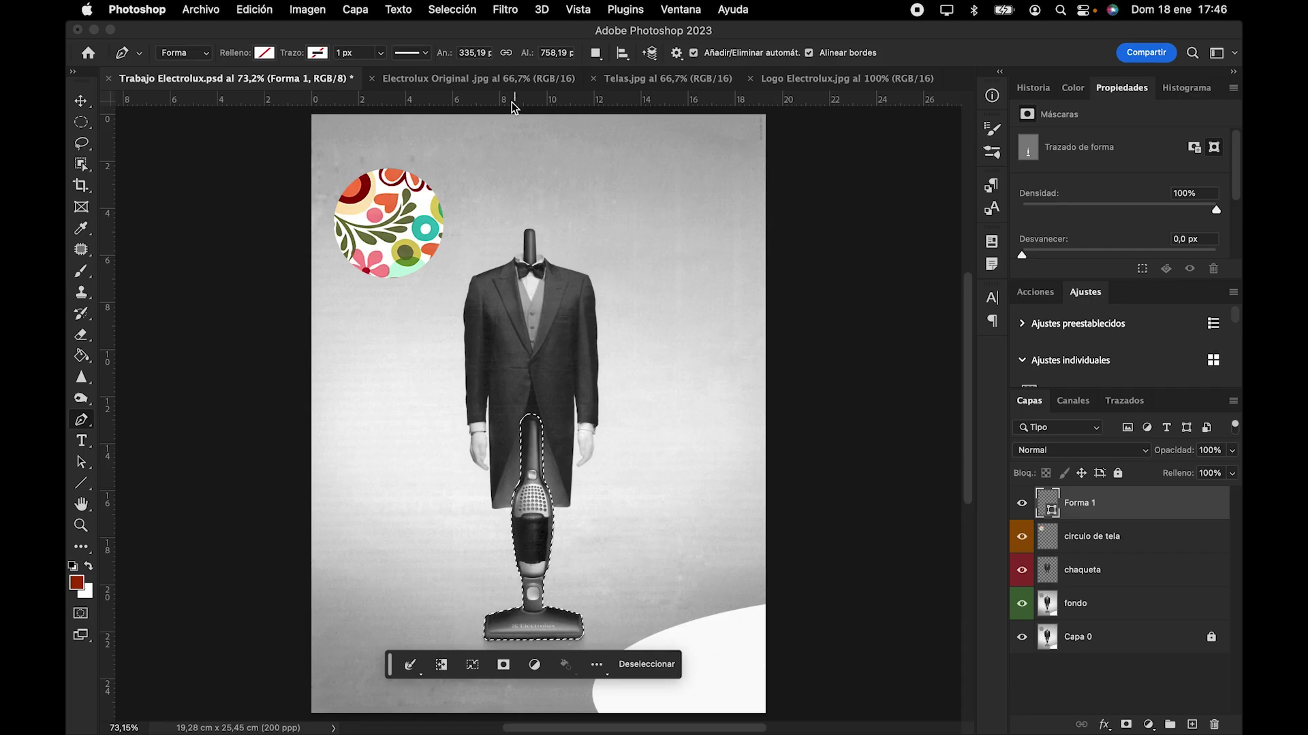
Step: Delete the Forma 1 shape layer and copy the selected vacuum onto a new layer
{"action": "key", "text": "super+z"}
{"action": "left_click", "coordinate": [355, 9]}
{"action": "mouse_move", "coordinate": [384, 33]}
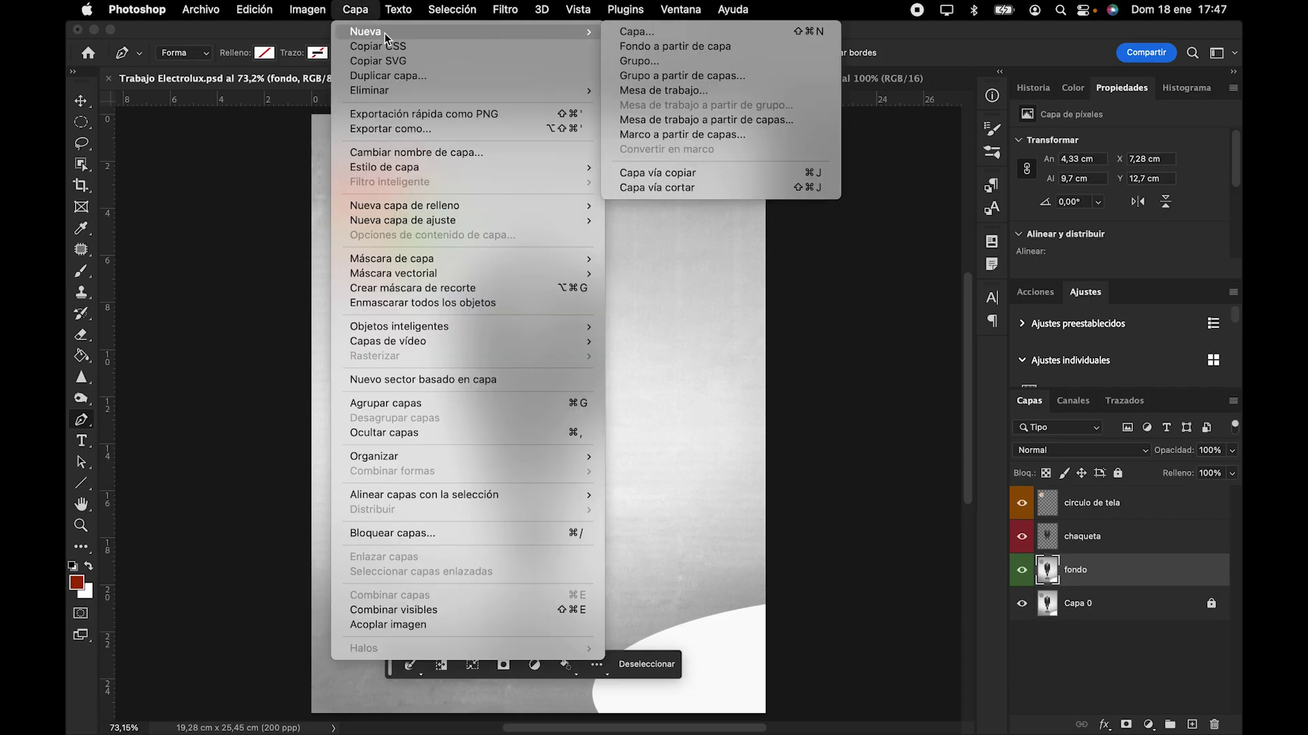
{"action": "left_click", "coordinate": [693, 172]}
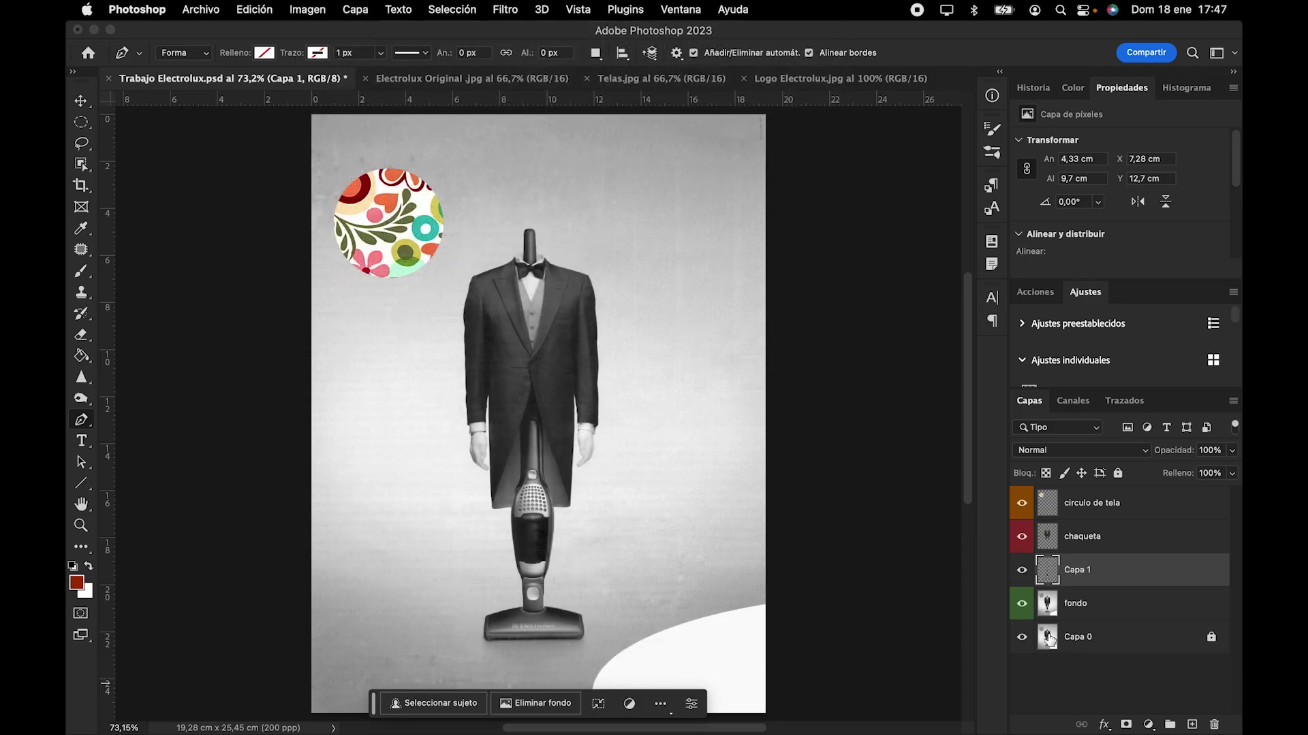
Step: Toggle layer visibility to check the copied vacuum and compare it with the Electrolux Original poster
{"action": "left_click_drag", "start_coordinate": [1021, 536], "coordinate": [1021, 502]}
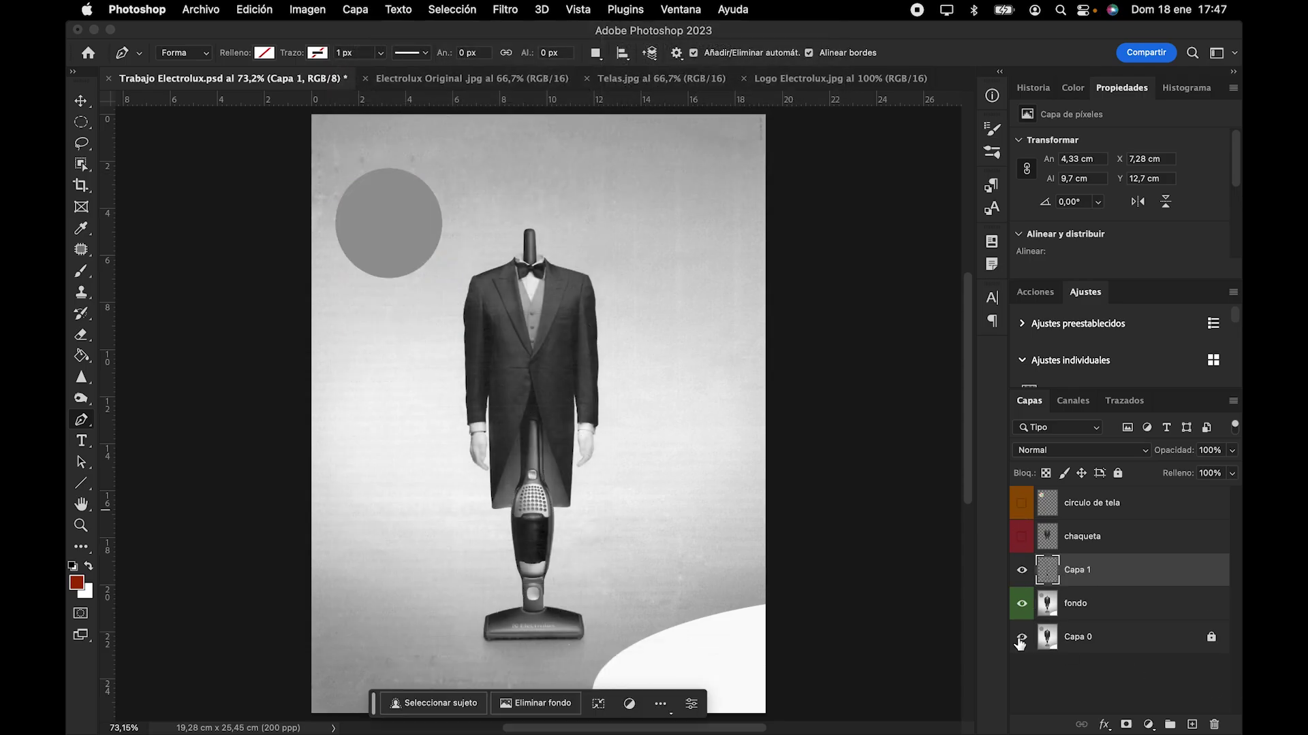
{"action": "left_click_drag", "start_coordinate": [1021, 604], "coordinate": [1020, 646]}
{"action": "left_click", "coordinate": [1021, 637]}
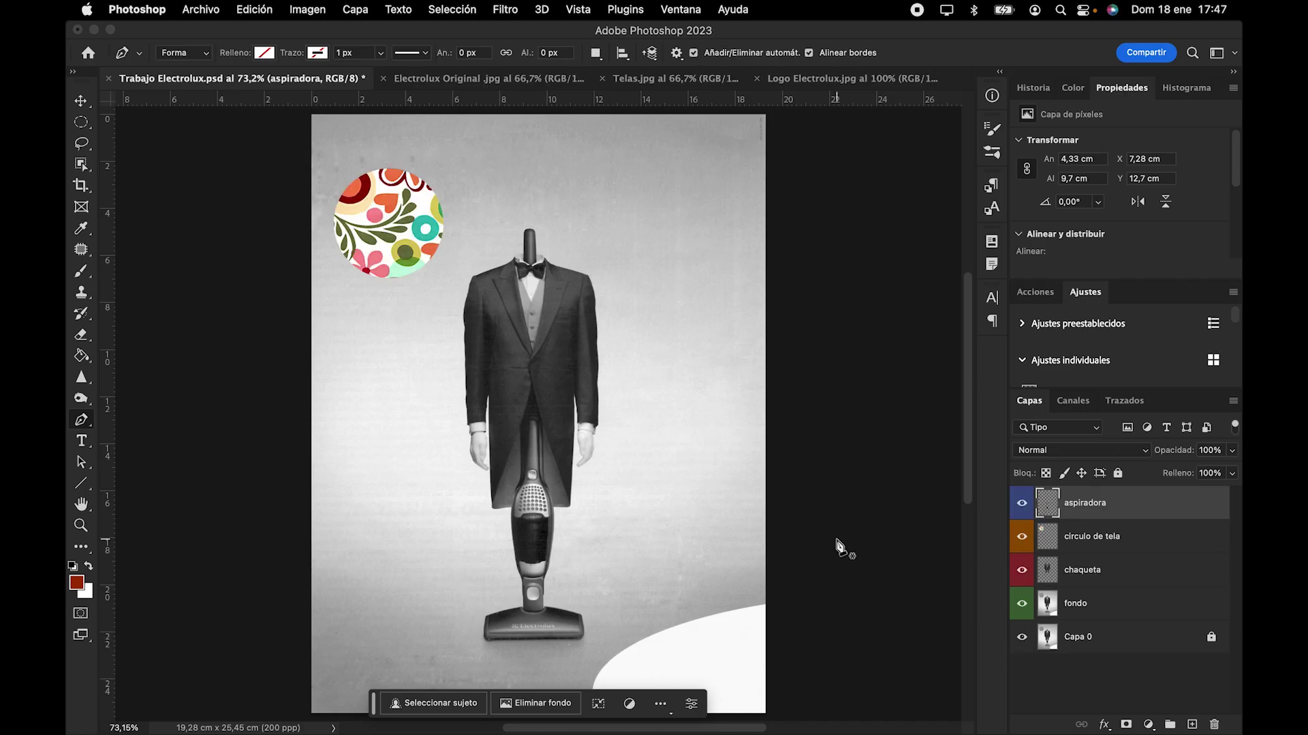
{"action": "left_click", "coordinate": [442, 80]}
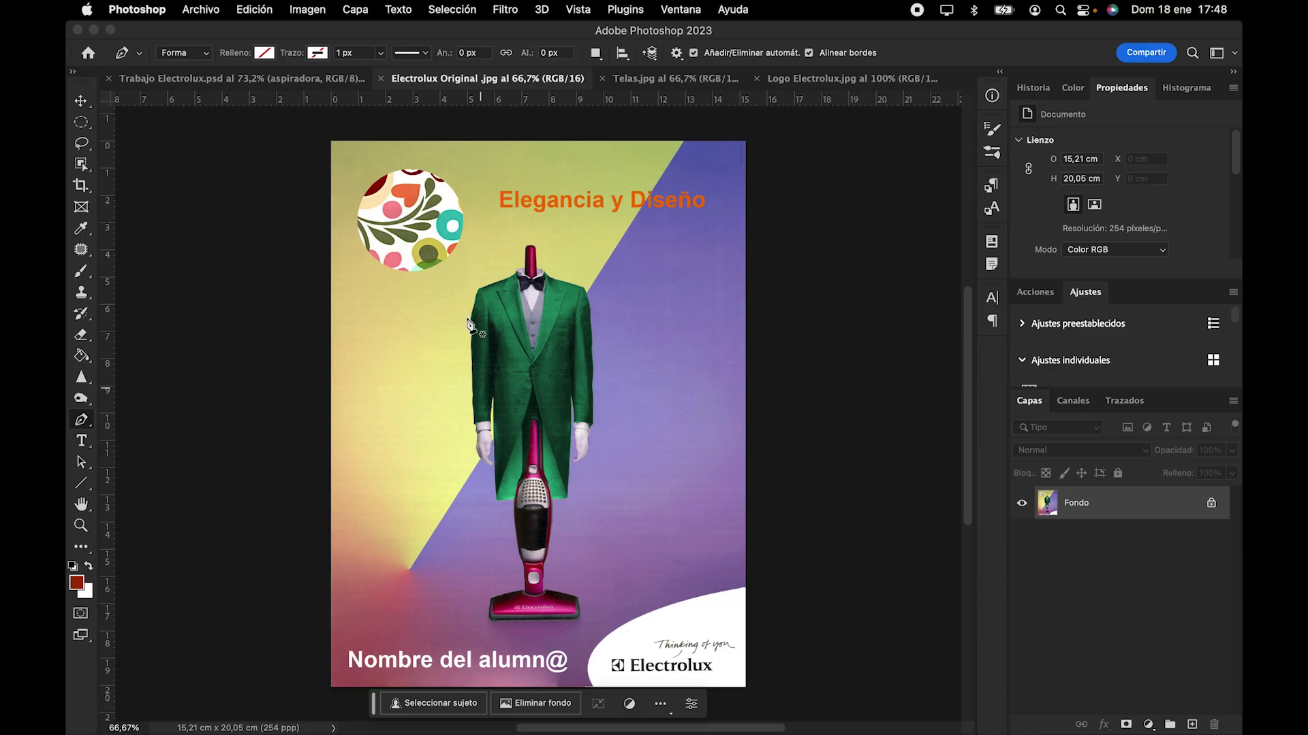
{"action": "left_click", "coordinate": [321, 78]}
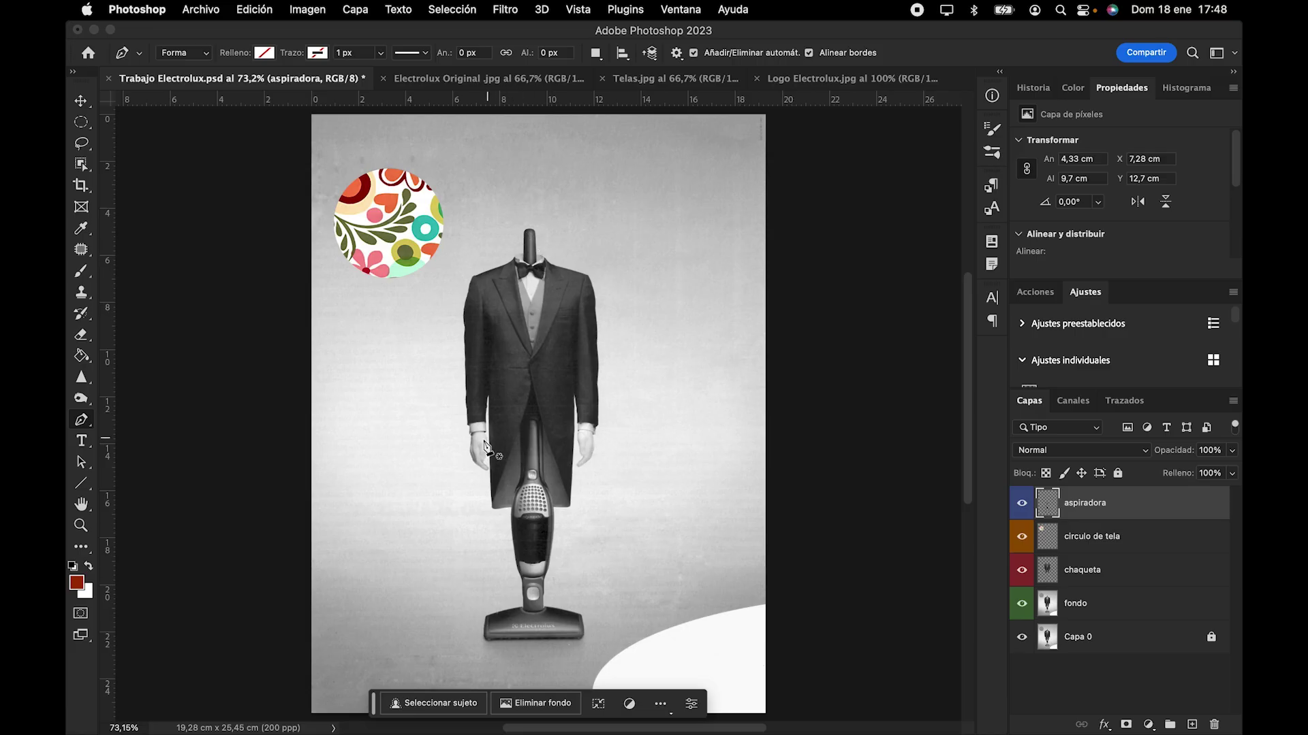
Step: Zoom in on fondo and select the left hand and cuff with Object Selection
{"action": "key", "text": "super+plus"}
{"action": "key", "text": "super+plus"}
{"action": "key", "text": "super+plus"}
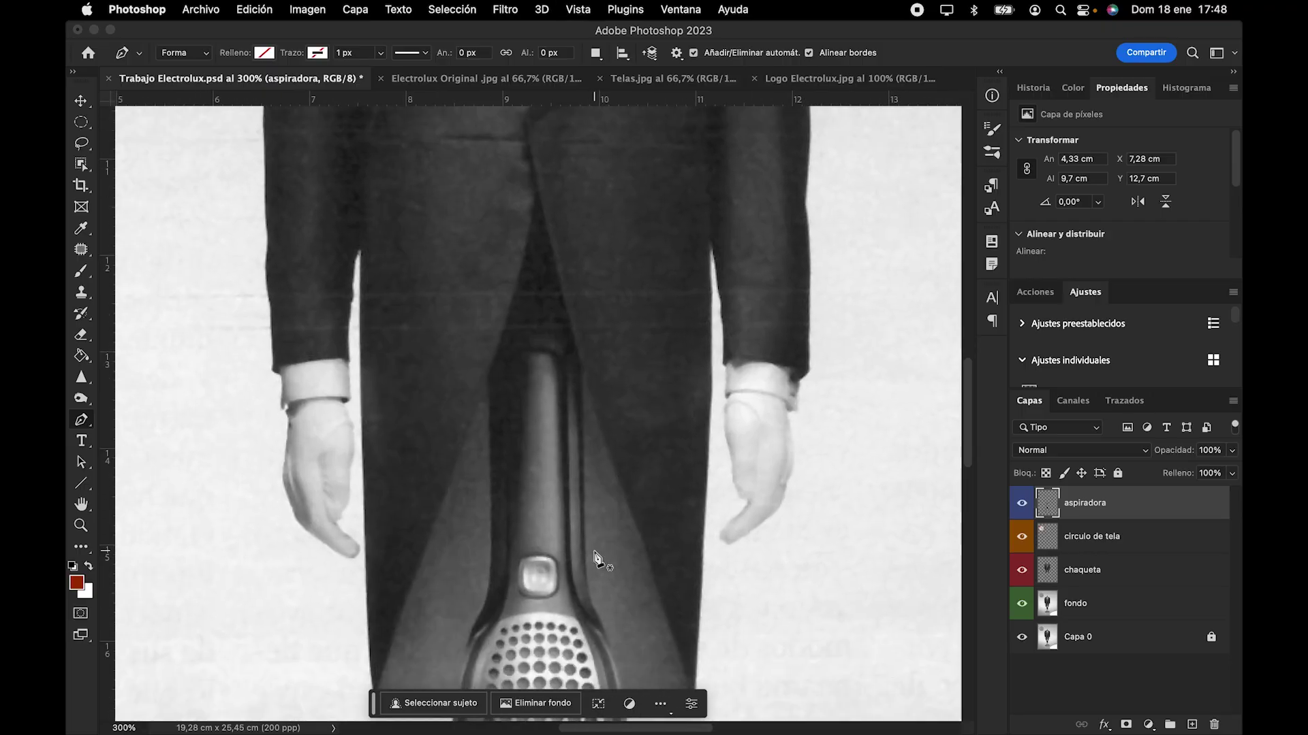
{"action": "scroll", "coordinate": [595, 559], "scroll_direction": "left", "scroll_amount": 2}
{"action": "scroll", "coordinate": [596, 558], "scroll_direction": "down", "scroll_amount": 1}
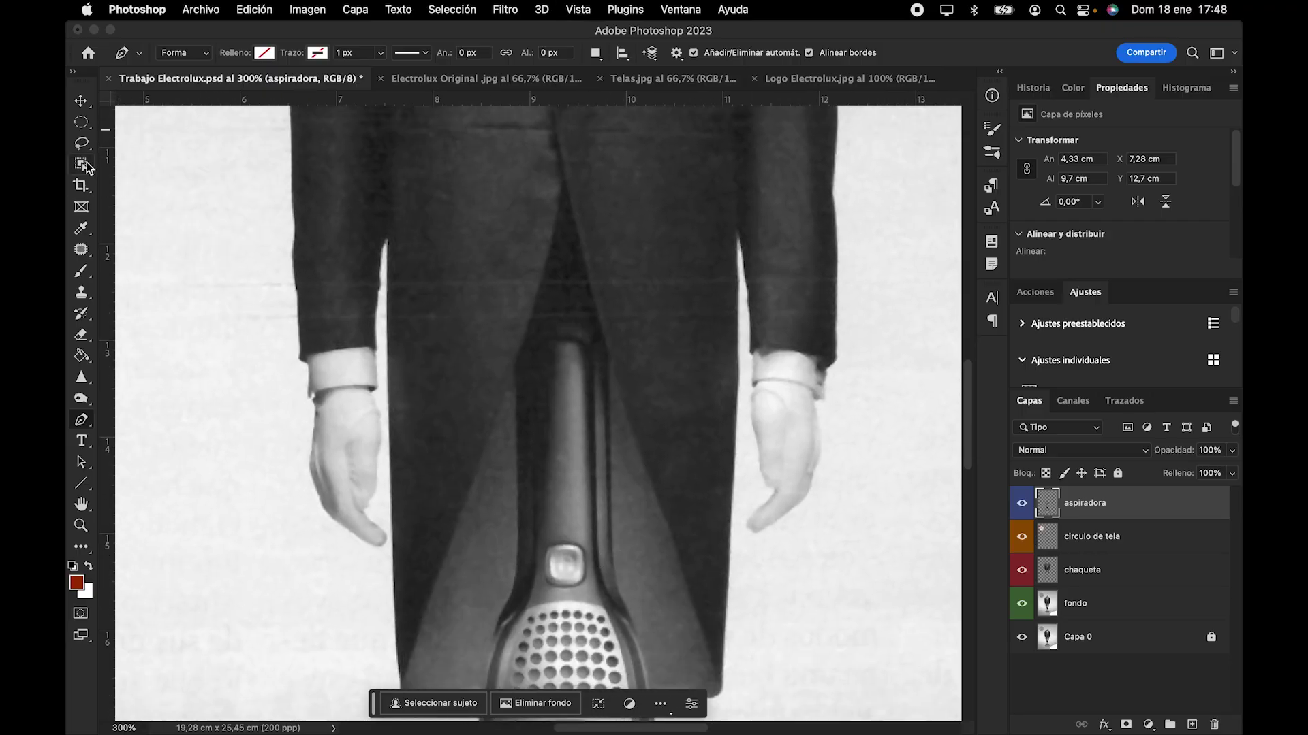
{"action": "left_click_drag", "start_coordinate": [87, 162], "coordinate": [165, 180]}
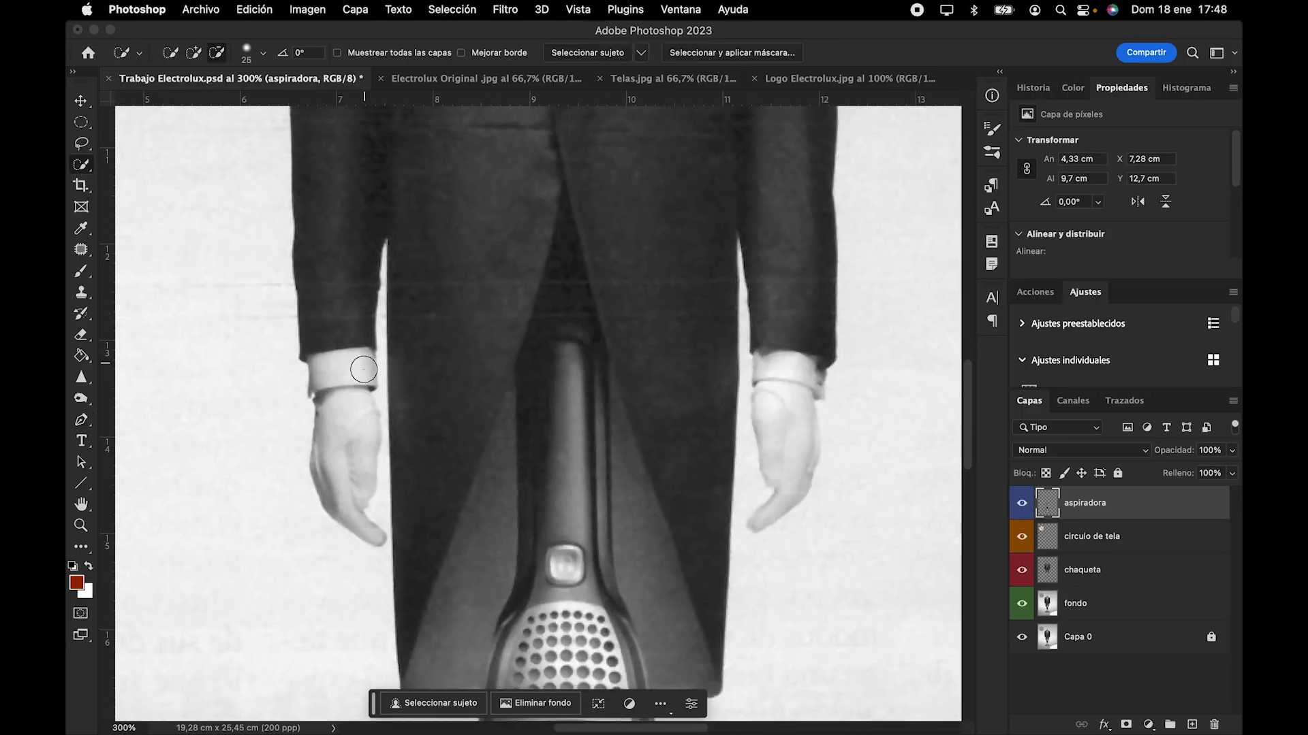
{"action": "left_click", "coordinate": [1060, 602]}
{"action": "left_click_drag", "start_coordinate": [336, 432], "coordinate": [339, 404]}
{"action": "left_click_drag", "start_coordinate": [81, 164], "coordinate": [170, 158]}
{"action": "left_click_drag", "start_coordinate": [286, 334], "coordinate": [395, 562]}
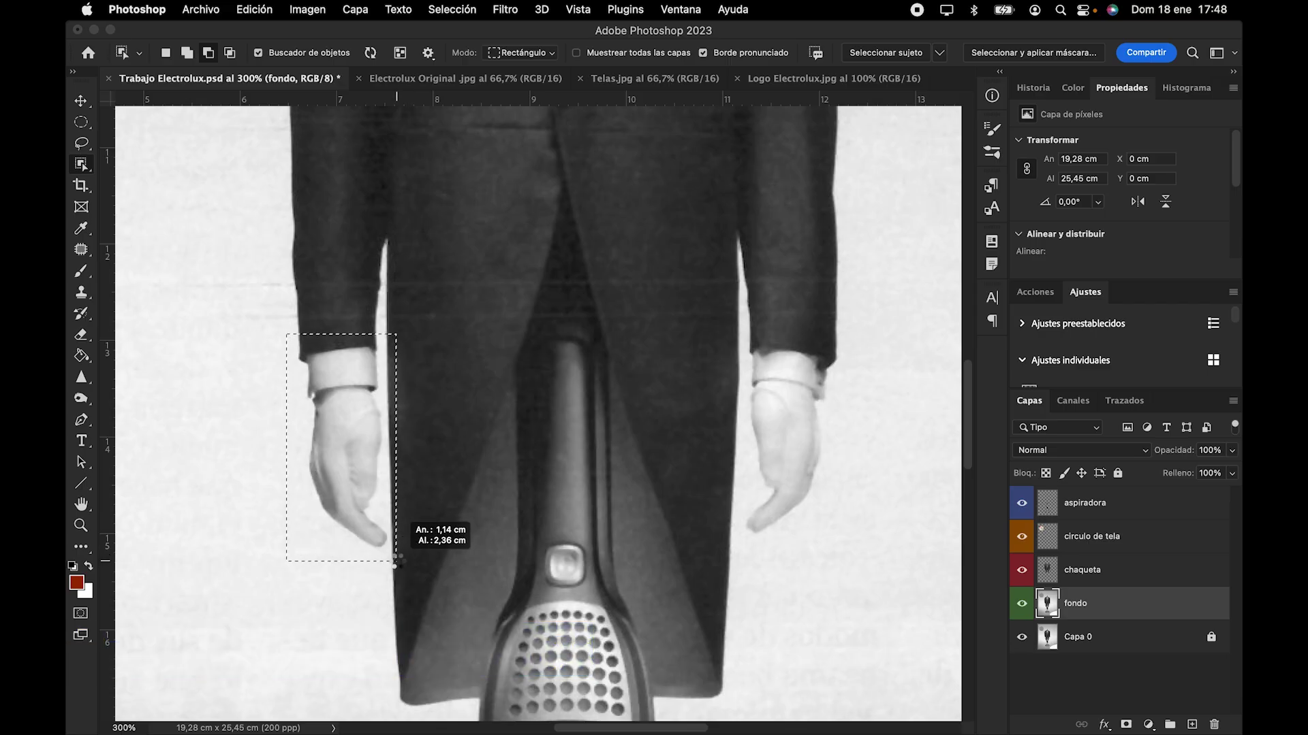
{"action": "left_click_drag", "start_coordinate": [397, 560], "coordinate": [397, 561]}
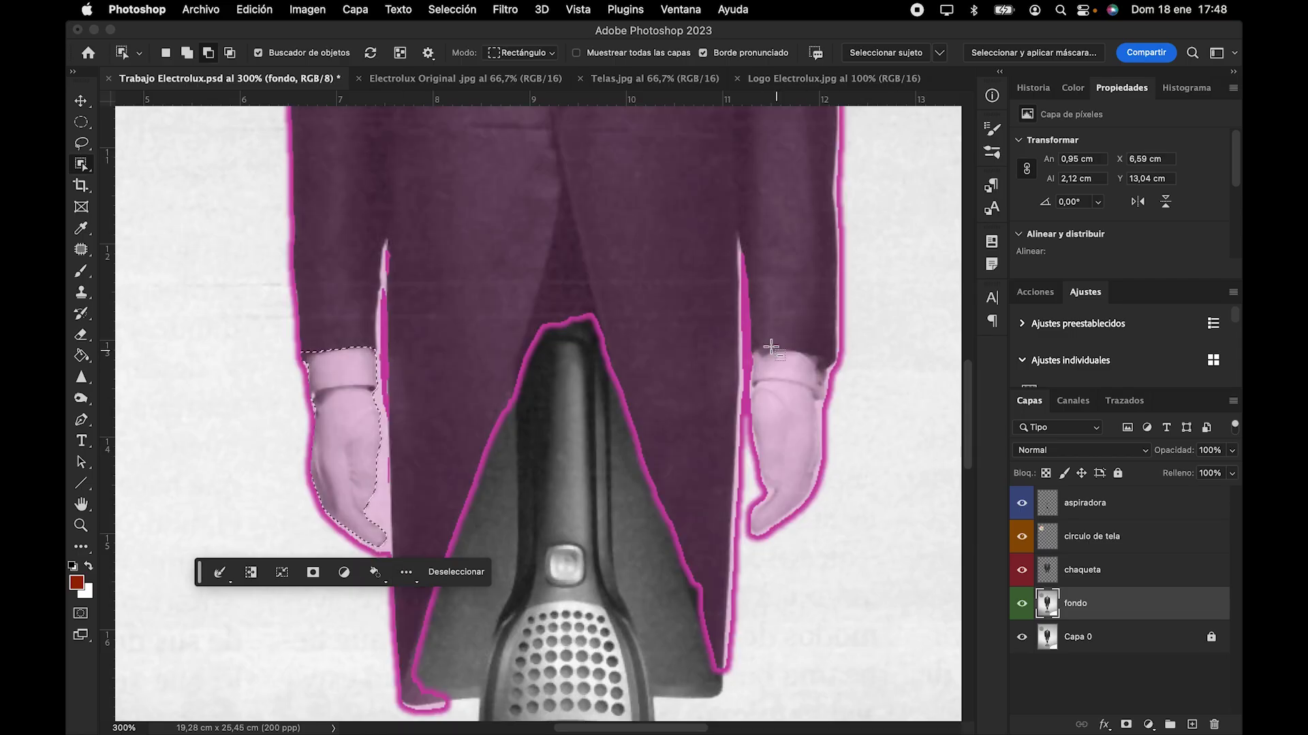
Step: Add the right hand and cuff to the selection and copy both onto new layer Capa 1
{"action": "left_click_drag", "start_coordinate": [742, 346], "coordinate": [831, 545]}
{"action": "left_click", "coordinate": [185, 53]}
{"action": "left_click_drag", "start_coordinate": [742, 346], "coordinate": [833, 549]}
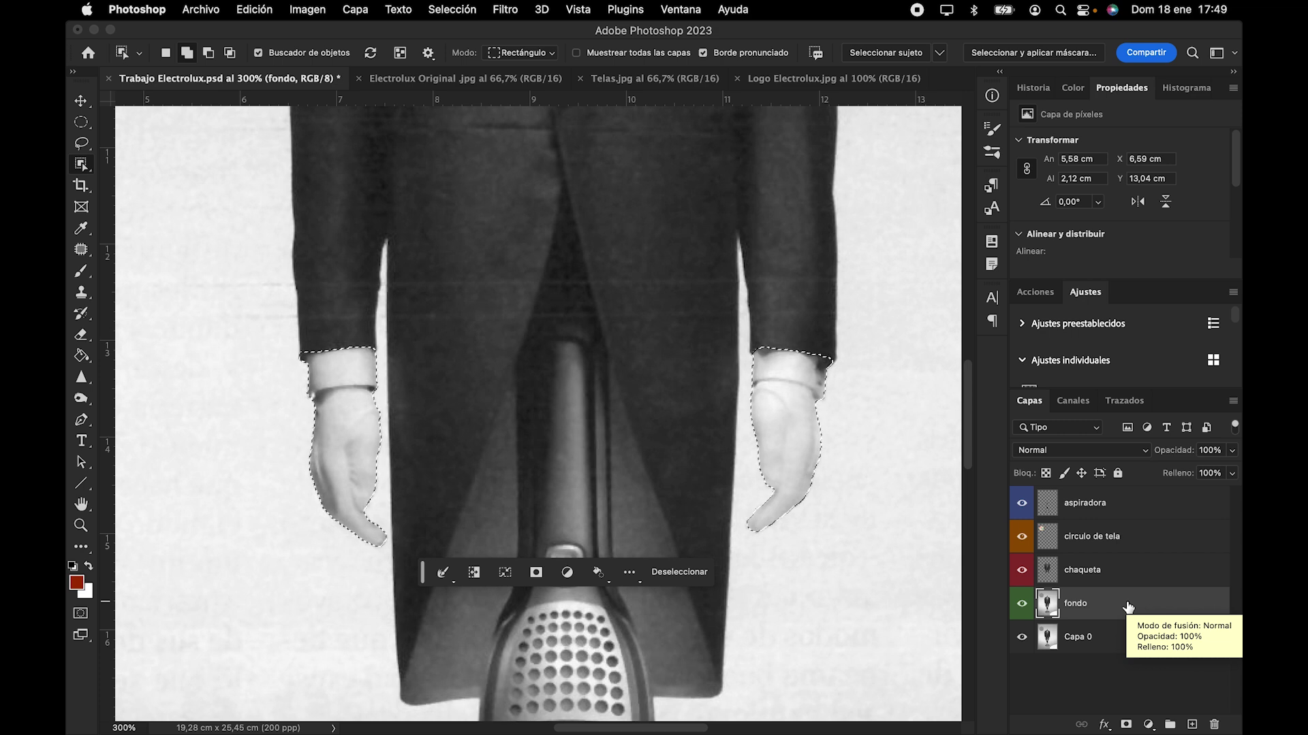
{"action": "key", "text": "super+j"}
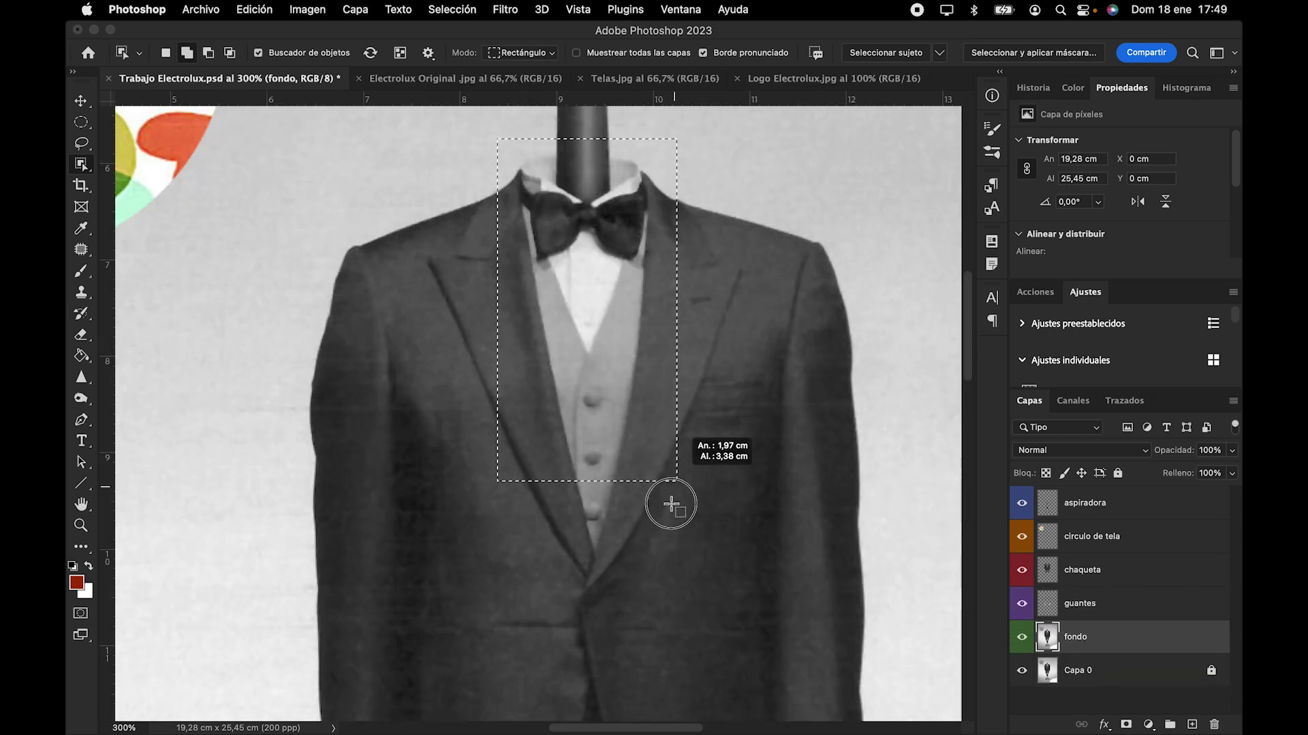
Step: Select the shirt-and-vest area under the collar on fondo and copy it to a new layer
{"action": "left_click_drag", "start_coordinate": [665, 502], "coordinate": [672, 578]}
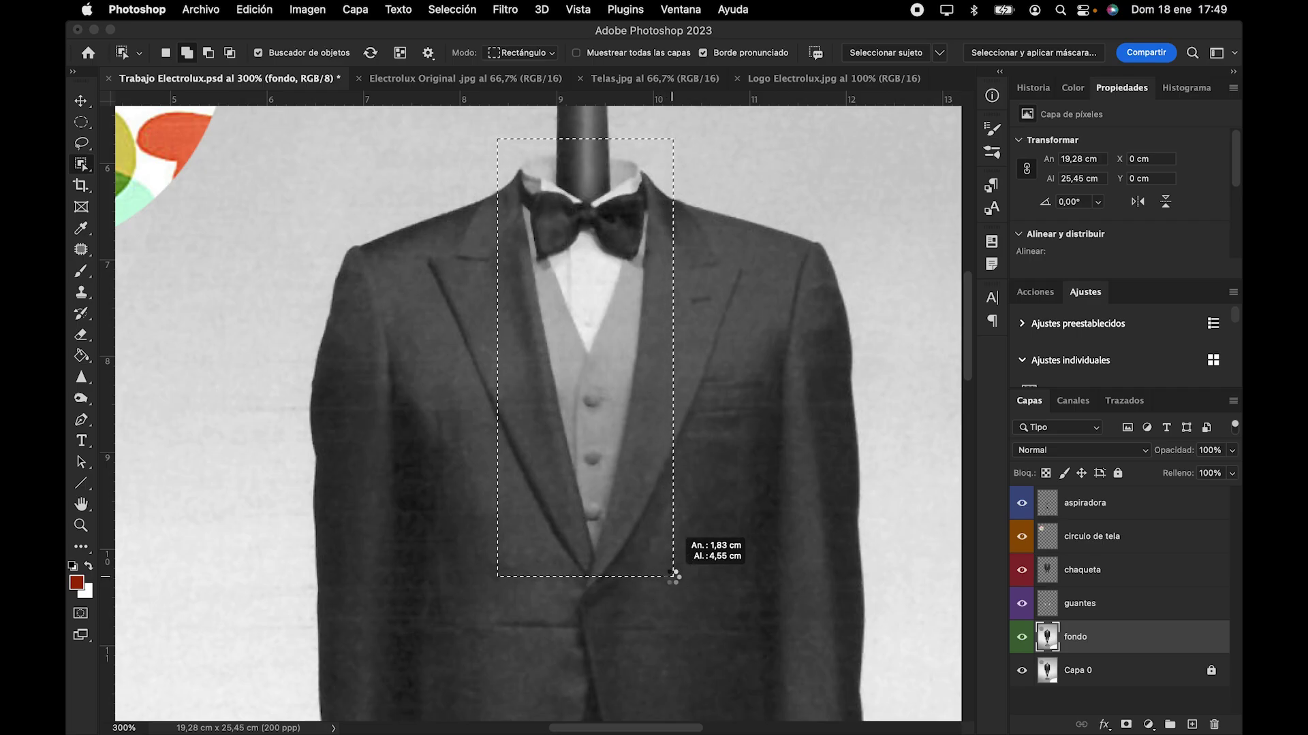
{"action": "left_click_drag", "start_coordinate": [673, 576], "coordinate": [673, 576]}
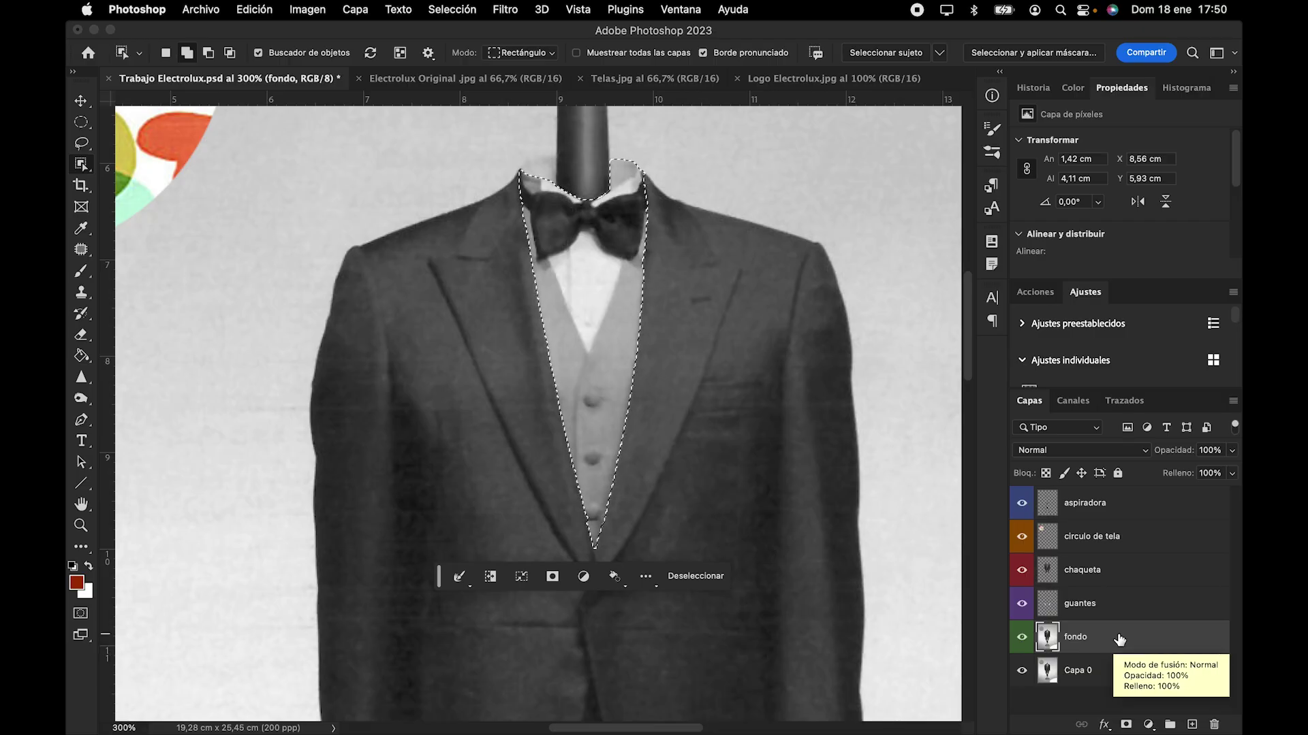
{"action": "key", "text": "super+j"}
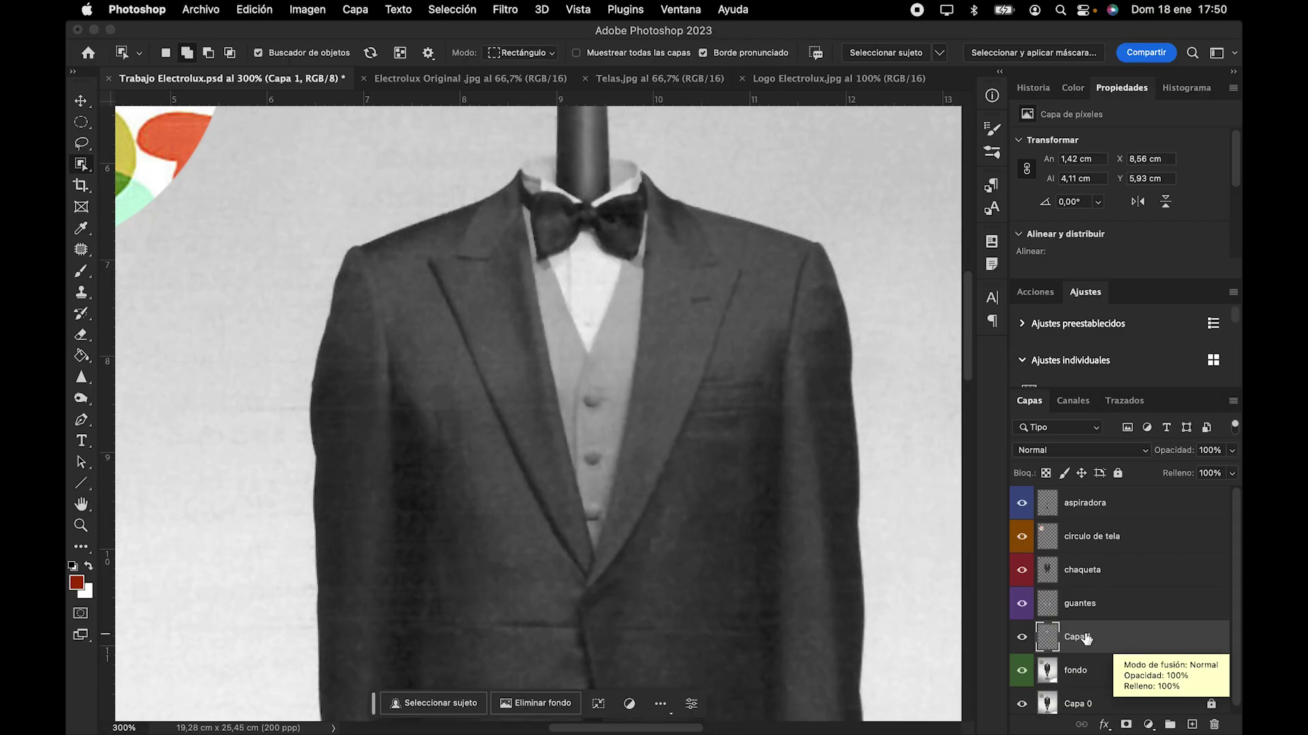
Step: Rename the new layer Camisa and give it a Violeta colour label
{"action": "double_click", "coordinate": [1076, 637]}
{"action": "type", "text": "Camisa"}
{"action": "key", "text": "Return"}
{"action": "right_click", "coordinate": [1124, 637]}
{"action": "left_click", "coordinate": [981, 687]}
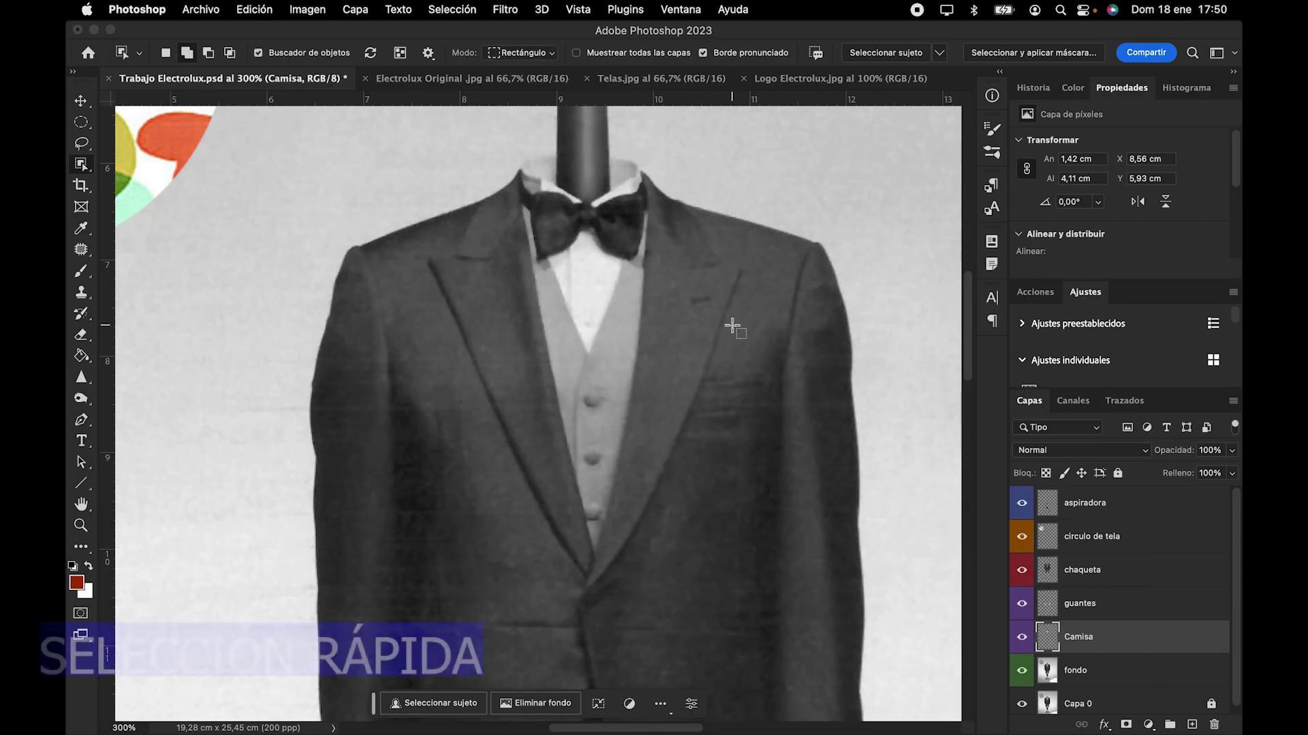
{"action": "scroll", "coordinate": [730, 328], "scroll_direction": "up", "scroll_amount": 3}
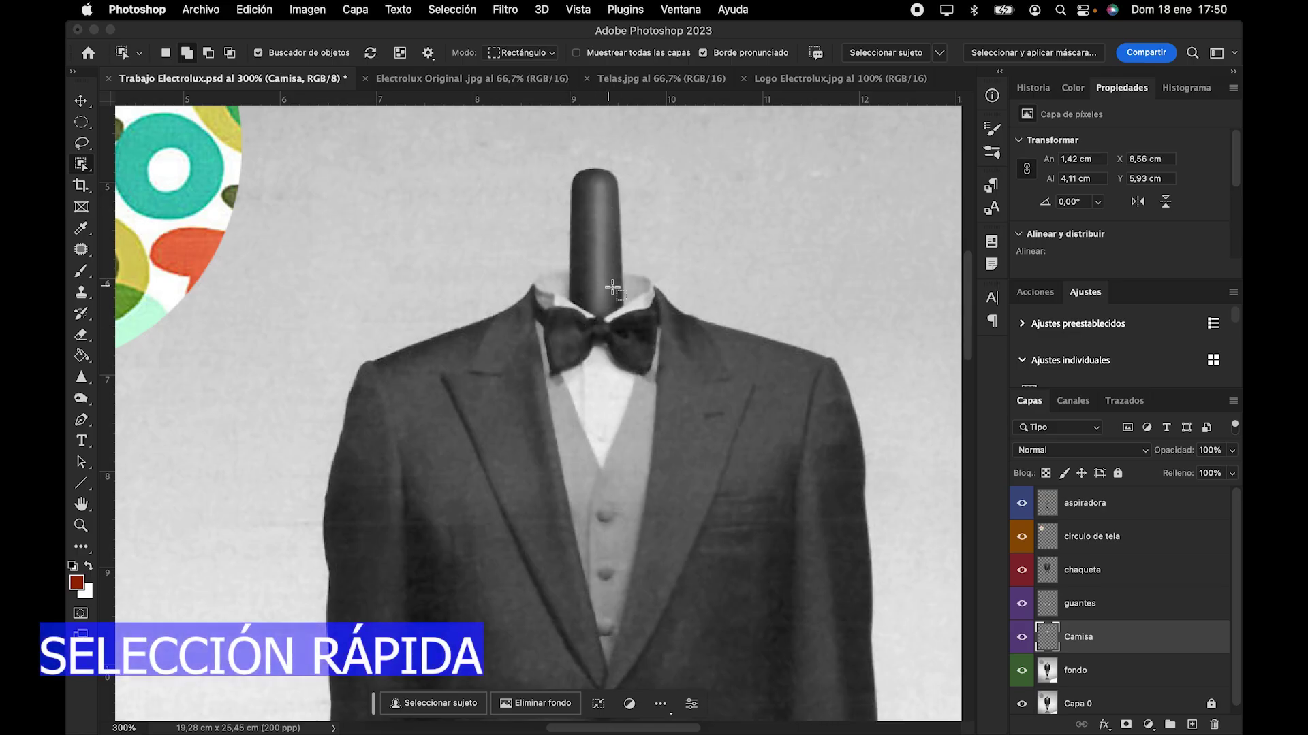
Step: Select the mannequin's neck on fondo with Quick Selection and copy it onto a new layer
{"action": "left_click", "coordinate": [85, 165]}
{"action": "left_click_drag", "start_coordinate": [85, 168], "coordinate": [128, 182]}
{"action": "left_click", "coordinate": [132, 178]}
{"action": "mouse_move", "coordinate": [616, 300]}
{"action": "left_mouse_down"}
{"action": "mouse_move", "coordinate": [598, 276]}
{"action": "mouse_move", "coordinate": [598, 188]}
{"action": "left_mouse_up"}
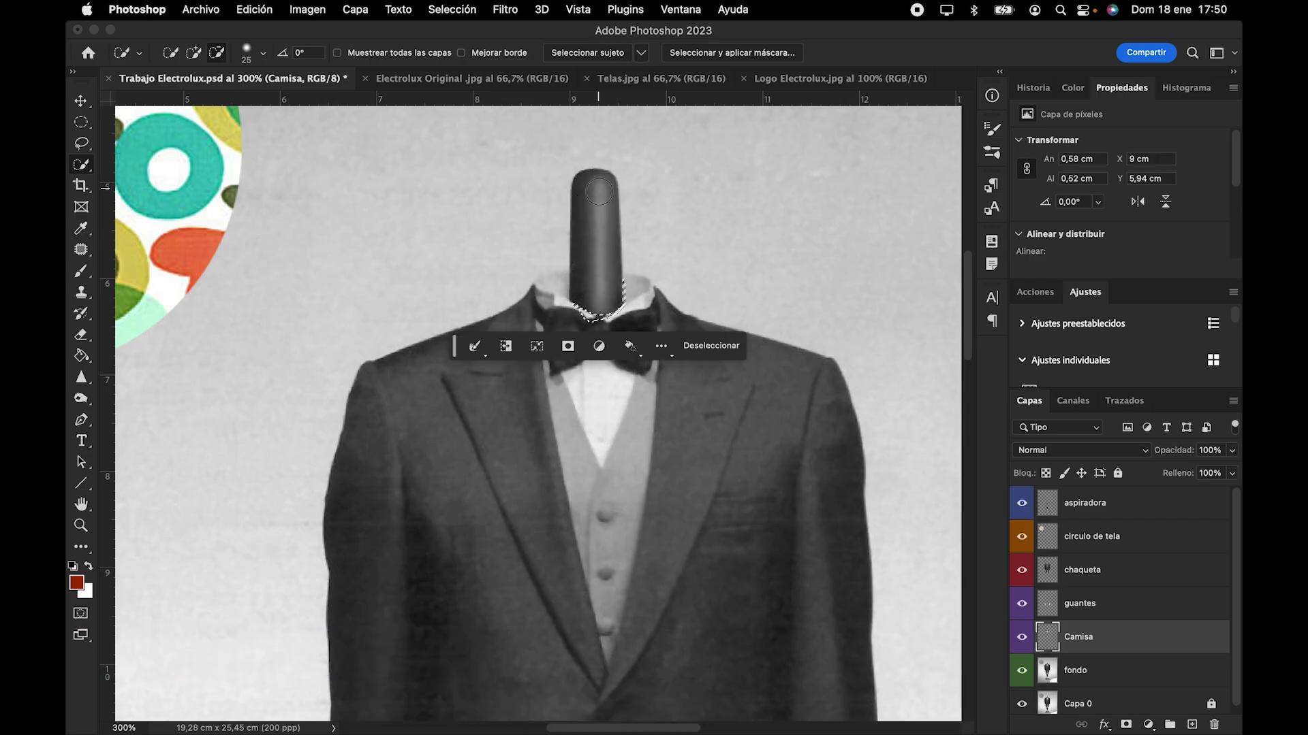
{"action": "key", "text": "super+d"}
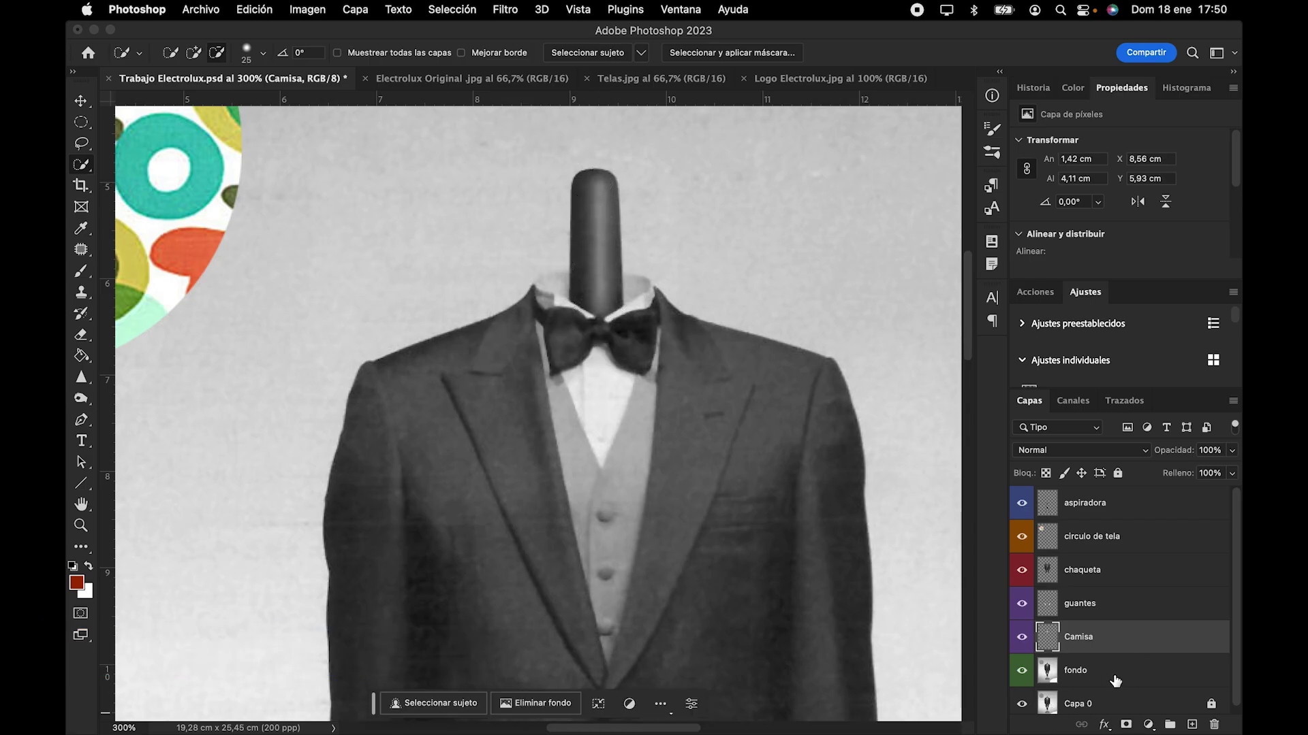
{"action": "key", "text": "alt+bracketleft"}
{"action": "left_click_drag", "start_coordinate": [590, 198], "coordinate": [596, 303]}
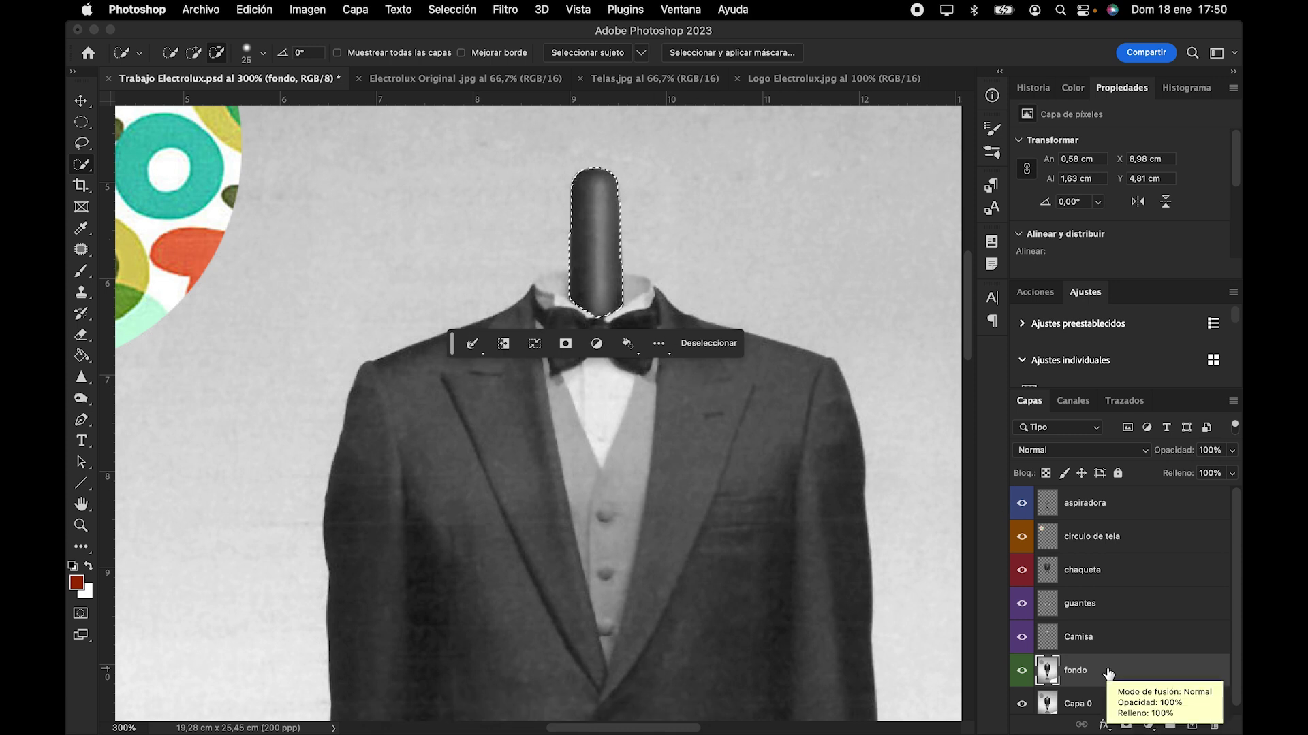
{"action": "key", "text": "super+j"}
Step: Hide the Camisa, aspiradora, circulo de tela, chaqueta and guantes layers to view the neck alone
{"action": "left_click", "coordinate": [1020, 643]}
{"action": "left_click_drag", "start_coordinate": [1022, 502], "coordinate": [1021, 603]}
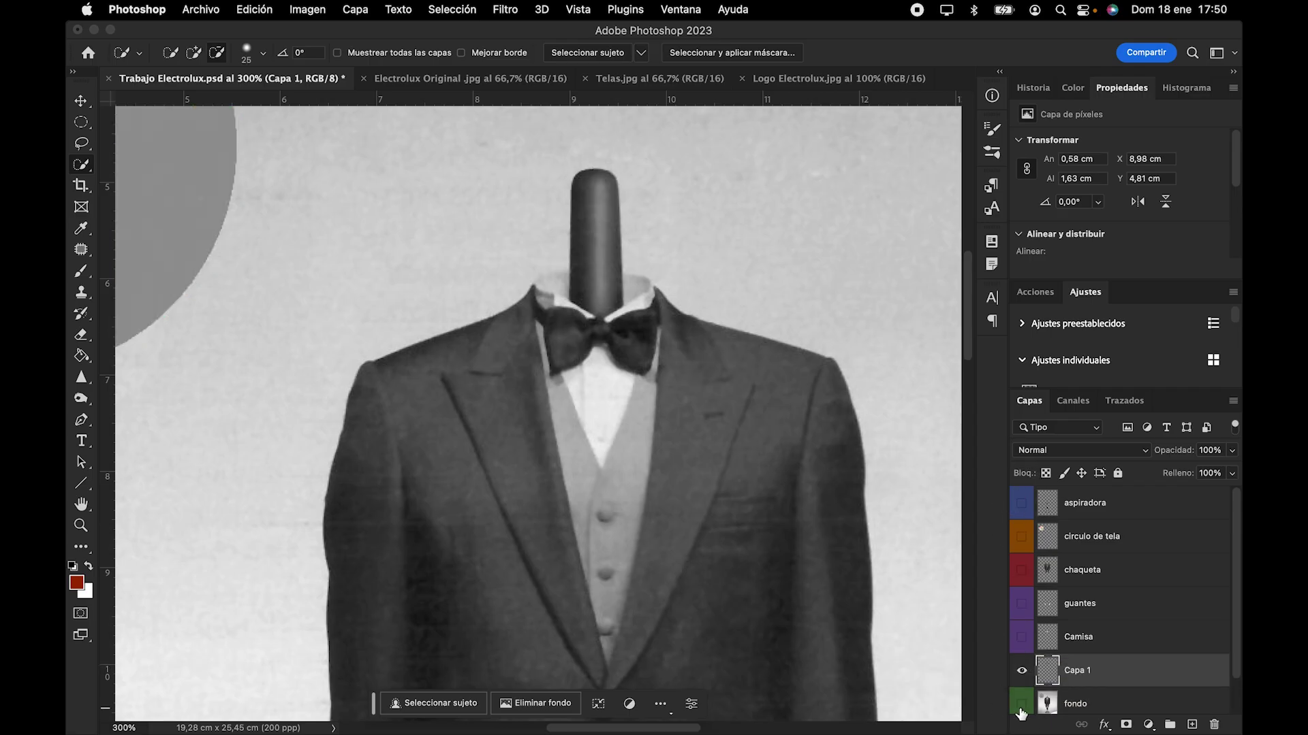
{"action": "left_click_drag", "start_coordinate": [1019, 713], "coordinate": [1019, 706]}
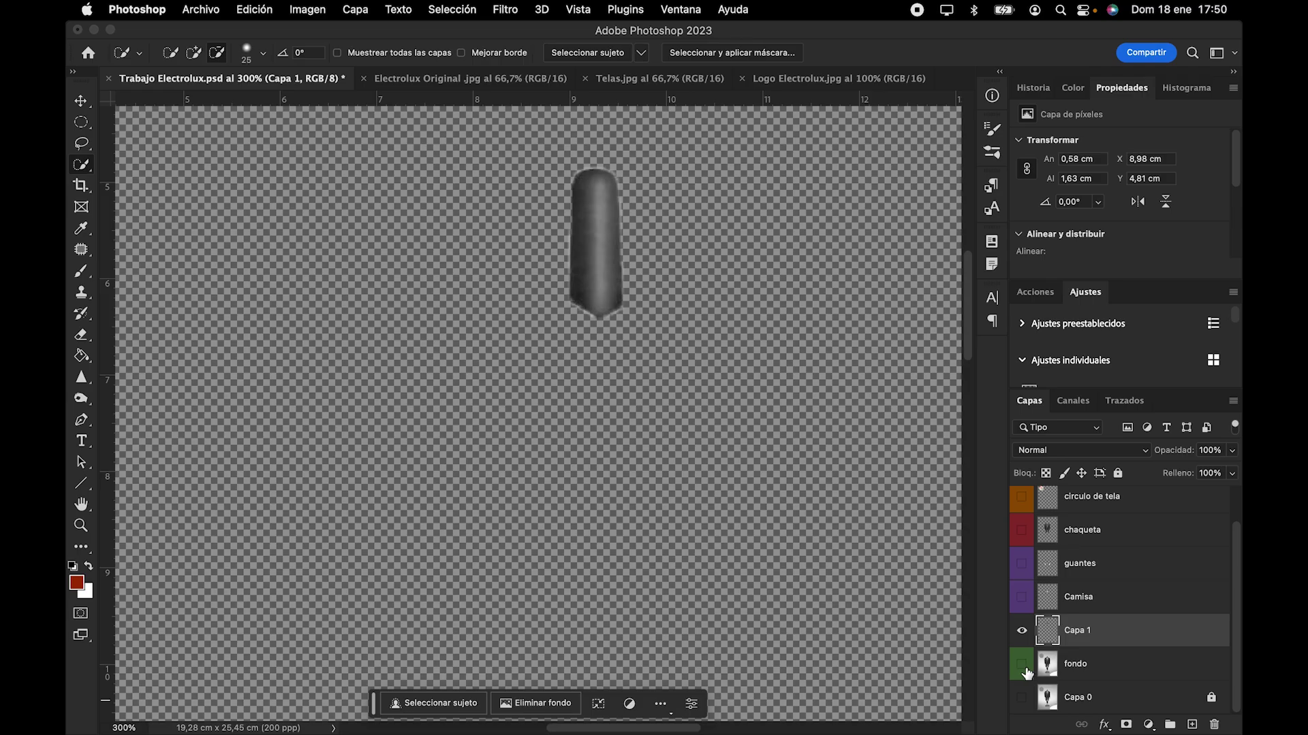
Step: Move the neck layer above aspiradora, make aspiradora visible again, and fit the document
{"action": "scroll", "coordinate": [1111, 634], "scroll_direction": "up", "scroll_amount": 2}
{"action": "left_click_drag", "start_coordinate": [1099, 653], "coordinate": [1090, 489]}
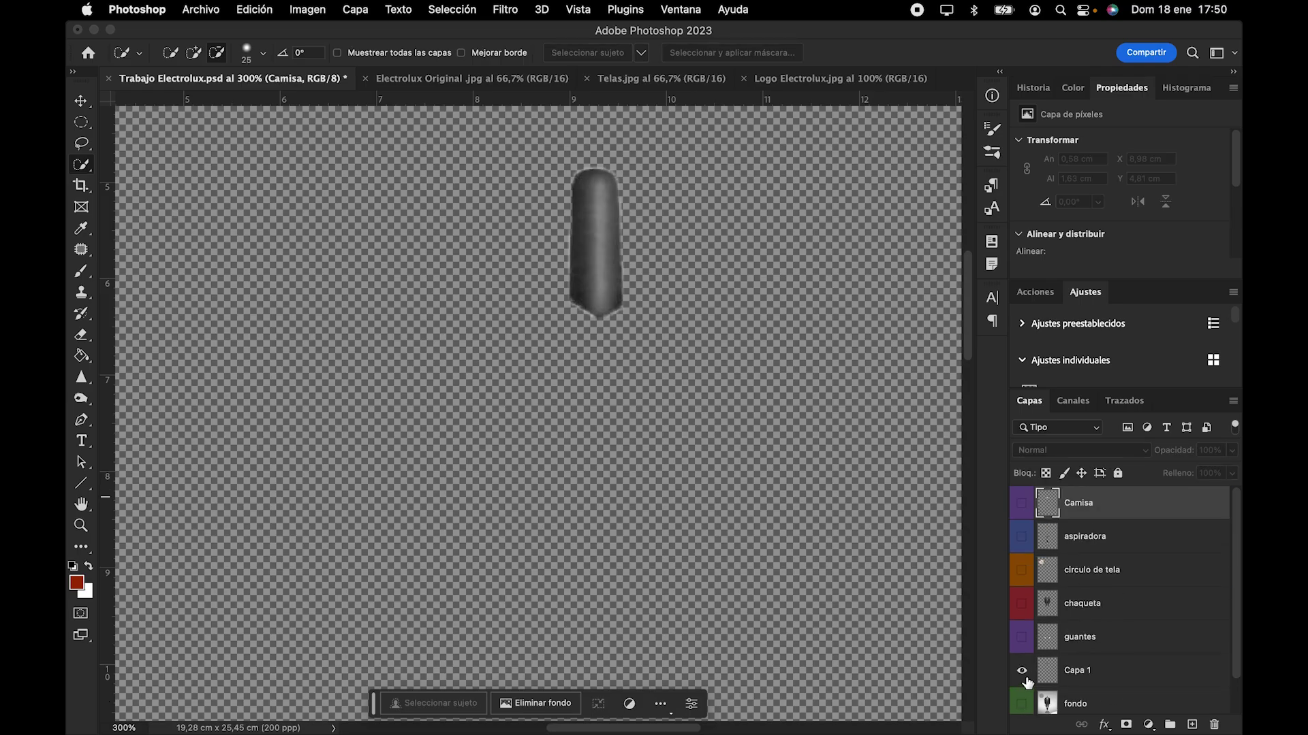
{"action": "scroll", "coordinate": [1055, 613], "scroll_direction": "down", "scroll_amount": 1}
{"action": "scroll", "coordinate": [1074, 535], "scroll_direction": "up", "scroll_amount": 1}
{"action": "mouse_move", "coordinate": [1077, 520]}
{"action": "left_mouse_down"}
{"action": "mouse_move", "coordinate": [1090, 640]}
{"action": "mouse_move", "coordinate": [1090, 501]}
{"action": "left_mouse_up"}
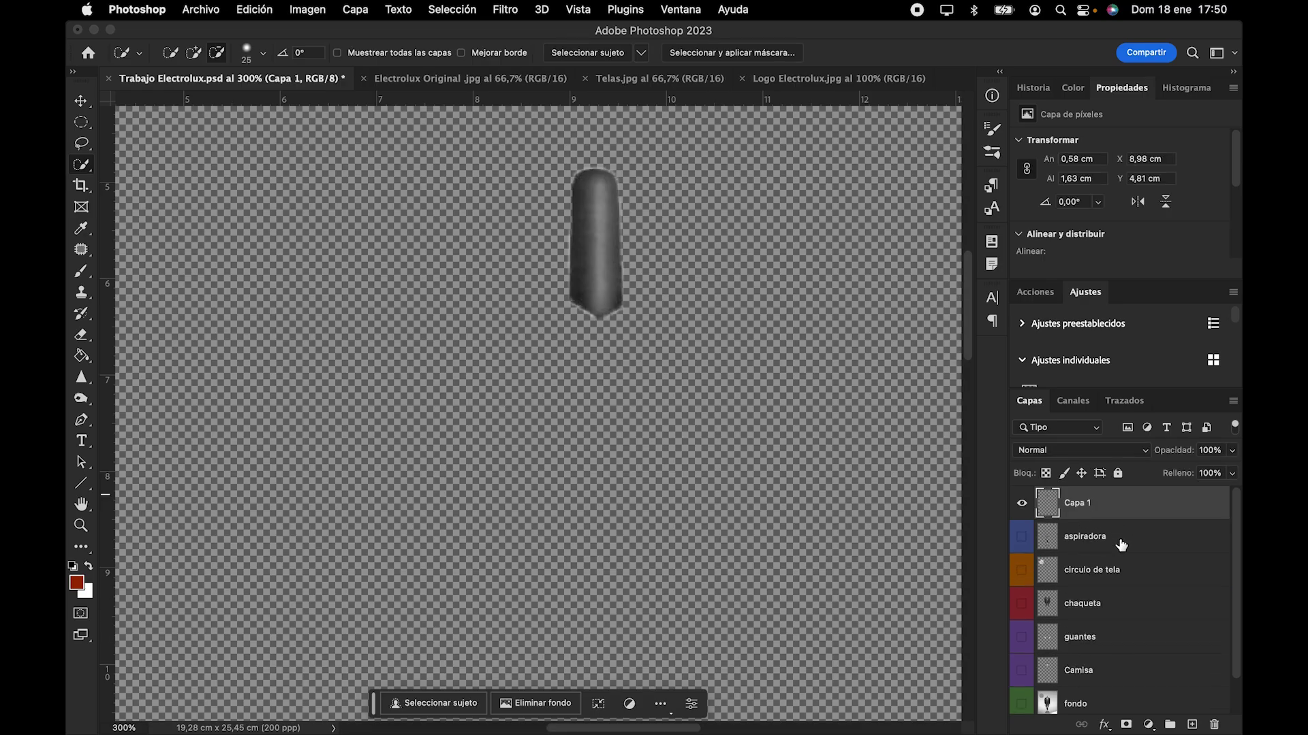
{"action": "left_click", "coordinate": [1021, 538]}
{"action": "key", "text": "super+0"}
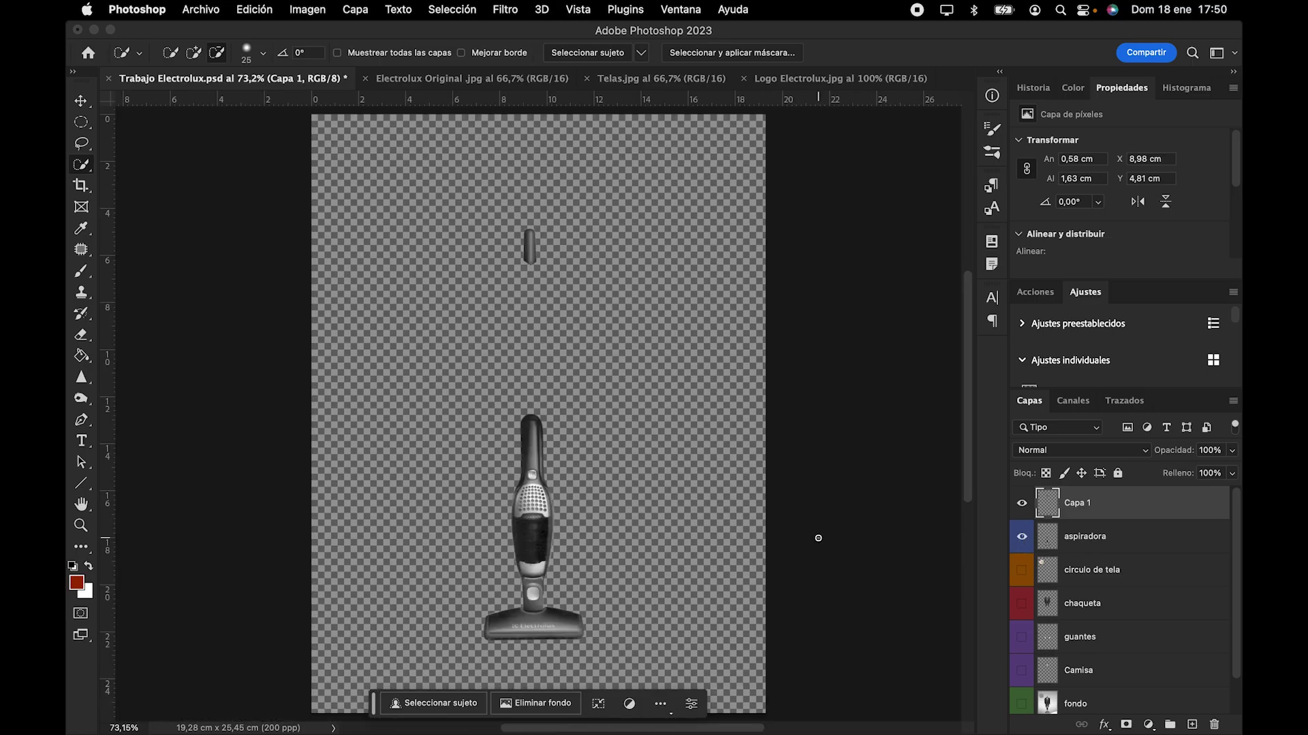
Step: Select the neck and aspiradora layers together and merge them with Combinar visibles
{"action": "left_click", "coordinate": [1098, 541], "text": "shift"}
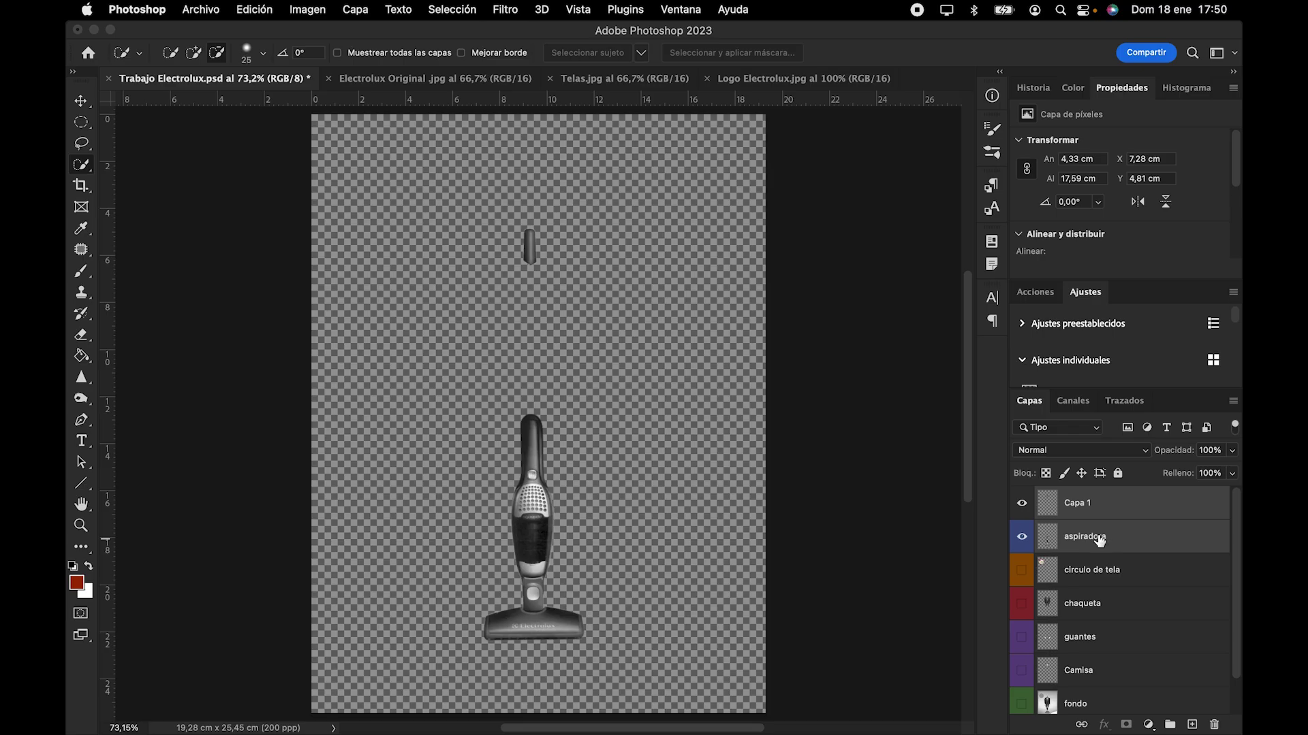
{"action": "right_click", "coordinate": [1097, 542]}
{"action": "mouse_move", "coordinate": [1007, 725]}
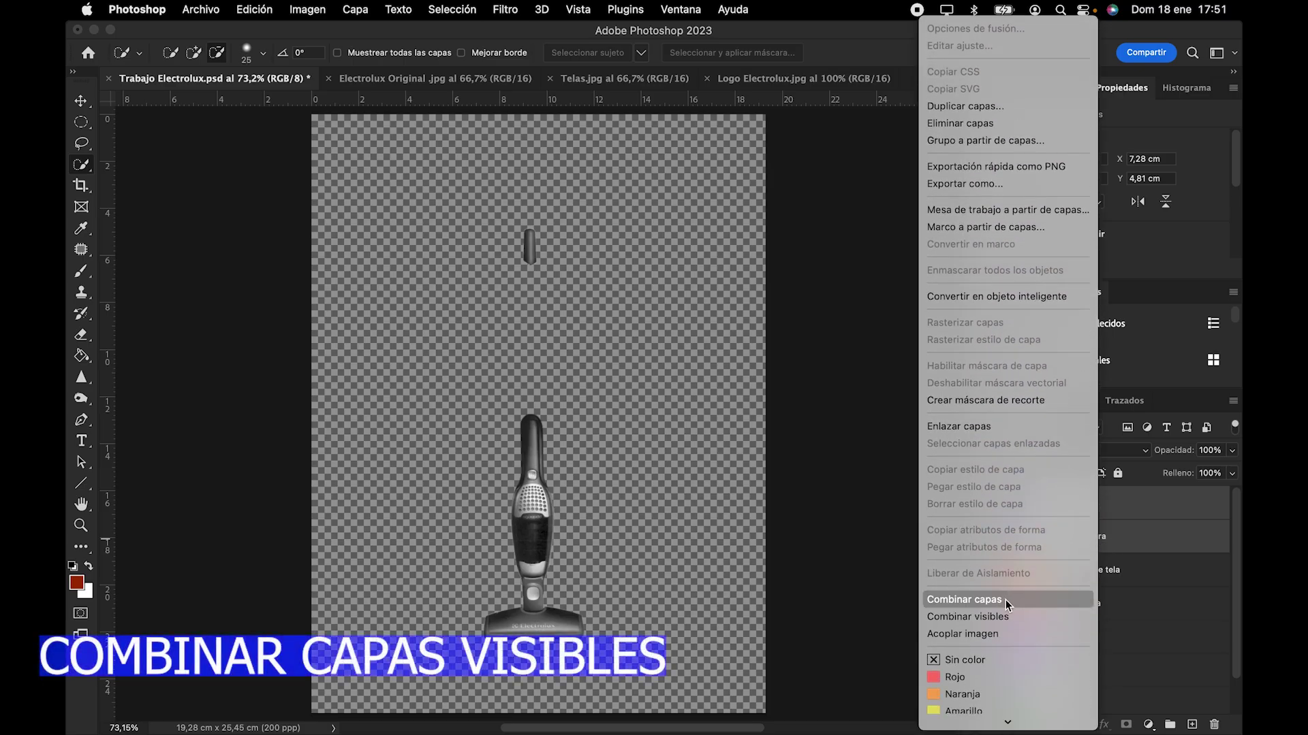
{"action": "left_click", "coordinate": [997, 615]}
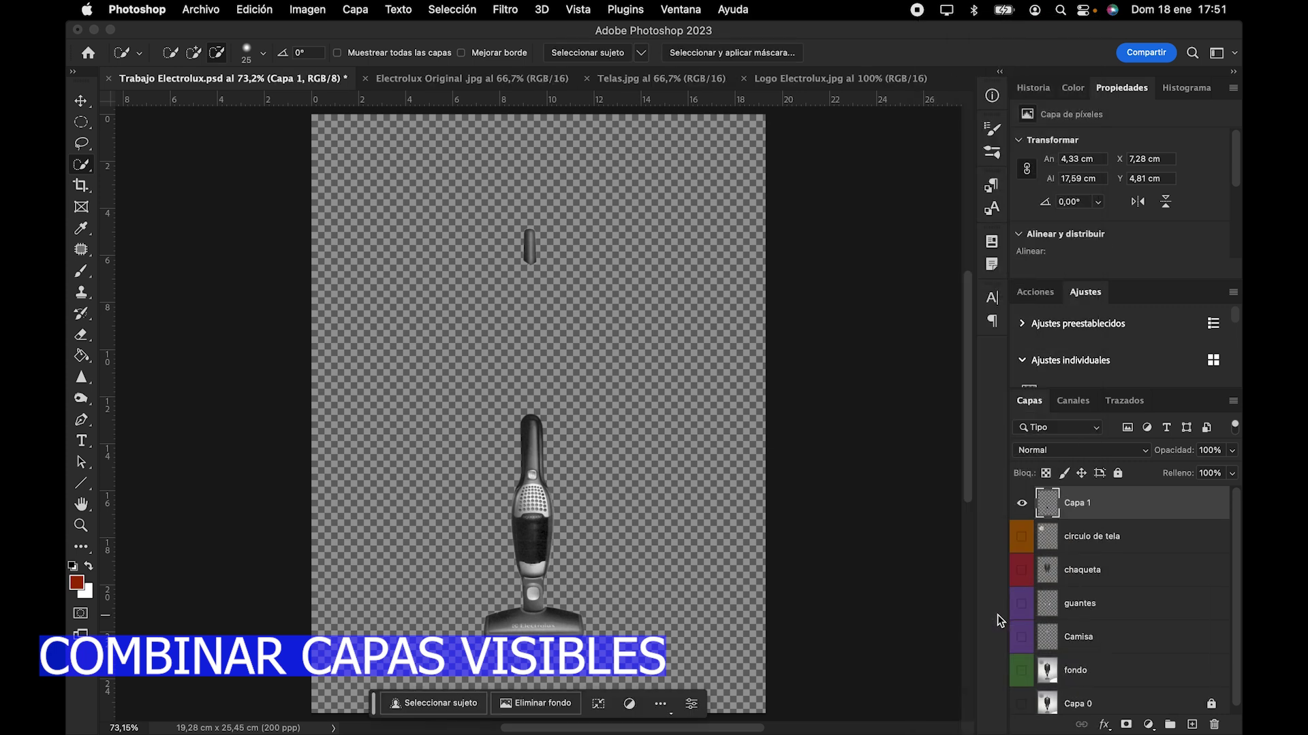
{"action": "key", "text": "super+z"}
{"action": "right_click", "coordinate": [1074, 511]}
{"action": "key", "text": "Escape"}
{"action": "key", "text": "super+z"}
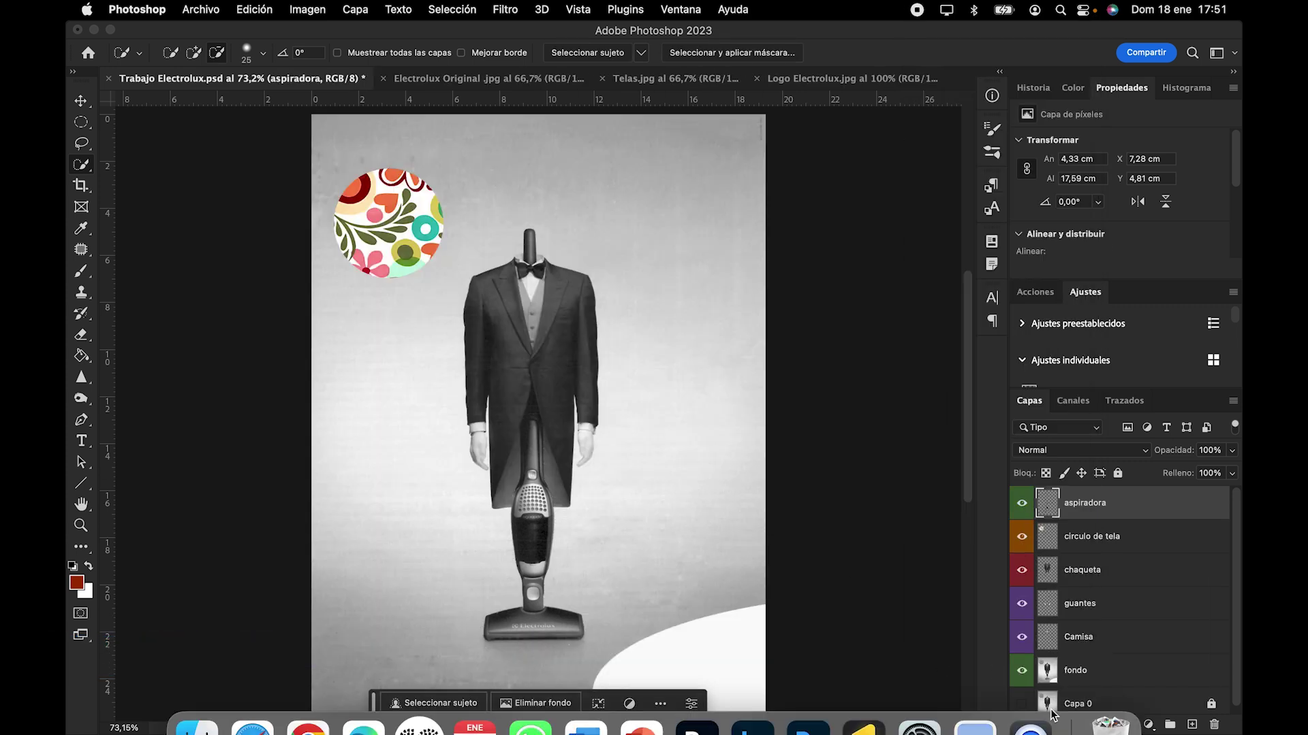
{"action": "left_click", "coordinate": [1021, 672]}
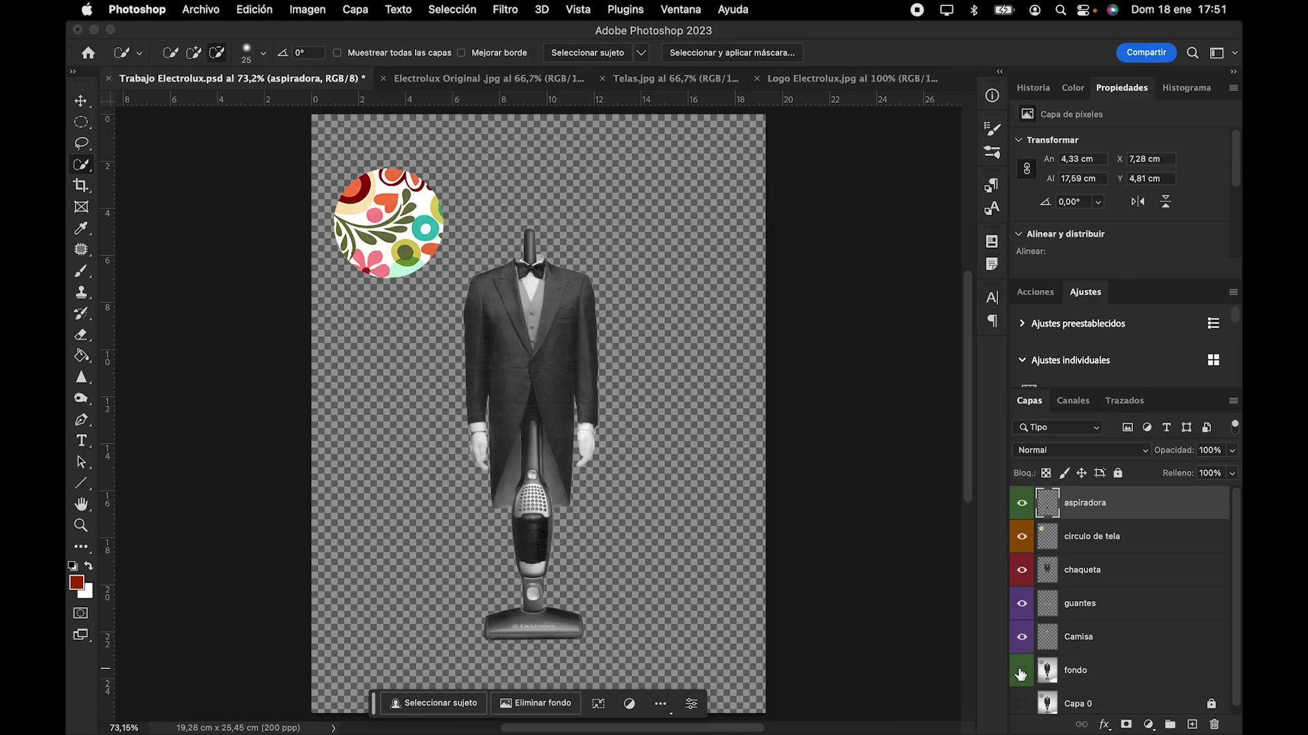
{"action": "left_click", "coordinate": [480, 78]}
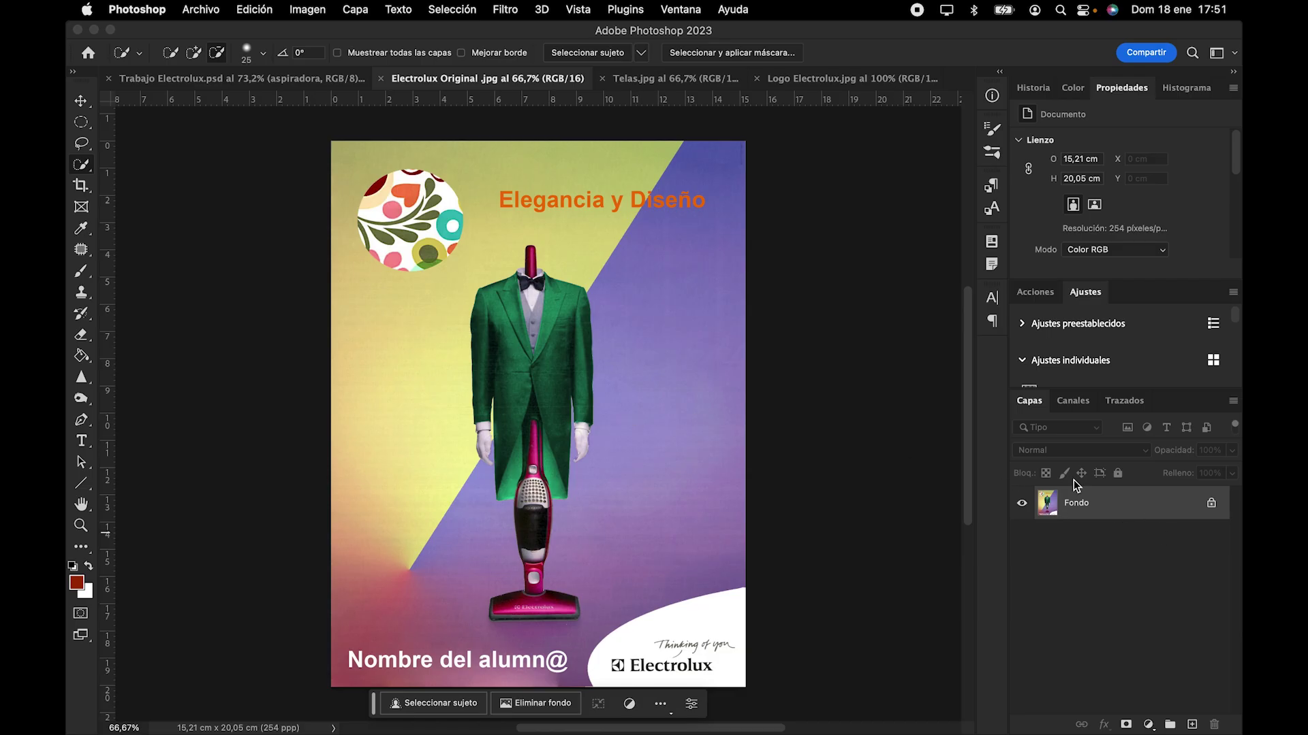
{"action": "left_click", "coordinate": [316, 79]}
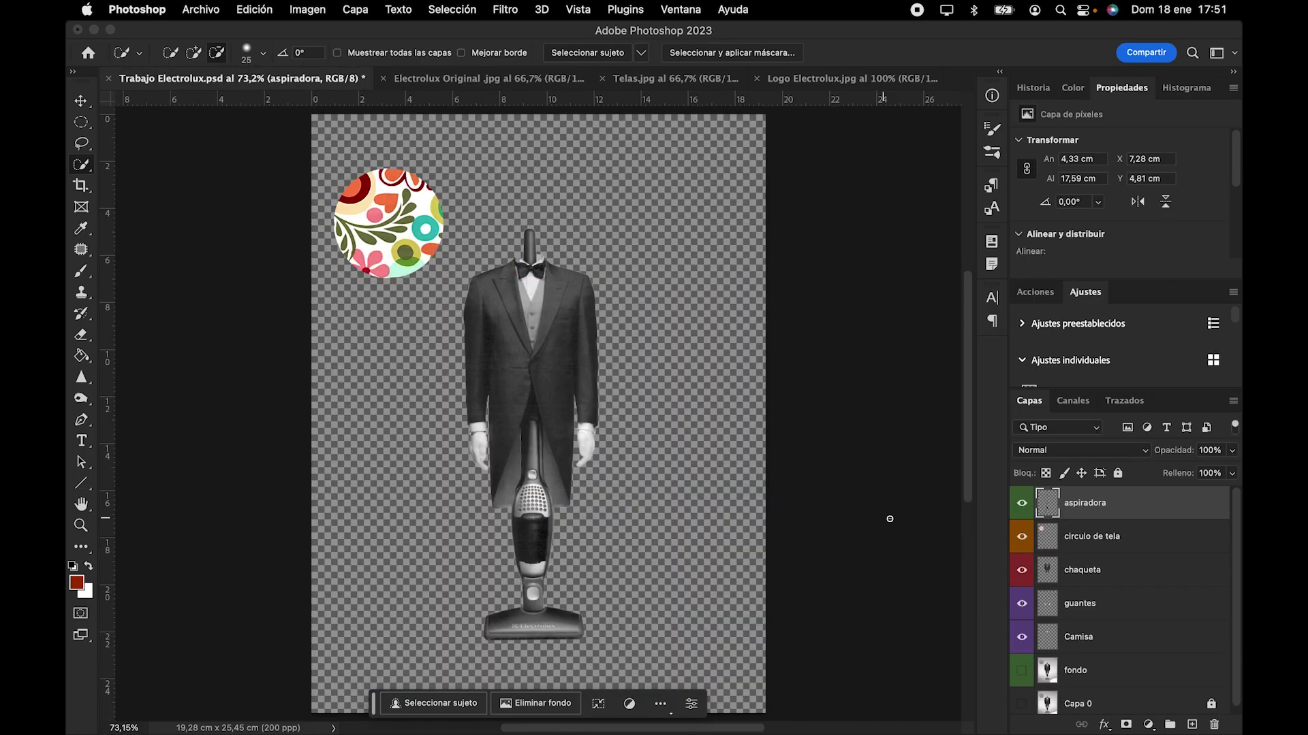
{"action": "left_click", "coordinate": [1021, 703]}
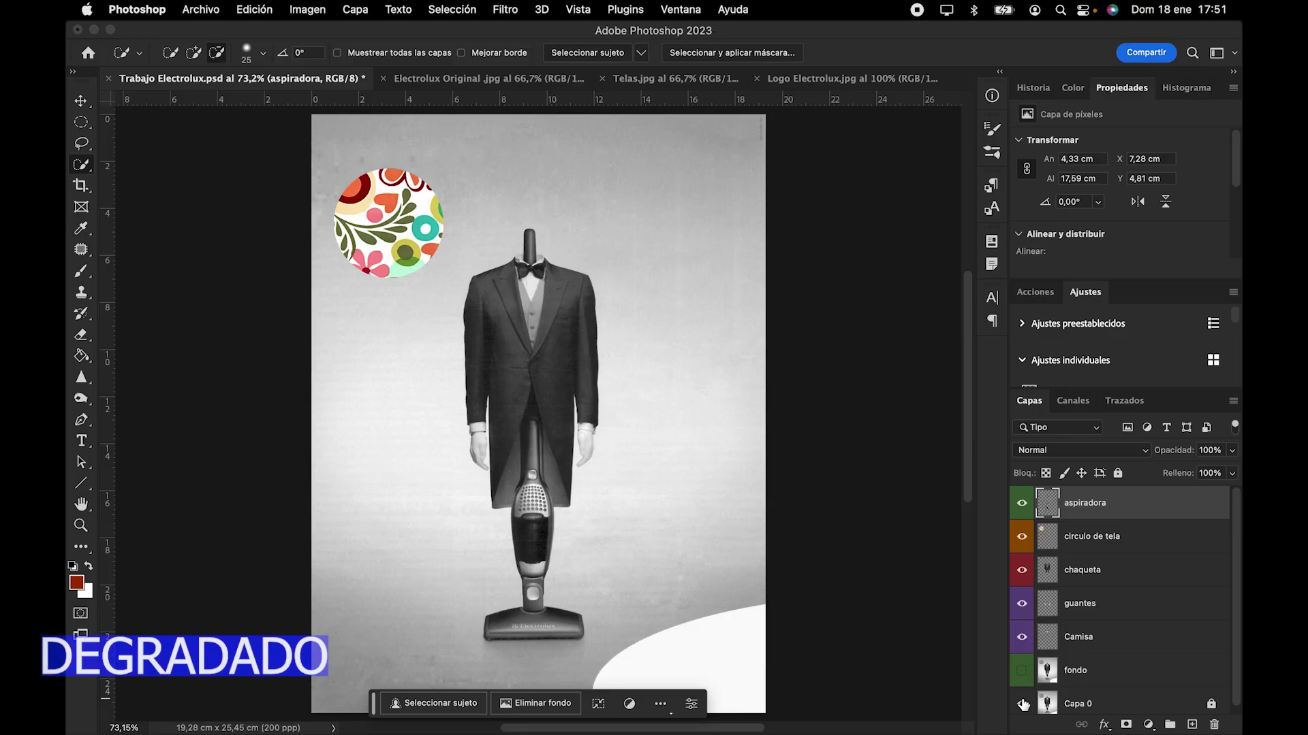
{"action": "scroll", "coordinate": [1160, 653], "scroll_direction": "down", "scroll_amount": 1}
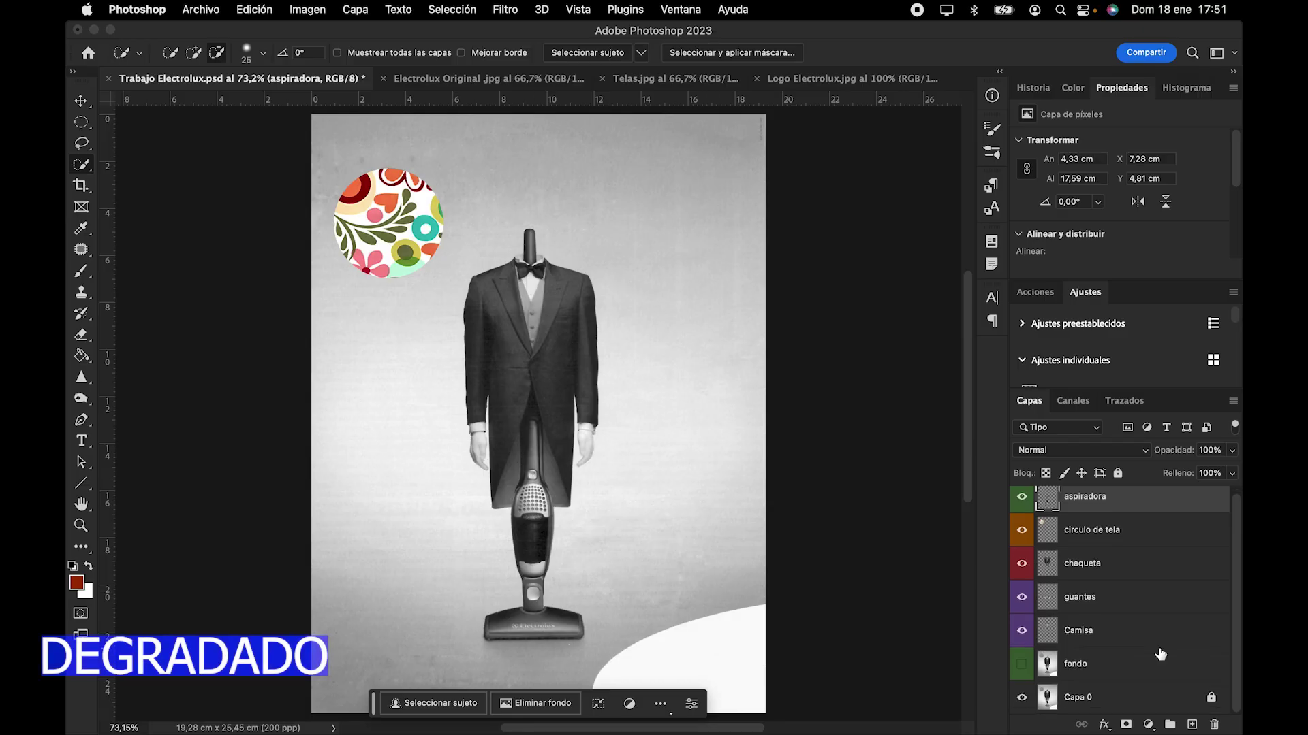
{"action": "left_click", "coordinate": [1024, 666]}
Step: Pick the Gradient tool from the Paint Bucket group and set it to Angle gradient
{"action": "double_click", "coordinate": [1100, 664]}
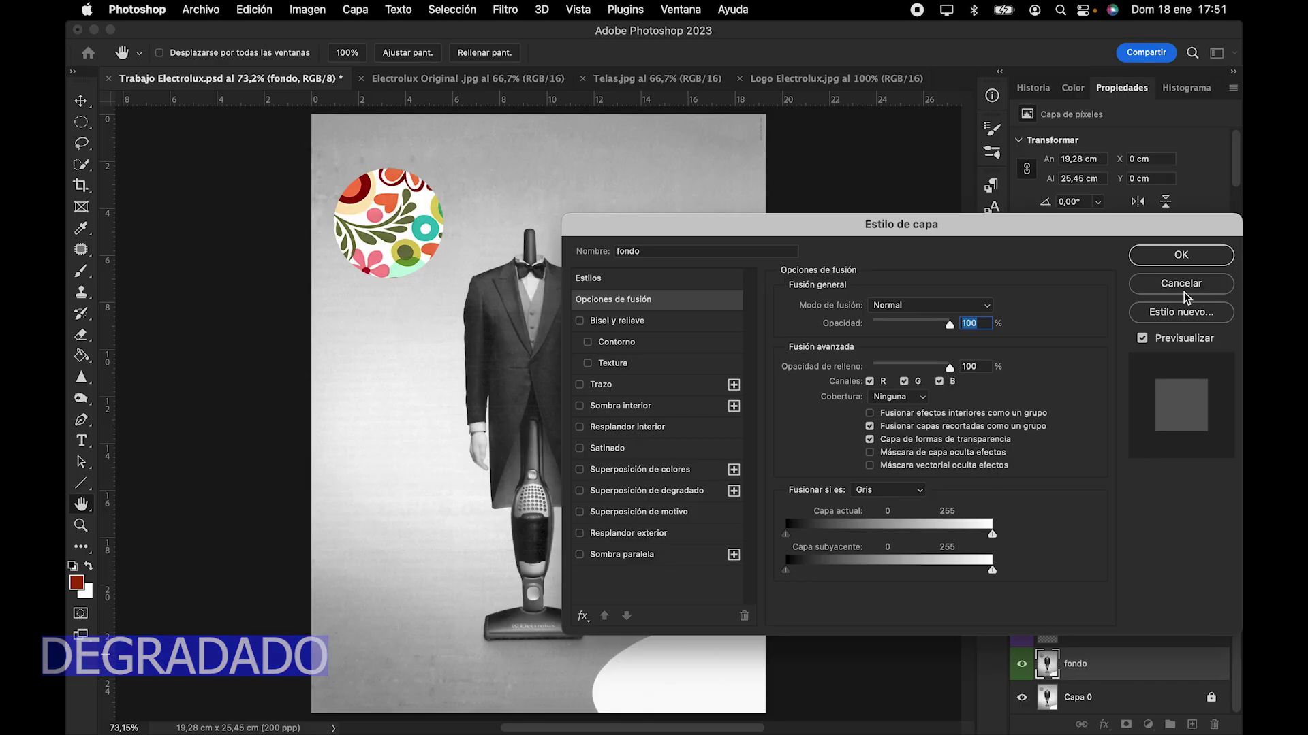
{"action": "key", "text": "Escape"}
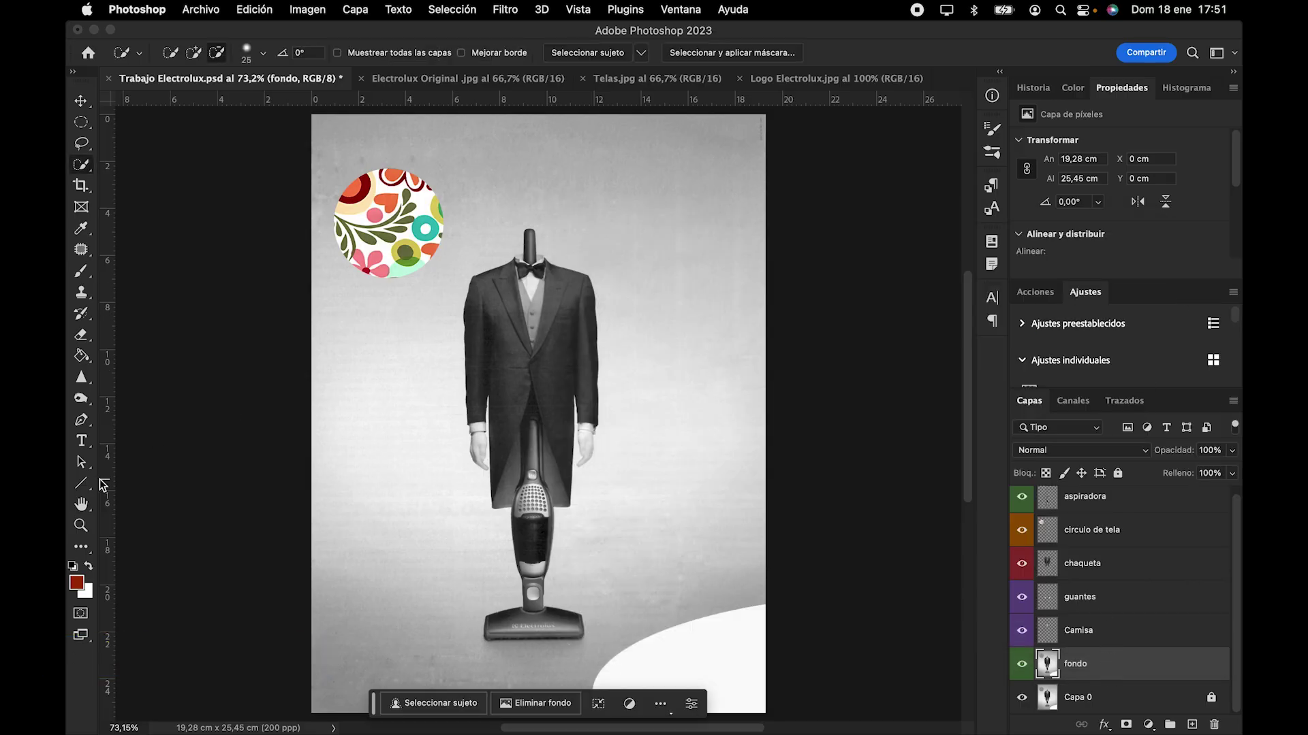
{"action": "left_click", "coordinate": [85, 359]}
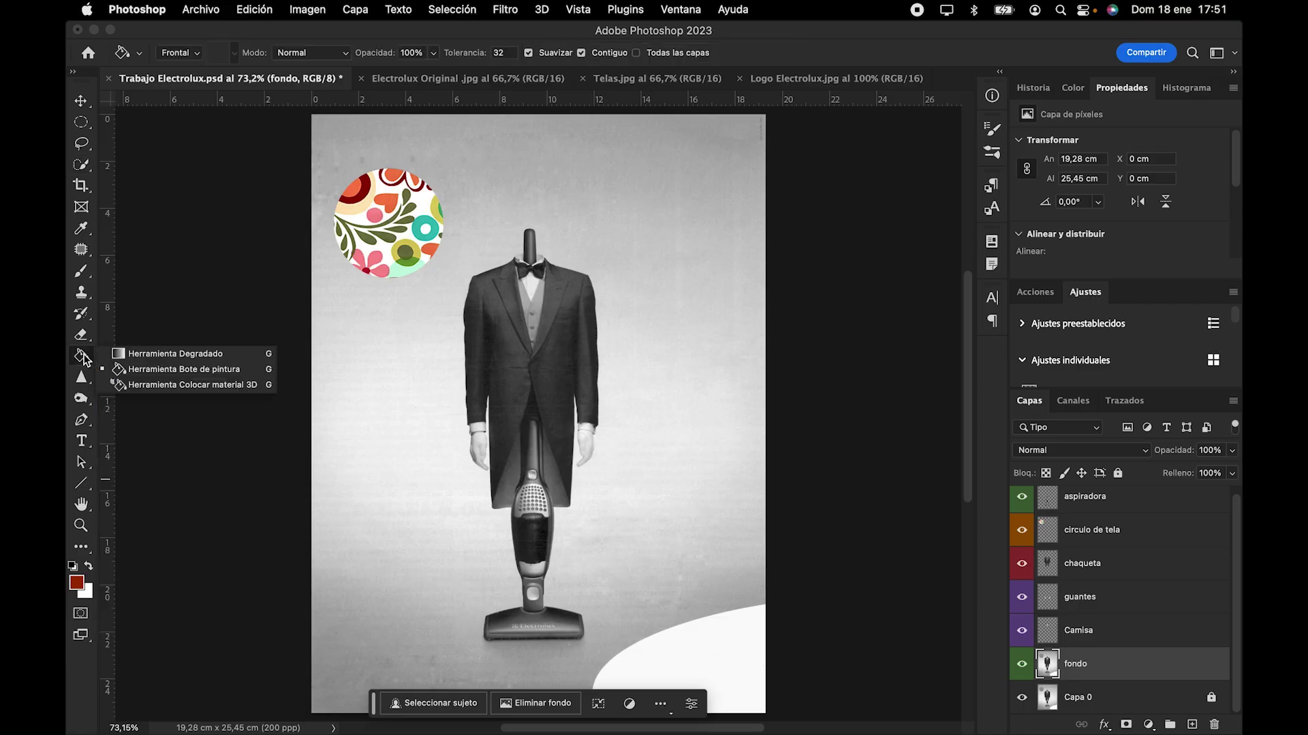
{"action": "left_click", "coordinate": [152, 356]}
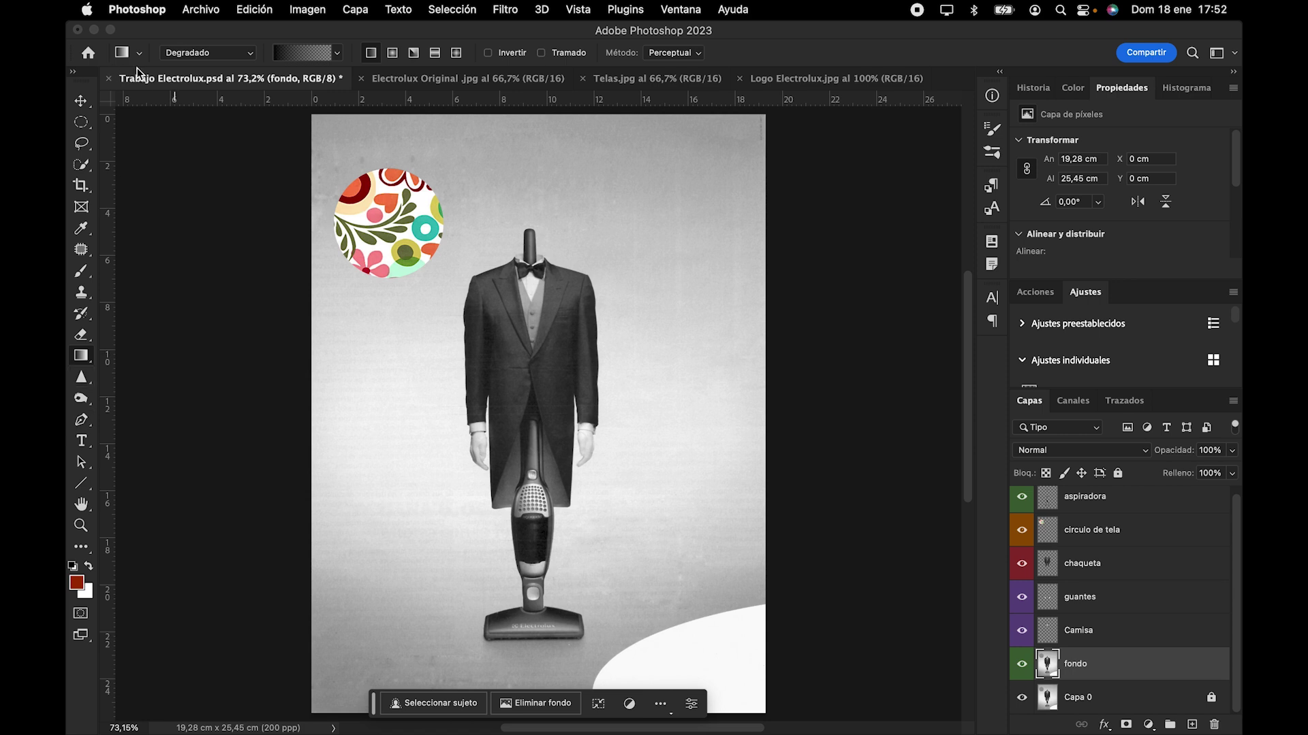
{"action": "left_click", "coordinate": [413, 53]}
Step: Show the Electrolux Original poster and pick the black-to-white gradient preset
{"action": "left_click", "coordinate": [430, 84]}
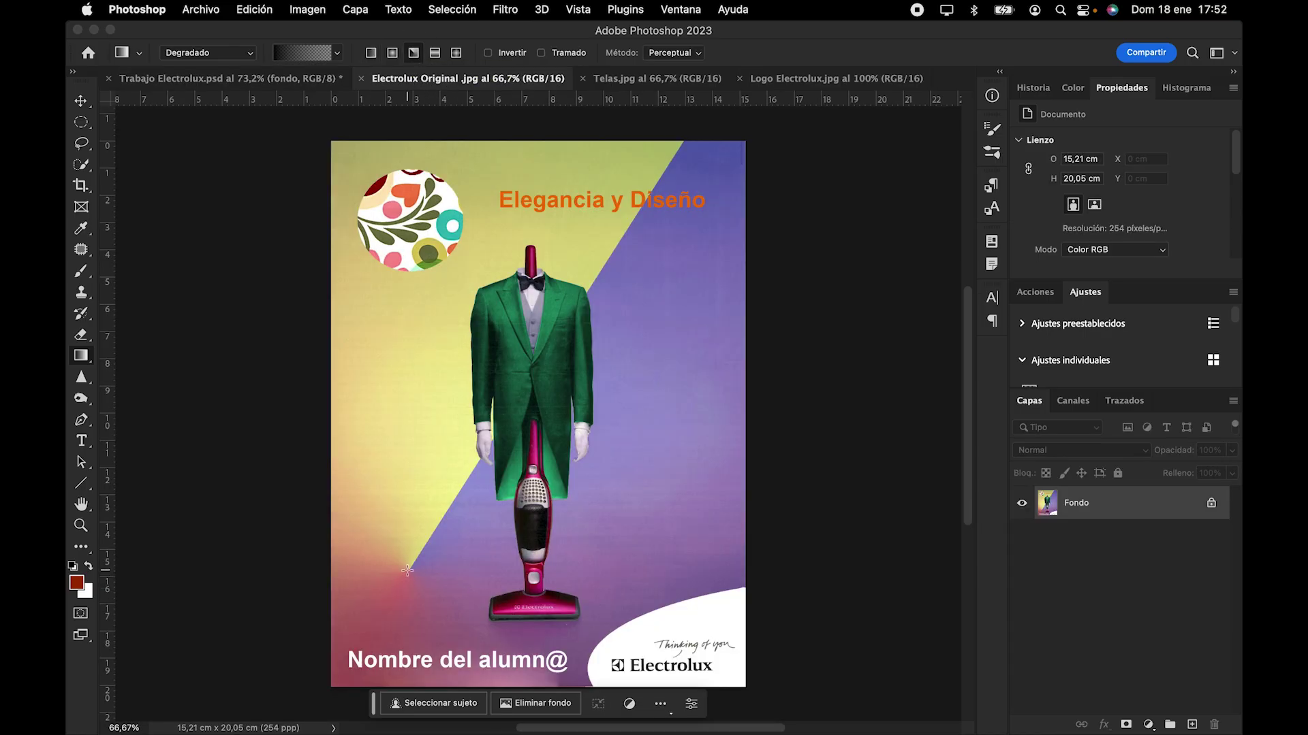
{"action": "left_click", "coordinate": [336, 52]}
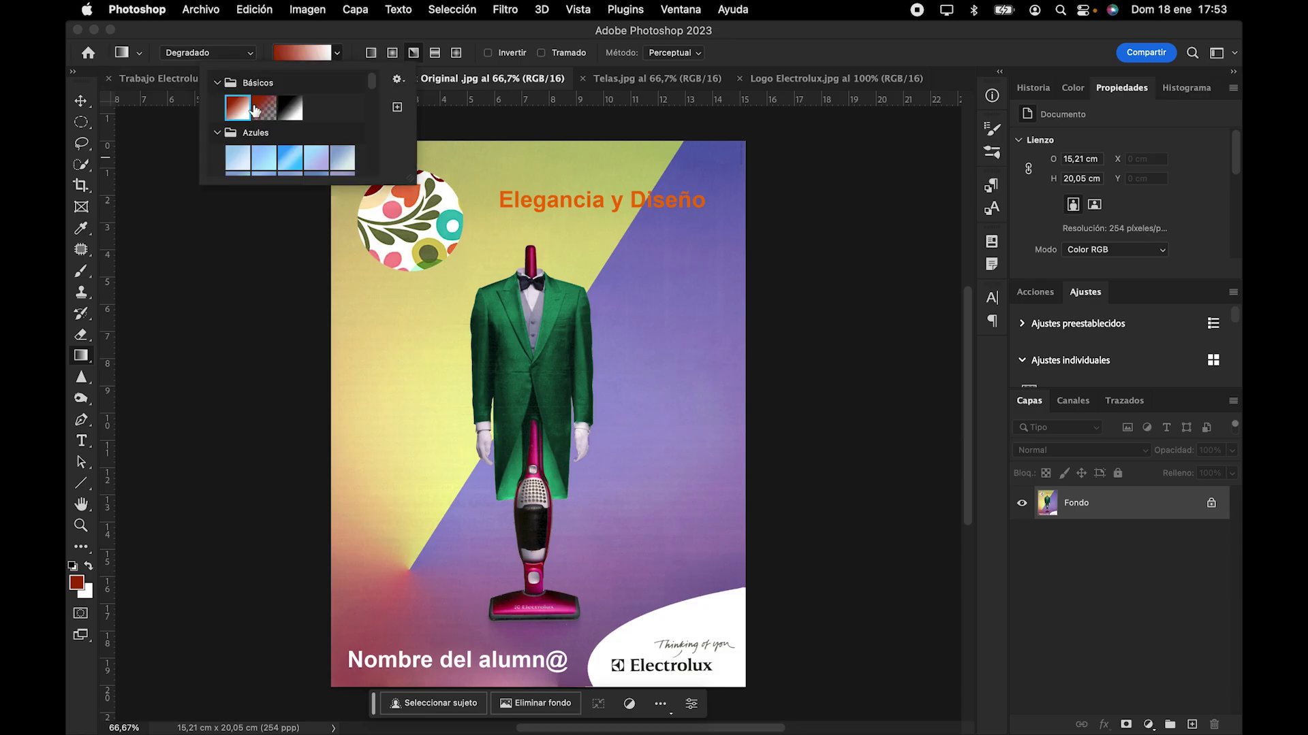
{"action": "double_click", "coordinate": [290, 108]}
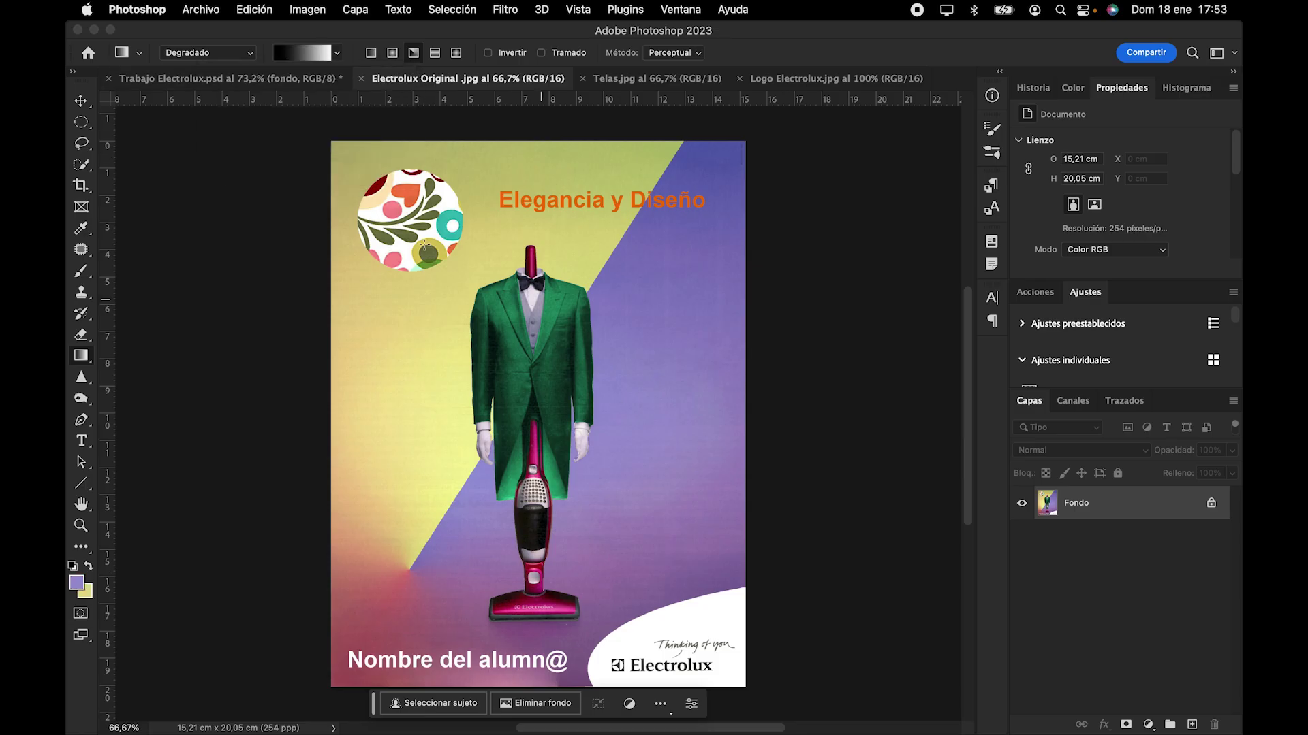
Step: Eyedrop the Electrolux Original poster's purple into the foreground swatch, then return to Trabajo Electrolux.psd
{"action": "left_click", "coordinate": [78, 586]}
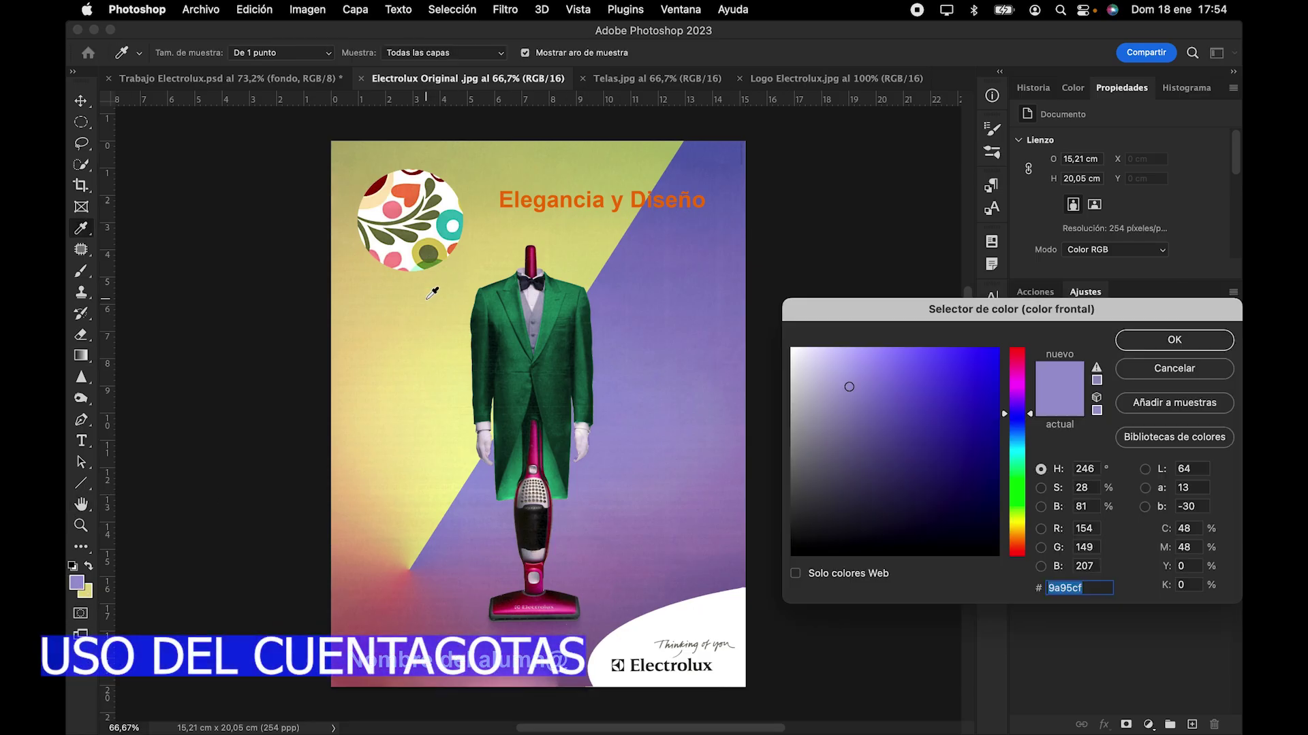
{"action": "left_click", "coordinate": [429, 299]}
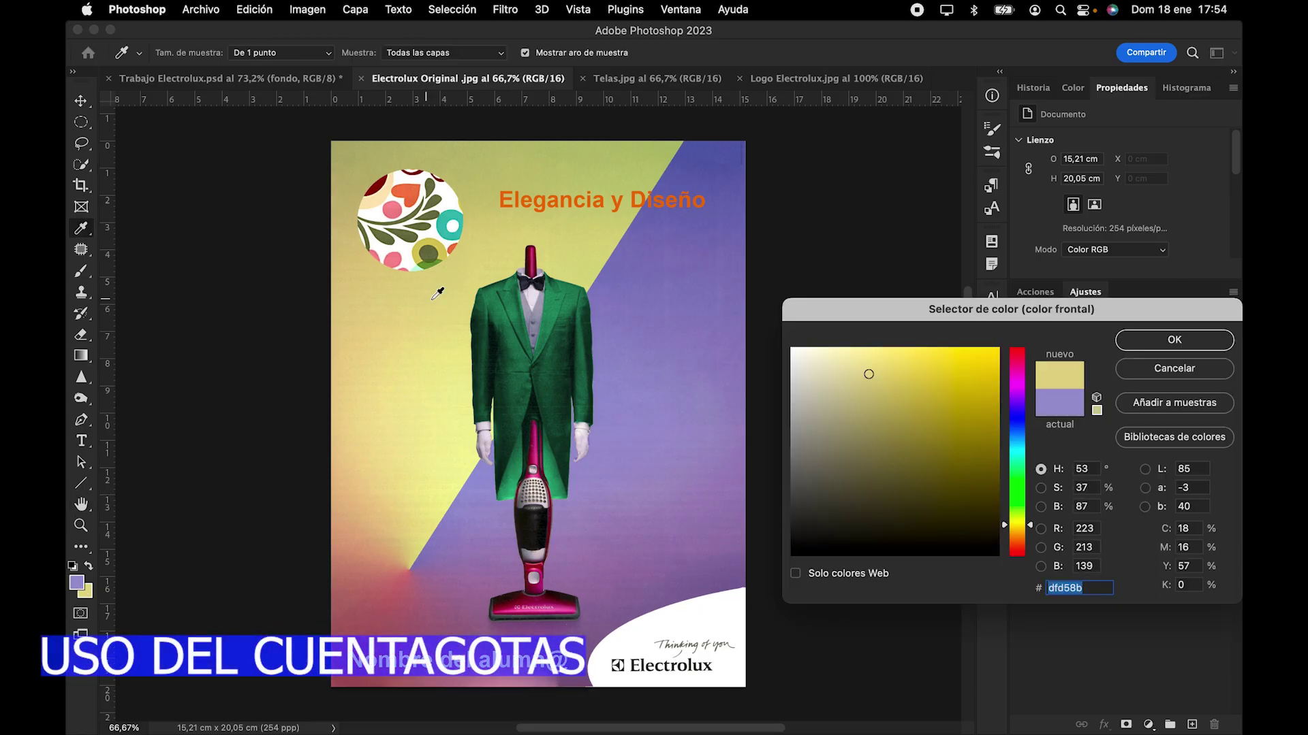
{"action": "left_click", "coordinate": [676, 408]}
{"action": "left_click", "coordinate": [1164, 340]}
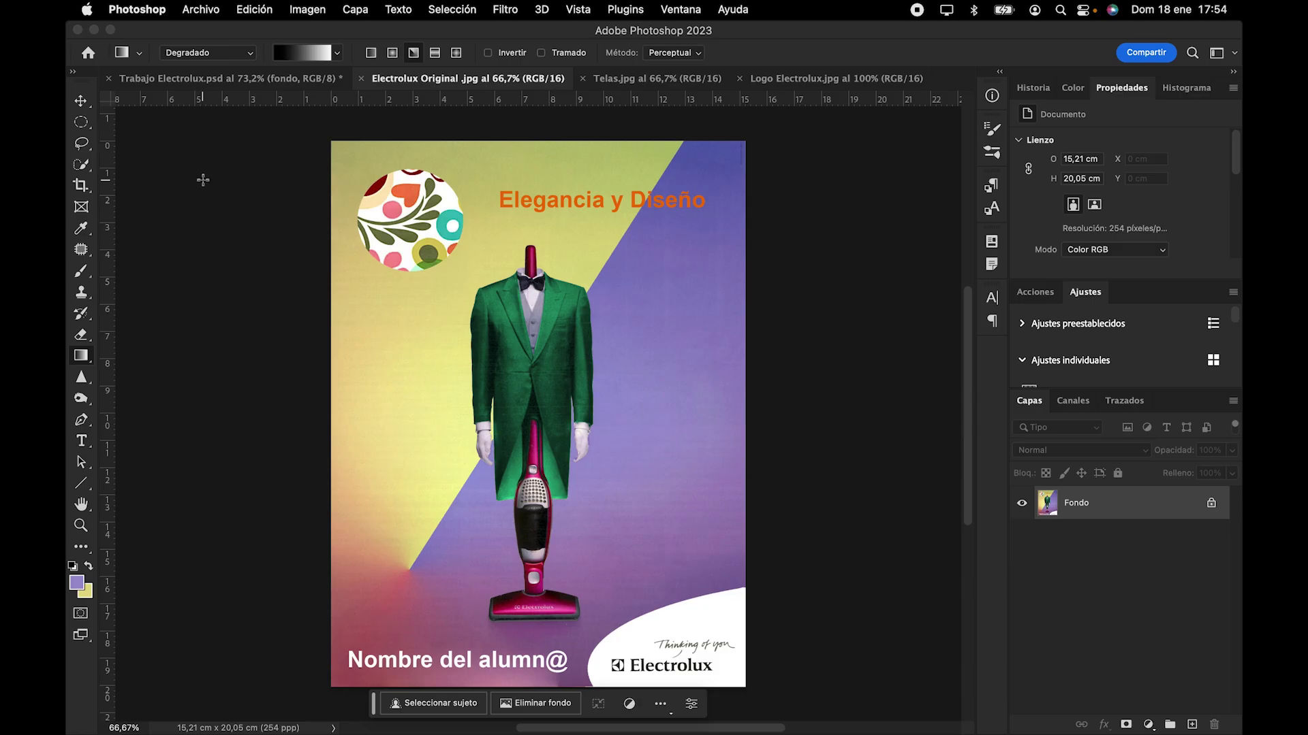
{"action": "left_click", "coordinate": [219, 77]}
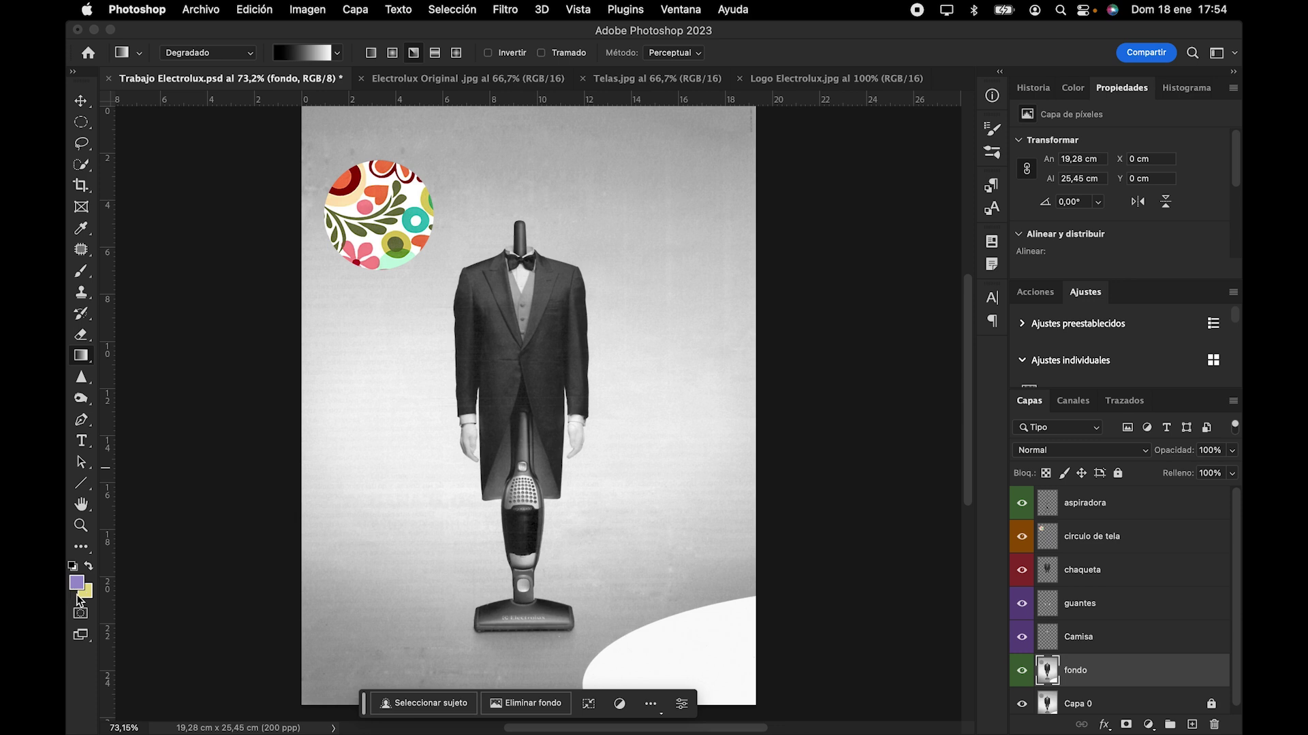
Step: Drag a diagonal purple-yellow Básicos gradient across the background, yellow top-left and purple bottom-right
{"action": "left_click", "coordinate": [333, 55]}
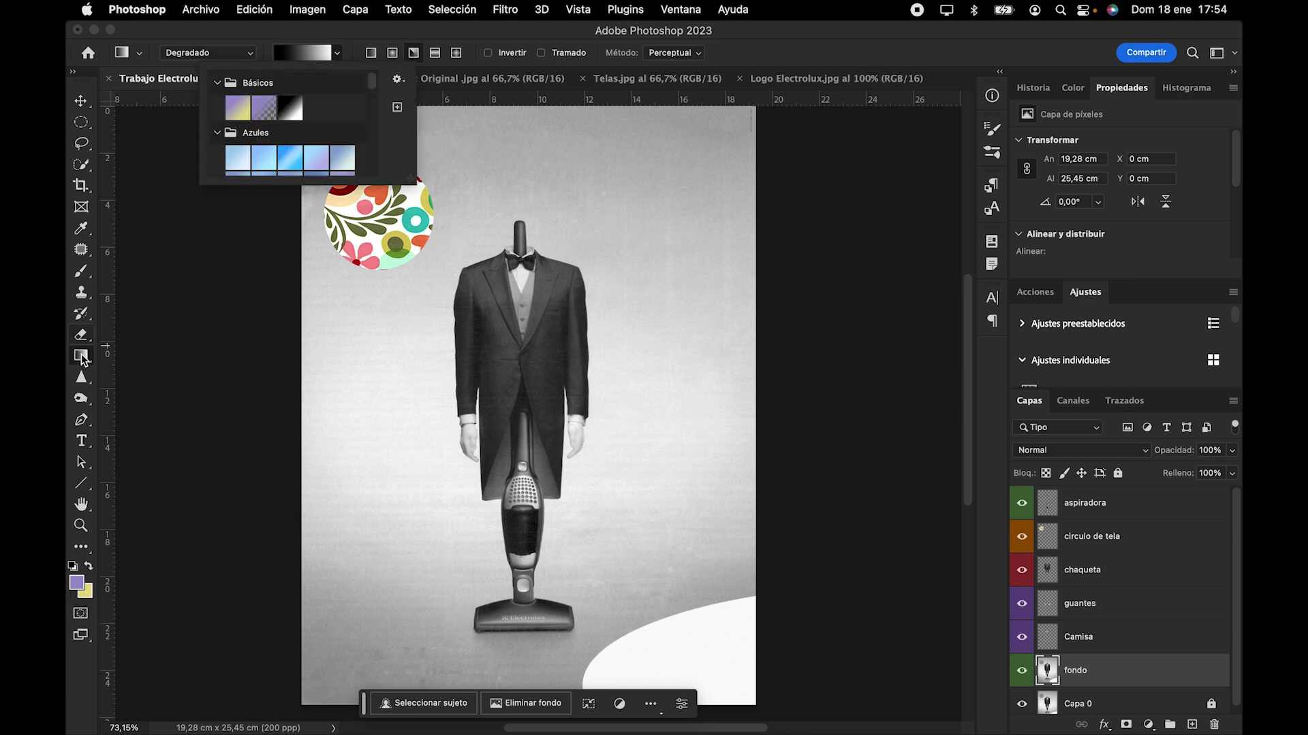
{"action": "left_click", "coordinate": [238, 108]}
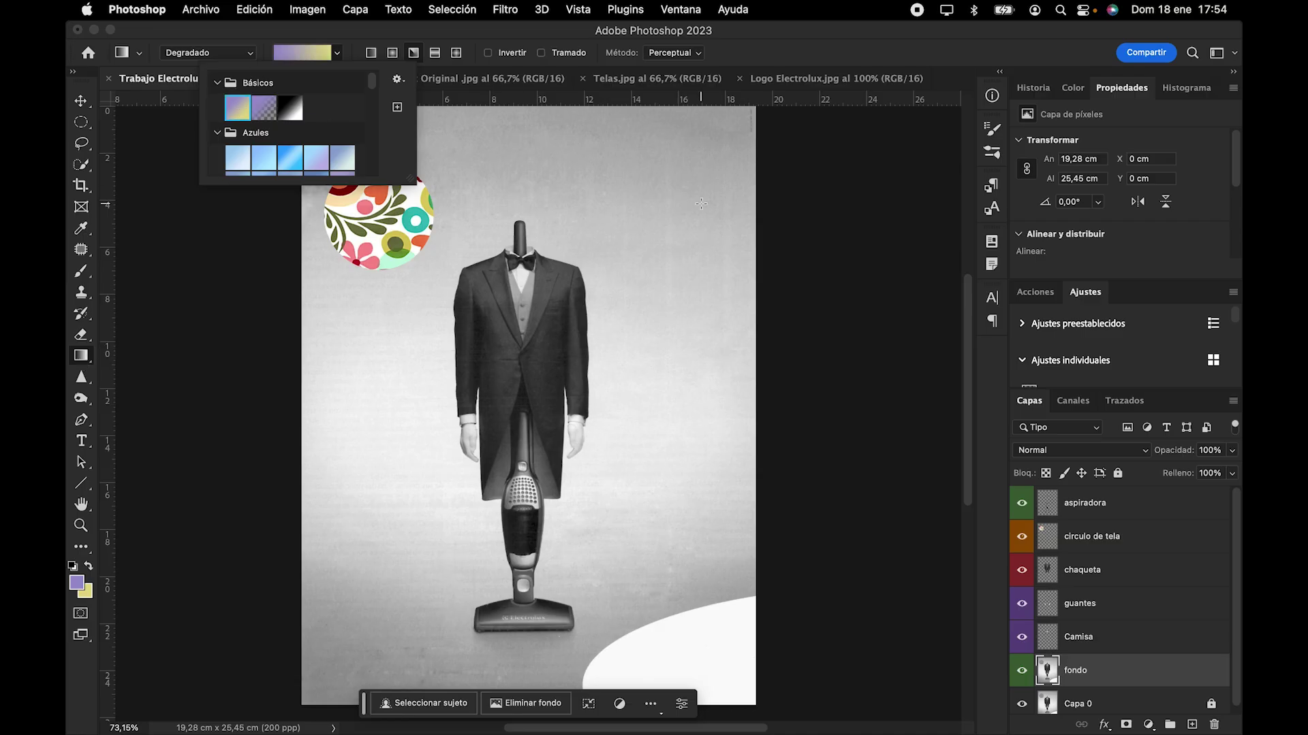
{"action": "left_click_drag", "start_coordinate": [417, 591], "coordinate": [713, 146]}
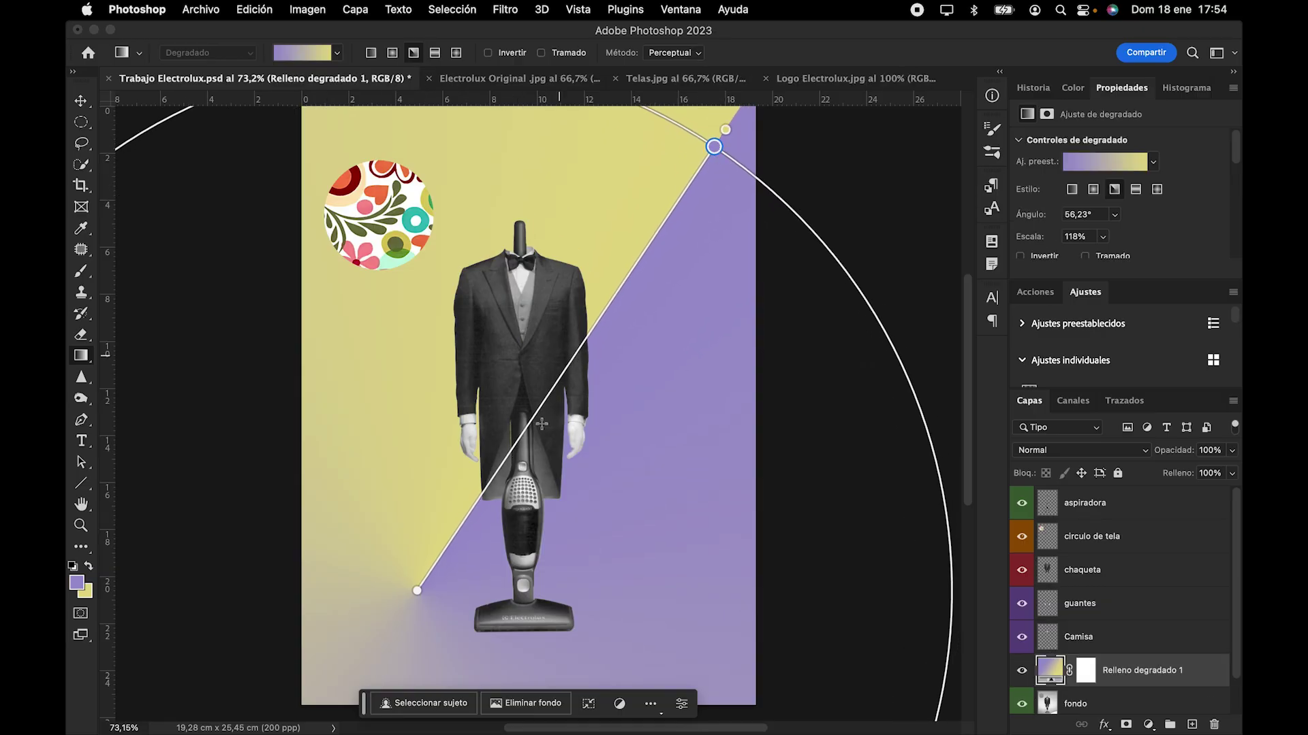
{"action": "left_click", "coordinate": [81, 100]}
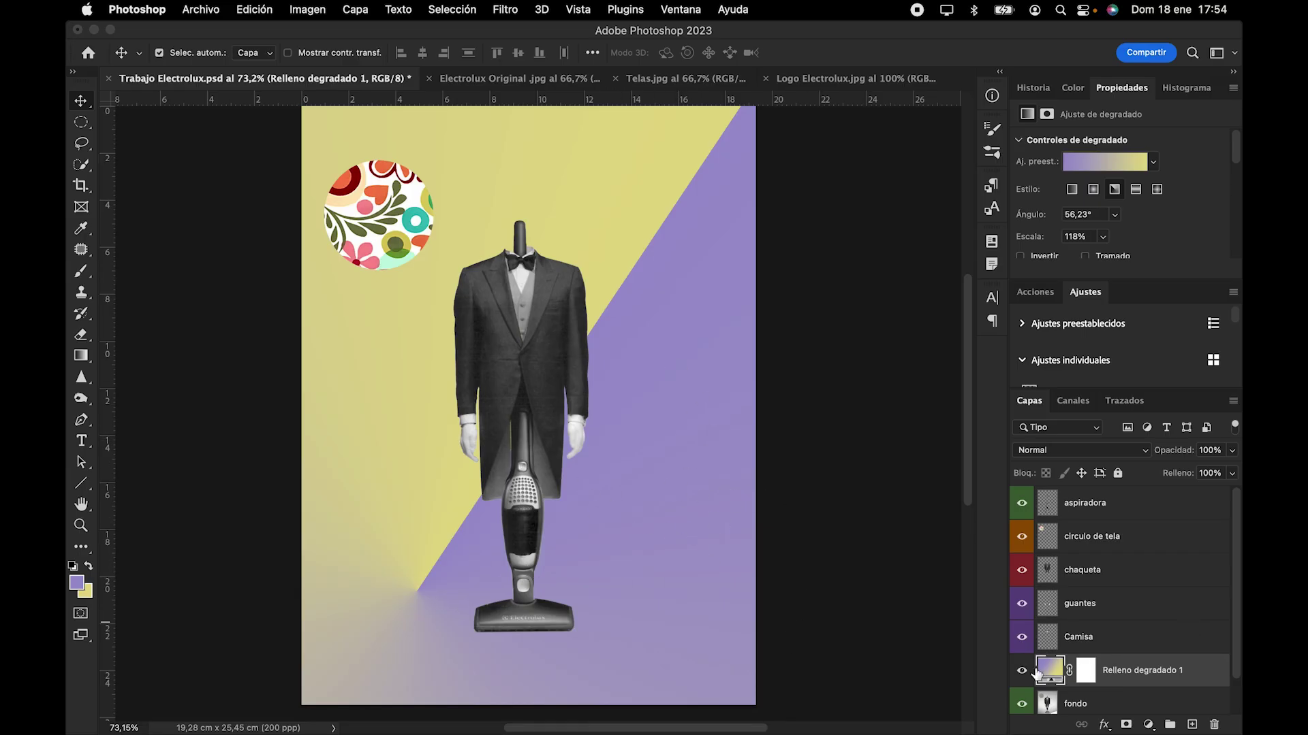
Step: Set the gradient fill layer's blend mode to Multiplicar so the grey texture shows through
{"action": "scroll", "coordinate": [1023, 613], "scroll_direction": "down", "scroll_amount": 1}
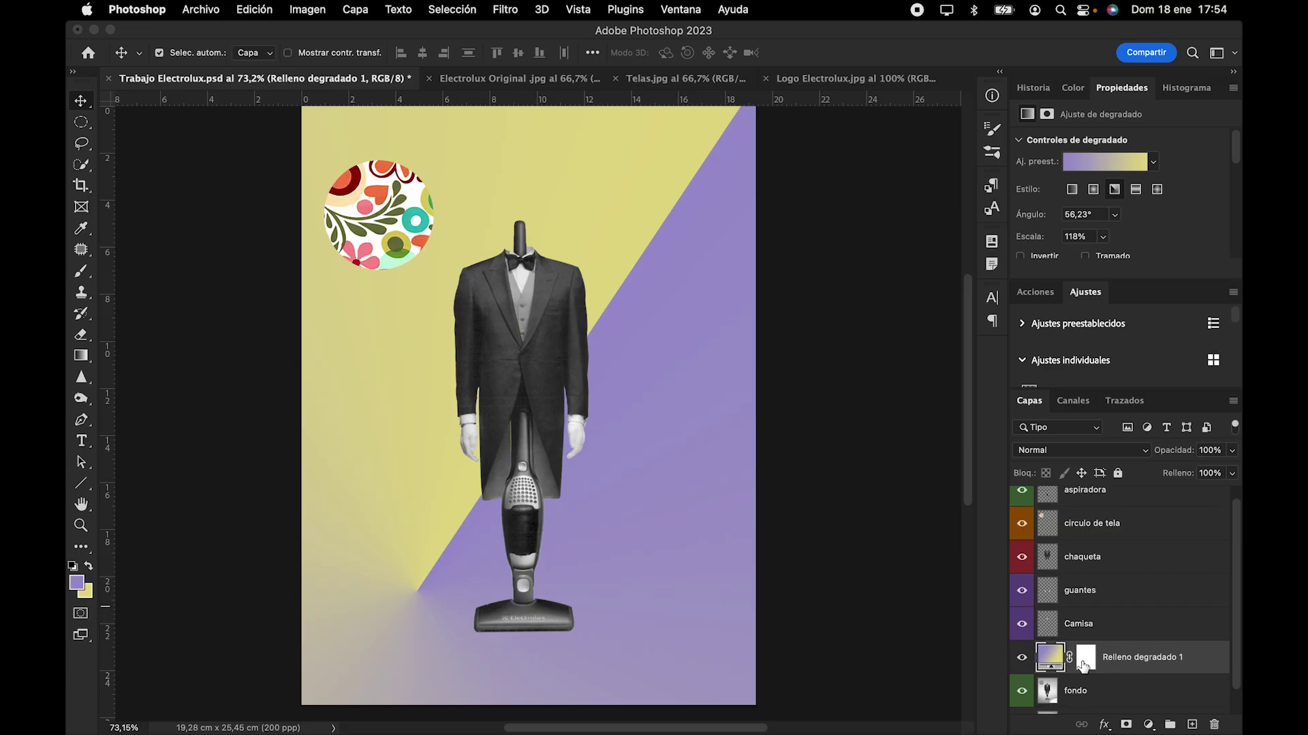
{"action": "left_click", "coordinate": [1070, 456]}
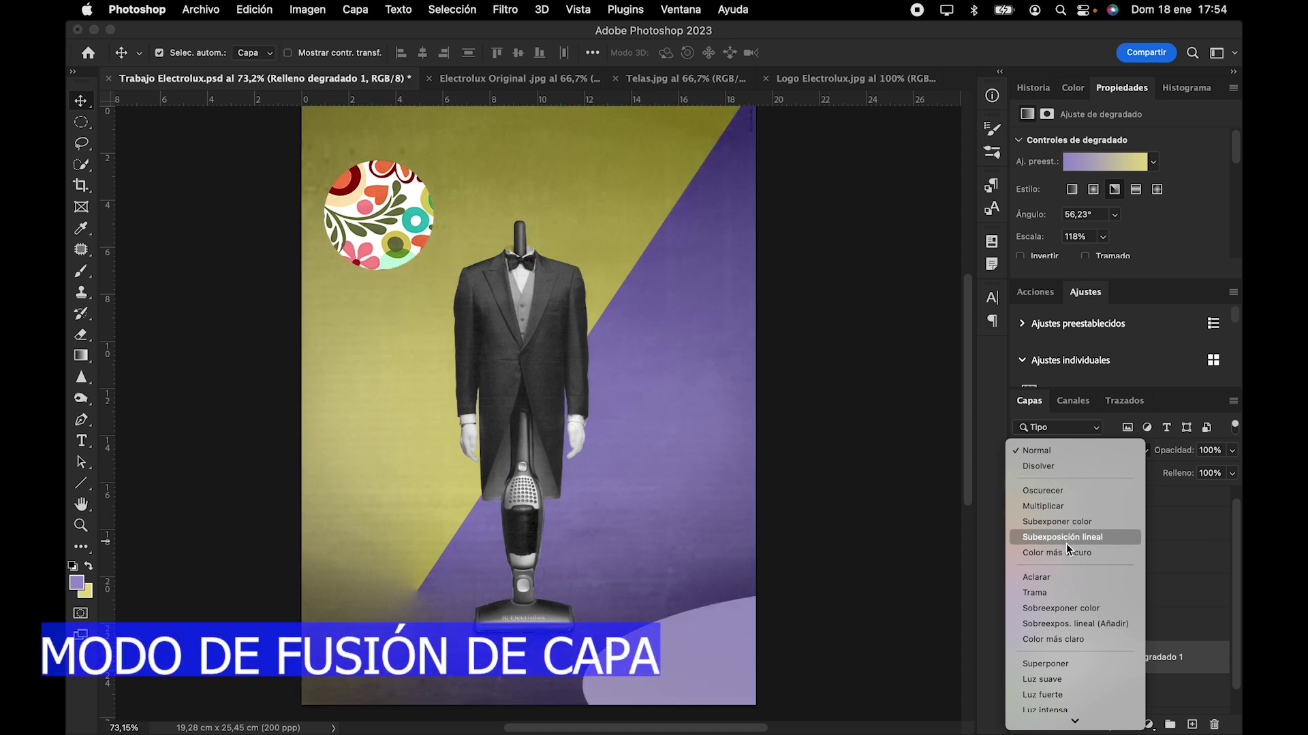
{"action": "left_click", "coordinate": [1060, 506]}
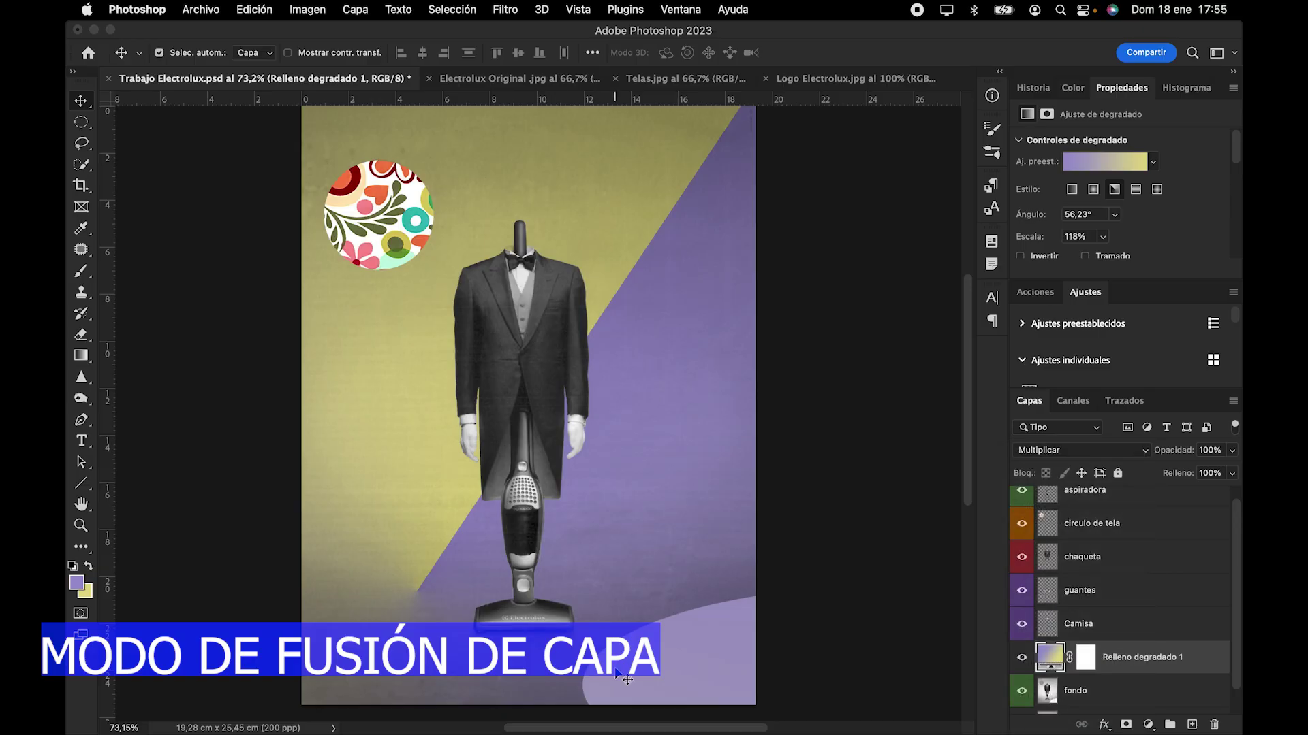
Step: Bring up the Electrolux Original reference poster
{"action": "mouse_move", "coordinate": [428, 734]}
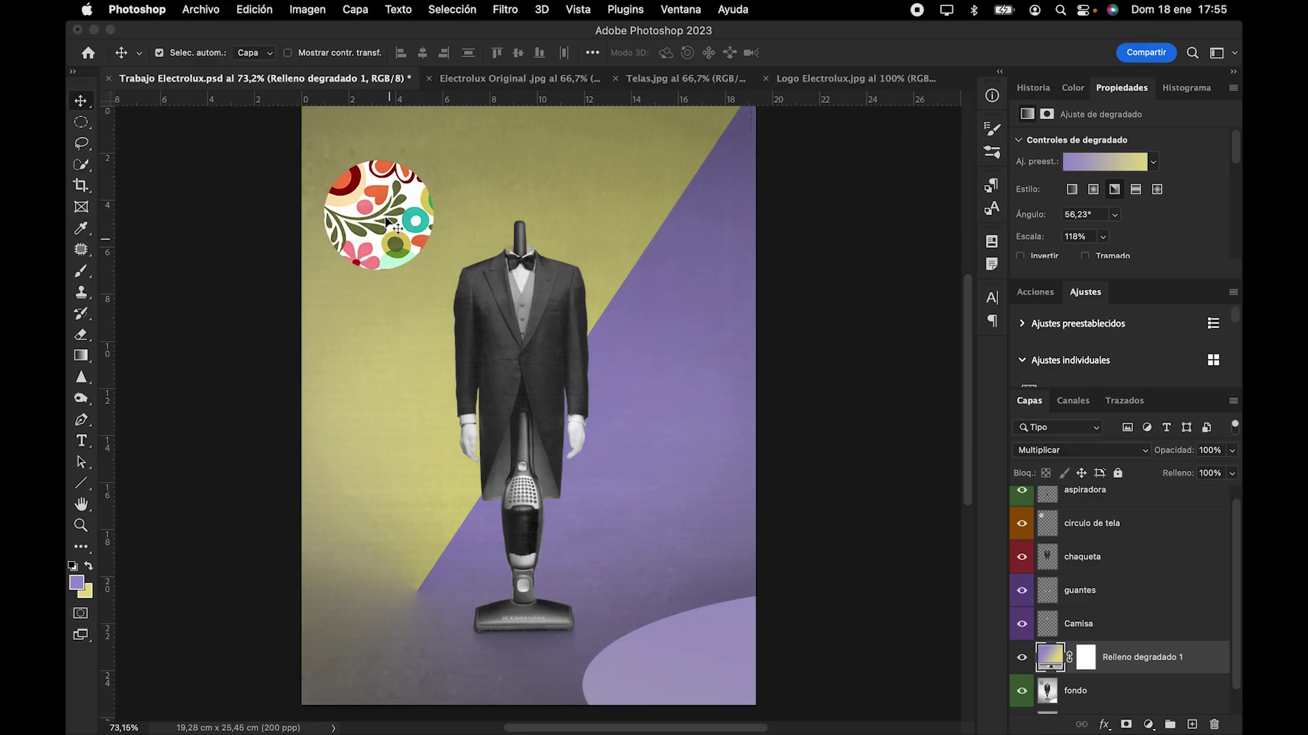
{"action": "left_click", "coordinate": [493, 79]}
{"action": "key", "text": "ctrl+shift+Tab"}
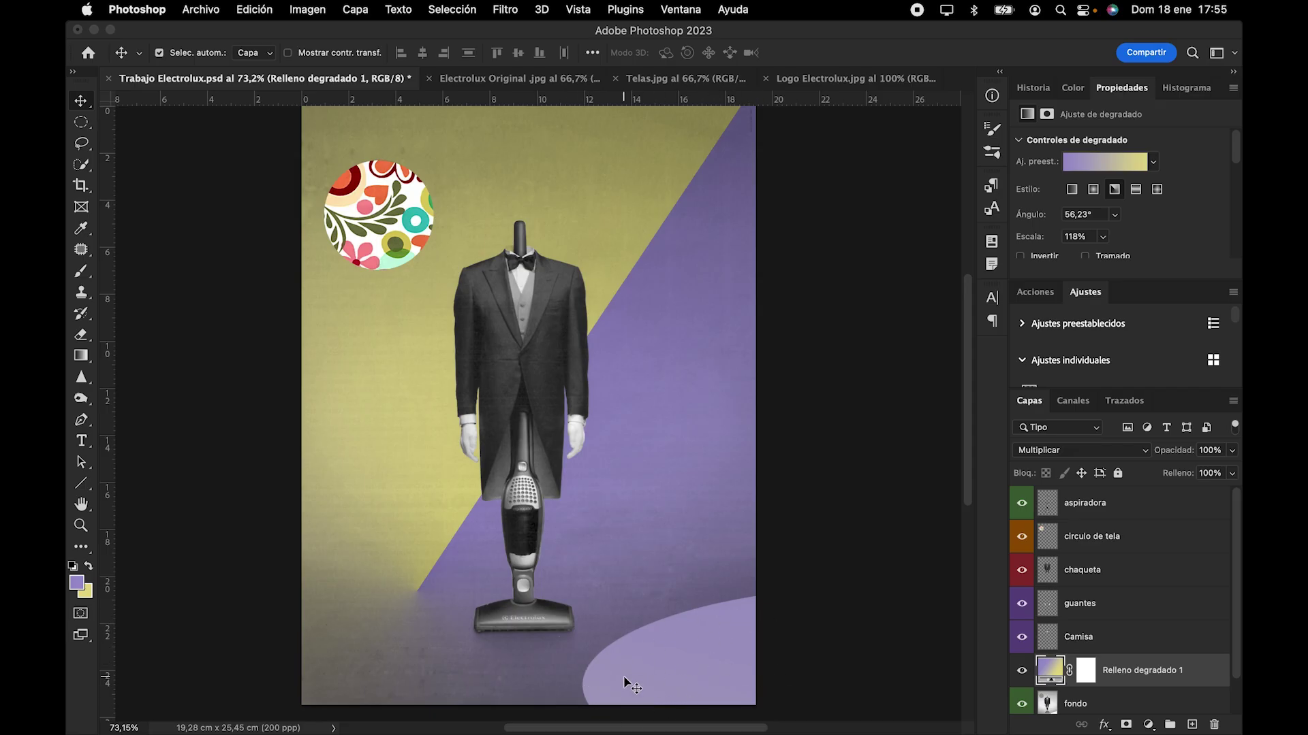
{"action": "left_click", "coordinate": [513, 80]}
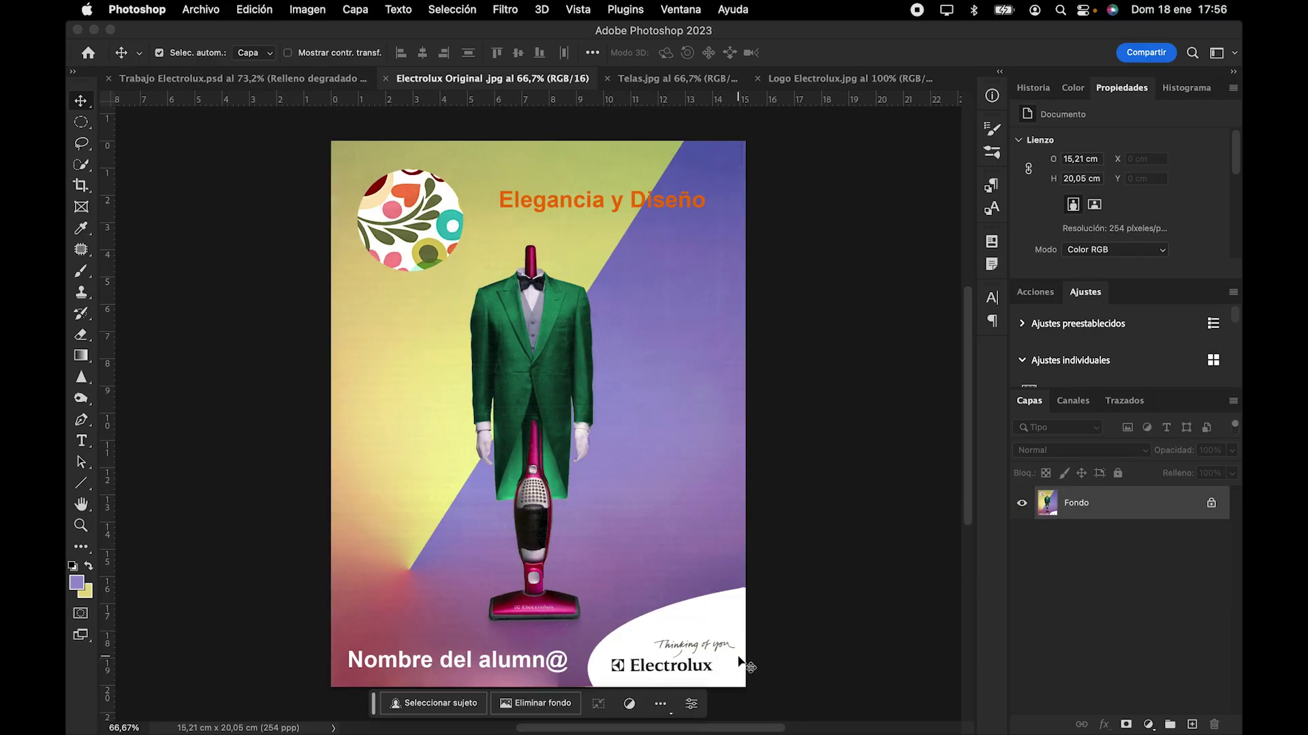
Step: Quick-select the bottom-right curved shape and fill it on the gradient's mask so it shows white
{"action": "left_click", "coordinate": [327, 80]}
{"action": "left_click", "coordinate": [81, 164]}
{"action": "left_click", "coordinate": [656, 613]}
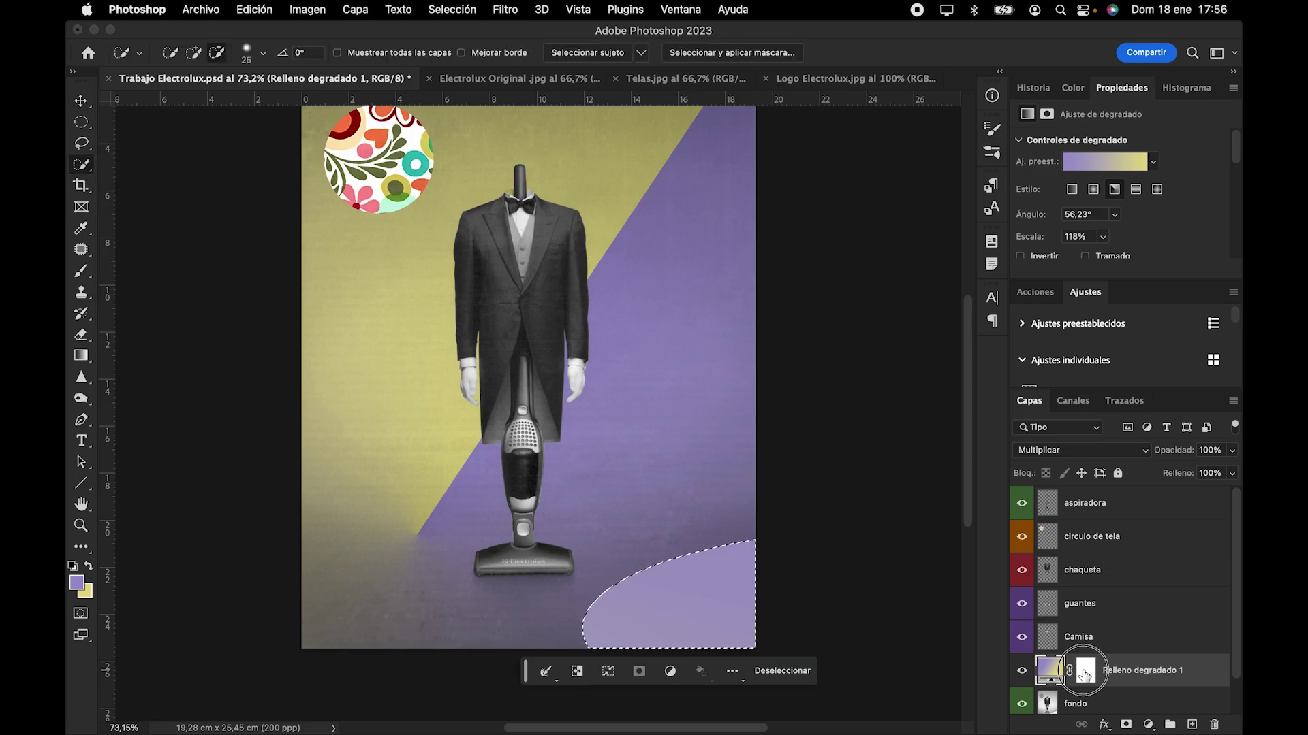
{"action": "left_click", "coordinate": [1086, 671]}
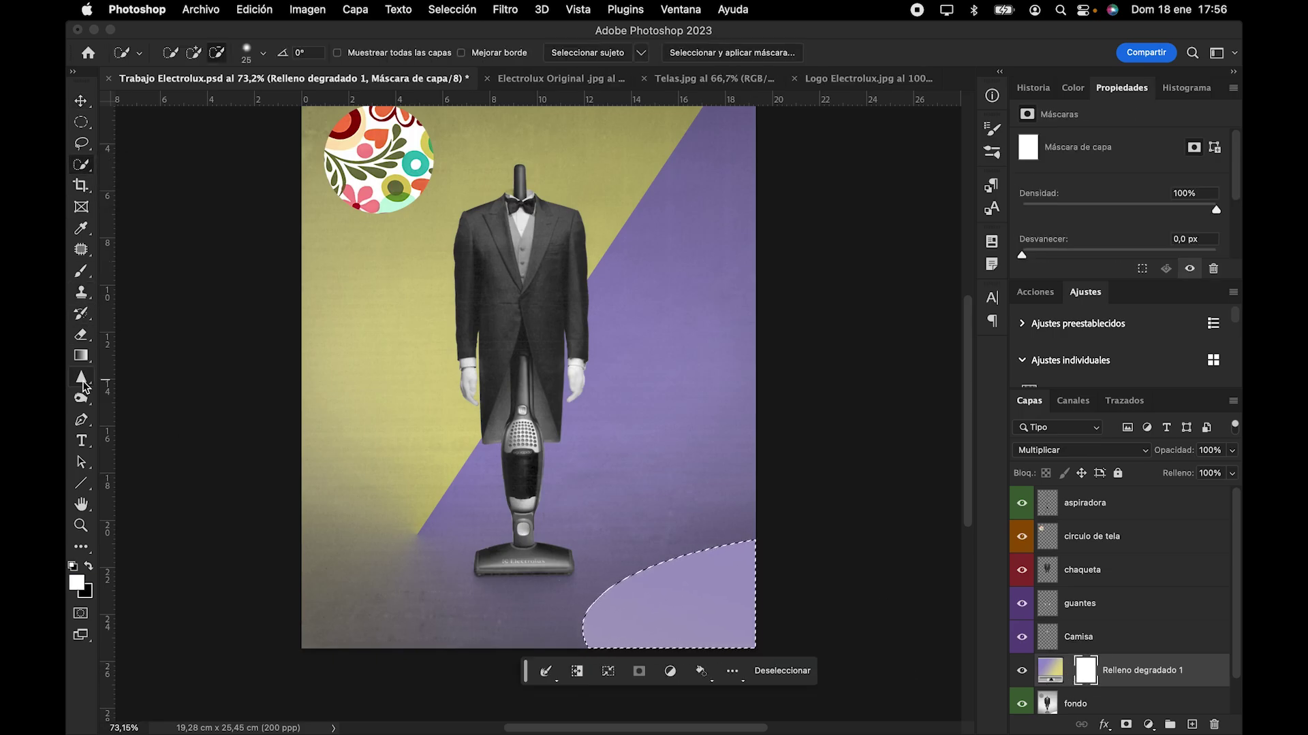
{"action": "left_click_drag", "start_coordinate": [83, 361], "coordinate": [153, 373]}
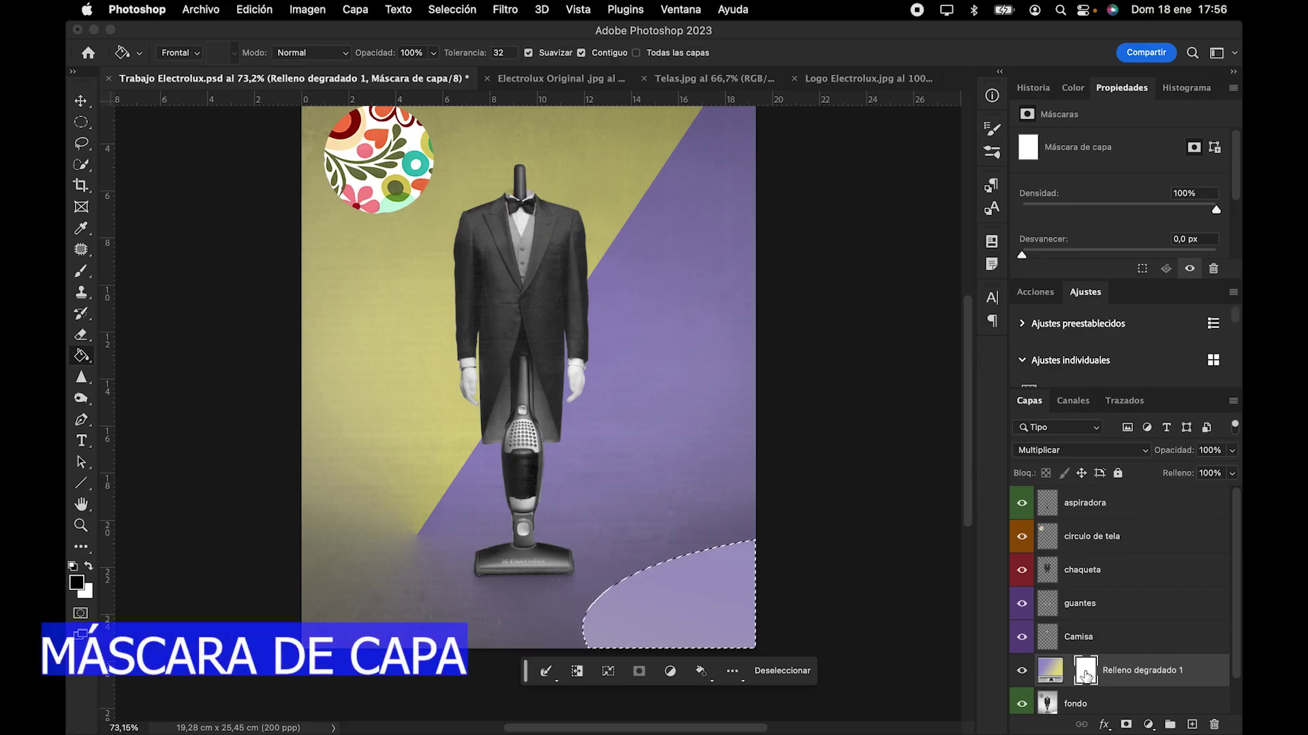
{"action": "left_click", "coordinate": [711, 613]}
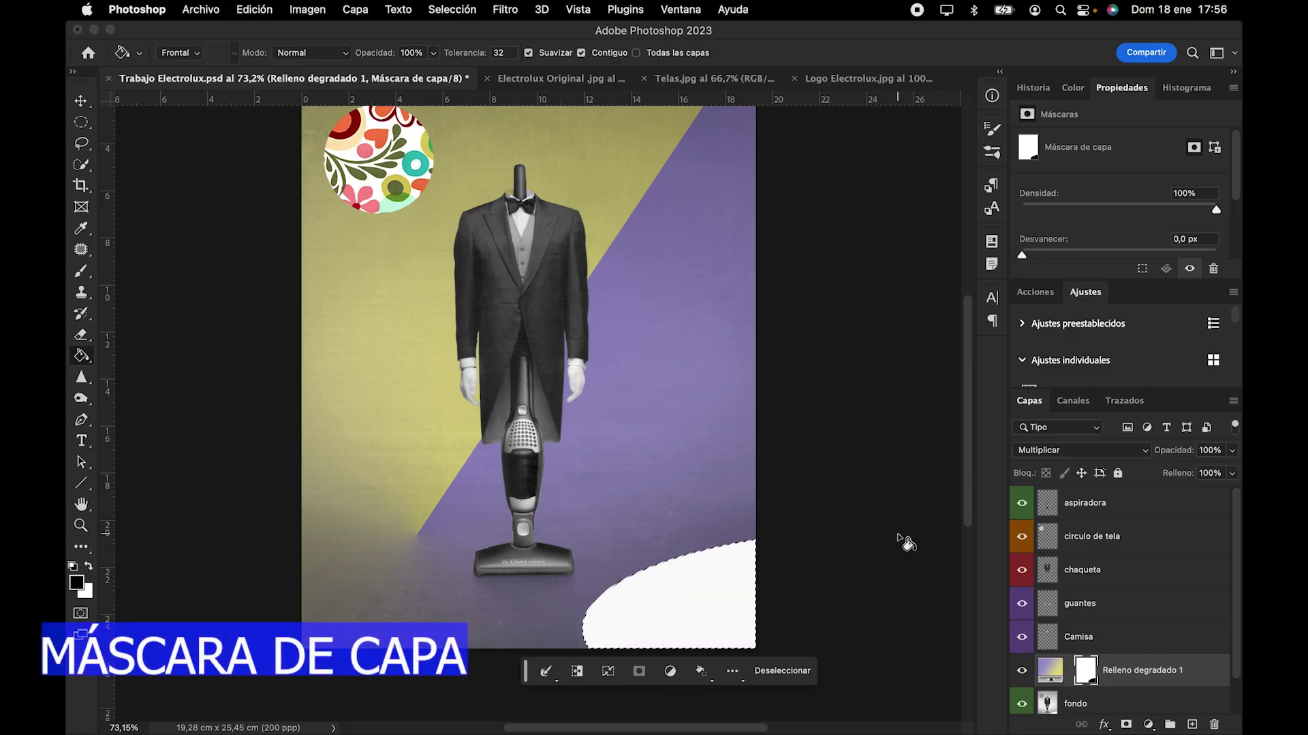
{"action": "key", "text": "super+d"}
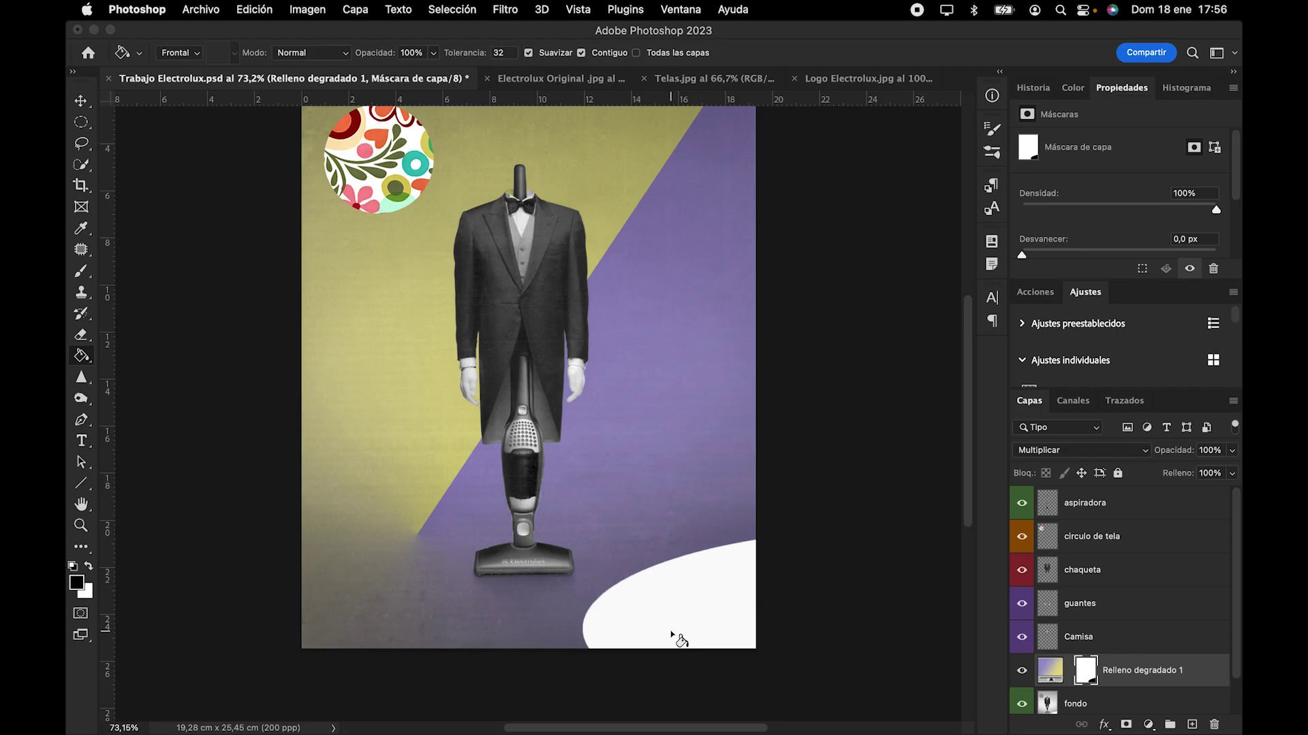
Step: Bring up the Logo Electrolux image document
{"action": "scroll", "coordinate": [848, 487], "scroll_direction": "up", "scroll_amount": 3}
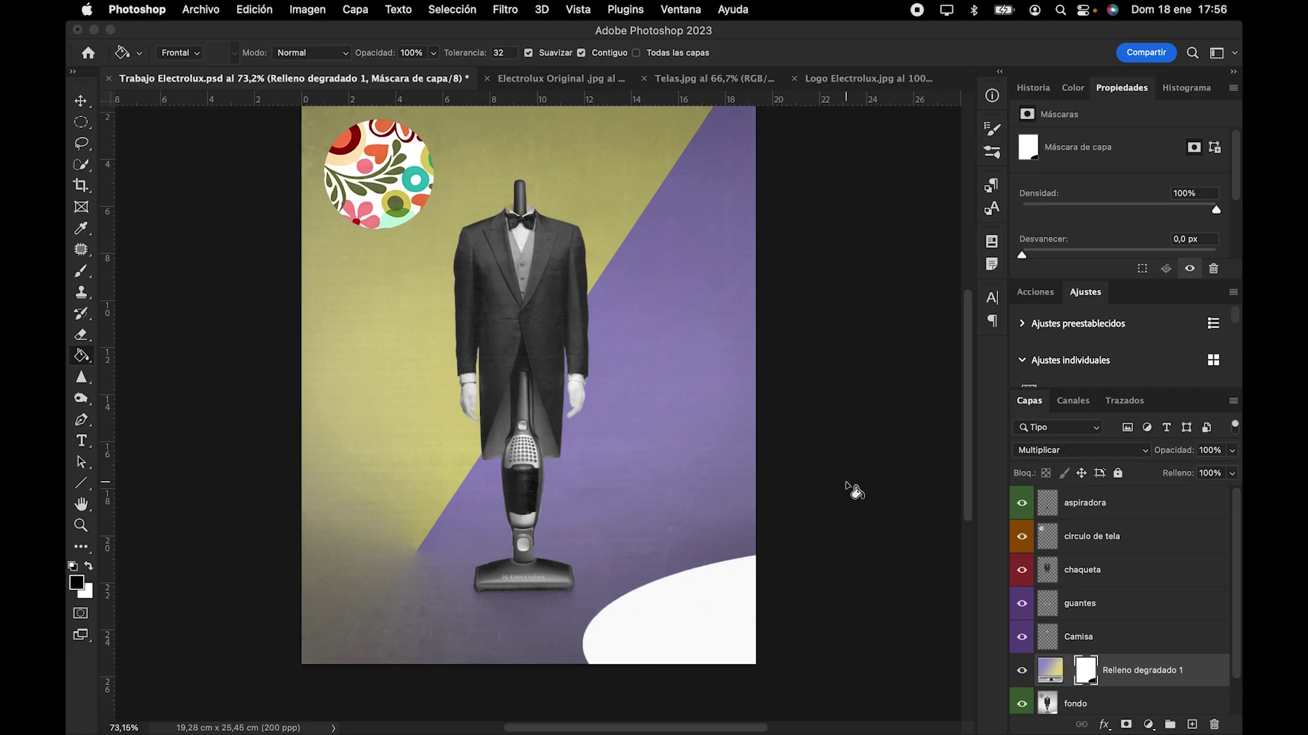
{"action": "scroll", "coordinate": [853, 490], "scroll_direction": "down", "scroll_amount": 1}
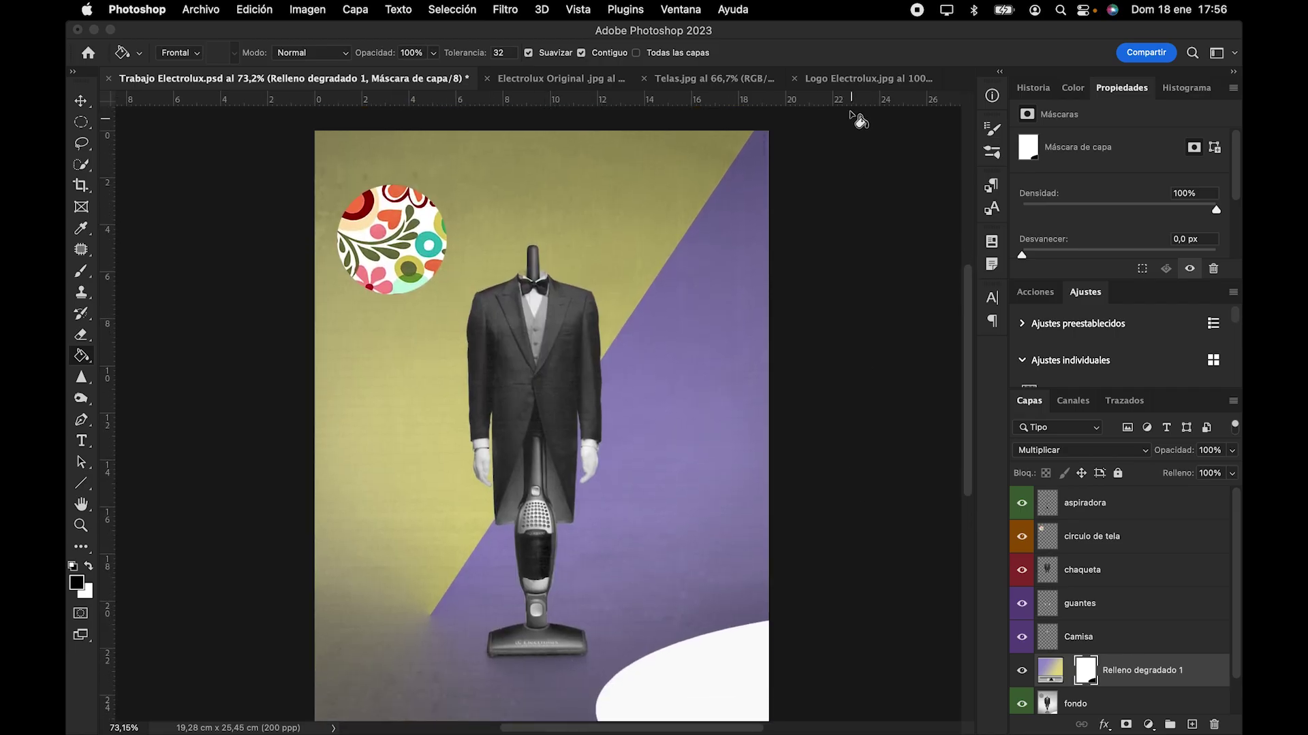
{"action": "left_click", "coordinate": [848, 80]}
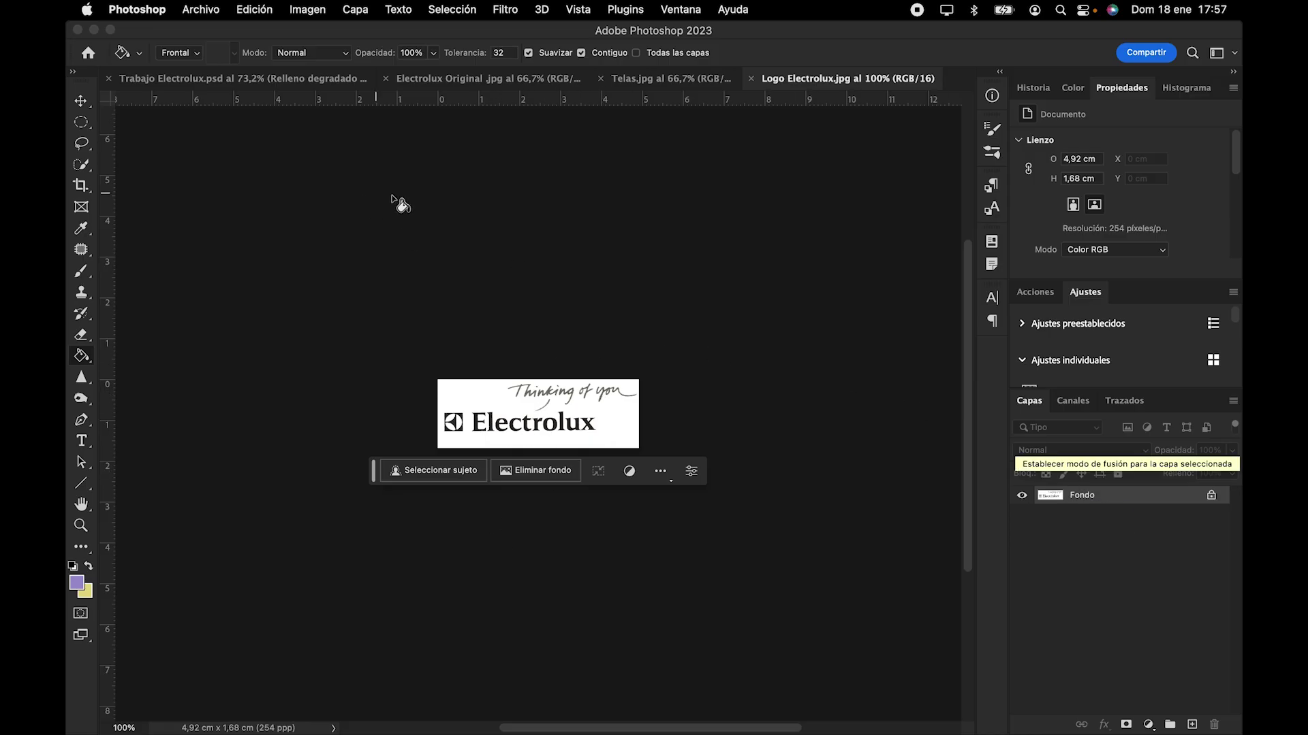
Step: Copy the Electrolux logo into the poster and place it on the bottom-right white shape
{"action": "left_click", "coordinate": [82, 122]}
{"action": "left_click", "coordinate": [143, 121]}
{"action": "left_click_drag", "start_coordinate": [494, 395], "coordinate": [493, 395]}
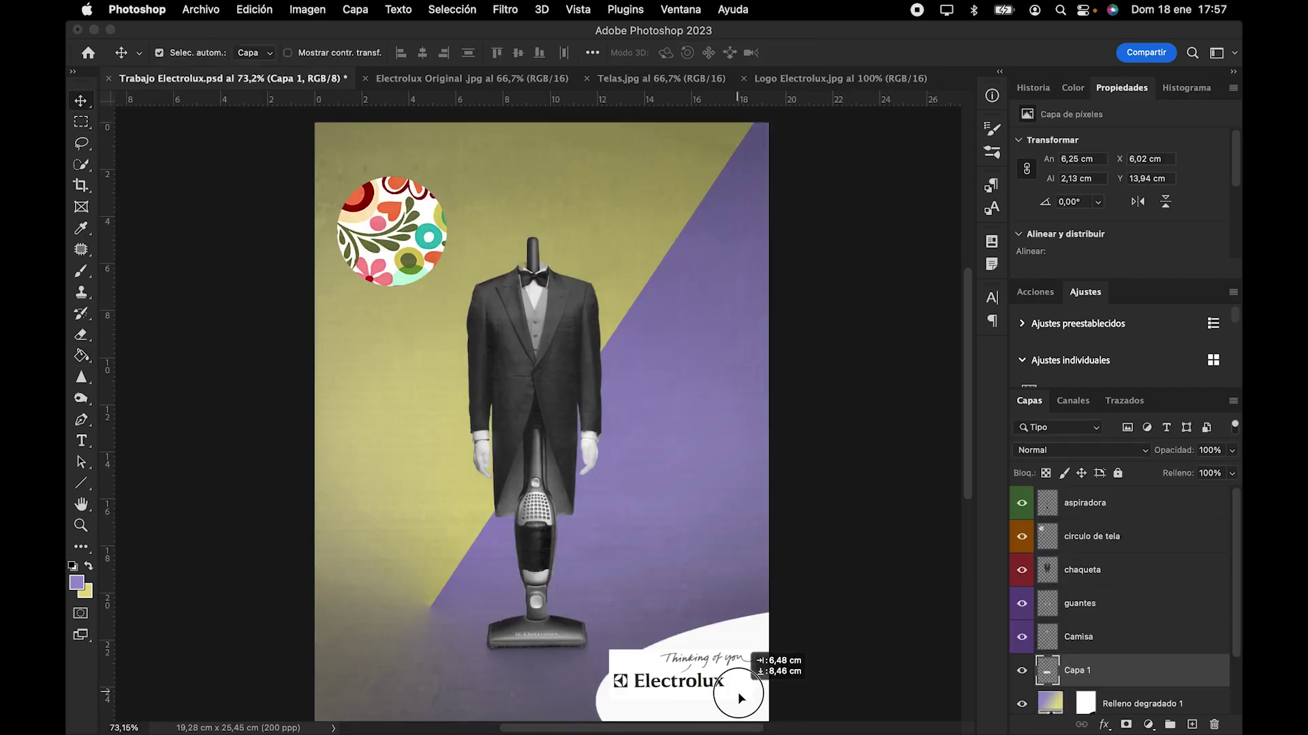
{"action": "left_click_drag", "start_coordinate": [718, 670], "coordinate": [693, 557]}
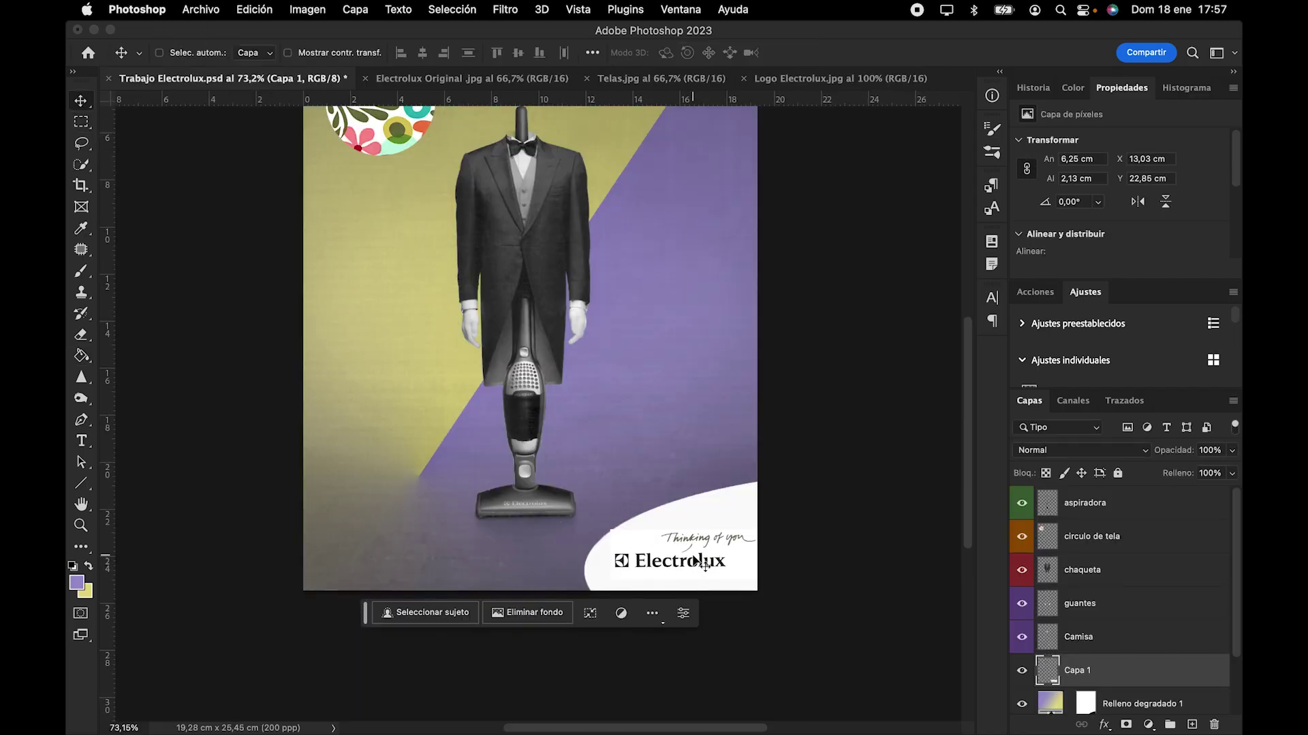
{"action": "key", "text": "super+1"}
{"action": "key", "text": "super+plus"}
{"action": "key", "text": "super+plus"}
{"action": "scroll", "coordinate": [692, 554], "scroll_direction": "down", "scroll_amount": 5}
{"action": "scroll", "coordinate": [692, 554], "scroll_direction": "right", "scroll_amount": 3}
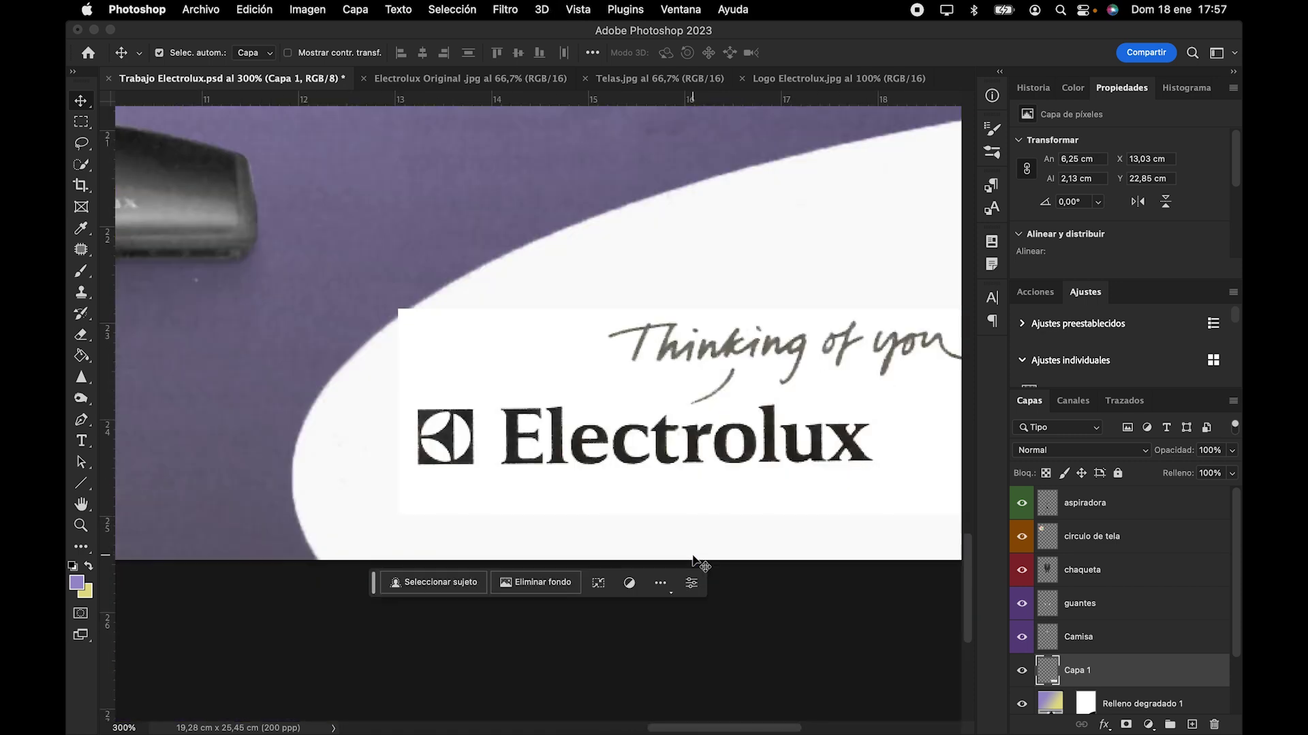
{"action": "scroll", "coordinate": [692, 560], "scroll_direction": "up", "scroll_amount": 1}
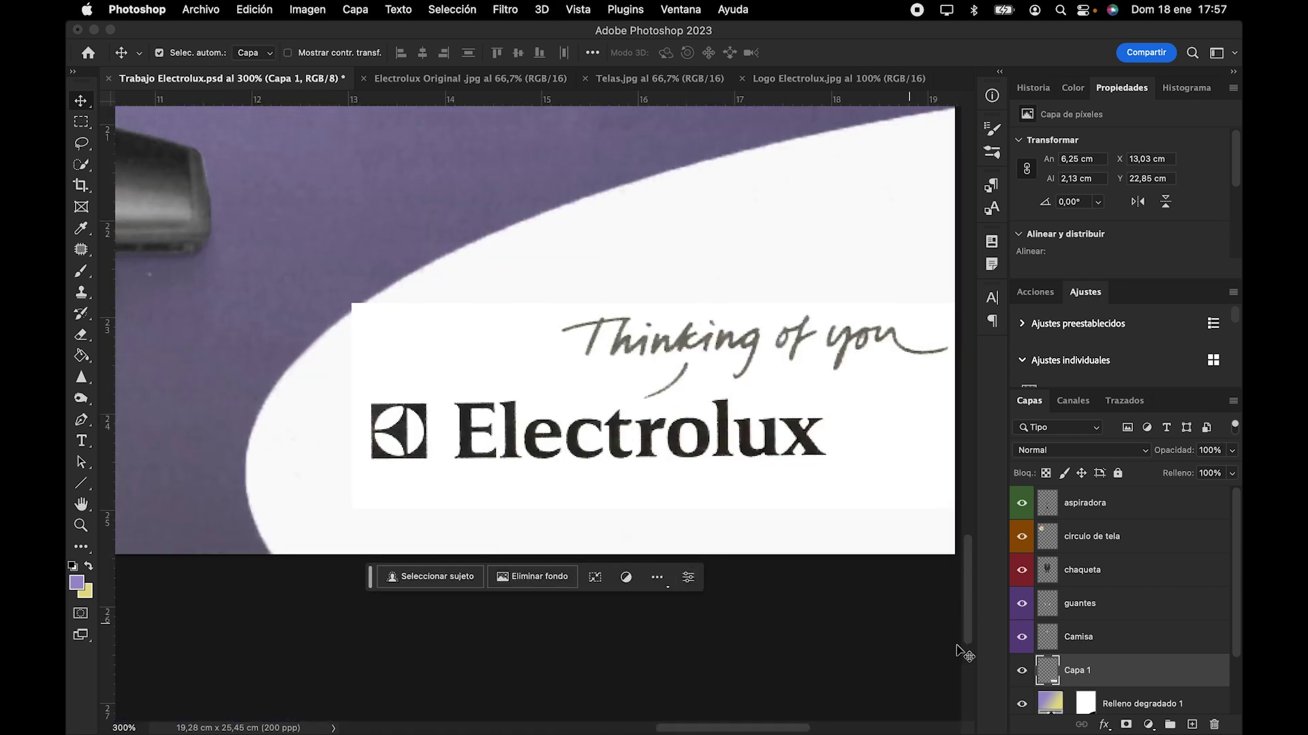
Step: Set the logo layer to Multiplicar and rename it electrolux
{"action": "left_click", "coordinate": [1084, 450]}
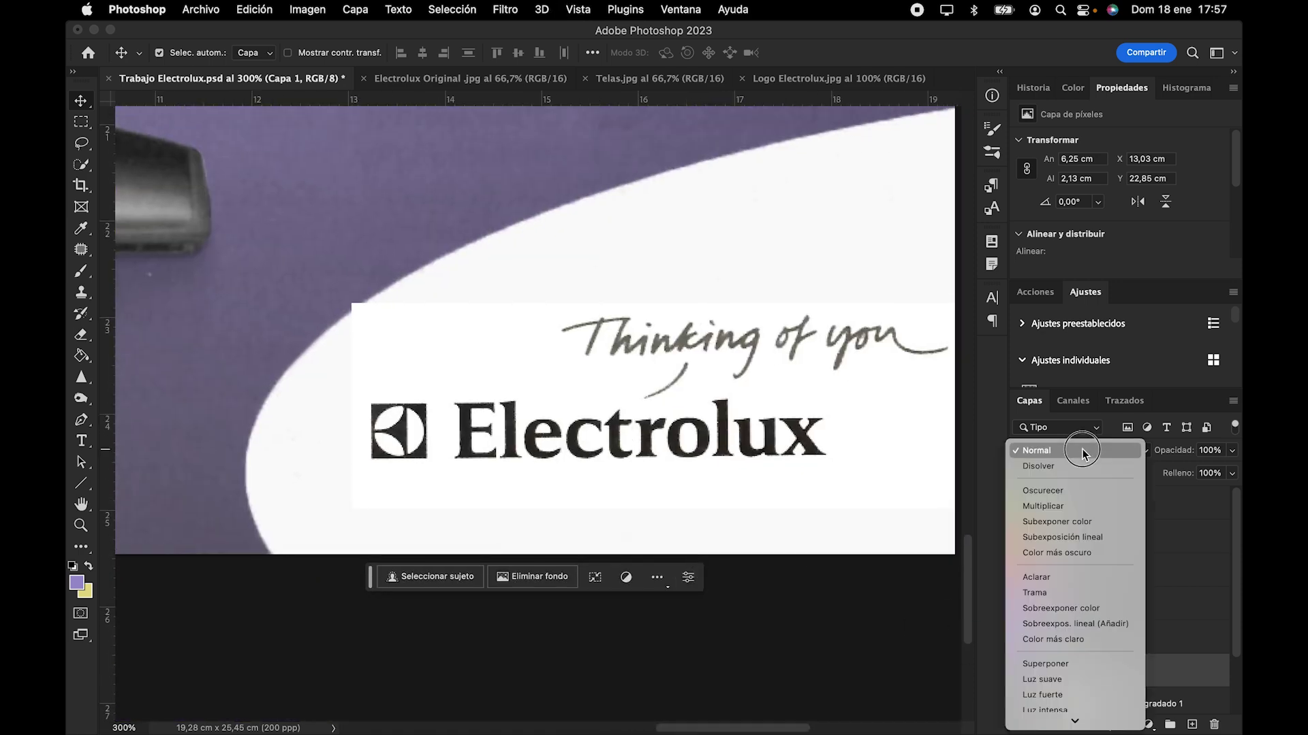
{"action": "left_click", "coordinate": [1068, 506]}
{"action": "key", "text": "super+0"}
{"action": "key", "text": "t"}
{"action": "double_click", "coordinate": [1073, 596]}
{"action": "type", "text": "electrolux"}
{"action": "key", "text": "Return"}
{"action": "key", "text": "v"}
Step: Deselect the layers and bring up the Electrolux Original reference poster
{"action": "left_click", "coordinate": [846, 607]}
{"action": "scroll", "coordinate": [846, 606], "scroll_direction": "down", "scroll_amount": 1}
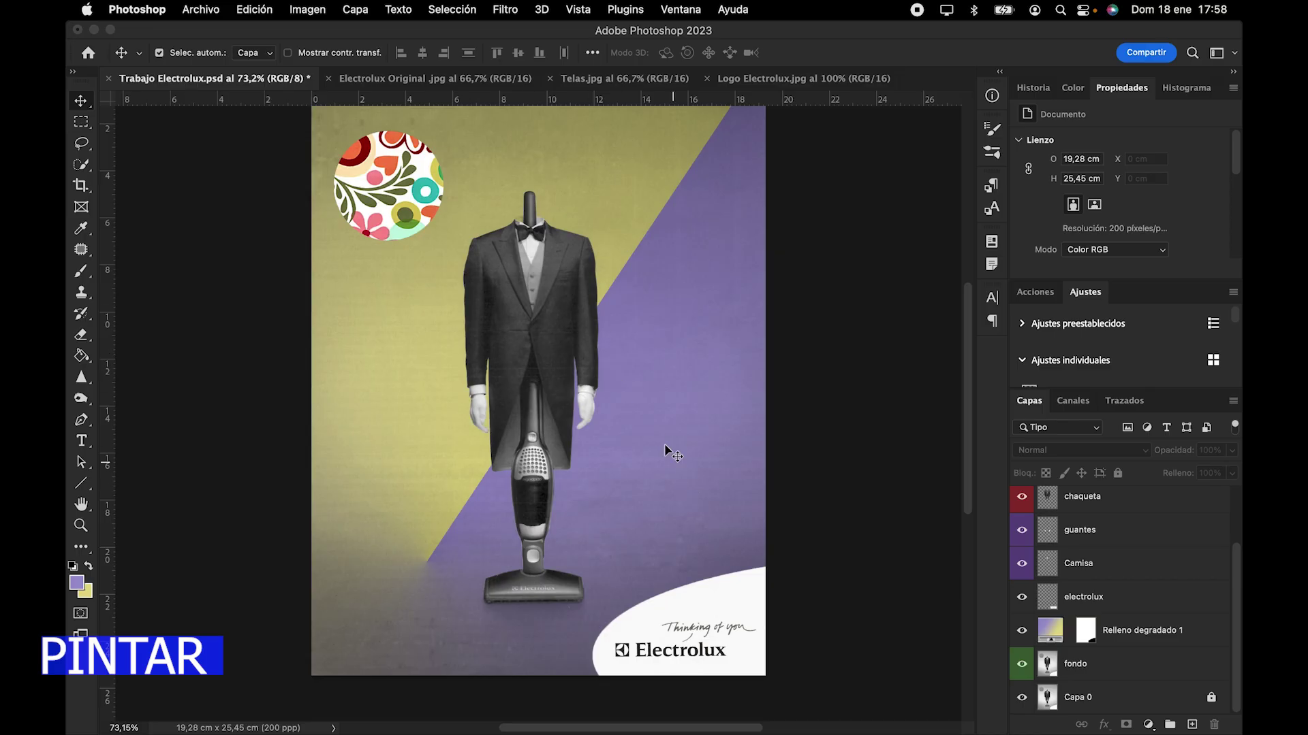
{"action": "left_click", "coordinate": [465, 83]}
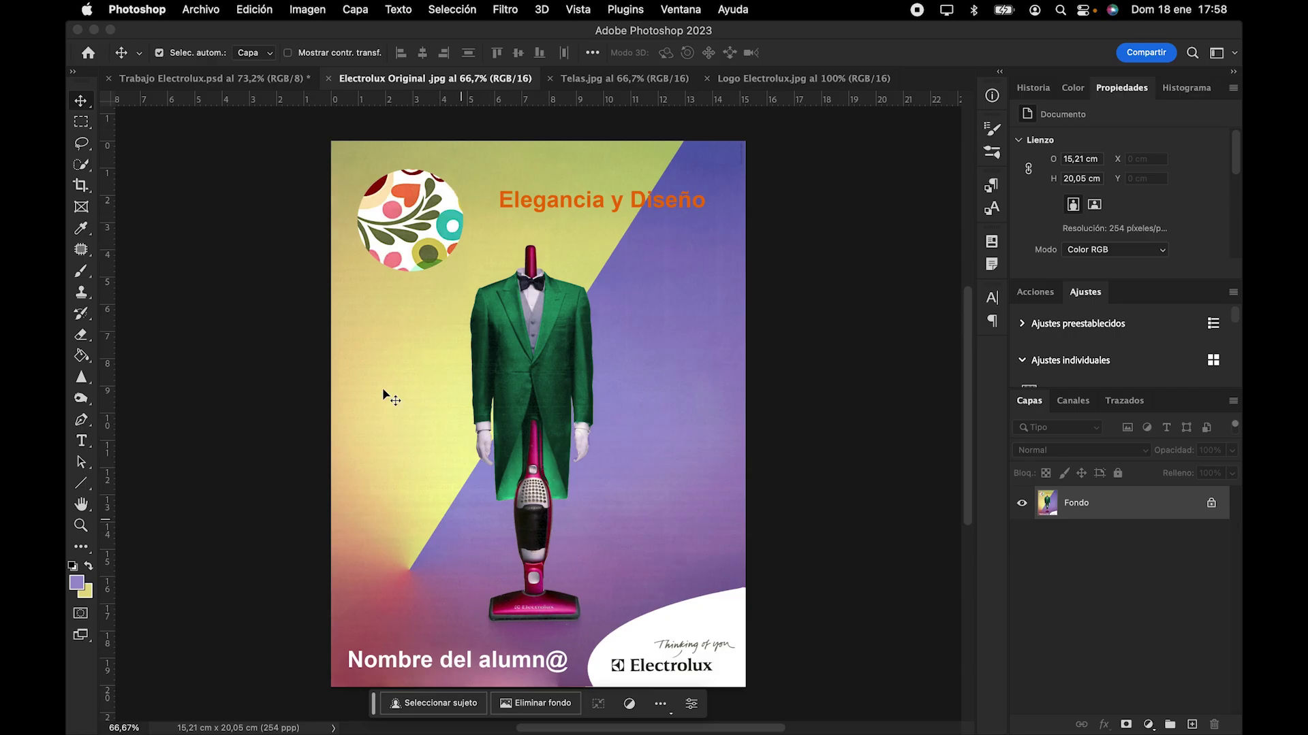
Step: Add a green Color uniforme fill layer (376427) above the chaqueta layer on the working poster
{"action": "left_click", "coordinate": [277, 79]}
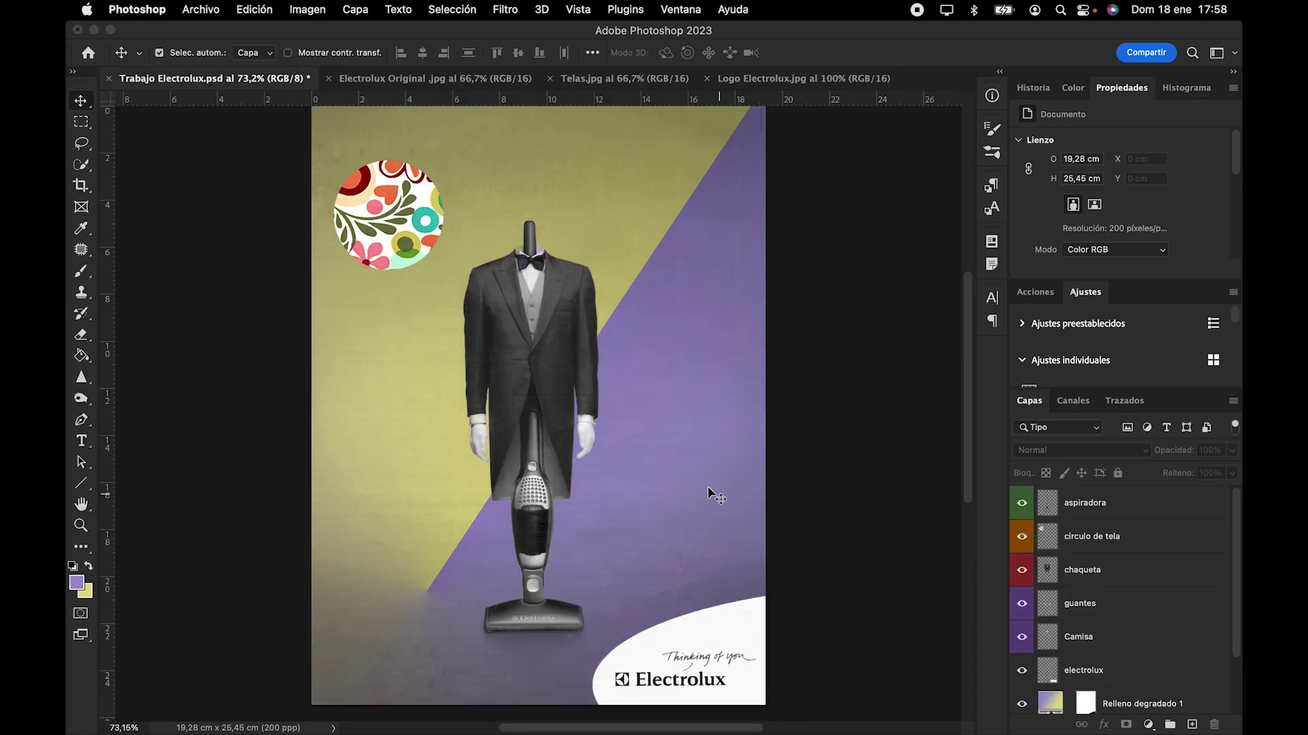
{"action": "left_click", "coordinate": [1081, 577]}
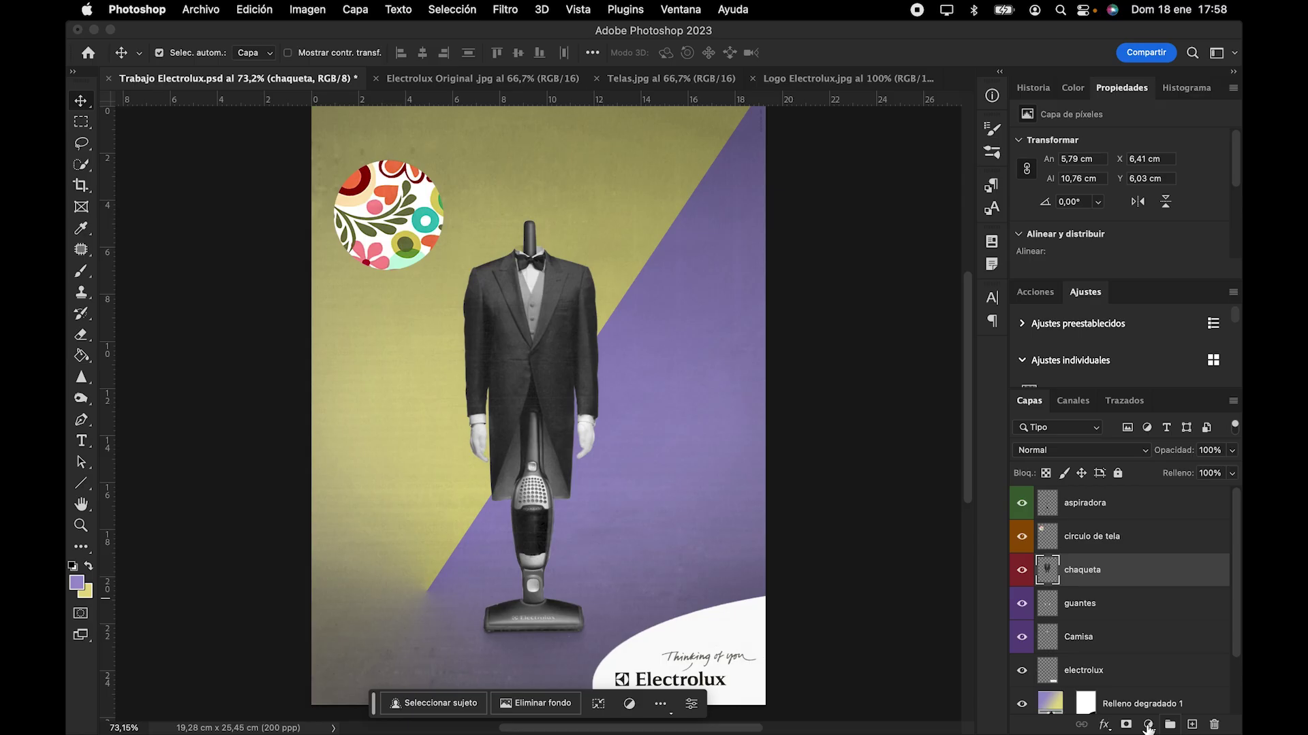
{"action": "left_click", "coordinate": [1147, 726]}
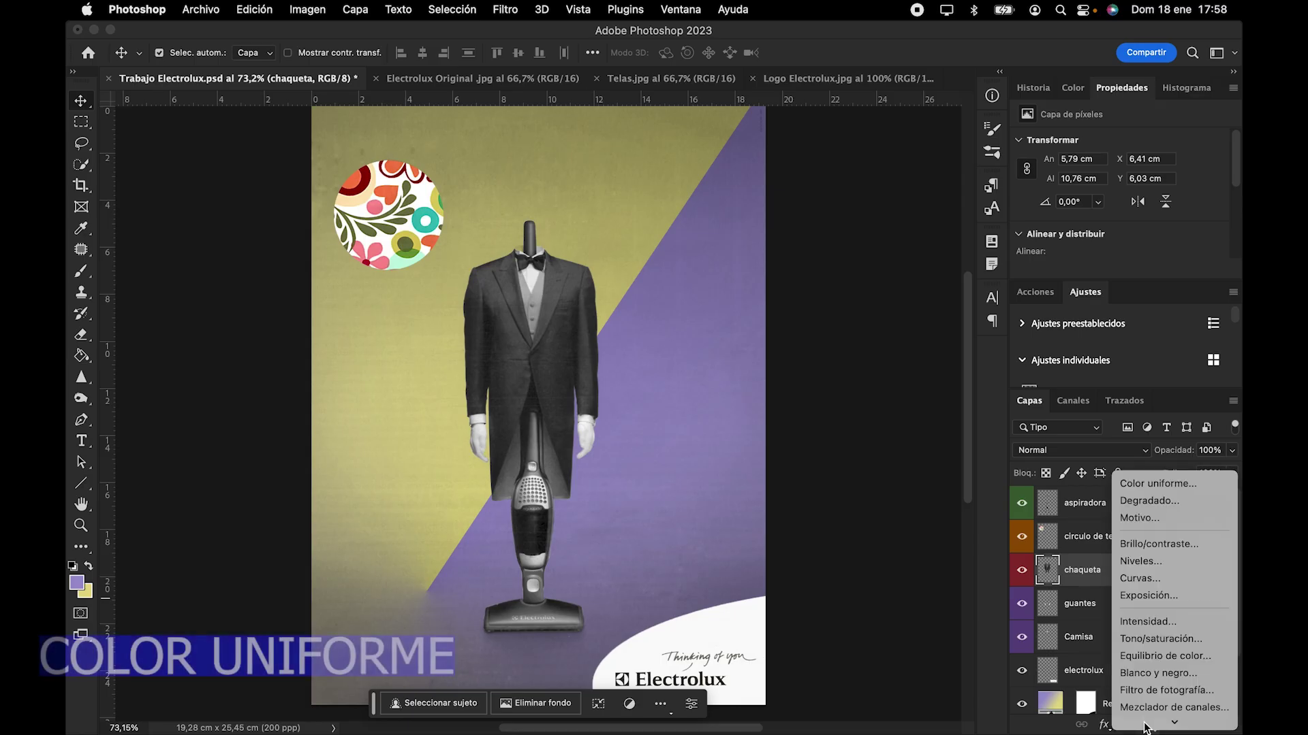
{"action": "left_click", "coordinate": [1140, 435]}
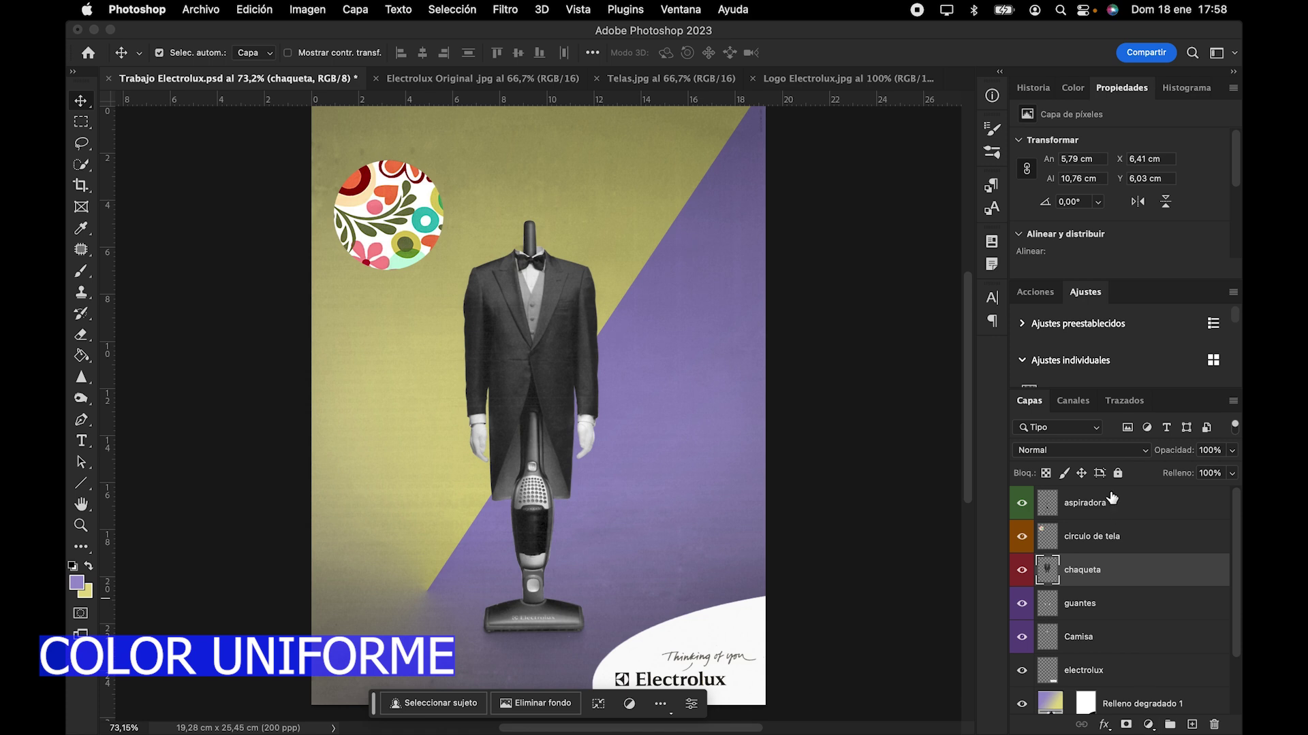
{"action": "left_click", "coordinate": [1146, 723]}
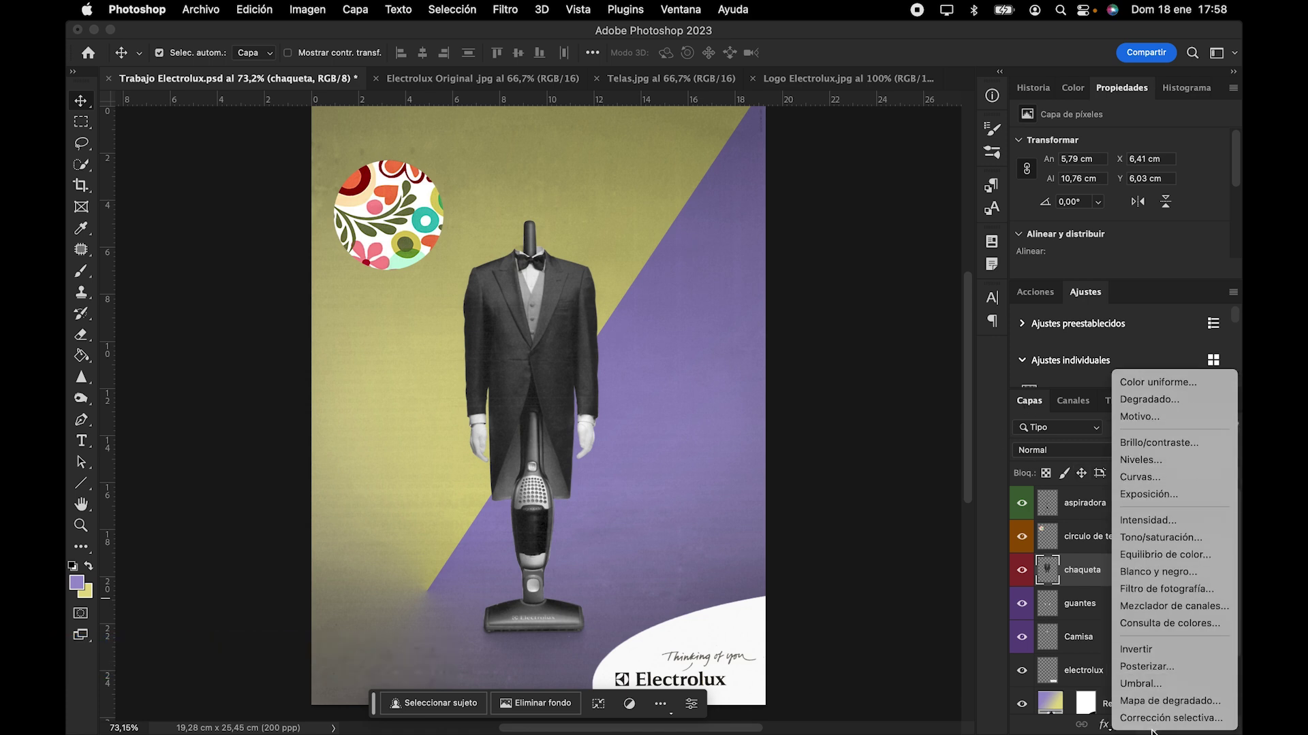
{"action": "left_click", "coordinate": [1156, 383]}
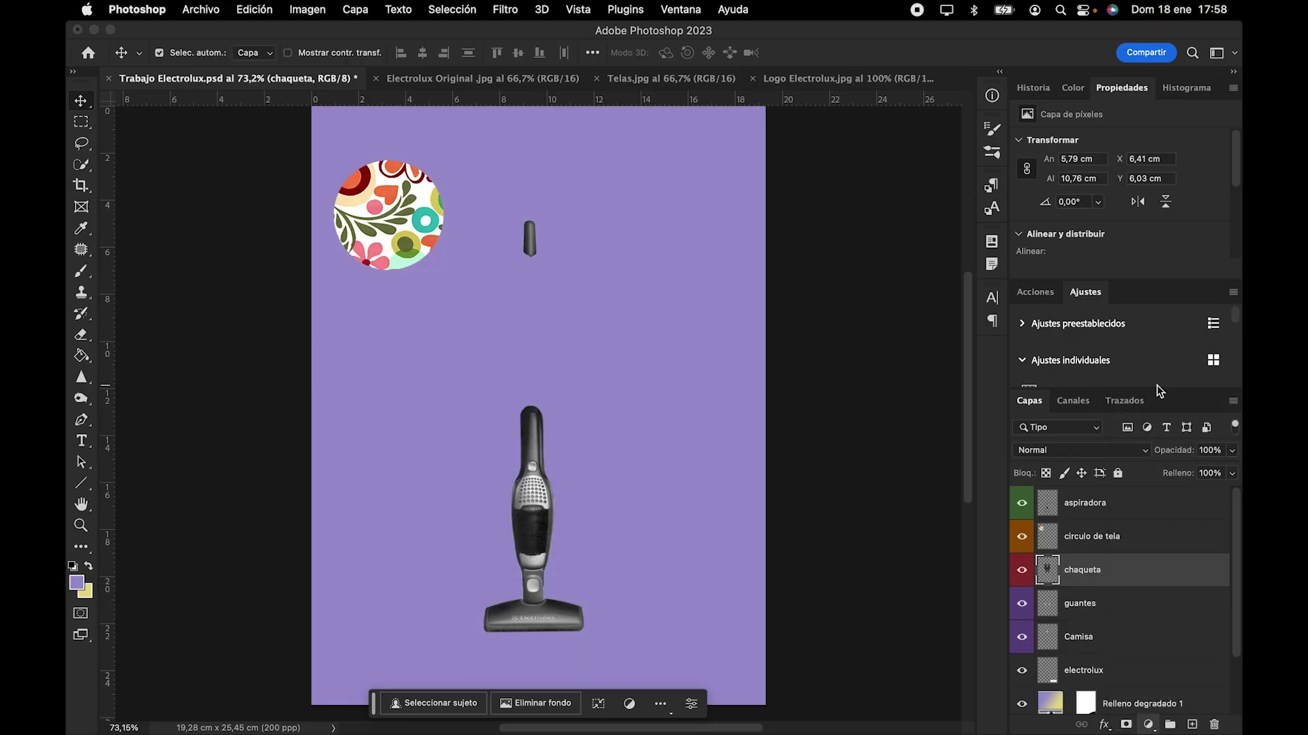
{"action": "left_click_drag", "start_coordinate": [1013, 477], "coordinate": [1014, 495]}
{"action": "left_click", "coordinate": [967, 492]}
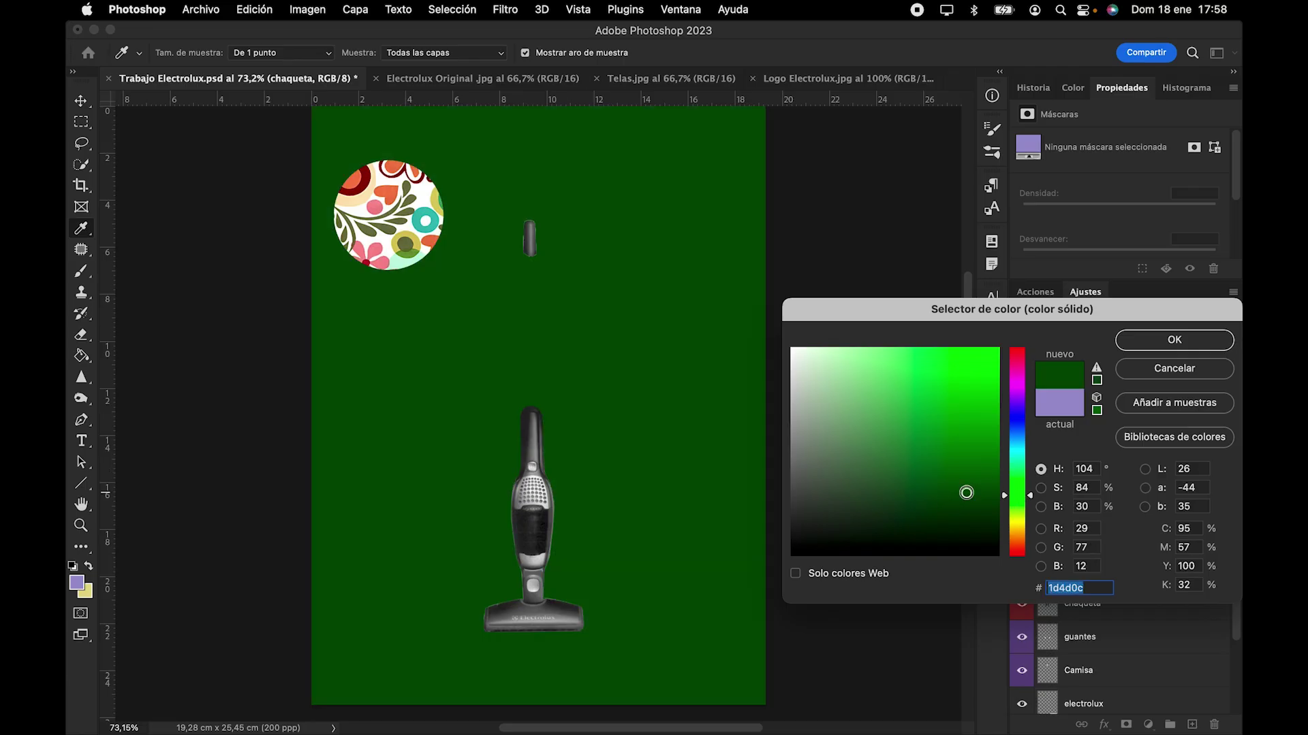
{"action": "left_click", "coordinate": [918, 471]}
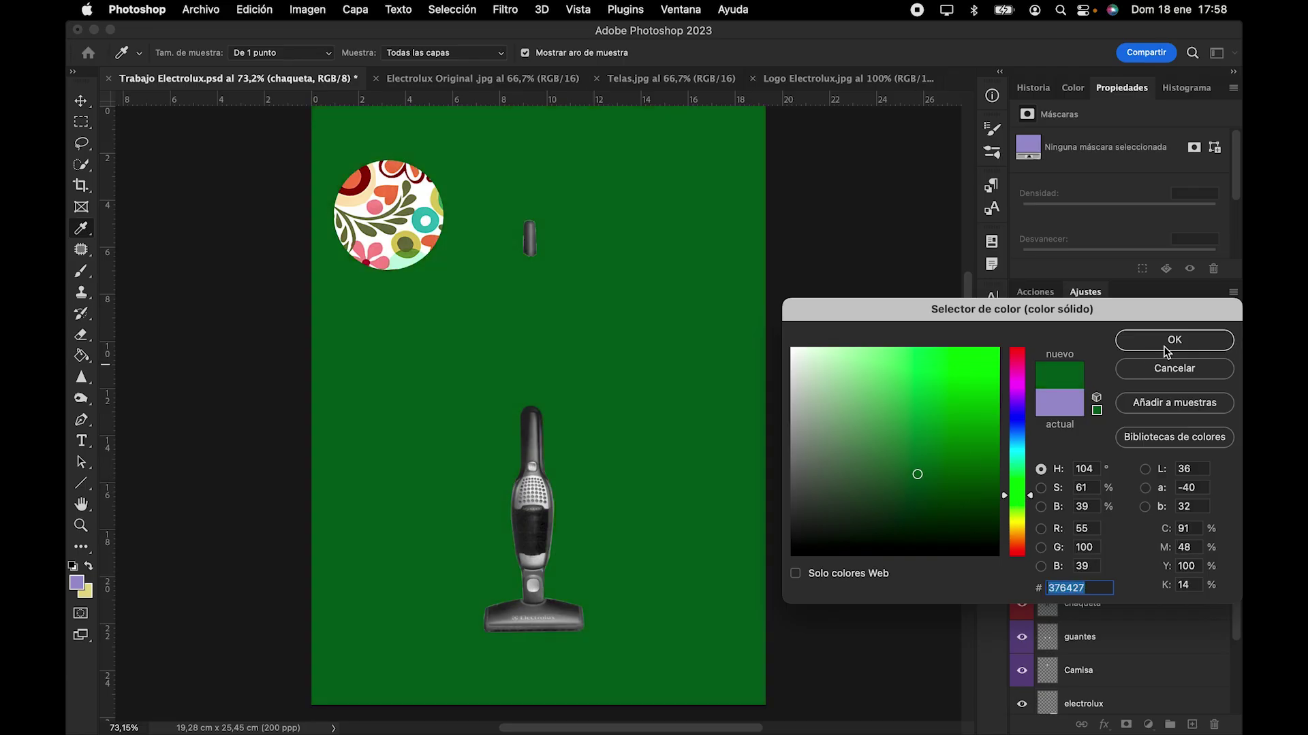
{"action": "left_click", "coordinate": [1172, 340]}
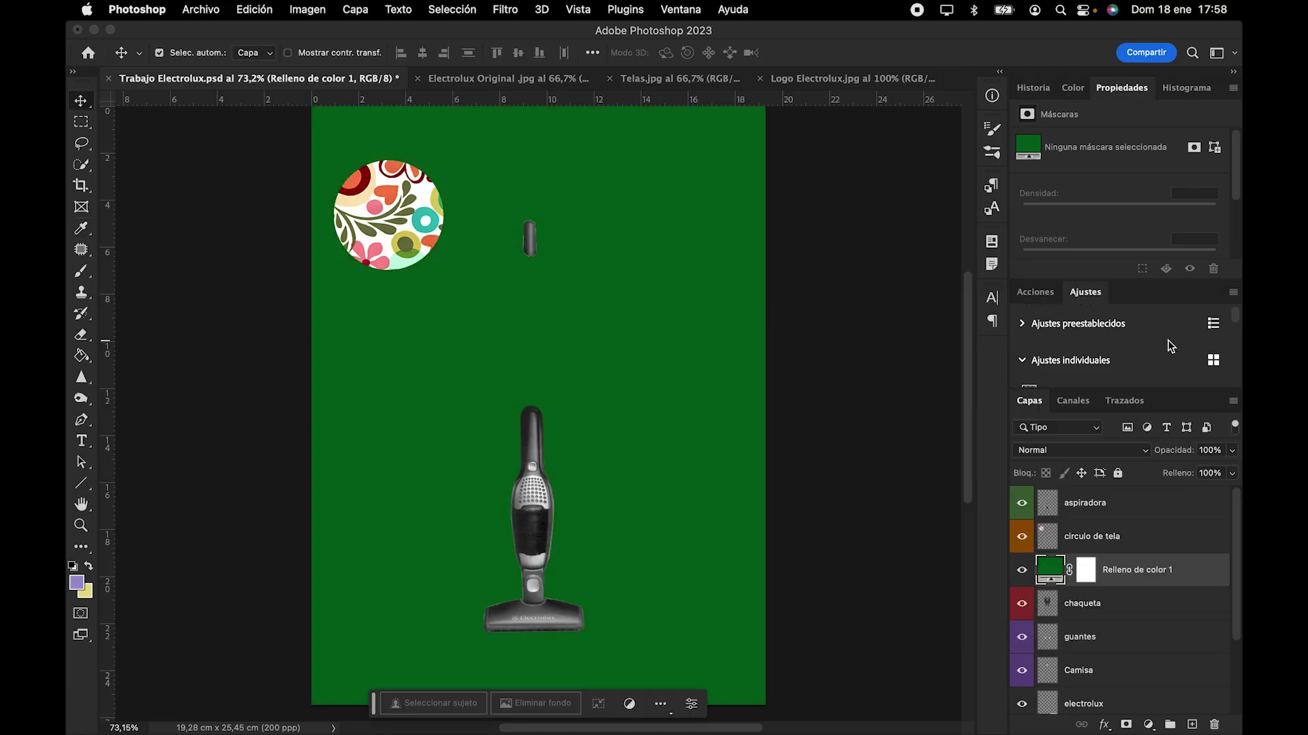
Step: Clip the green fill to the chaqueta layer and set its blend mode to Superponer
{"action": "left_click", "coordinate": [1080, 585], "text": "alt"}
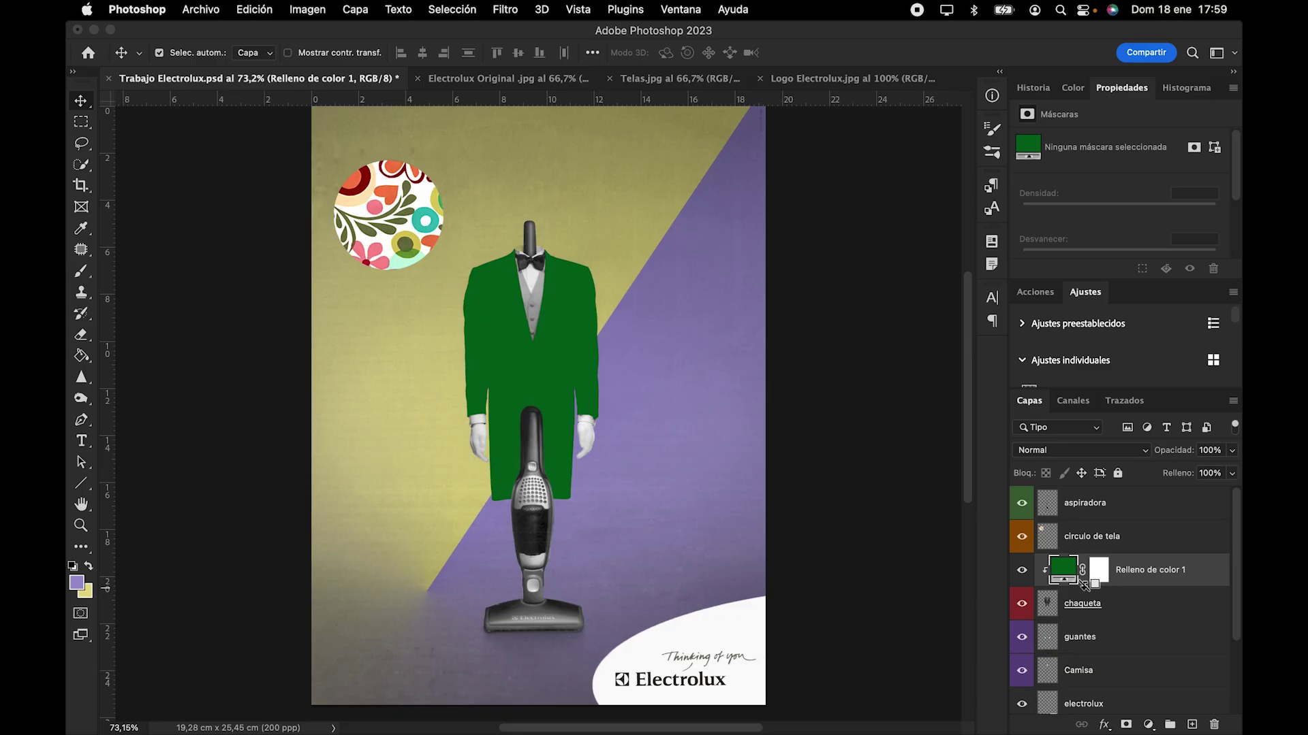
{"action": "left_click", "coordinate": [1084, 587], "text": "alt"}
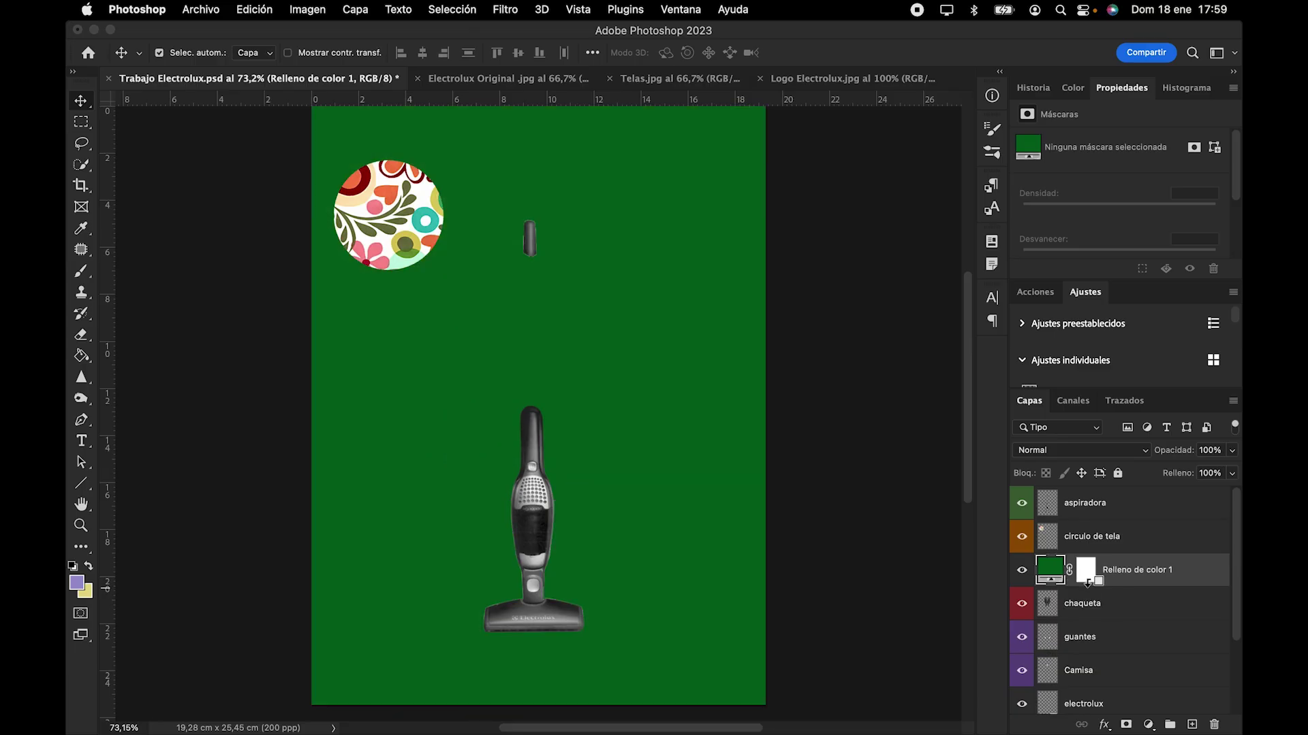
{"action": "left_click", "coordinate": [1088, 586], "text": "alt"}
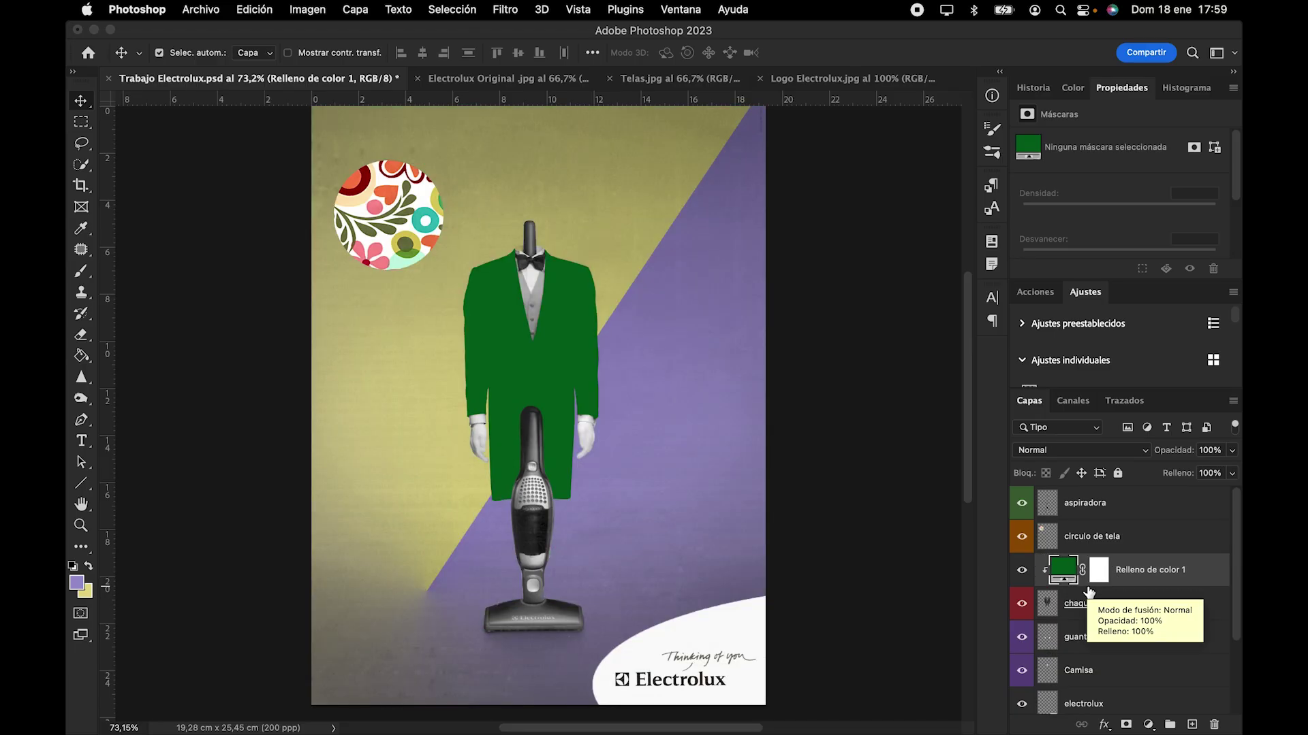
{"action": "left_click", "coordinate": [1060, 452]}
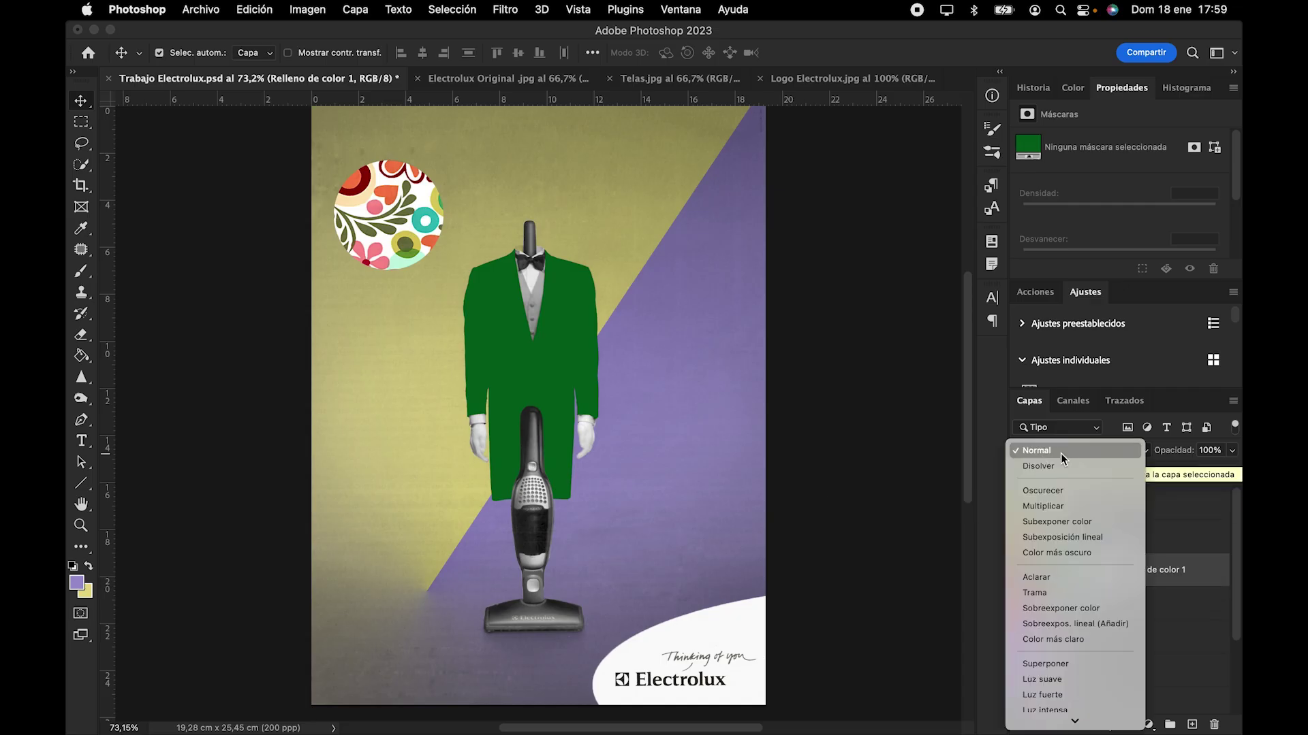
{"action": "left_click", "coordinate": [1052, 663]}
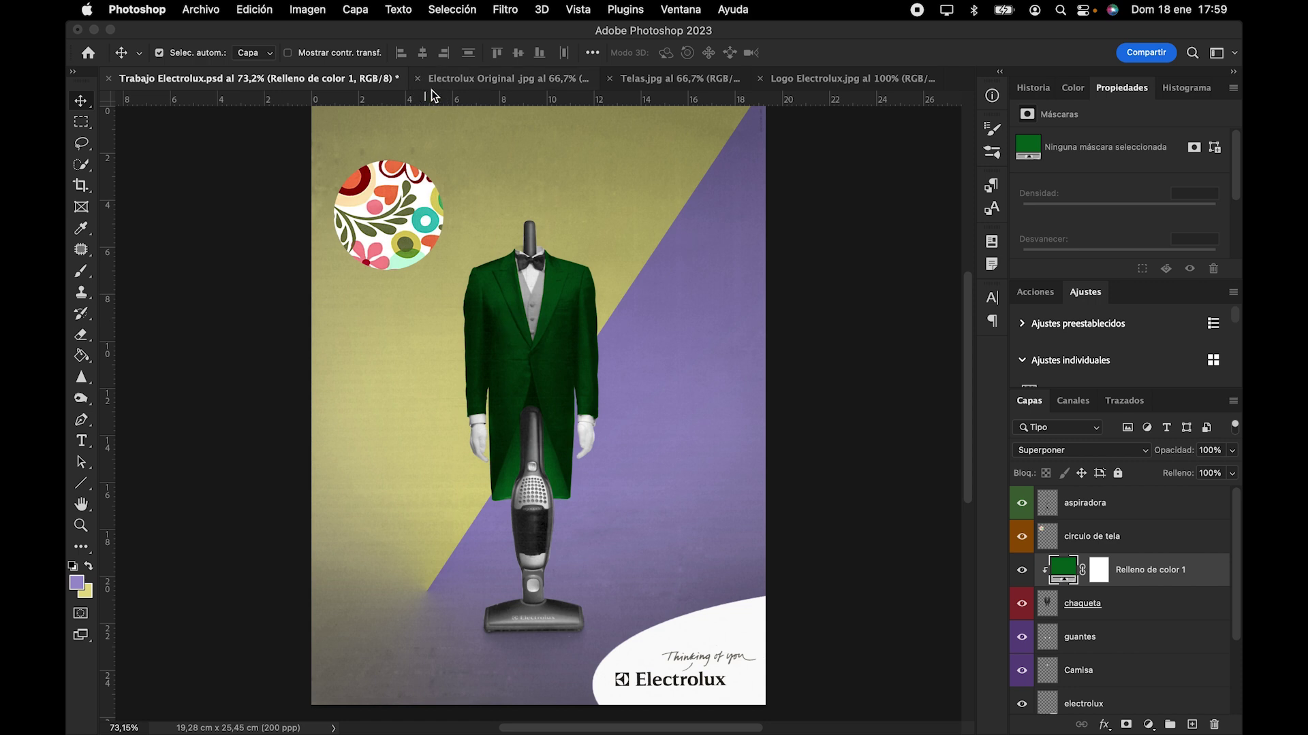
Step: Compare with the reference, then brighten the jacket fill to a vivid green
{"action": "left_click", "coordinate": [451, 84]}
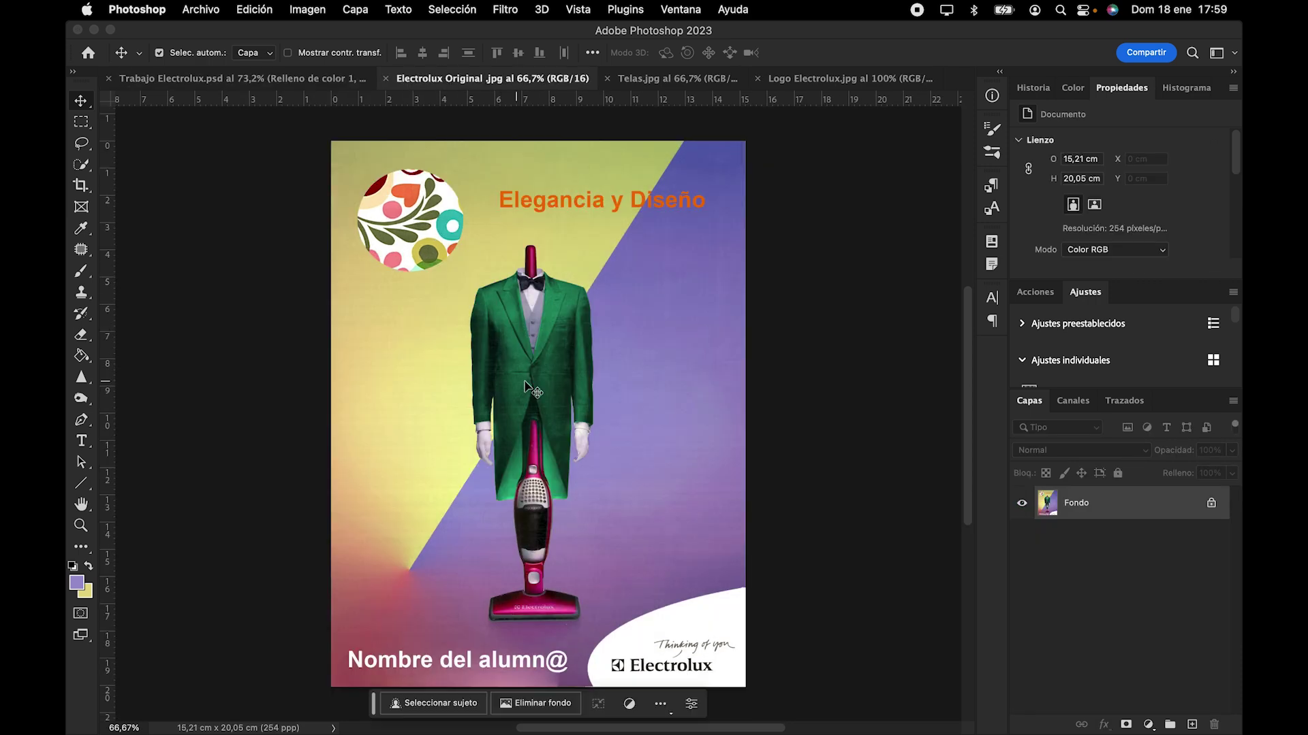
{"action": "left_click", "coordinate": [324, 83]}
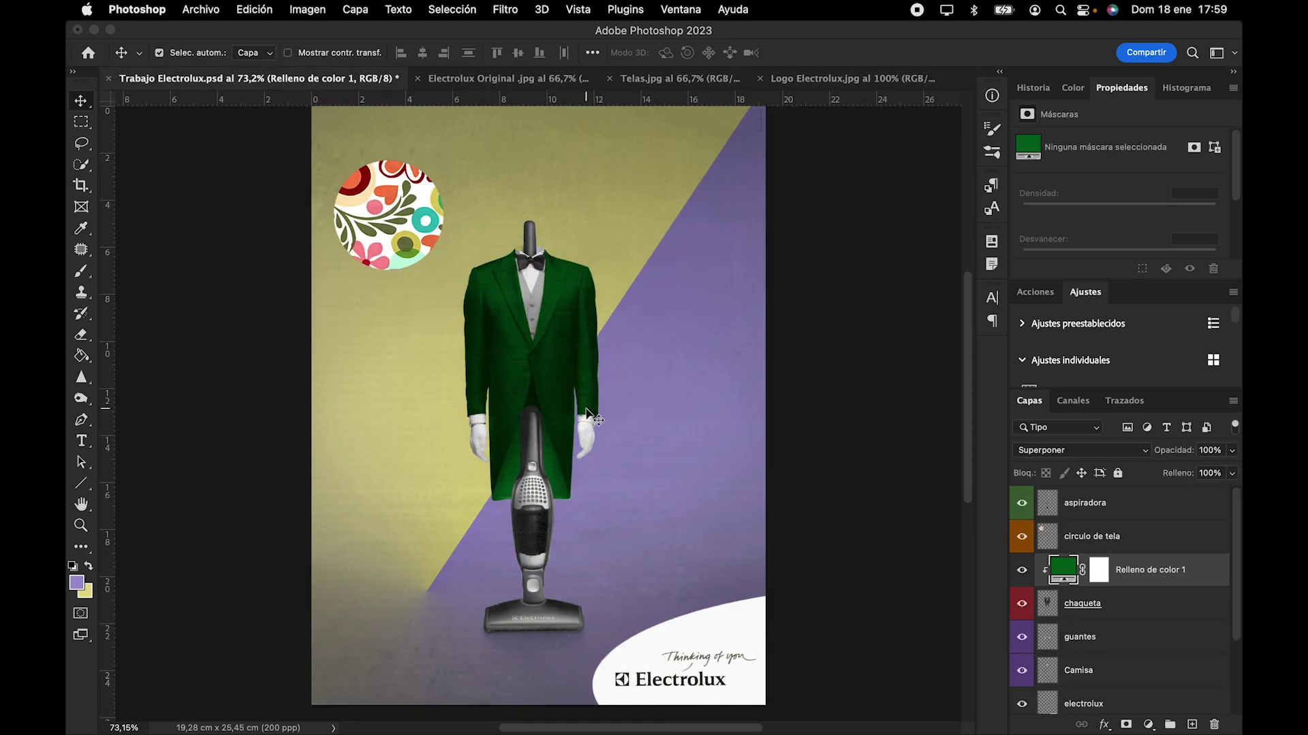
{"action": "scroll", "coordinate": [529, 376], "scroll_direction": "up", "scroll_amount": 3}
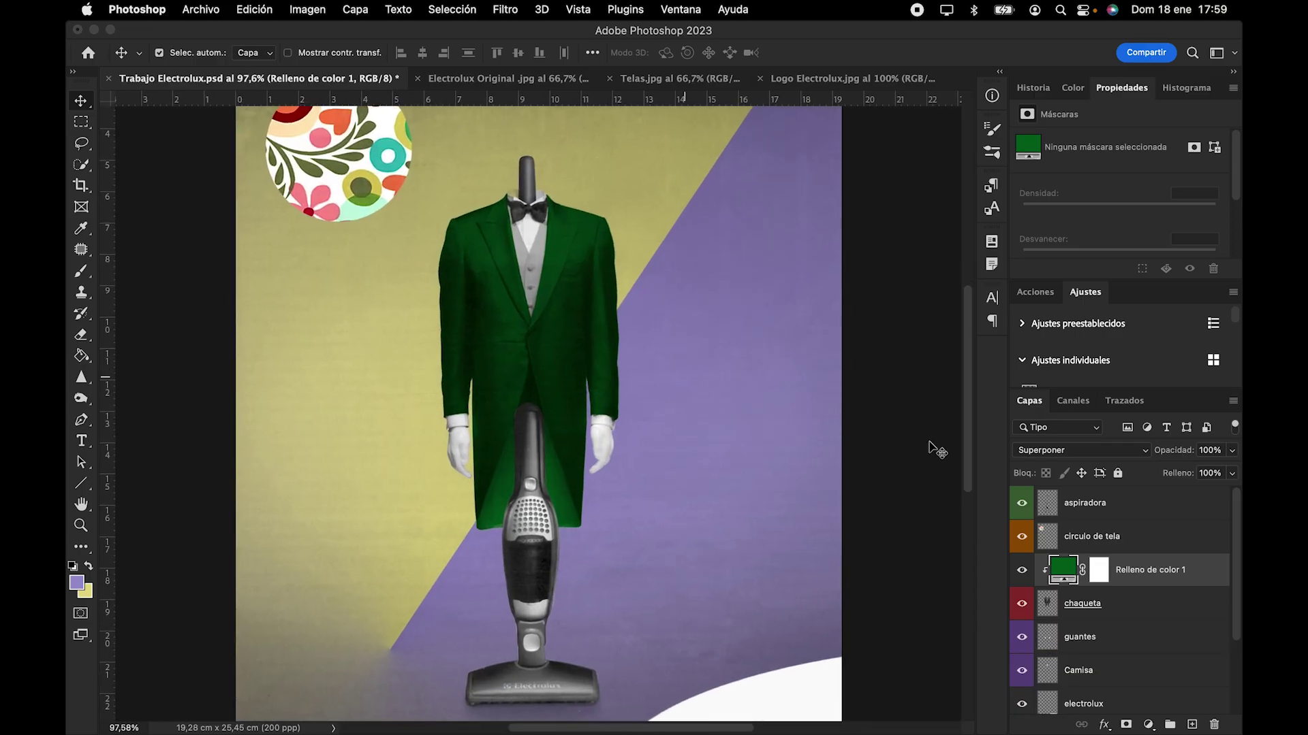
{"action": "double_click", "coordinate": [1064, 571]}
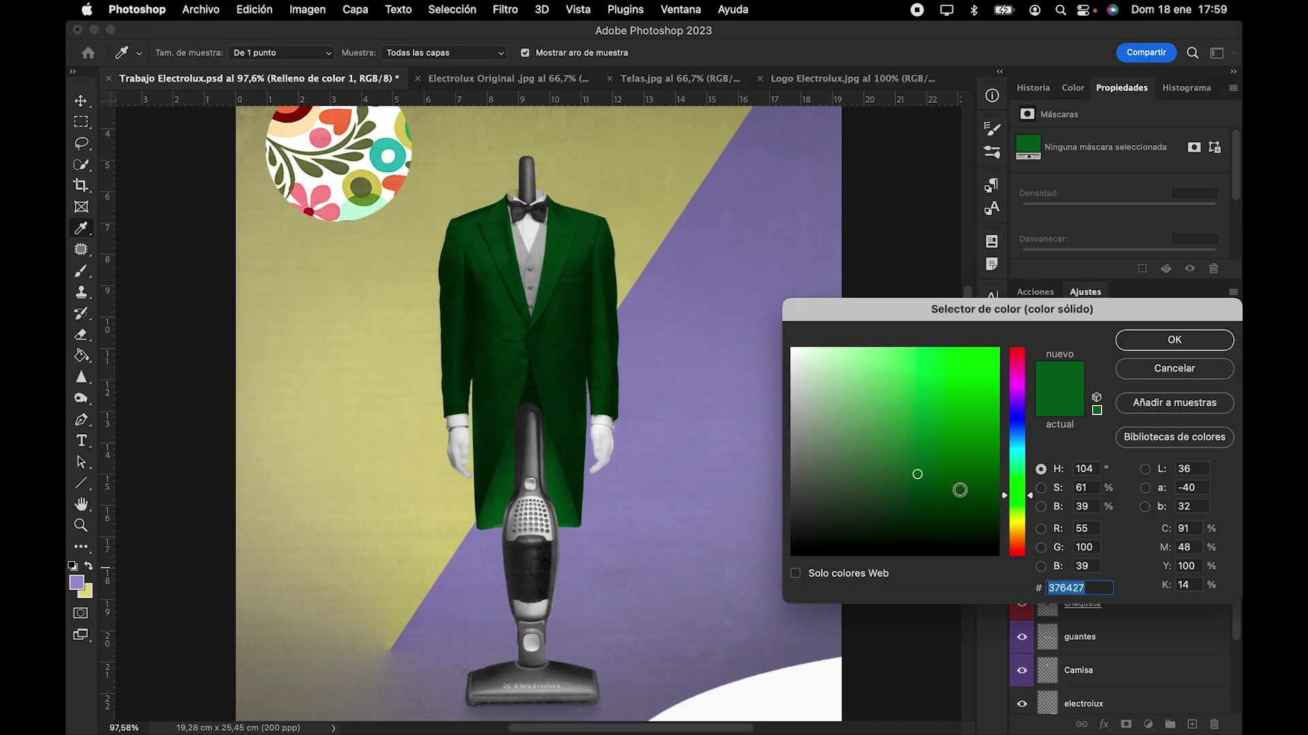
{"action": "left_click", "coordinate": [937, 436]}
{"action": "left_click", "coordinate": [950, 394]}
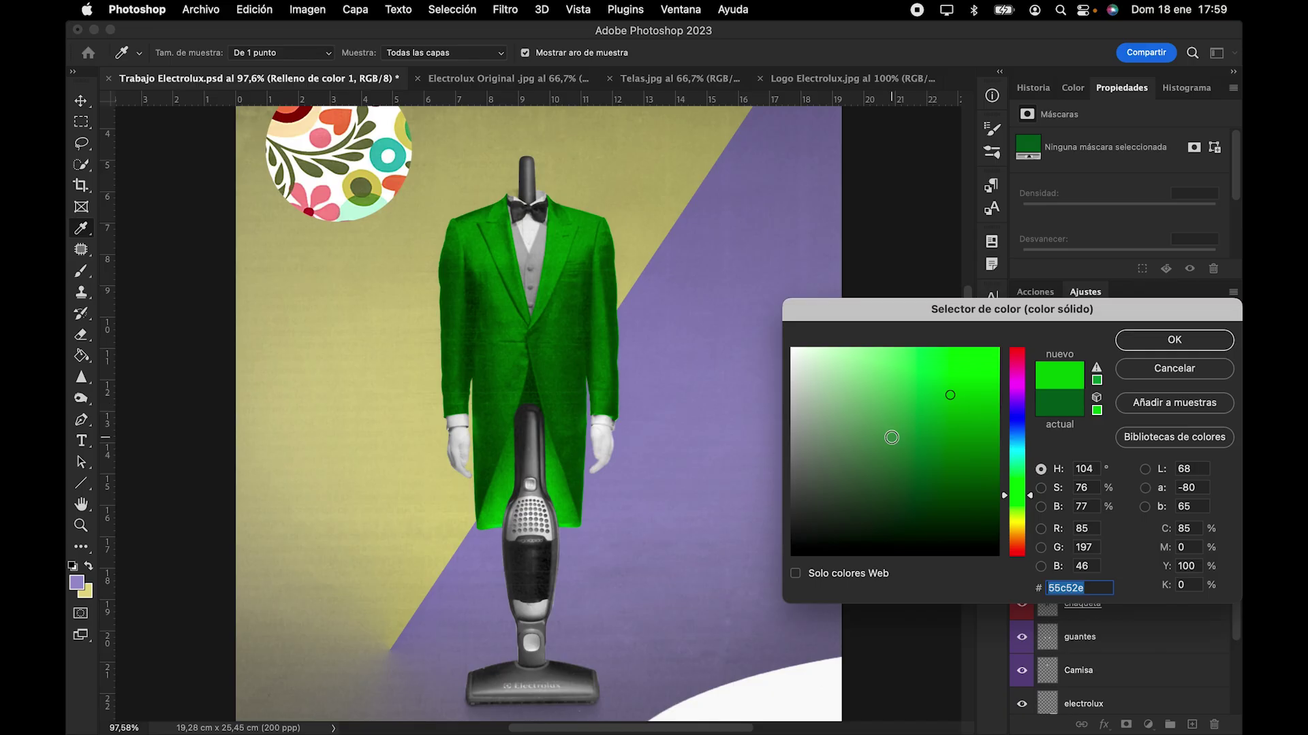
{"action": "left_click", "coordinate": [1186, 347]}
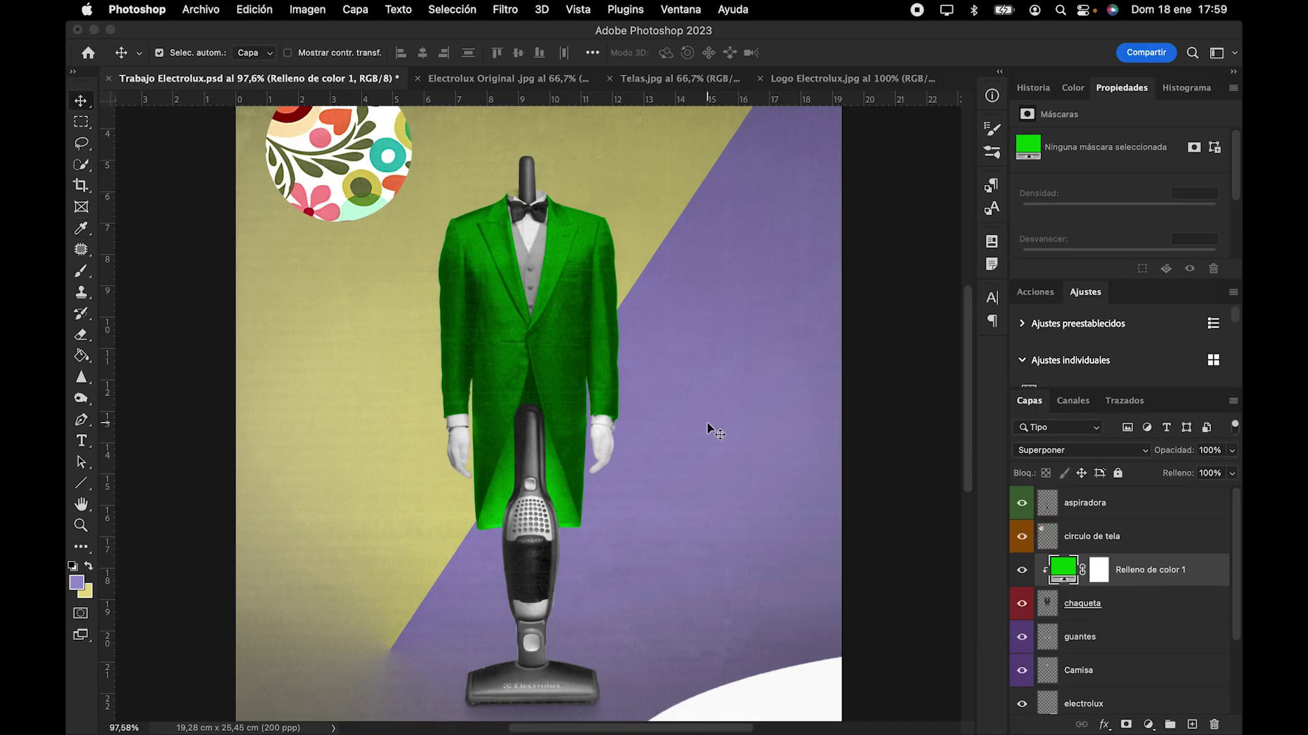
Step: Change the jacket fill colour to teal blue 2e8ec5
{"action": "double_click", "coordinate": [1063, 570]}
{"action": "left_click_drag", "start_coordinate": [1016, 372], "coordinate": [1016, 475]}
{"action": "key", "text": "Return"}
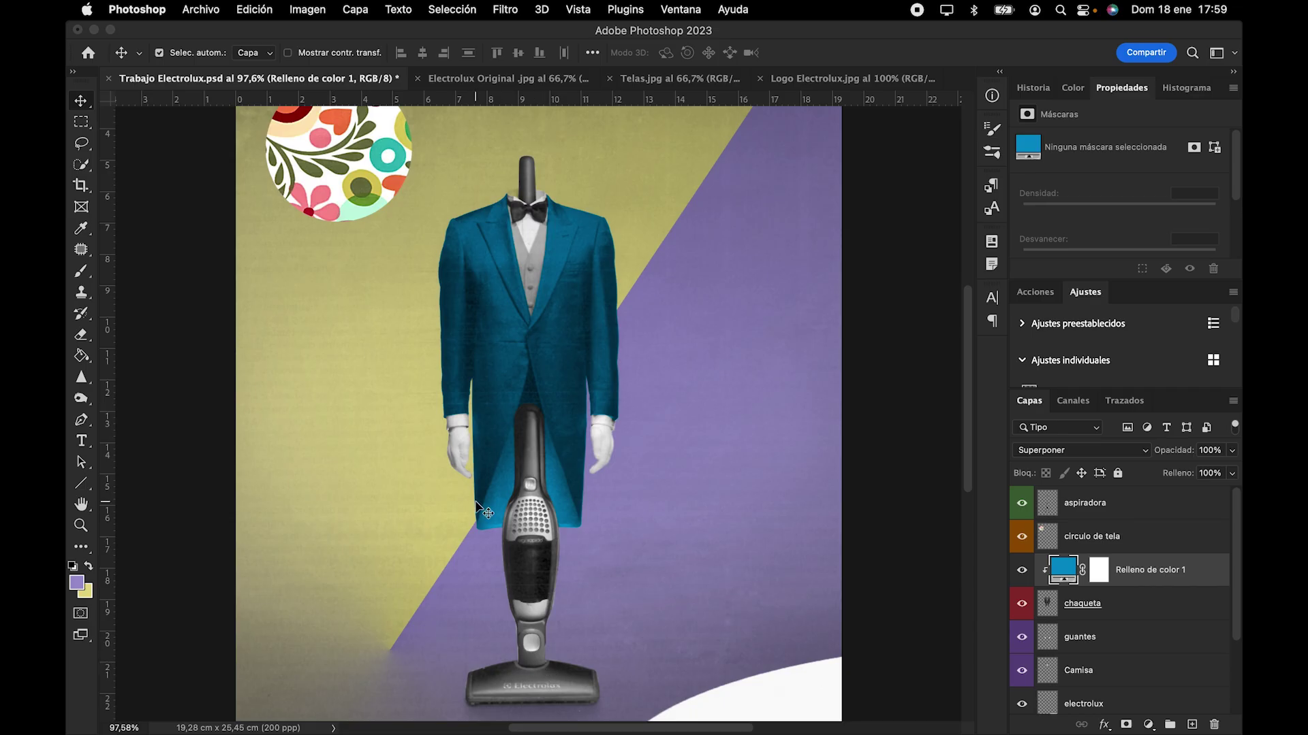
{"action": "left_click", "coordinate": [1081, 516]}
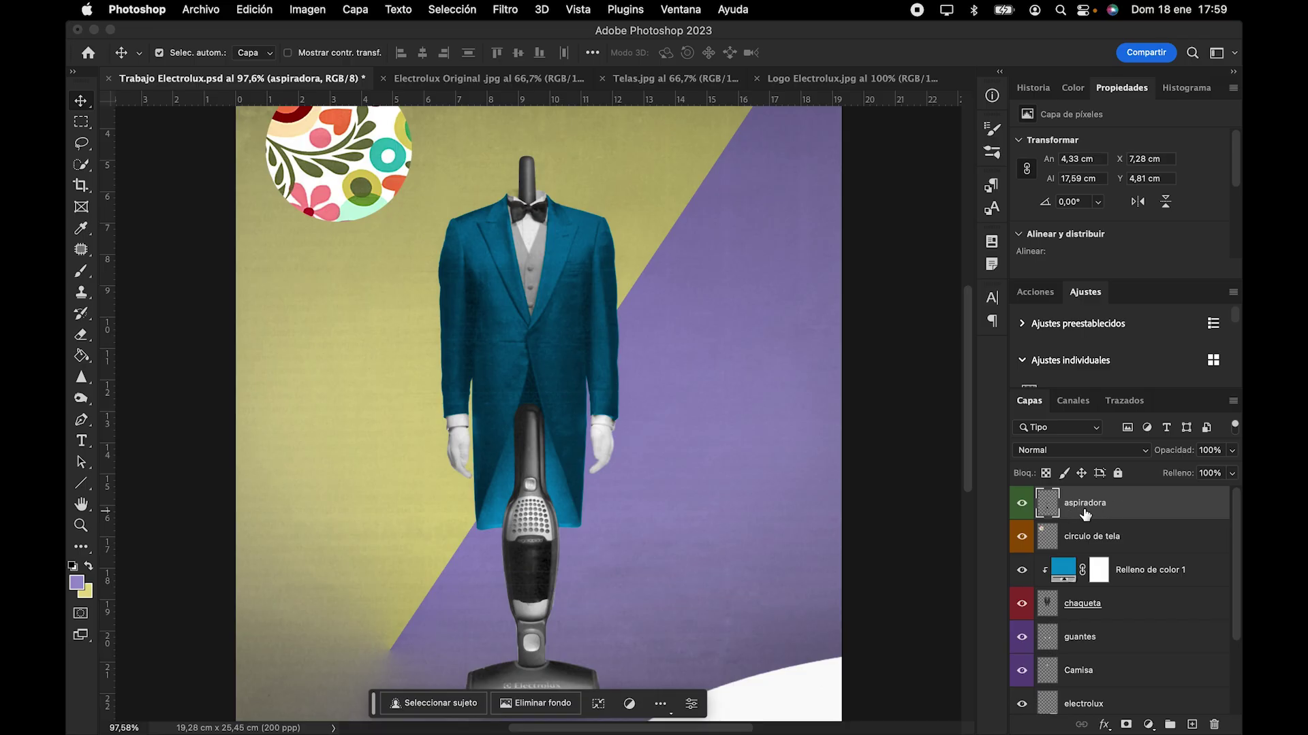
Step: Choose the Brush tool at 138 px size with 0% hardness
{"action": "left_click", "coordinate": [81, 271]}
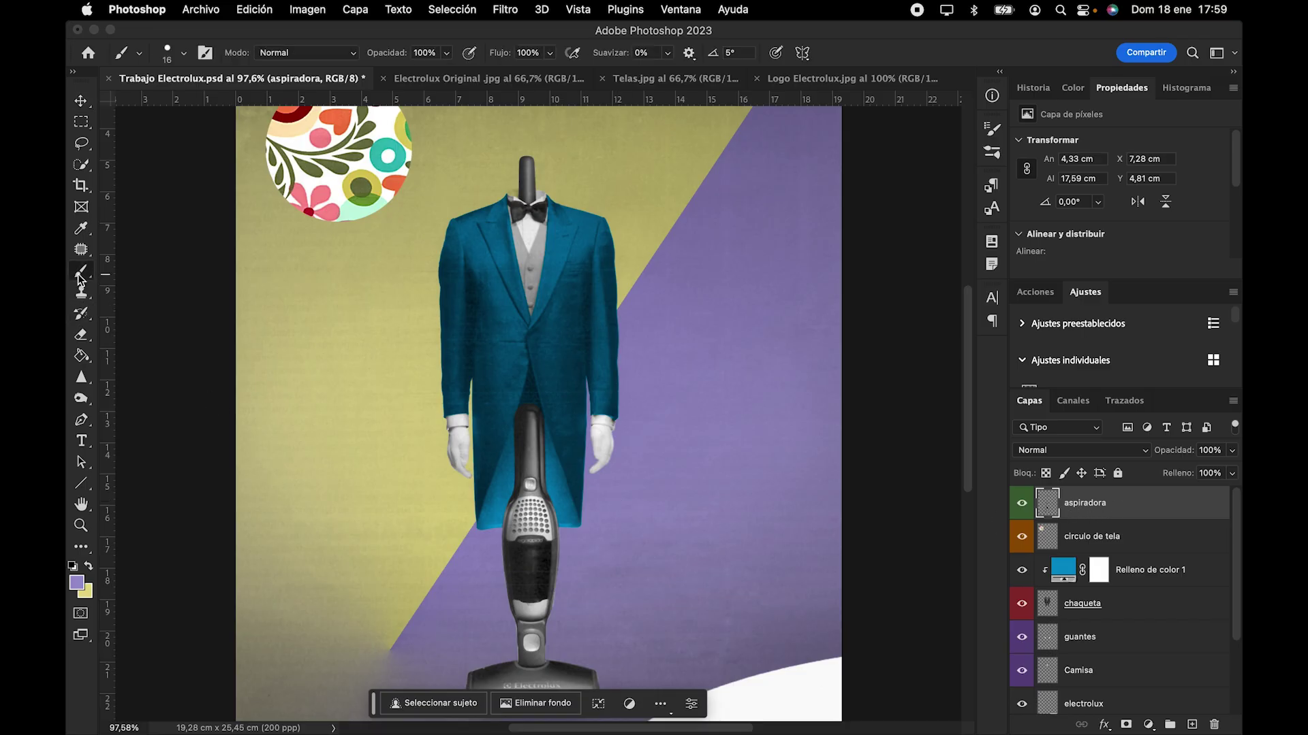
{"action": "left_click", "coordinate": [184, 55]}
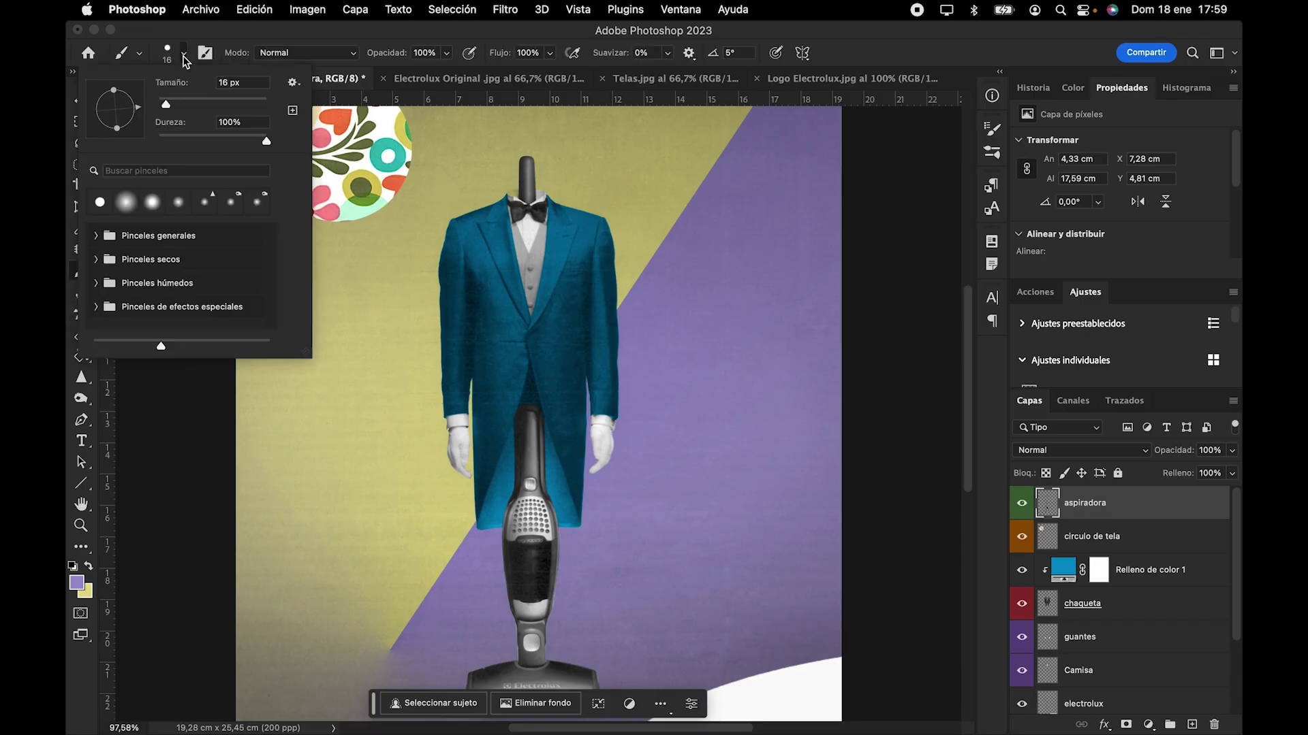
{"action": "left_click", "coordinate": [207, 104]}
{"action": "left_click_drag", "start_coordinate": [188, 140], "coordinate": [154, 135]}
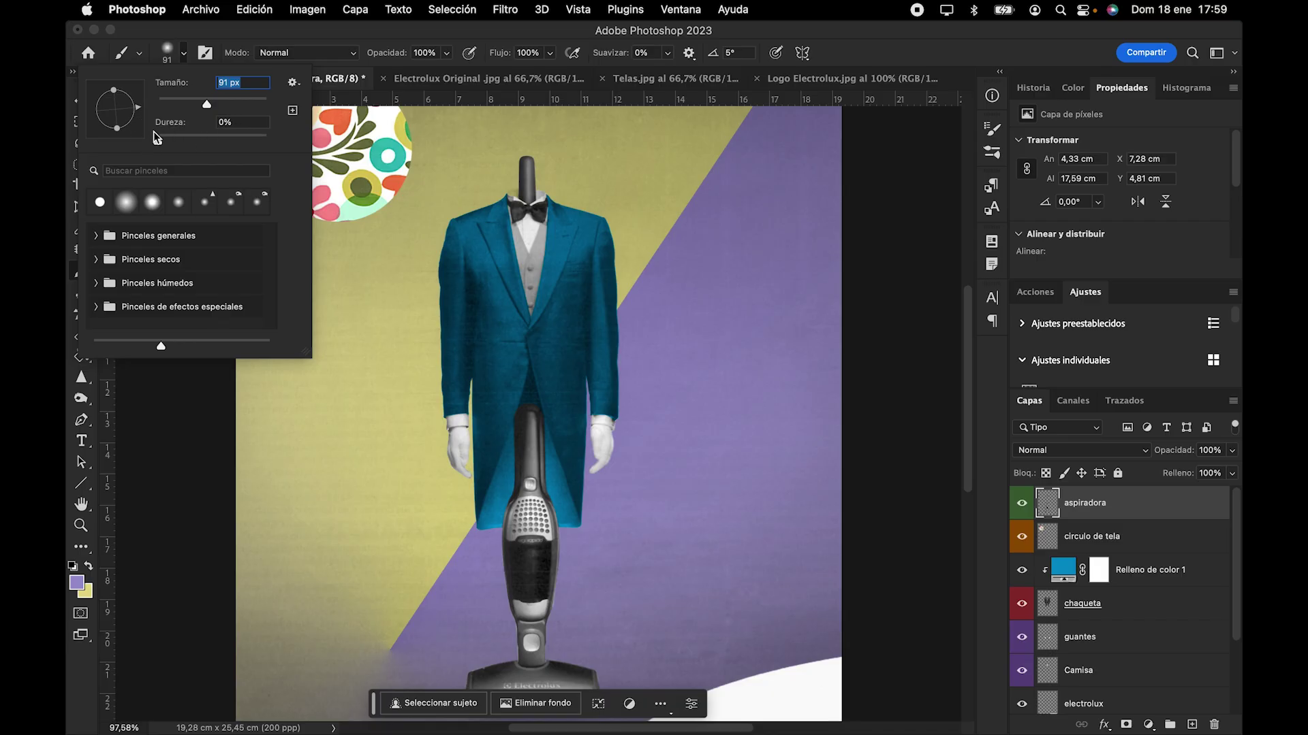
{"action": "left_click_drag", "start_coordinate": [210, 102], "coordinate": [223, 103]}
Step: Set the foreground colour to magenta a729a9, then undo a test stroke on the vacuum
{"action": "left_click", "coordinate": [78, 591]}
{"action": "mouse_move", "coordinate": [1010, 407]}
{"action": "left_mouse_down"}
{"action": "mouse_move", "coordinate": [1015, 382]}
{"action": "mouse_move", "coordinate": [969, 418]}
{"action": "mouse_move", "coordinate": [948, 416]}
{"action": "left_mouse_up"}
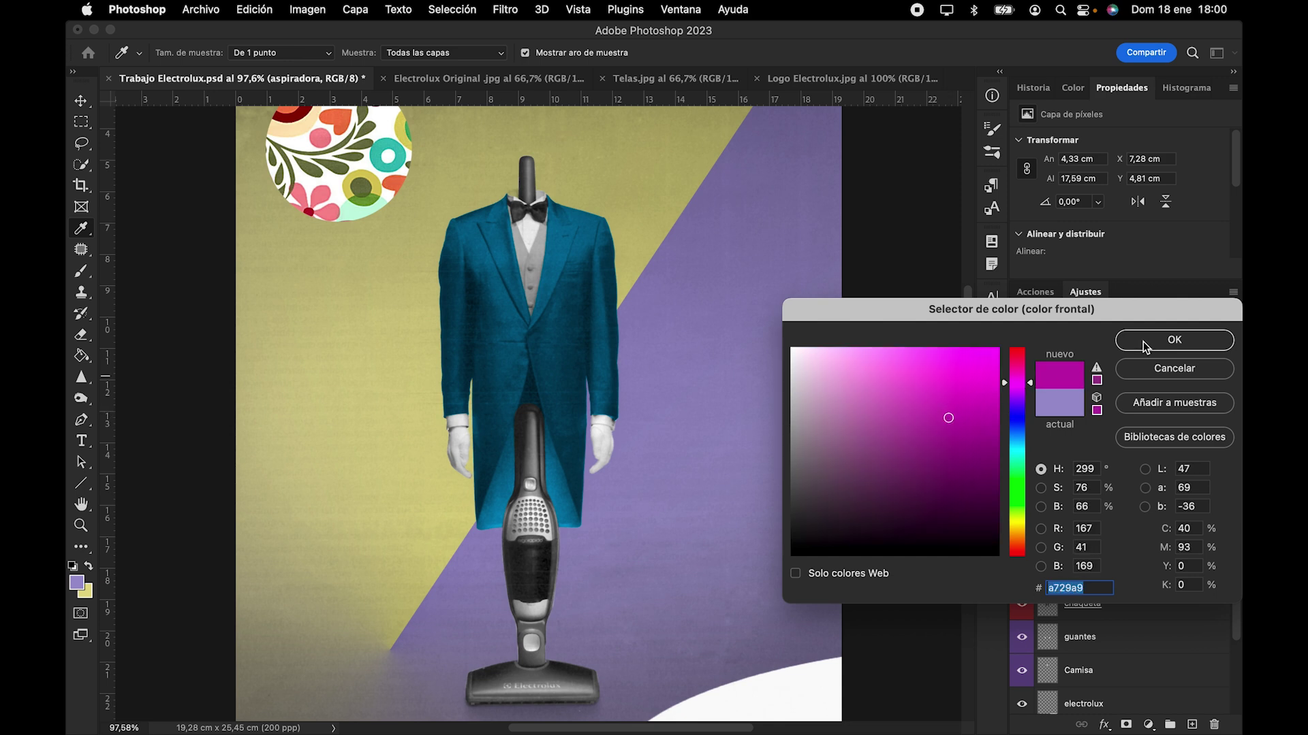
{"action": "left_click", "coordinate": [957, 369]}
{"action": "left_click", "coordinate": [1163, 340]}
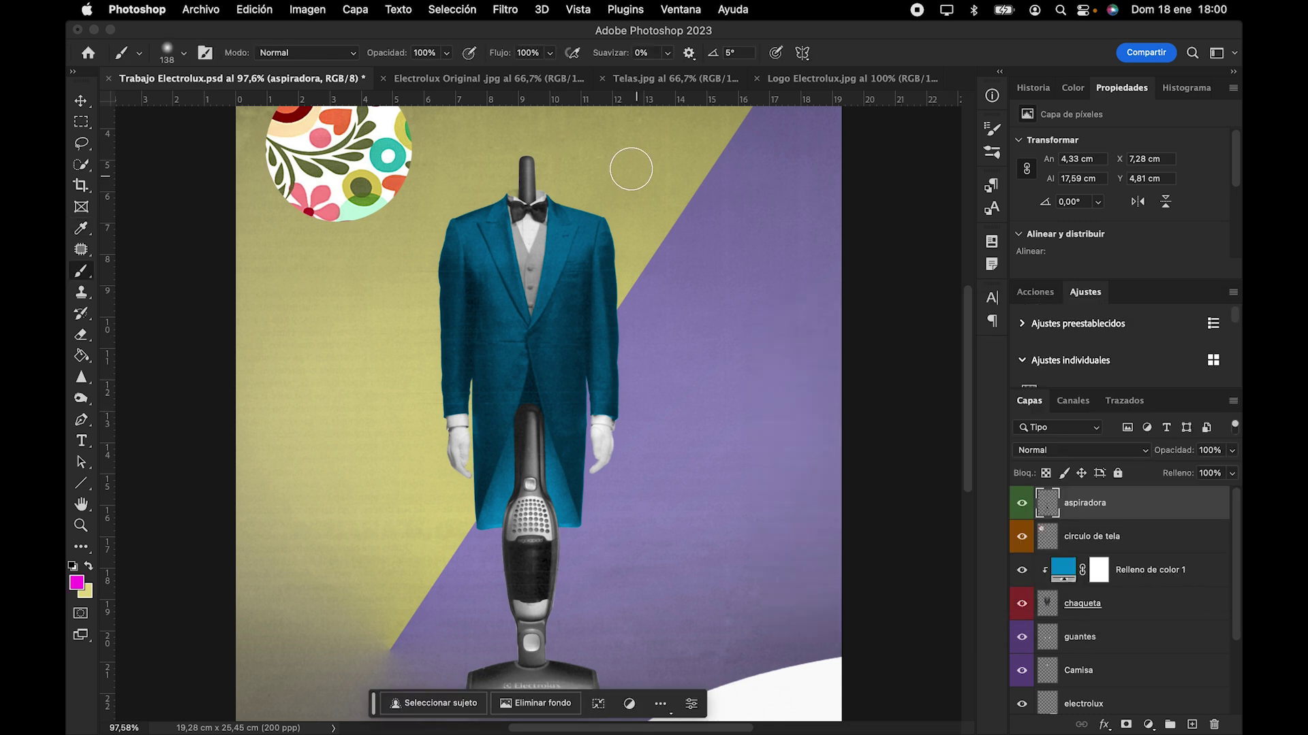
{"action": "left_click_drag", "start_coordinate": [531, 197], "coordinate": [530, 121]}
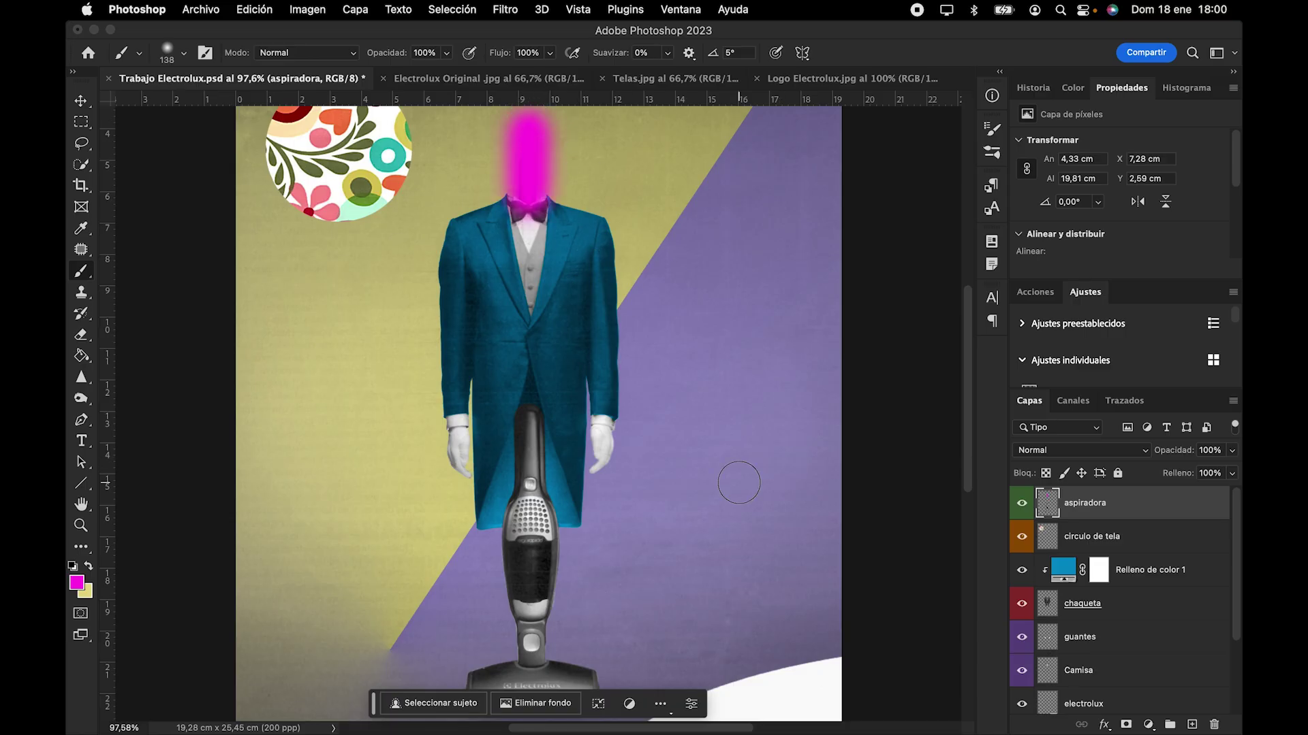
{"action": "key", "text": "super+z"}
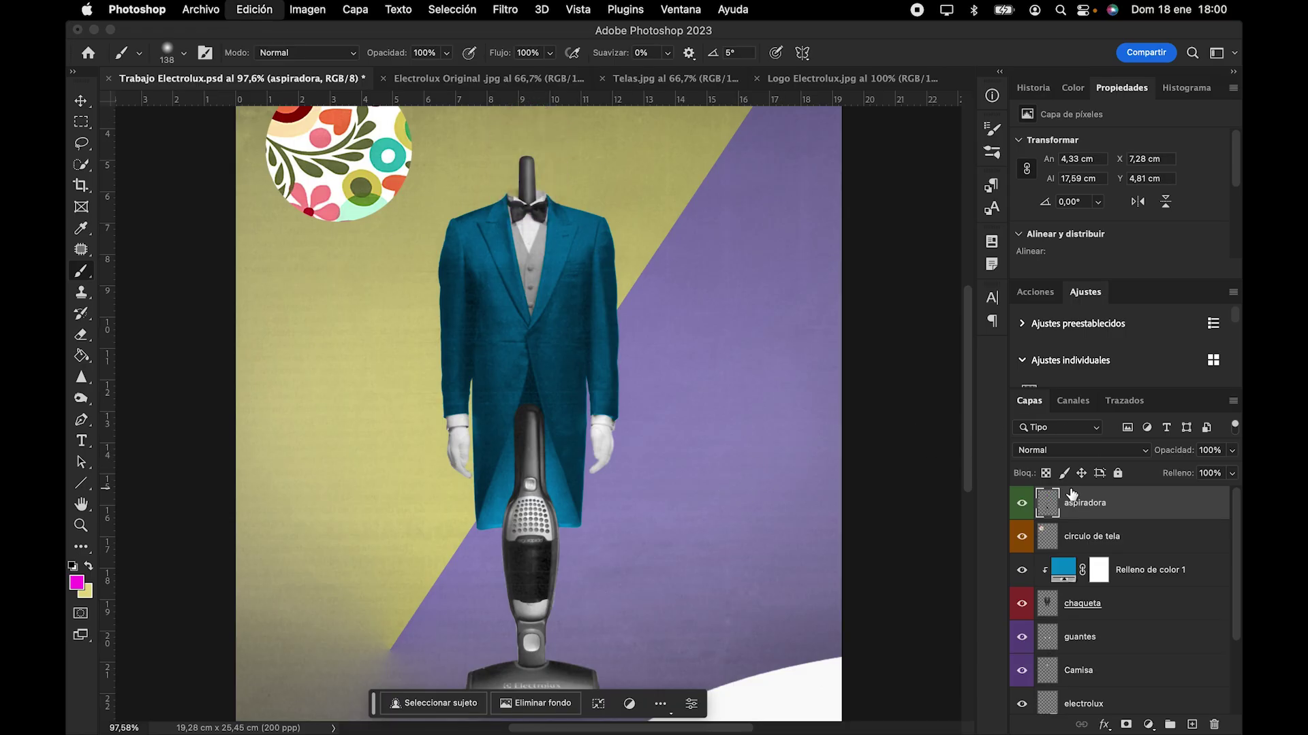
Step: Zoom in on the handle top and set the brush to 27 px with 69% hardness
{"action": "key", "text": "super+1"}
{"action": "key", "text": "super+plus"}
{"action": "key", "text": "super+plus"}
{"action": "scroll", "coordinate": [670, 335], "scroll_direction": "up", "scroll_amount": 10}
{"action": "scroll", "coordinate": [670, 335], "scroll_direction": "up", "scroll_amount": 3}
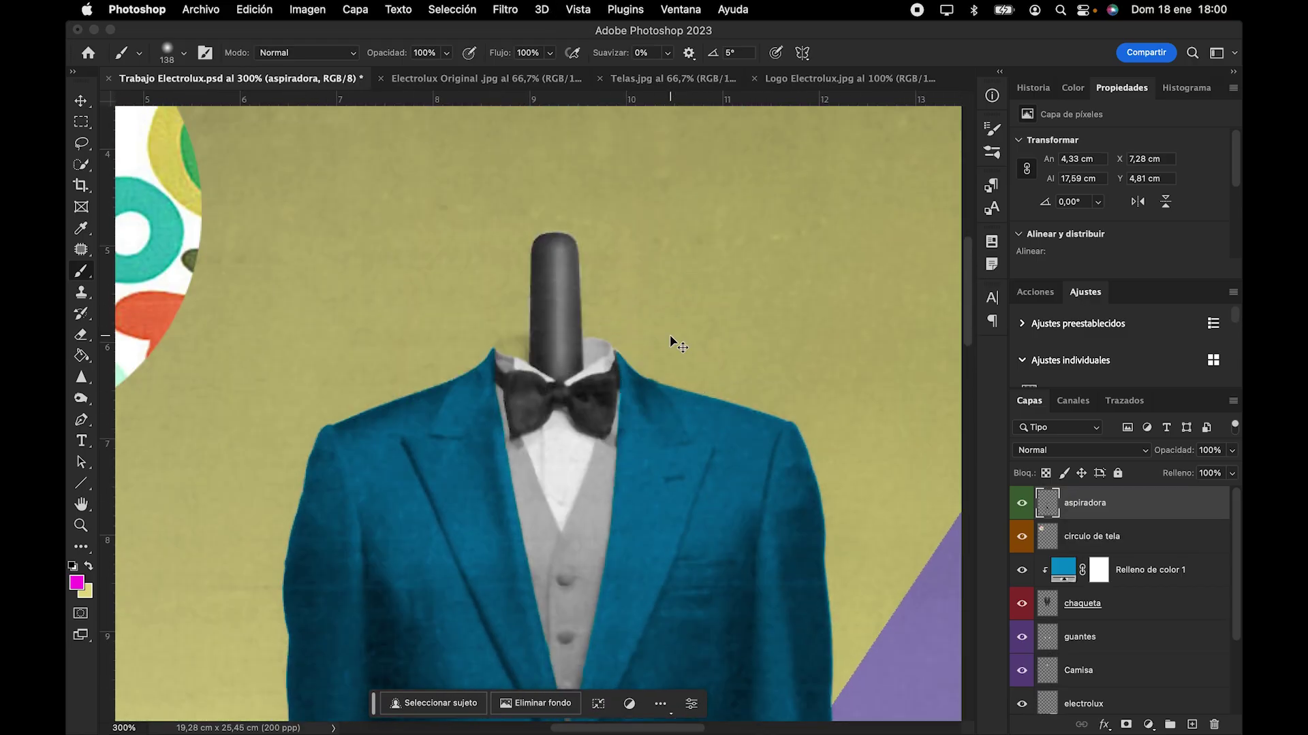
{"action": "key", "text": "super+plus"}
{"action": "key", "text": "super+plus"}
{"action": "scroll", "coordinate": [670, 335], "scroll_direction": "up", "scroll_amount": 3}
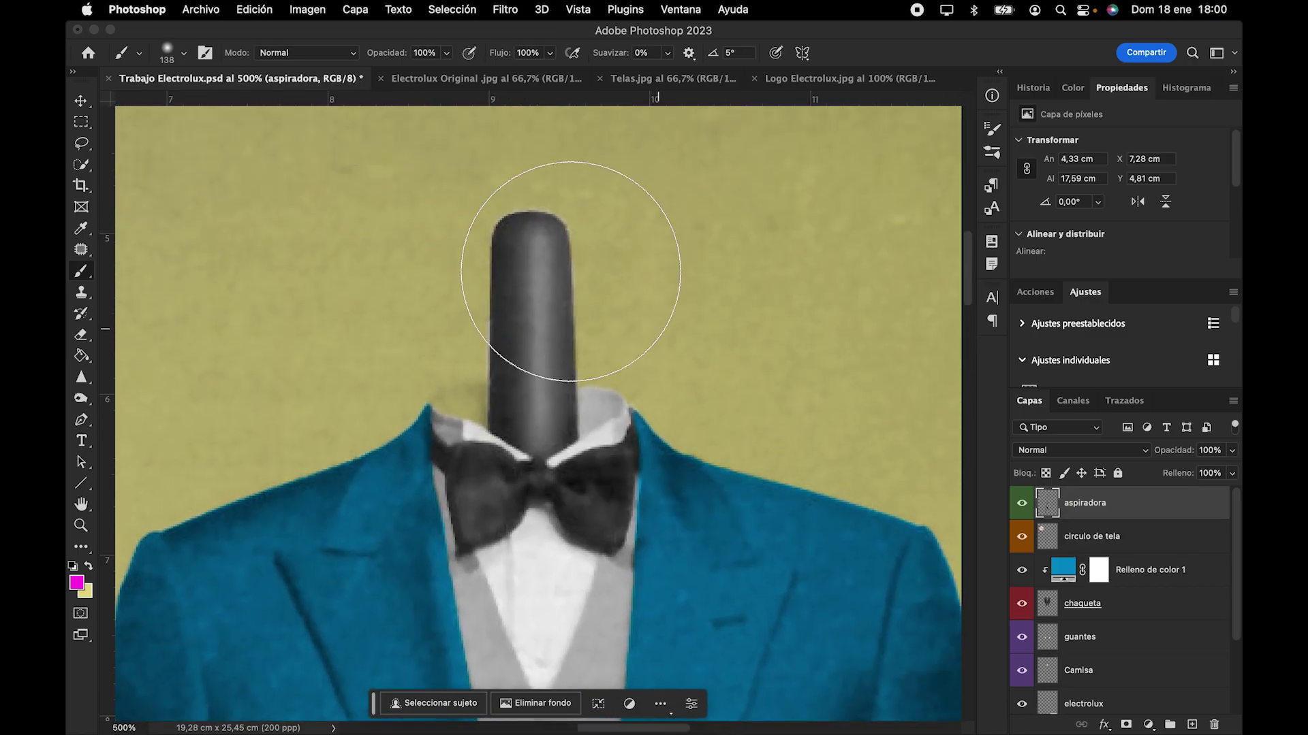
{"action": "left_click", "coordinate": [169, 63]}
{"action": "left_click", "coordinate": [172, 103]}
{"action": "left_click", "coordinate": [233, 141]}
Step: Switch the brush to Color mode, undoing the magenta test strokes on the handle
{"action": "mouse_move", "coordinate": [446, 237]}
{"action": "left_mouse_down"}
{"action": "mouse_move", "coordinate": [730, 414]}
{"action": "mouse_move", "coordinate": [720, 424]}
{"action": "left_mouse_up"}
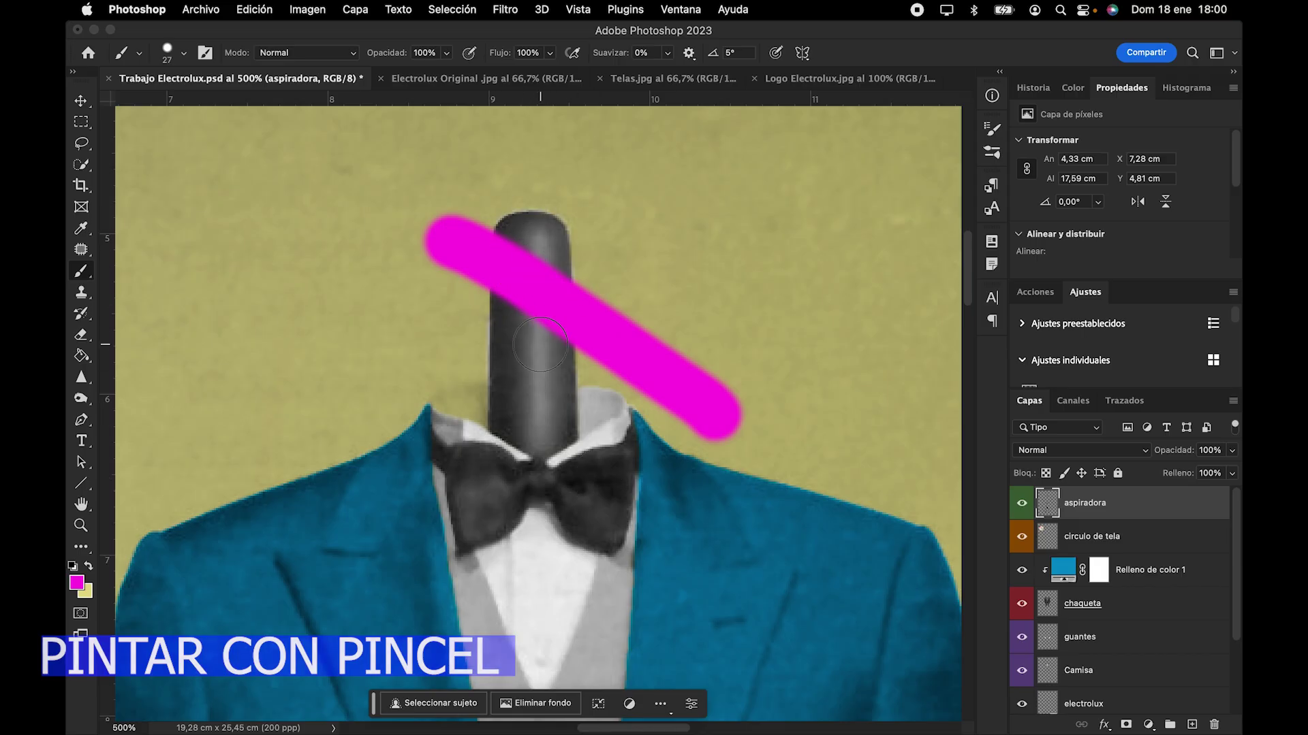
{"action": "key", "text": "ctrl+z"}
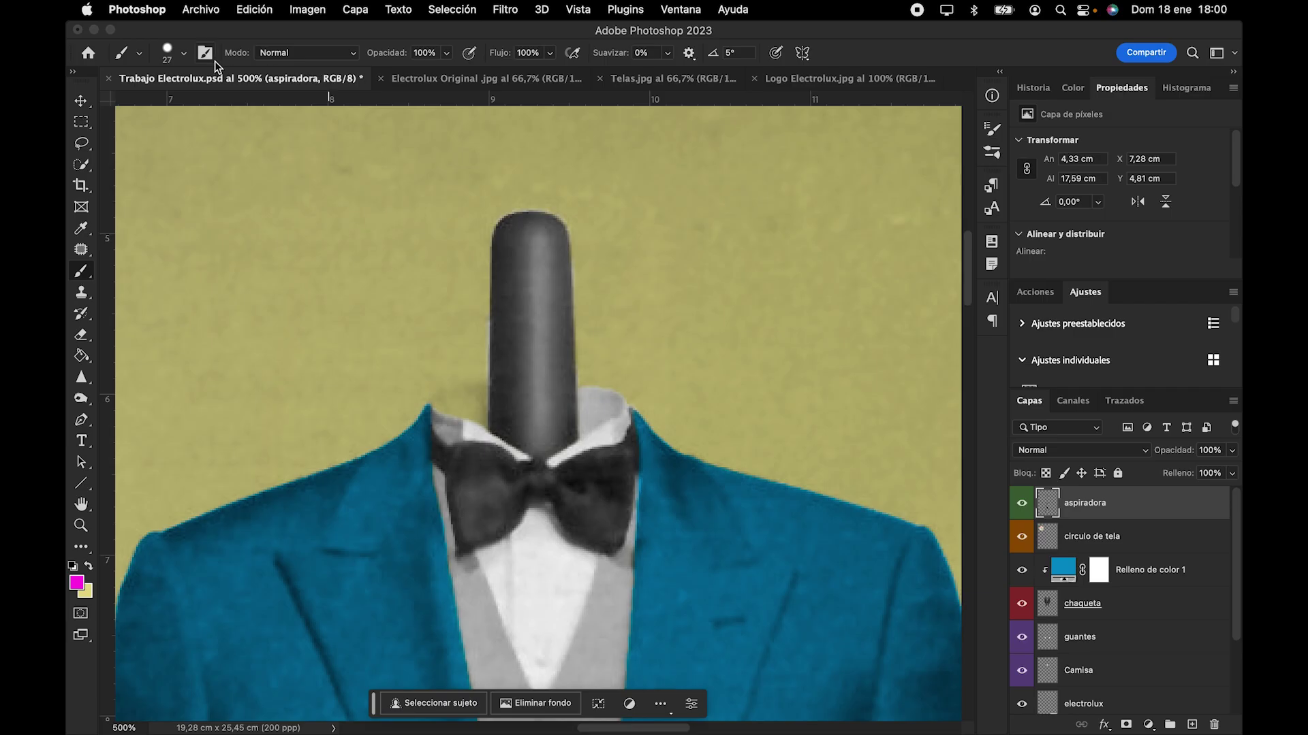
{"action": "left_click", "coordinate": [279, 59]}
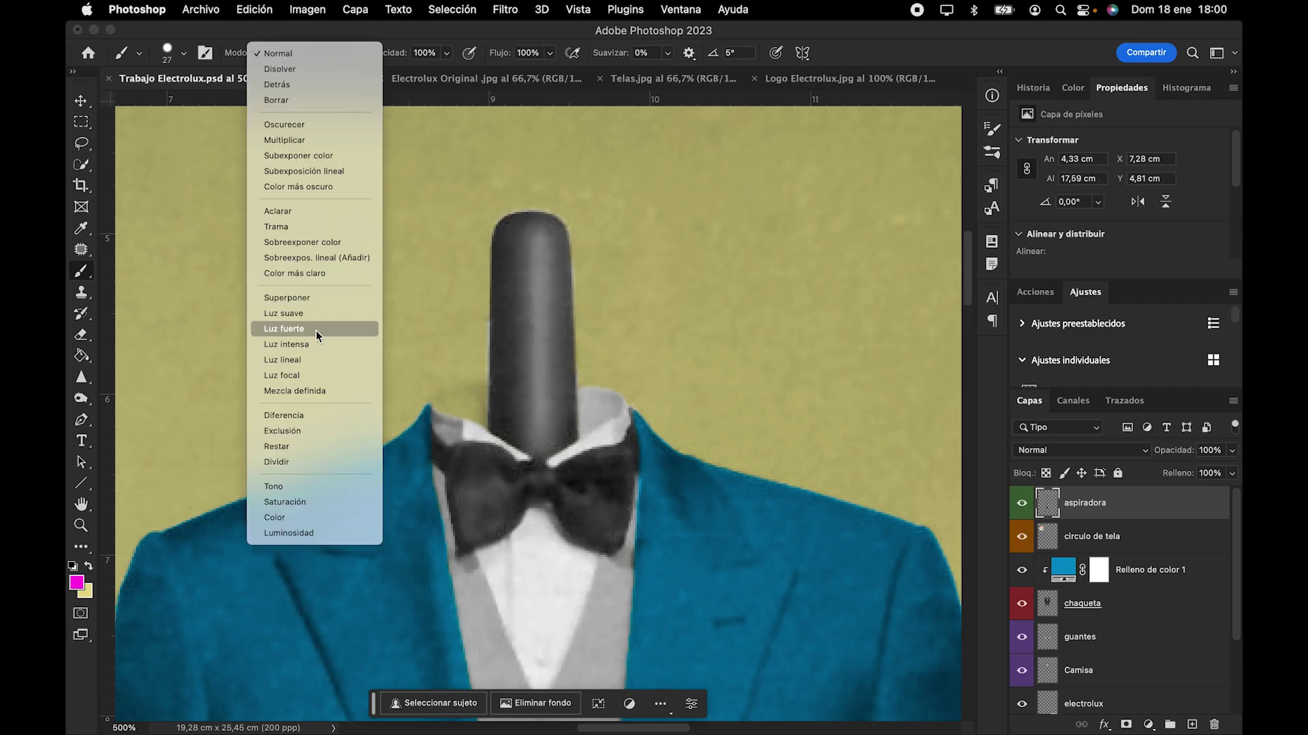
{"action": "left_click", "coordinate": [291, 516]}
{"action": "mouse_move", "coordinate": [518, 405]}
{"action": "left_mouse_down"}
{"action": "mouse_move", "coordinate": [511, 257]}
{"action": "mouse_move", "coordinate": [507, 382]}
{"action": "mouse_move", "coordinate": [525, 412]}
{"action": "mouse_move", "coordinate": [543, 410]}
{"action": "mouse_move", "coordinate": [562, 290]}
{"action": "mouse_move", "coordinate": [511, 198]}
{"action": "mouse_move", "coordinate": [497, 327]}
{"action": "mouse_move", "coordinate": [538, 205]}
{"action": "left_mouse_up"}
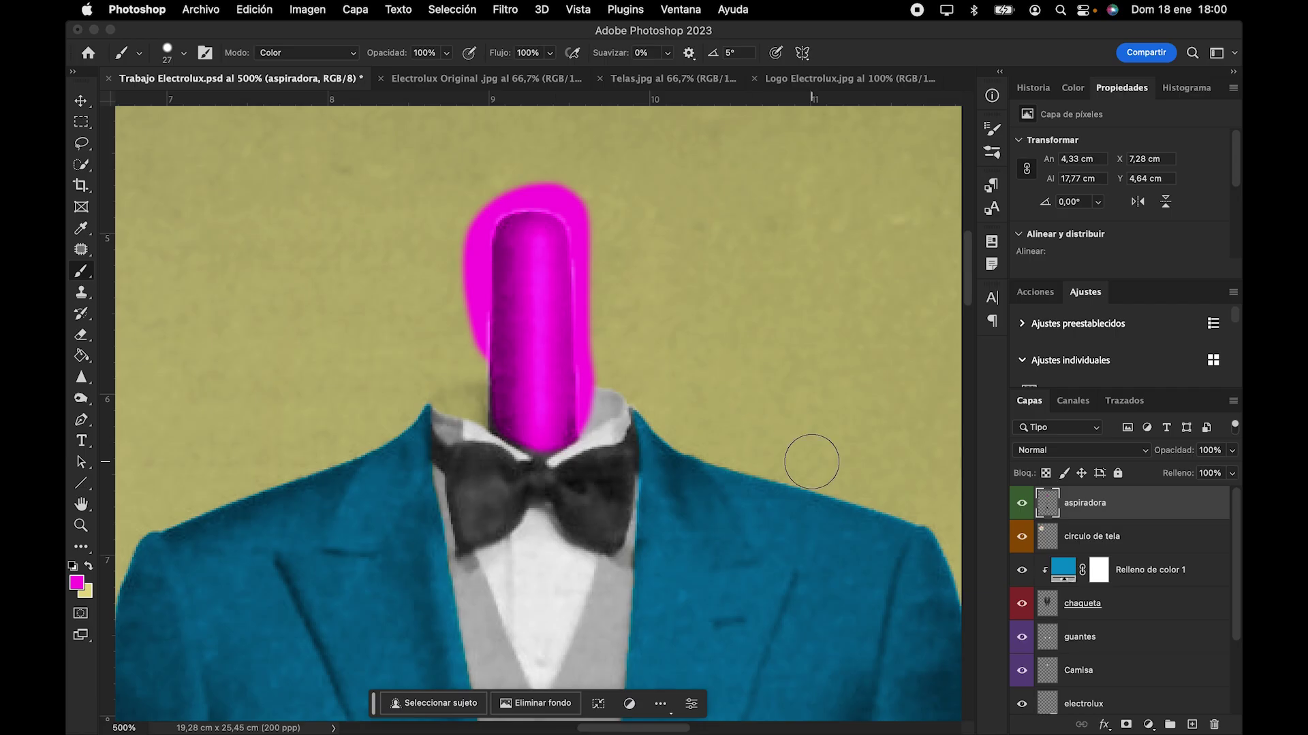
{"action": "key", "text": "super+z"}
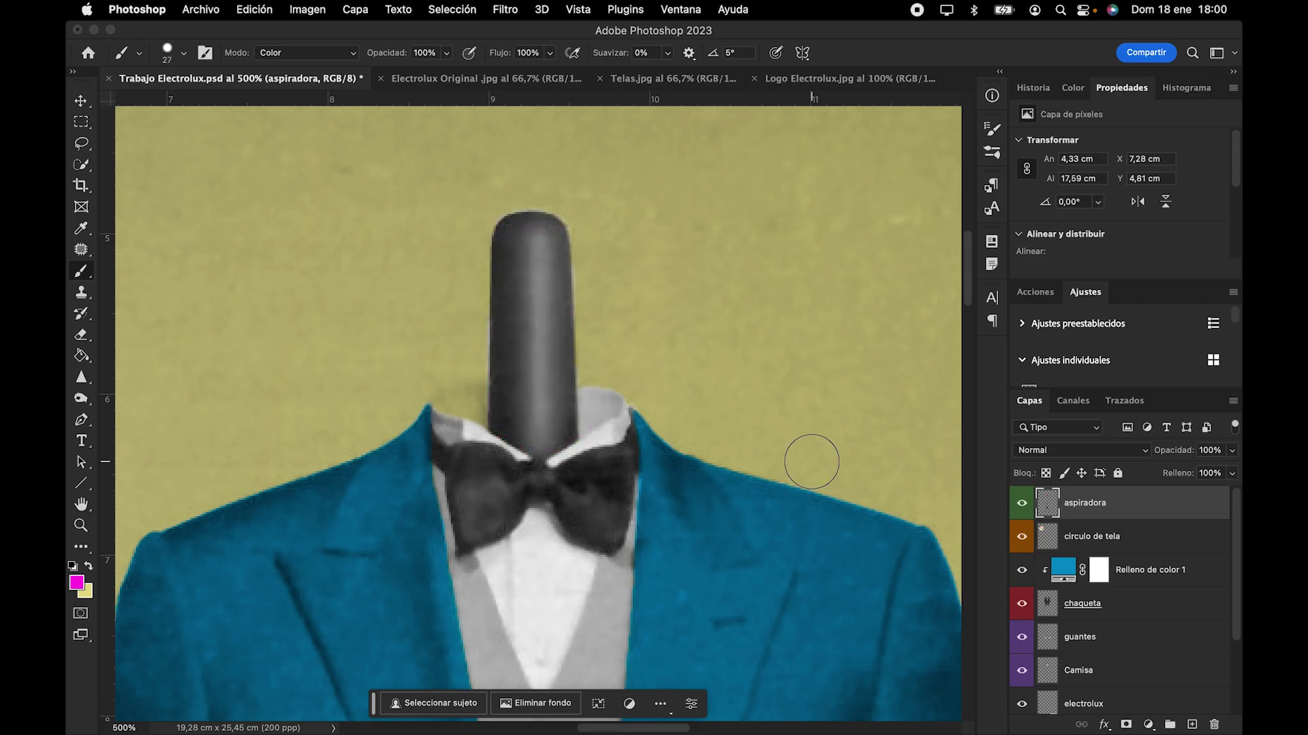
Step: Paint magenta over the tube top on a new layer clipped to aspiradora
{"action": "left_click", "coordinate": [1192, 725]}
{"action": "mouse_move", "coordinate": [476, 213]}
{"action": "left_mouse_down"}
{"action": "mouse_move", "coordinate": [626, 239]}
{"action": "mouse_move", "coordinate": [472, 265]}
{"action": "mouse_move", "coordinate": [519, 267]}
{"action": "mouse_move", "coordinate": [566, 293]}
{"action": "mouse_move", "coordinate": [493, 308]}
{"action": "mouse_move", "coordinate": [582, 330]}
{"action": "mouse_move", "coordinate": [557, 348]}
{"action": "mouse_move", "coordinate": [495, 352]}
{"action": "mouse_move", "coordinate": [547, 397]}
{"action": "mouse_move", "coordinate": [589, 406]}
{"action": "mouse_move", "coordinate": [503, 391]}
{"action": "mouse_move", "coordinate": [502, 422]}
{"action": "mouse_move", "coordinate": [576, 417]}
{"action": "left_mouse_up"}
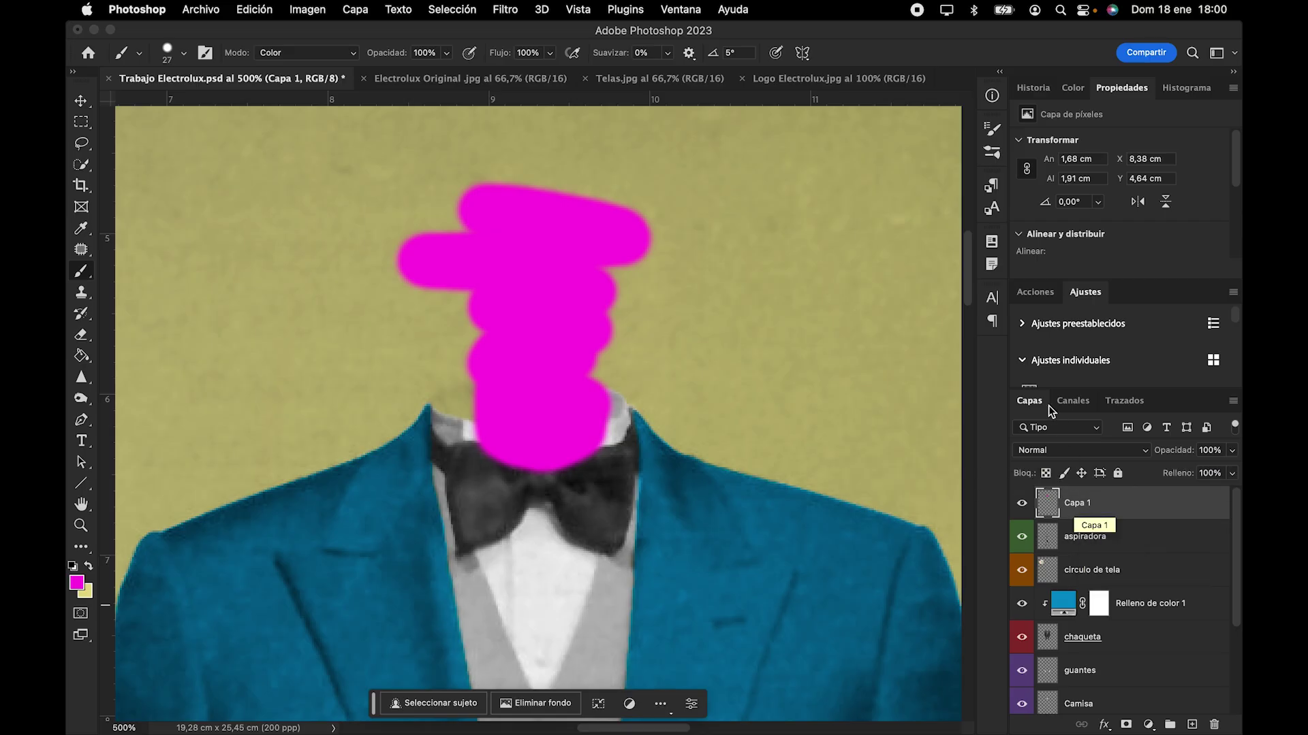
{"action": "left_click_drag", "start_coordinate": [1094, 512], "coordinate": [1095, 519]}
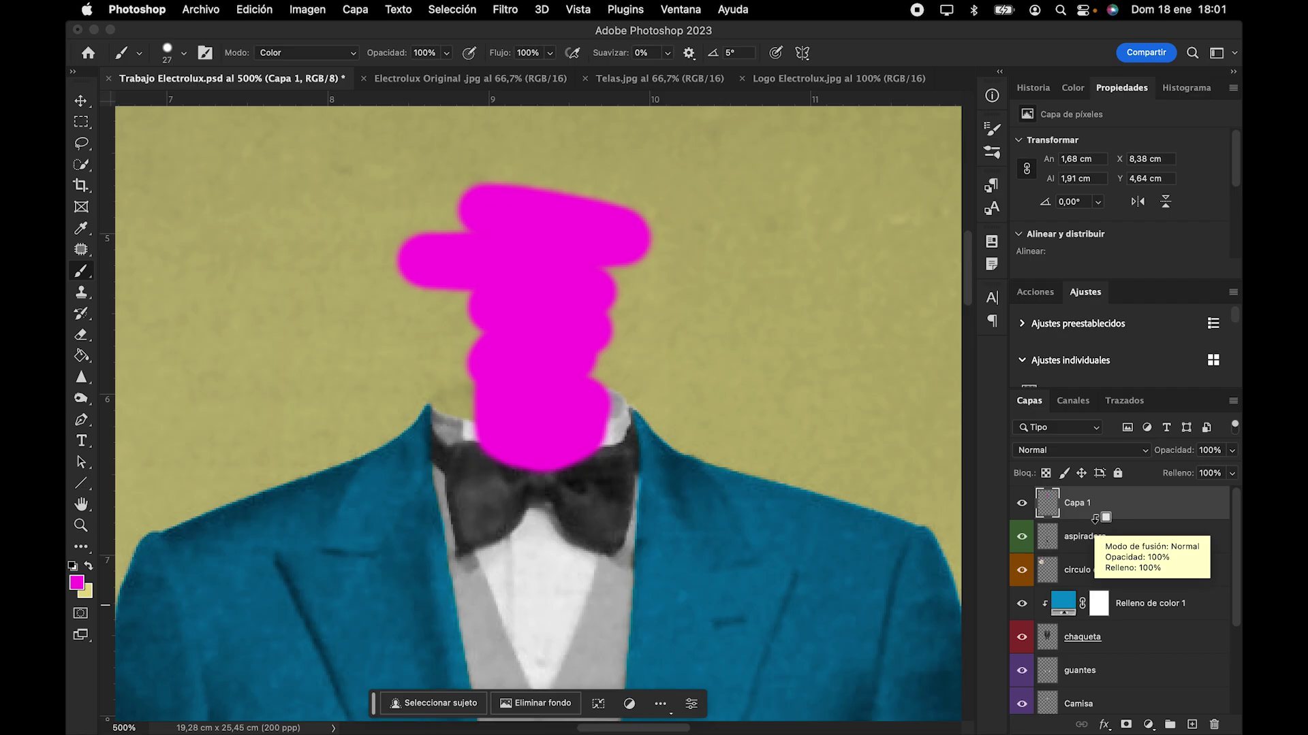
{"action": "left_click", "coordinate": [1094, 519], "text": "alt"}
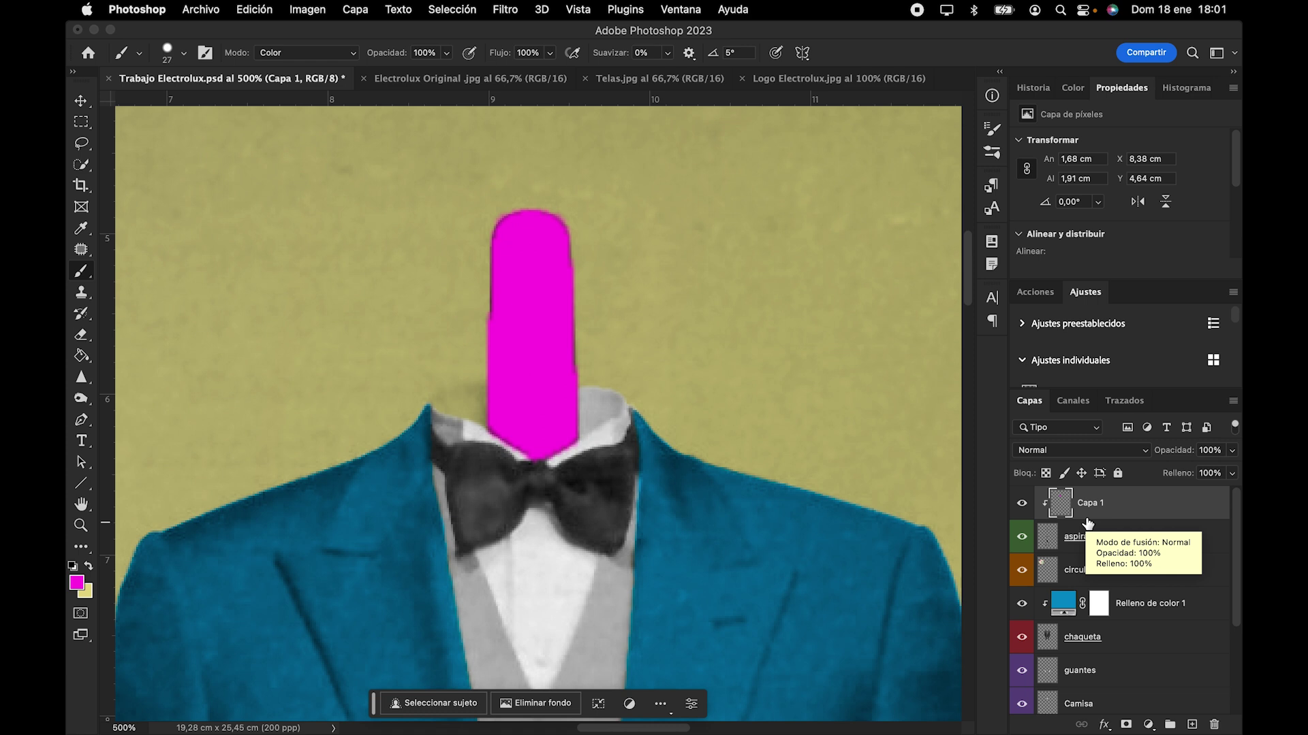
Step: Set the magenta layer's blend mode to Color and fit the whole poster in view
{"action": "left_click", "coordinate": [1071, 453]}
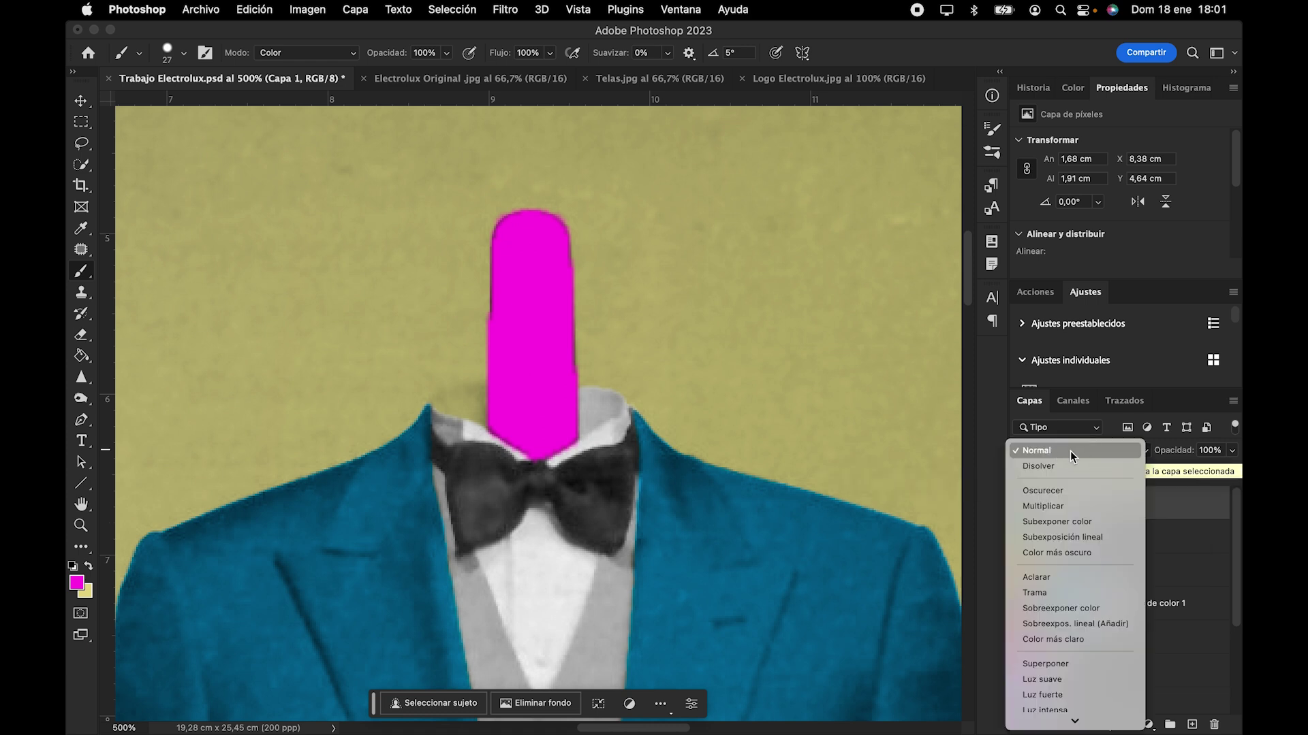
{"action": "scroll", "coordinate": [1061, 658], "scroll_direction": "down", "scroll_amount": 5}
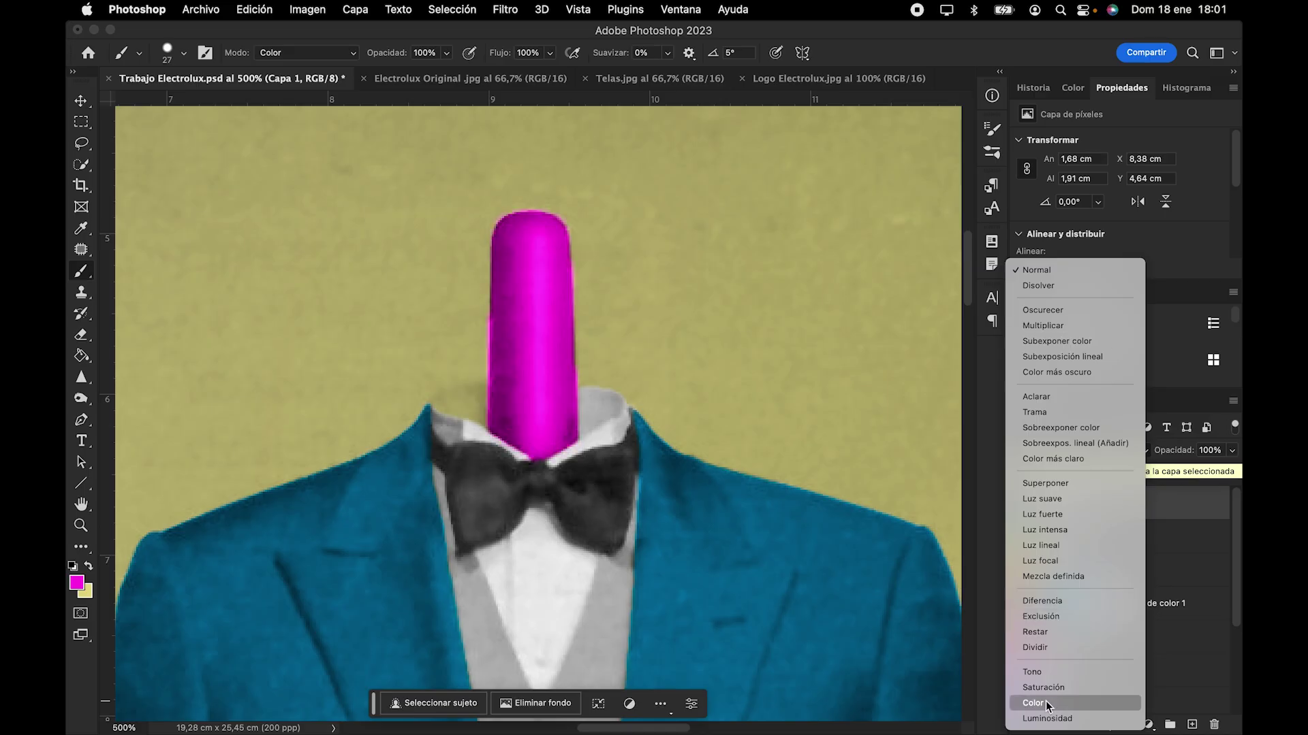
{"action": "left_click", "coordinate": [1045, 702]}
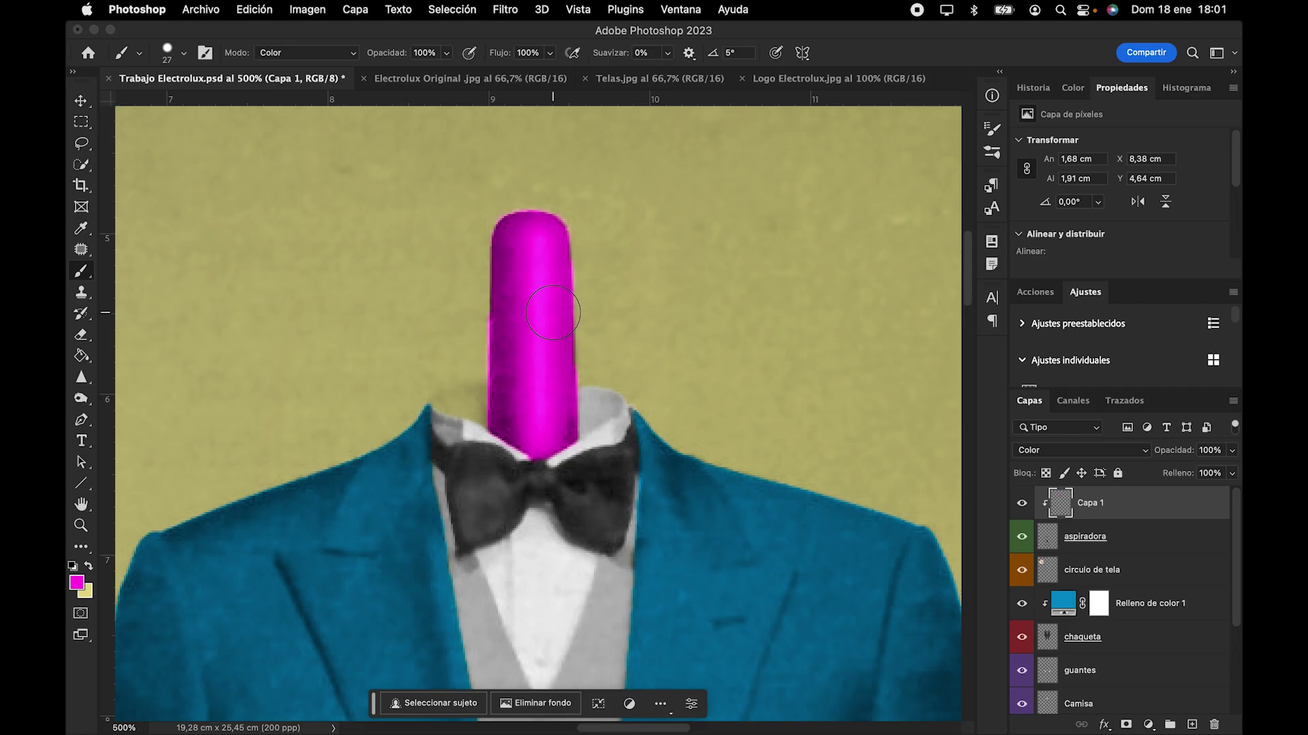
{"action": "key", "text": "super+0"}
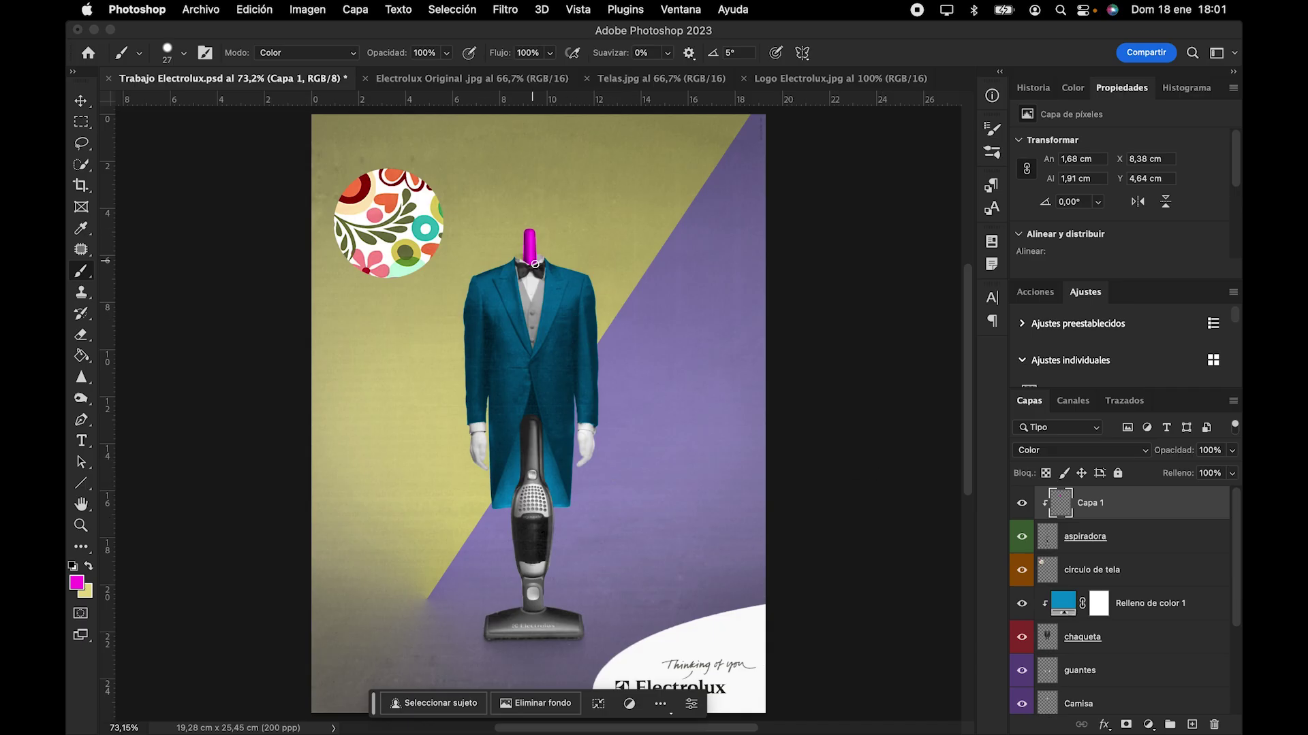
Step: Pick a dark purple foreground and repaint the tube above the bow tie
{"action": "scroll", "coordinate": [569, 313], "scroll_direction": "up", "scroll_amount": 5}
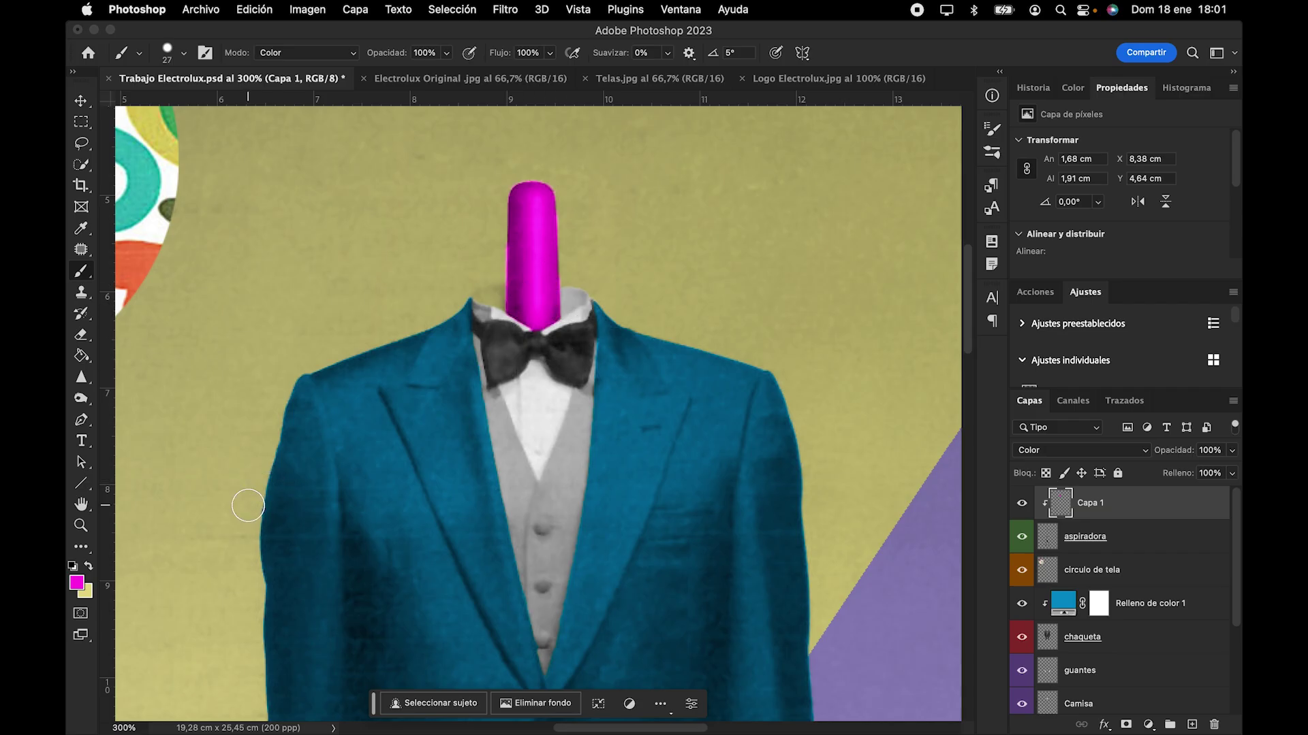
{"action": "left_click", "coordinate": [77, 586]}
{"action": "left_click_drag", "start_coordinate": [943, 463], "coordinate": [961, 474]}
{"action": "left_click", "coordinate": [1149, 349]}
{"action": "left_click", "coordinate": [166, 51]}
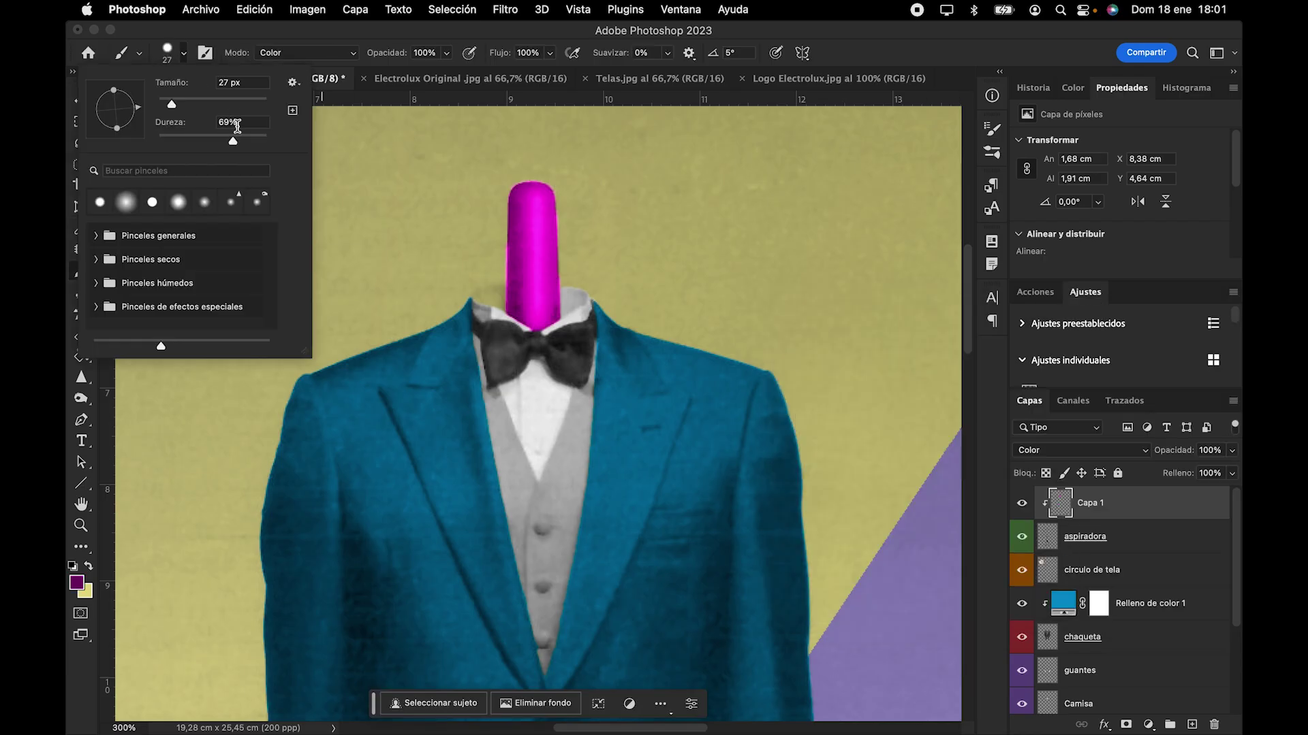
{"action": "left_click_drag", "start_coordinate": [526, 219], "coordinate": [525, 351]}
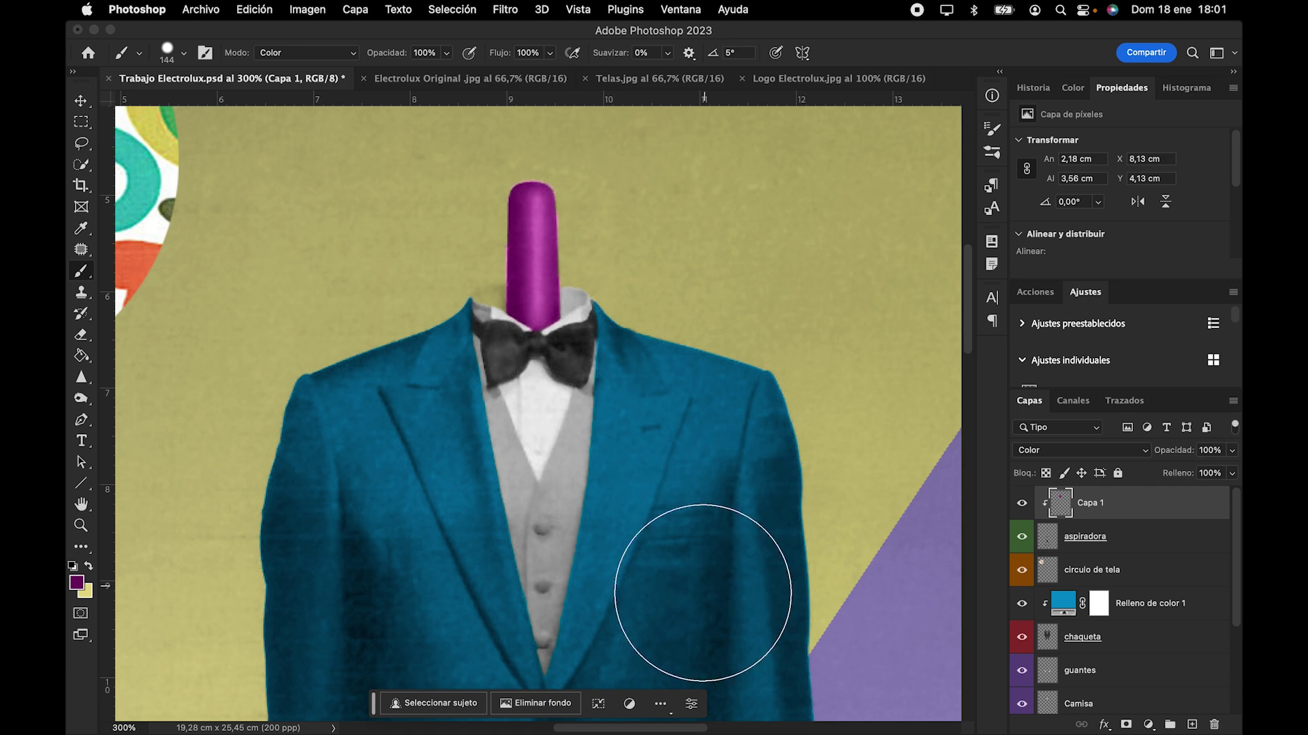
Step: Undo a trial stroke on the aspiradora layer, then hide the jacket, gloves, shirt and fill layers
{"action": "scroll", "coordinate": [765, 549], "scroll_direction": "down", "scroll_amount": 10}
{"action": "scroll", "coordinate": [765, 560], "scroll_direction": "down", "scroll_amount": 3}
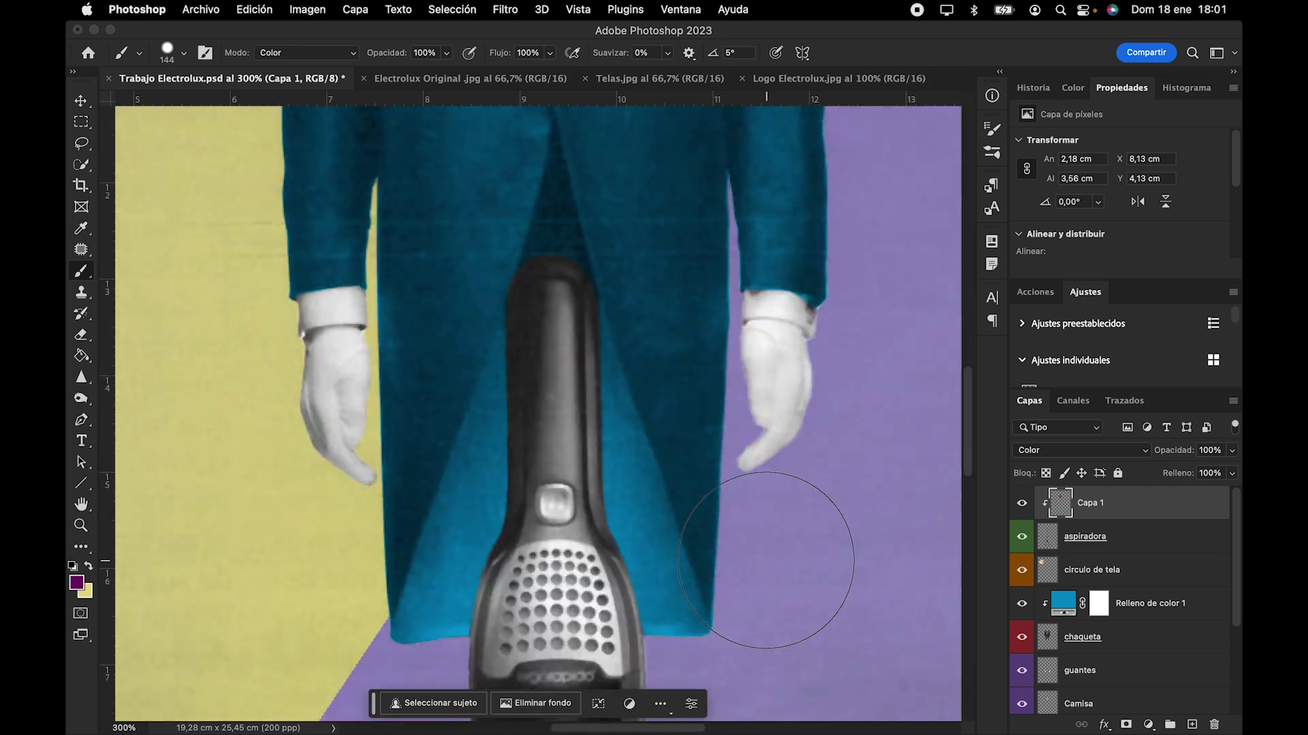
{"action": "left_click", "coordinate": [1048, 545]}
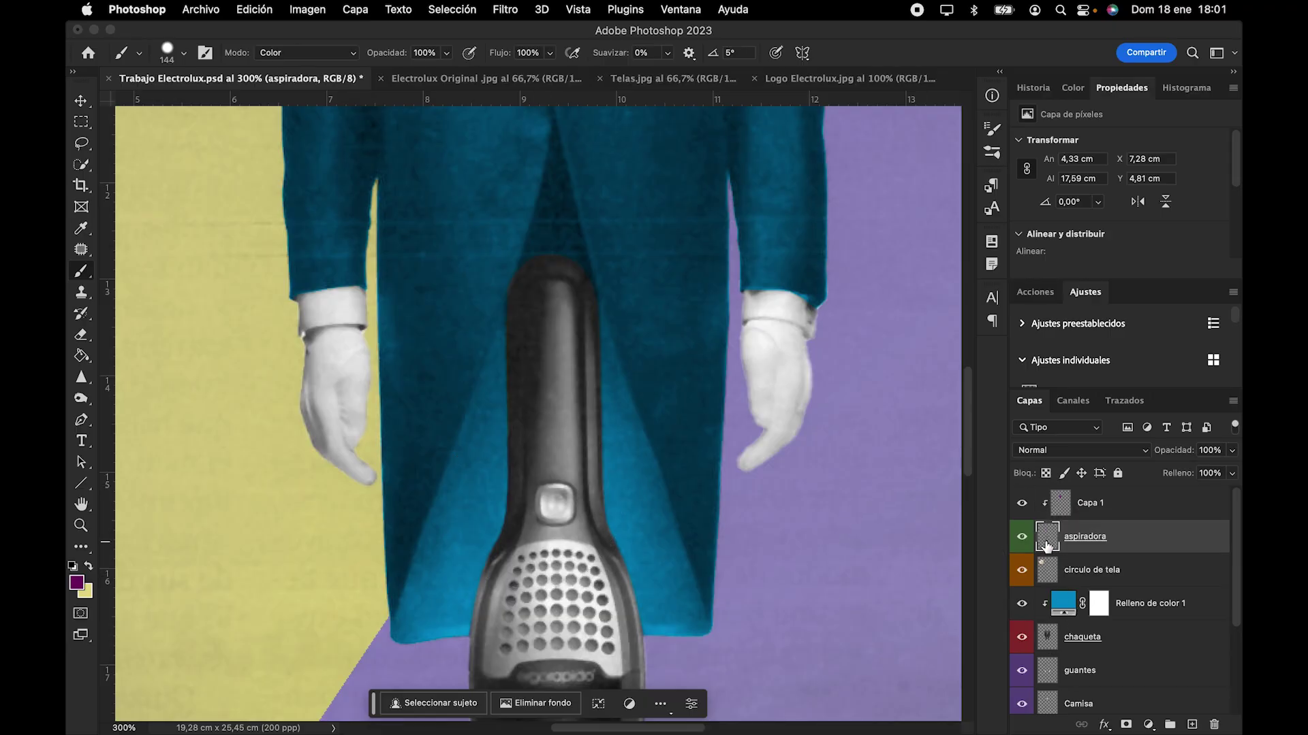
{"action": "key", "text": "super+plus"}
{"action": "key", "text": "super+plus"}
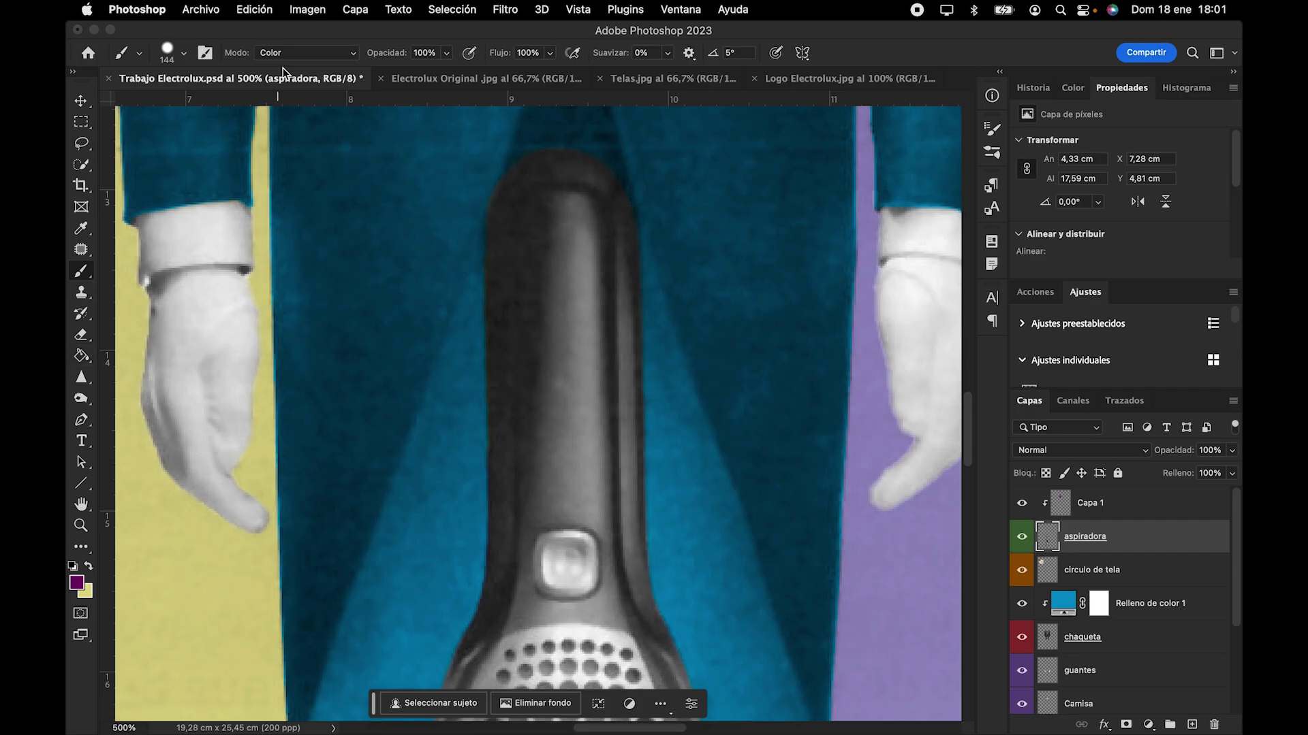
{"action": "left_click", "coordinate": [184, 53]}
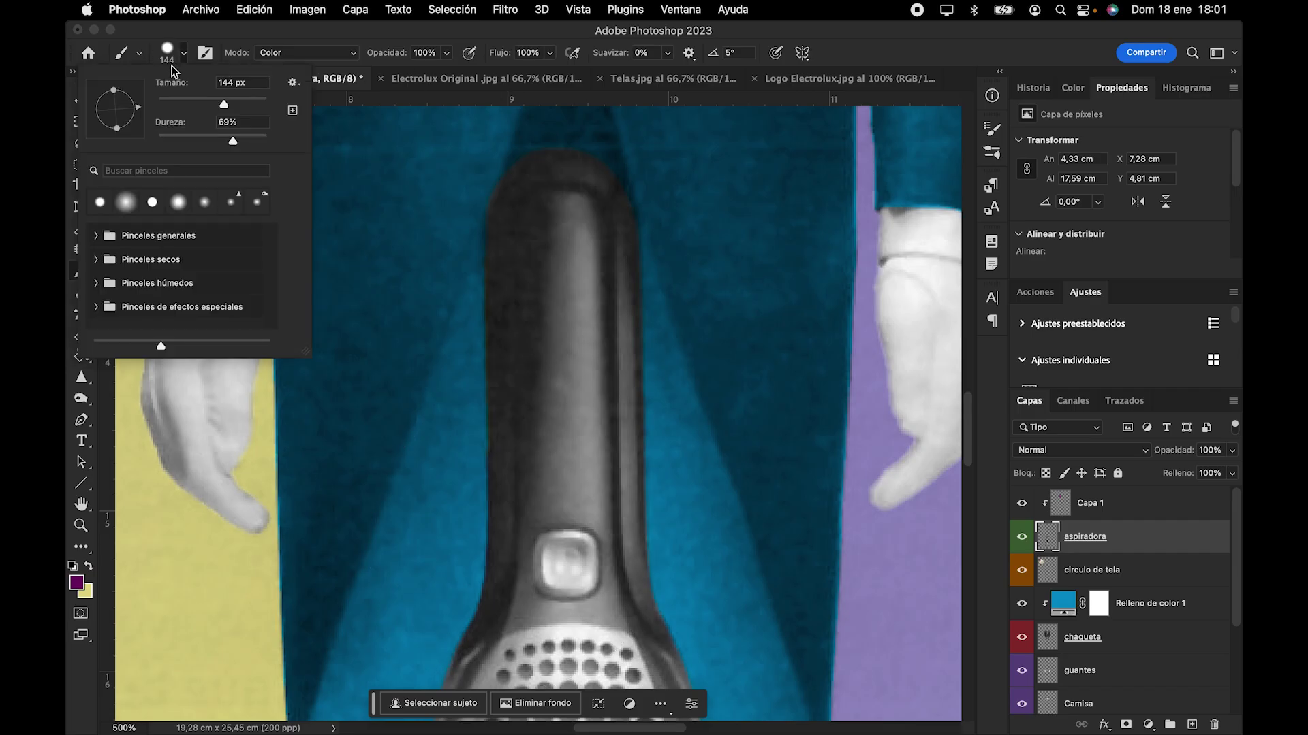
{"action": "mouse_move", "coordinate": [545, 357]}
{"action": "left_mouse_down"}
{"action": "mouse_move", "coordinate": [554, 315]}
{"action": "mouse_move", "coordinate": [540, 316]}
{"action": "mouse_move", "coordinate": [547, 401]}
{"action": "mouse_move", "coordinate": [531, 341]}
{"action": "mouse_move", "coordinate": [534, 402]}
{"action": "mouse_move", "coordinate": [473, 411]}
{"action": "mouse_move", "coordinate": [520, 411]}
{"action": "left_mouse_up"}
{"action": "key", "text": "super+z"}
{"action": "key", "text": "super+z"}
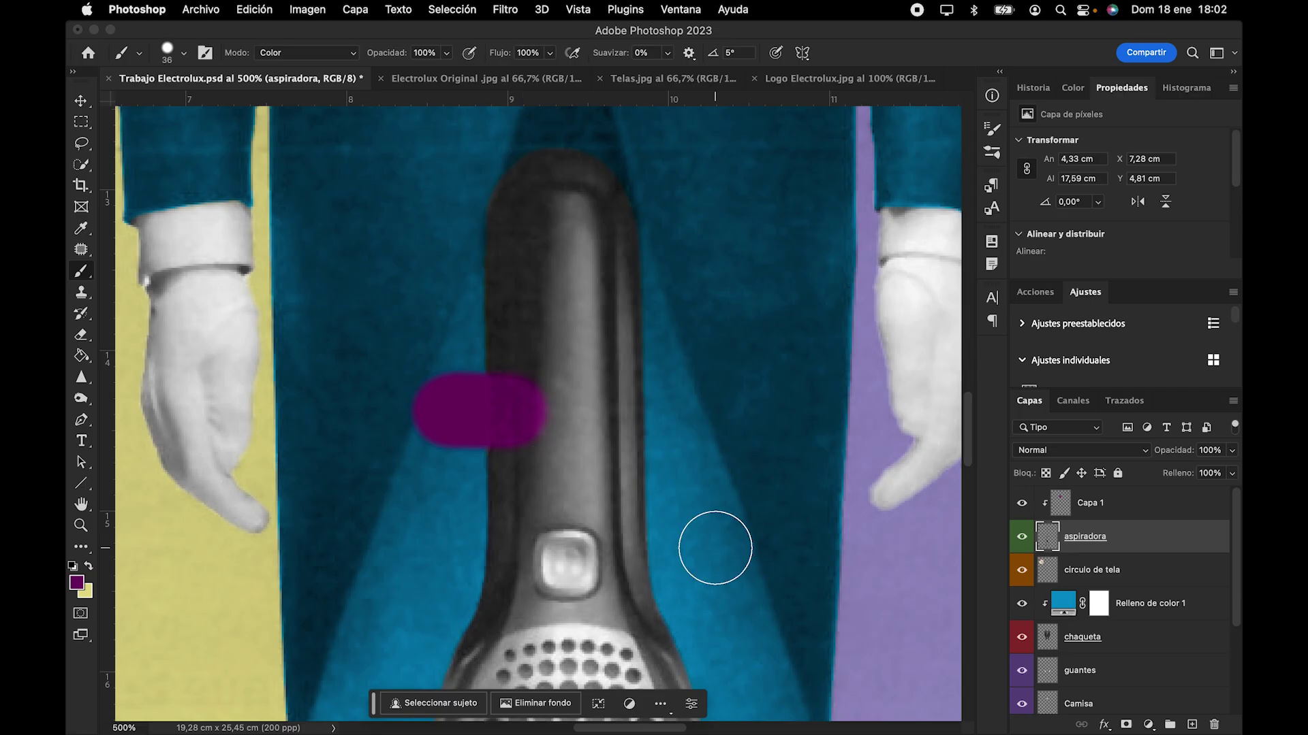
{"action": "key", "text": "super+z"}
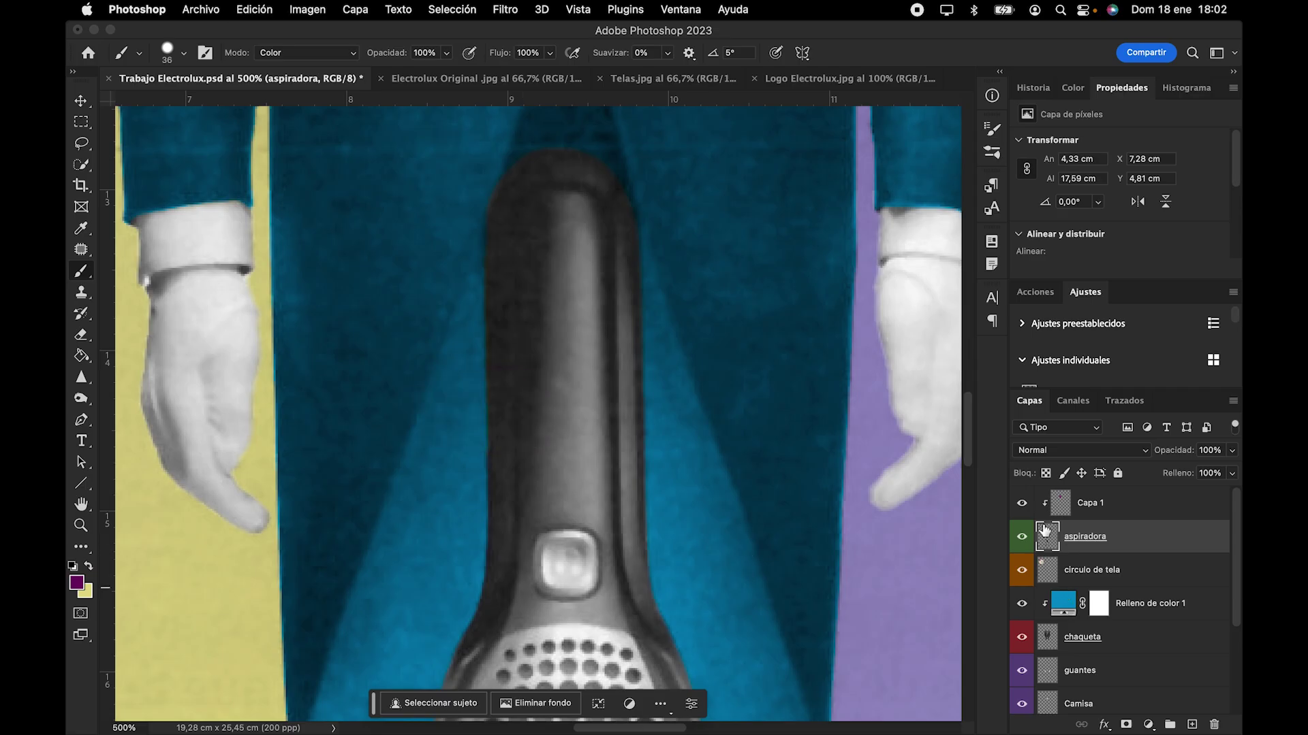
{"action": "left_click_drag", "start_coordinate": [1021, 582], "coordinate": [1027, 691]}
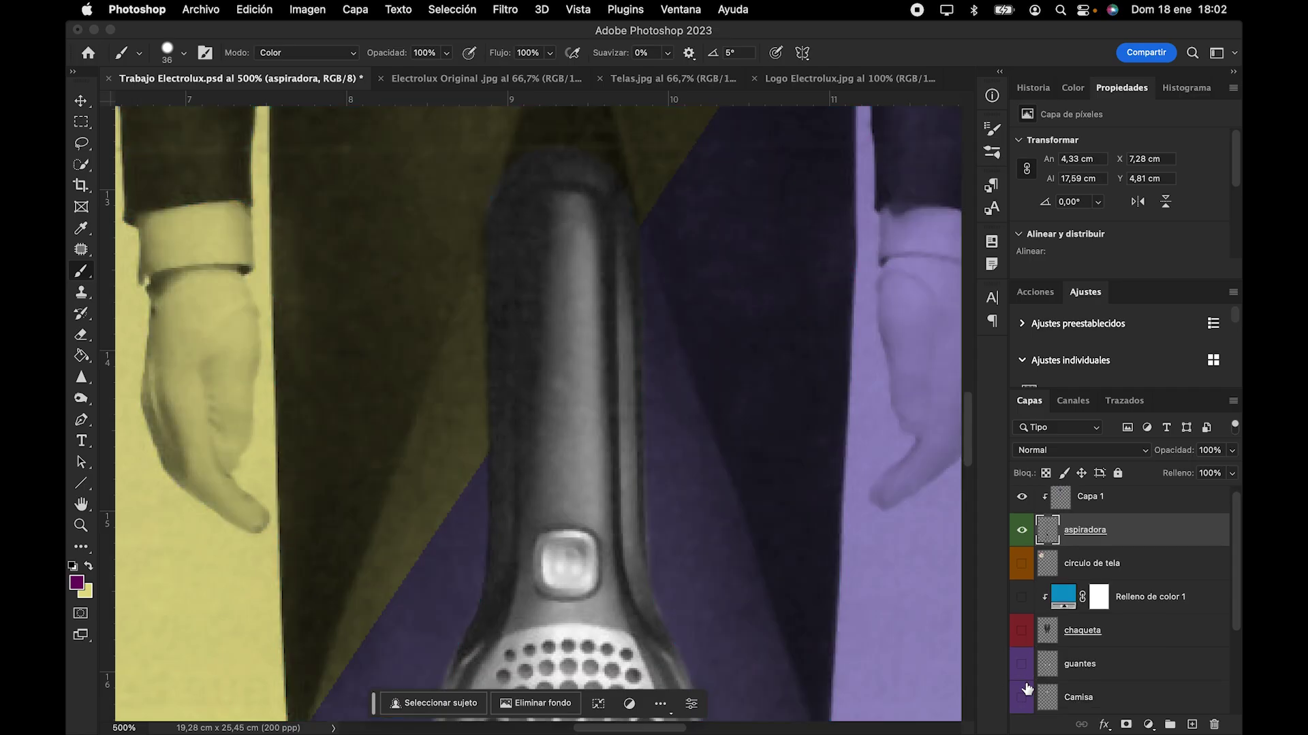
Step: Hide the other collage layers so only the vacuum shows, fitting the canvas in view
{"action": "scroll", "coordinate": [1027, 691], "scroll_direction": "down", "scroll_amount": 3}
{"action": "left_click_drag", "start_coordinate": [1020, 640], "coordinate": [1021, 697]}
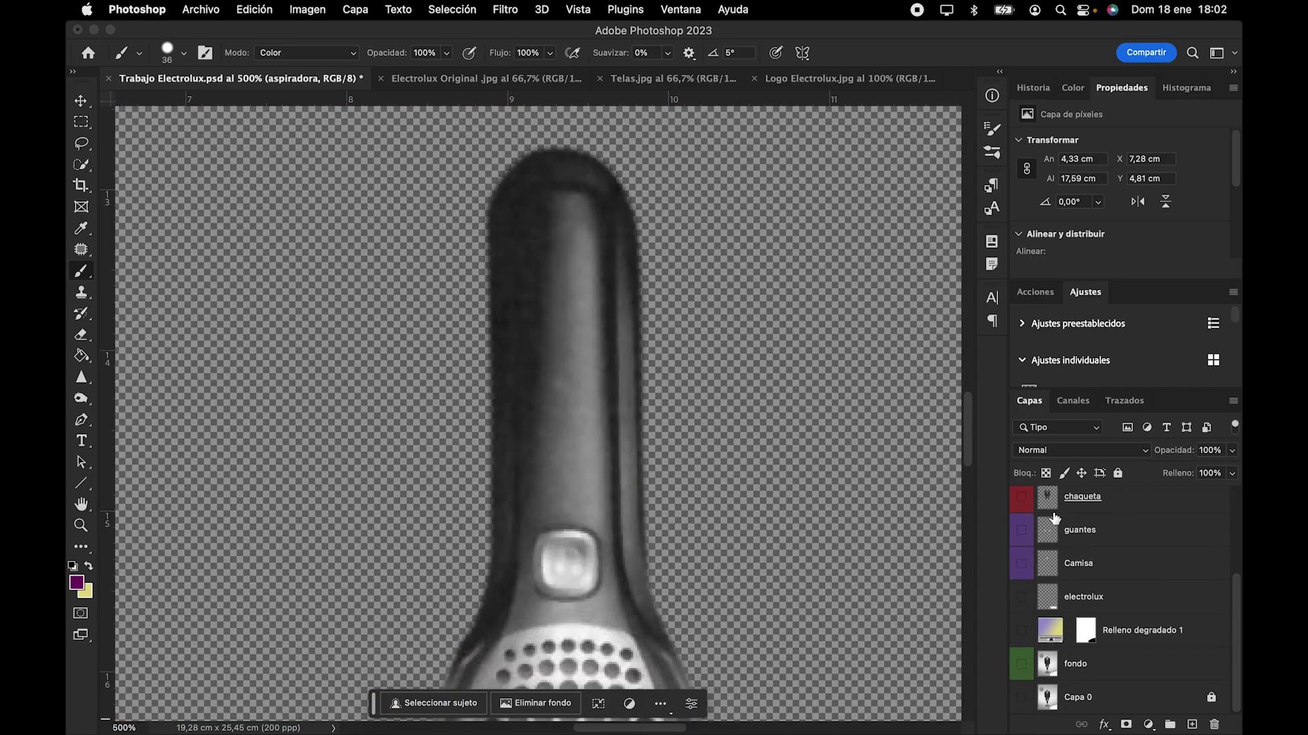
{"action": "scroll", "coordinate": [1023, 510], "scroll_direction": "up", "scroll_amount": 3}
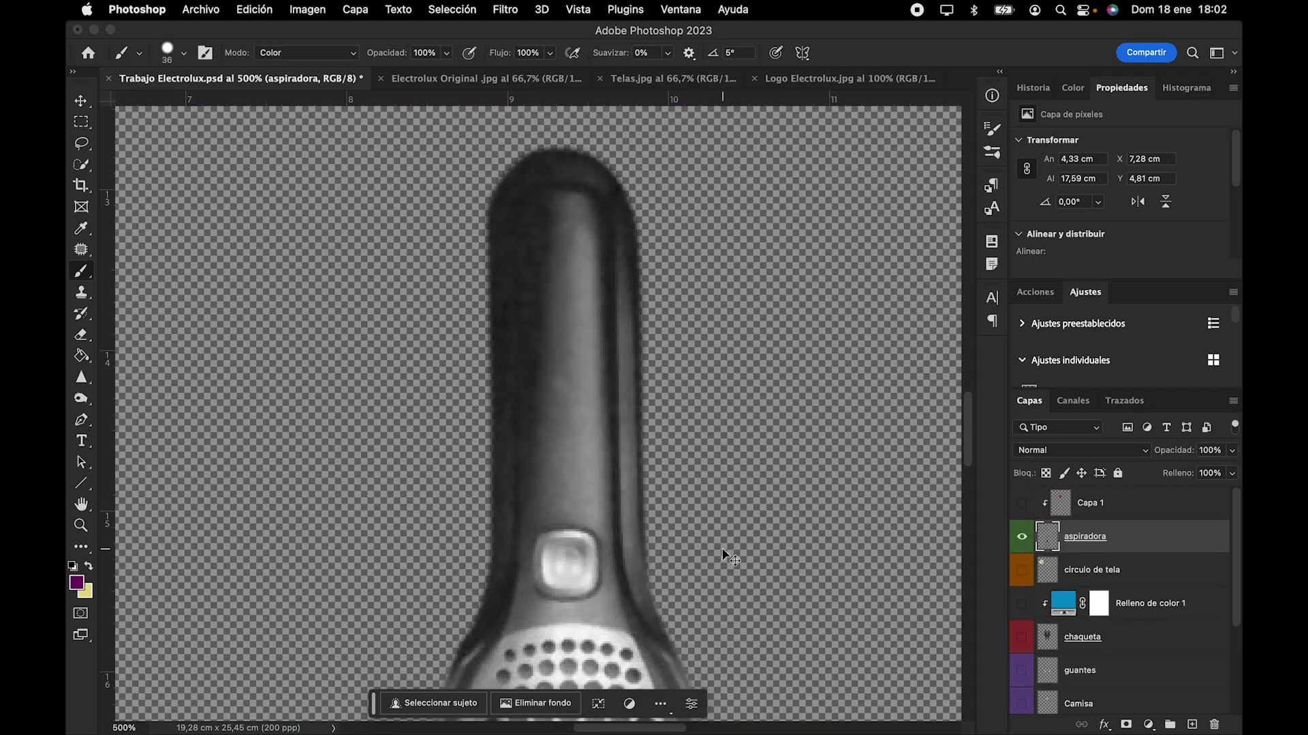
{"action": "key", "text": "super+0"}
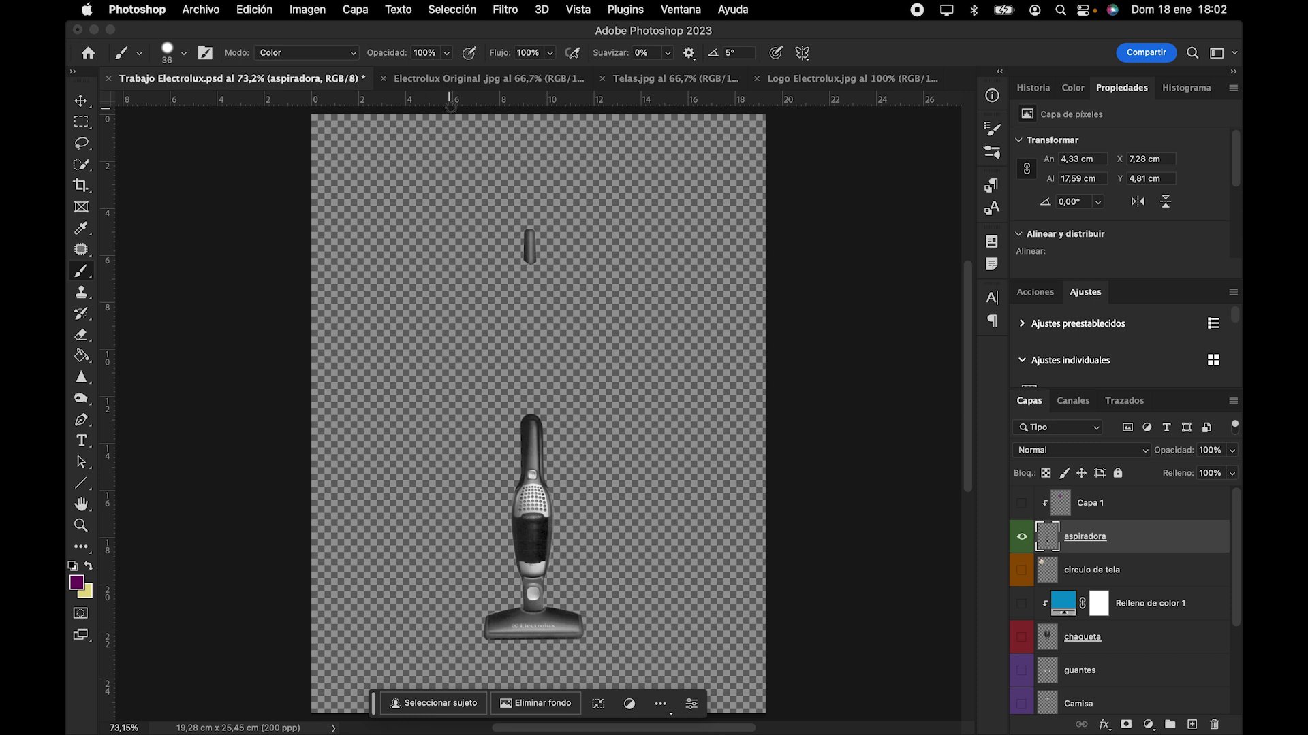
Step: Select the vacuum's full outline with Quick Selection, then make the hidden collage layers visible again
{"action": "left_click", "coordinate": [83, 166]}
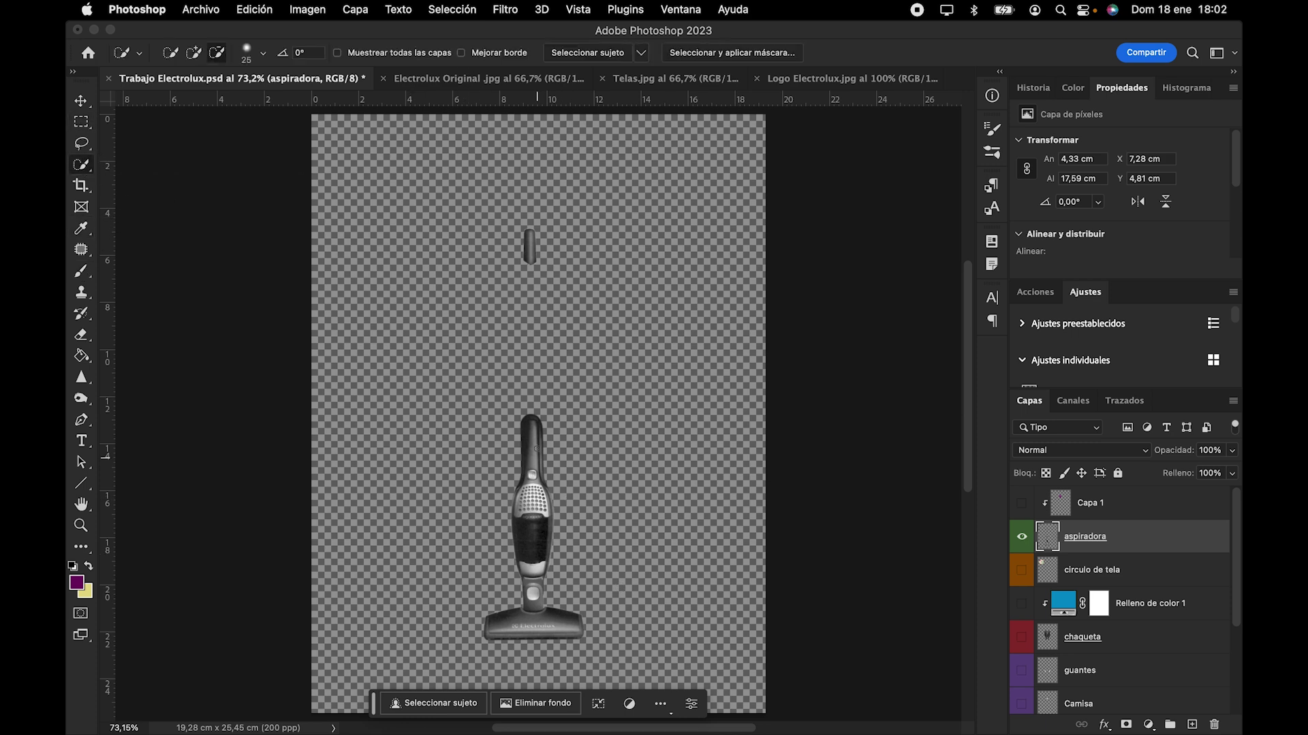
{"action": "left_click_drag", "start_coordinate": [533, 448], "coordinate": [530, 566]}
{"action": "left_click_drag", "start_coordinate": [532, 622], "coordinate": [534, 630]}
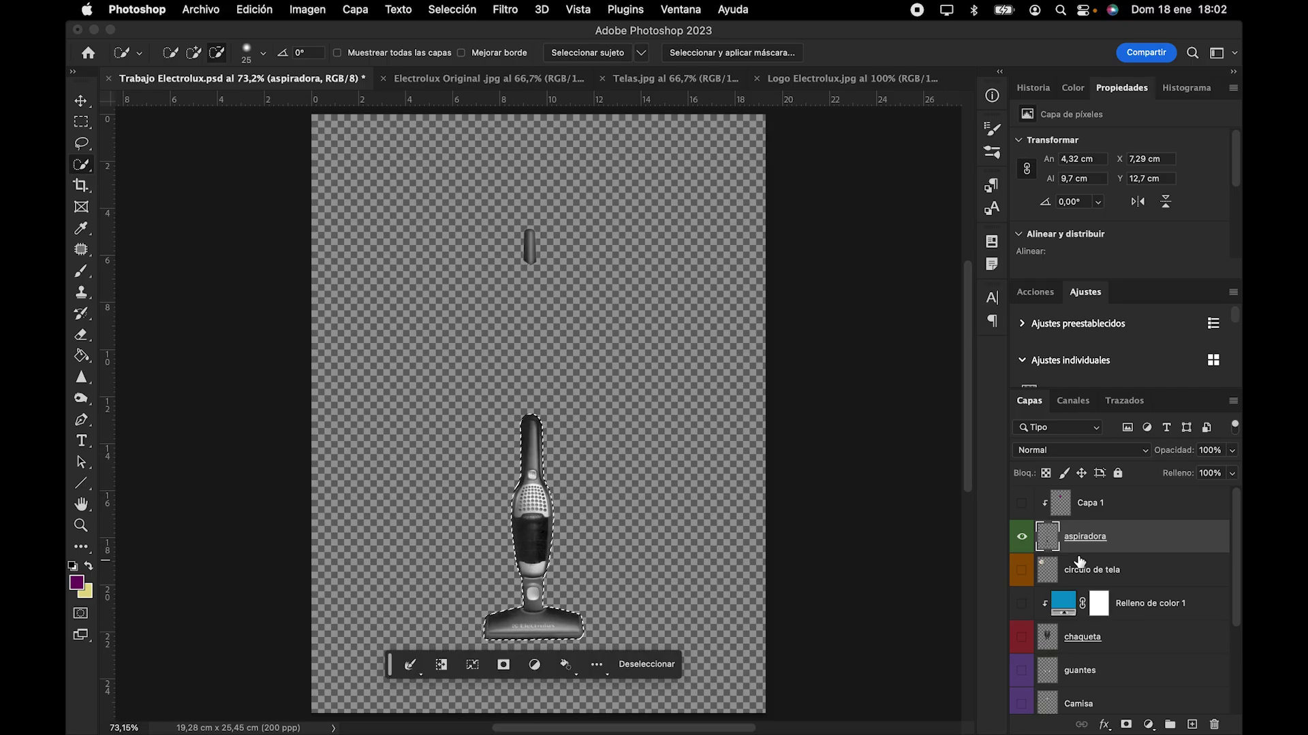
{"action": "left_click_drag", "start_coordinate": [1021, 504], "coordinate": [1023, 711]}
{"action": "scroll", "coordinate": [1044, 613], "scroll_direction": "up", "scroll_amount": 4}
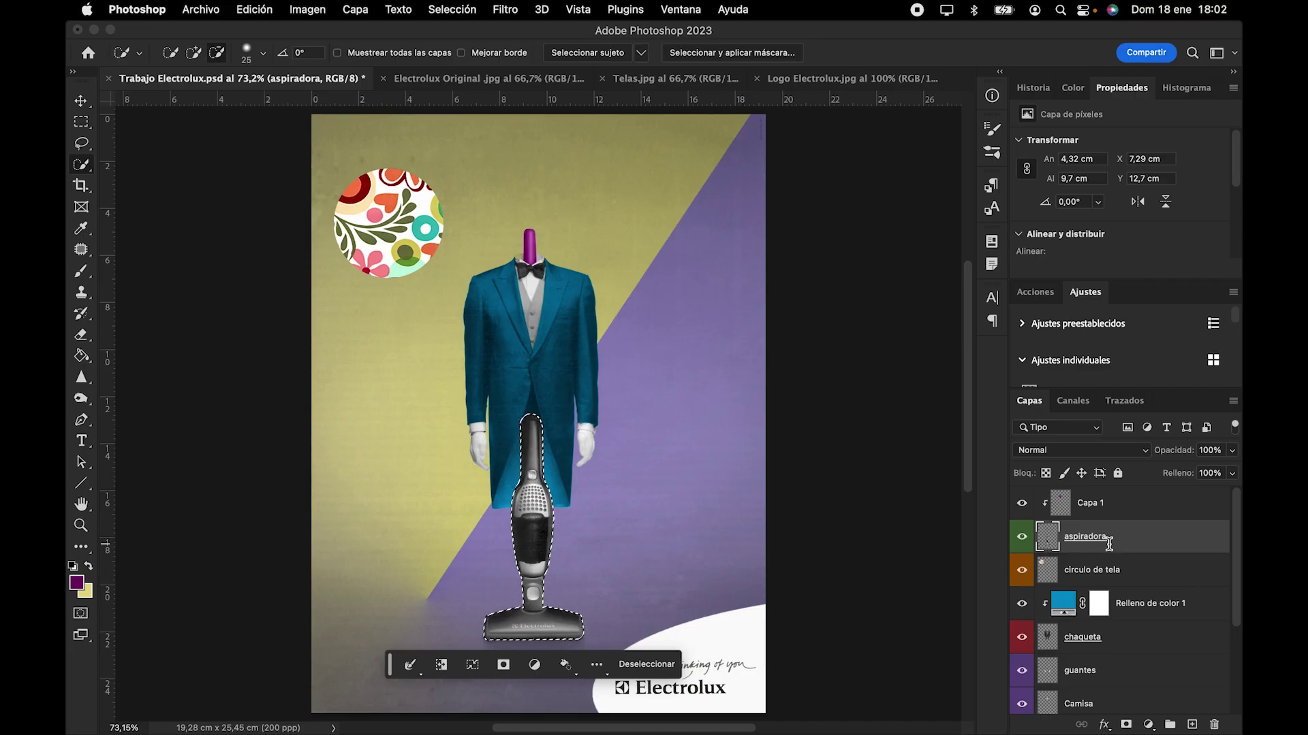
Step: Zoom in and paint the vacuum's upper handle magenta-purple in Color mode down to the grey controls
{"action": "key", "text": "super+plus"}
{"action": "key", "text": "super+plus"}
{"action": "key", "text": "super+plus"}
{"action": "key", "text": "super+plus"}
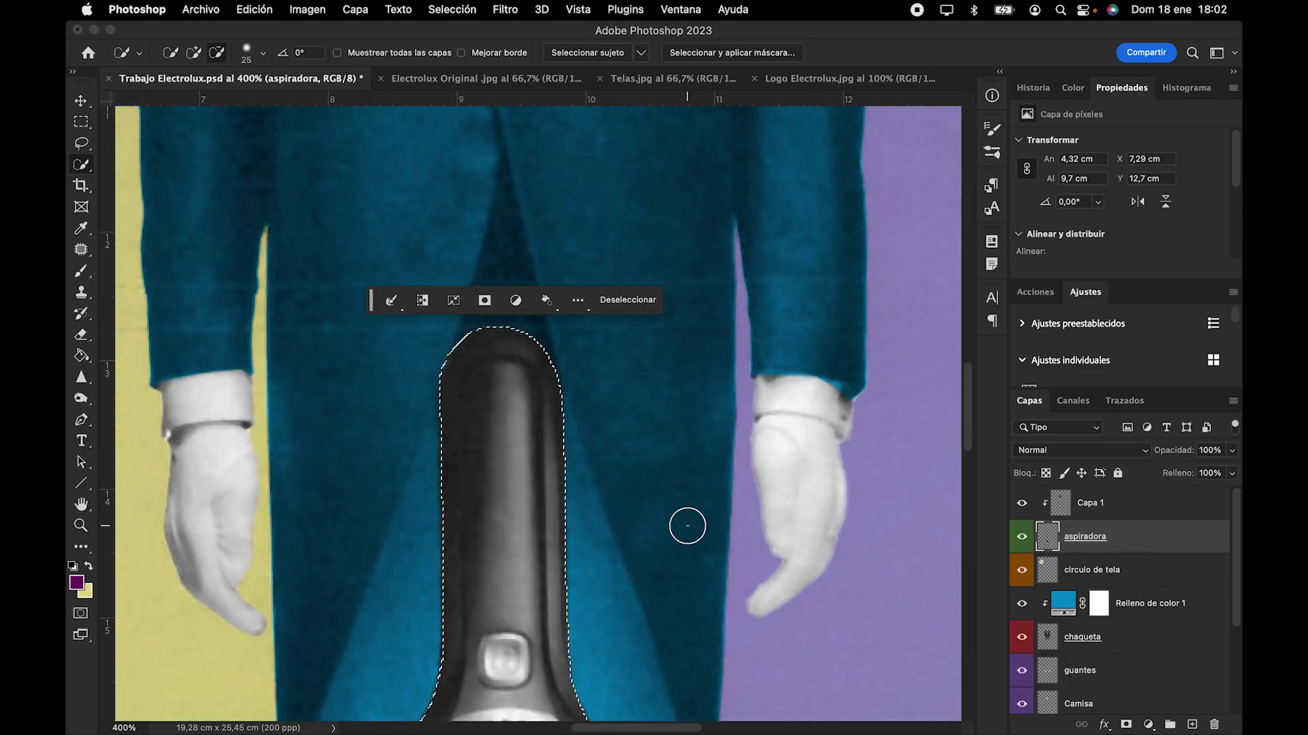
{"action": "left_click", "coordinate": [81, 271]}
{"action": "left_click_drag", "start_coordinate": [445, 370], "coordinate": [617, 372]}
{"action": "mouse_move", "coordinate": [443, 360]}
{"action": "left_mouse_down"}
{"action": "mouse_move", "coordinate": [613, 398]}
{"action": "mouse_move", "coordinate": [412, 431]}
{"action": "mouse_move", "coordinate": [625, 425]}
{"action": "mouse_move", "coordinate": [421, 396]}
{"action": "mouse_move", "coordinate": [603, 468]}
{"action": "mouse_move", "coordinate": [449, 461]}
{"action": "mouse_move", "coordinate": [624, 481]}
{"action": "mouse_move", "coordinate": [430, 487]}
{"action": "mouse_move", "coordinate": [664, 545]}
{"action": "mouse_move", "coordinate": [401, 529]}
{"action": "mouse_move", "coordinate": [576, 559]}
{"action": "mouse_move", "coordinate": [412, 561]}
{"action": "mouse_move", "coordinate": [557, 567]}
{"action": "mouse_move", "coordinate": [412, 584]}
{"action": "mouse_move", "coordinate": [597, 595]}
{"action": "left_mouse_up"}
{"action": "scroll", "coordinate": [579, 598], "scroll_direction": "down", "scroll_amount": 10}
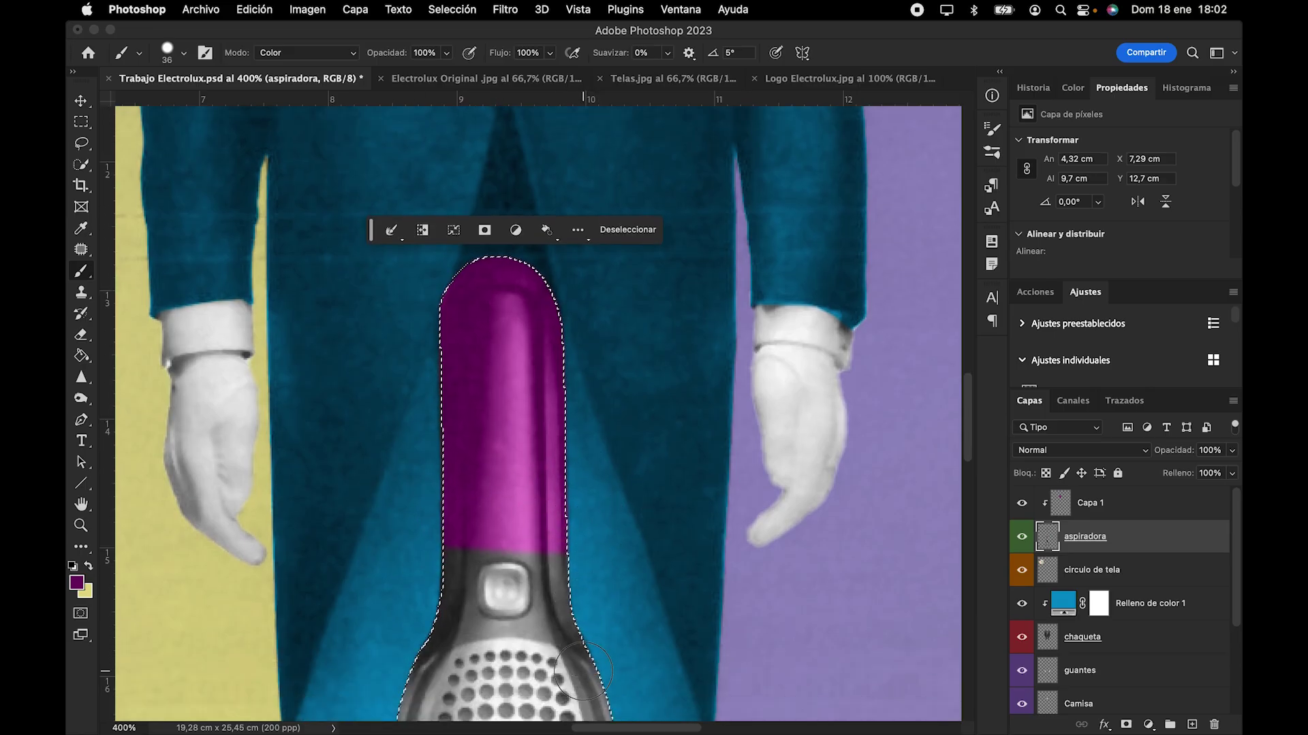
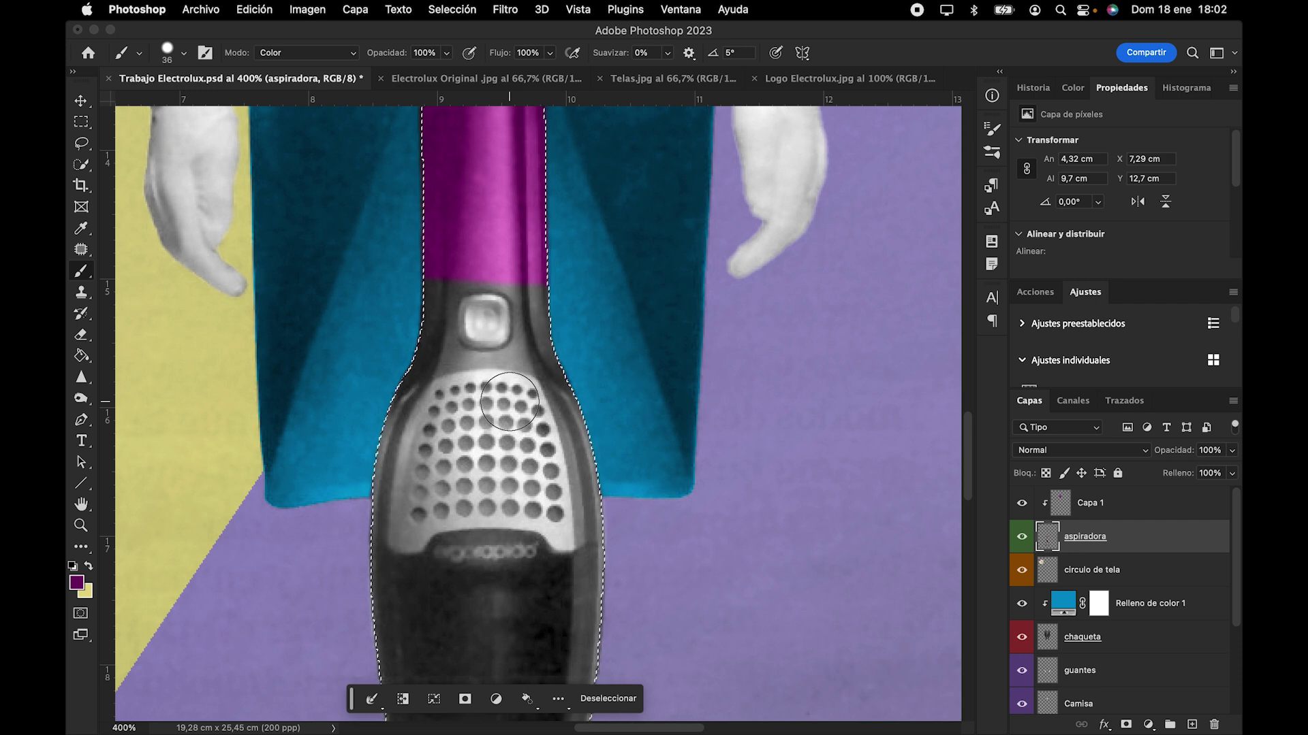
Step: Enter Quick Mask with a 16 px brush and zoom in on the vacuum's grille
{"action": "left_click", "coordinate": [80, 615]}
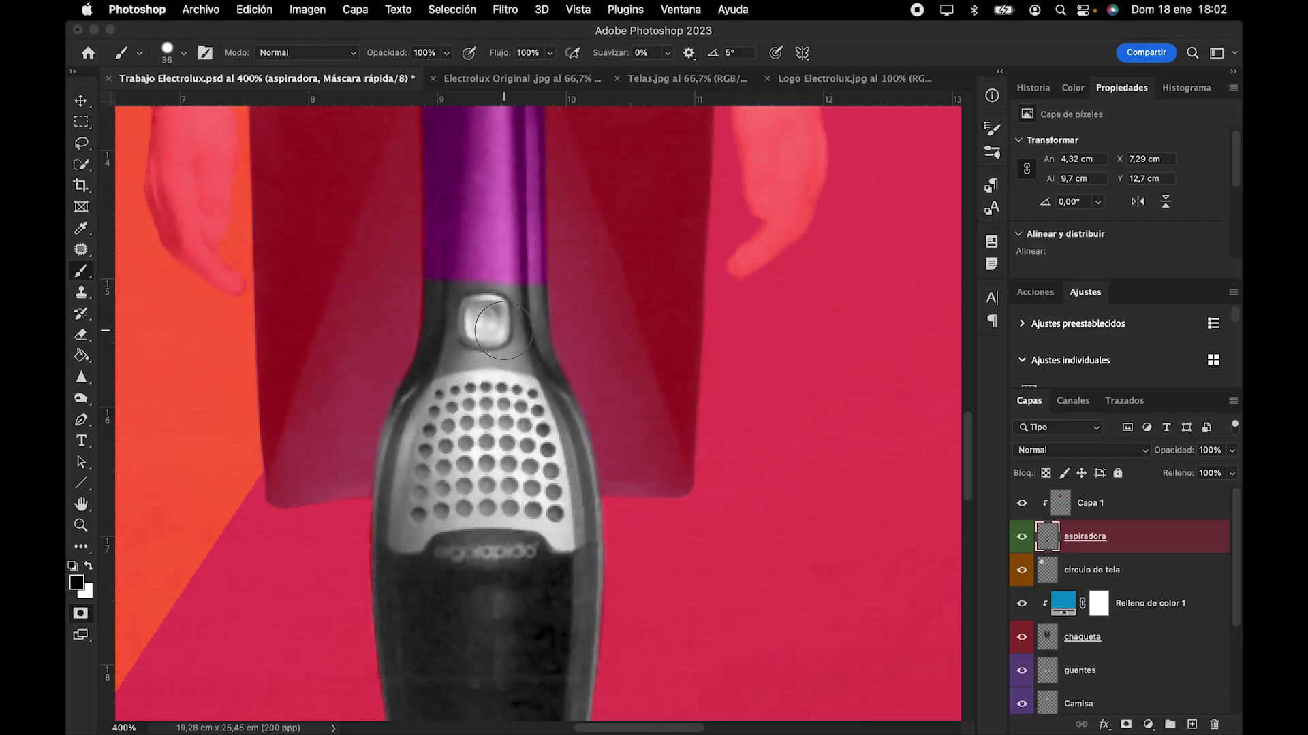
{"action": "left_click", "coordinate": [168, 53]}
{"action": "left_click_drag", "start_coordinate": [167, 107], "coordinate": [165, 106]}
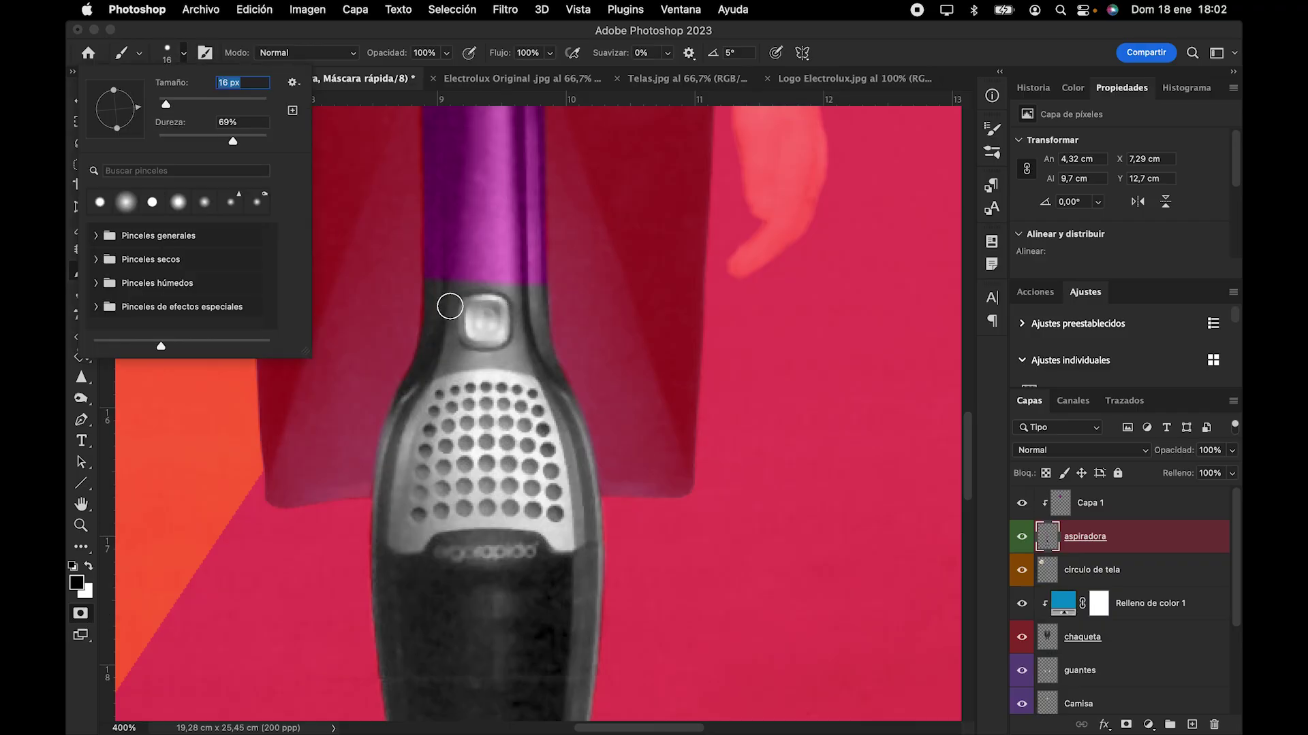
{"action": "key", "text": "Return"}
{"action": "key", "text": "super+plus"}
{"action": "key", "text": "super+plus"}
{"action": "key", "text": "super+plus"}
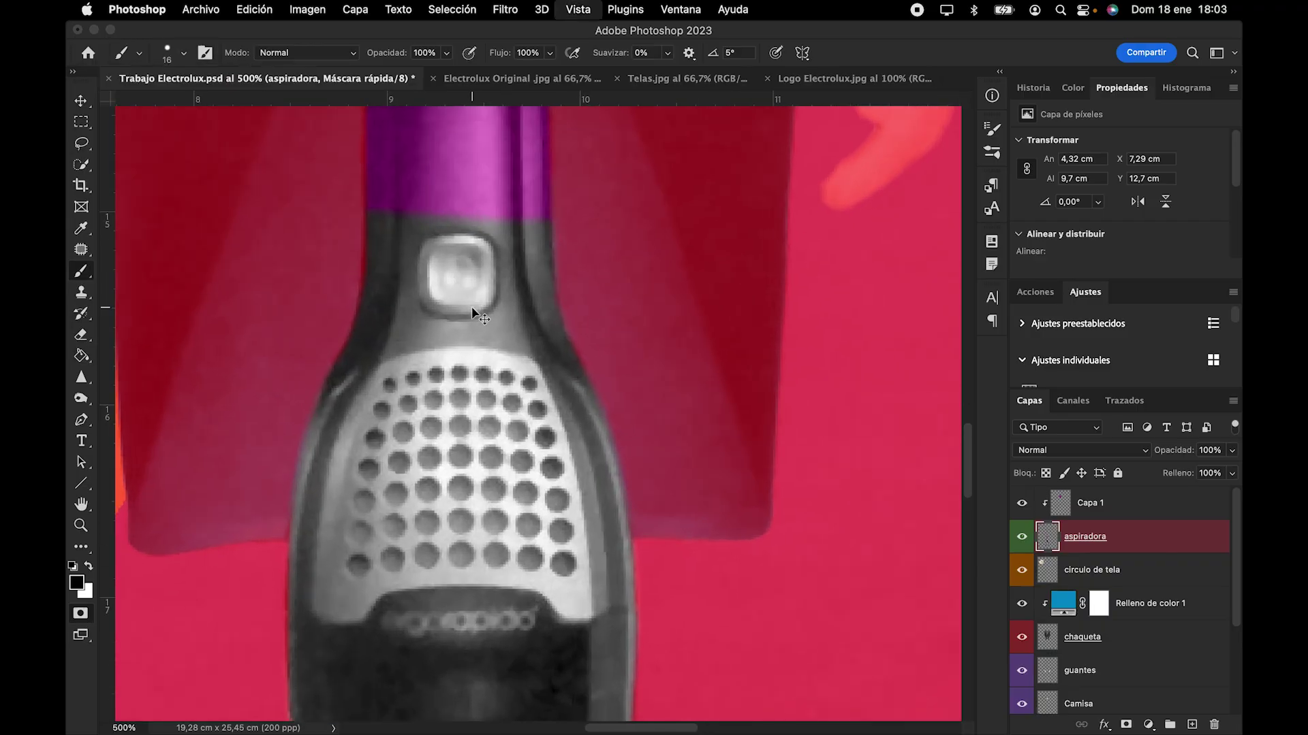
Step: Mask out the small button and the U-shaped grille band, then exit Quick Mask at 400%
{"action": "mouse_move", "coordinate": [440, 222]}
{"action": "left_mouse_down"}
{"action": "mouse_move", "coordinate": [425, 225]}
{"action": "mouse_move", "coordinate": [418, 286]}
{"action": "mouse_move", "coordinate": [477, 272]}
{"action": "mouse_move", "coordinate": [480, 238]}
{"action": "mouse_move", "coordinate": [464, 229]}
{"action": "mouse_move", "coordinate": [446, 249]}
{"action": "left_mouse_up"}
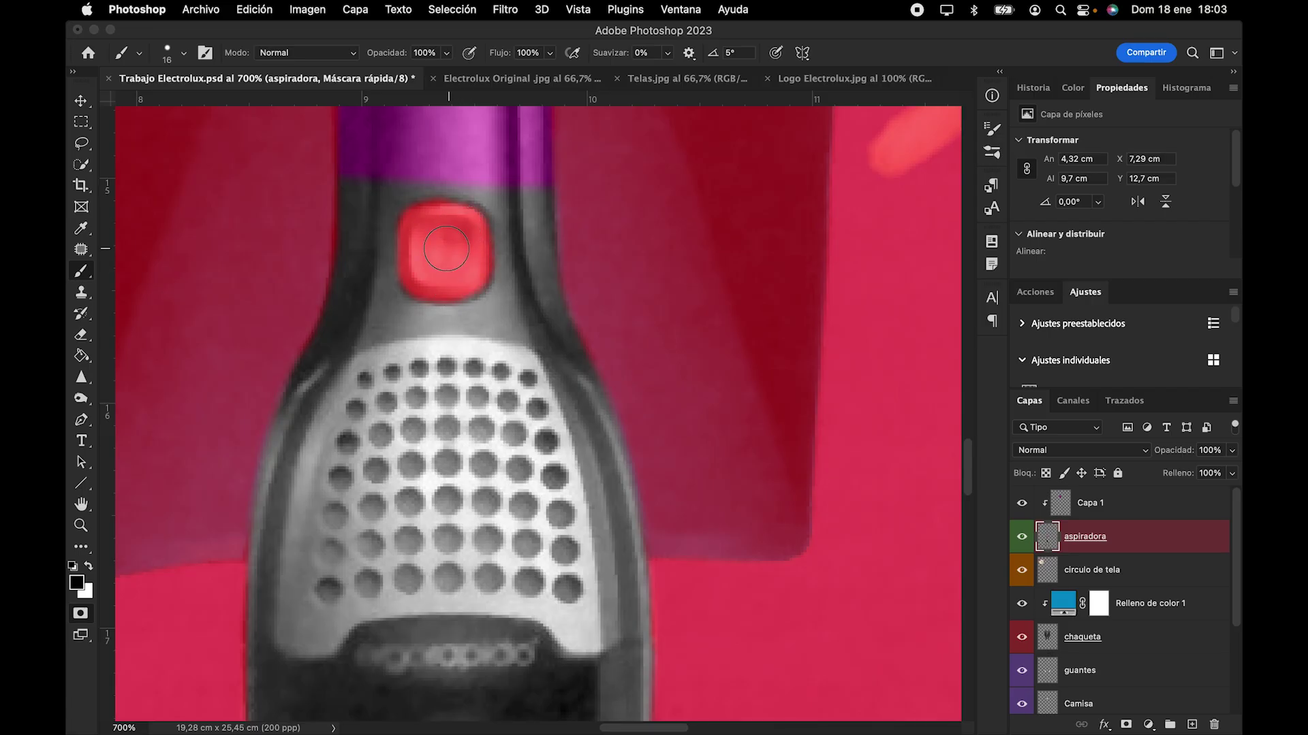
{"action": "left_click", "coordinate": [369, 372]}
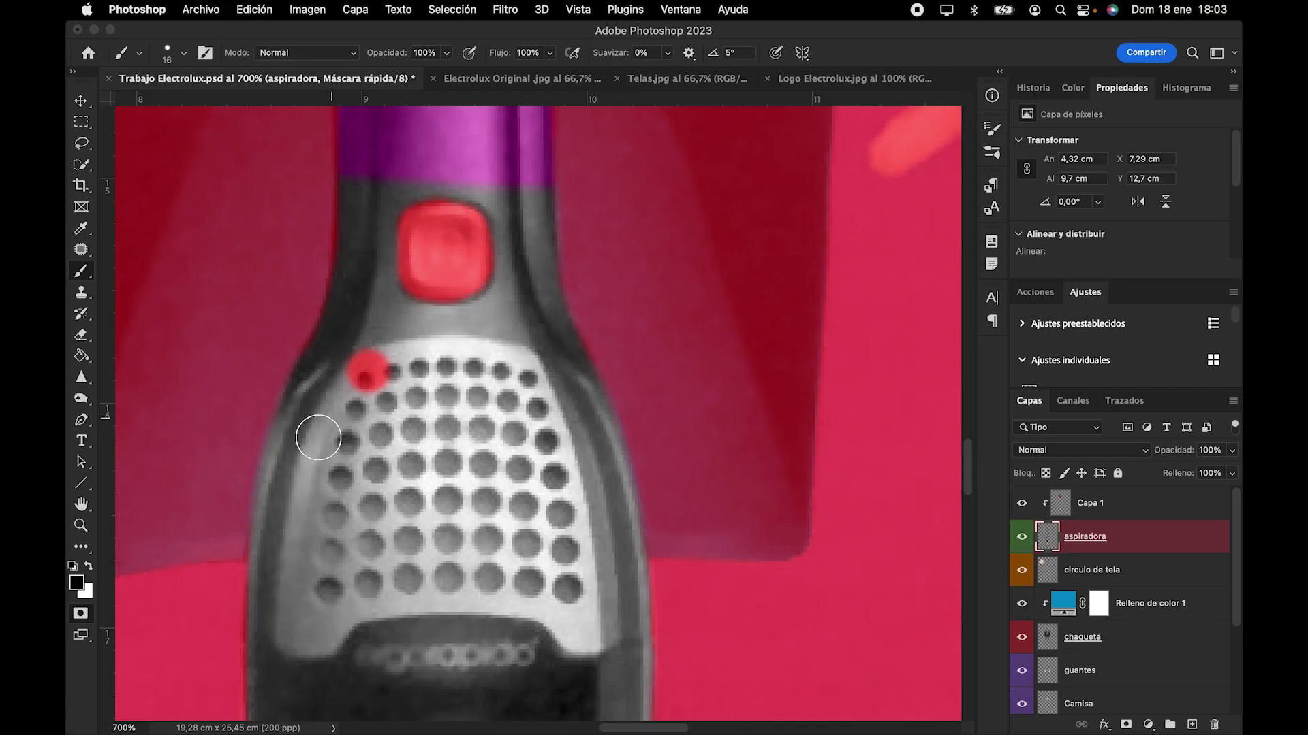
{"action": "left_click", "coordinate": [314, 476], "text": "shift"}
{"action": "mouse_move", "coordinate": [332, 385]}
{"action": "left_mouse_down"}
{"action": "mouse_move", "coordinate": [306, 633]}
{"action": "mouse_move", "coordinate": [627, 613]}
{"action": "mouse_move", "coordinate": [507, 363]}
{"action": "mouse_move", "coordinate": [432, 496]}
{"action": "mouse_move", "coordinate": [449, 442]}
{"action": "left_mouse_up"}
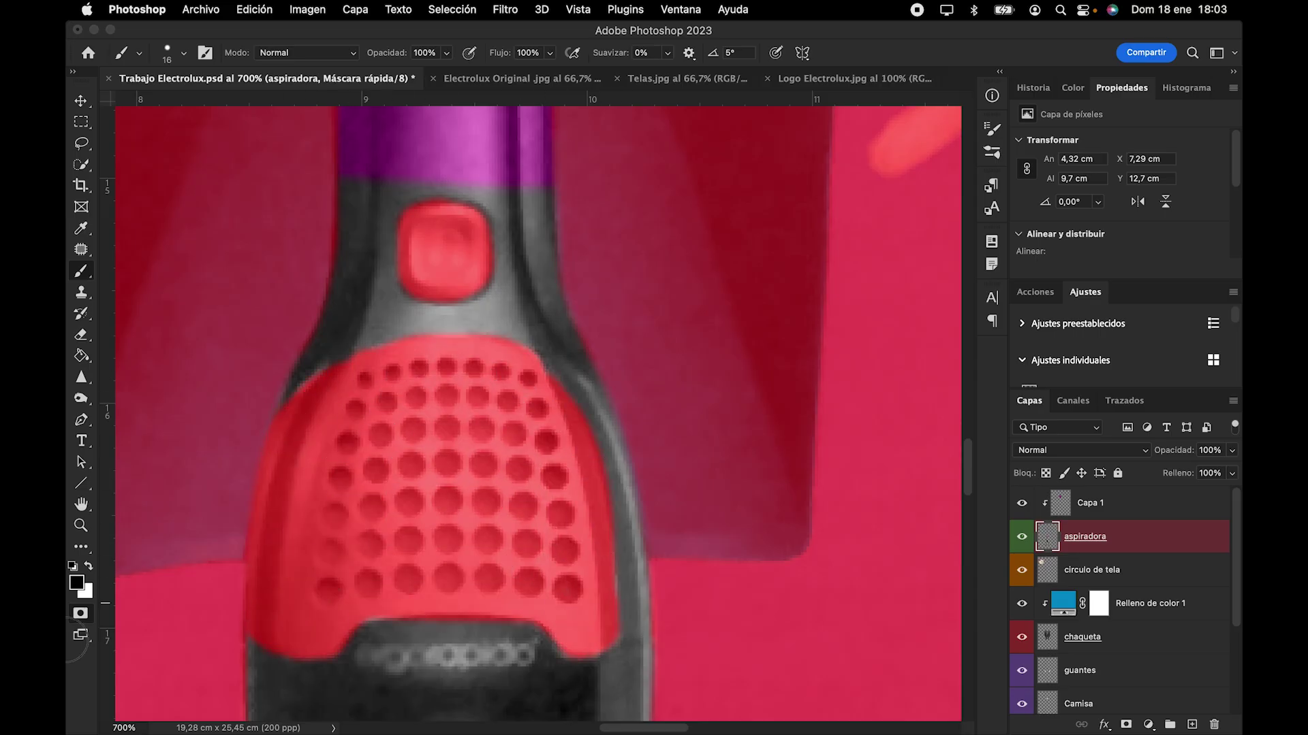
{"action": "left_click", "coordinate": [81, 614]}
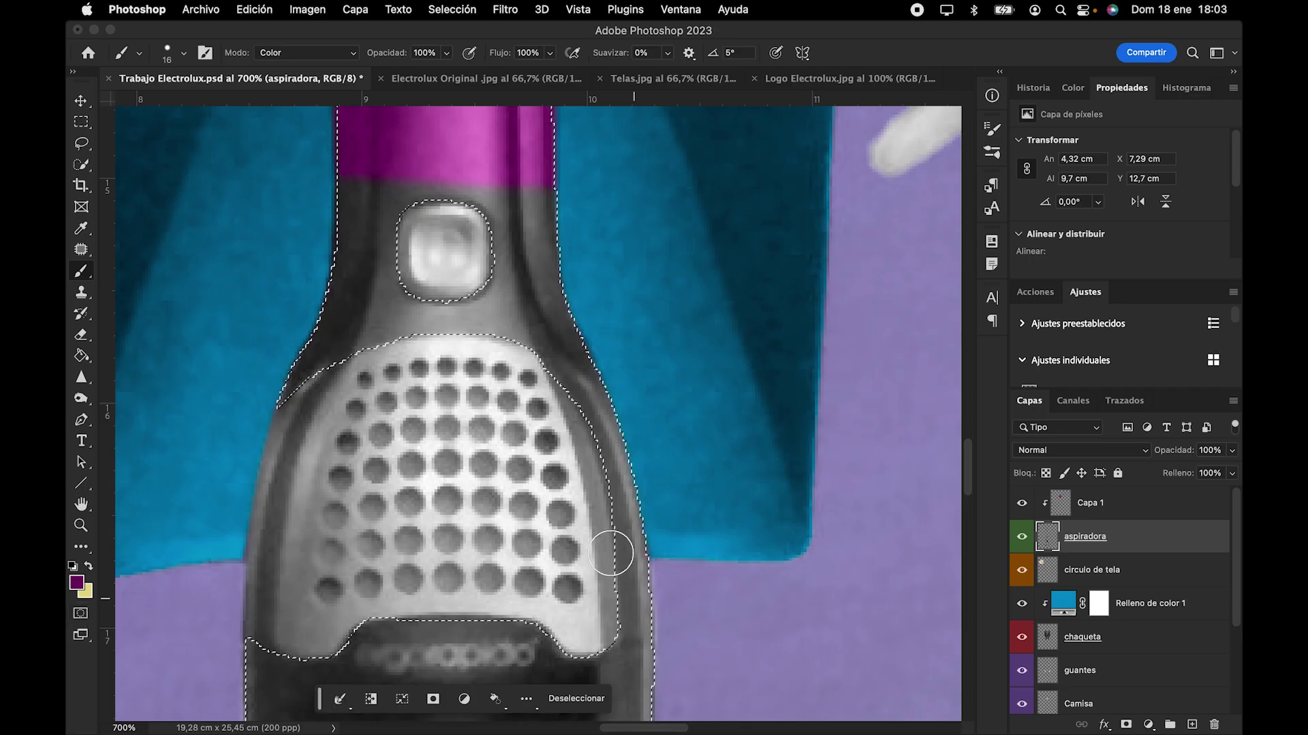
{"action": "scroll", "coordinate": [623, 582], "scroll_direction": "down", "scroll_amount": 5}
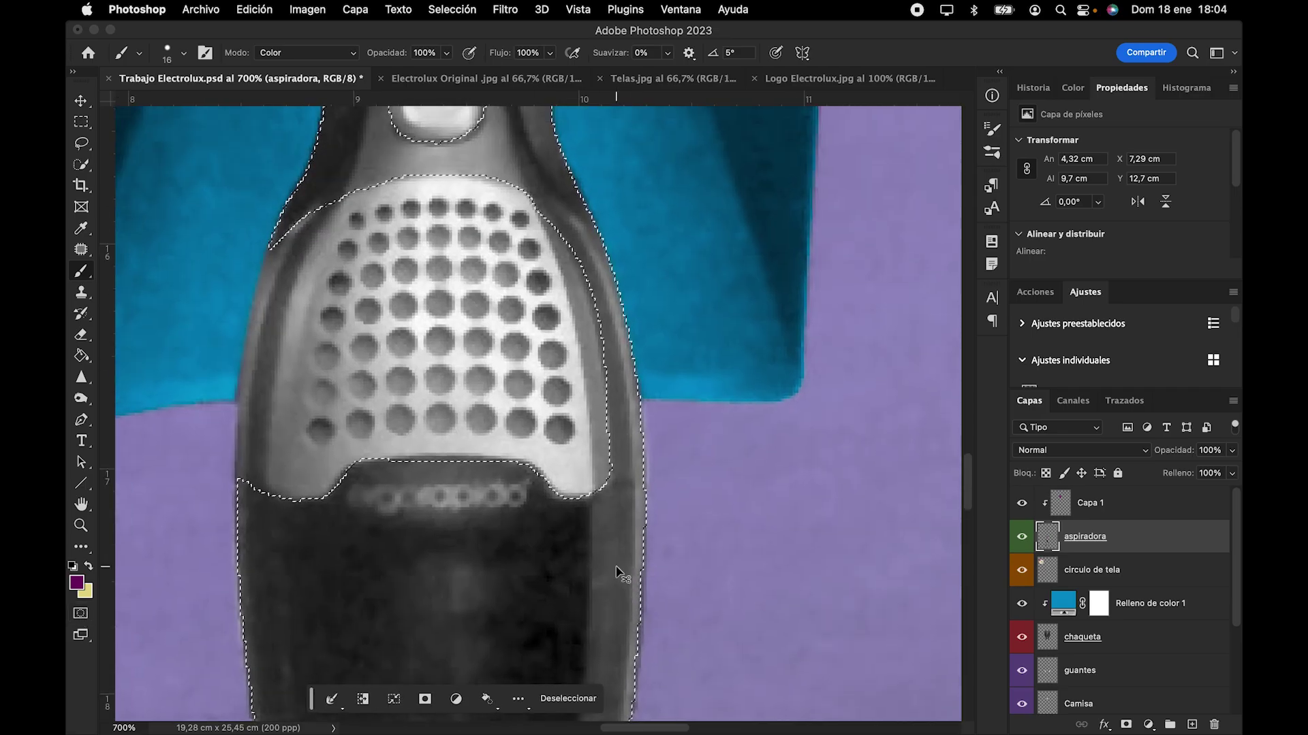
{"action": "key", "text": "super+minus"}
{"action": "key", "text": "super+minus"}
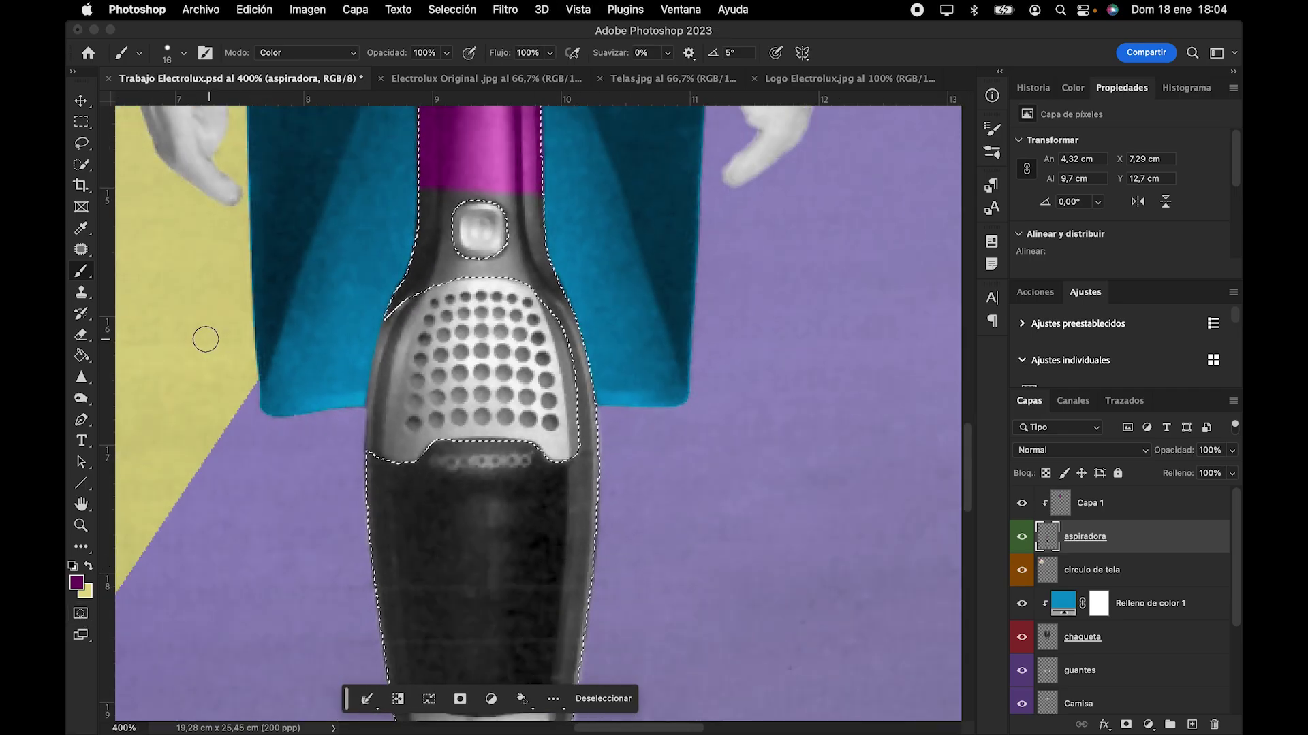
{"action": "key", "text": "super+minus"}
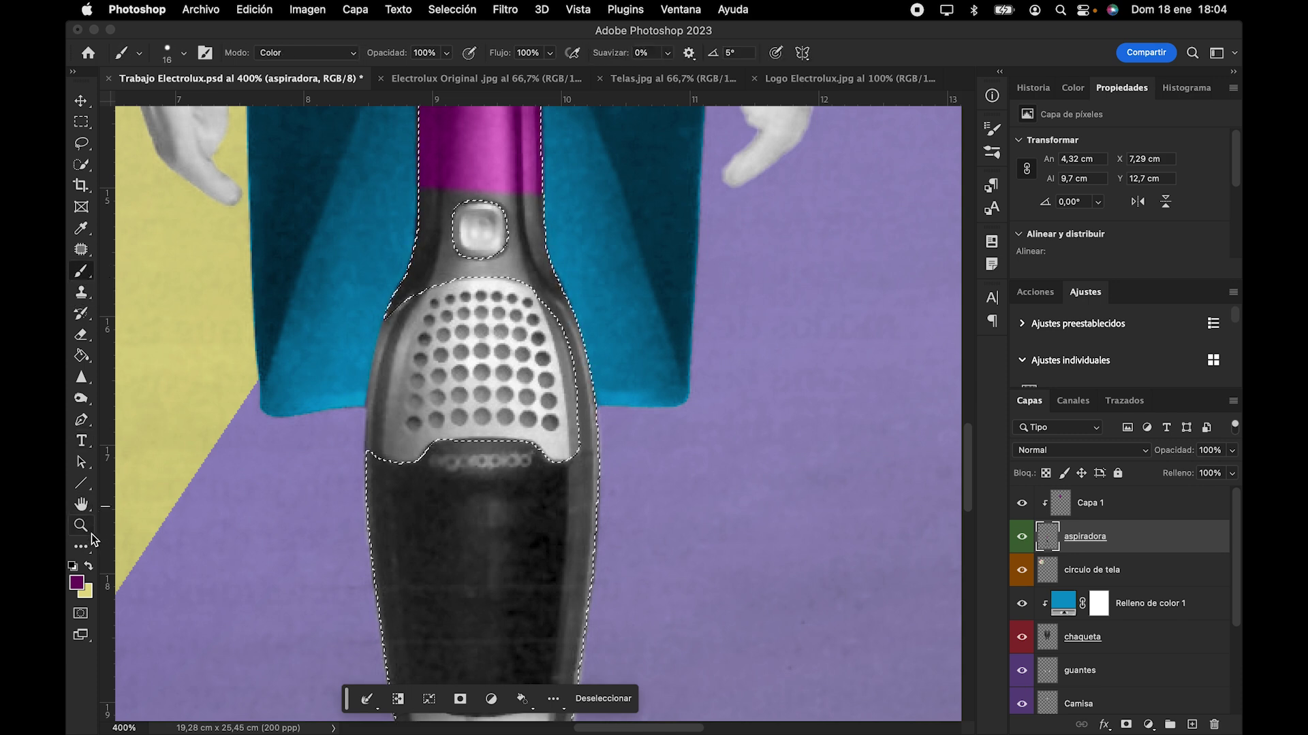
Step: Try an 88 px magenta stroke over the vacuum's neck and side, then undo it
{"action": "left_click", "coordinate": [184, 53]}
{"action": "left_click_drag", "start_coordinate": [163, 99], "coordinate": [207, 102]}
{"action": "mouse_move", "coordinate": [422, 218]}
{"action": "left_mouse_down"}
{"action": "mouse_move", "coordinate": [584, 257]}
{"action": "mouse_move", "coordinate": [481, 190]}
{"action": "mouse_move", "coordinate": [563, 407]}
{"action": "mouse_move", "coordinate": [468, 627]}
{"action": "mouse_move", "coordinate": [380, 423]}
{"action": "mouse_move", "coordinate": [408, 569]}
{"action": "left_mouse_up"}
{"action": "scroll", "coordinate": [488, 360], "scroll_direction": "down", "scroll_amount": 10}
{"action": "key", "text": "super+z"}
{"action": "scroll", "coordinate": [488, 361], "scroll_direction": "up", "scroll_amount": 5}
Step: Re-enter Quick Mask and mask the light band below the vacuum's dark body
{"action": "key", "text": "q"}
{"action": "left_click", "coordinate": [183, 52]}
{"action": "left_click_drag", "start_coordinate": [484, 446], "coordinate": [531, 463]}
{"action": "key", "text": "super+plus"}
{"action": "key", "text": "super+plus"}
{"action": "key", "text": "super+plus"}
{"action": "left_click", "coordinate": [183, 52]}
{"action": "left_click_drag", "start_coordinate": [402, 408], "coordinate": [371, 404]}
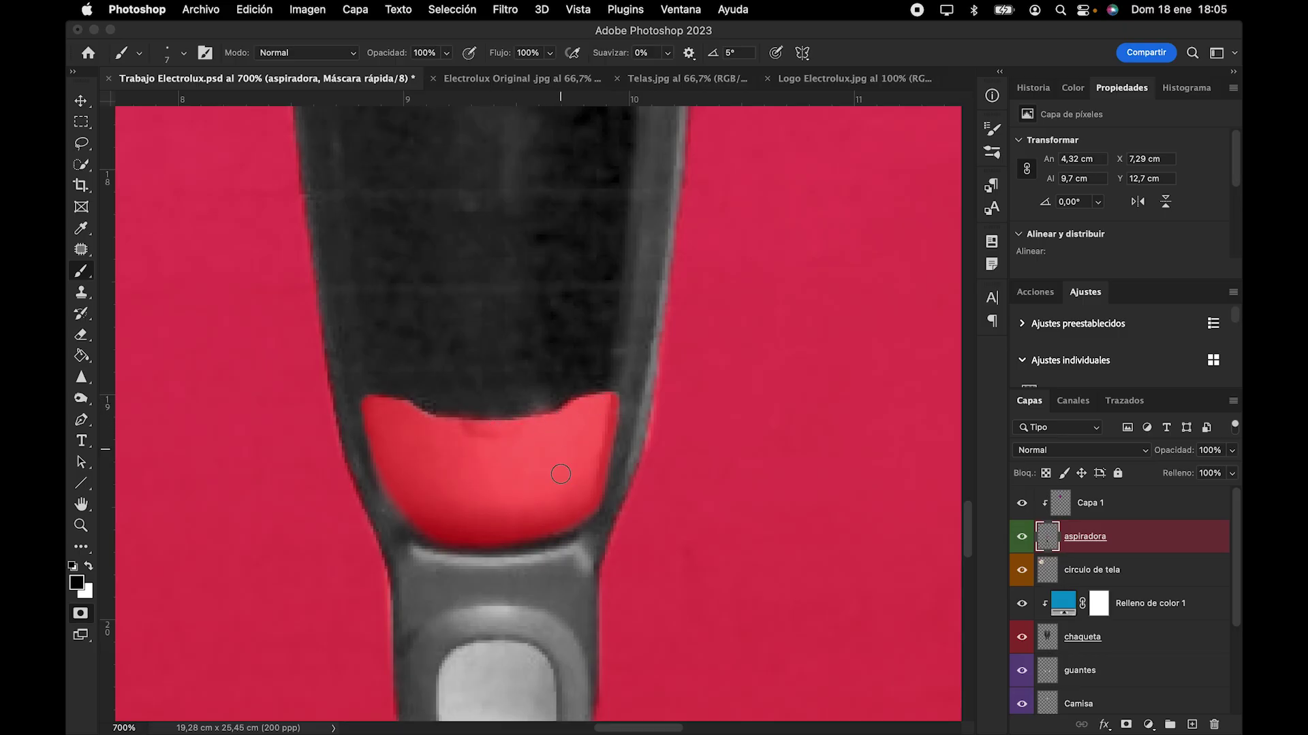
{"action": "scroll", "coordinate": [558, 435], "scroll_direction": "down", "scroll_amount": 5}
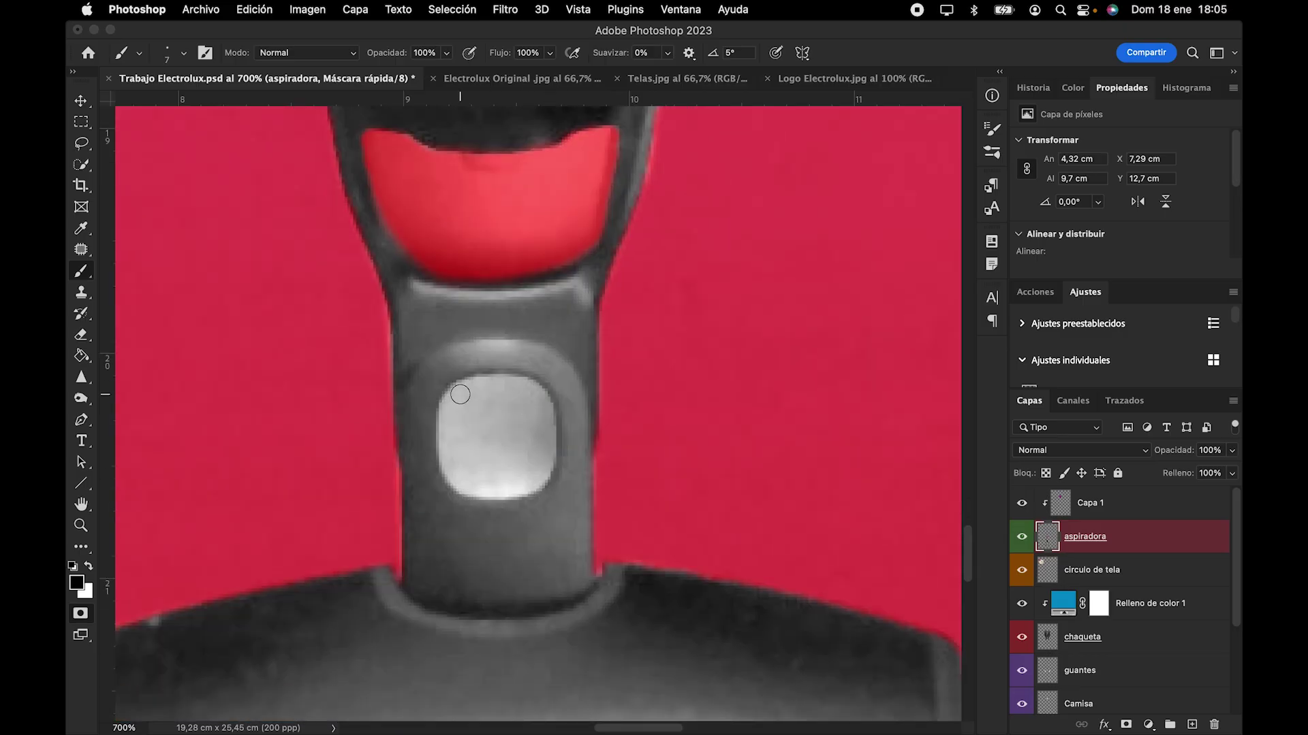
Step: Mask along the lower oval button's edge, then swap foreground and background colours
{"action": "left_click", "coordinate": [446, 425], "text": "shift"}
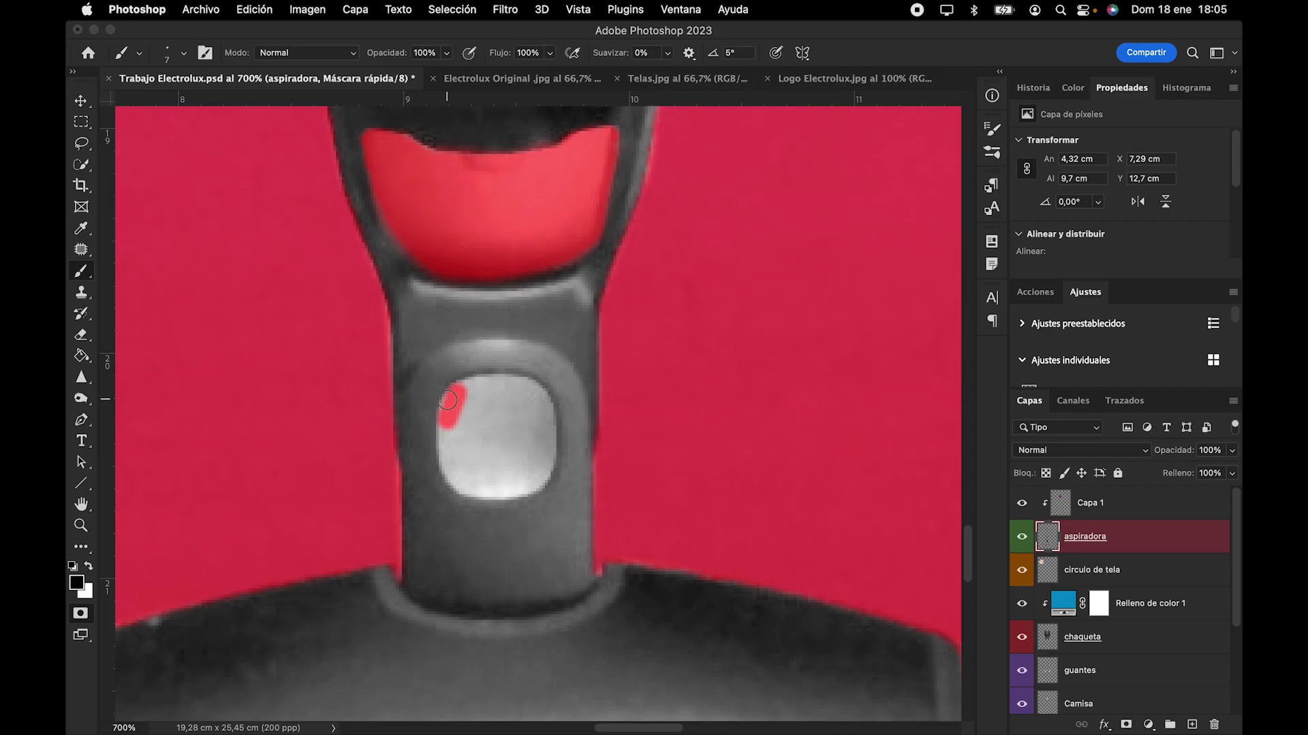
{"action": "key", "text": "super+z"}
{"action": "mouse_move", "coordinate": [446, 409]}
{"action": "left_mouse_down"}
{"action": "mouse_move", "coordinate": [532, 388]}
{"action": "mouse_move", "coordinate": [548, 414]}
{"action": "mouse_move", "coordinate": [533, 486]}
{"action": "mouse_move", "coordinate": [472, 488]}
{"action": "mouse_move", "coordinate": [454, 473]}
{"action": "mouse_move", "coordinate": [447, 420]}
{"action": "mouse_move", "coordinate": [457, 479]}
{"action": "mouse_move", "coordinate": [520, 489]}
{"action": "mouse_move", "coordinate": [537, 464]}
{"action": "mouse_move", "coordinate": [464, 472]}
{"action": "mouse_move", "coordinate": [527, 465]}
{"action": "mouse_move", "coordinate": [463, 458]}
{"action": "mouse_move", "coordinate": [536, 450]}
{"action": "mouse_move", "coordinate": [465, 441]}
{"action": "mouse_move", "coordinate": [465, 403]}
{"action": "mouse_move", "coordinate": [479, 399]}
{"action": "mouse_move", "coordinate": [480, 437]}
{"action": "mouse_move", "coordinate": [487, 392]}
{"action": "mouse_move", "coordinate": [506, 434]}
{"action": "mouse_move", "coordinate": [513, 392]}
{"action": "mouse_move", "coordinate": [513, 428]}
{"action": "mouse_move", "coordinate": [528, 426]}
{"action": "mouse_move", "coordinate": [520, 397]}
{"action": "left_mouse_up"}
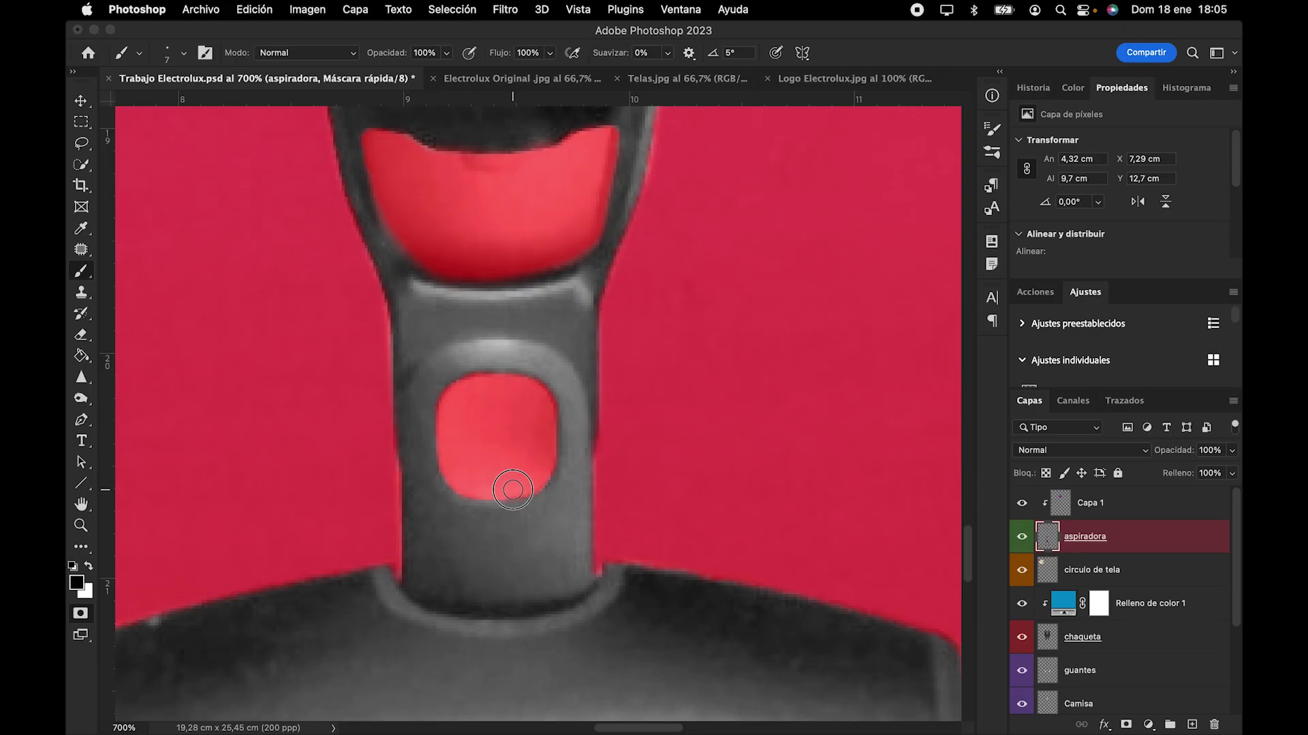
{"action": "left_click", "coordinate": [89, 564]}
{"action": "left_click", "coordinate": [445, 376]}
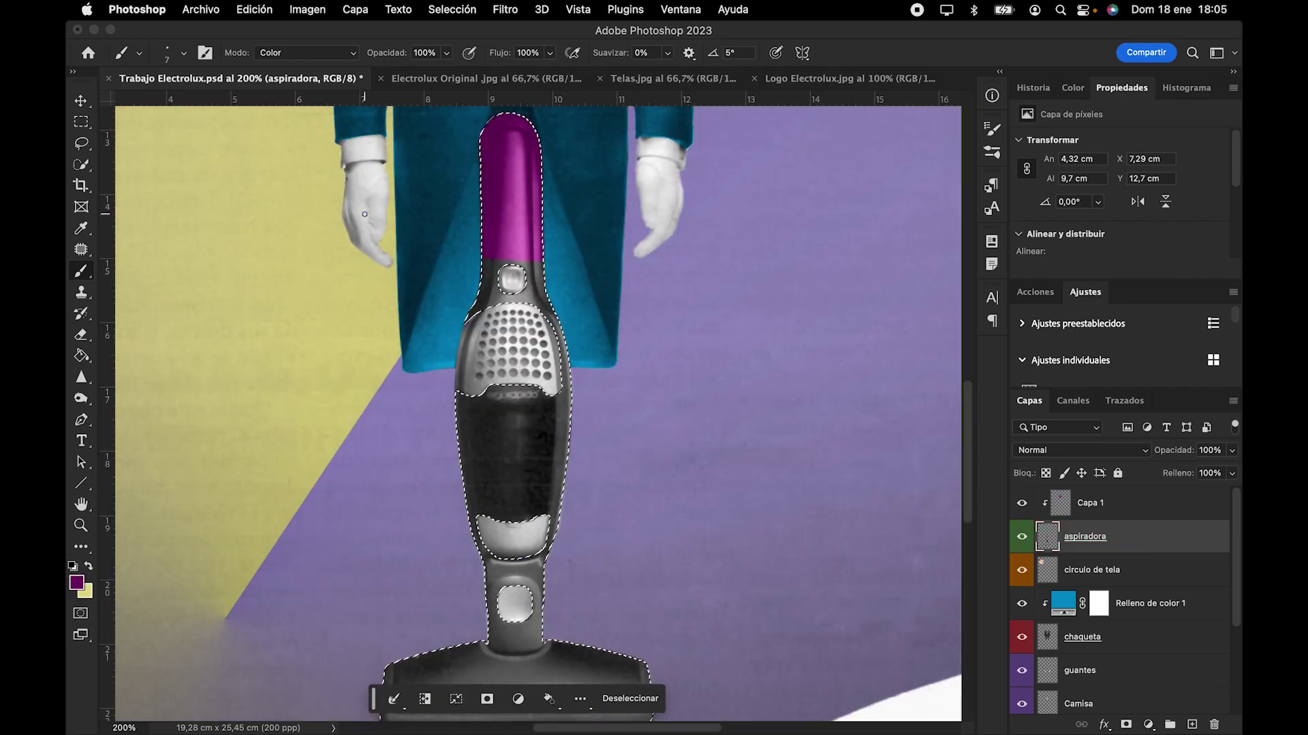
Step: Compare the ad at 66.7% with Electrolux Original and add a horizontal guide there at 1,67 cm
{"action": "key", "text": "ctrl+Tab"}
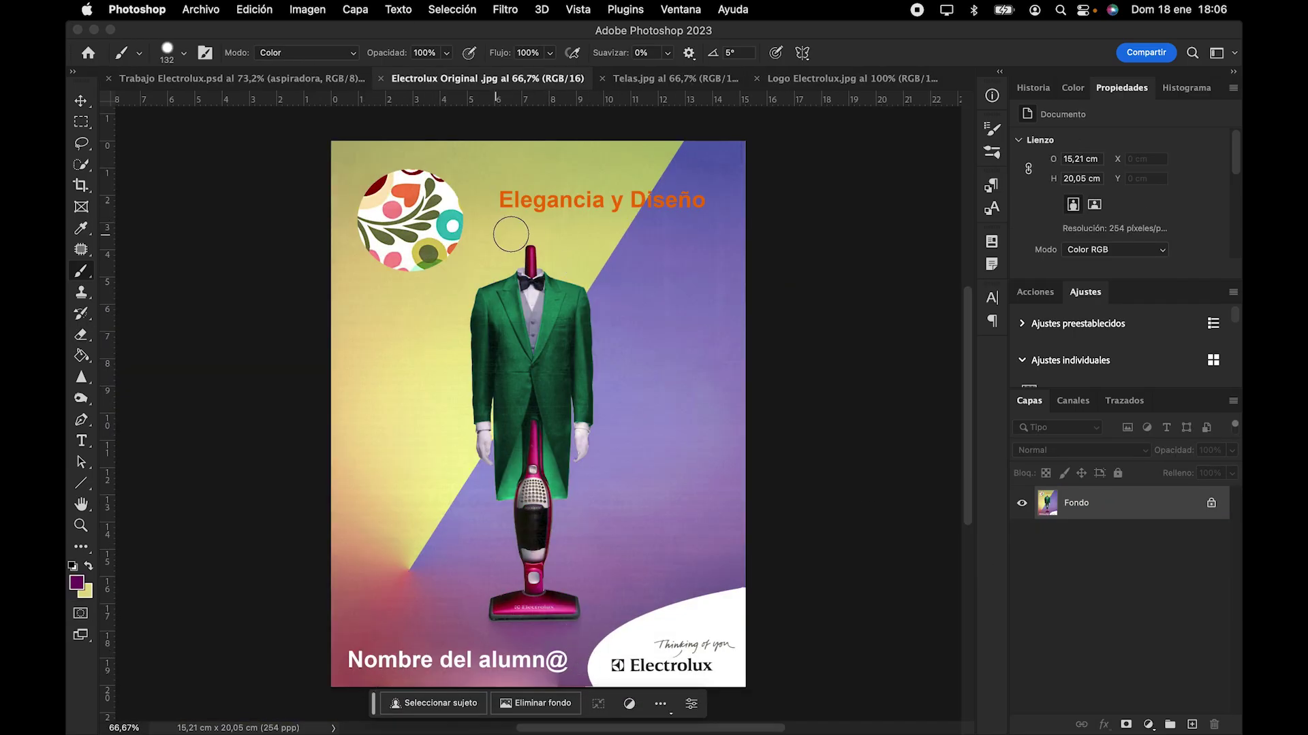
{"action": "left_click", "coordinate": [291, 79]}
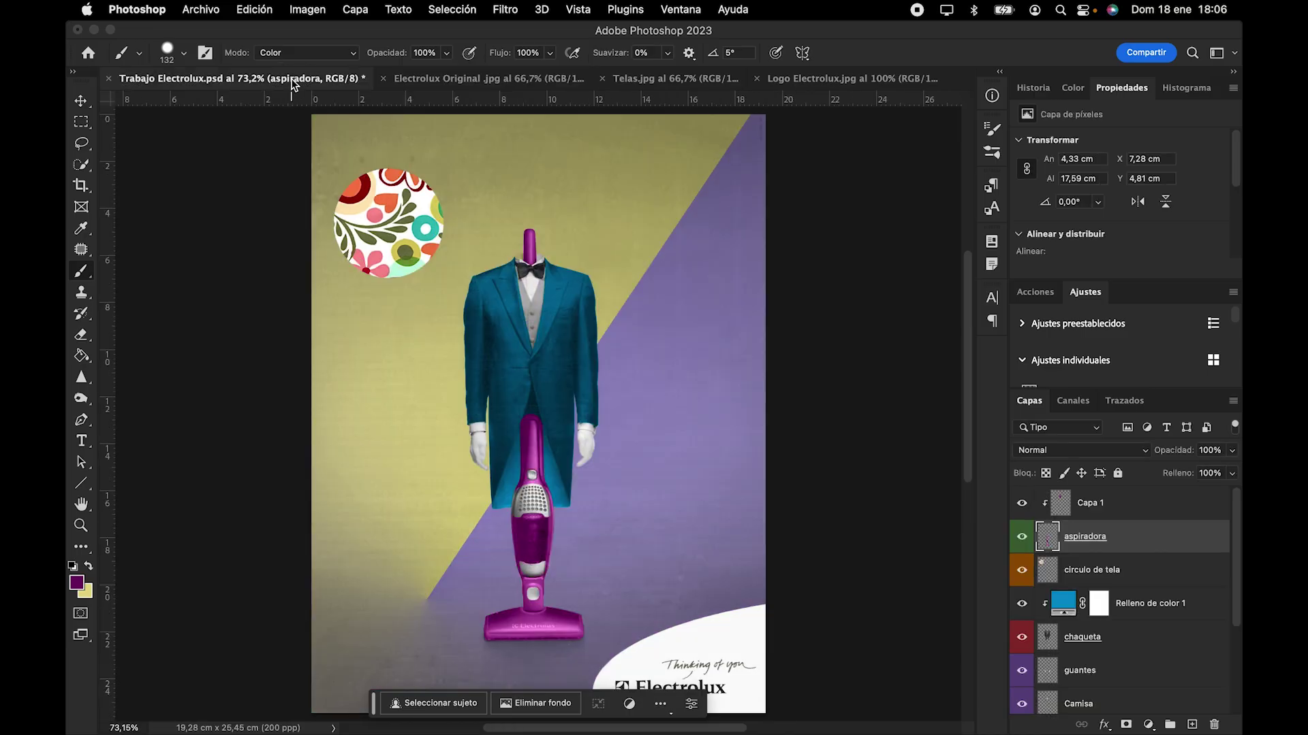
{"action": "key", "text": "super+plus"}
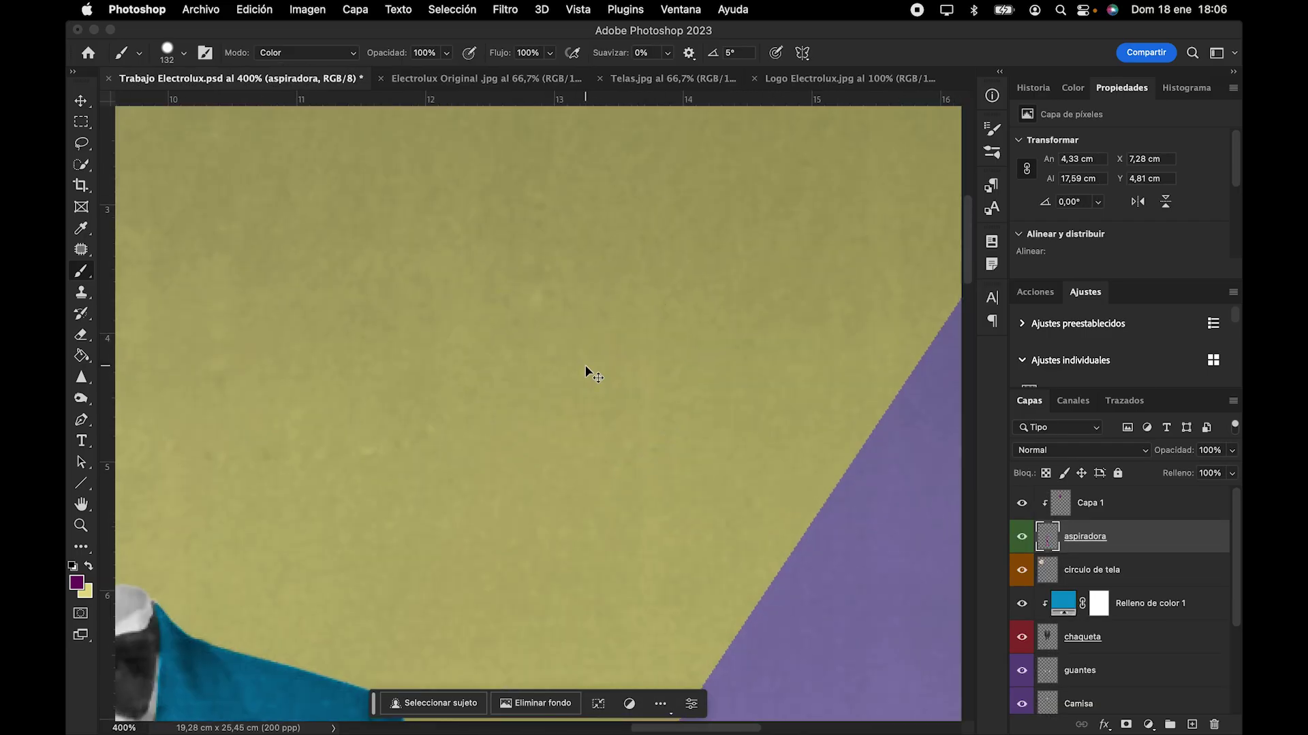
{"action": "key", "text": "super+minus"}
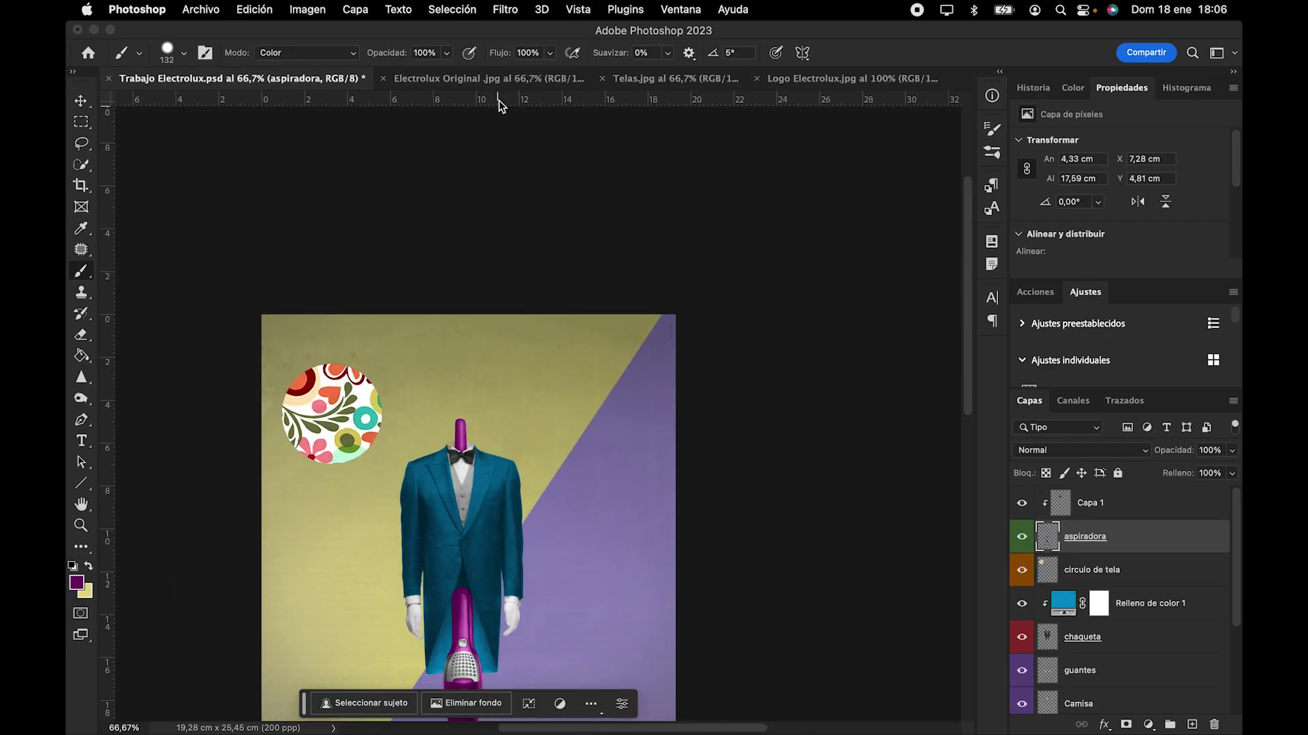
{"action": "left_click", "coordinate": [500, 79]}
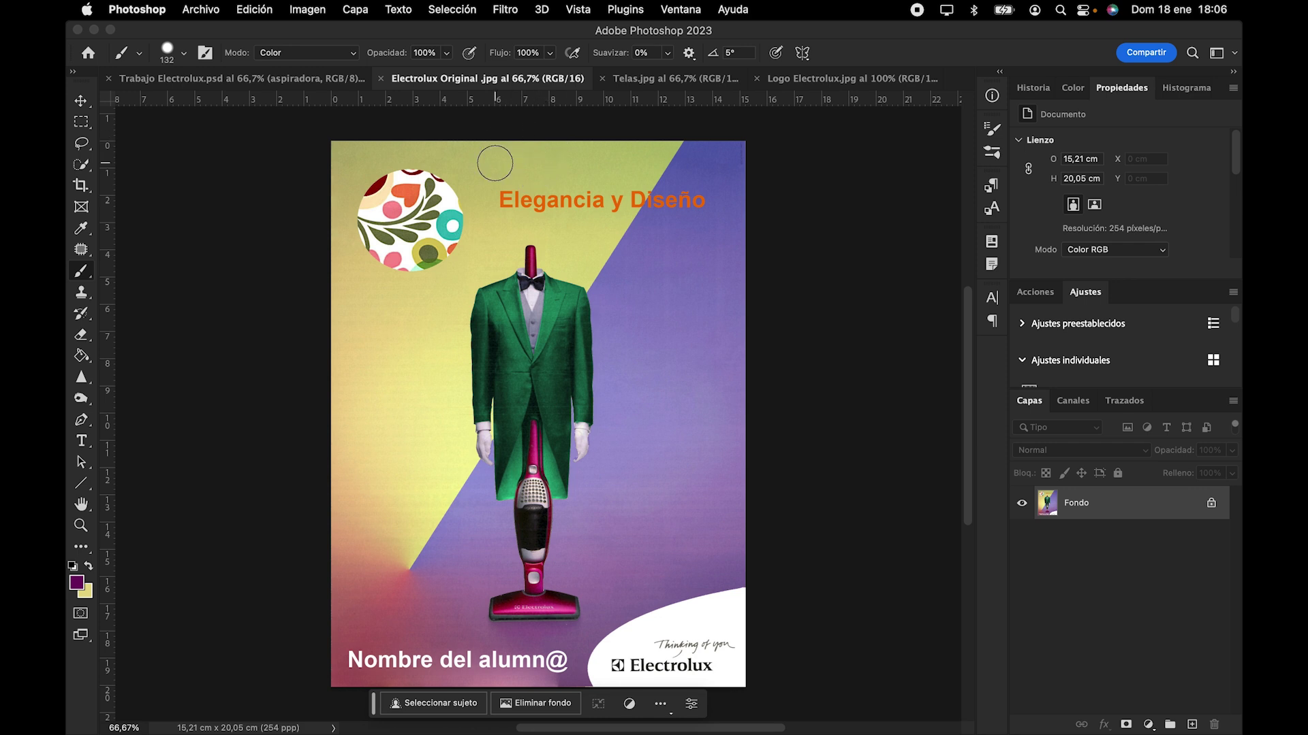
{"action": "left_click_drag", "start_coordinate": [506, 100], "coordinate": [508, 188]}
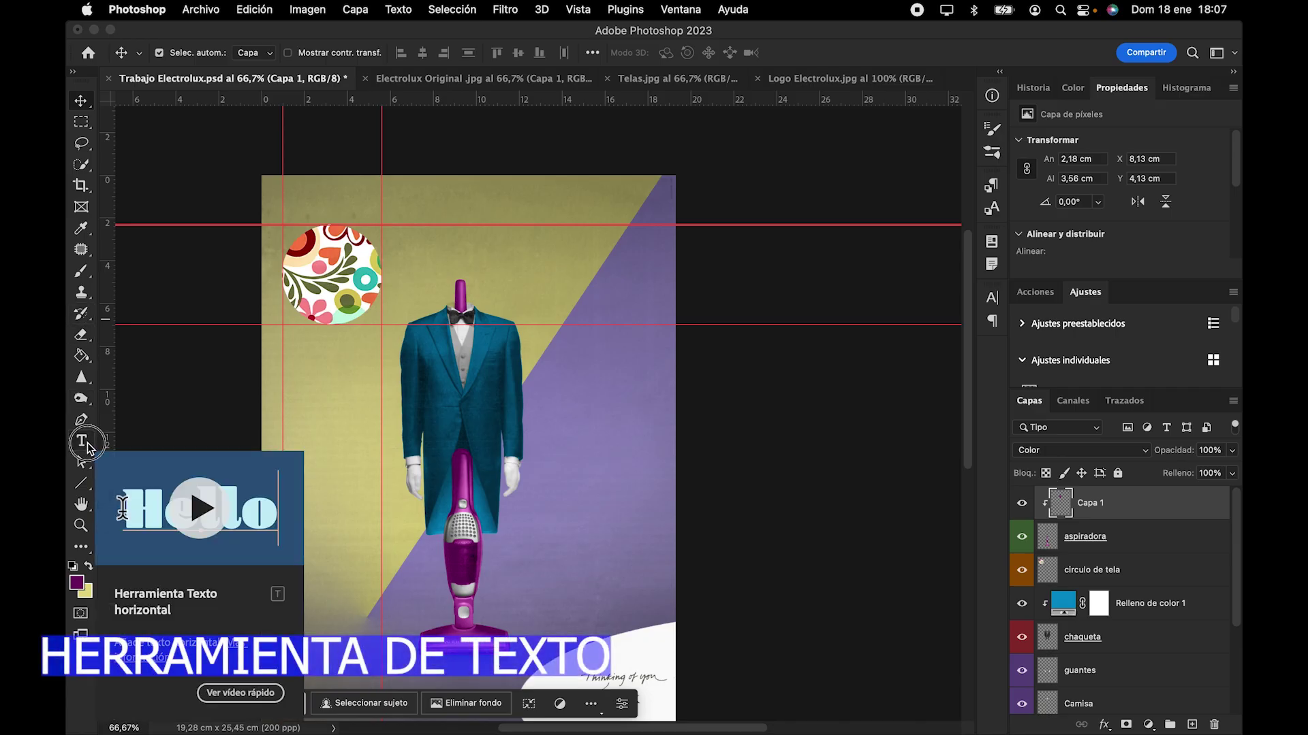
Step: Draw a text box across the top of the ad for the ELEGANCIA Y DISEÑO headline
{"action": "left_click", "coordinate": [82, 442]}
{"action": "left_click", "coordinate": [397, 235]}
{"action": "left_click_drag", "start_coordinate": [397, 235], "coordinate": [657, 275]}
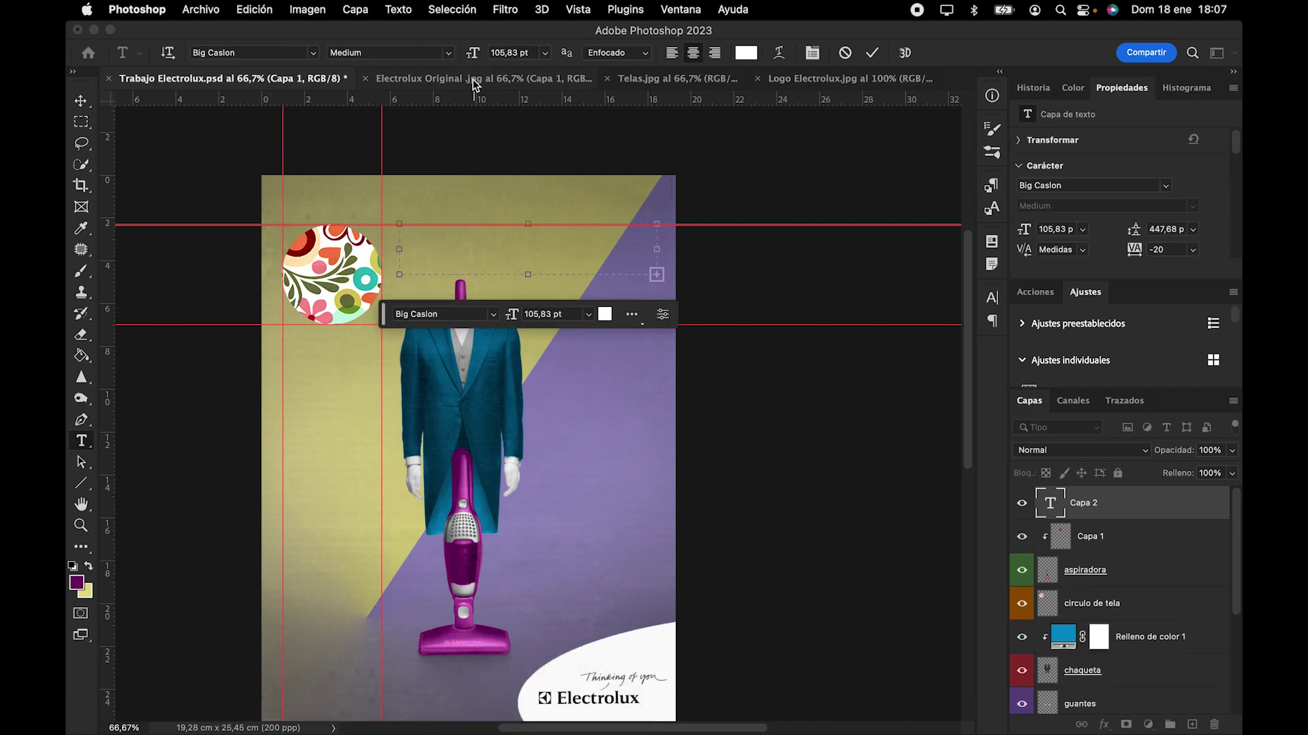
{"action": "left_click", "coordinate": [472, 79]}
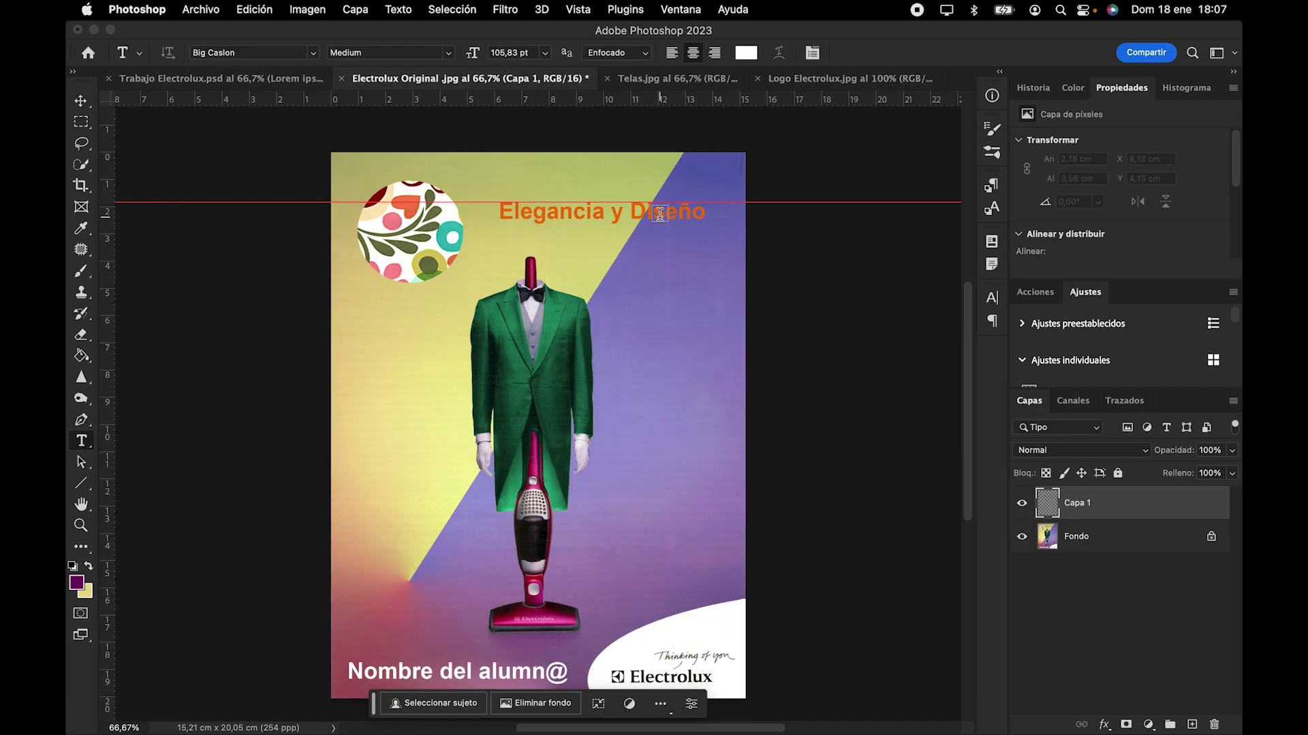
{"action": "left_click", "coordinate": [258, 80]}
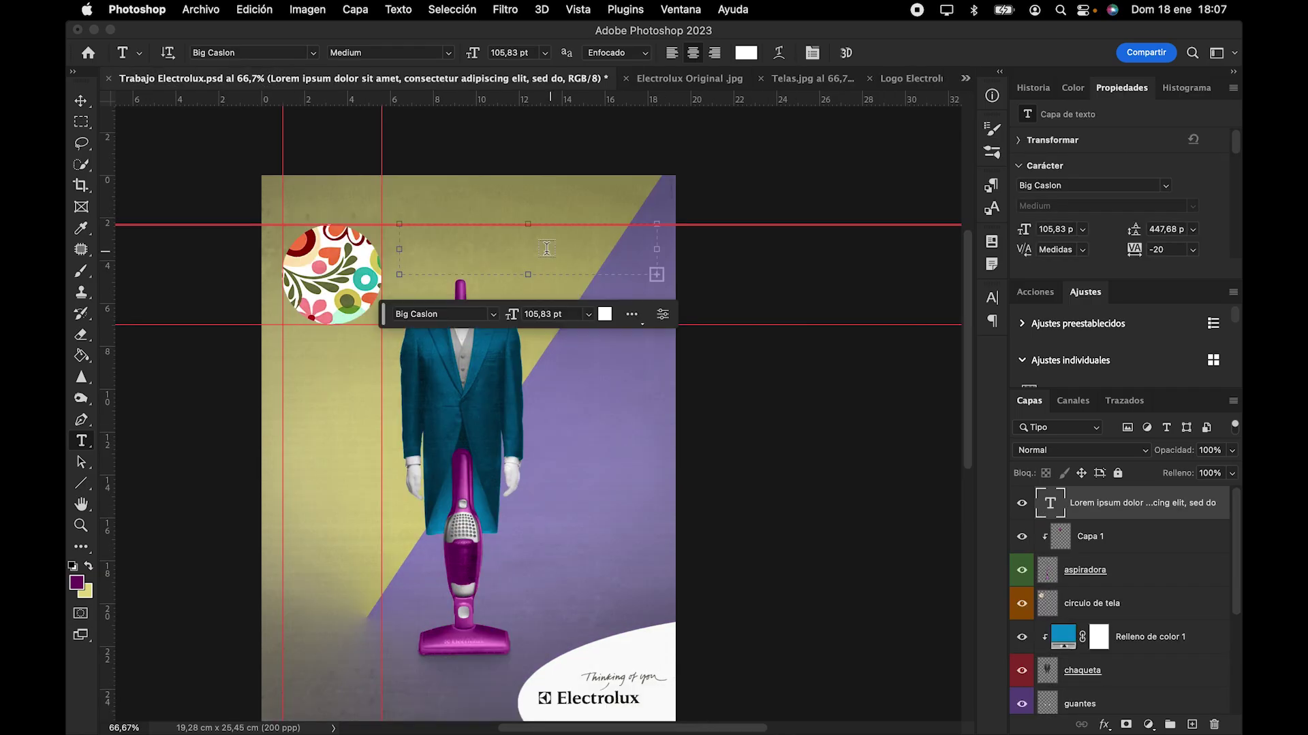
Step: Set the headline font to Aller Display, adjust its size, and centre-align it
{"action": "left_click", "coordinate": [316, 54]}
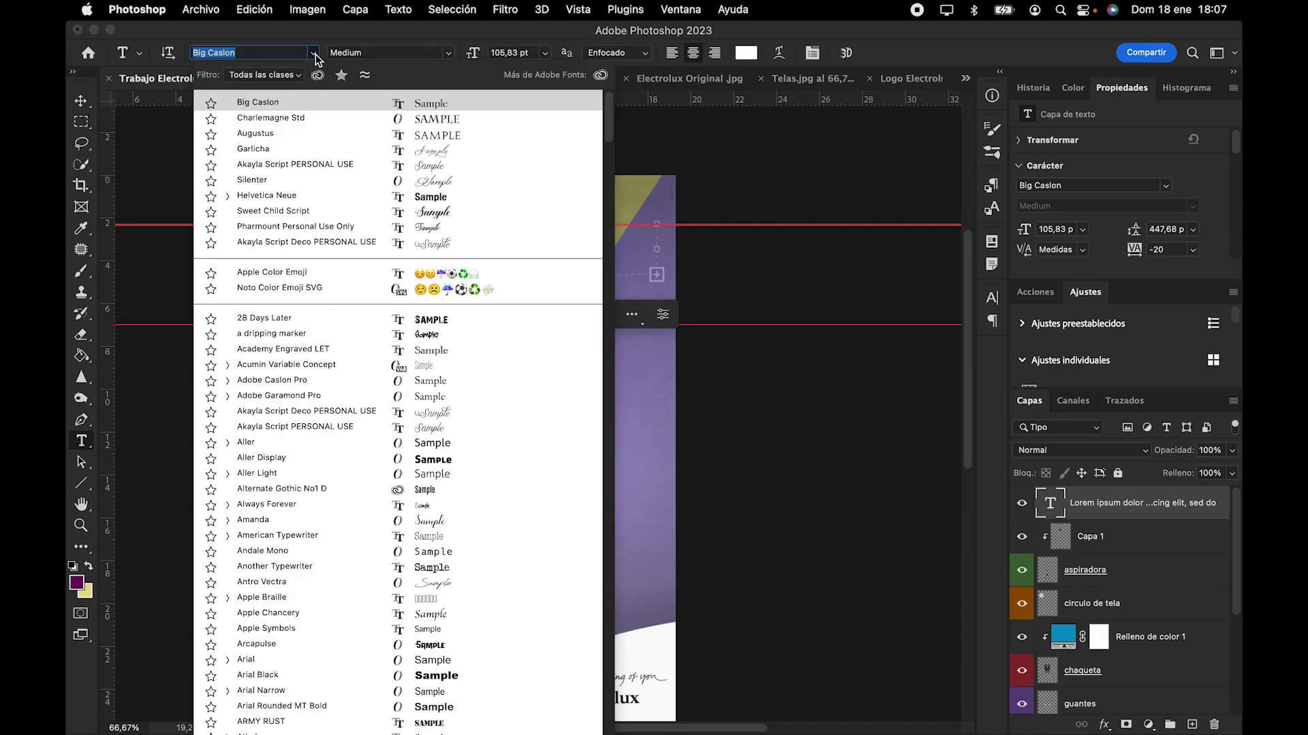
{"action": "left_click", "coordinate": [425, 462]}
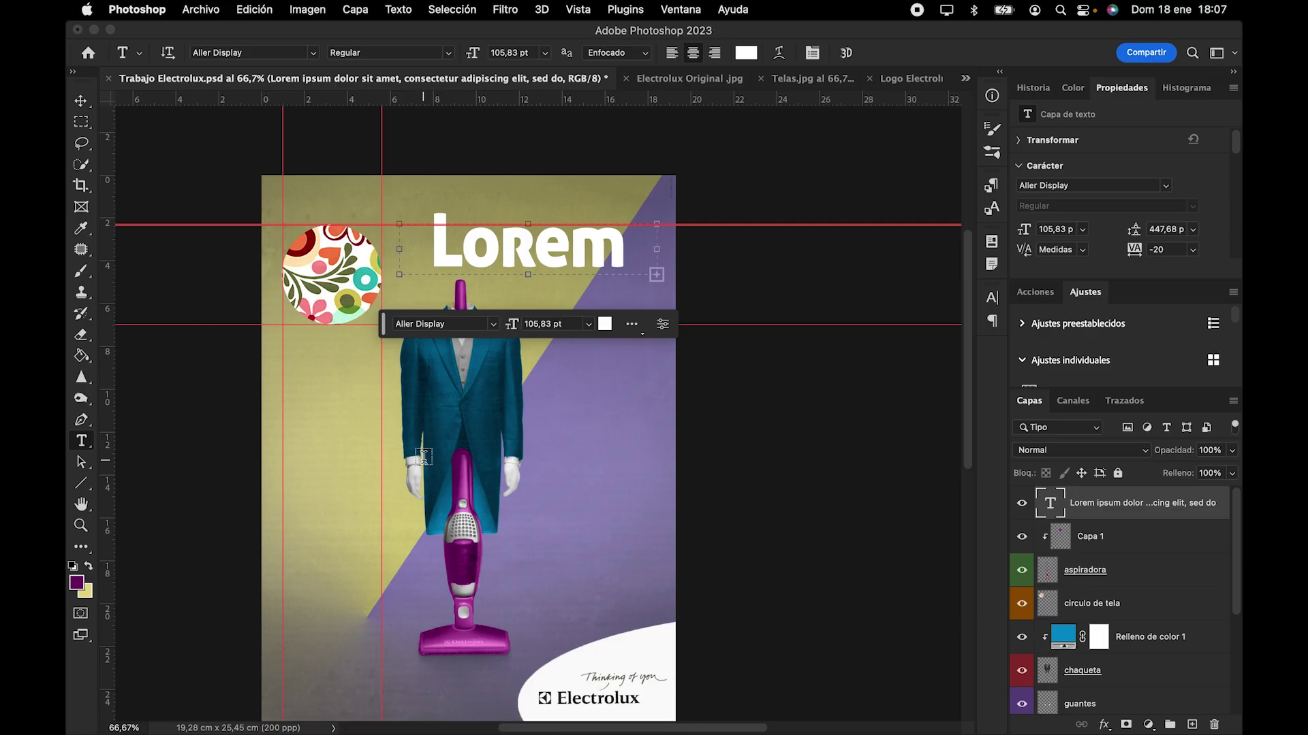
{"action": "left_click_drag", "start_coordinate": [475, 60], "coordinate": [402, 60]}
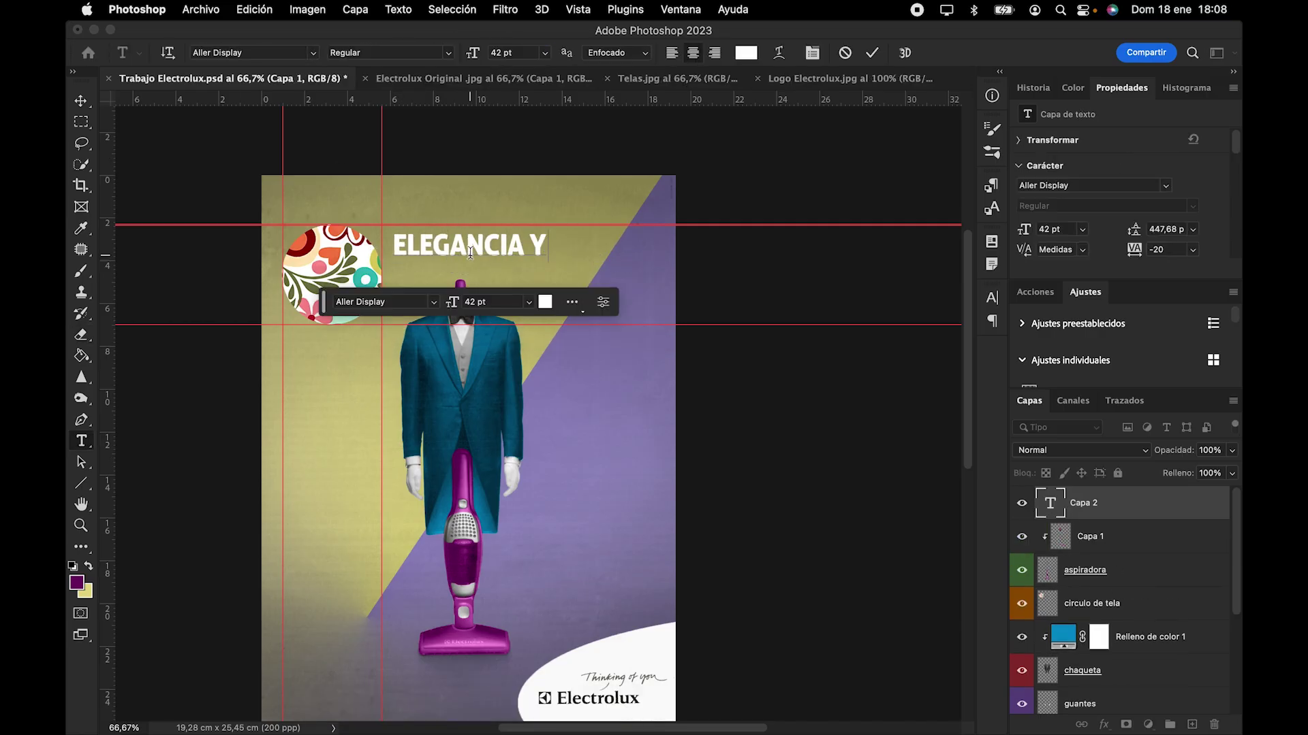
{"action": "left_click", "coordinate": [710, 55]}
{"action": "left_click", "coordinate": [692, 53]}
Step: Colour the whole ELEGANCIA Y DISEÑO line orange and commit the text
{"action": "triple_click", "coordinate": [509, 244]}
{"action": "left_click", "coordinate": [546, 304]}
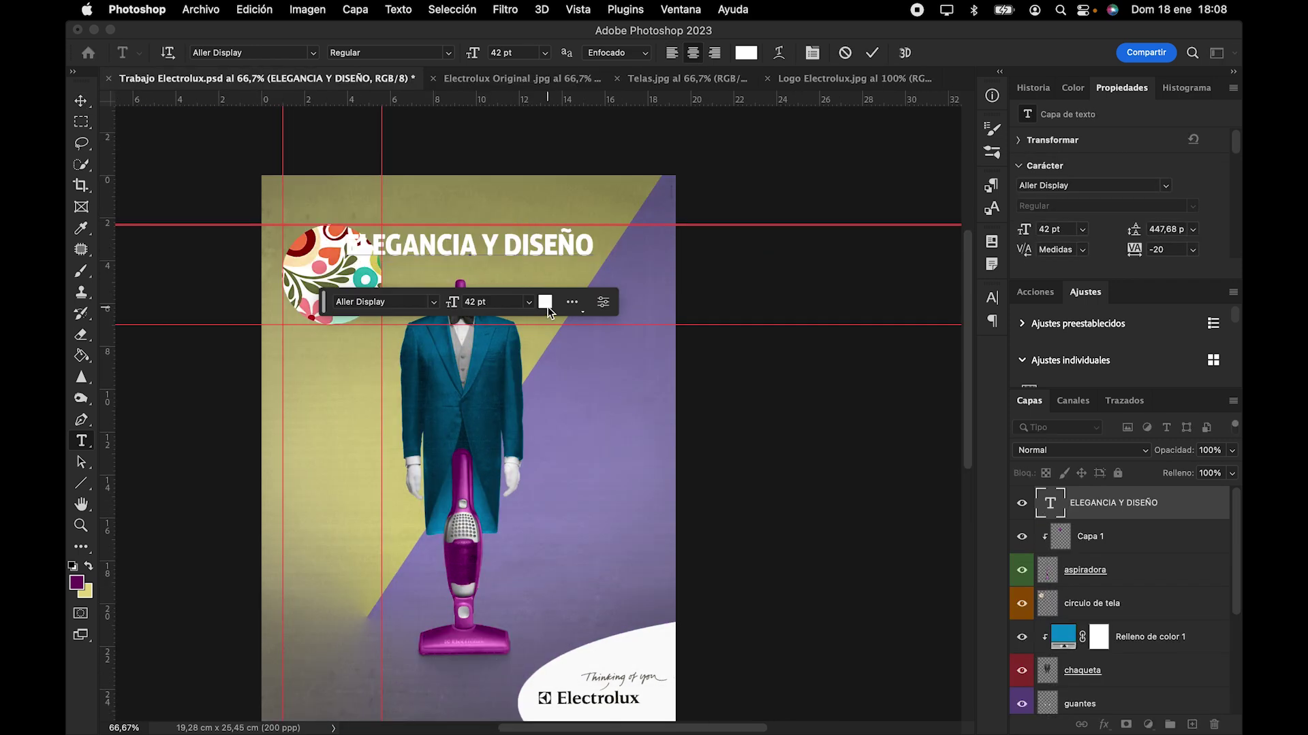
{"action": "left_click_drag", "start_coordinate": [1017, 514], "coordinate": [1022, 533]}
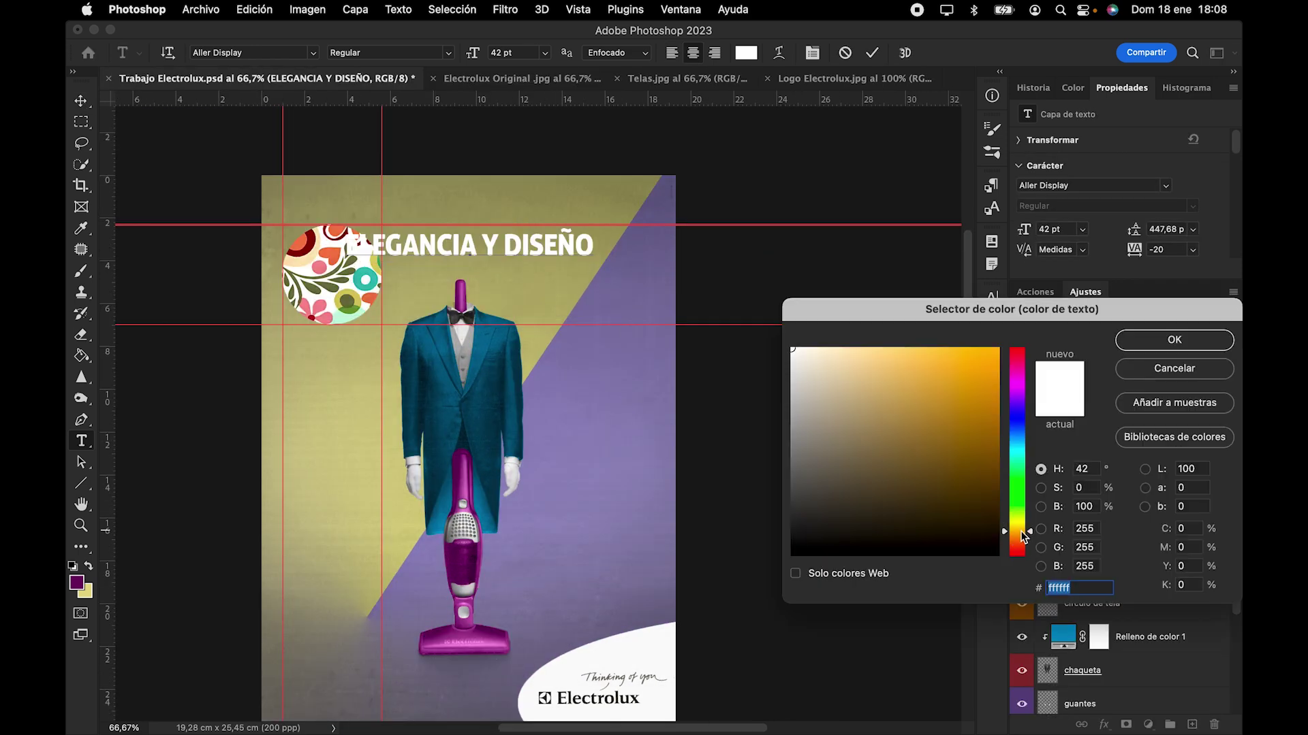
{"action": "left_click", "coordinate": [981, 395]}
{"action": "left_click", "coordinate": [1174, 340]}
{"action": "key", "text": "super+Return"}
Step: Change the Relleno de color 1 jacket fill to bright green 3dc52e and select the headline layer
{"action": "double_click", "coordinate": [1063, 637]}
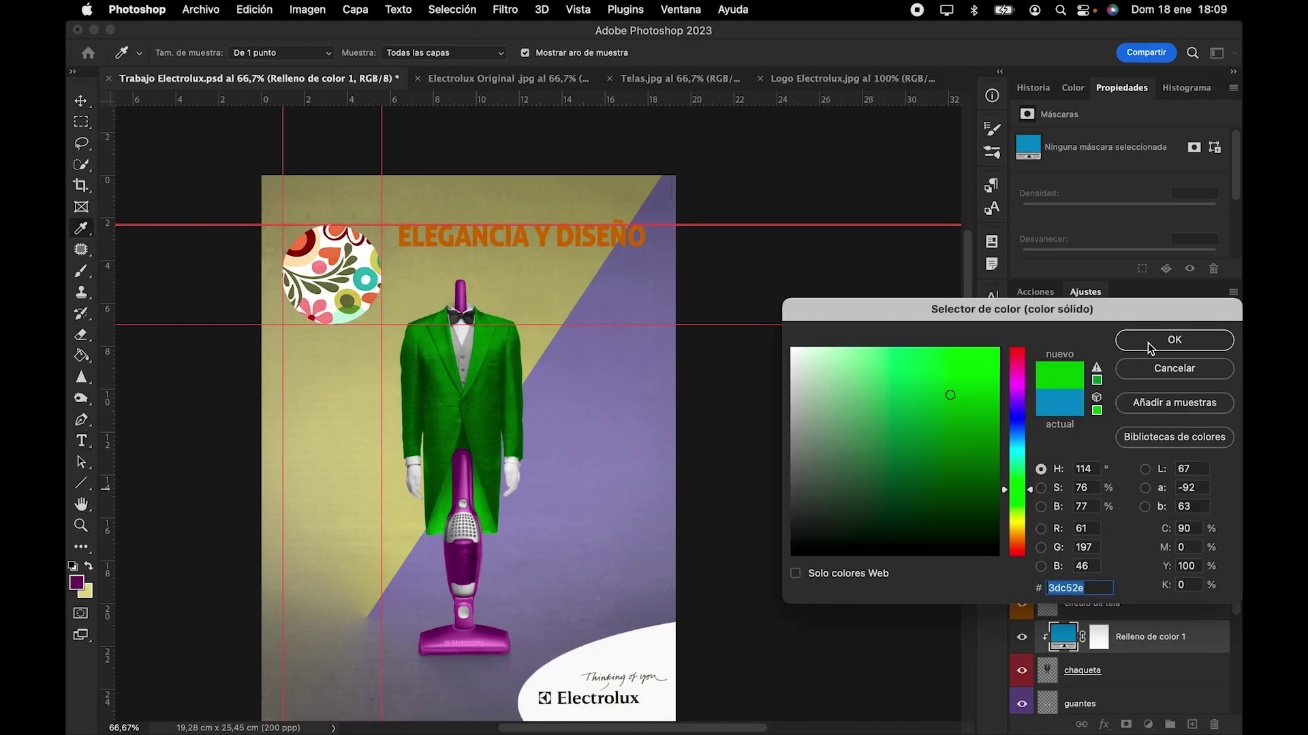
{"action": "left_click", "coordinate": [1168, 338]}
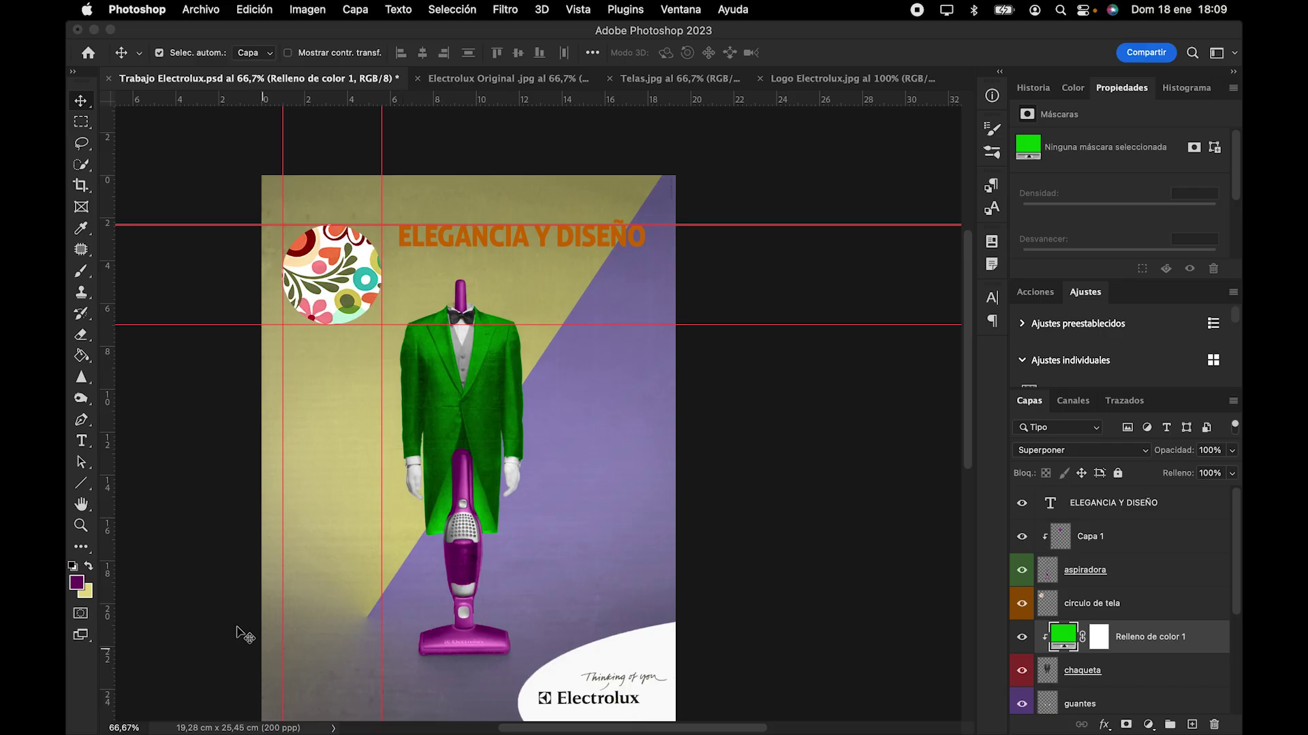
{"action": "left_click", "coordinate": [1158, 505]}
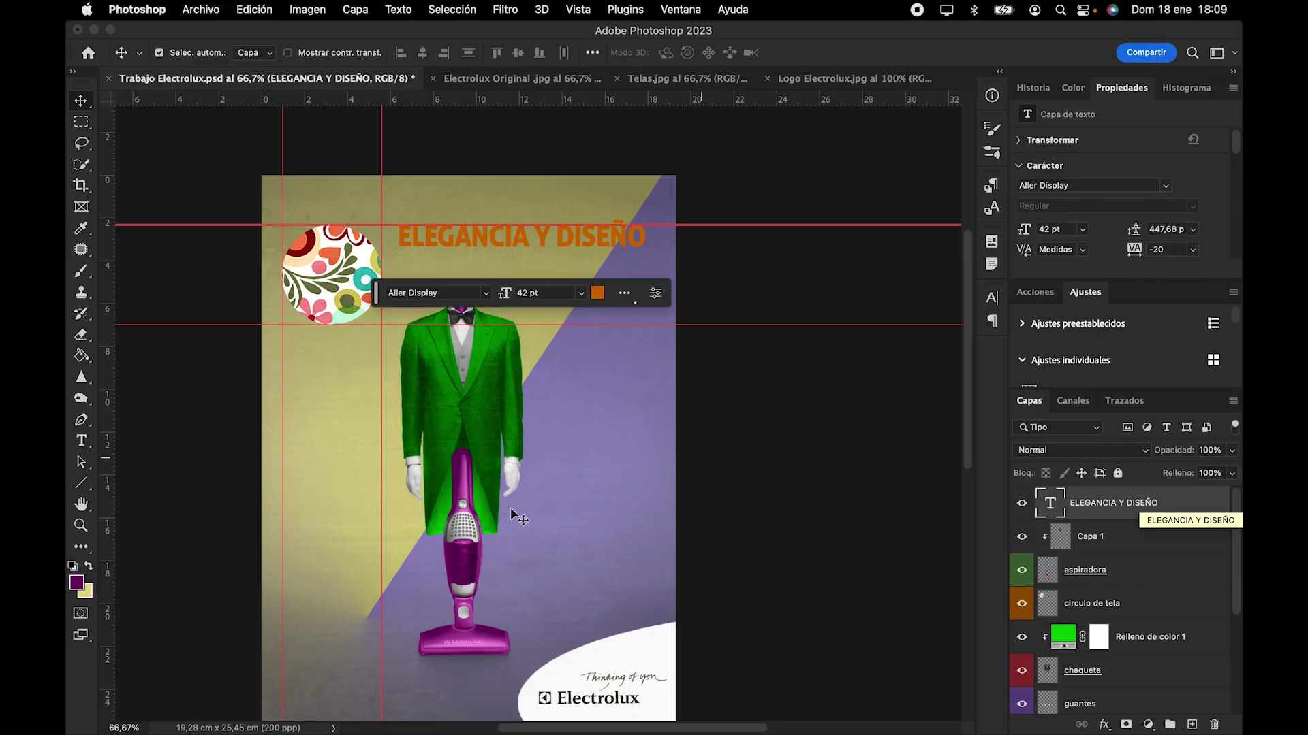
Step: Add the author's name as blue text at the ad's bottom left, checking it against the original
{"action": "left_click", "coordinate": [81, 441]}
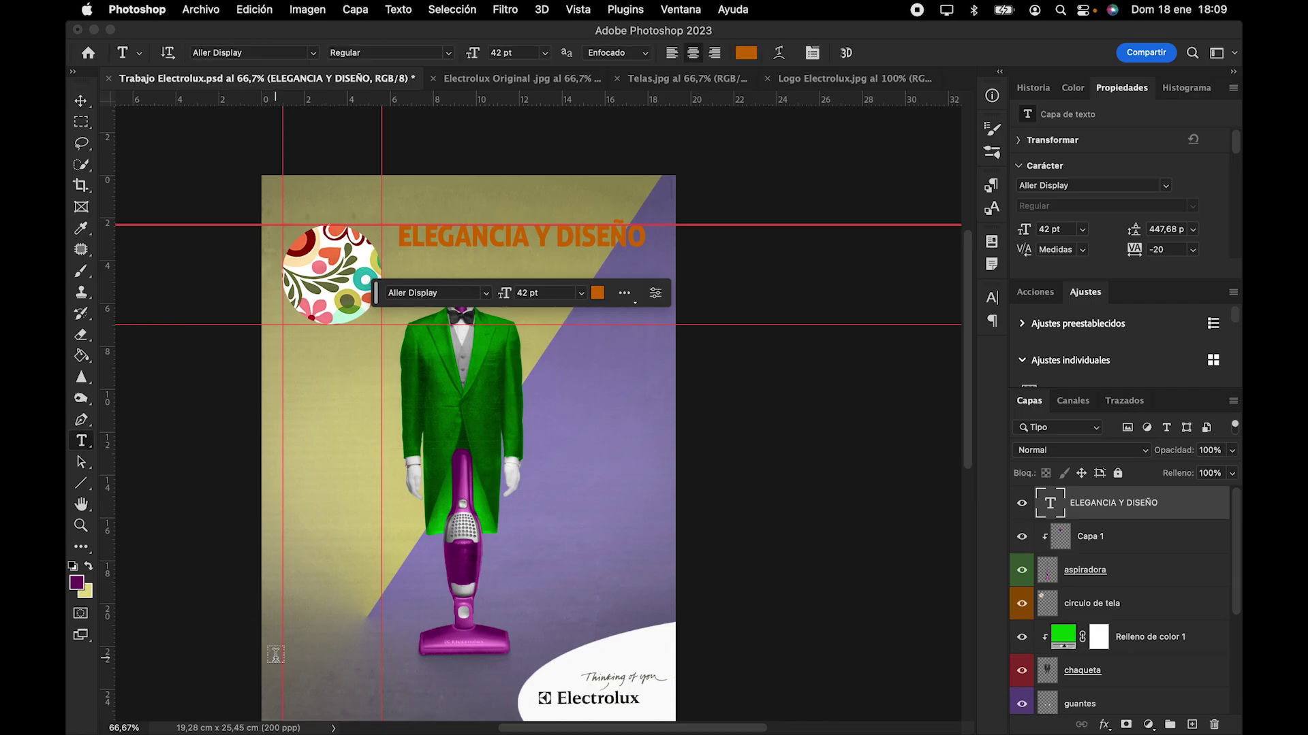
{"action": "left_click_drag", "start_coordinate": [275, 670], "coordinate": [513, 705]}
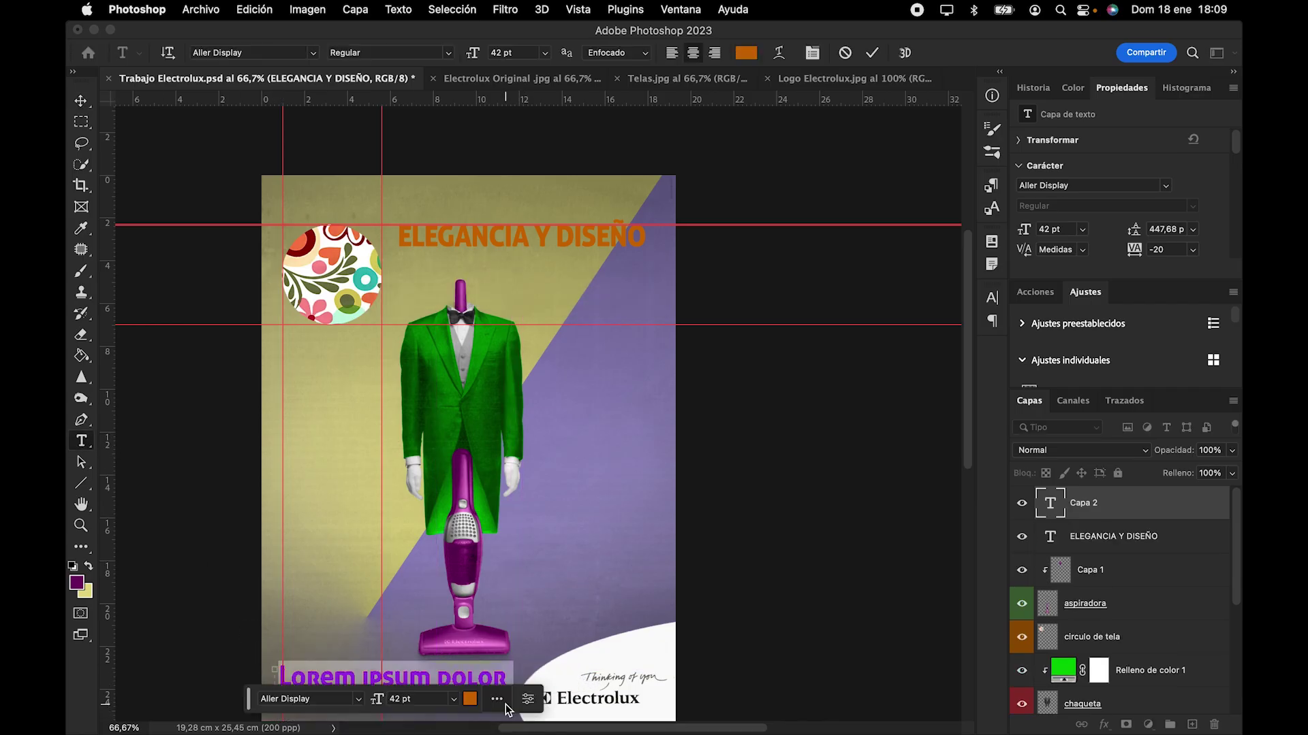
{"action": "type", "text": "Jonathan sendra"}
{"action": "left_click", "coordinate": [470, 699]}
{"action": "left_click", "coordinate": [981, 377]}
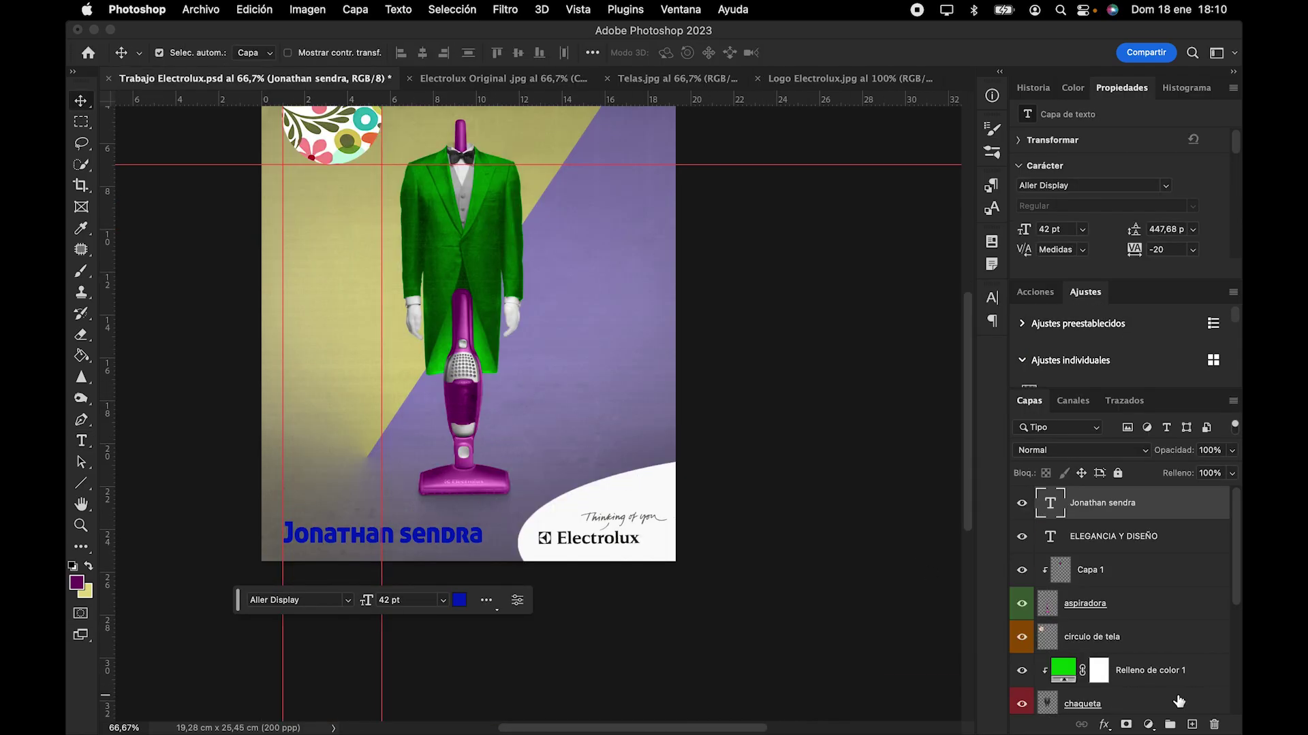
{"action": "scroll", "coordinate": [1168, 713], "scroll_direction": "down", "scroll_amount": 5}
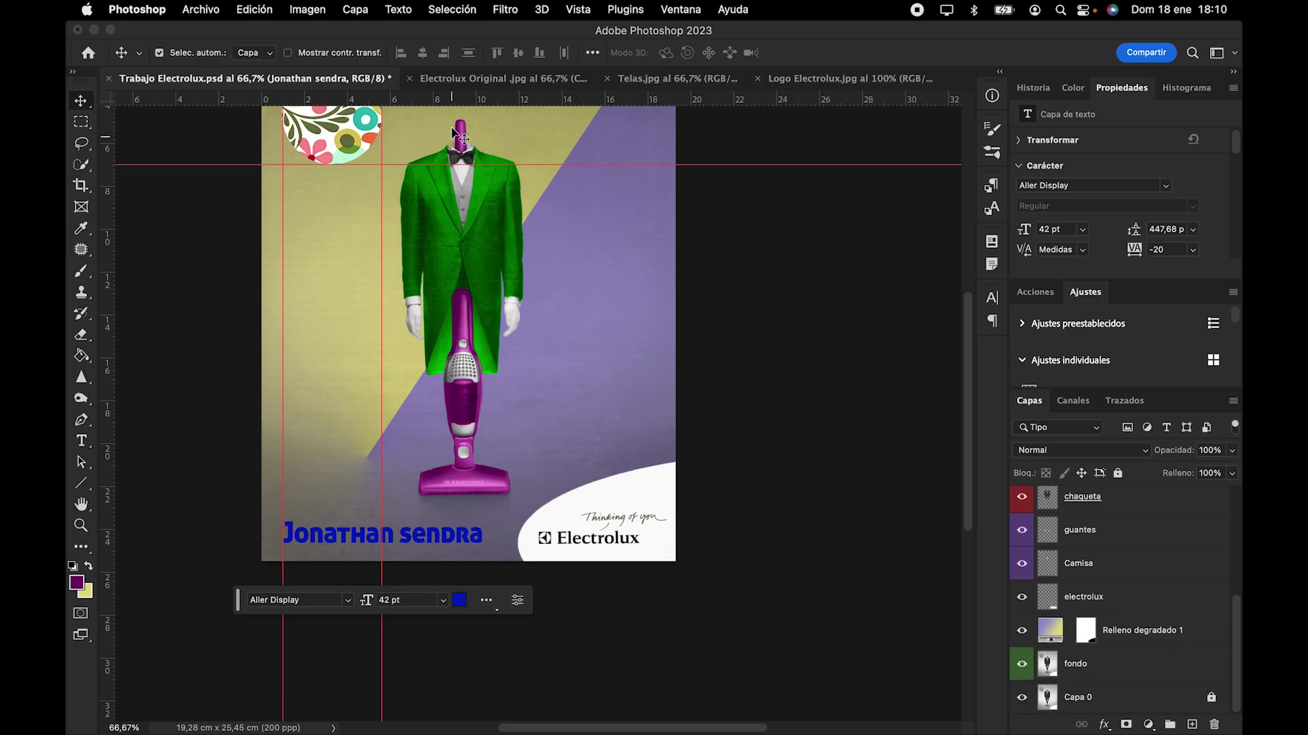
{"action": "left_click", "coordinate": [450, 80]}
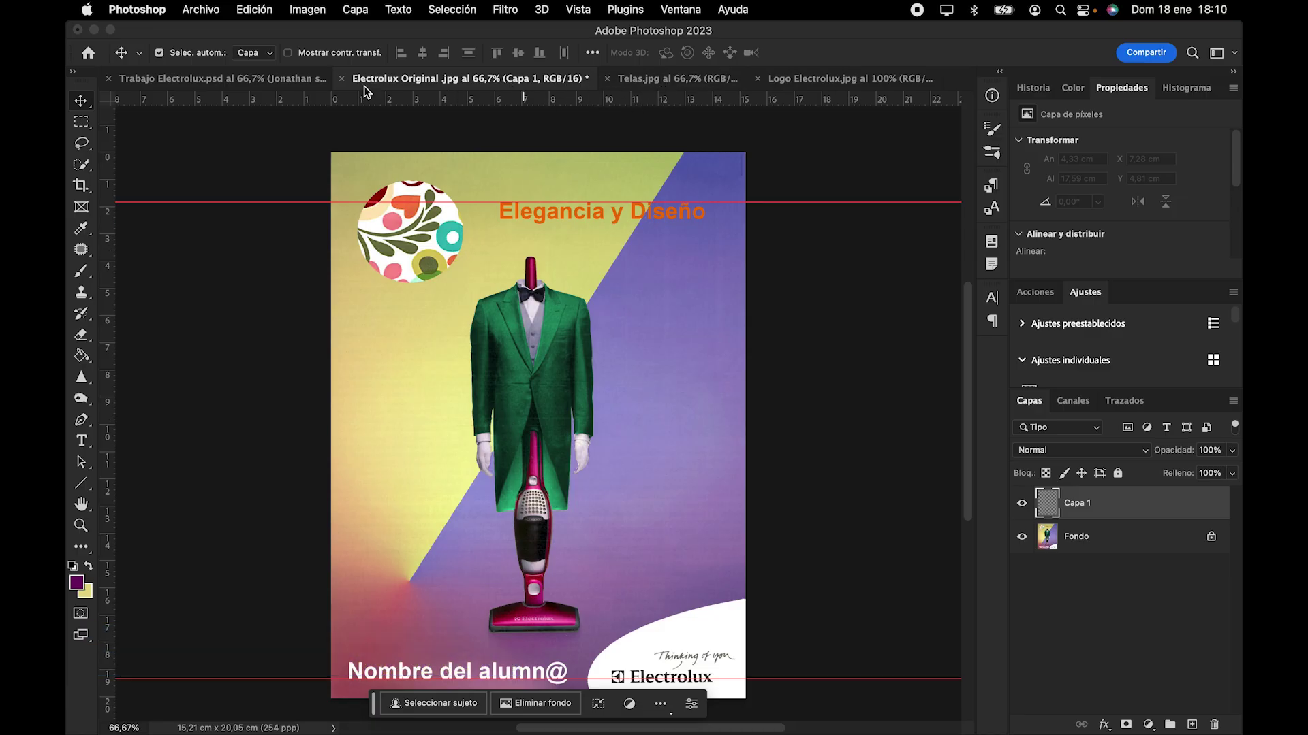
{"action": "left_click", "coordinate": [268, 82]}
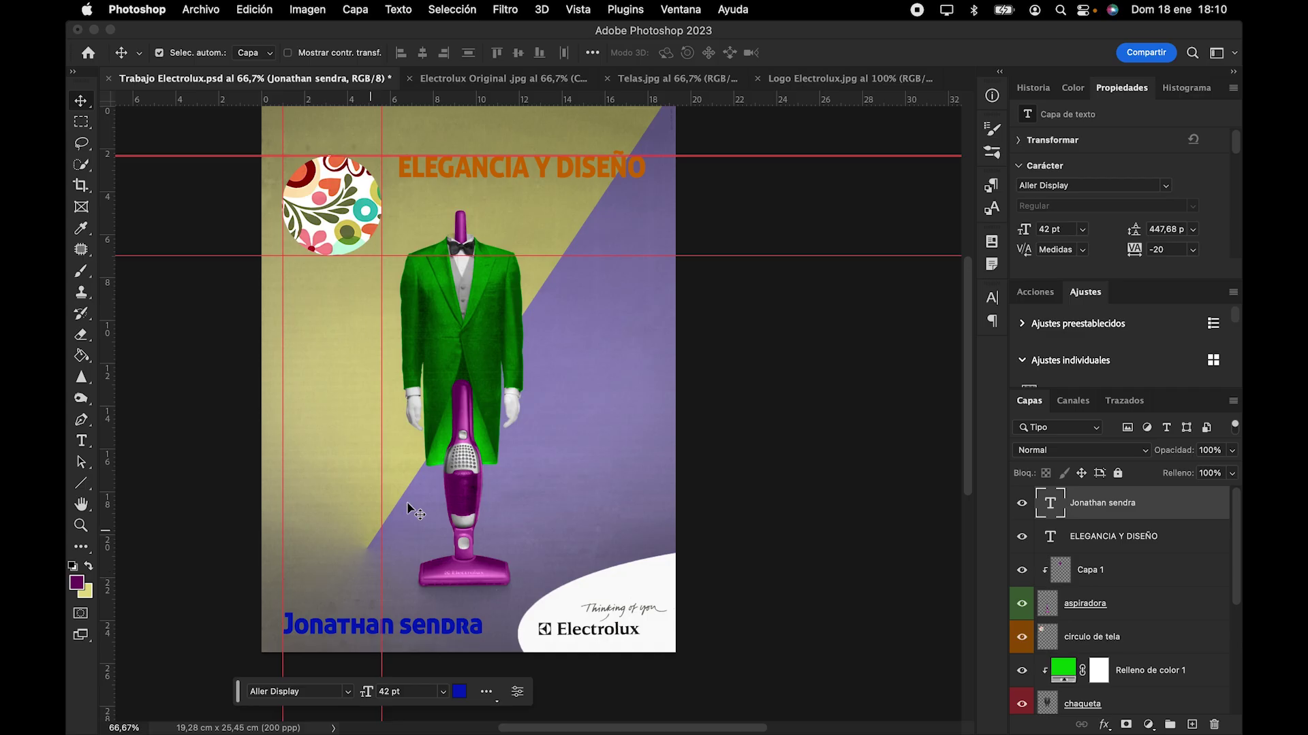
{"action": "left_click", "coordinate": [84, 360]}
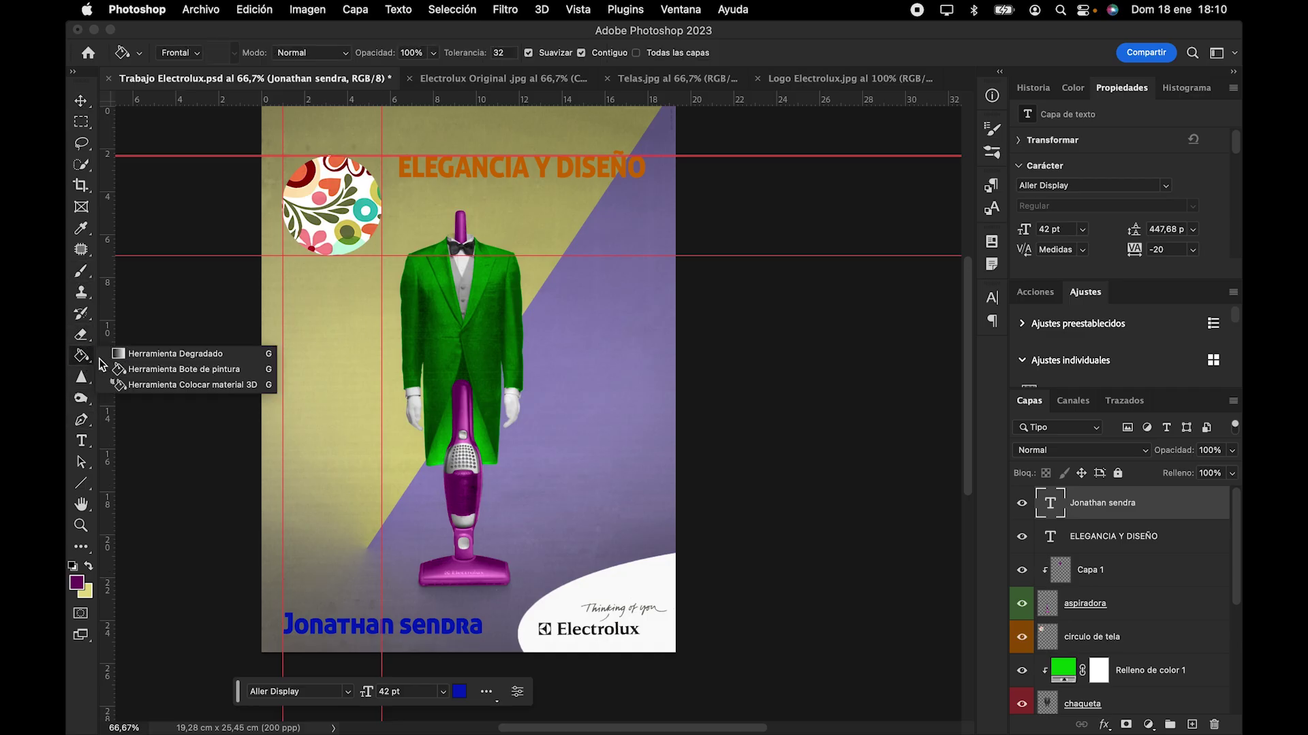
Step: Pick the Gradient tool with a basic-to-transparent preset and set the foreground to red e20b0b
{"action": "left_click", "coordinate": [139, 354]}
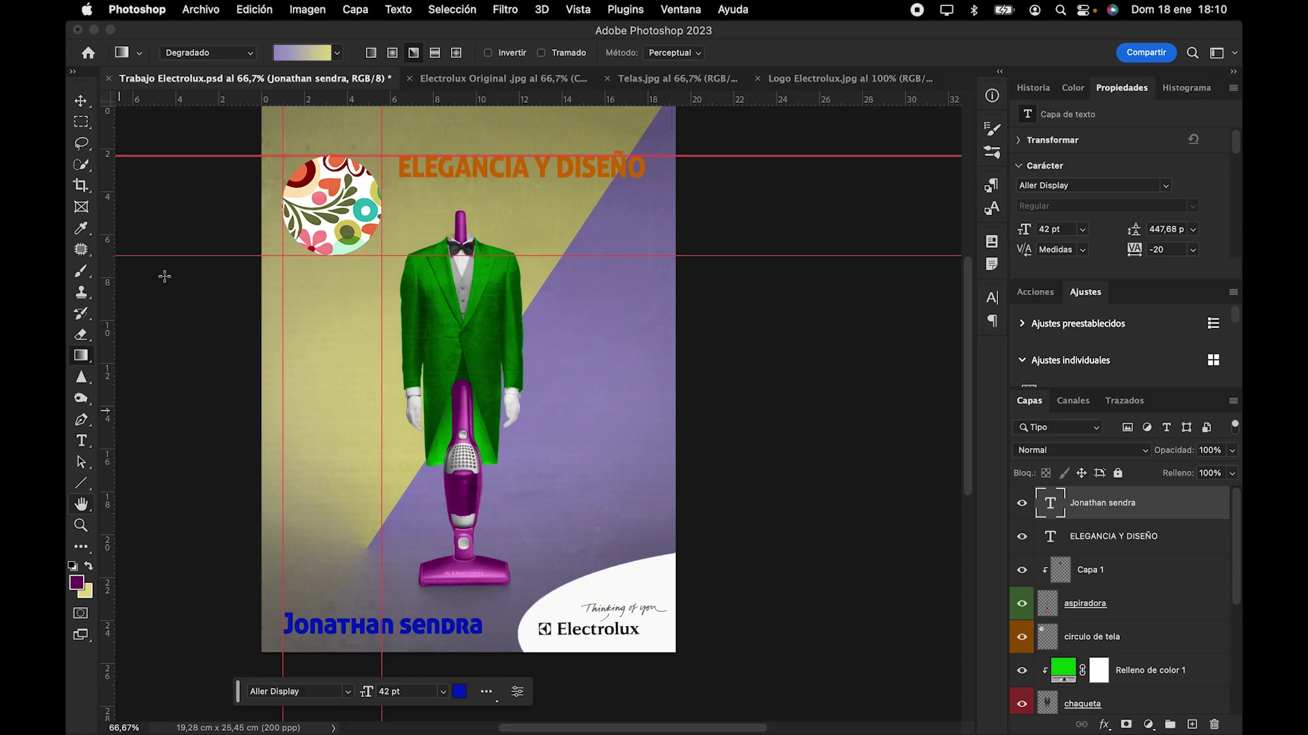
{"action": "left_click", "coordinate": [310, 52]}
{"action": "left_click", "coordinate": [265, 109]}
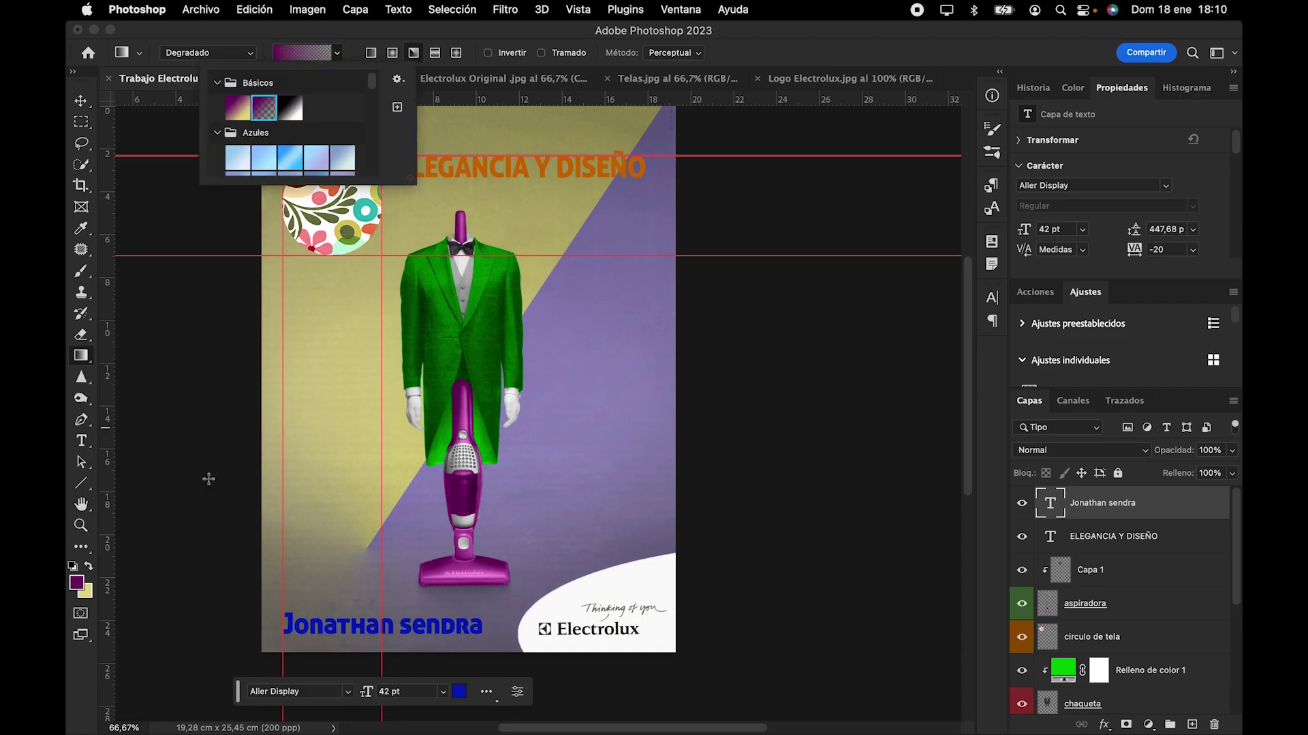
{"action": "left_click", "coordinate": [76, 584]}
{"action": "left_click_drag", "start_coordinate": [1017, 384], "coordinate": [1016, 348]}
{"action": "left_click", "coordinate": [989, 371]}
{"action": "left_click", "coordinate": [1185, 341]}
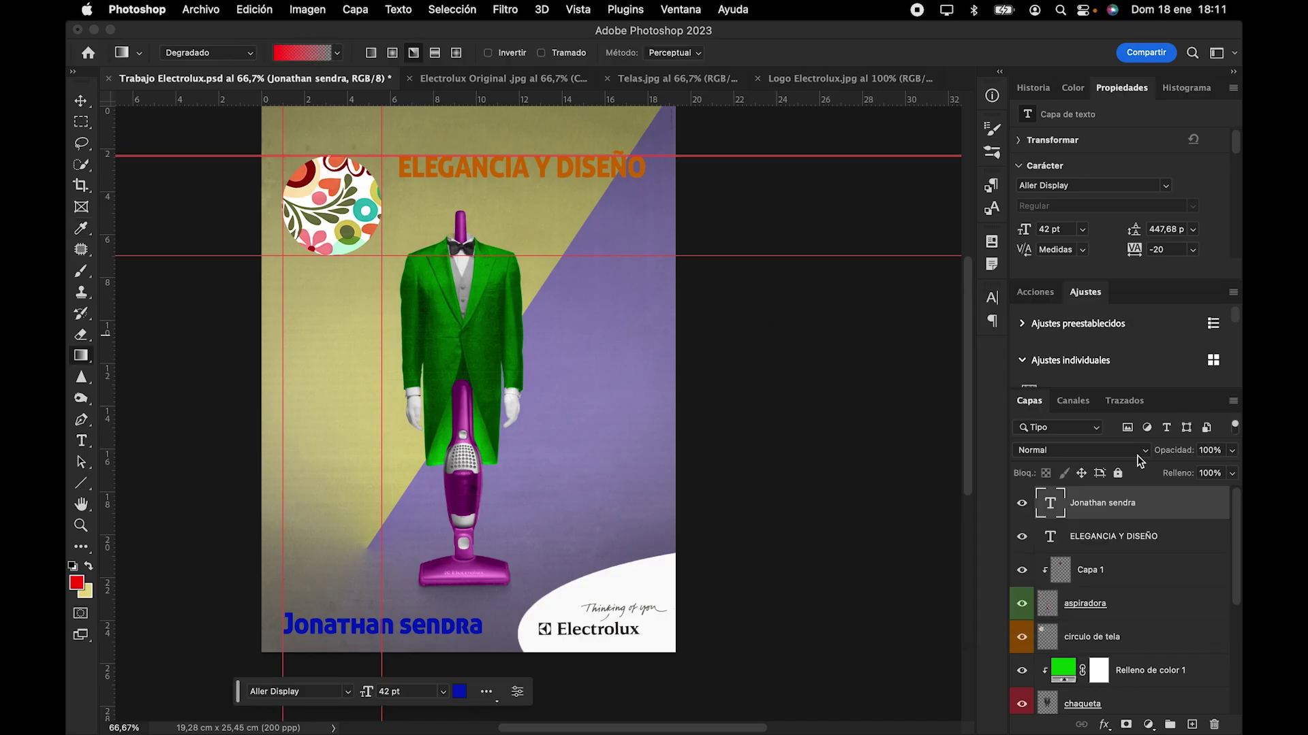
Step: Create Capa 2 below Relleno degradado 1 and try a gradient, then undo it
{"action": "scroll", "coordinate": [1072, 574], "scroll_direction": "down", "scroll_amount": 5}
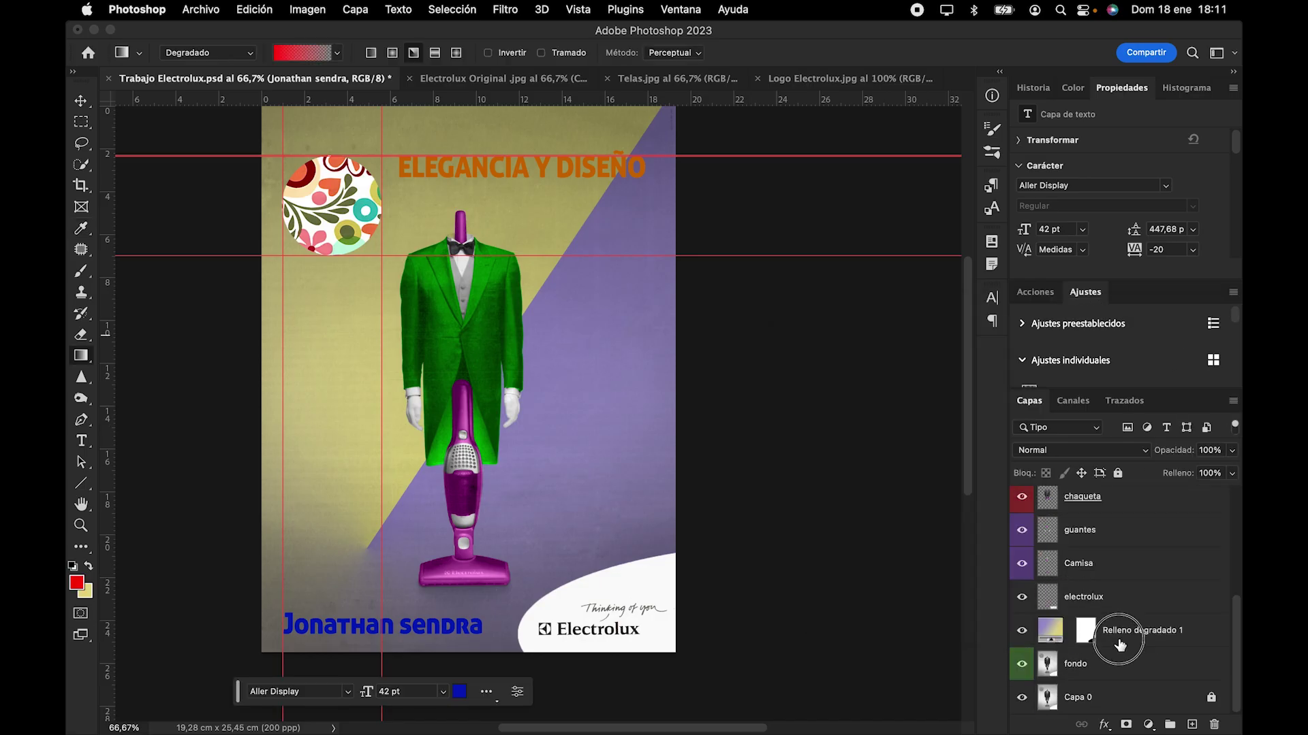
{"action": "left_click", "coordinate": [1064, 643]}
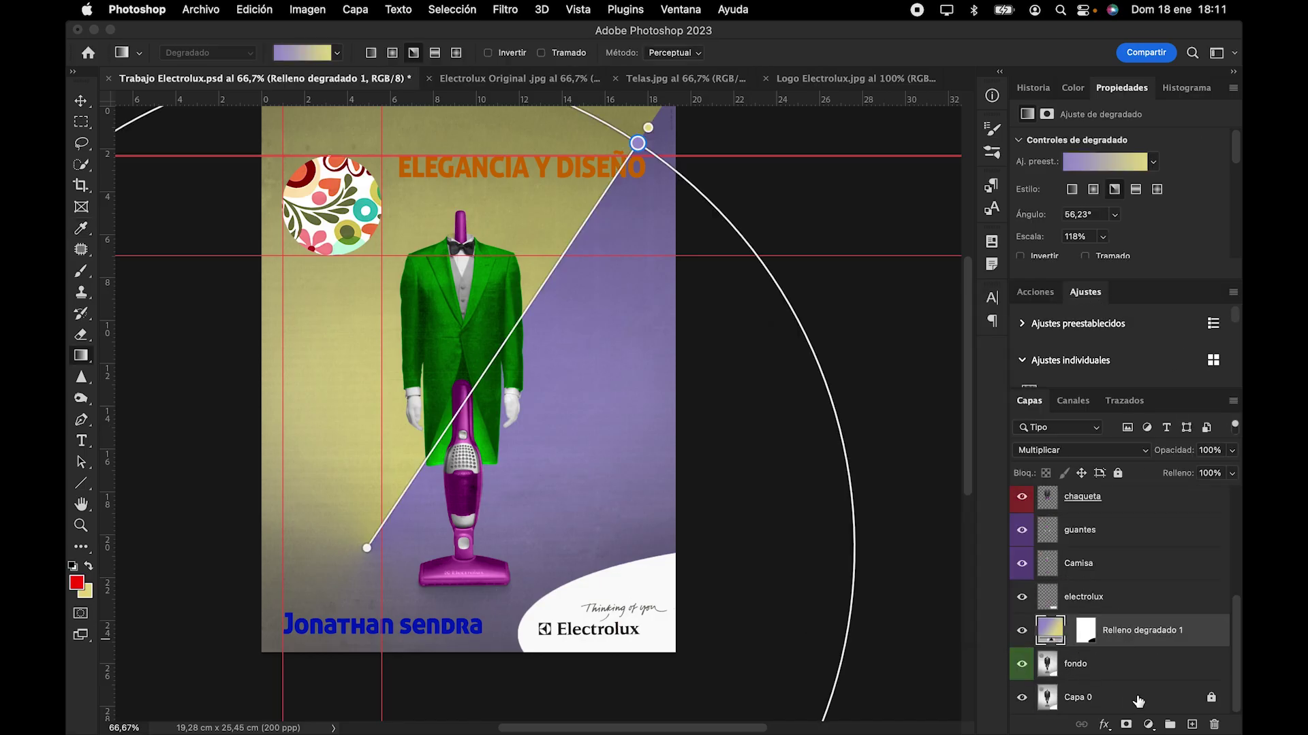
{"action": "left_click", "coordinate": [1187, 725]}
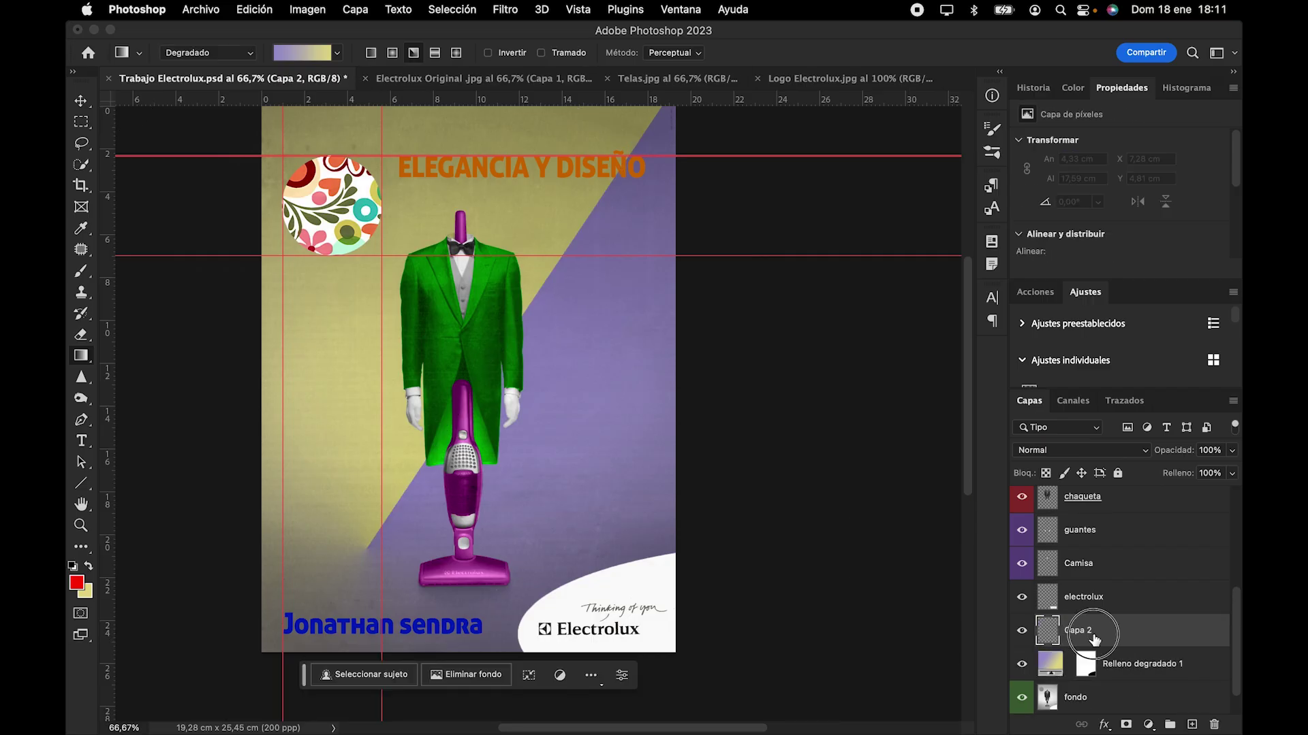
{"action": "left_click_drag", "start_coordinate": [1088, 637], "coordinate": [1092, 672]}
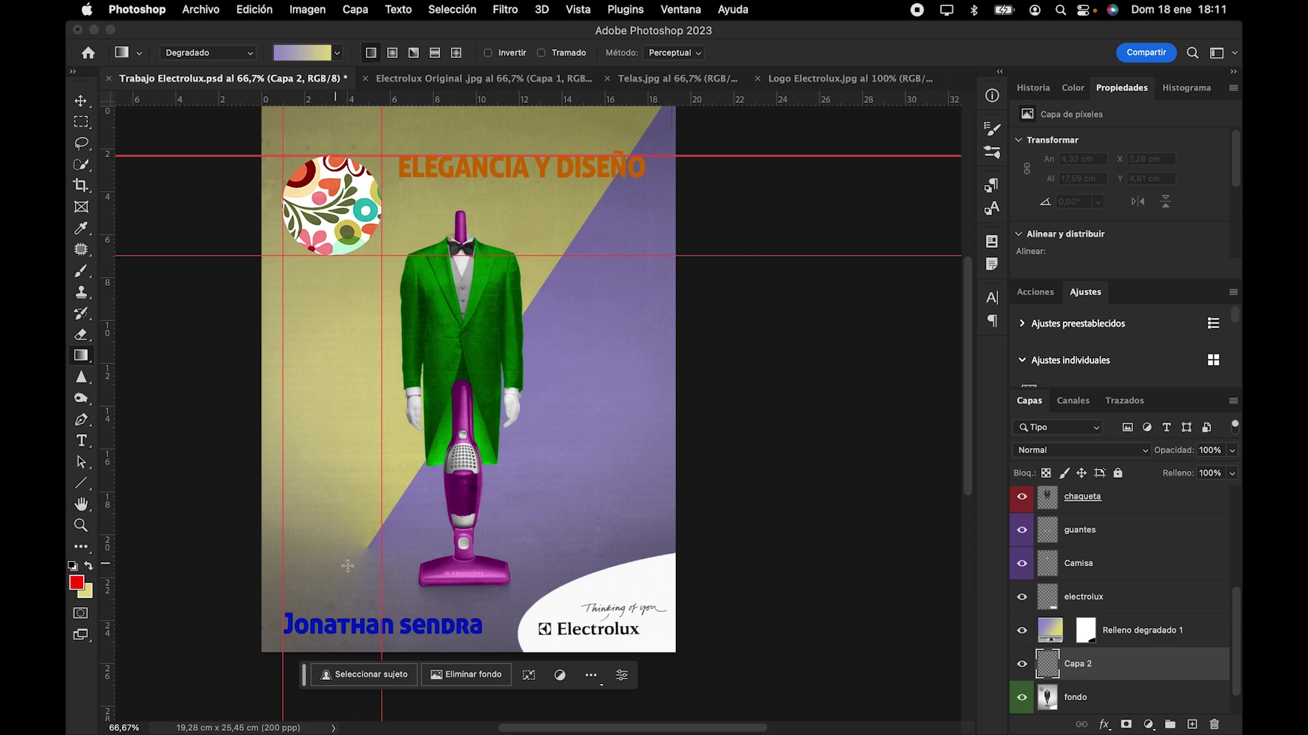
{"action": "left_click_drag", "start_coordinate": [353, 554], "coordinate": [458, 459]}
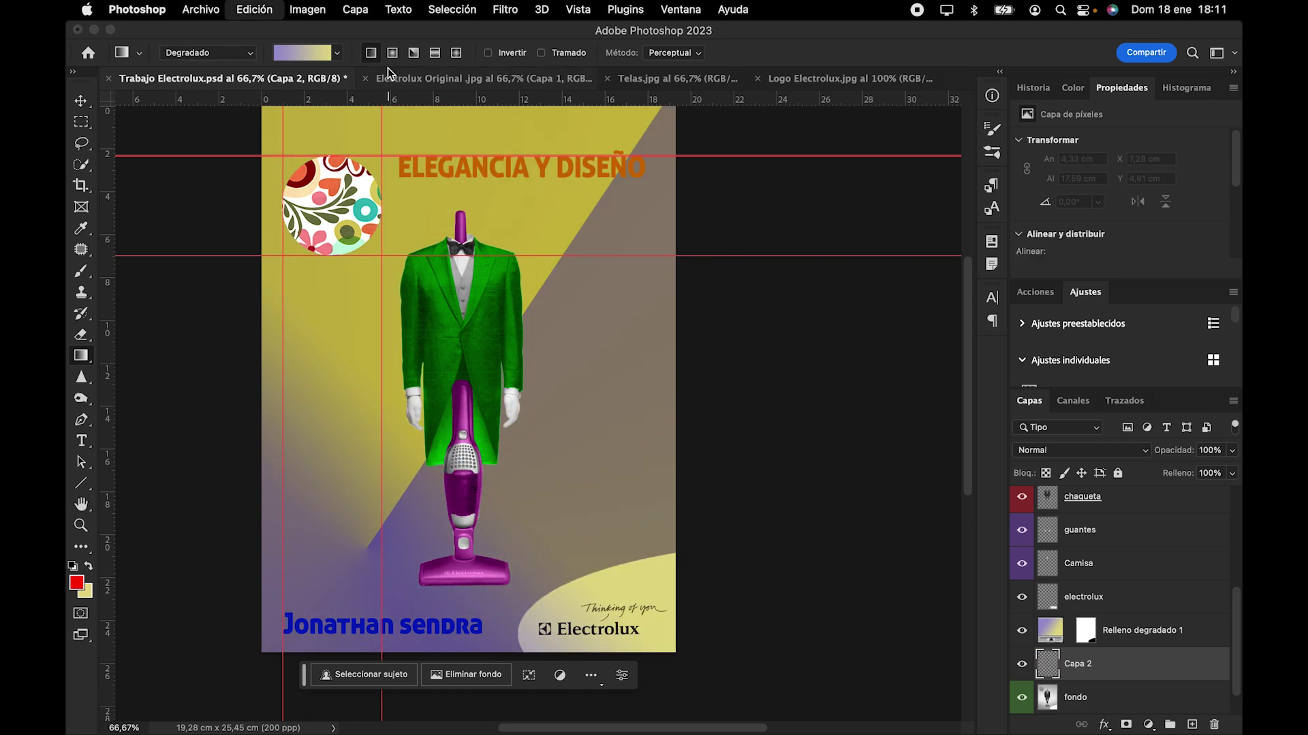
{"action": "key", "text": "super+z"}
Step: Draw a red-to-transparent gradient from the lower-left corner toward the vacuum and commit it
{"action": "left_click", "coordinate": [320, 55]}
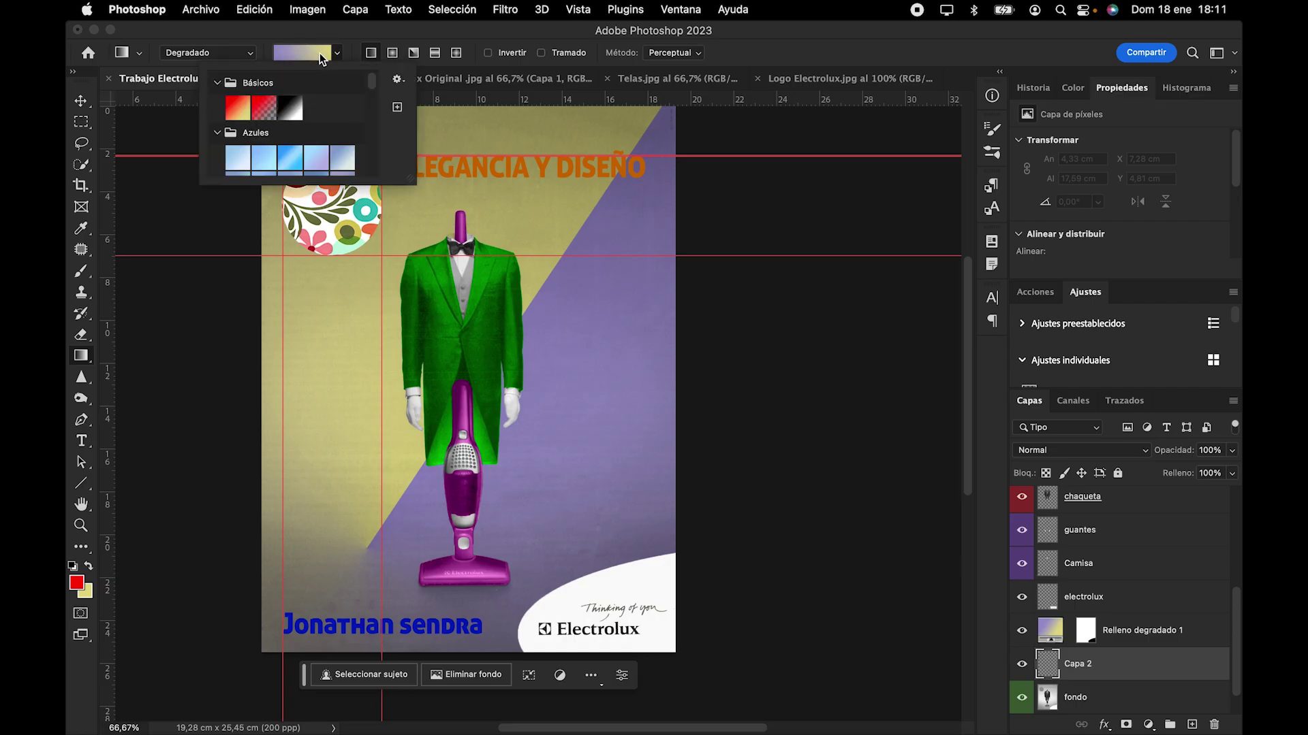
{"action": "left_click", "coordinate": [265, 110]}
{"action": "left_click_drag", "start_coordinate": [359, 557], "coordinate": [449, 461]}
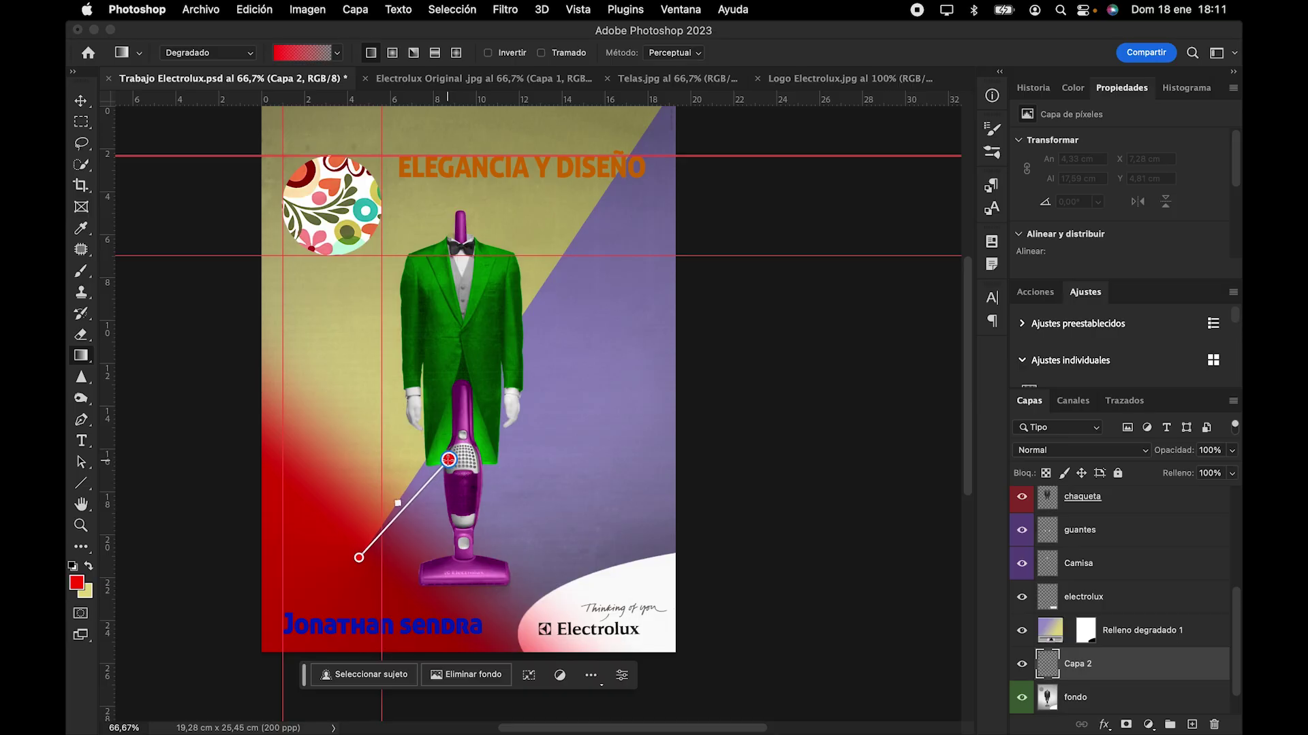
{"action": "key", "text": "Return"}
{"action": "key", "text": "v"}
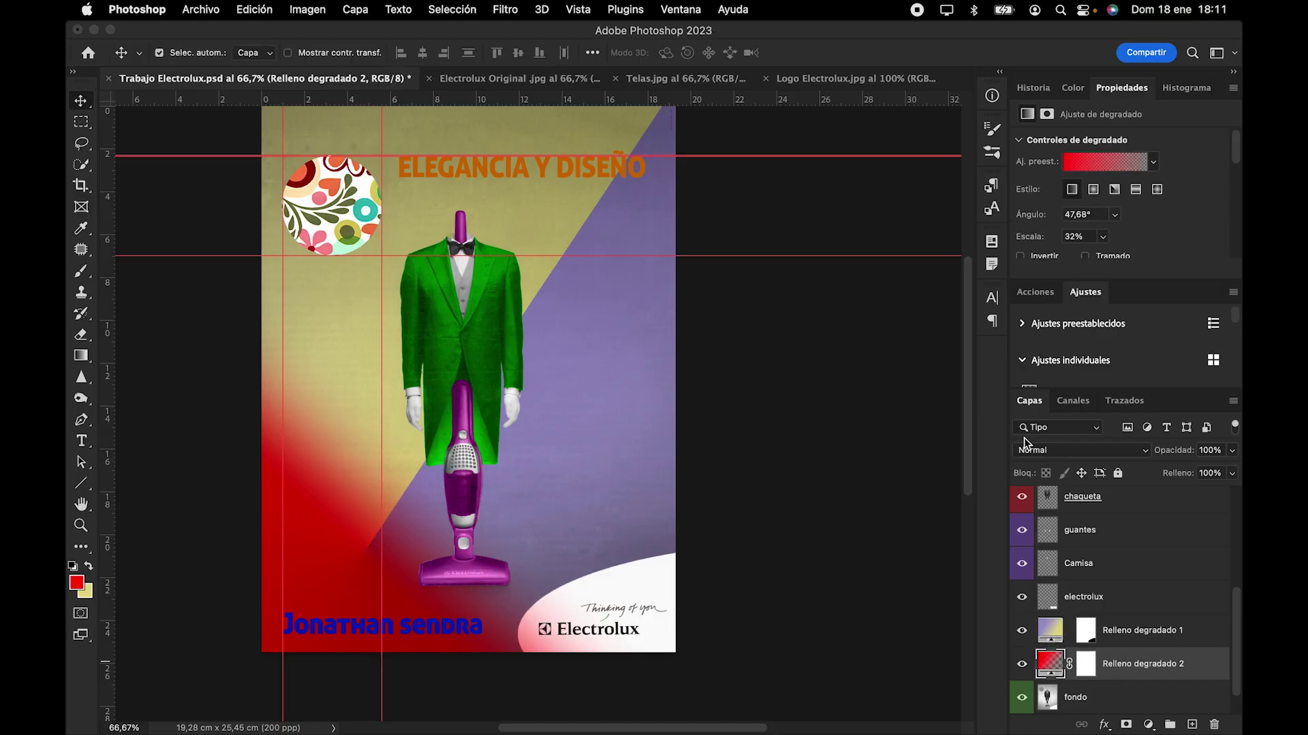
{"action": "left_click", "coordinate": [1032, 451]}
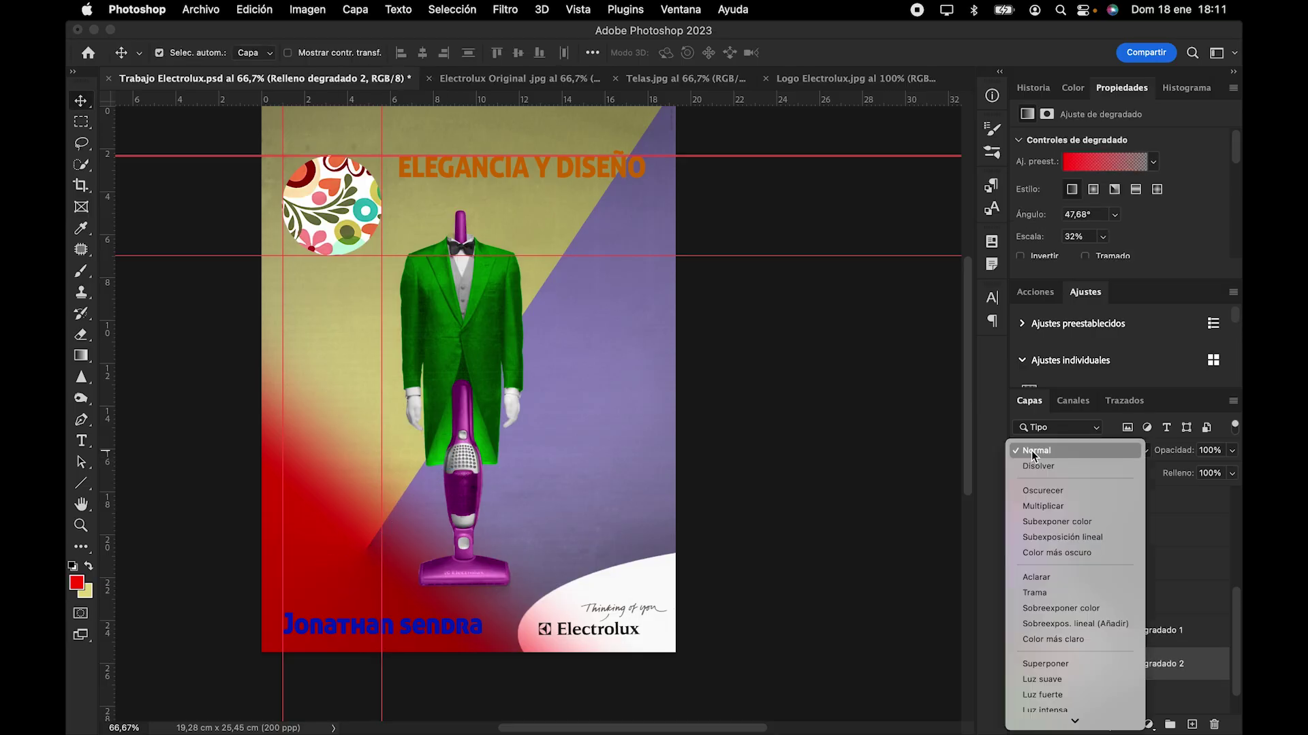
Step: Set the red gradient's blending to Multiplicar and lower its opacity to 39%
{"action": "left_click", "coordinate": [1053, 506]}
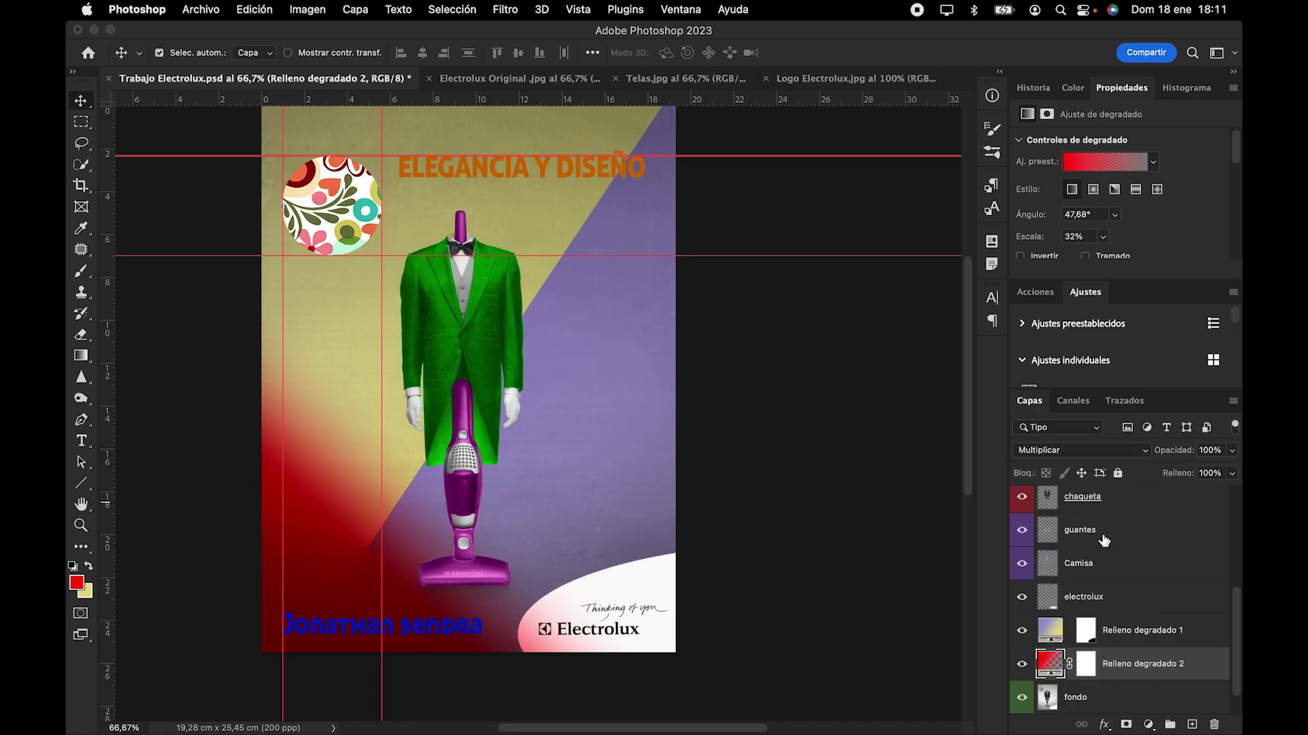
{"action": "left_click", "coordinate": [522, 79]}
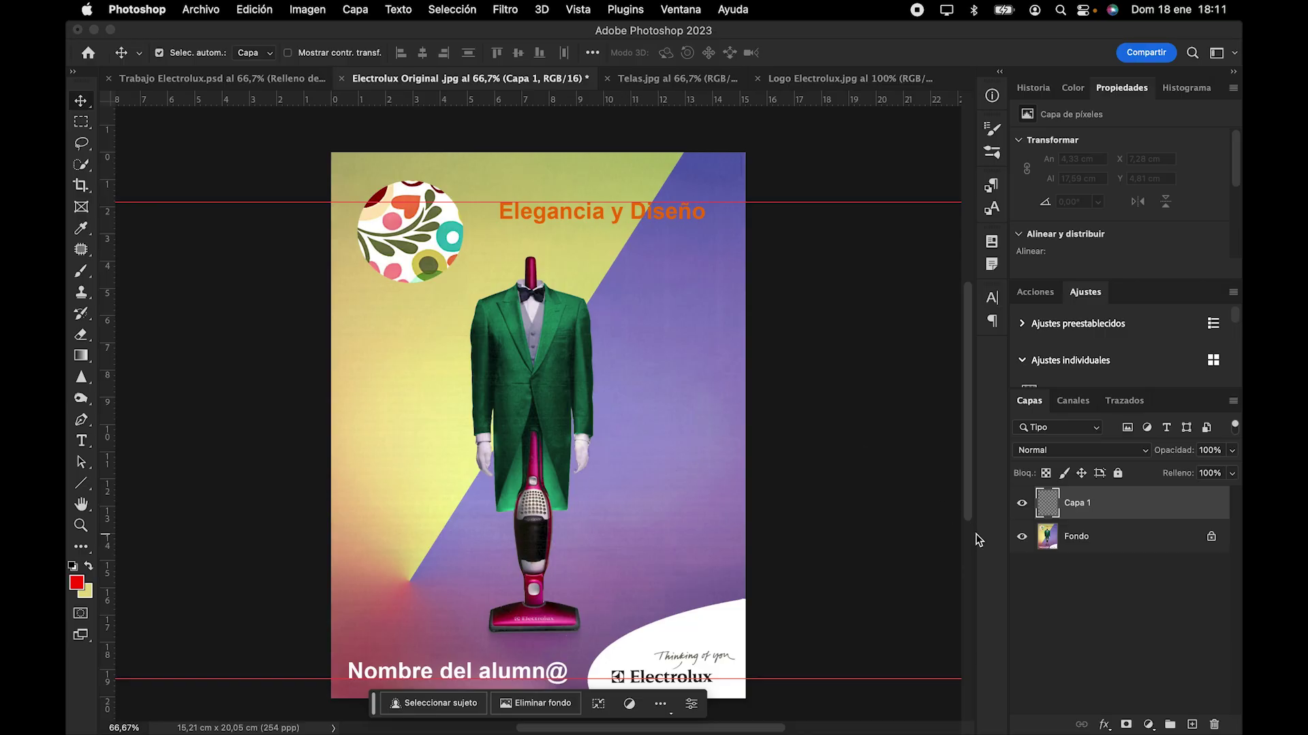
{"action": "left_click", "coordinate": [224, 78]}
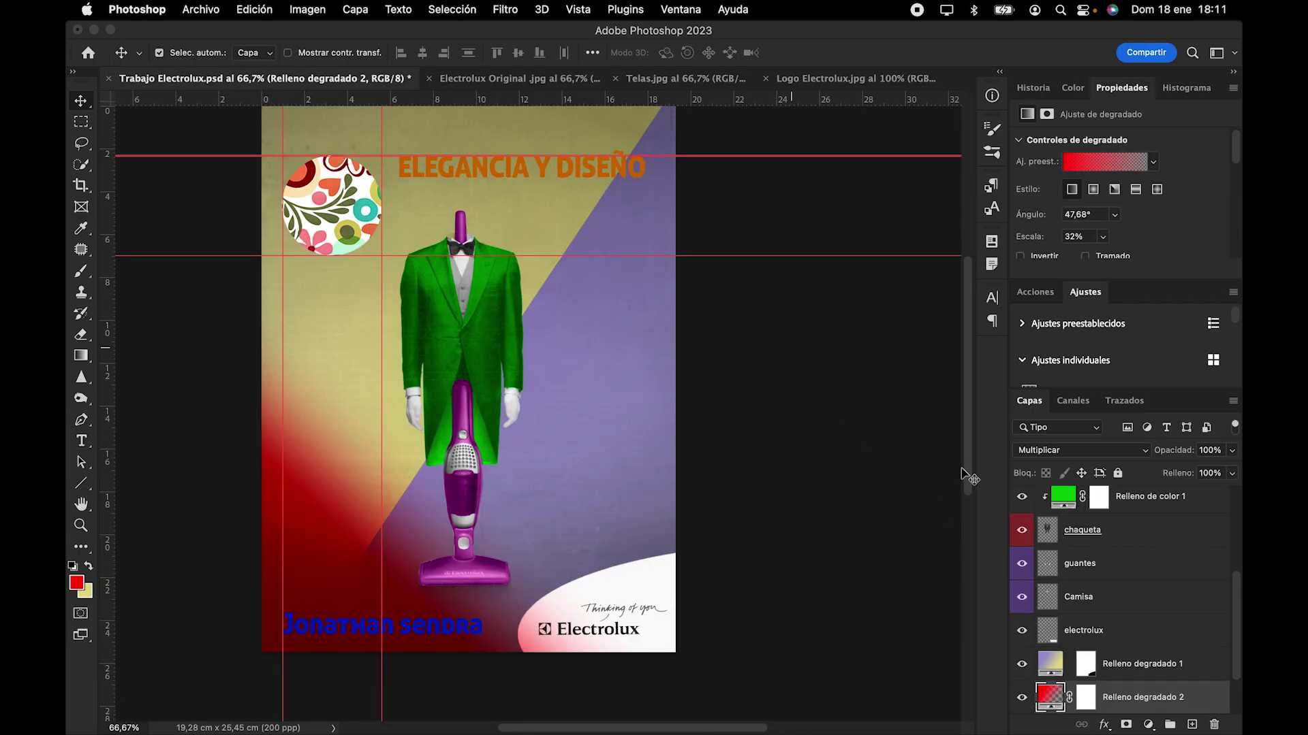
{"action": "left_click_drag", "start_coordinate": [1172, 457], "coordinate": [1121, 461]}
{"action": "scroll", "coordinate": [1190, 518], "scroll_direction": "down", "scroll_amount": 2}
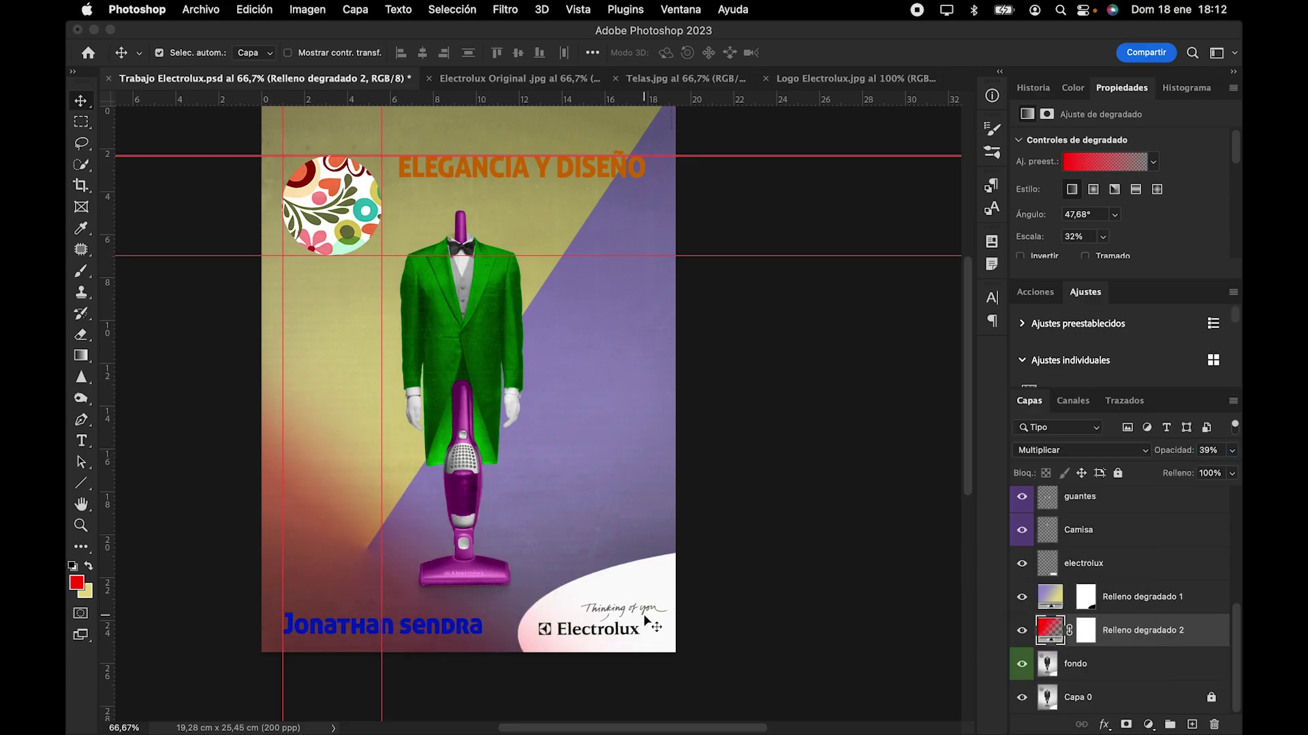
Step: Compare against Electrolux Original, then return to the ad and select the aspiradora layer
{"action": "key", "text": "ctrl+Tab"}
{"action": "scroll", "coordinate": [607, 409], "scroll_direction": "down", "scroll_amount": 2}
{"action": "scroll", "coordinate": [607, 409], "scroll_direction": "up", "scroll_amount": 2}
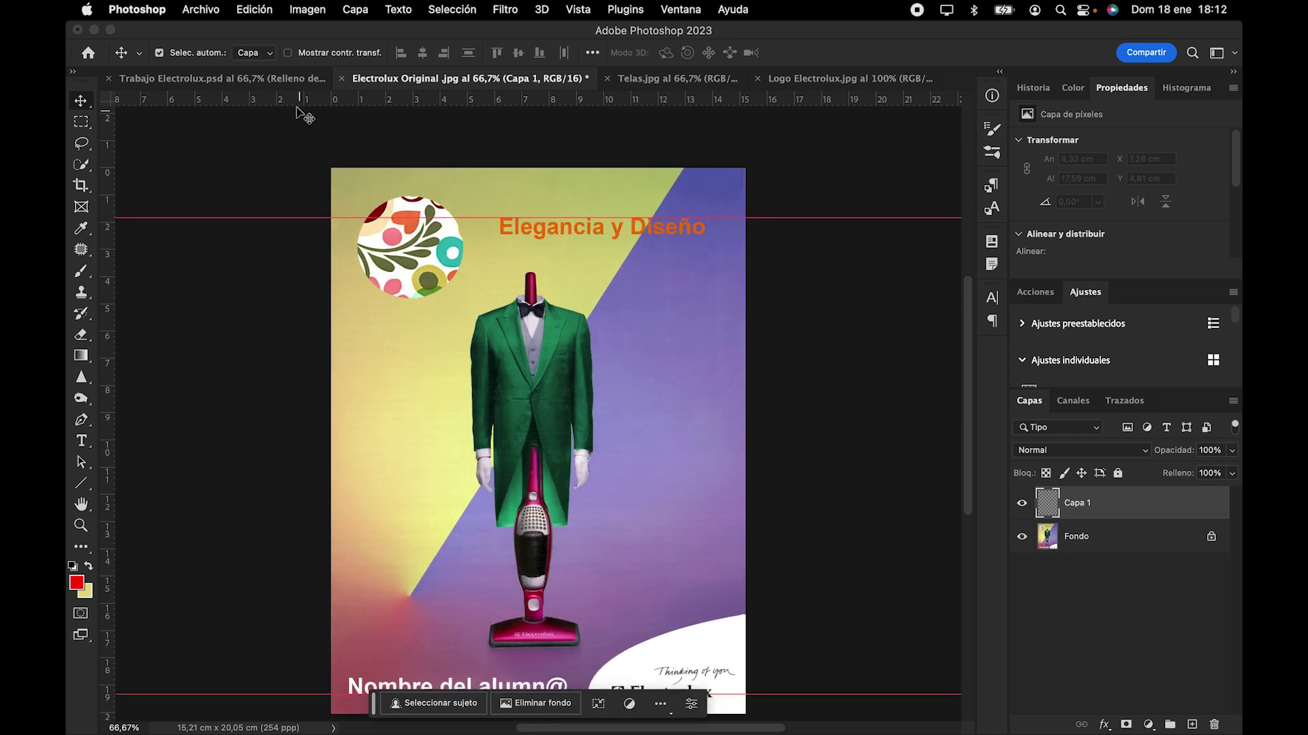
{"action": "left_click", "coordinate": [218, 78]}
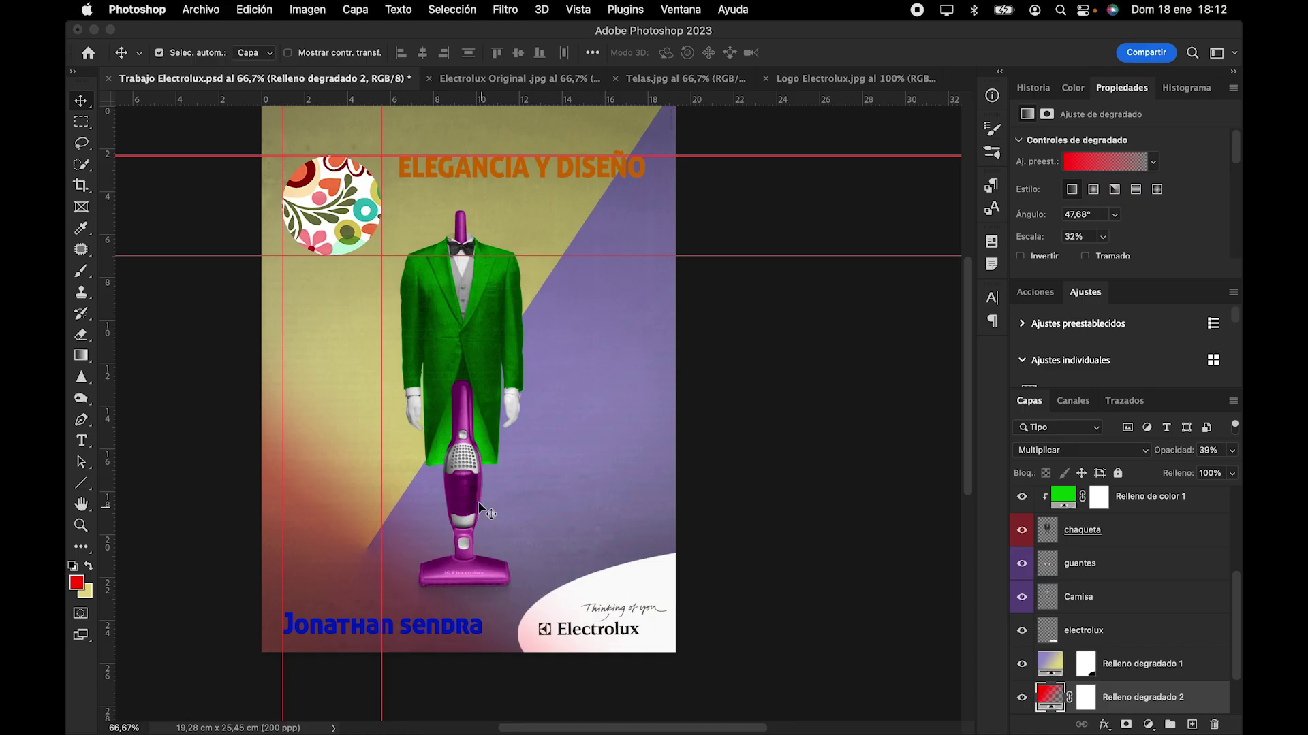
{"action": "scroll", "coordinate": [1129, 570], "scroll_direction": "up", "scroll_amount": 5}
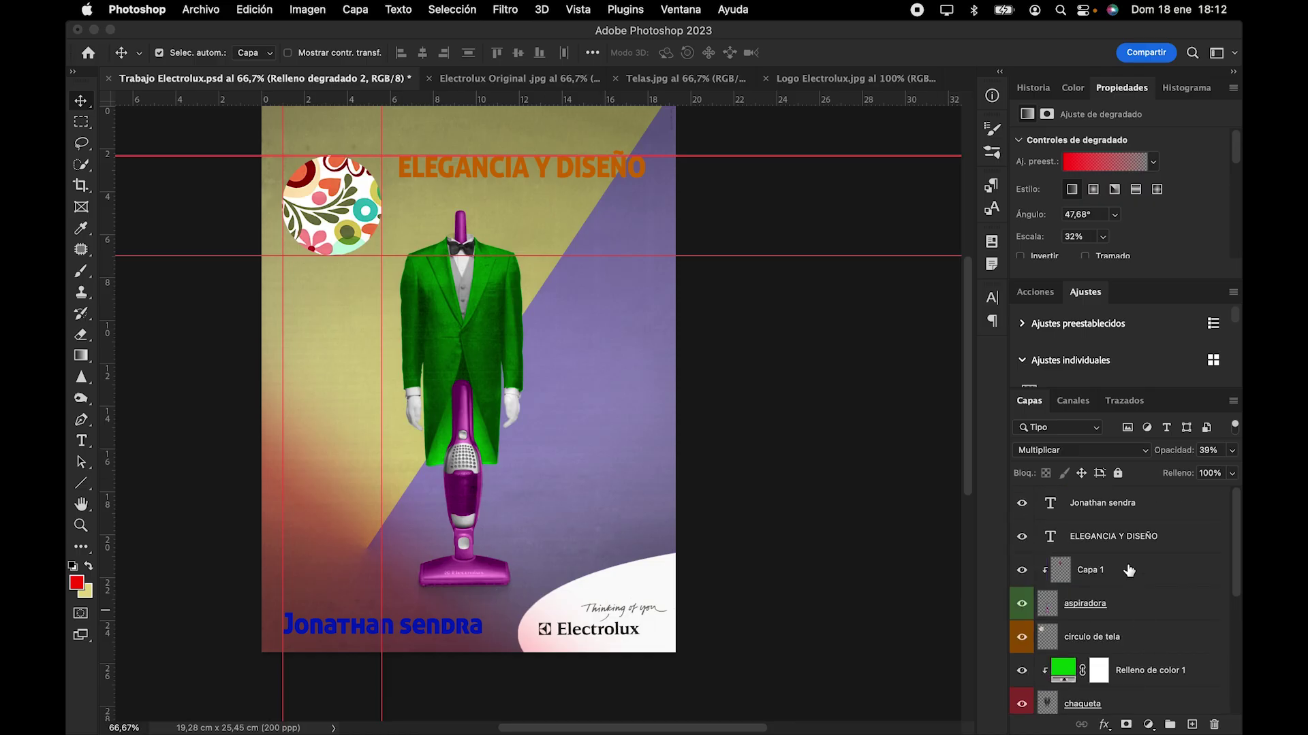
{"action": "left_click", "coordinate": [1145, 613]}
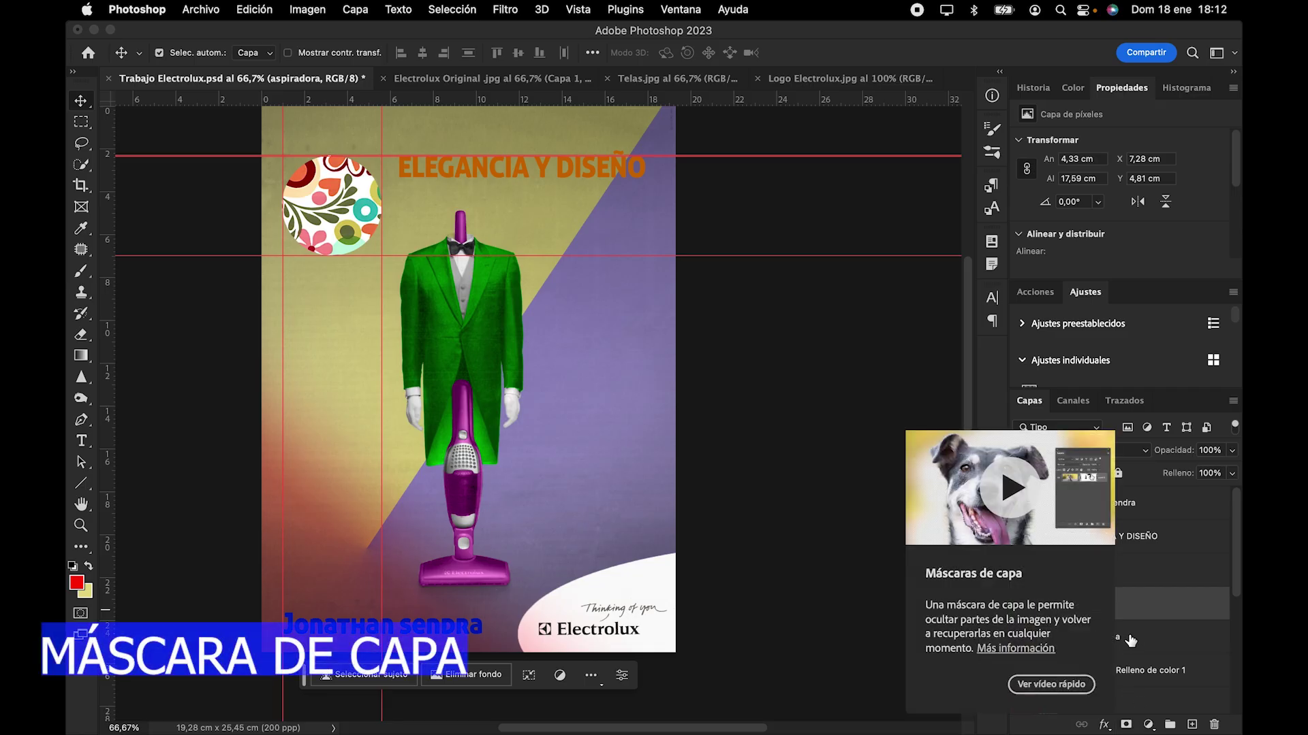
Step: Add a layer mask to the aspiradora layer and zoom in on the vacuum's body
{"action": "left_click", "coordinate": [1126, 725]}
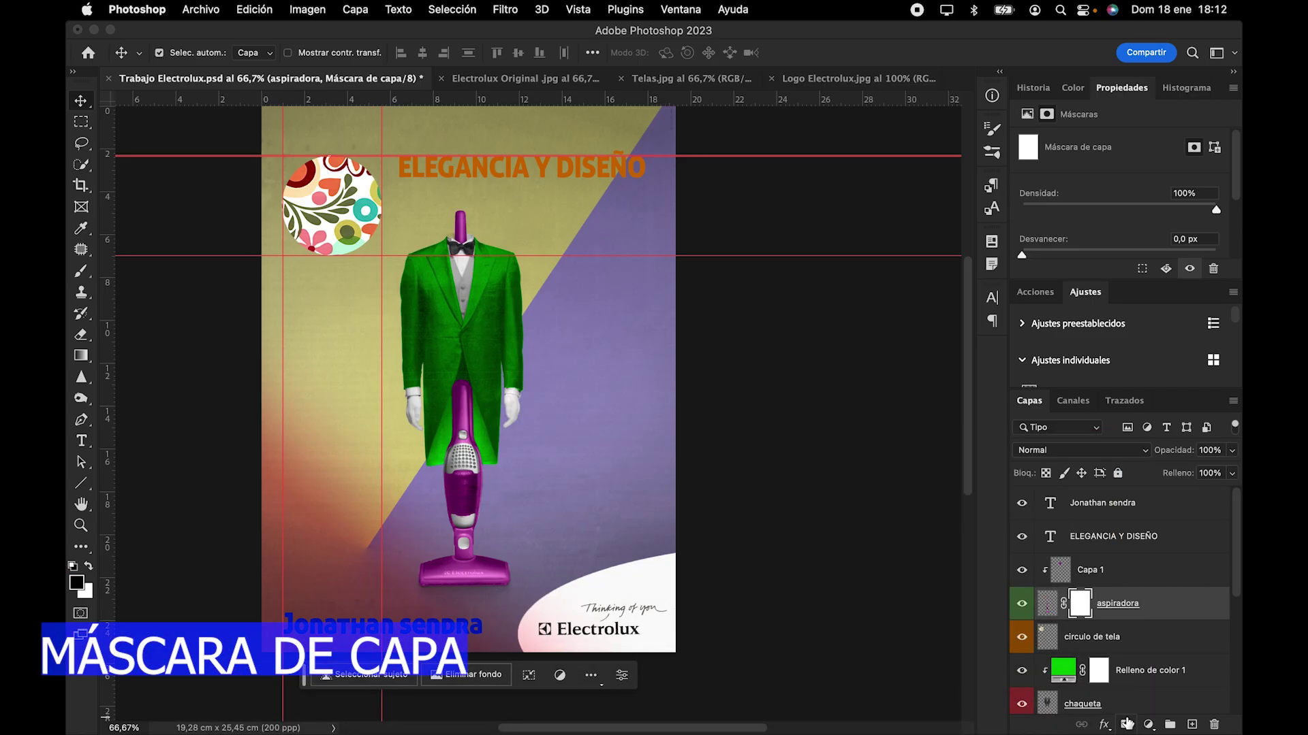
{"action": "key", "text": "super+plus"}
{"action": "key", "text": "super+plus"}
{"action": "key", "text": "super+plus"}
{"action": "scroll", "coordinate": [361, 449], "scroll_direction": "down", "scroll_amount": 5}
{"action": "key", "text": "super+plus"}
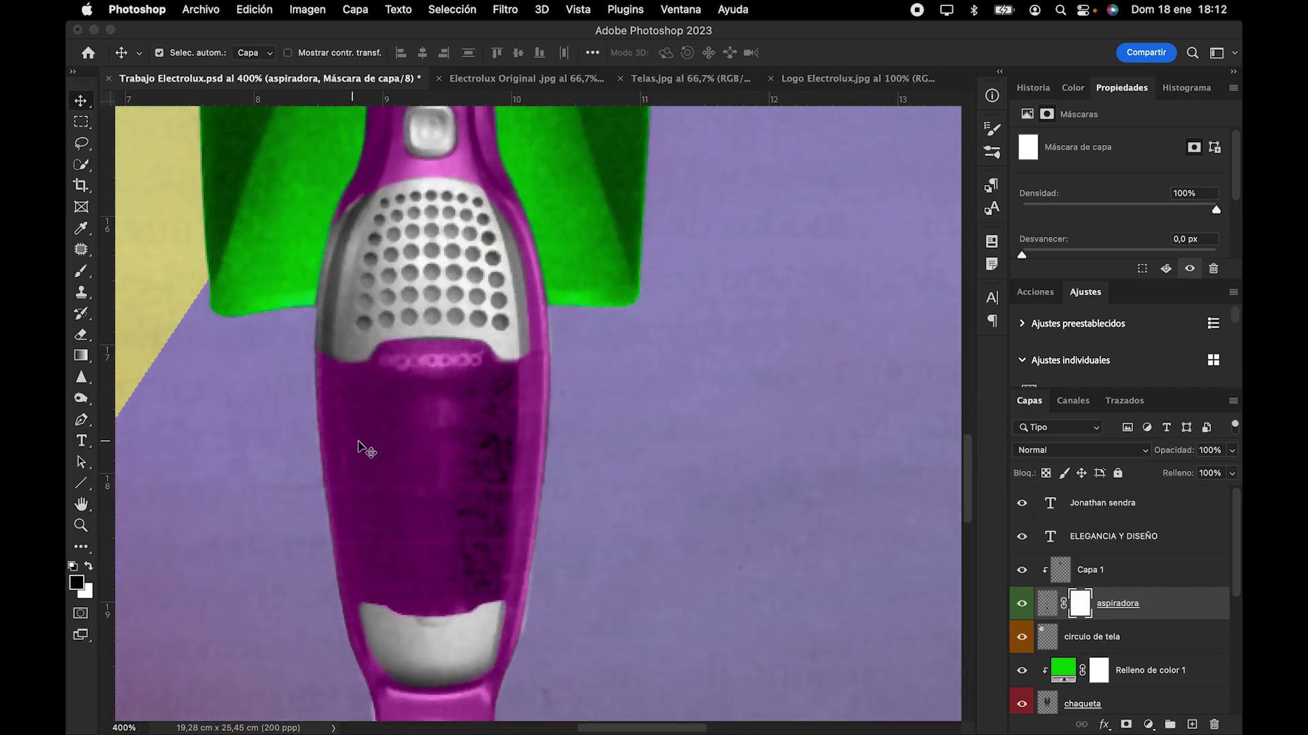
{"action": "left_click", "coordinate": [81, 270]}
{"action": "mouse_move", "coordinate": [431, 409]}
{"action": "left_mouse_down"}
{"action": "mouse_move", "coordinate": [430, 528]}
{"action": "mouse_move", "coordinate": [404, 511]}
{"action": "mouse_move", "coordinate": [349, 419]}
{"action": "mouse_move", "coordinate": [445, 503]}
{"action": "mouse_move", "coordinate": [529, 496]}
{"action": "mouse_move", "coordinate": [545, 448]}
{"action": "left_mouse_up"}
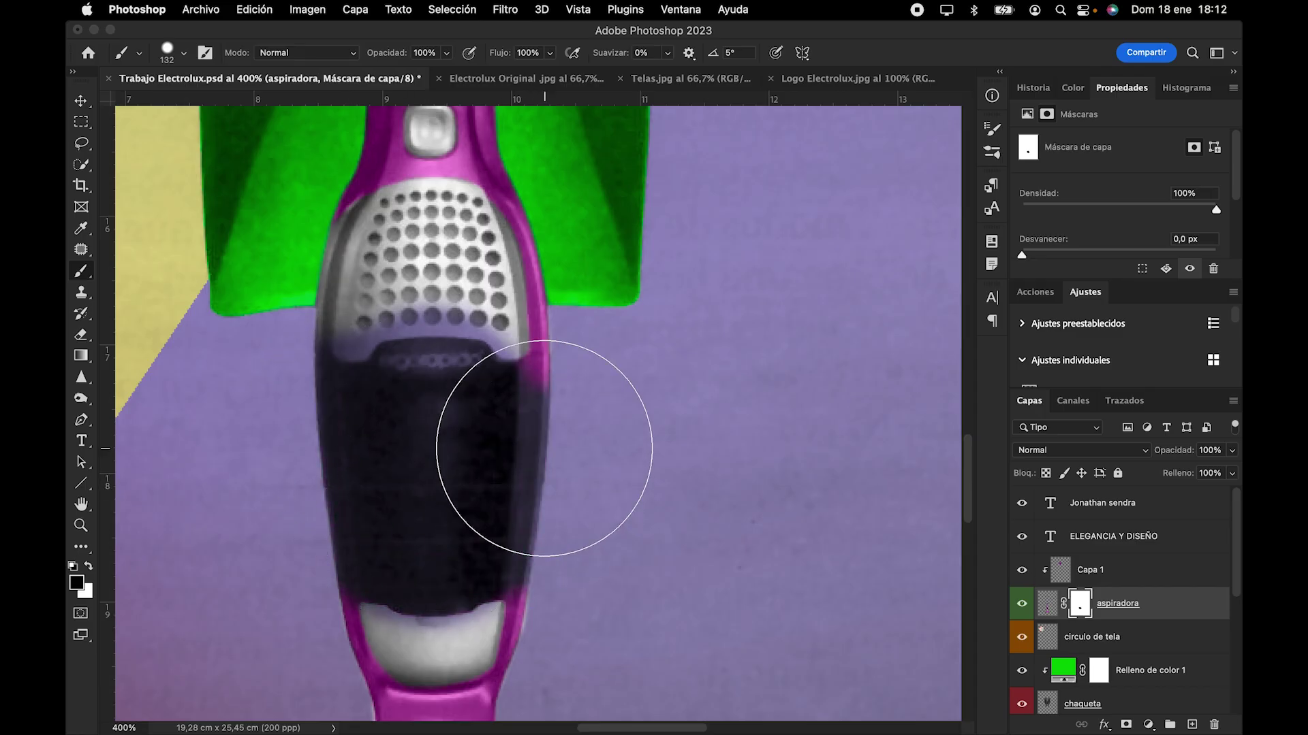
{"action": "key", "text": "super+z"}
Step: With a smaller brush, paint black over the magenta middle of the vacuum body
{"action": "left_click", "coordinate": [167, 53]}
{"action": "left_click_drag", "start_coordinate": [224, 109], "coordinate": [157, 109]}
{"action": "key", "text": "Return"}
{"action": "mouse_move", "coordinate": [484, 357]}
{"action": "left_mouse_down"}
{"action": "mouse_move", "coordinate": [371, 394]}
{"action": "mouse_move", "coordinate": [522, 472]}
{"action": "mouse_move", "coordinate": [436, 497]}
{"action": "left_mouse_up"}
{"action": "scroll", "coordinate": [435, 497], "scroll_direction": "down", "scroll_amount": 3}
{"action": "key", "text": "bracketleft"}
{"action": "key", "text": "bracketleft"}
{"action": "key", "text": "bracketleft"}
{"action": "key", "text": "bracketleft"}
{"action": "key", "text": "bracketleft"}
Step: Switch to white to restore the magenta rim and lower edge, then zoom out to 400%
{"action": "left_click", "coordinate": [88, 566]}
{"action": "key", "text": "super+plus"}
{"action": "key", "text": "super+plus"}
{"action": "mouse_move", "coordinate": [409, 560]}
{"action": "left_mouse_down"}
{"action": "mouse_move", "coordinate": [368, 559]}
{"action": "mouse_move", "coordinate": [543, 518]}
{"action": "mouse_move", "coordinate": [580, 177]}
{"action": "left_mouse_up"}
{"action": "scroll", "coordinate": [545, 409], "scroll_direction": "left", "scroll_amount": 5}
{"action": "scroll", "coordinate": [420, 504], "scroll_direction": "up", "scroll_amount": 3}
{"action": "left_click_drag", "start_coordinate": [461, 257], "coordinate": [395, 232]}
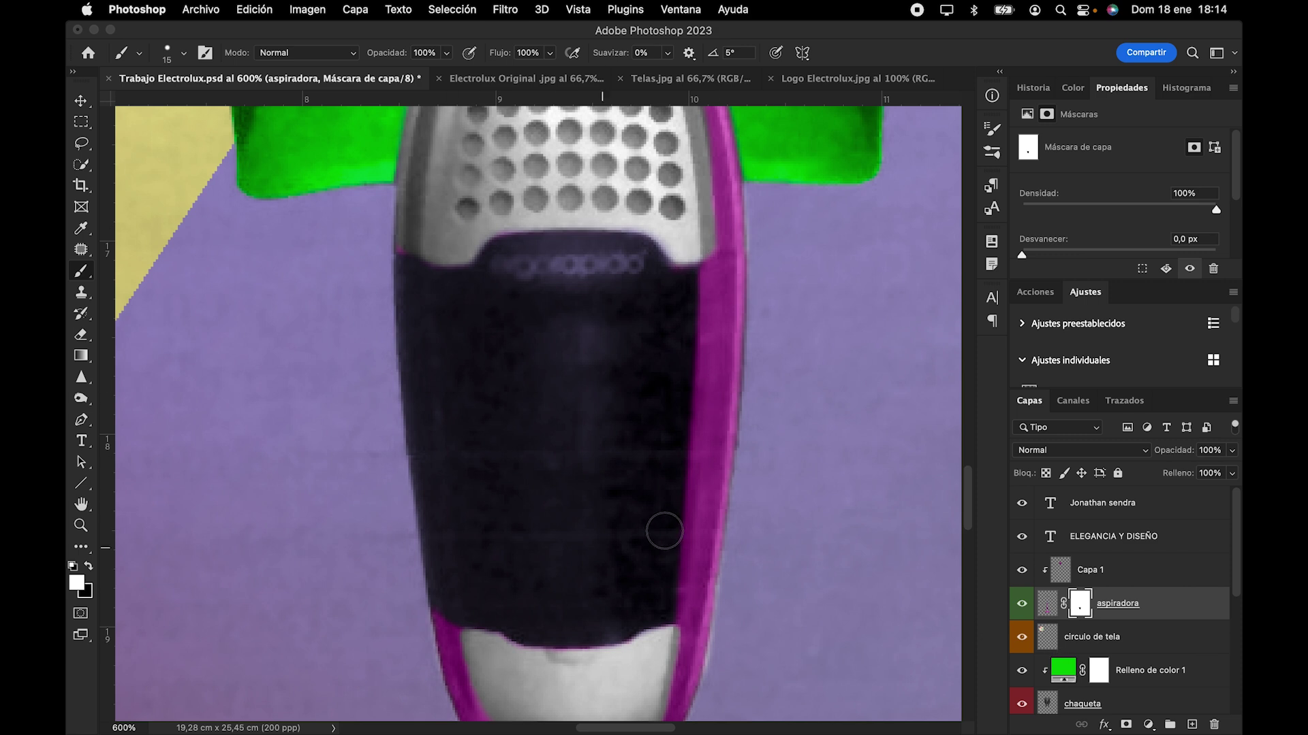
{"action": "key", "text": "super+minus"}
{"action": "key", "text": "super+minus"}
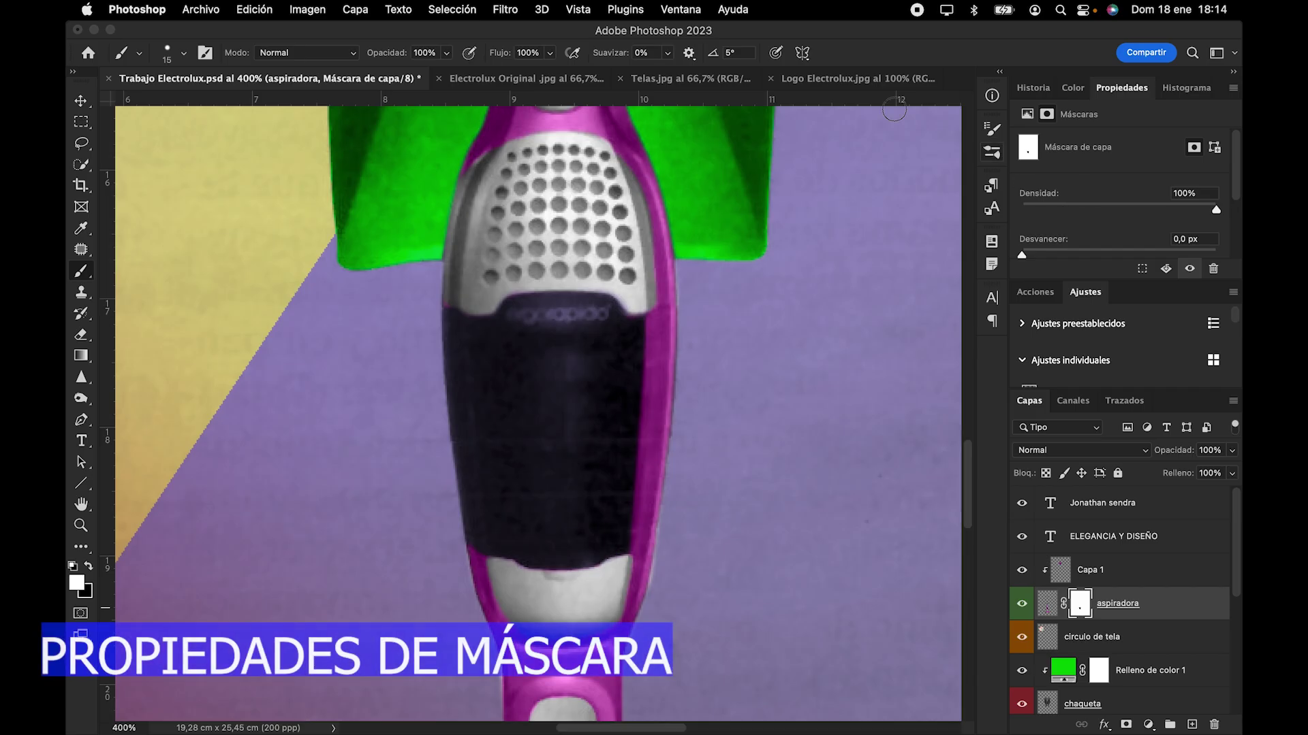
Step: Set the aspiradora mask's density to 84% in the Properties panel
{"action": "left_click", "coordinate": [680, 9]}
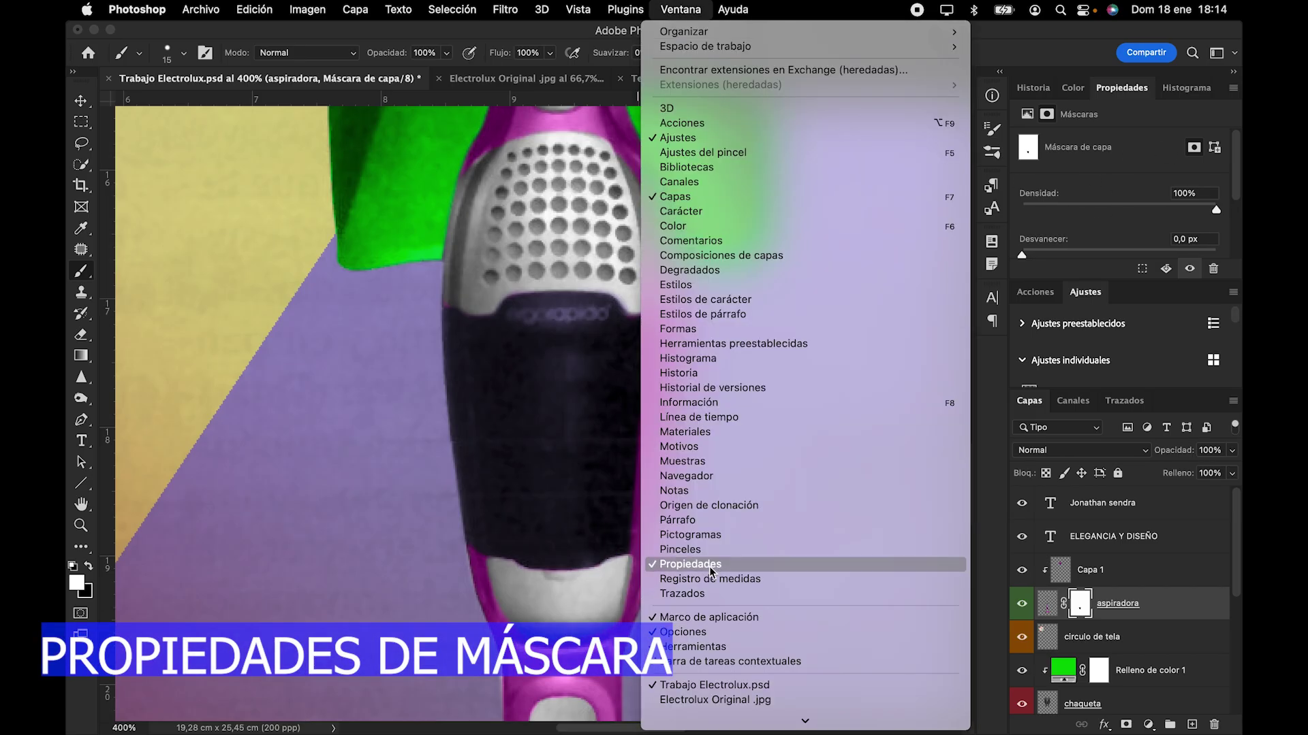
{"action": "left_click", "coordinate": [1083, 174]}
{"action": "left_click", "coordinate": [1104, 204]}
{"action": "left_click_drag", "start_coordinate": [1104, 205], "coordinate": [1166, 209]}
{"action": "left_click", "coordinate": [1047, 205]}
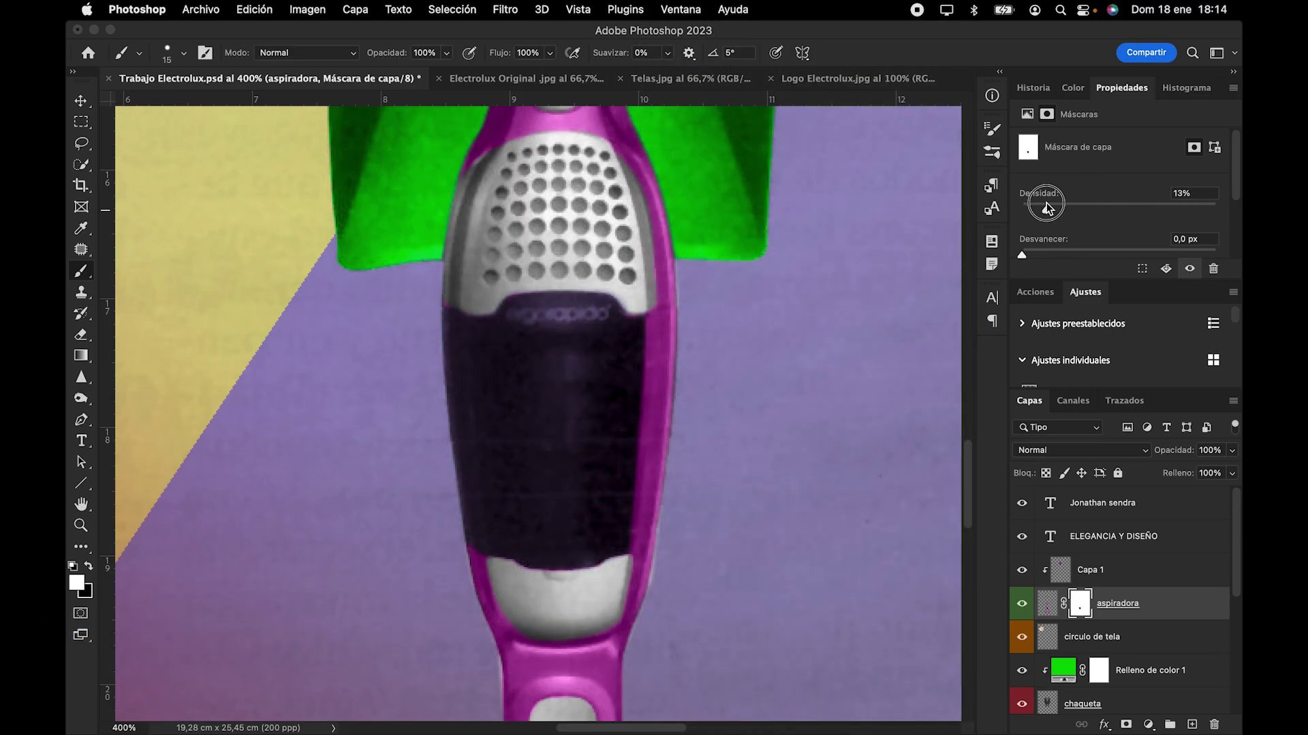
{"action": "left_click", "coordinate": [1189, 207]}
{"action": "left_click_drag", "start_coordinate": [1187, 206], "coordinate": [1167, 208]}
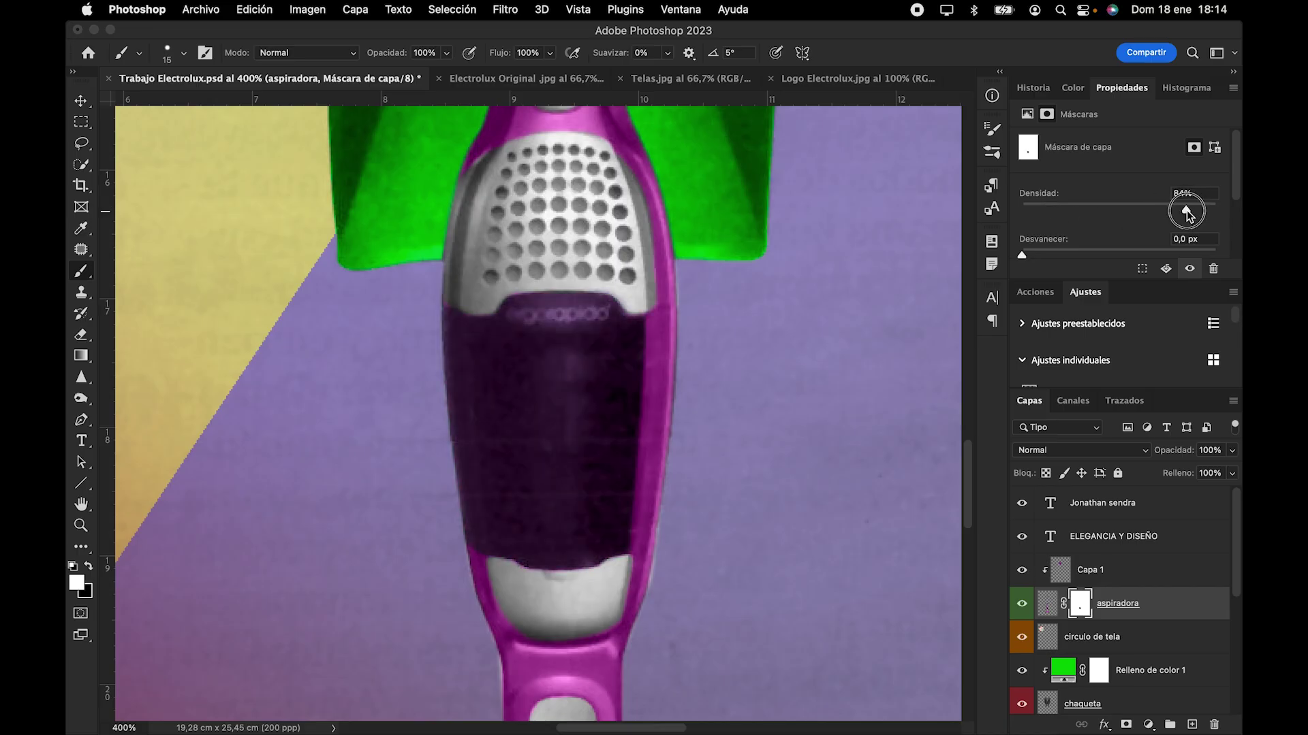
{"action": "left_click", "coordinate": [1186, 207]}
Step: Fit the ad on screen, hide the guides, and bring up Electrolux Original
{"action": "key", "text": "super+0"}
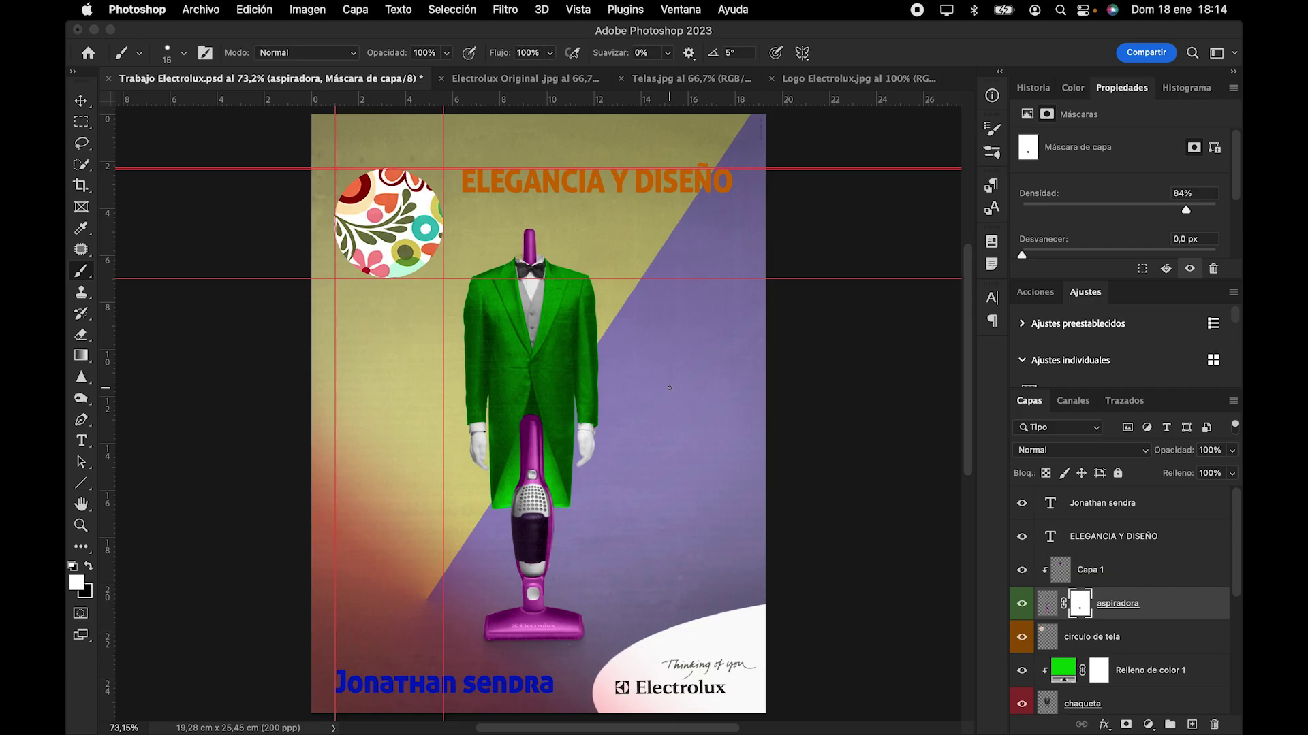
{"action": "key", "text": "super+semicolon"}
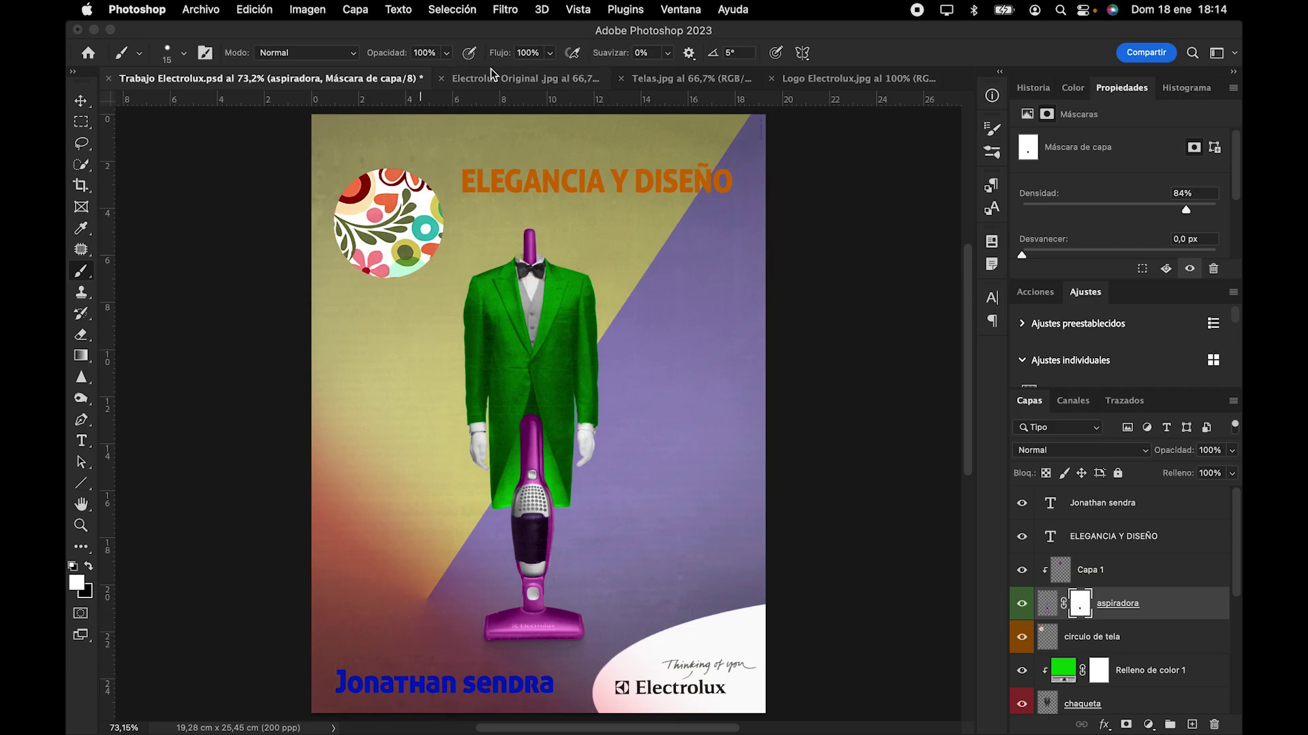
{"action": "left_click", "coordinate": [497, 84]}
{"action": "scroll", "coordinate": [590, 296], "scroll_direction": "down", "scroll_amount": 5}
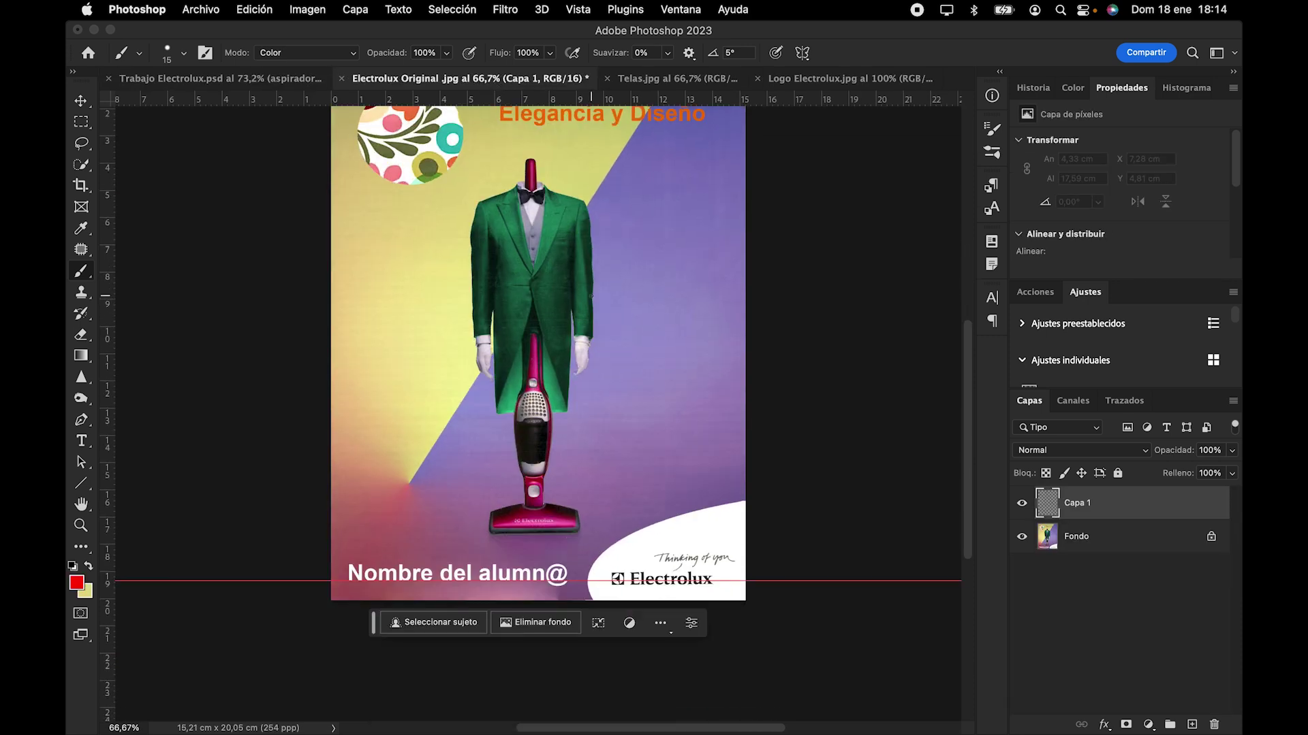
{"action": "scroll", "coordinate": [590, 296], "scroll_direction": "up", "scroll_amount": 2}
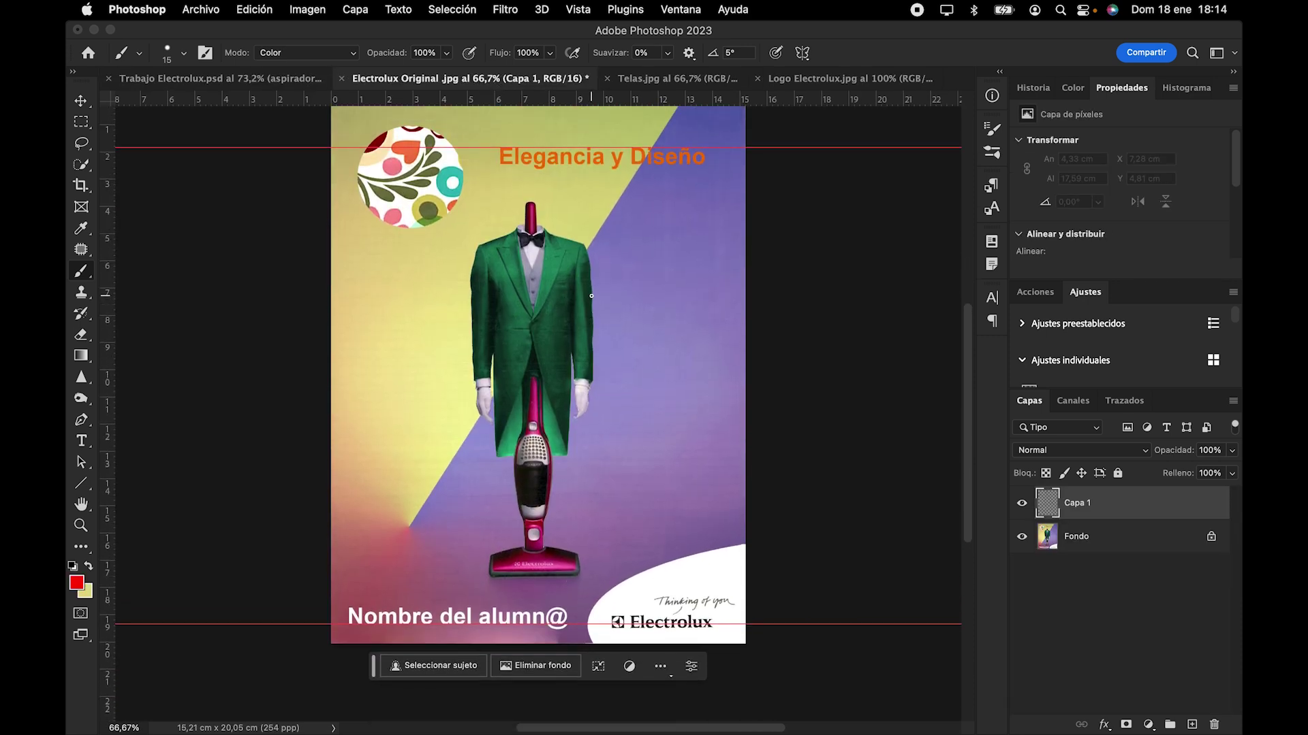
Step: Switch back to Trabajo Electrolux.psd and scroll through its layer stack
{"action": "left_click", "coordinate": [243, 81]}
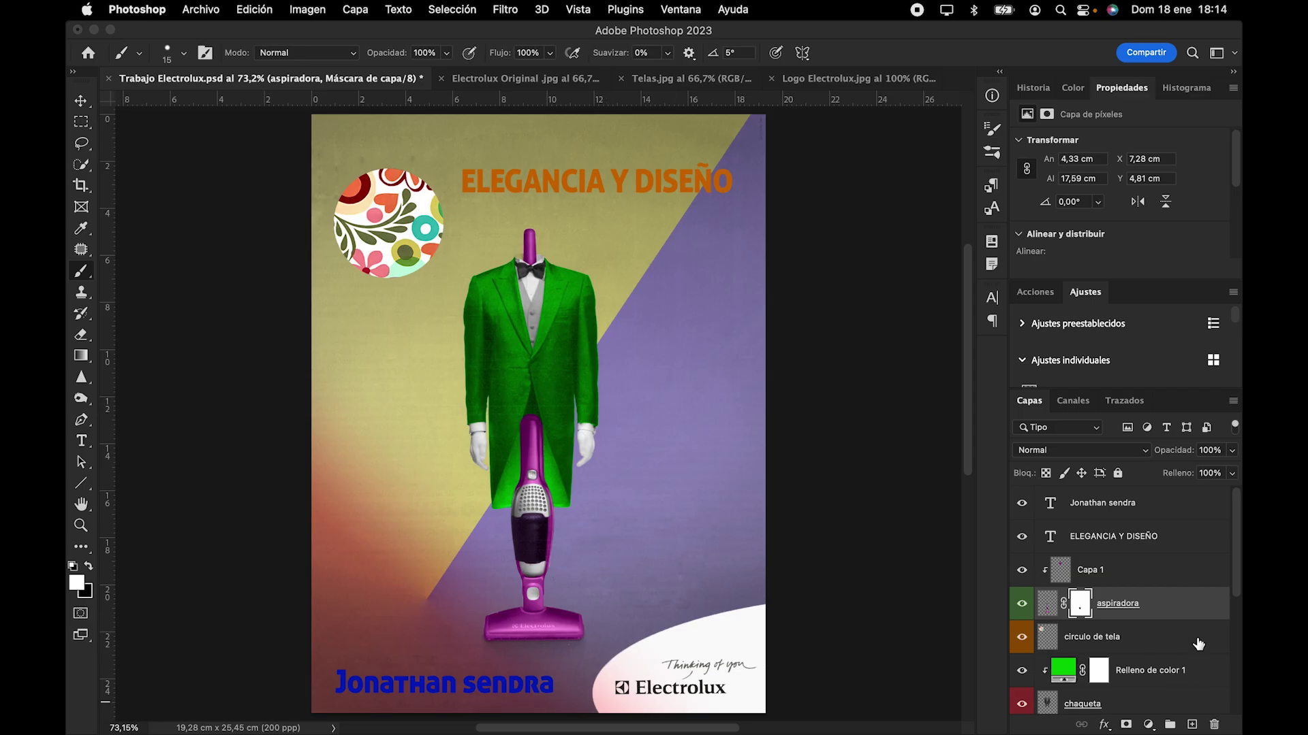
{"action": "scroll", "coordinate": [1171, 587], "scroll_direction": "down", "scroll_amount": 5}
{"action": "scroll", "coordinate": [1171, 588], "scroll_direction": "up", "scroll_amount": 5}
{"action": "scroll", "coordinate": [1171, 588], "scroll_direction": "down", "scroll_amount": 5}
{"action": "scroll", "coordinate": [1171, 588], "scroll_direction": "up", "scroll_amount": 3}
{"action": "scroll", "coordinate": [1171, 588], "scroll_direction": "up", "scroll_amount": 3}
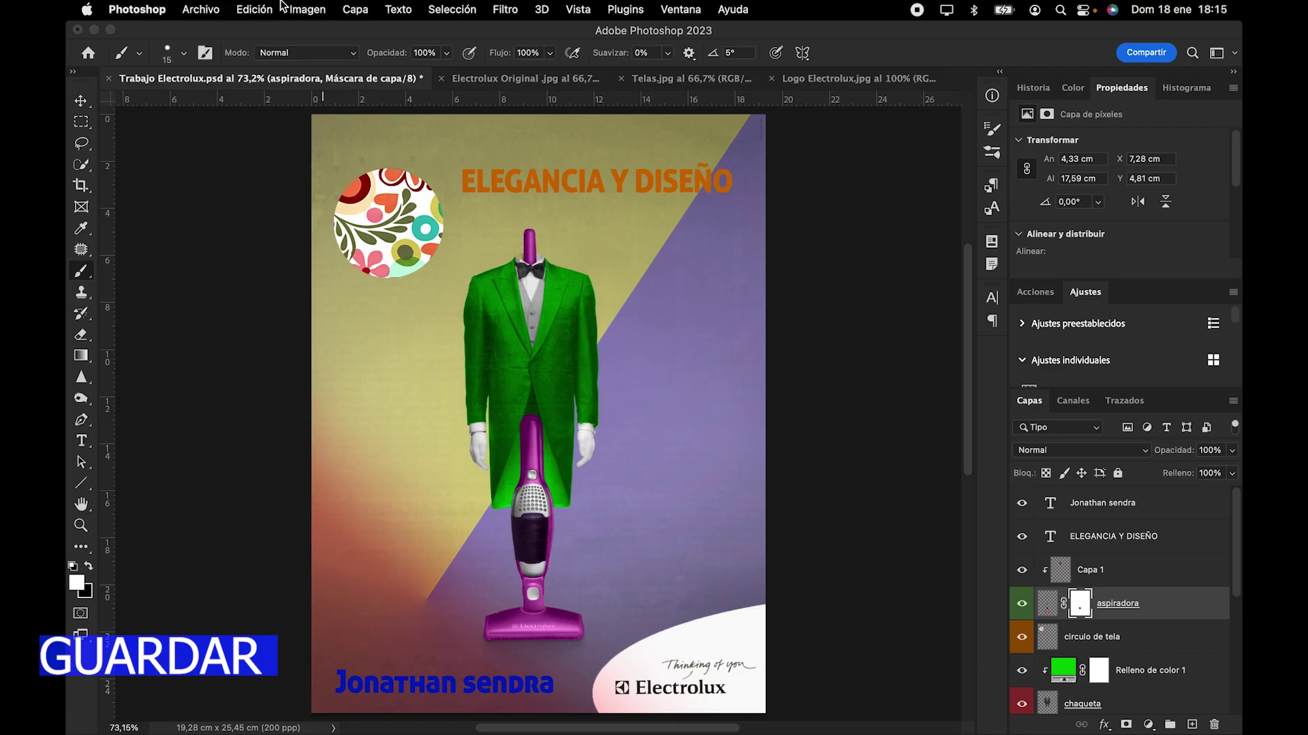
{"action": "left_click", "coordinate": [200, 9]}
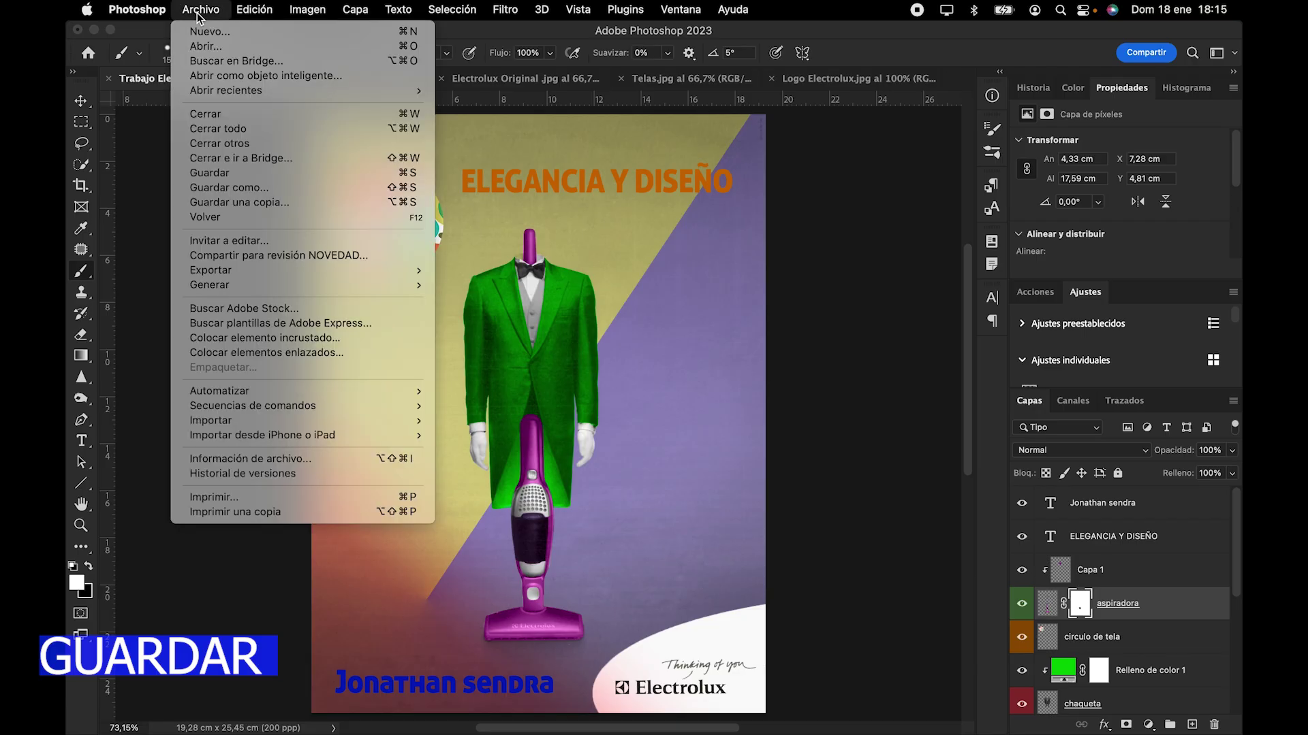
Step: Save a JPEG copy named 'trabajo electrolux final' at maximum quality 12
{"action": "left_click", "coordinate": [279, 204]}
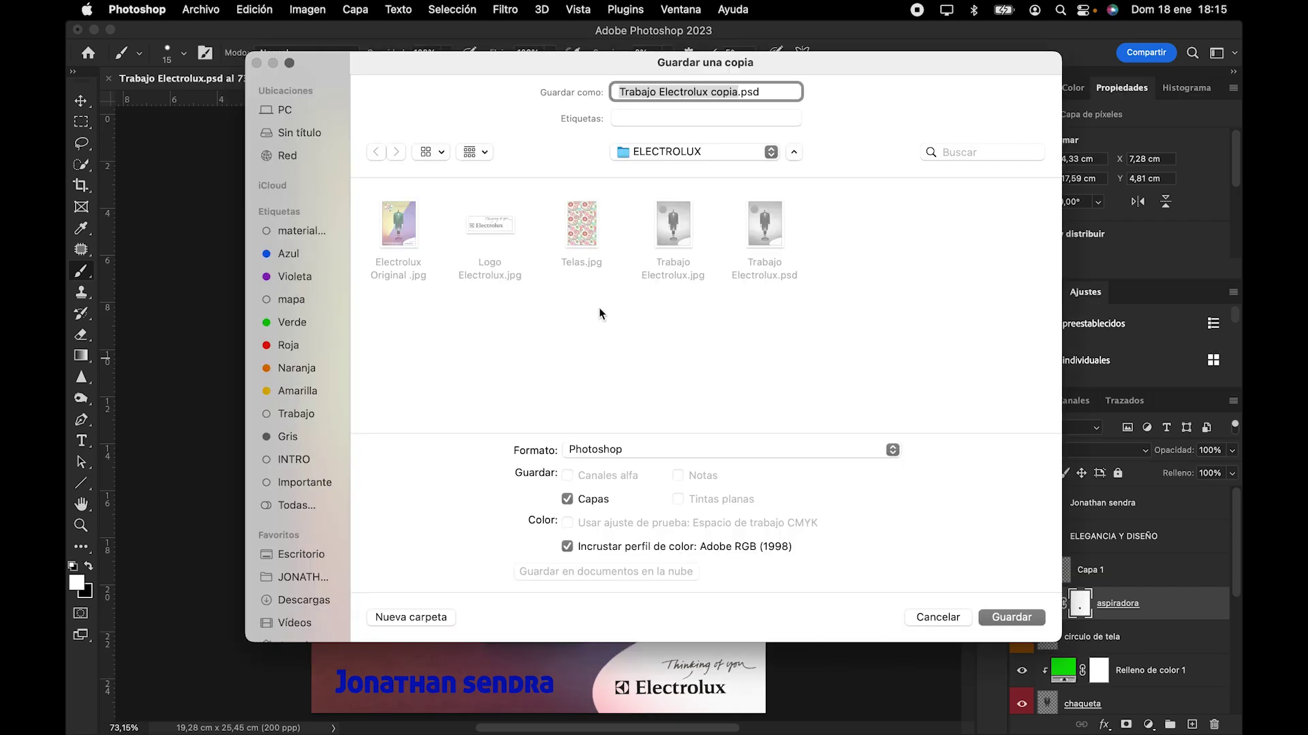
{"action": "left_click", "coordinate": [679, 456]}
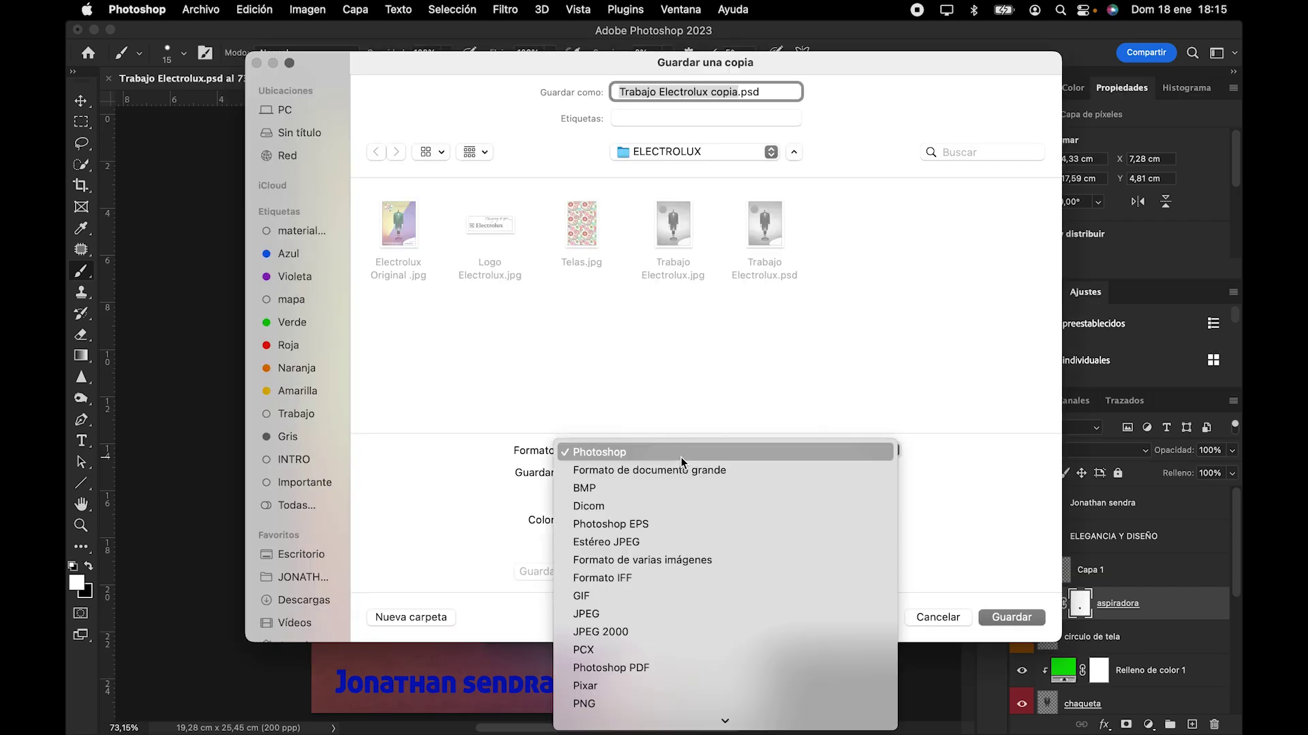
{"action": "left_click", "coordinate": [622, 614]}
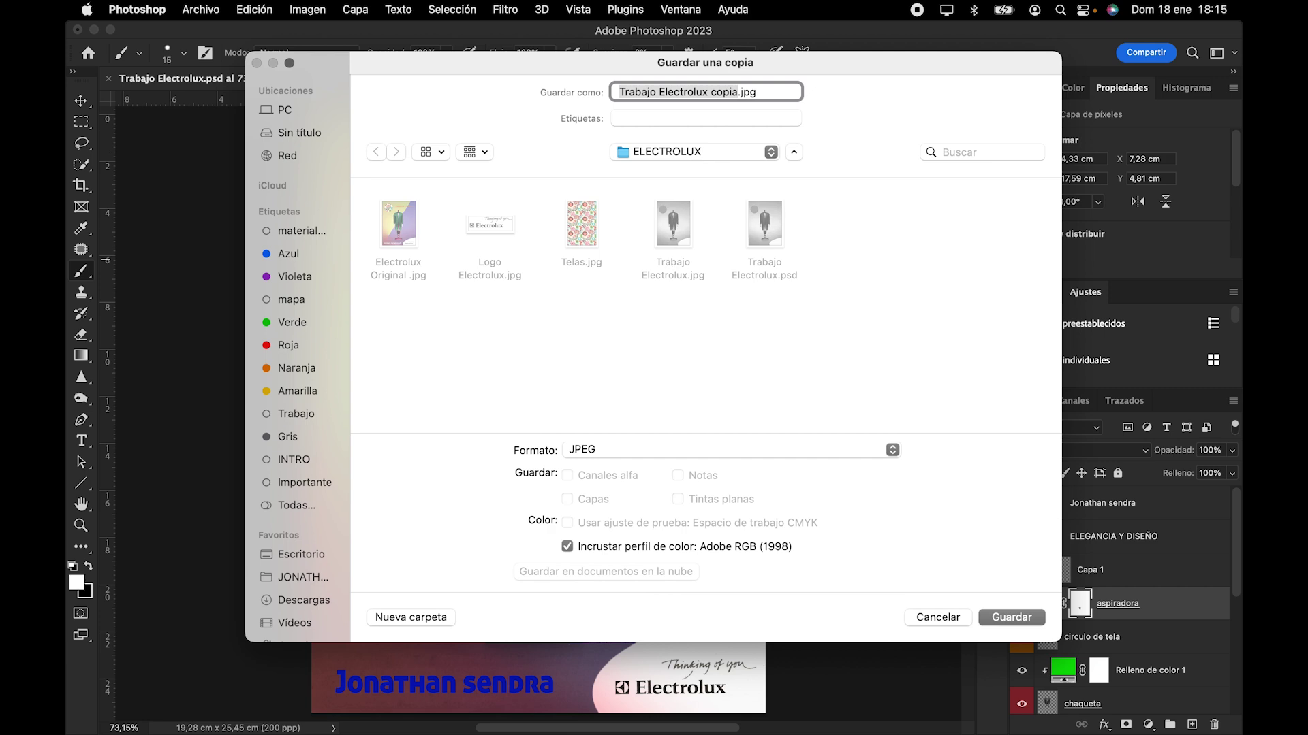
{"action": "type", "text": "trabajo"}
{"action": "type", "text": " electr"}
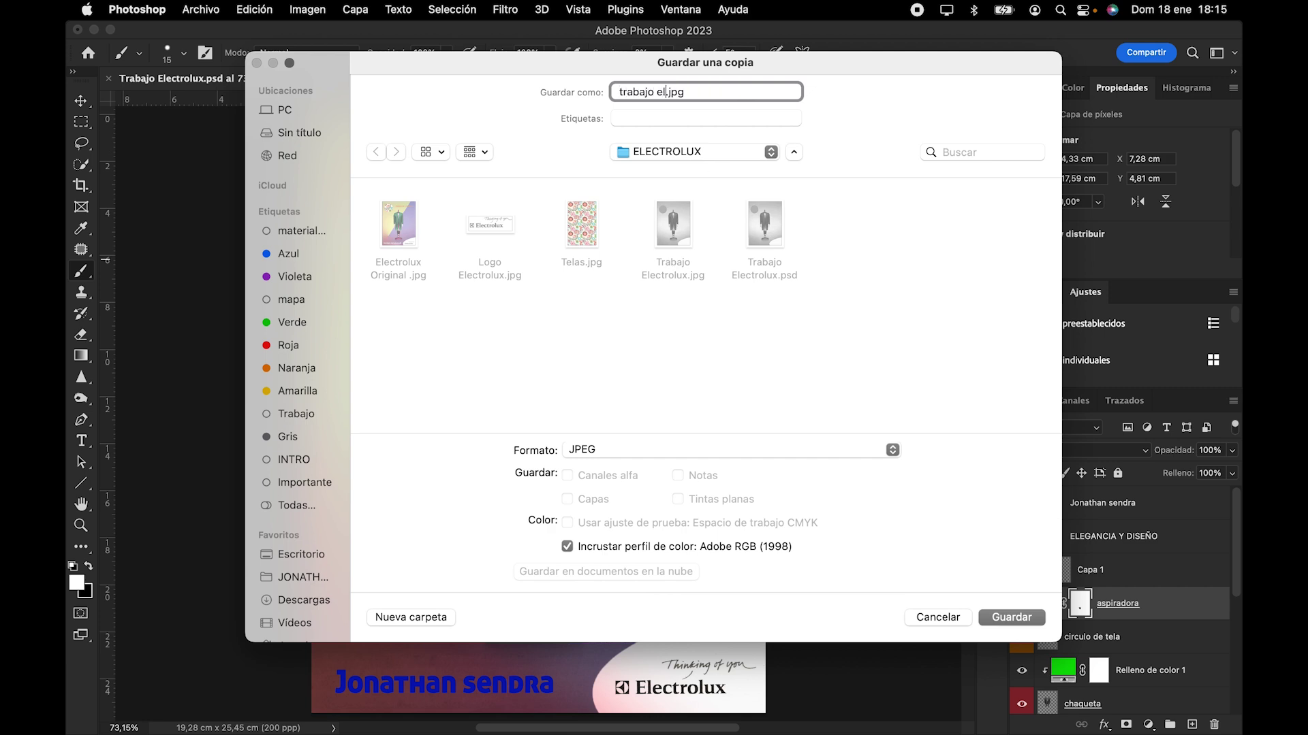
{"action": "type", "text": "olux final"}
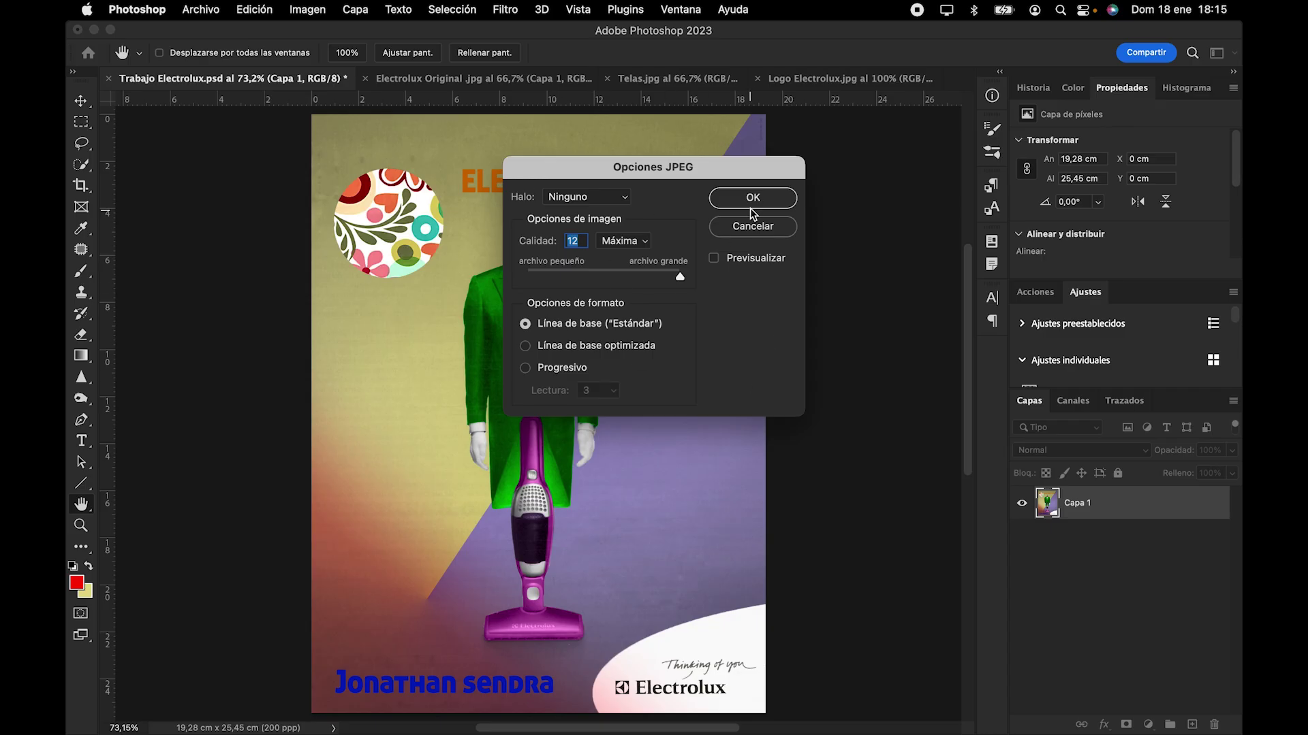
{"action": "left_click", "coordinate": [752, 212]}
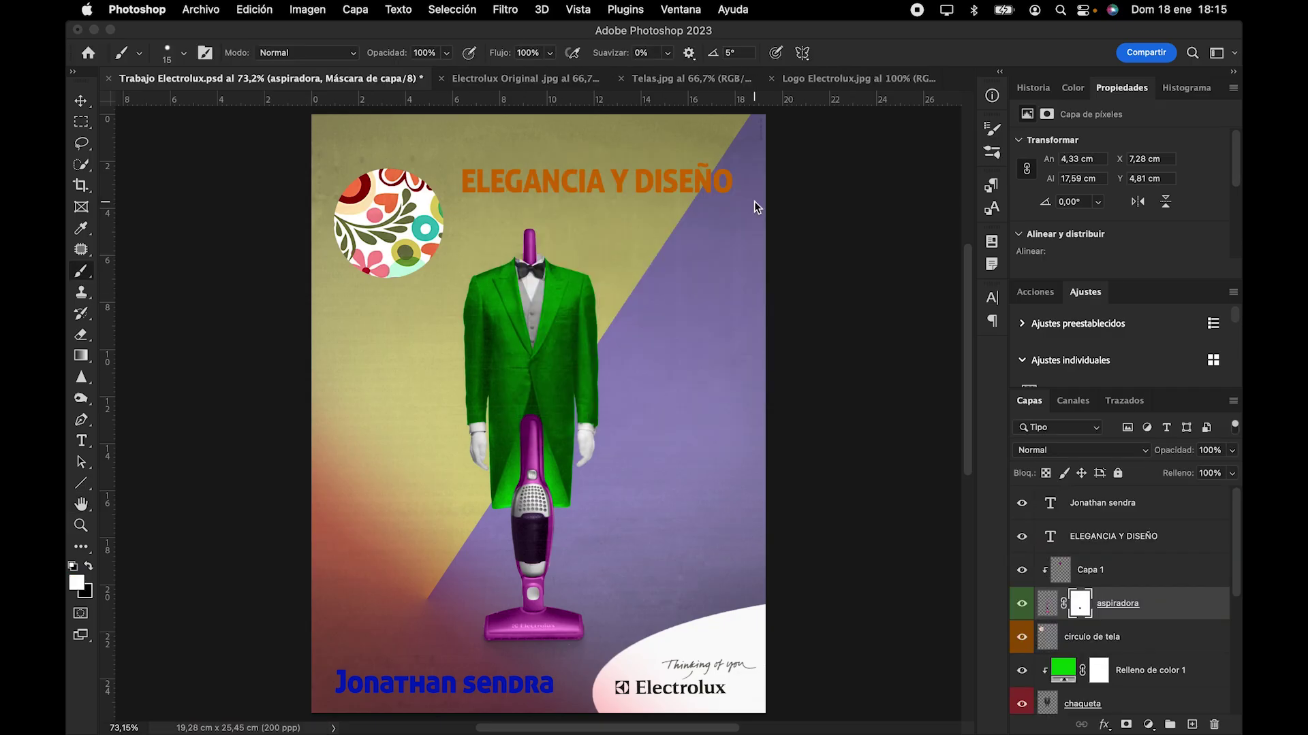
Step: Save the ad as 'Trabajo Electrolux final.psd', keeping maximum compatibility
{"action": "left_click", "coordinate": [196, 15]}
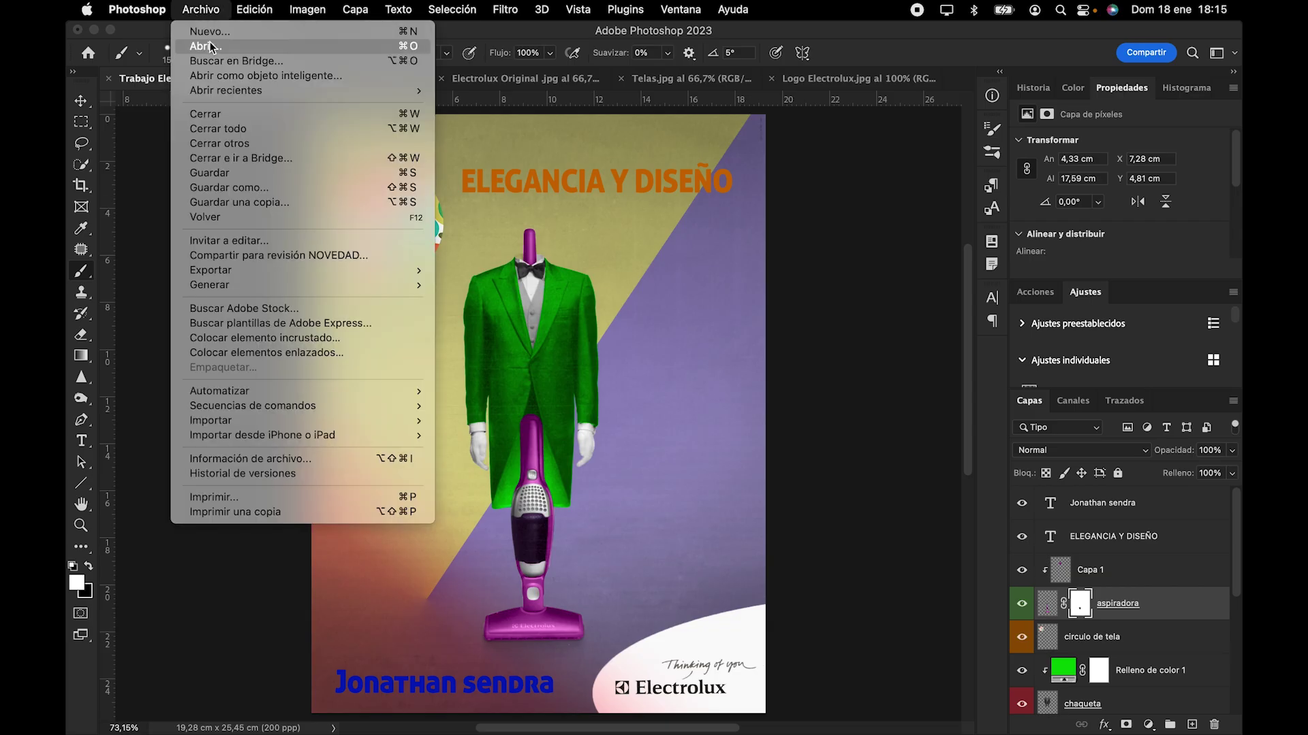
{"action": "left_click", "coordinate": [283, 190]}
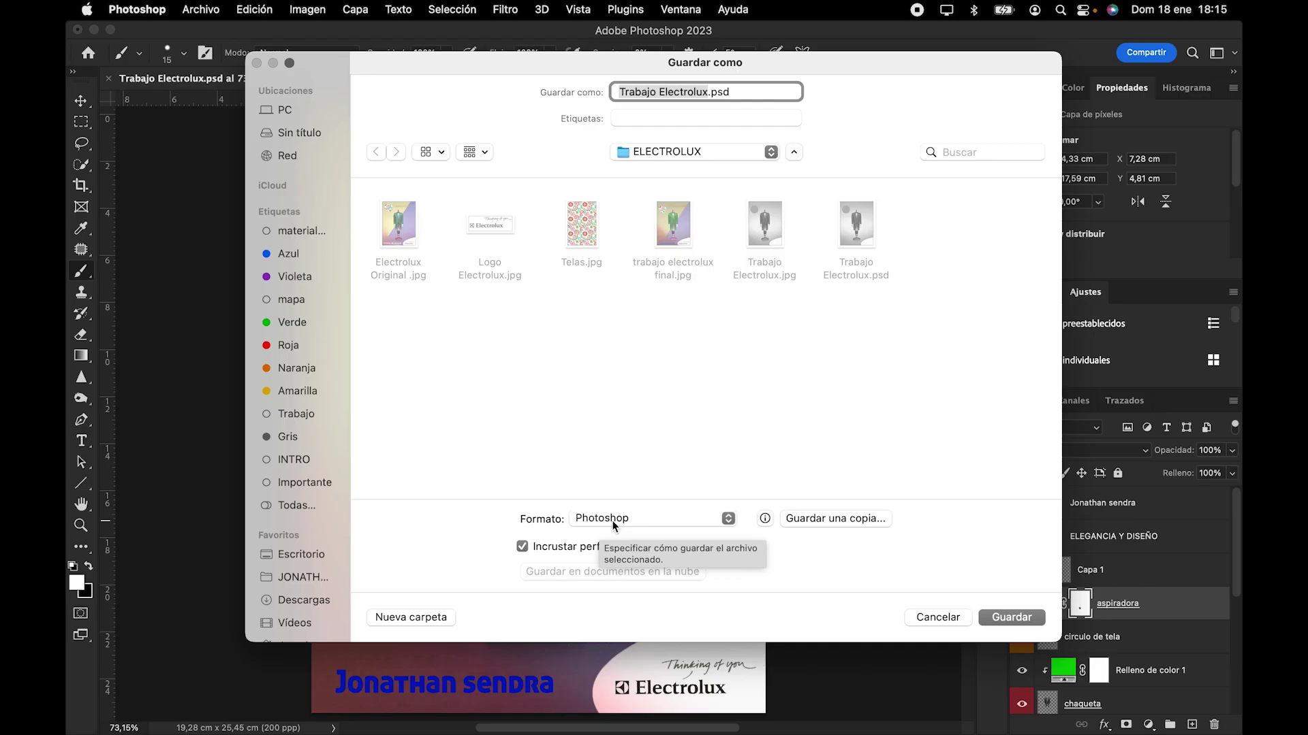
{"action": "left_click", "coordinate": [851, 281]}
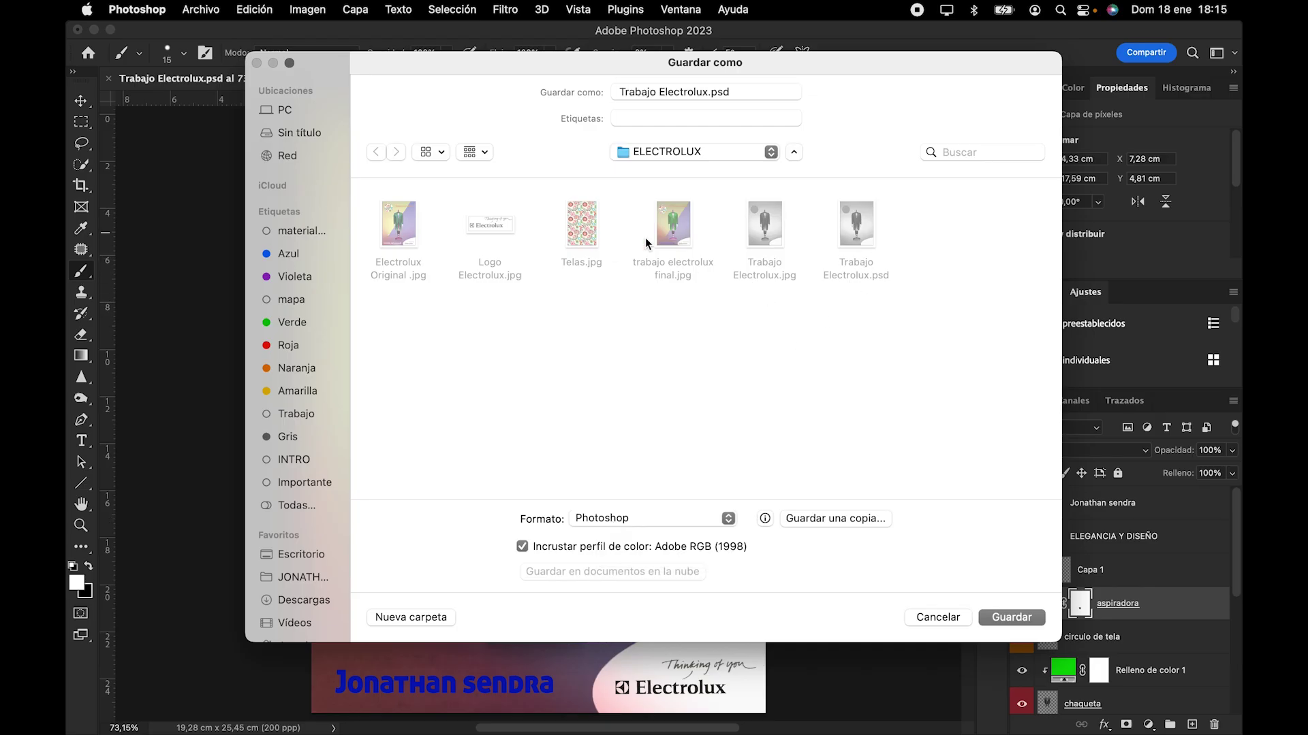
{"action": "left_click", "coordinate": [707, 93]}
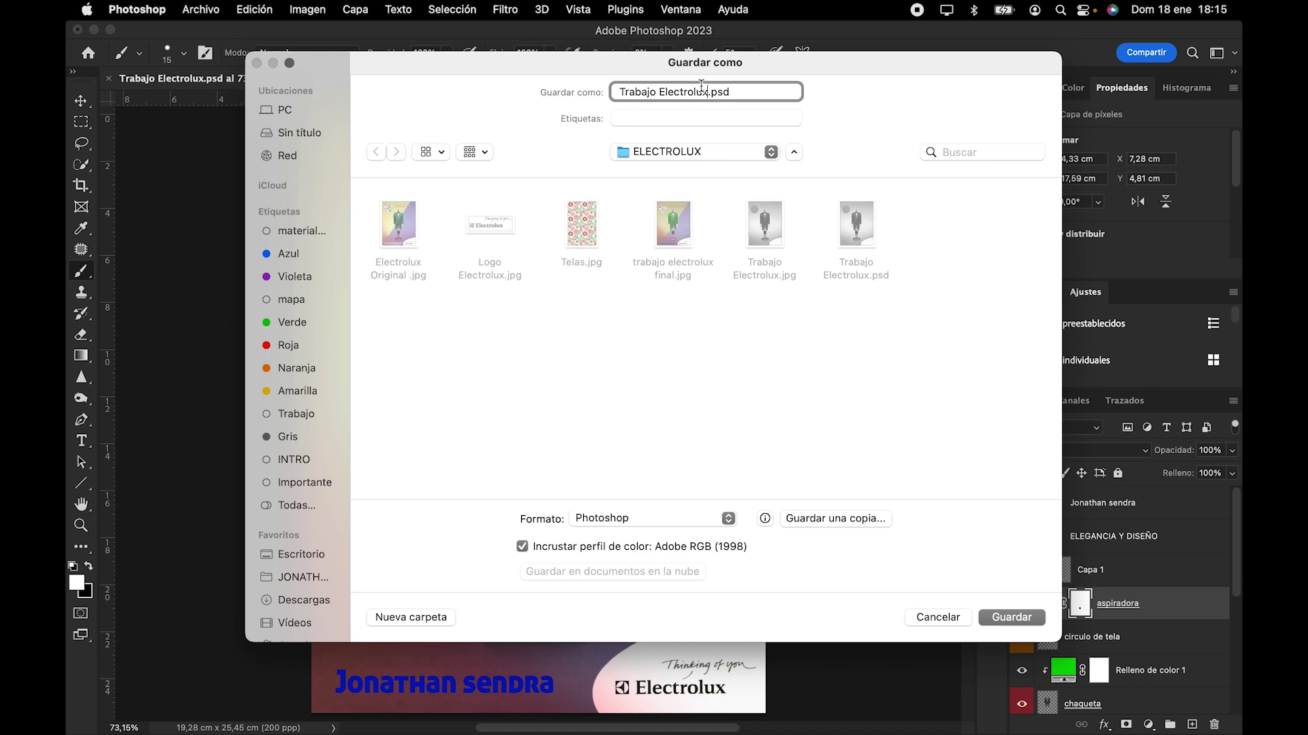
{"action": "type", "text": "final"}
{"action": "key", "text": "Return"}
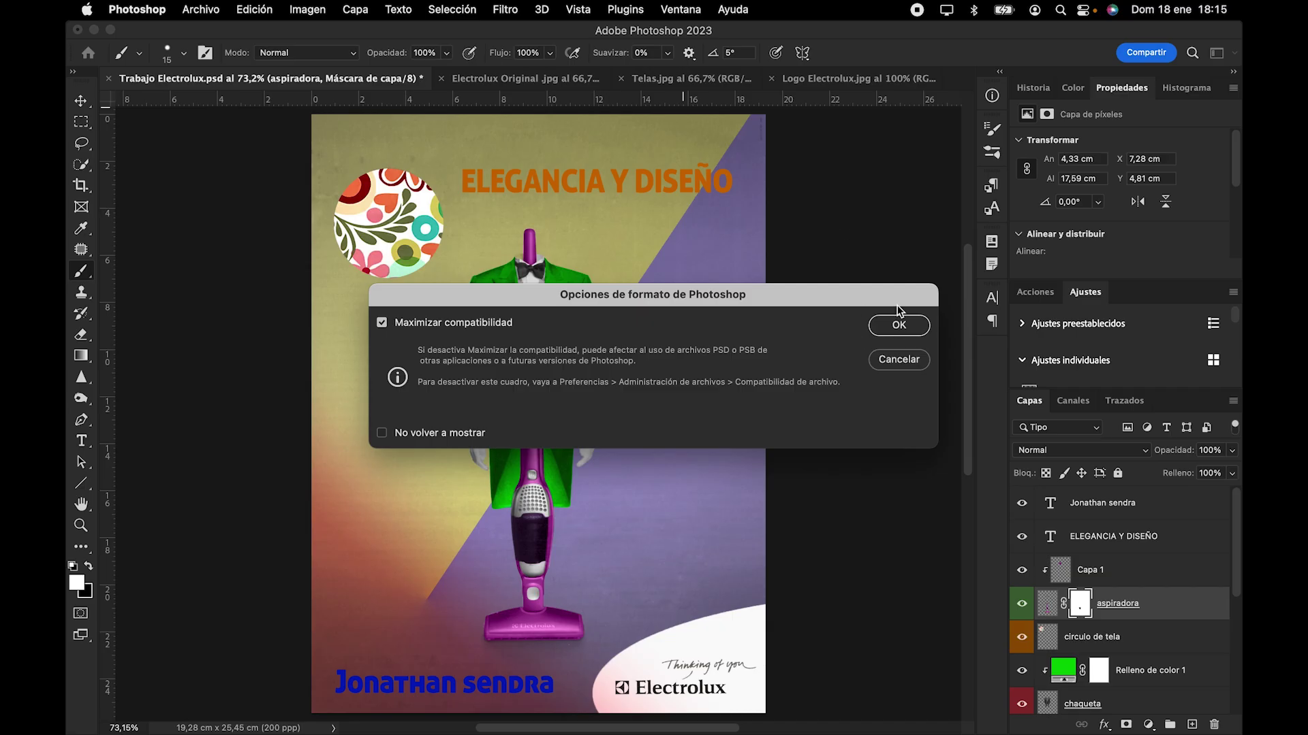
{"action": "left_click", "coordinate": [898, 320]}
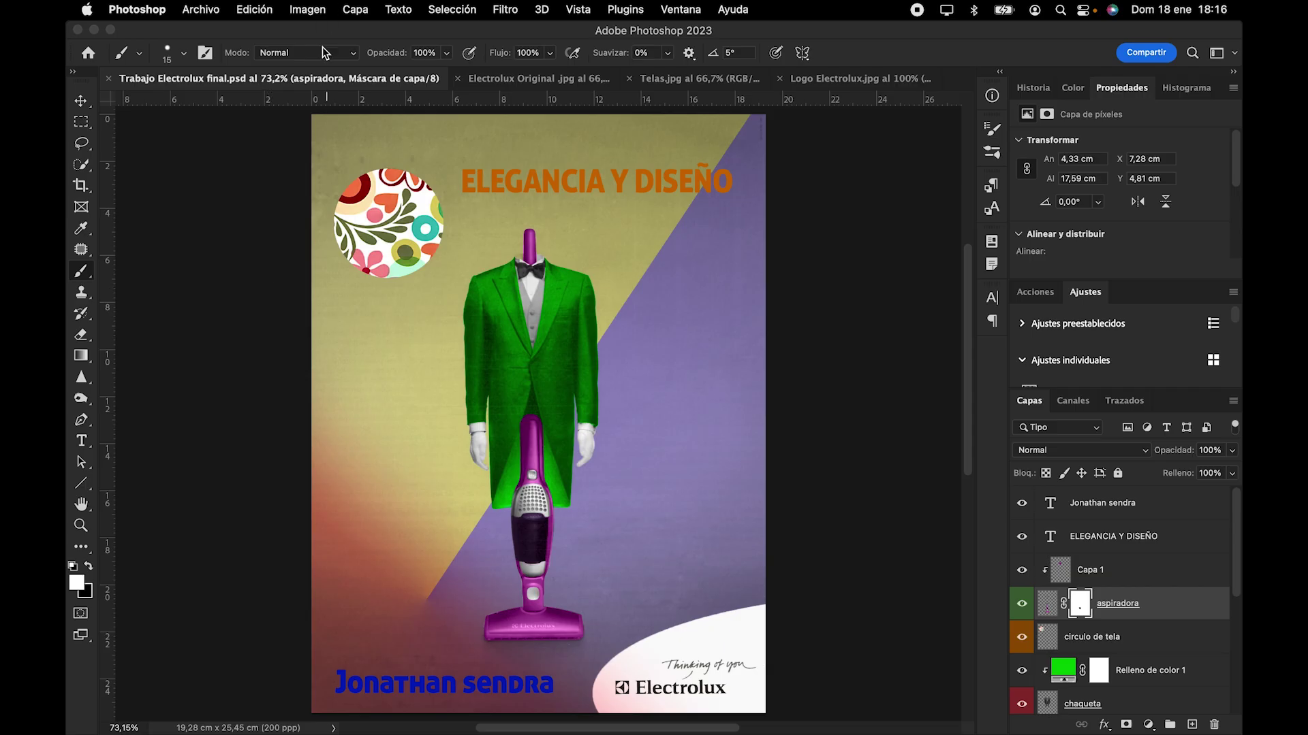
{"action": "left_click", "coordinate": [302, 11]}
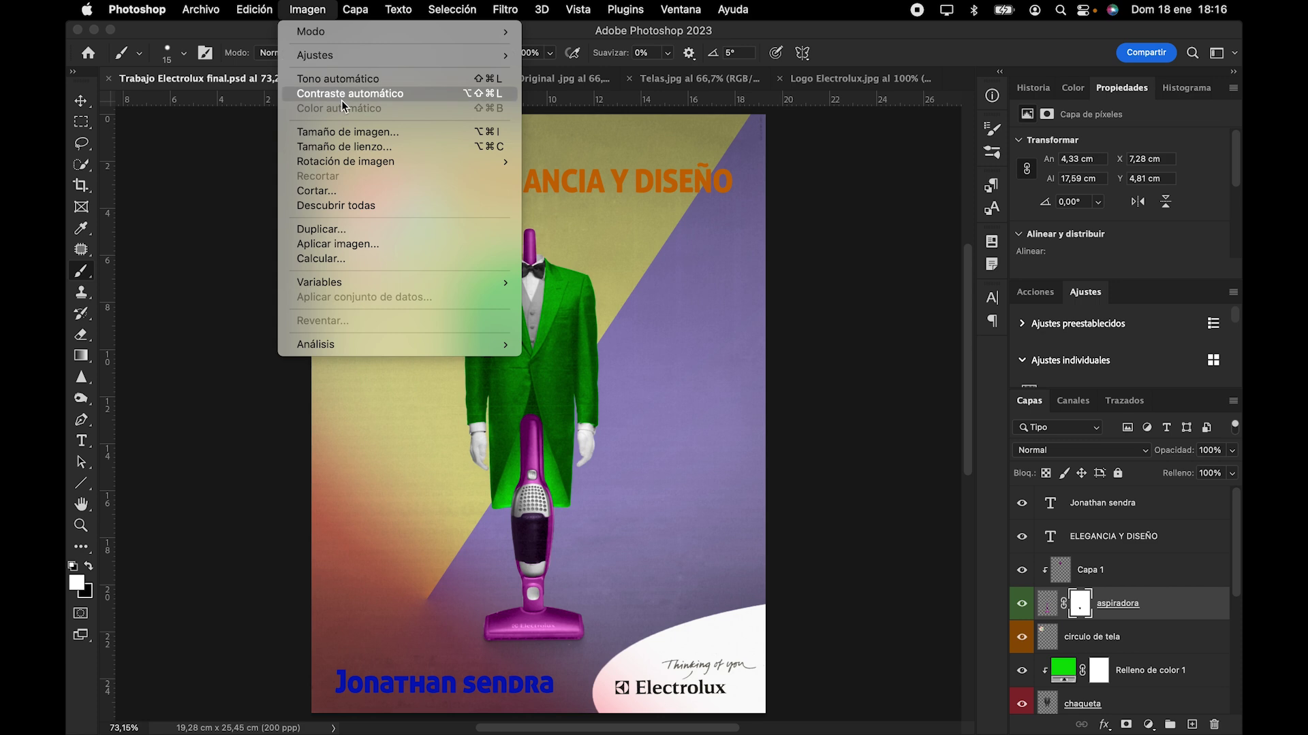
Step: Resample the image from 200 to 254 pixels/inch, then fit the poster in the window
{"action": "left_click", "coordinate": [355, 137]}
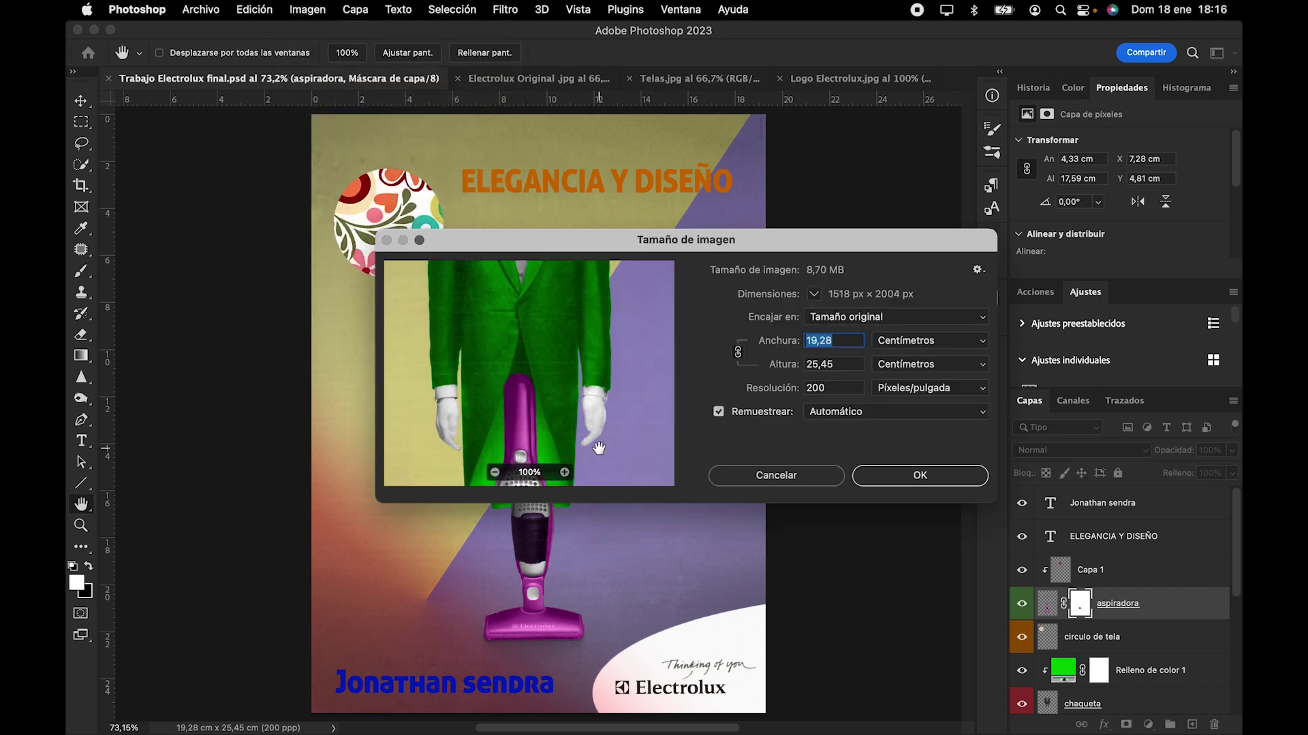
{"action": "double_click", "coordinate": [831, 388]}
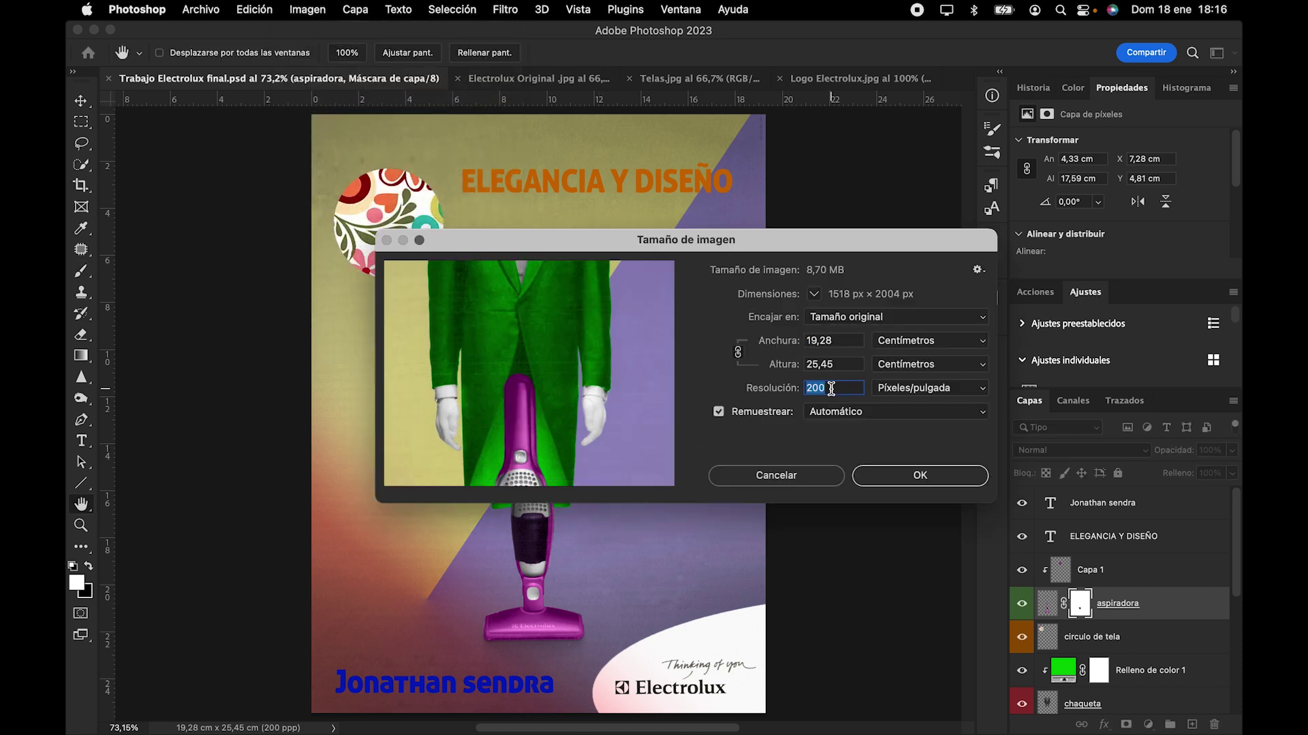
{"action": "type", "text": "254"}
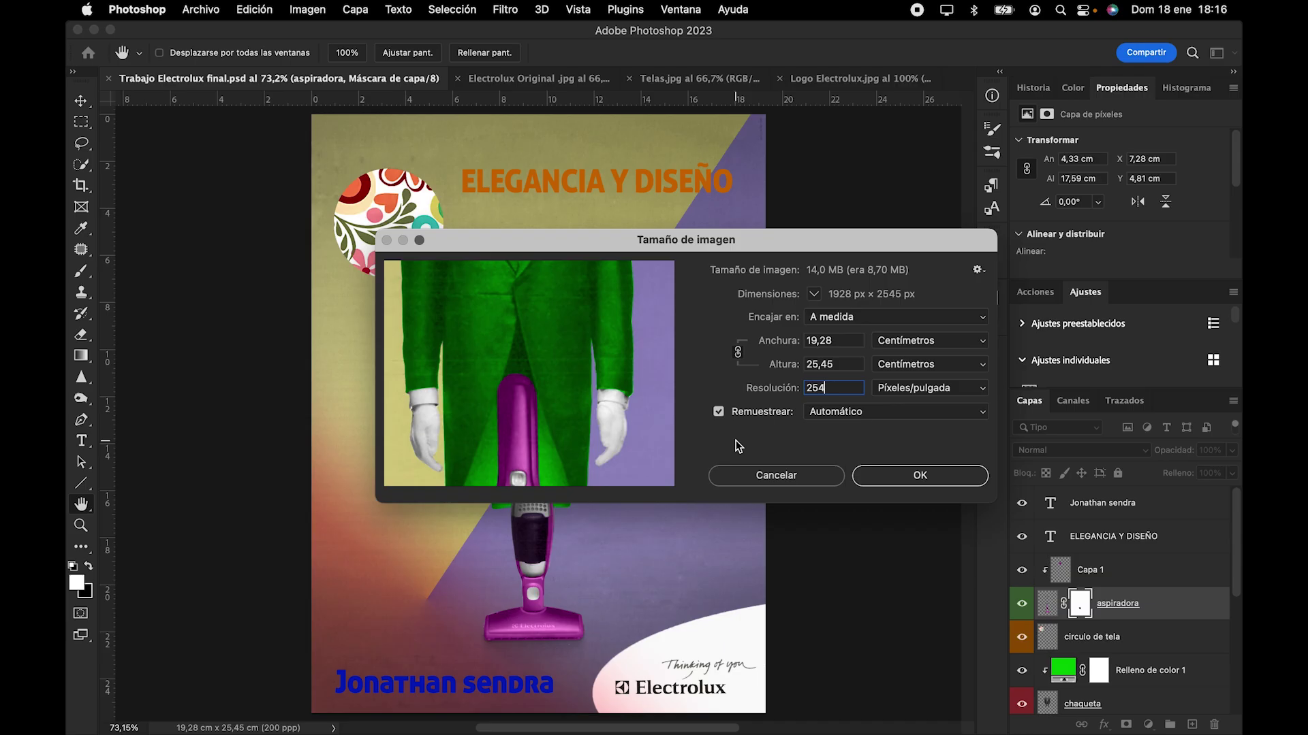
{"action": "left_click", "coordinate": [911, 482]}
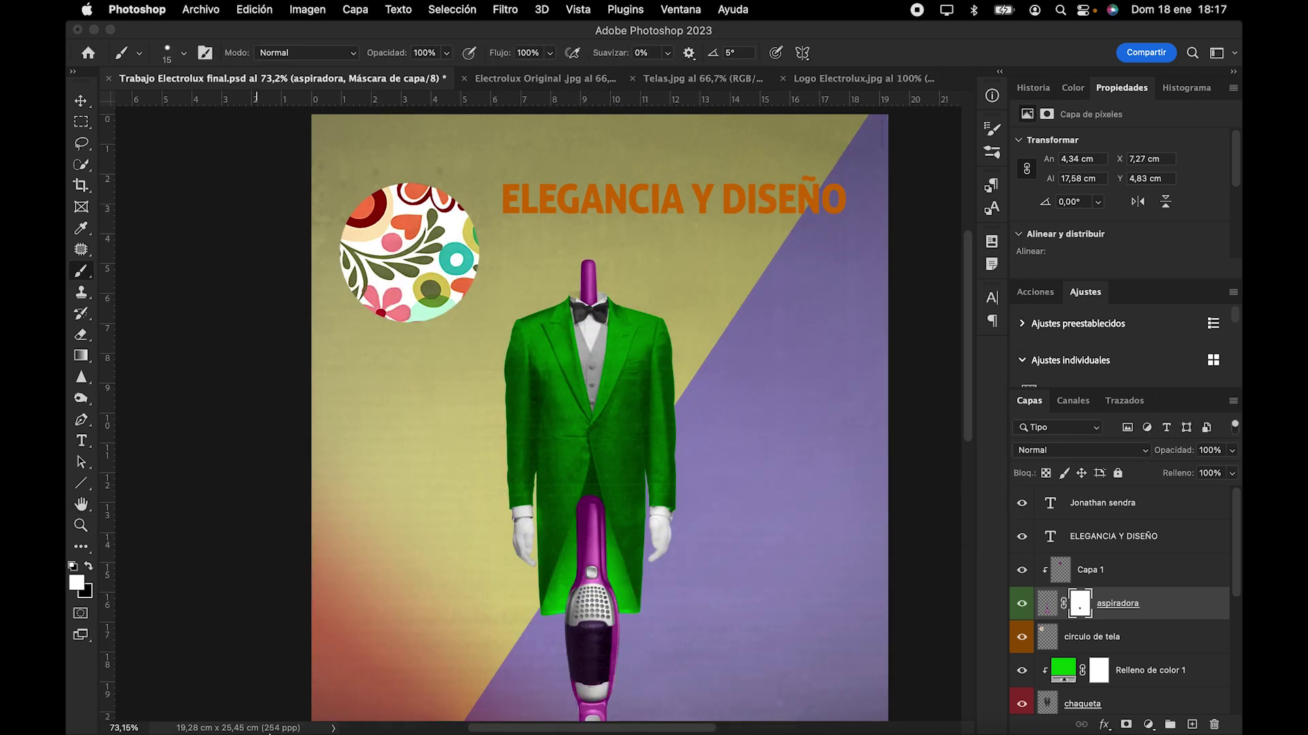
{"action": "mouse_move", "coordinate": [269, 734]}
{"action": "key", "text": "super+0"}
Step: Check the Image Size settings to confirm the new 254 ppi resolution
{"action": "left_click", "coordinate": [307, 10]}
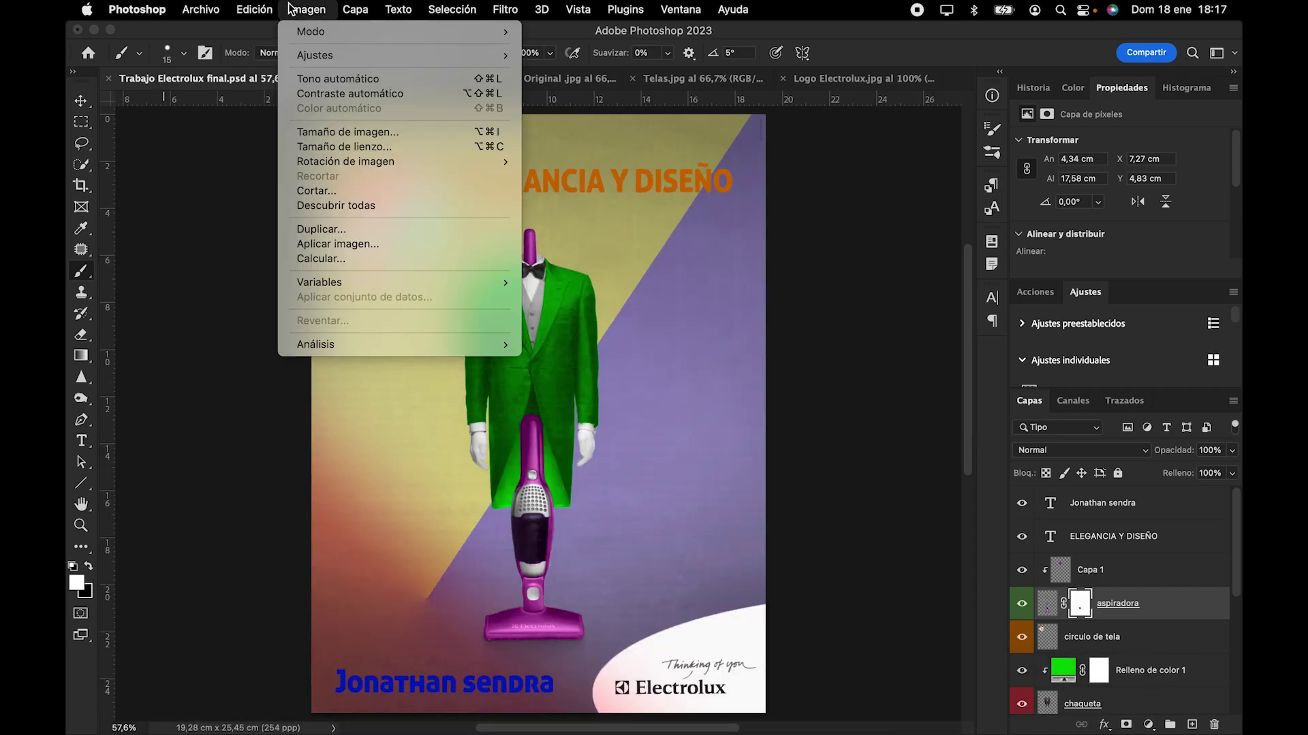
{"action": "left_click", "coordinate": [326, 135]}
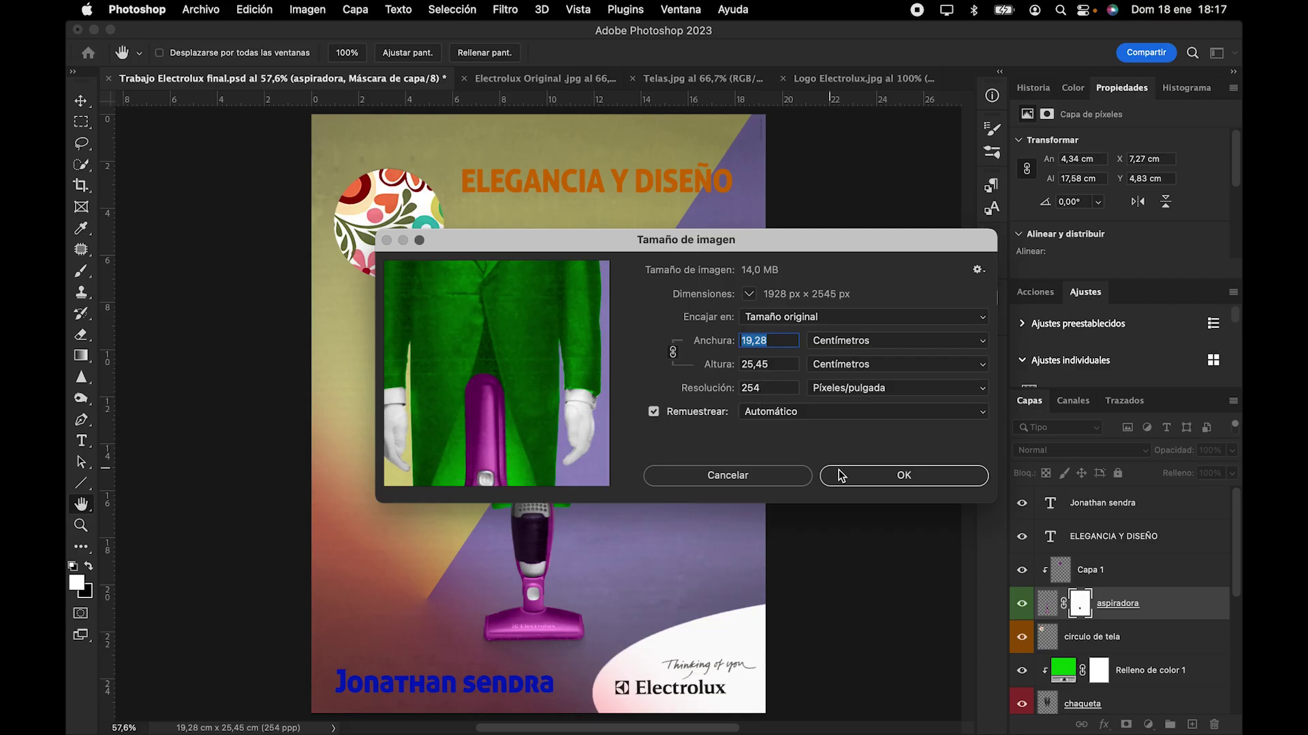
{"action": "left_click", "coordinate": [871, 475]}
Step: Save a JPEG copy named 'Trabajo Electrolux final 254ppp' at quality 12
{"action": "left_click", "coordinate": [194, 10]}
{"action": "left_click", "coordinate": [283, 201]}
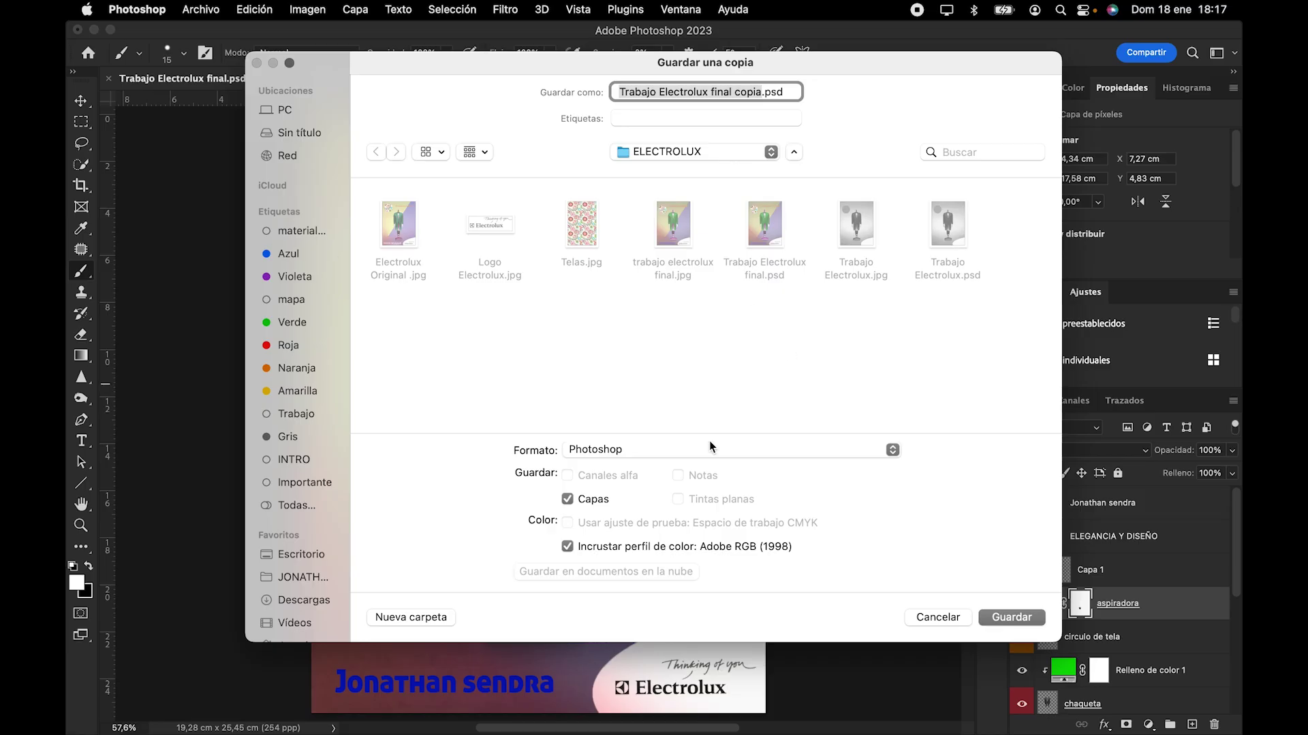
{"action": "left_click", "coordinate": [636, 451]}
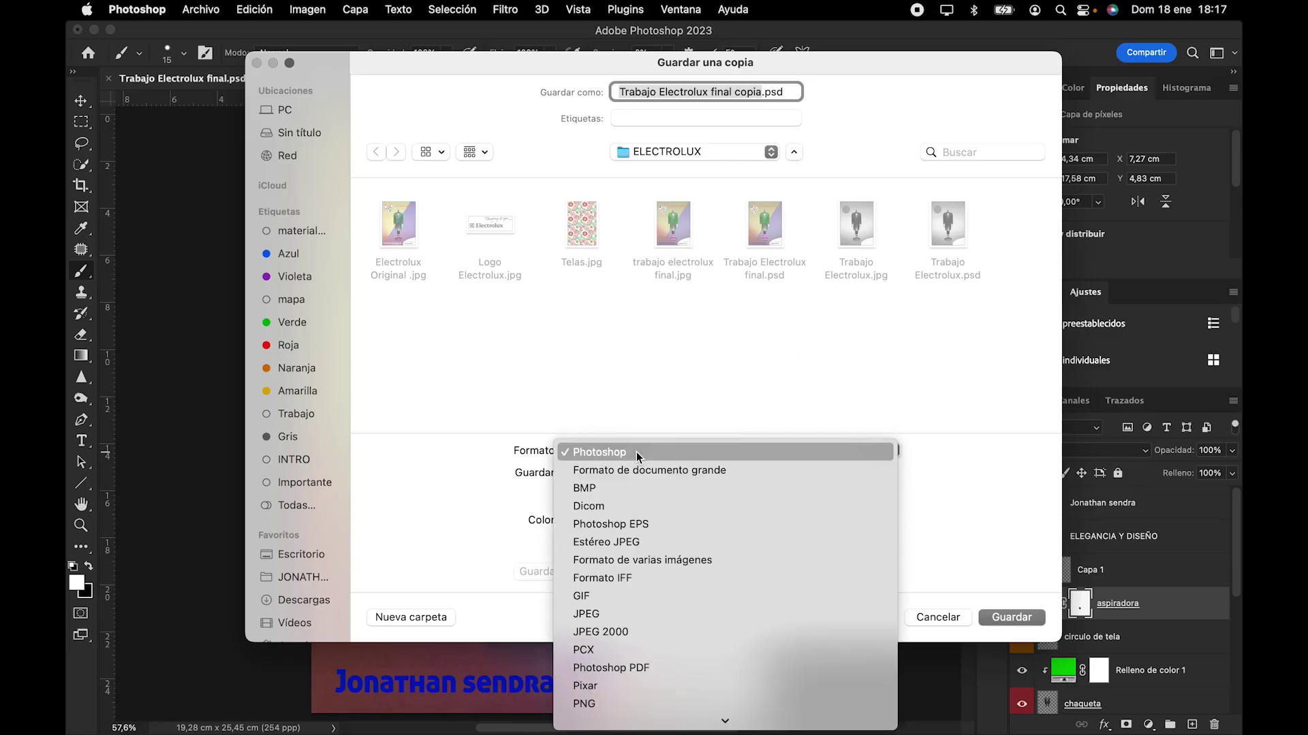
{"action": "left_click", "coordinate": [644, 613]}
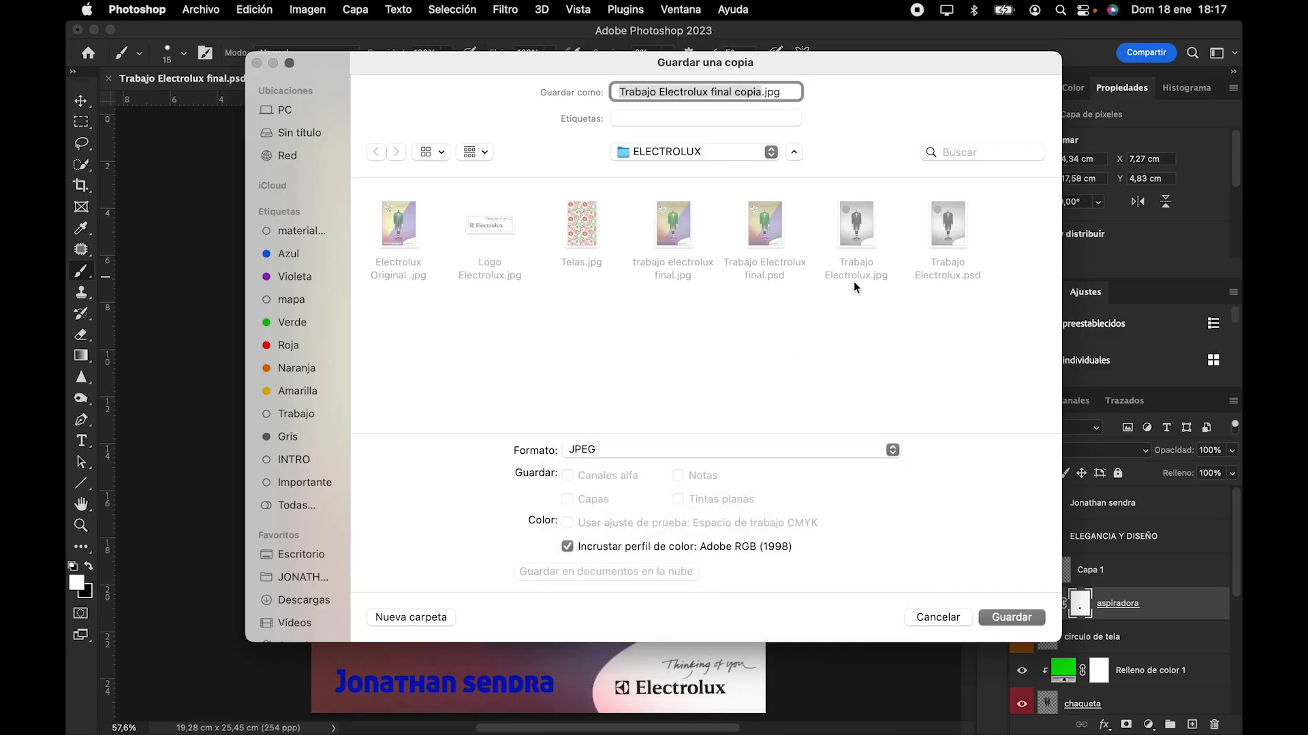
{"action": "key", "text": "Right"}
{"action": "key", "text": "BackSpace"}
{"action": "key", "text": "BackSpace"}
{"action": "key", "text": "BackSpace"}
{"action": "key", "text": "BackSpace"}
{"action": "key", "text": "BackSpace"}
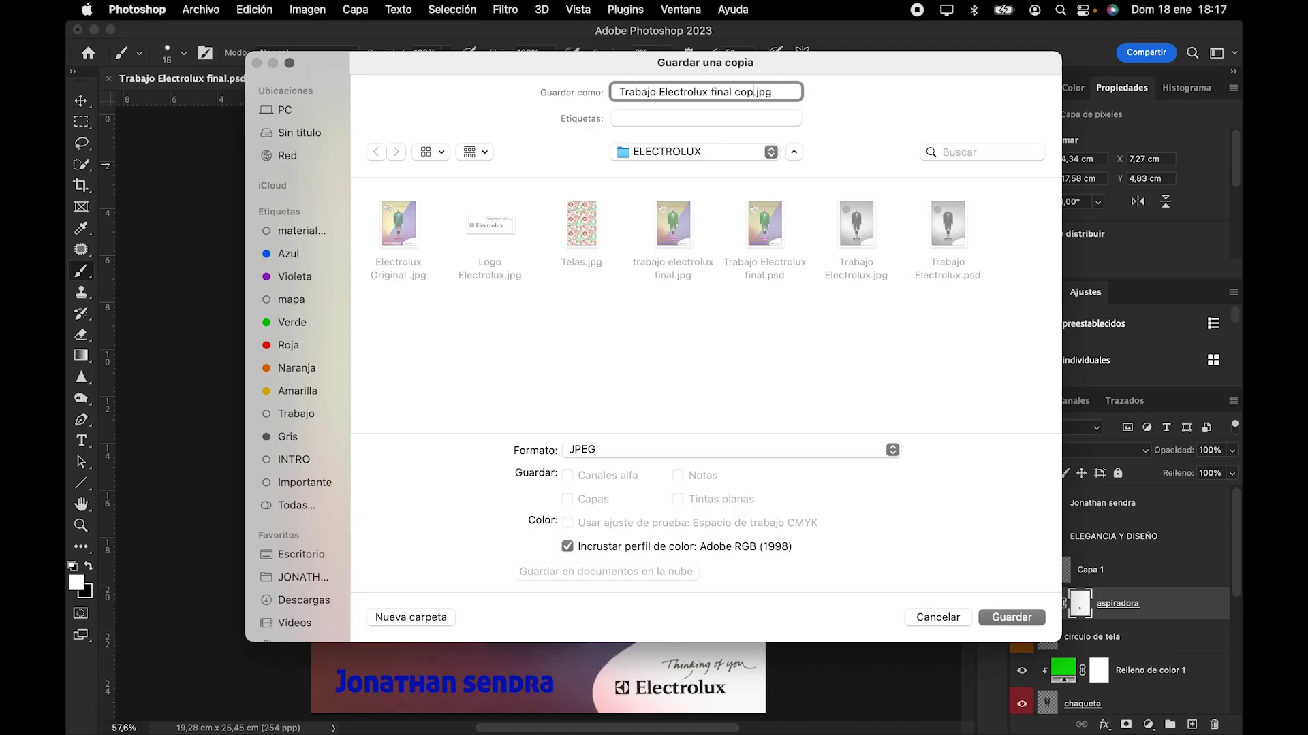
{"action": "type", "text": "254`"}
{"action": "key", "text": "BackSpace"}
{"action": "type", "text": "ppp"}
{"action": "key", "text": "Return"}
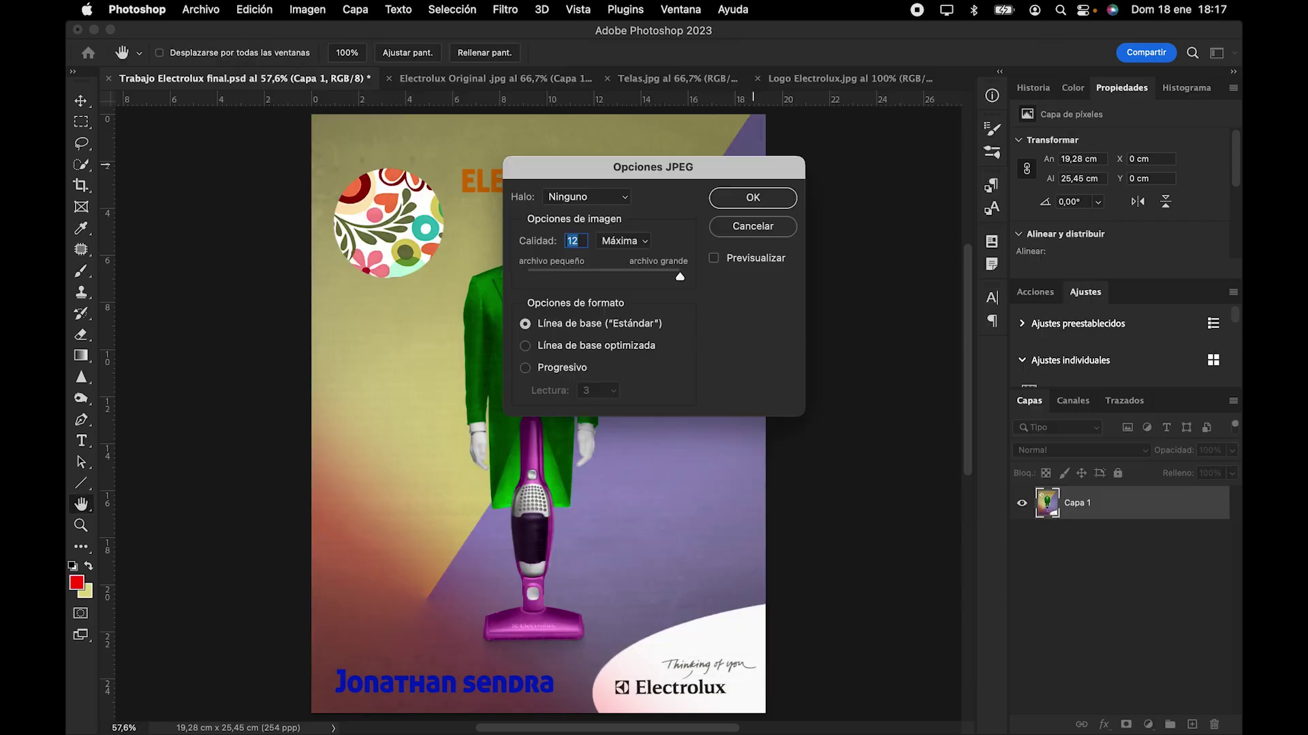
{"action": "left_click", "coordinate": [765, 204]}
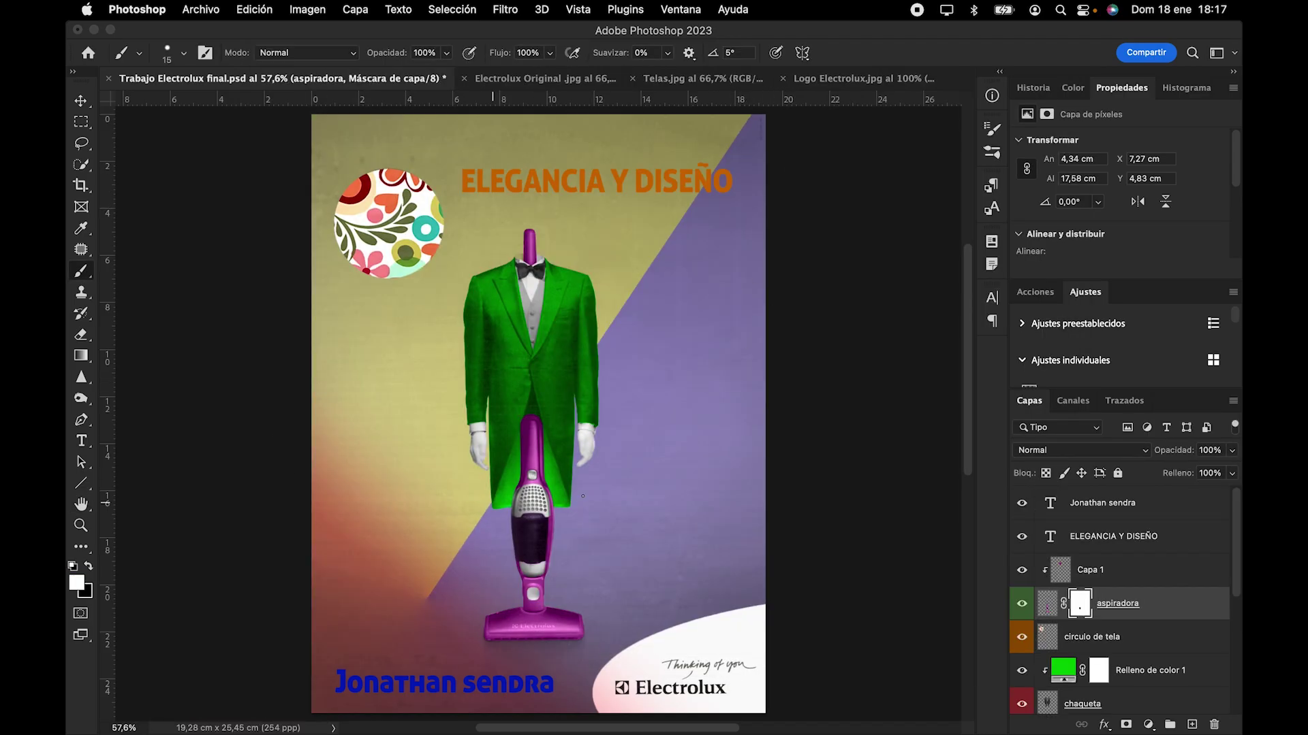
Step: Close Electrolux Original, Telas, Logo Electrolux and Trabajo Electrolux final.psd without saving
{"action": "left_click", "coordinate": [506, 77]}
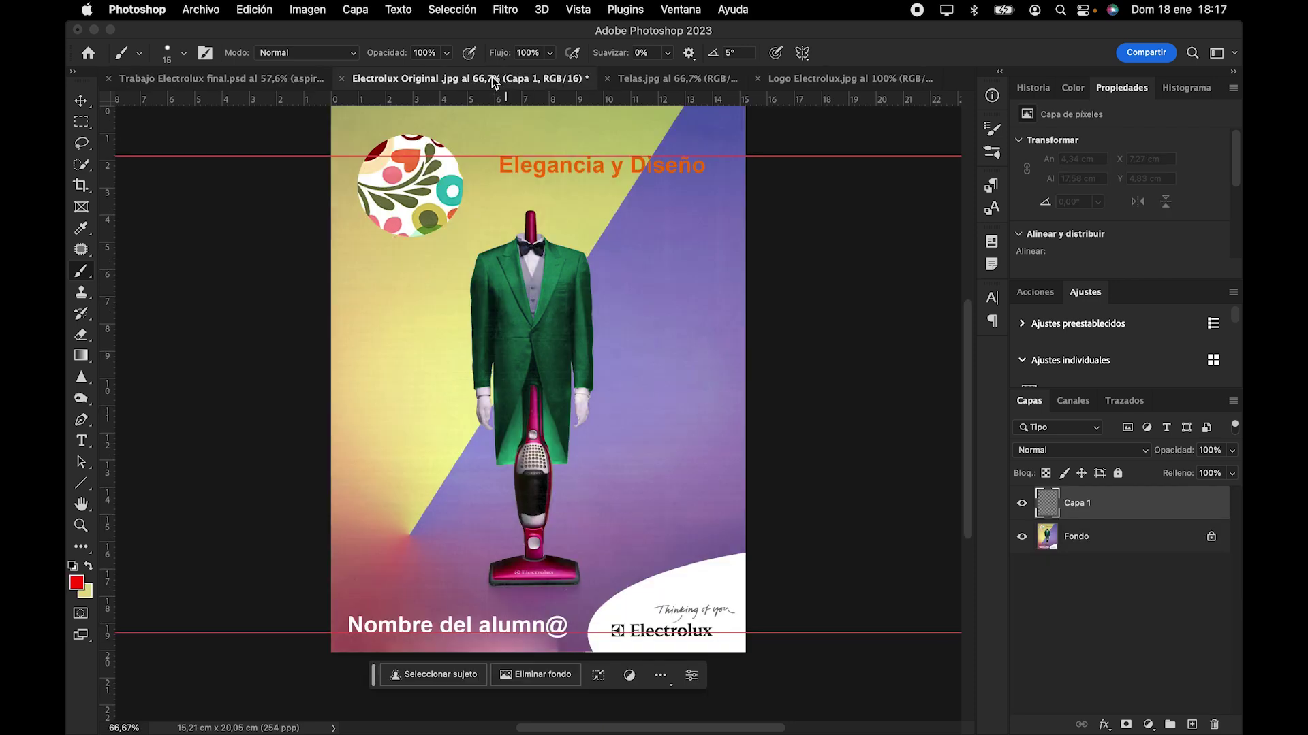
{"action": "left_click", "coordinate": [342, 79]}
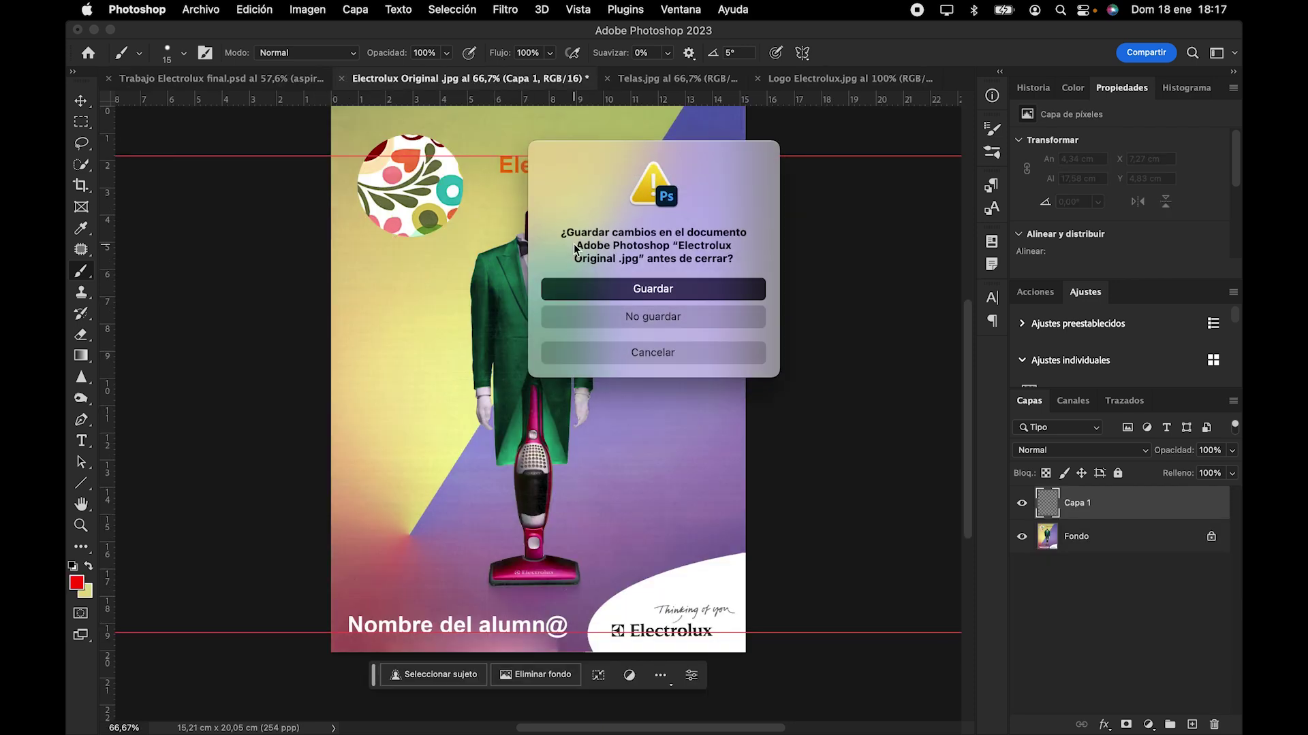
{"action": "left_click", "coordinate": [604, 324]}
{"action": "left_click", "coordinate": [466, 80]}
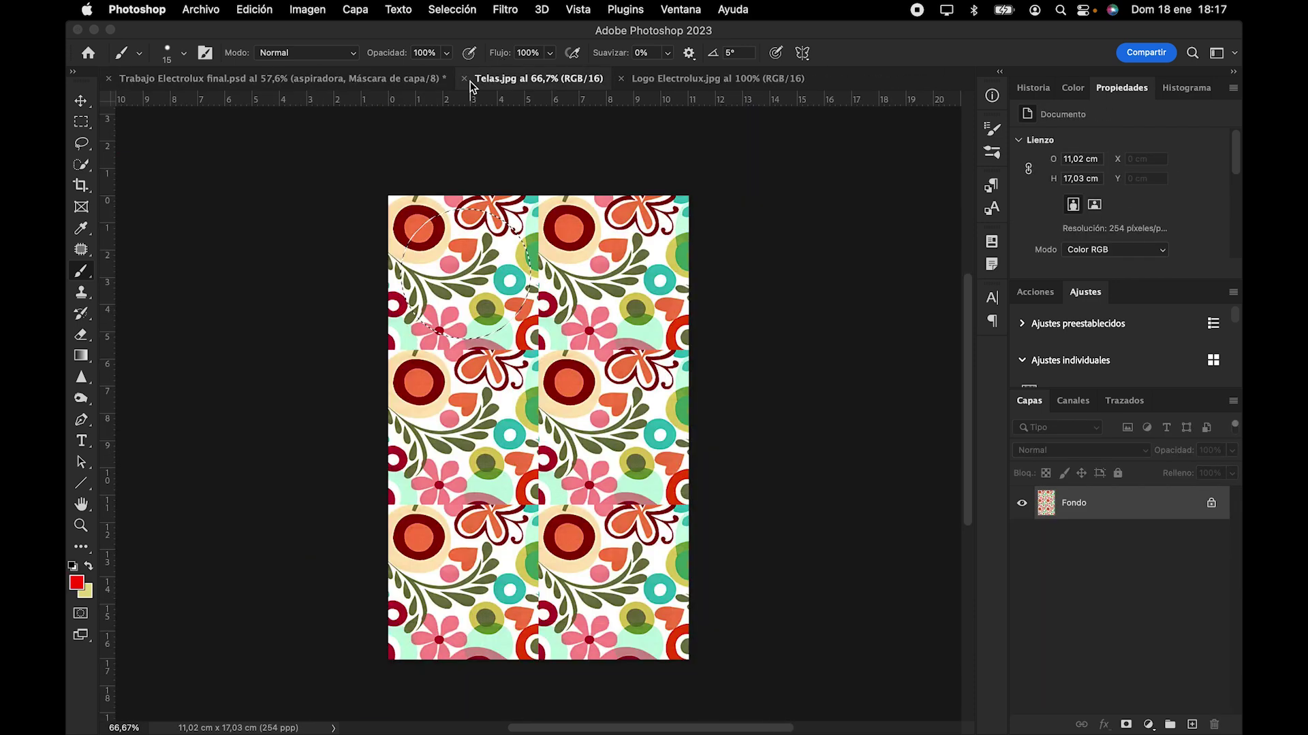
{"action": "left_click", "coordinate": [640, 316]}
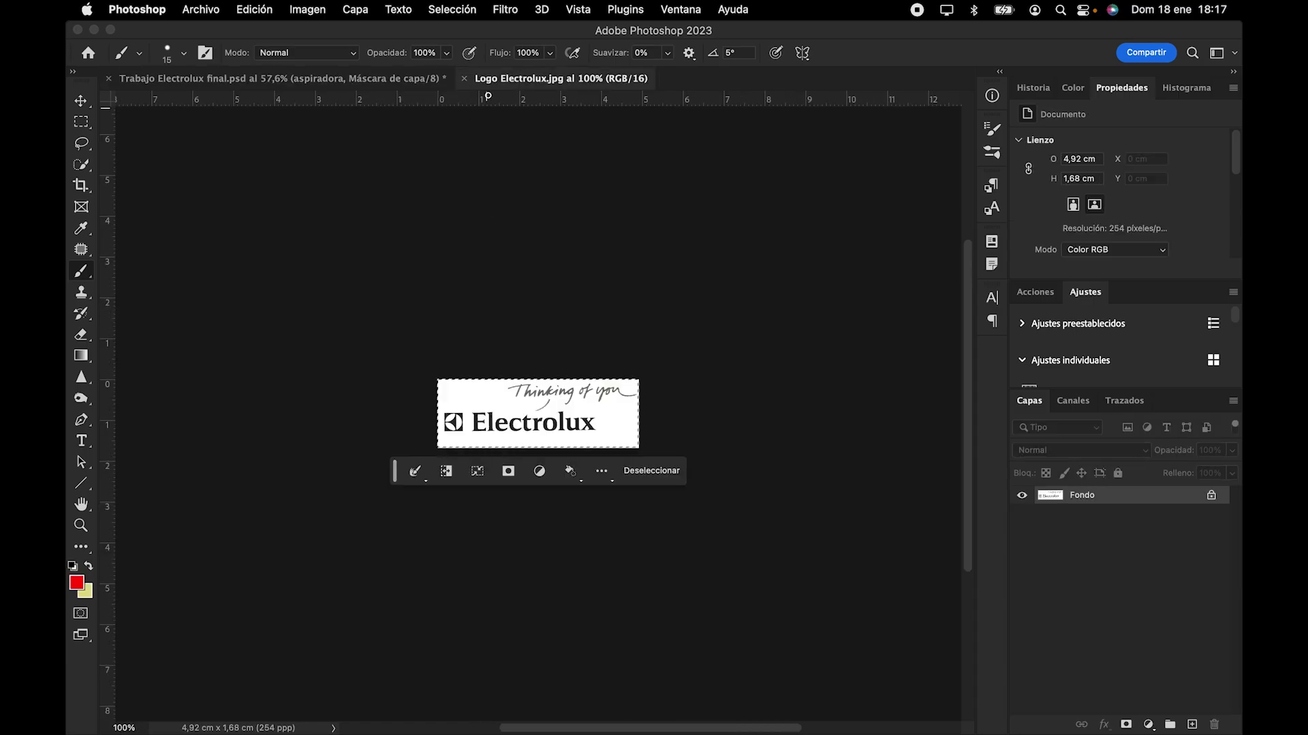
{"action": "left_click", "coordinate": [465, 78]}
{"action": "left_click", "coordinate": [657, 331]}
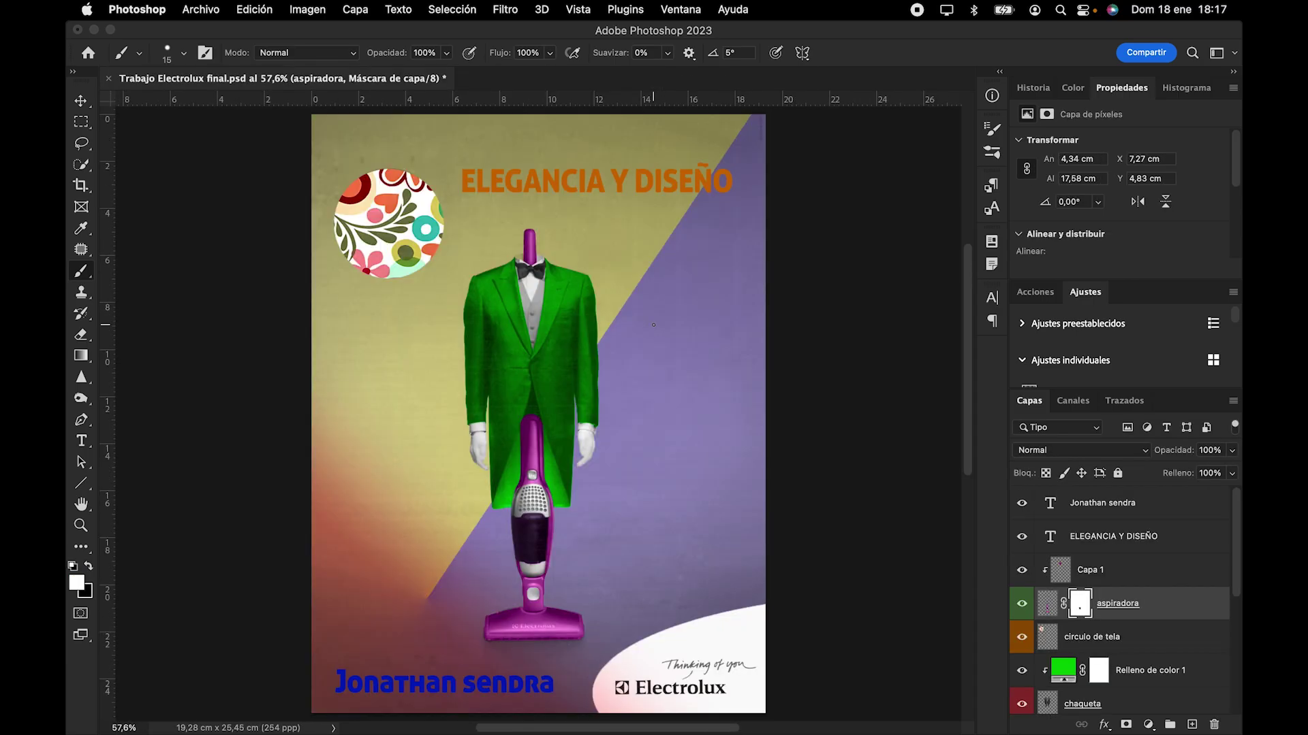
{"action": "left_click", "coordinate": [110, 79]}
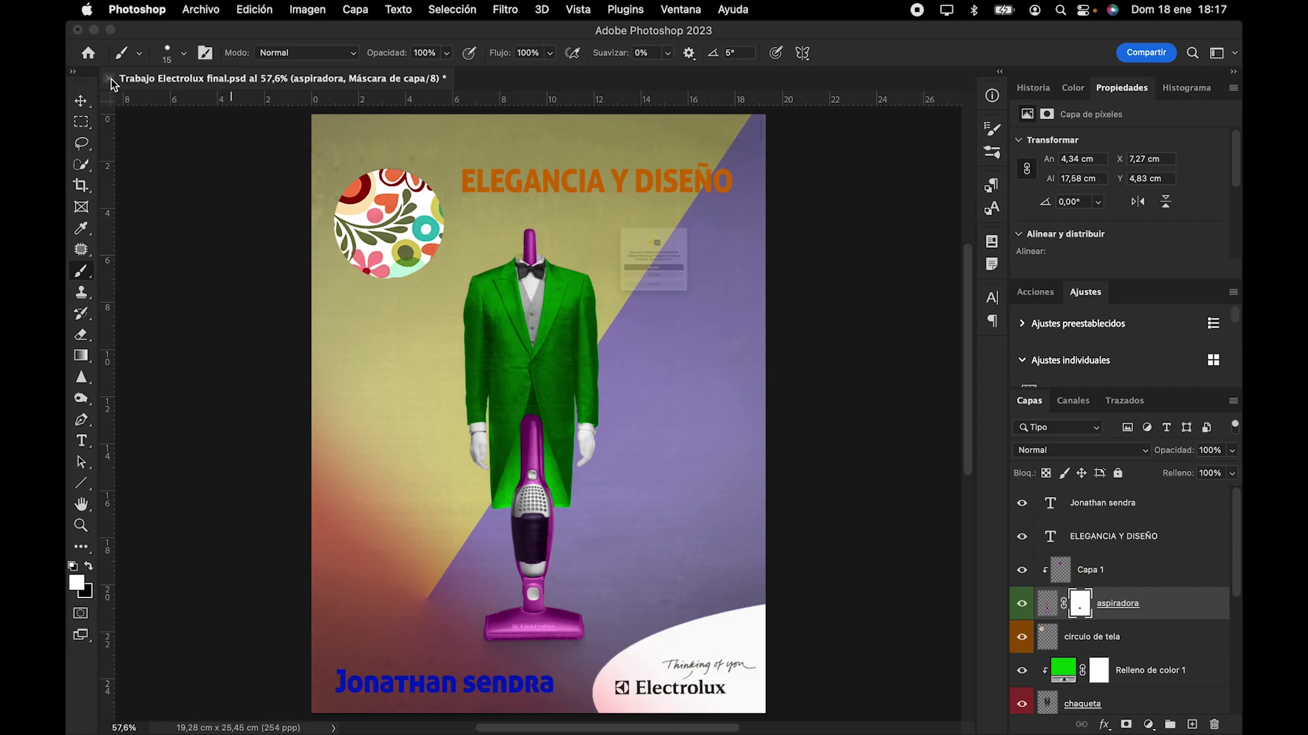
{"action": "left_click", "coordinate": [638, 325]}
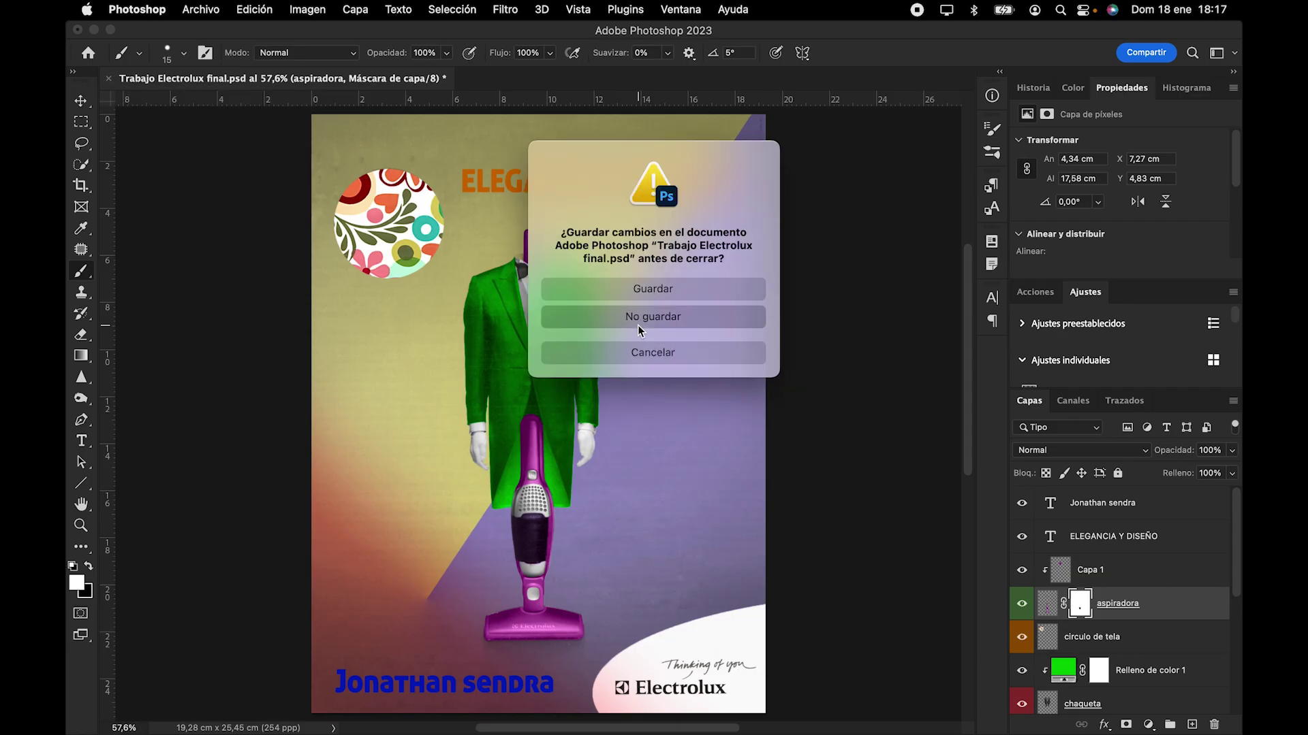